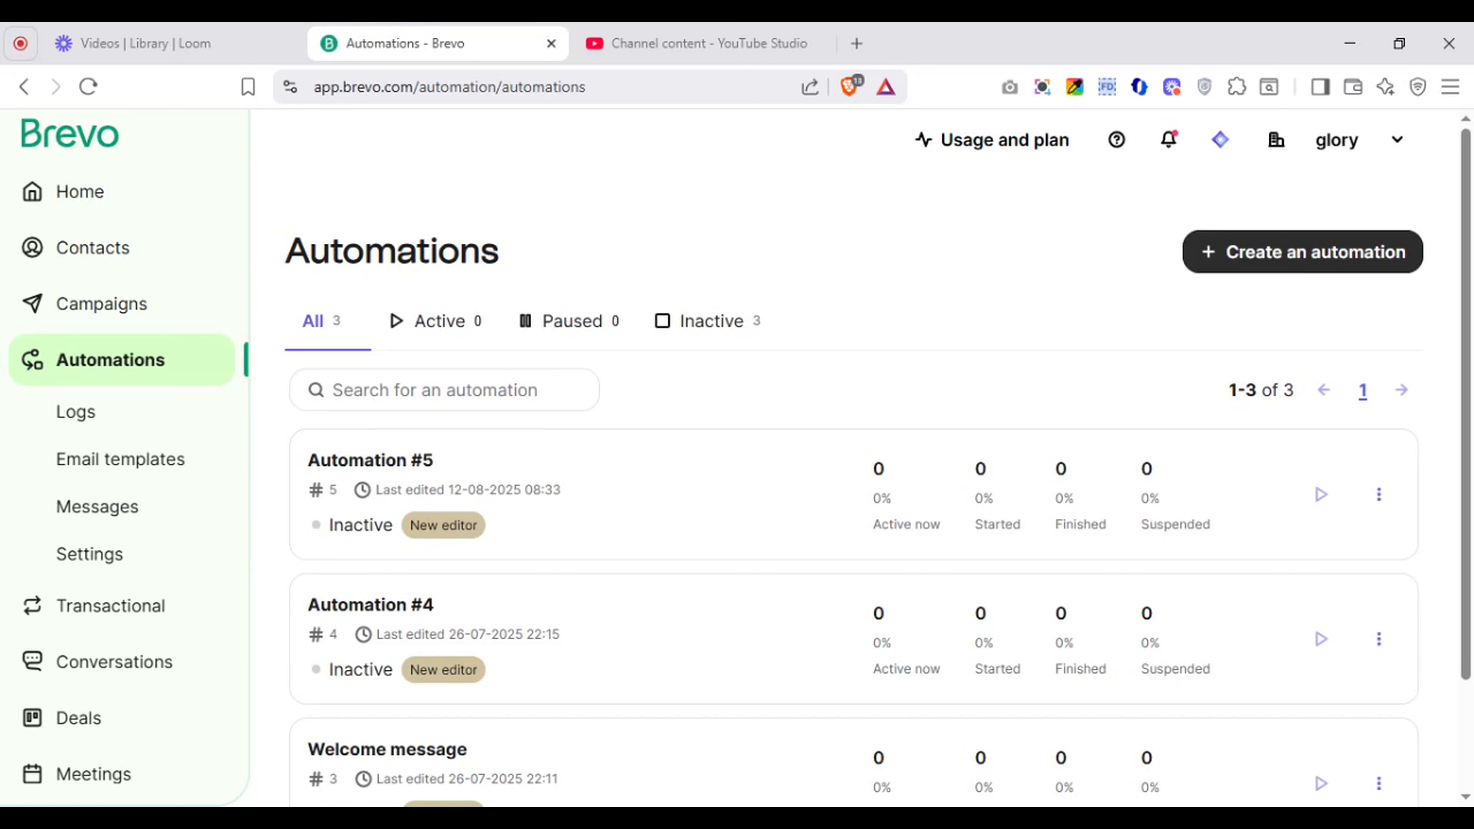
Step: Create an automation from the pre-built Welcome message workflow after looking over its preview
click(1328, 255)
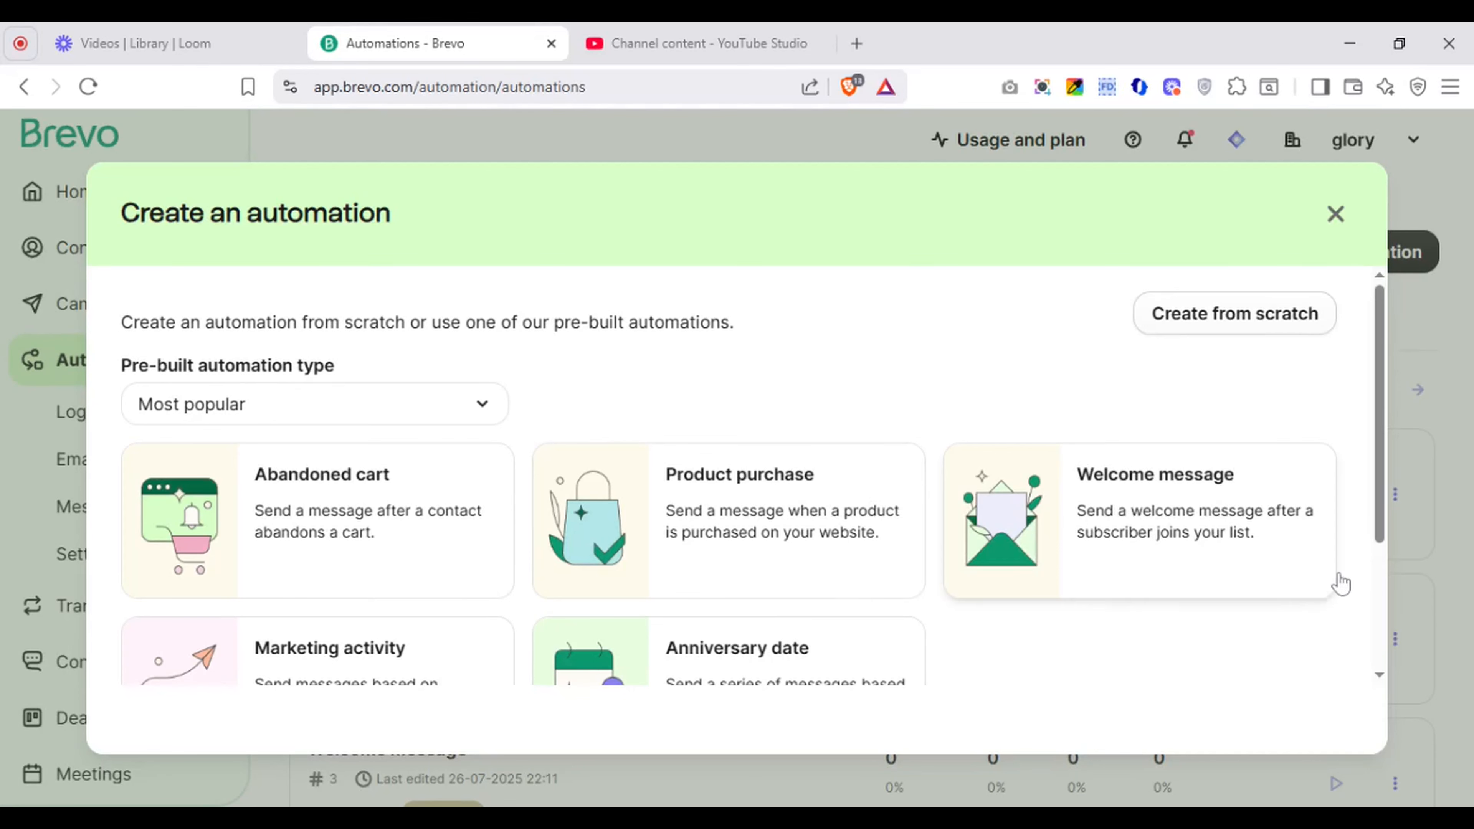
scroll(1378, 611, down, 3)
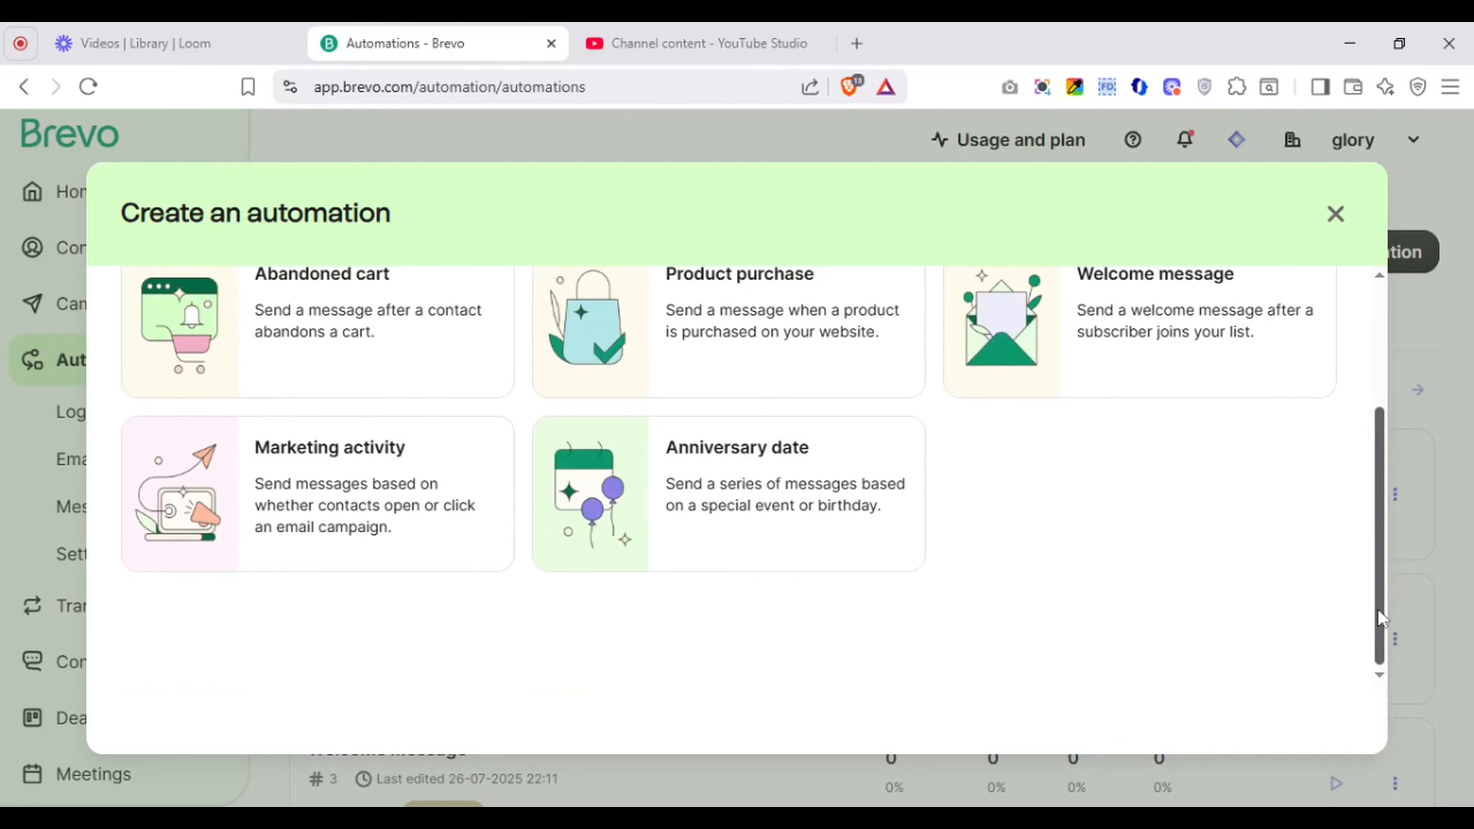
drag(1377, 608, 1358, 484)
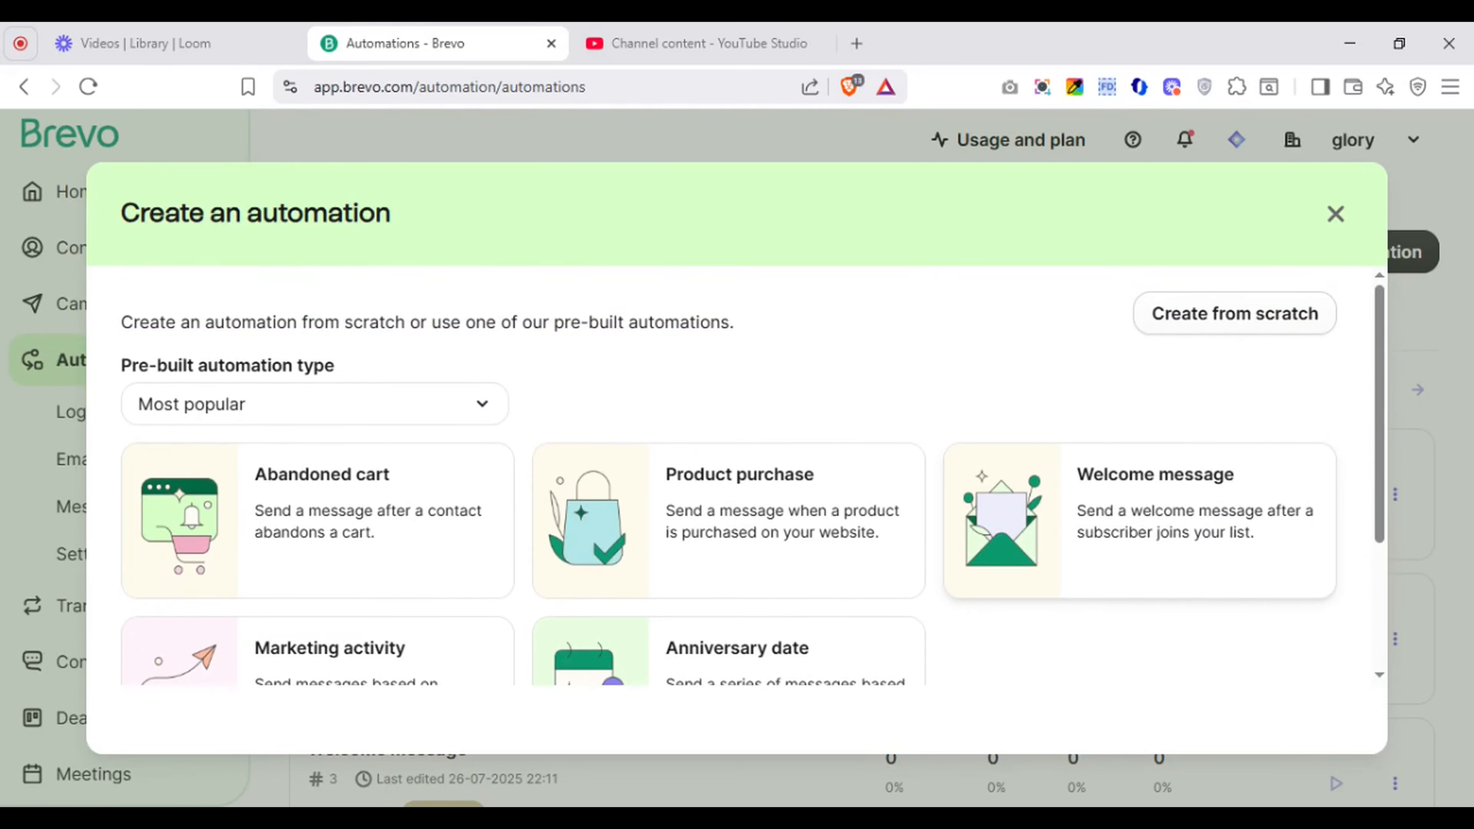
click(1216, 535)
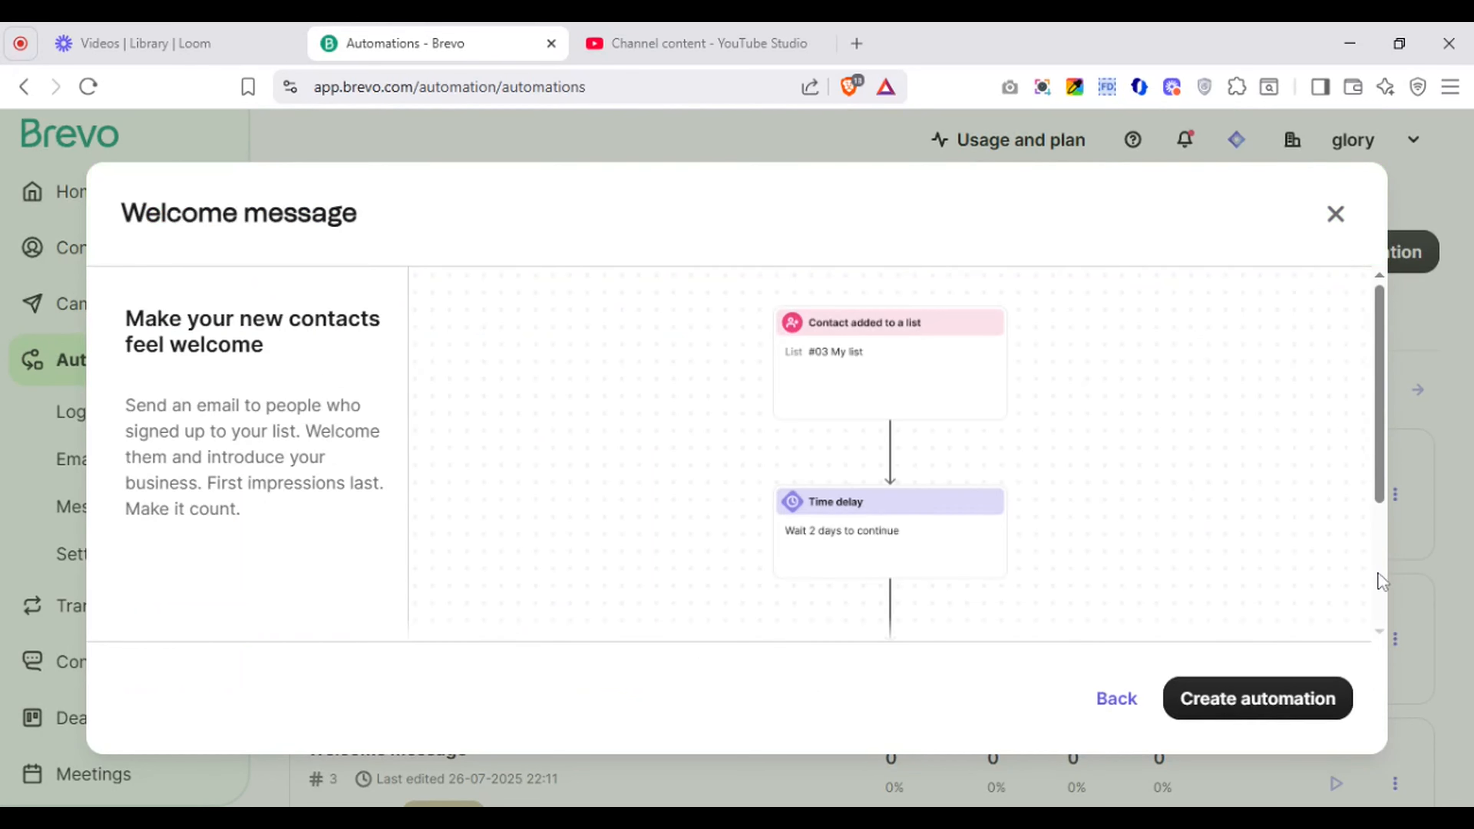
scroll(1386, 584, down, 3)
drag(1381, 525, 1377, 400)
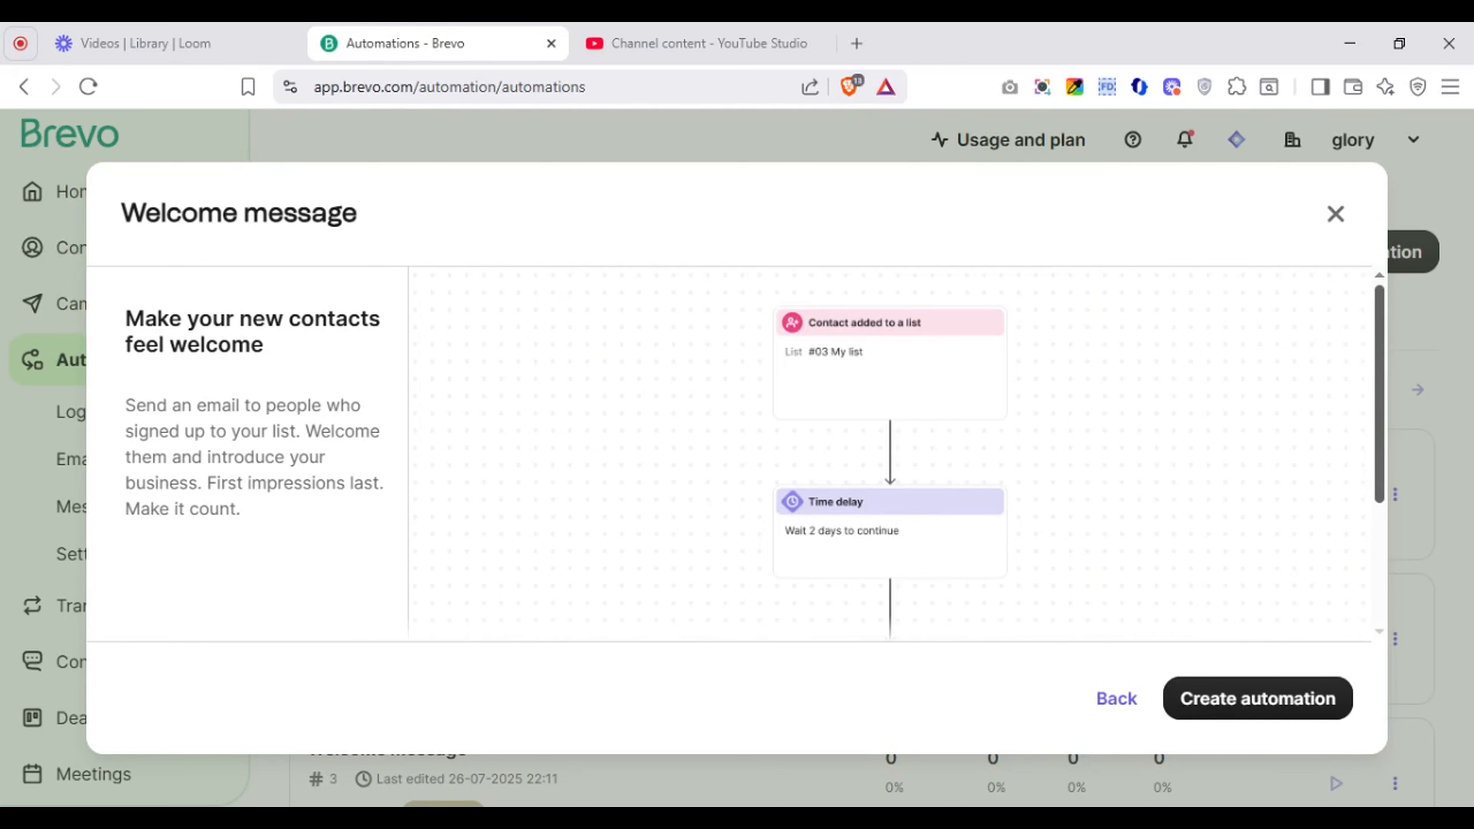
click(1223, 708)
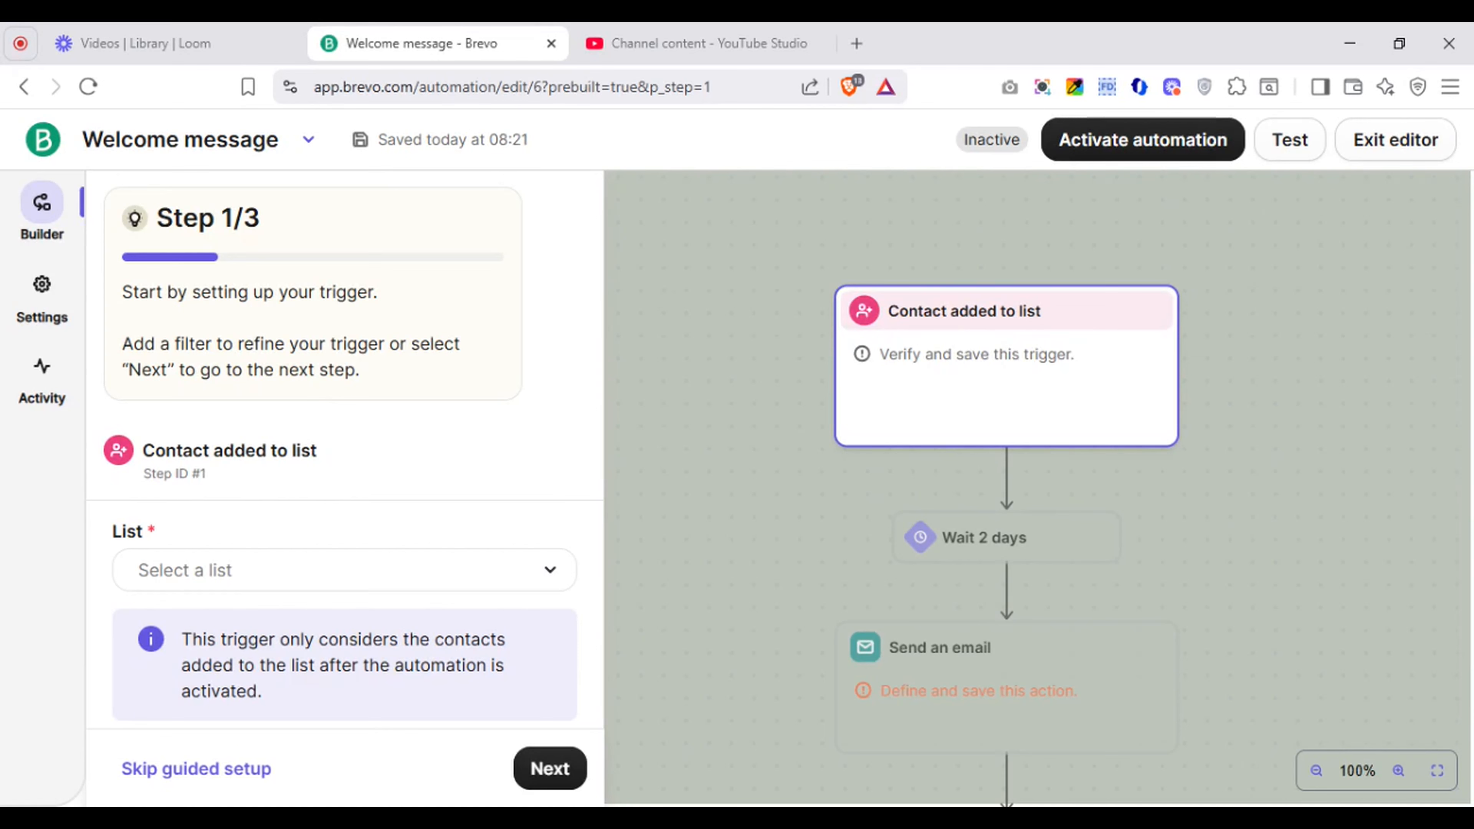
Step: Set the trigger's list to Hot Leads #9 from the Conversations contacts folder and accept the 2-day time delay
click(393, 580)
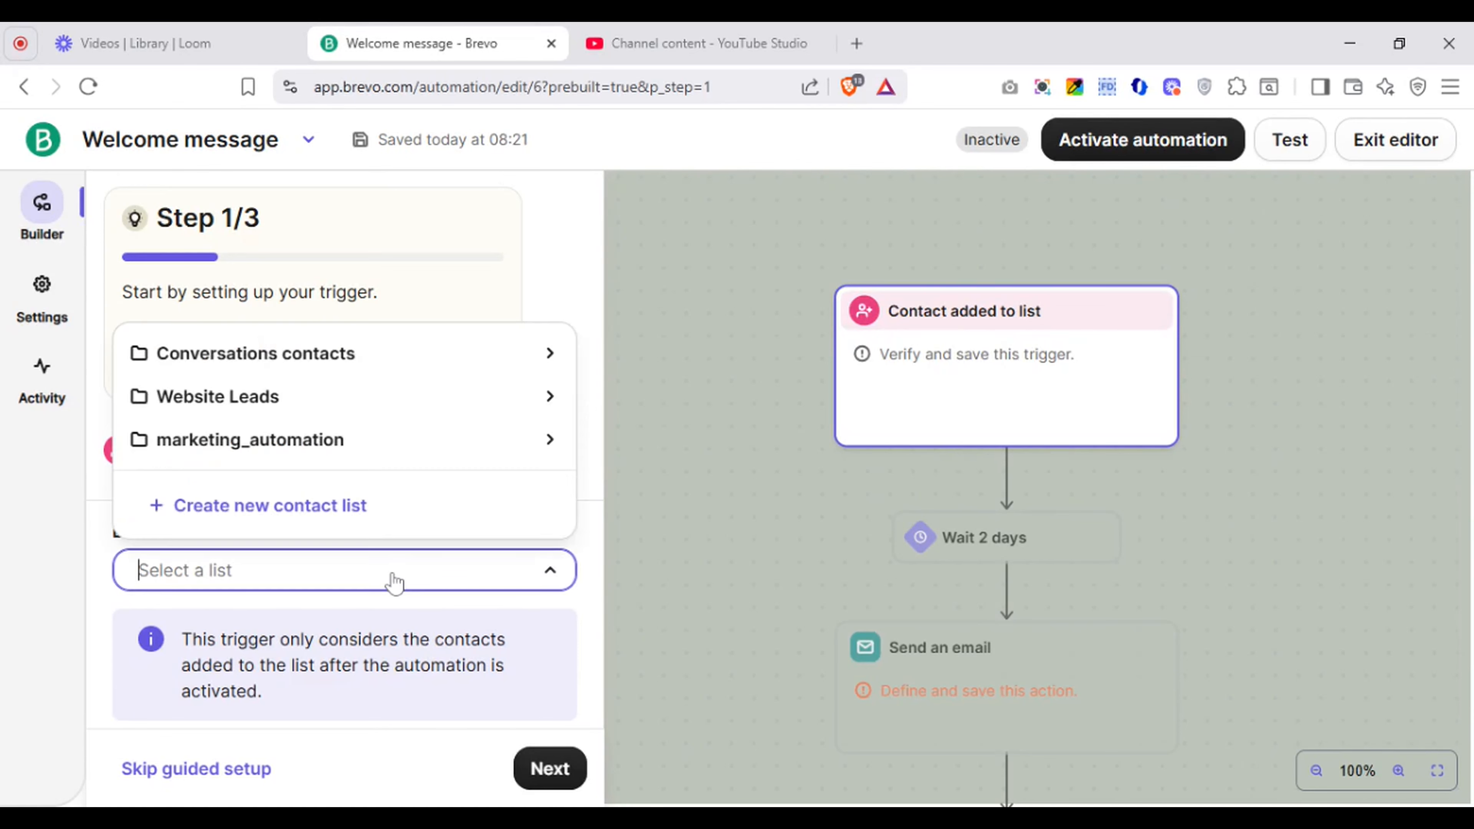
click(446, 383)
click(327, 456)
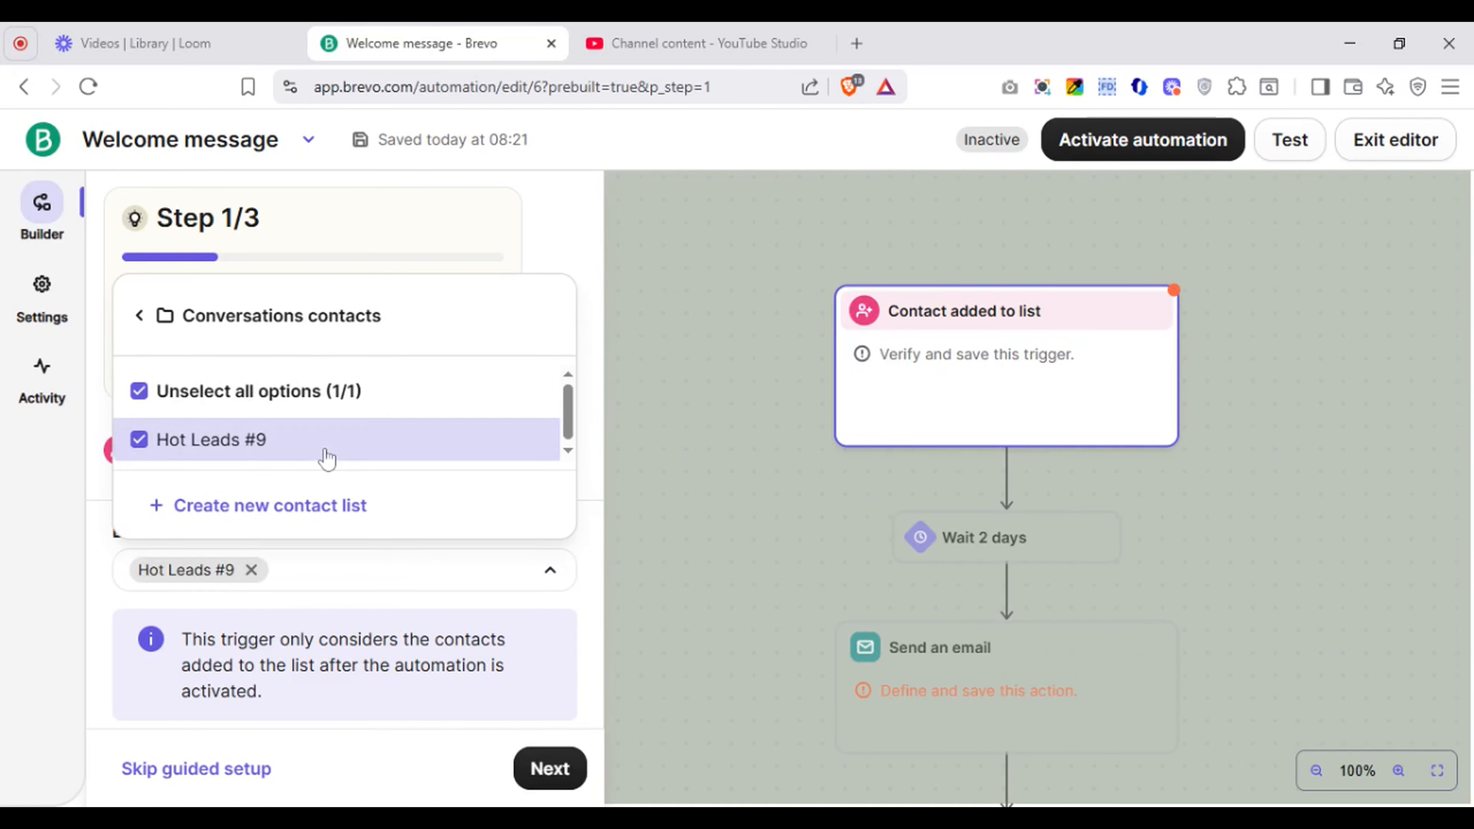
click(102, 594)
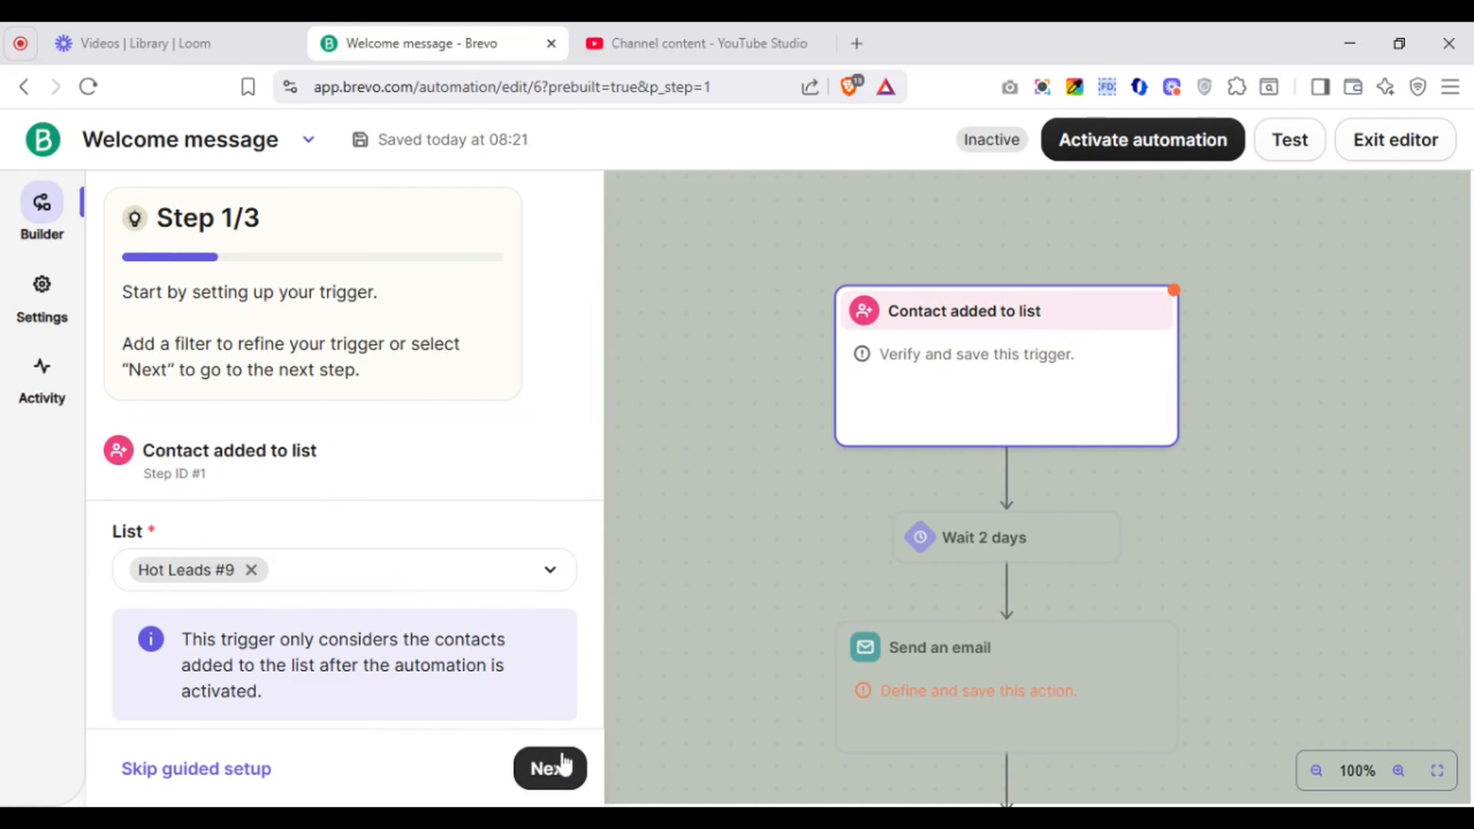
click(560, 766)
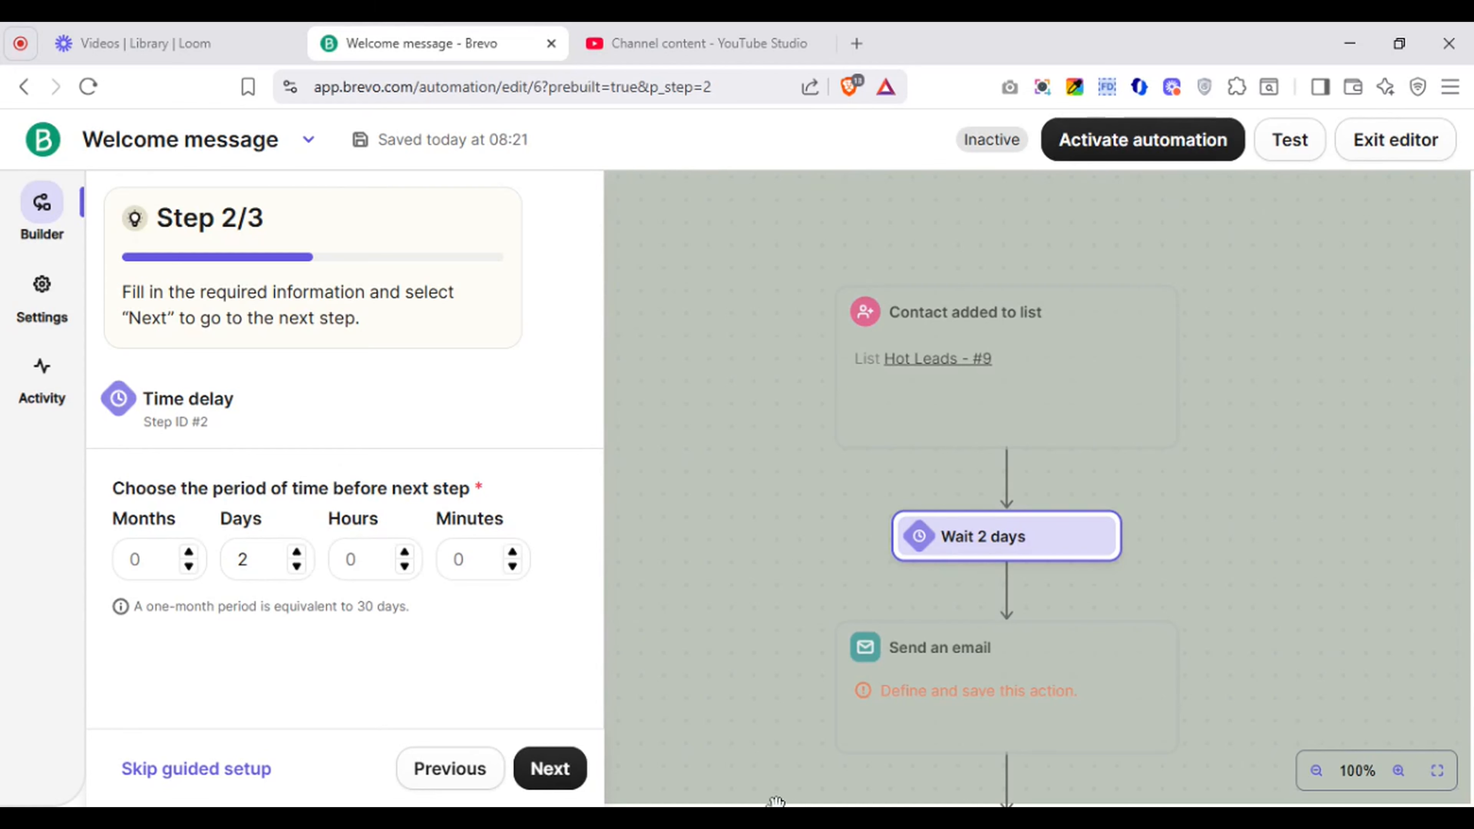
click(551, 770)
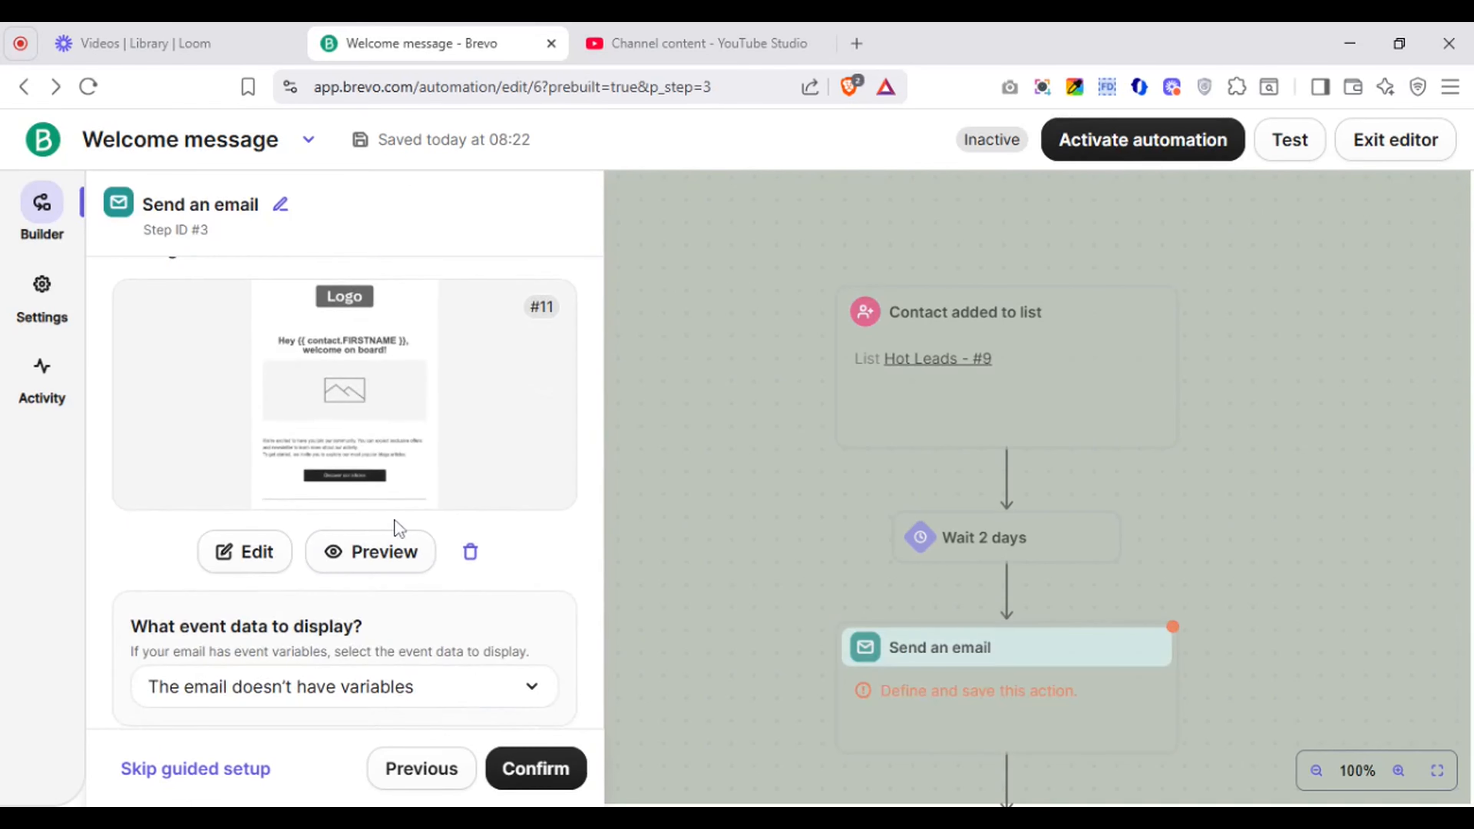
Step: Remove the email action's default message and replace it with the saved Welcome Email template
click(468, 552)
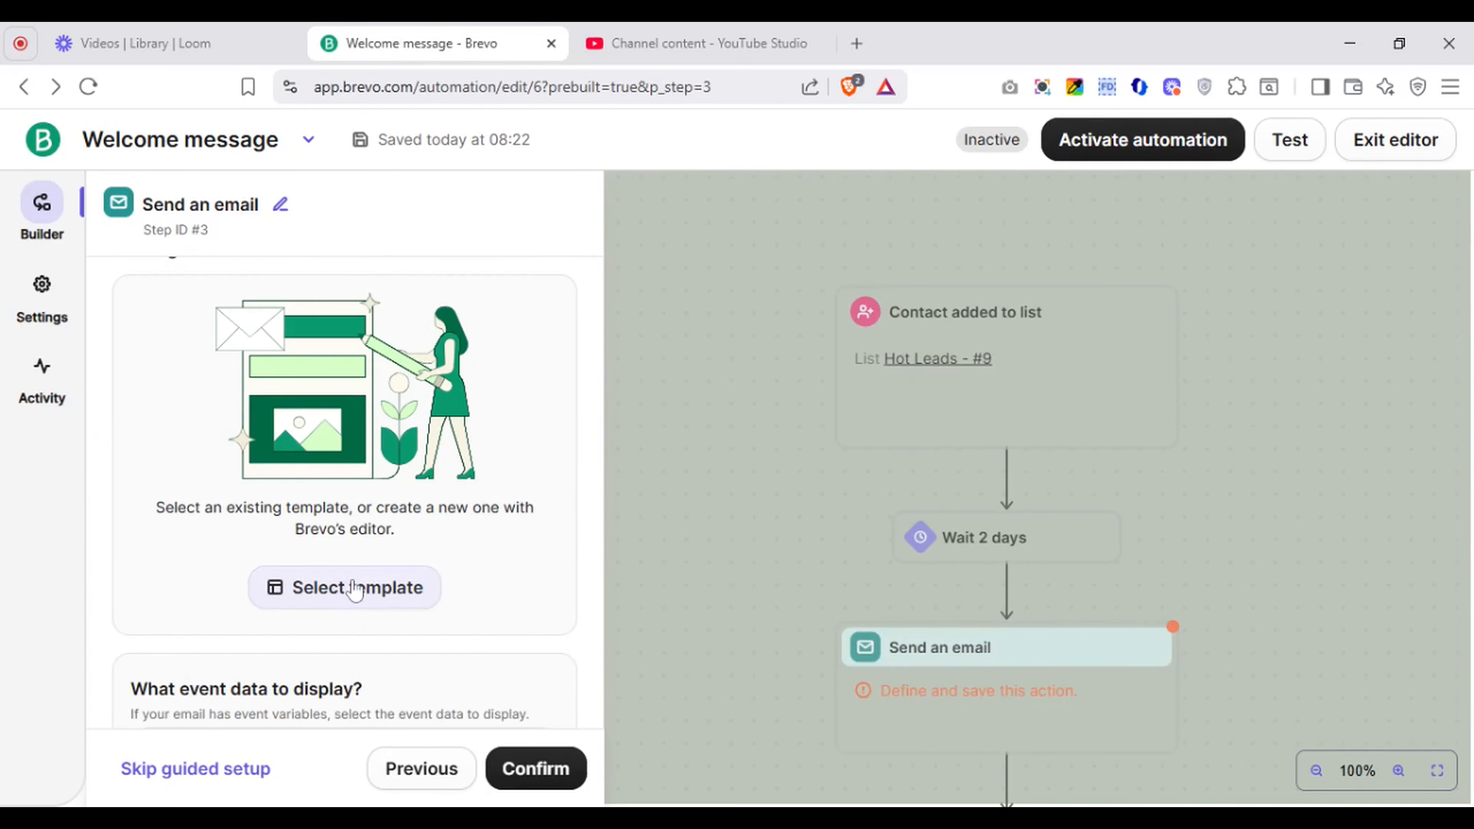
click(367, 588)
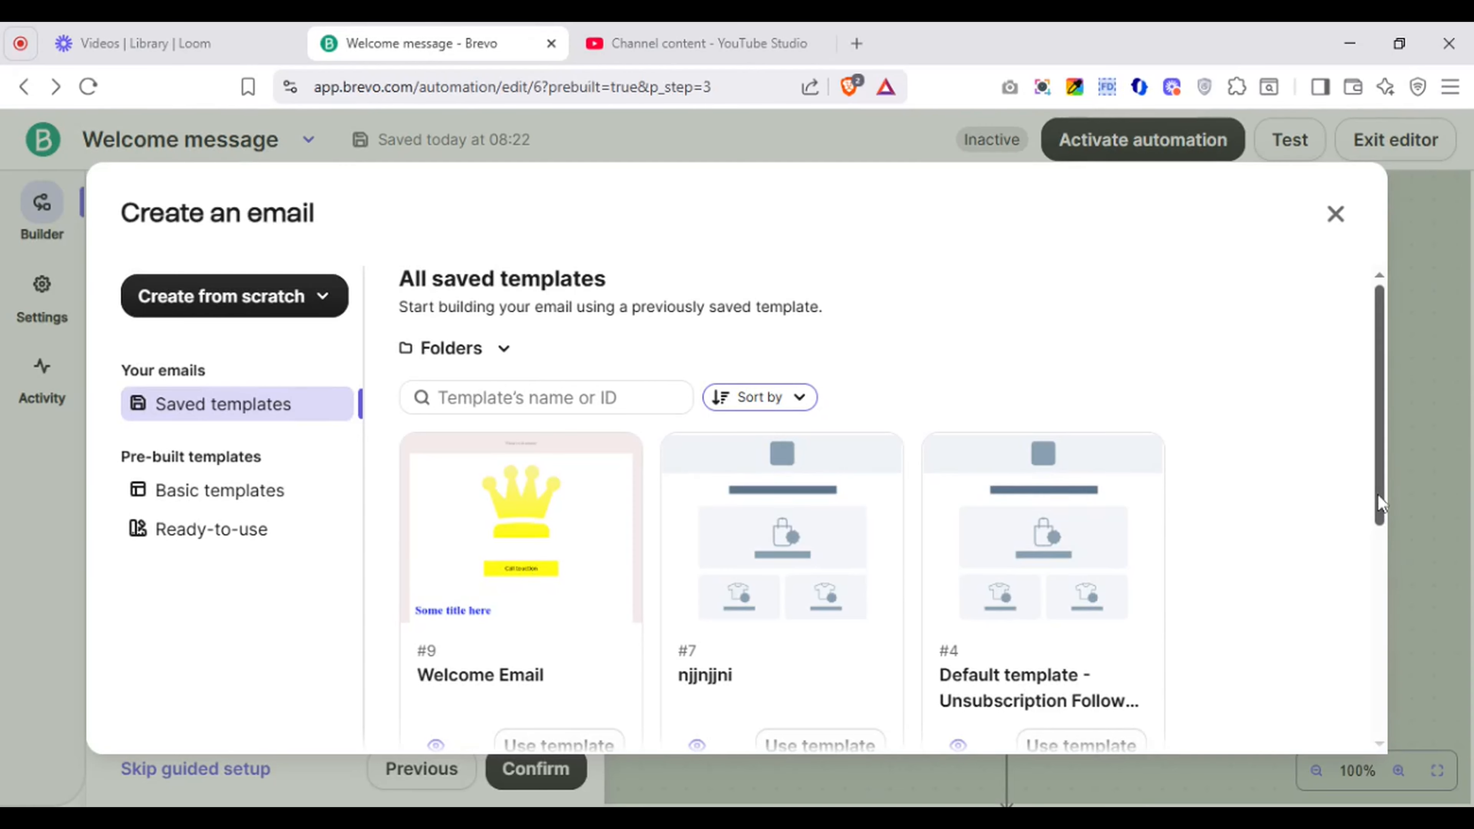
scroll(1390, 554, down, 4)
scroll(1389, 534, up, 3)
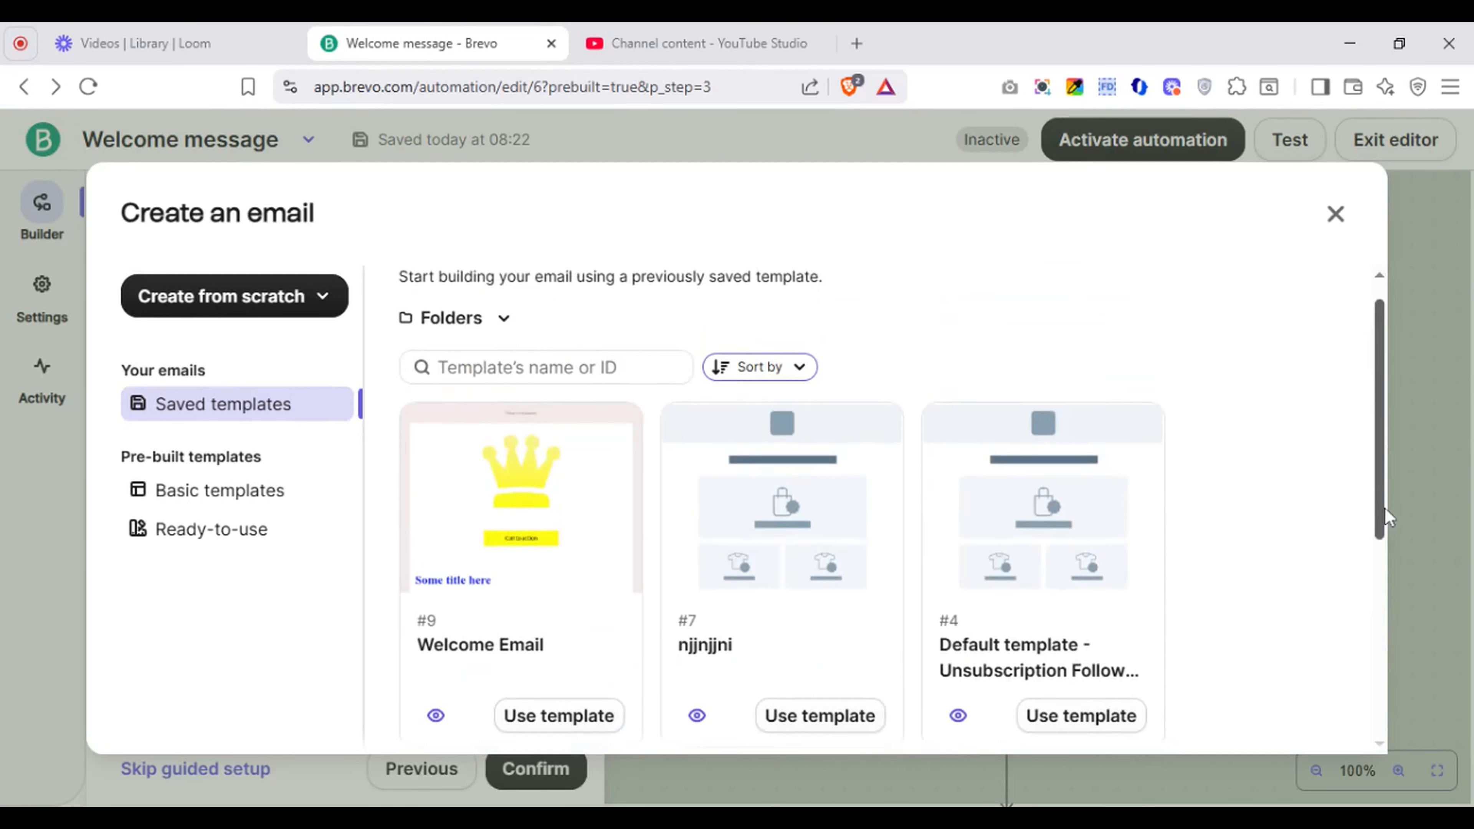
click(563, 736)
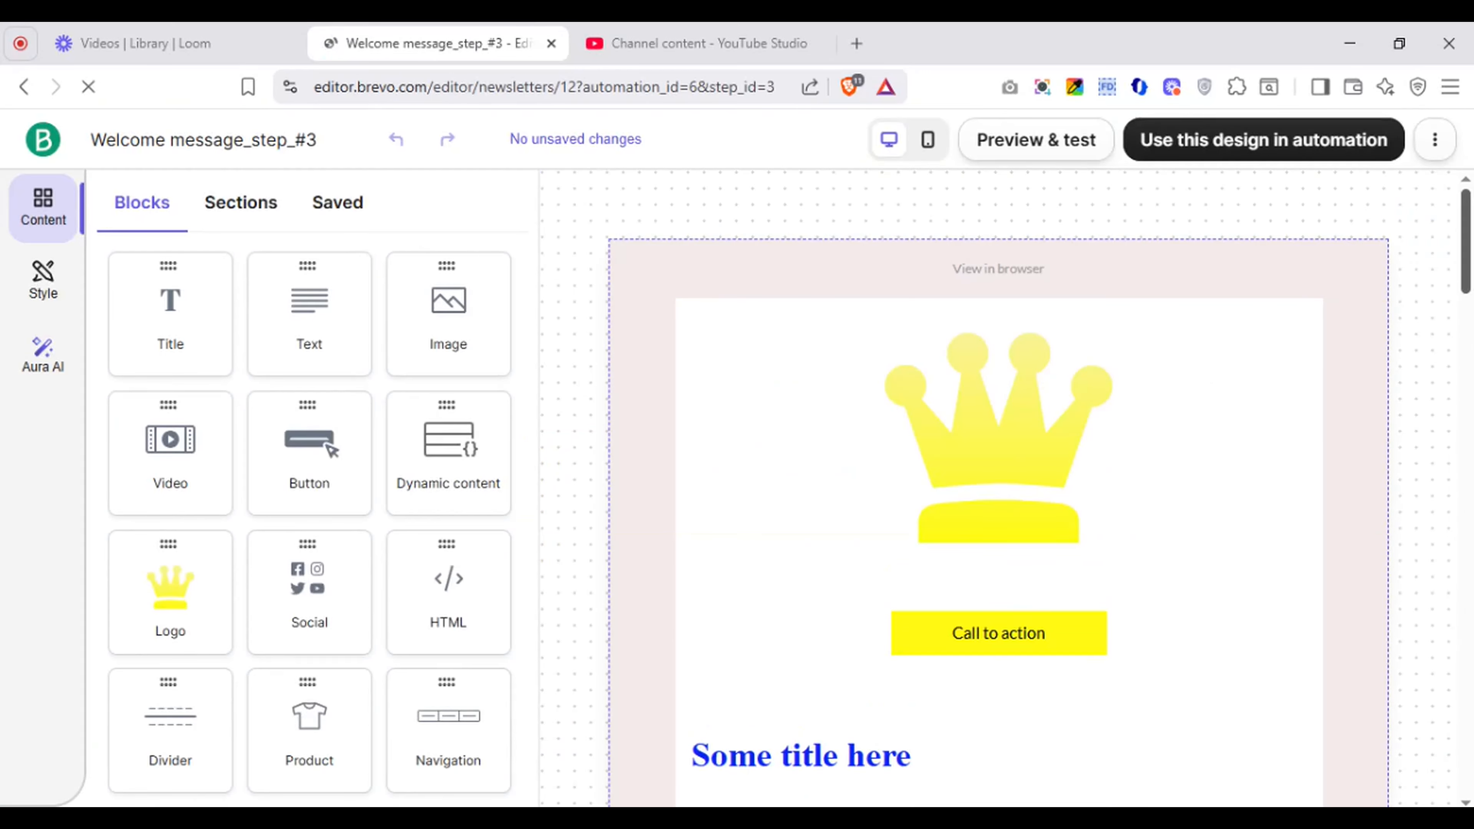
Step: Review the whole Welcome Email design and use it in the automation
scroll(998, 488, down, 10)
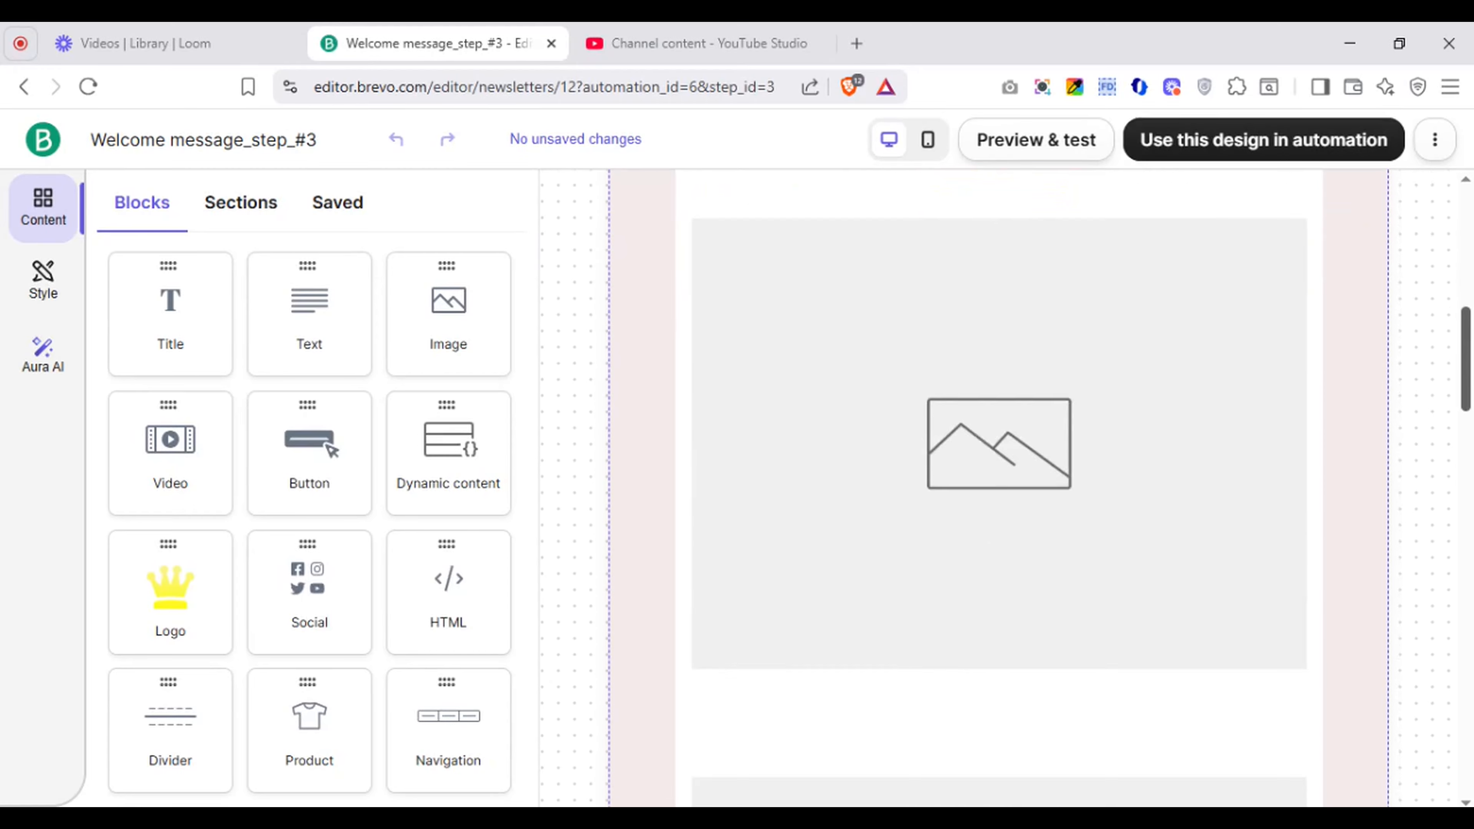
scroll(997, 487, down, 15)
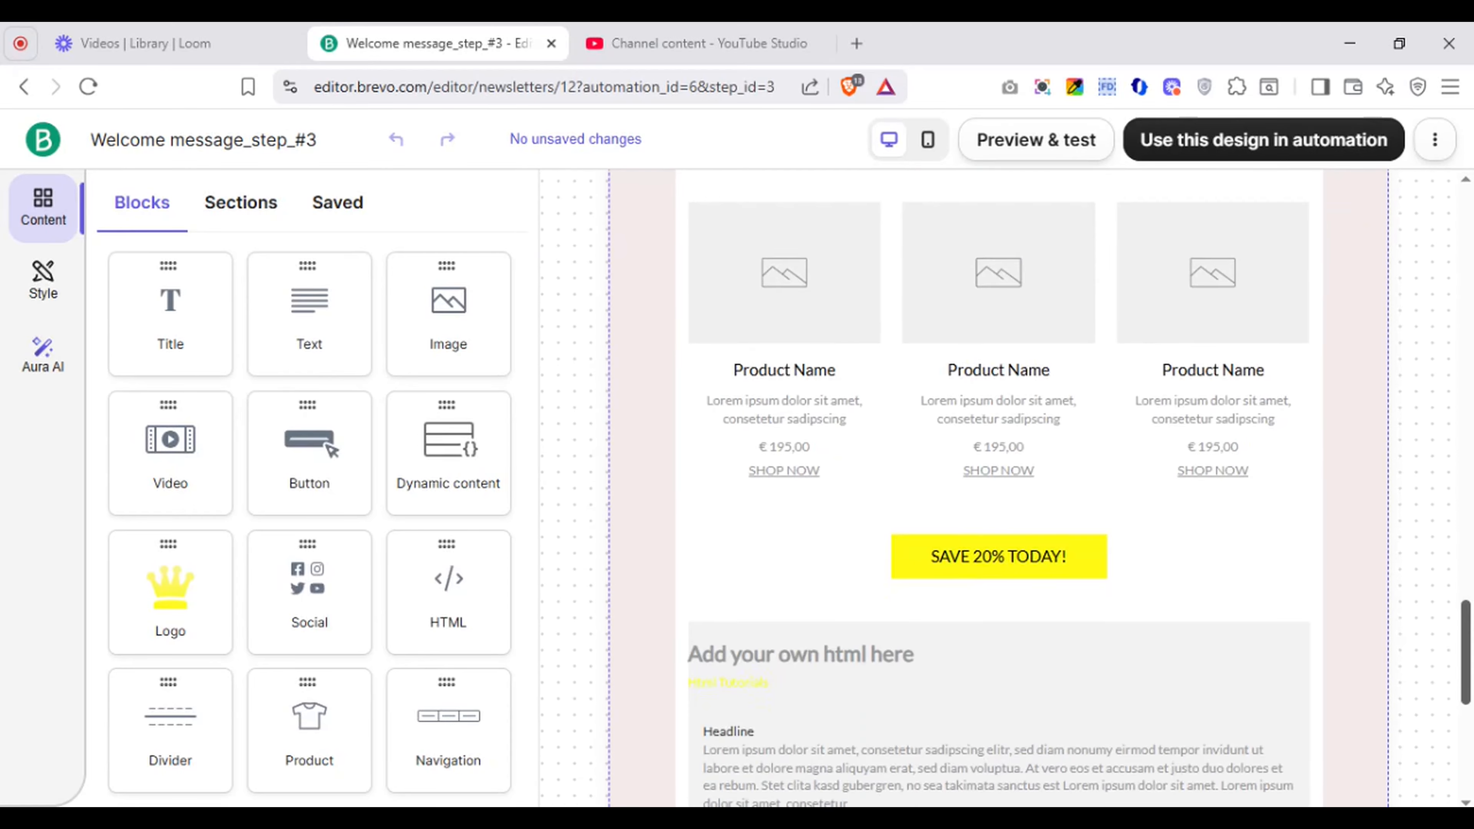
scroll(998, 487, down, 6)
scroll(998, 487, up, 8)
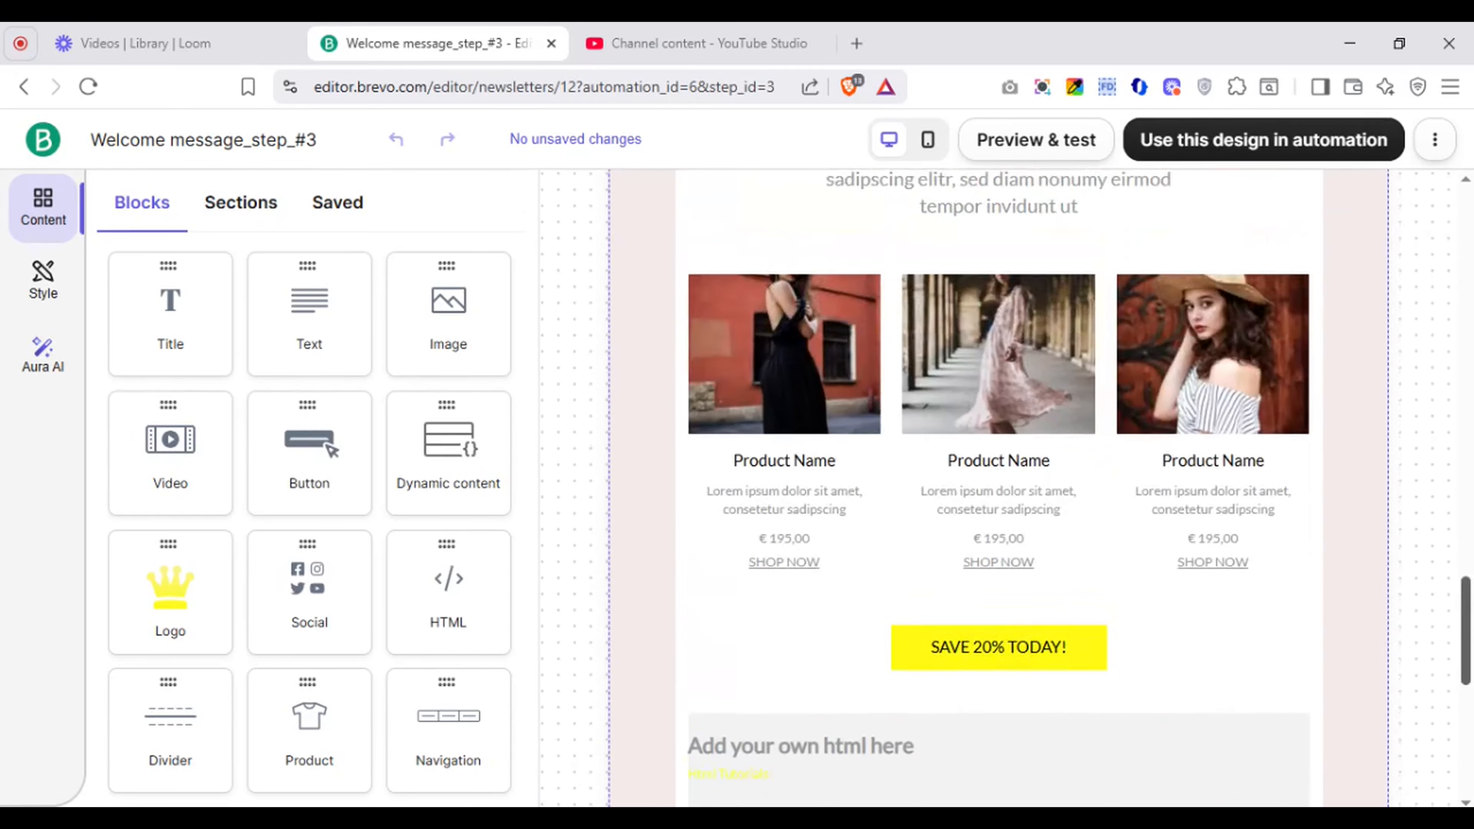
scroll(998, 488, up, 15)
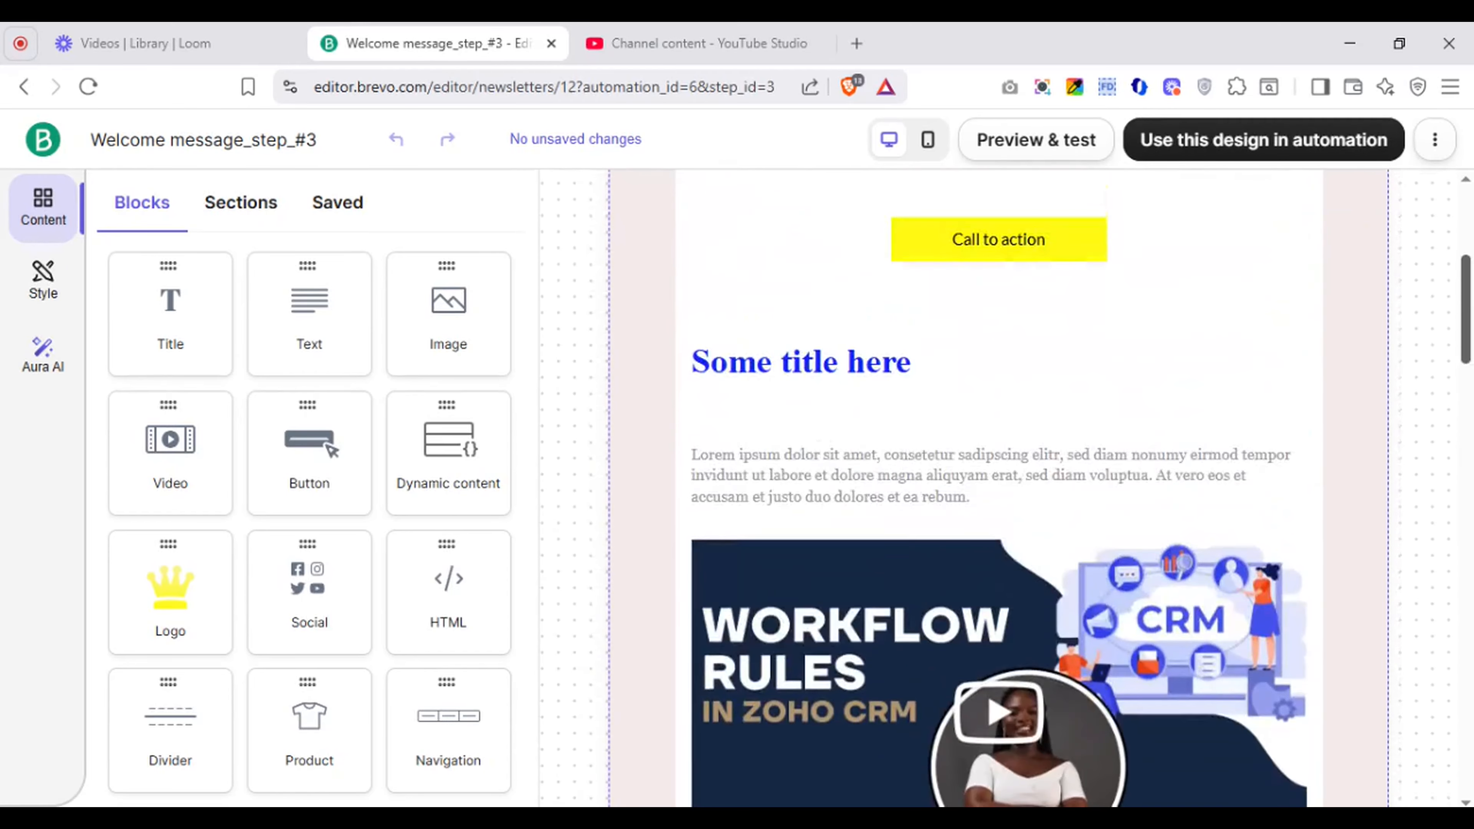
scroll(1347, 601, up, 5)
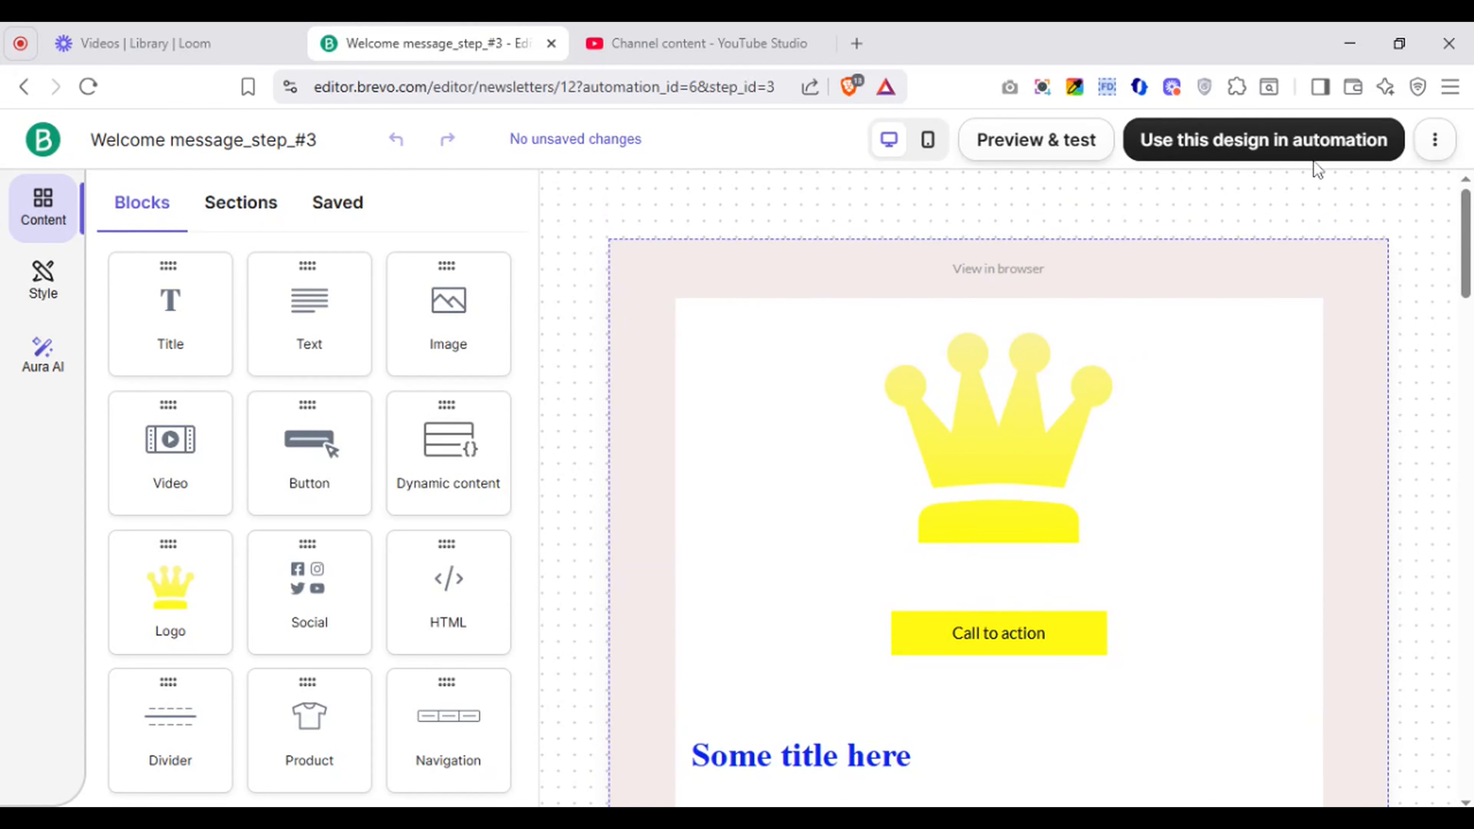
click(1269, 148)
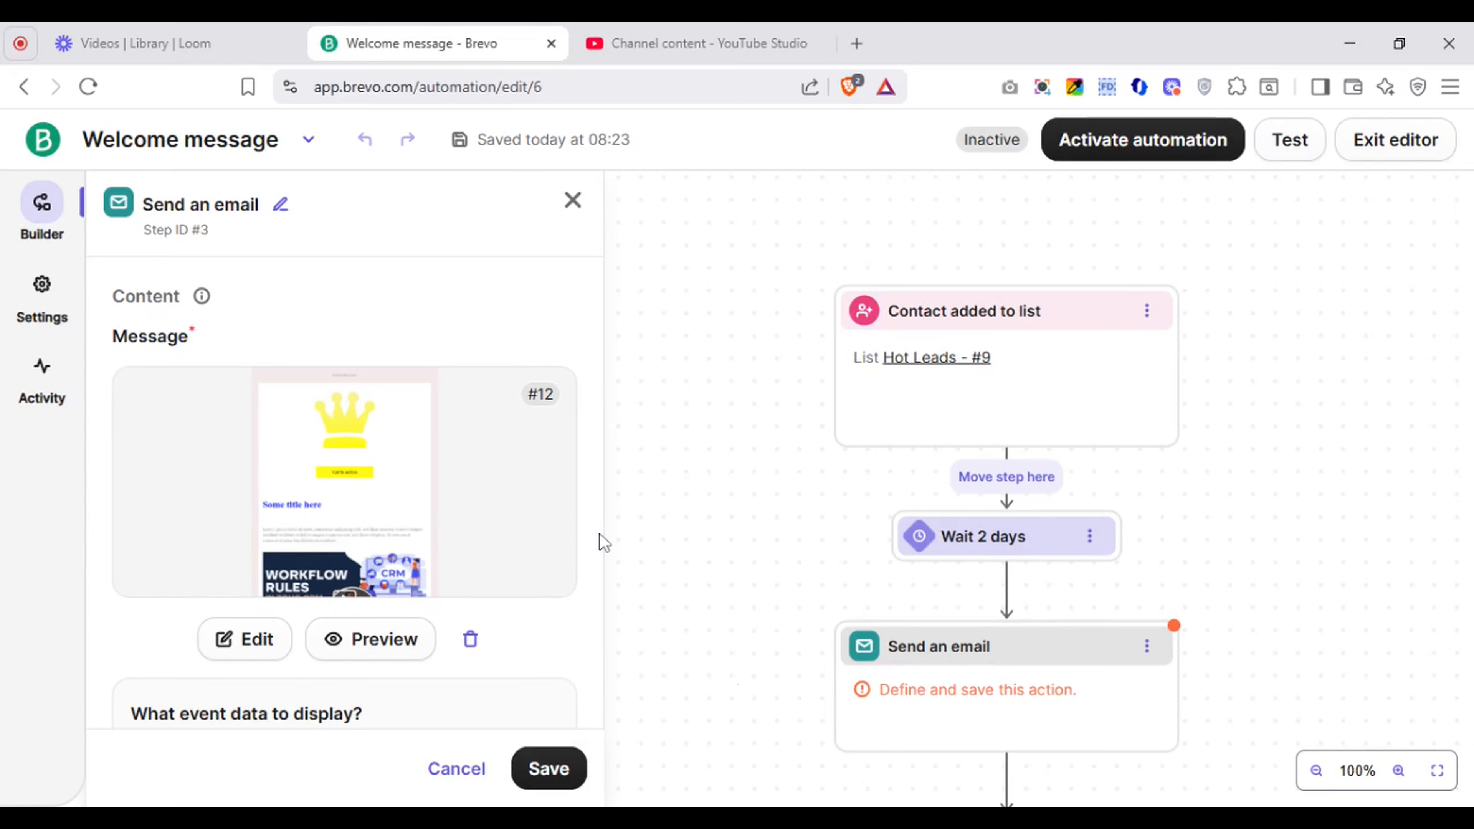
Step: Examine the email action's subject line, preview text, available sender addresses and sender's name
scroll(601, 543, down, 6)
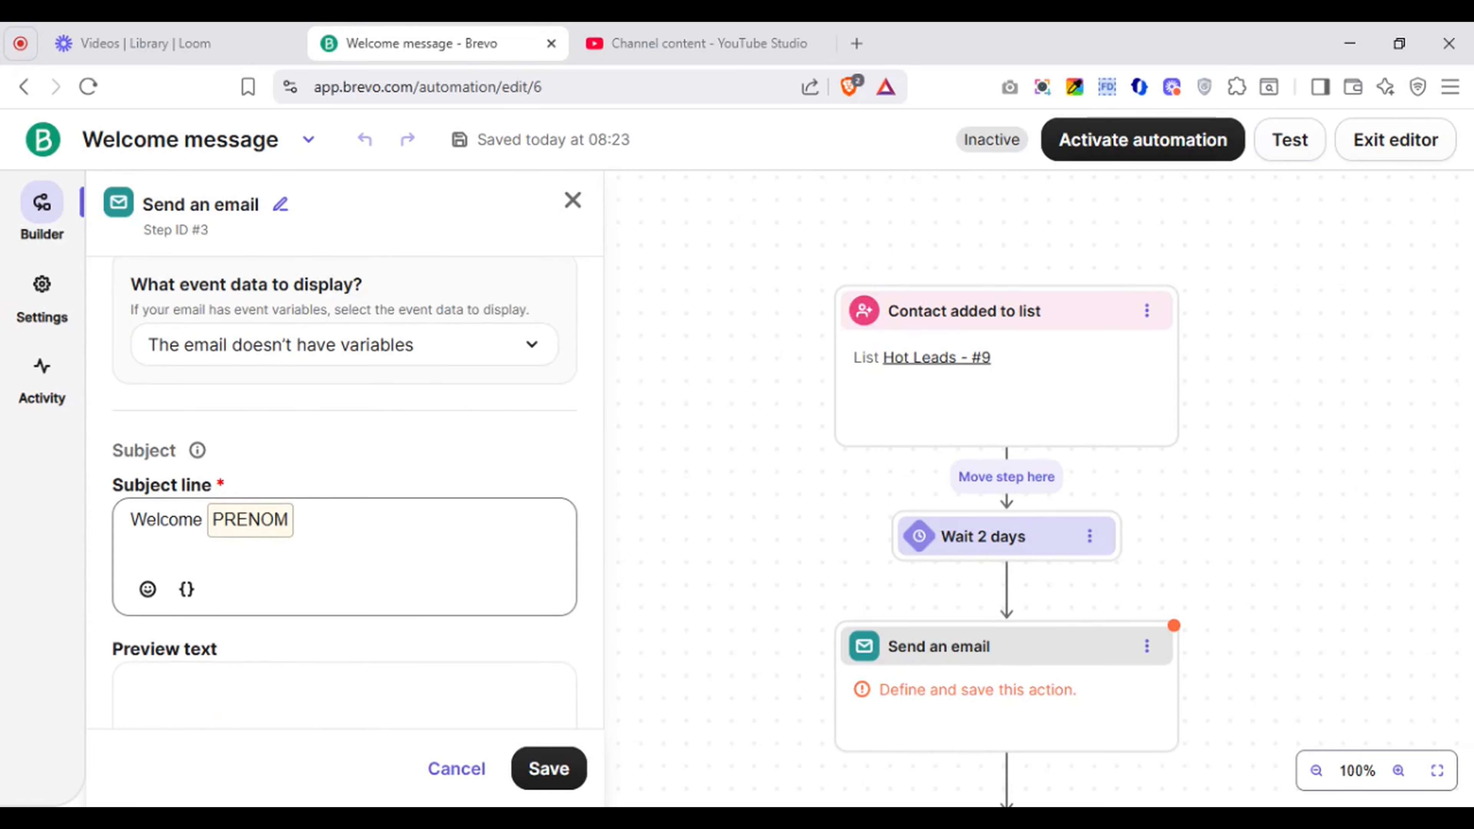
click(313, 523)
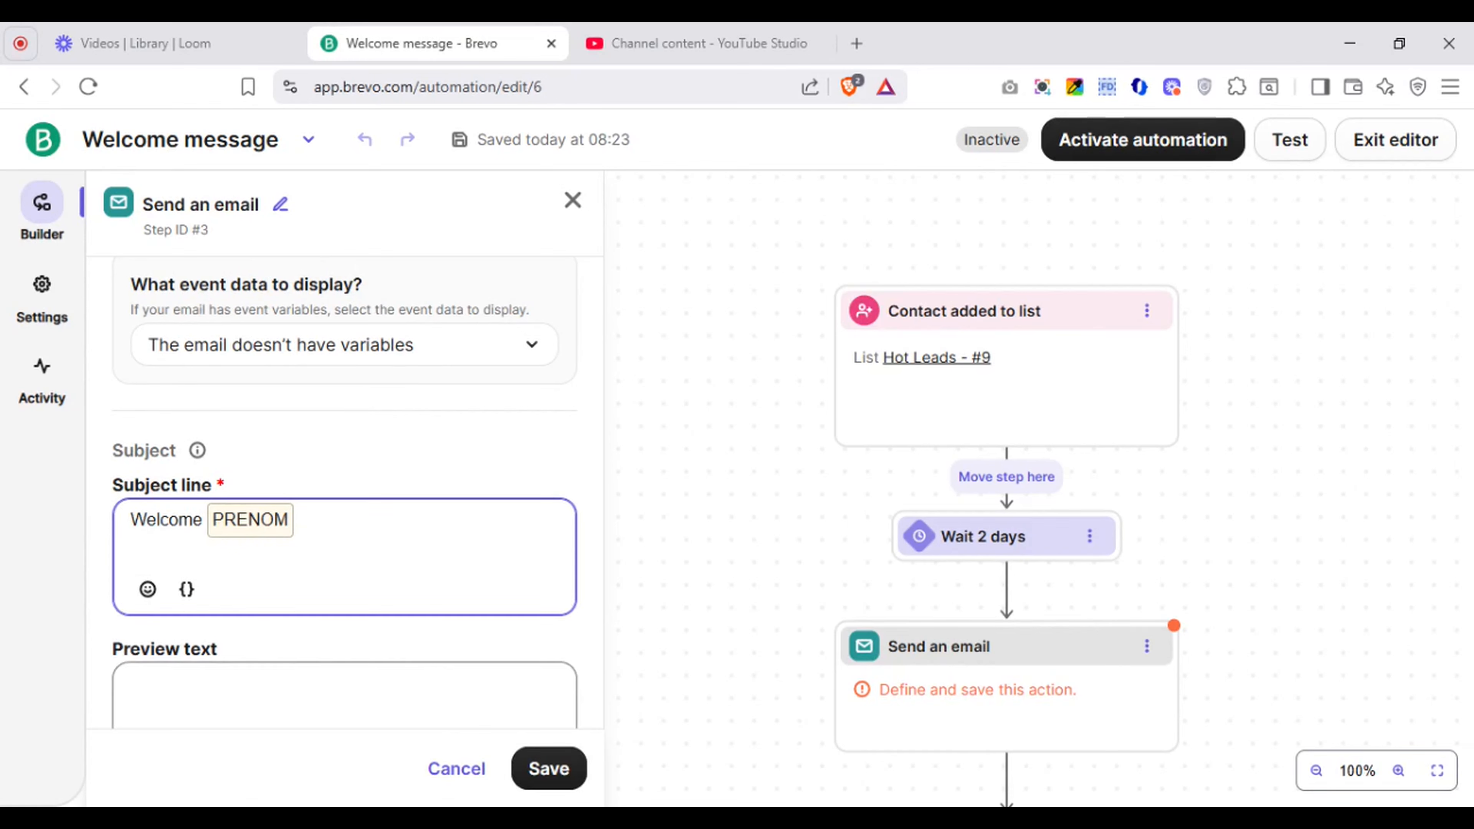
click(273, 691)
scroll(344, 494, down, 5)
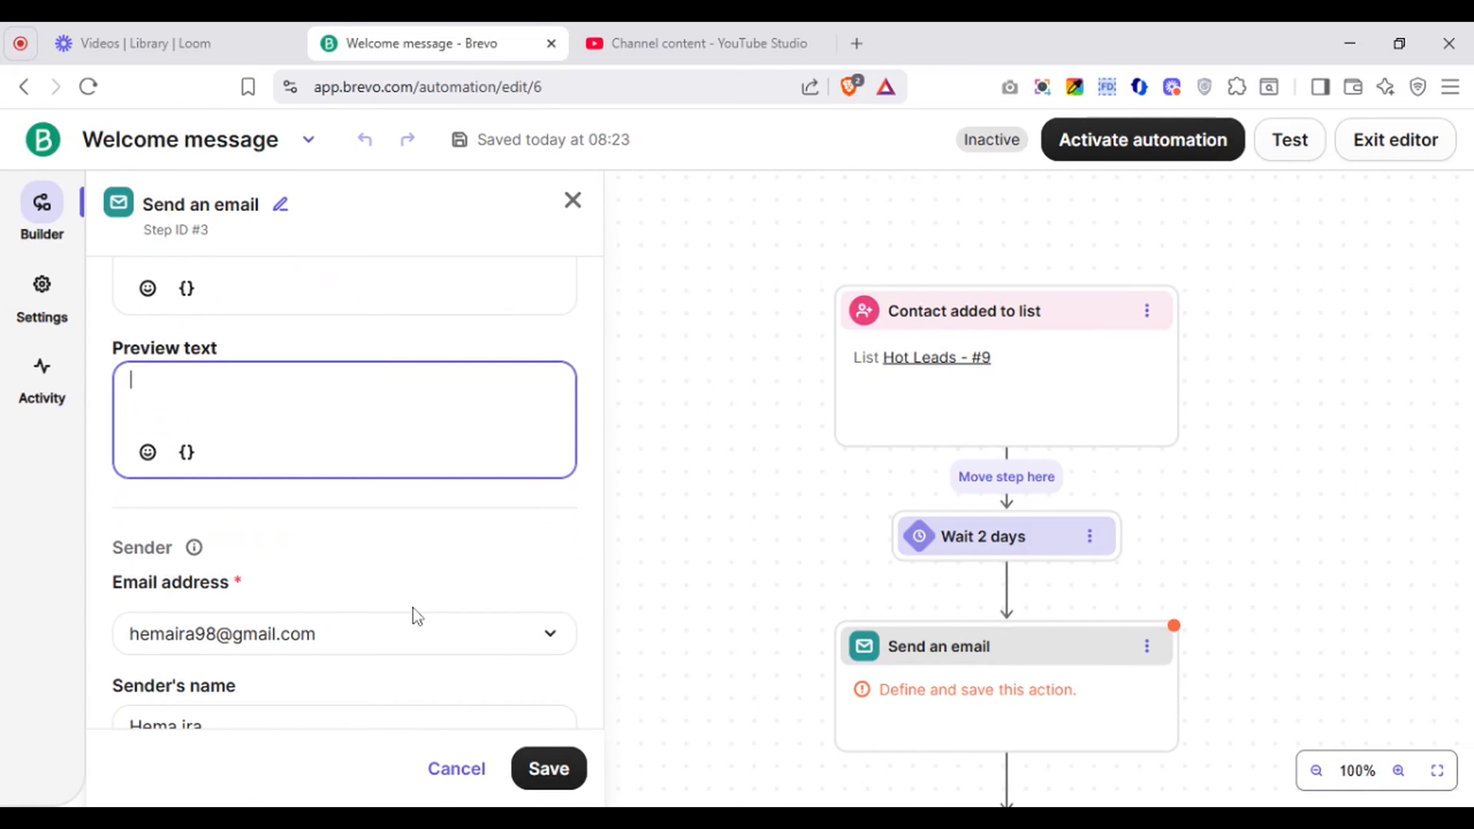
click(405, 653)
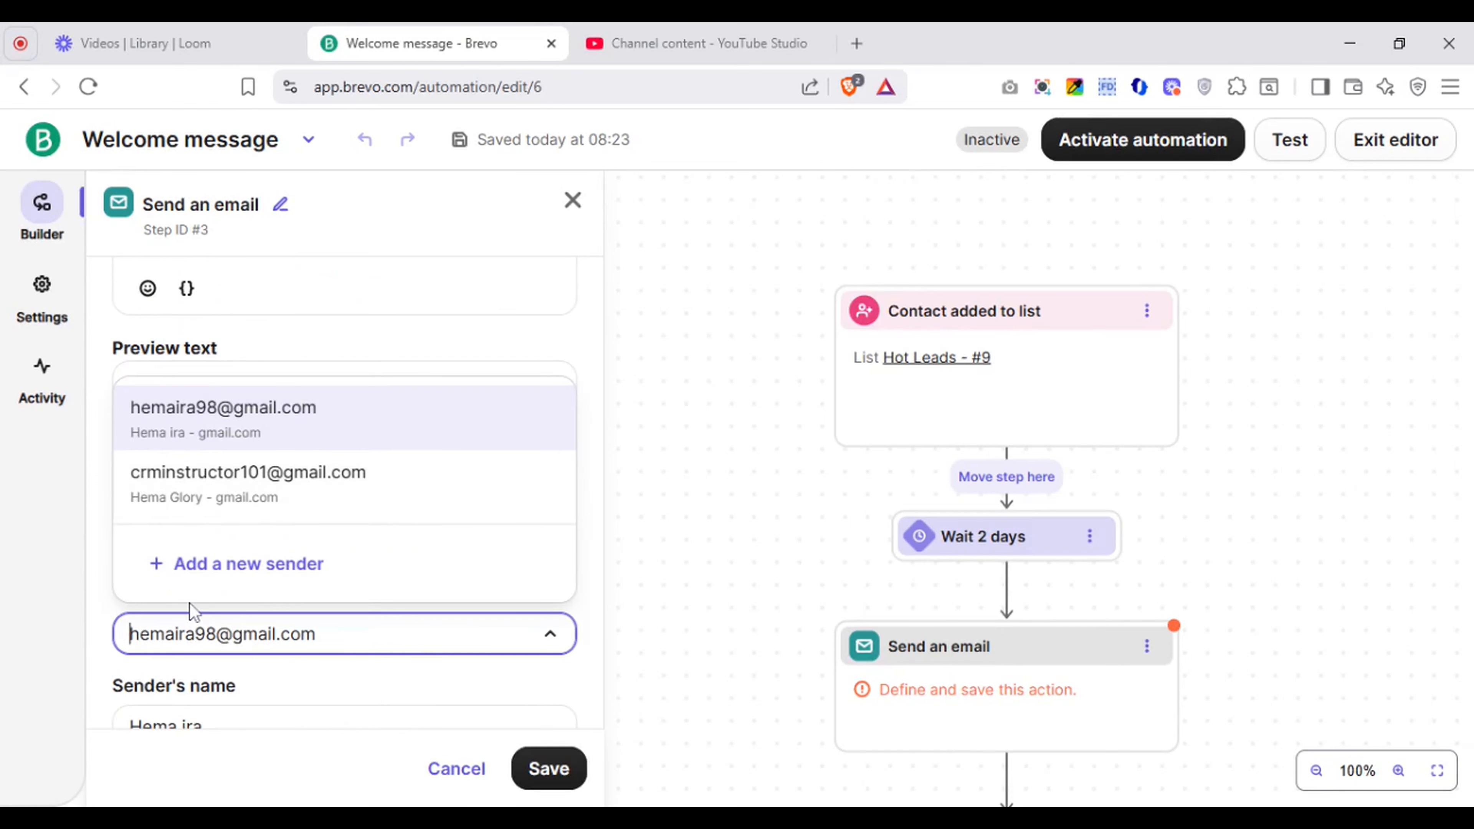
click(110, 677)
scroll(345, 493, down, 5)
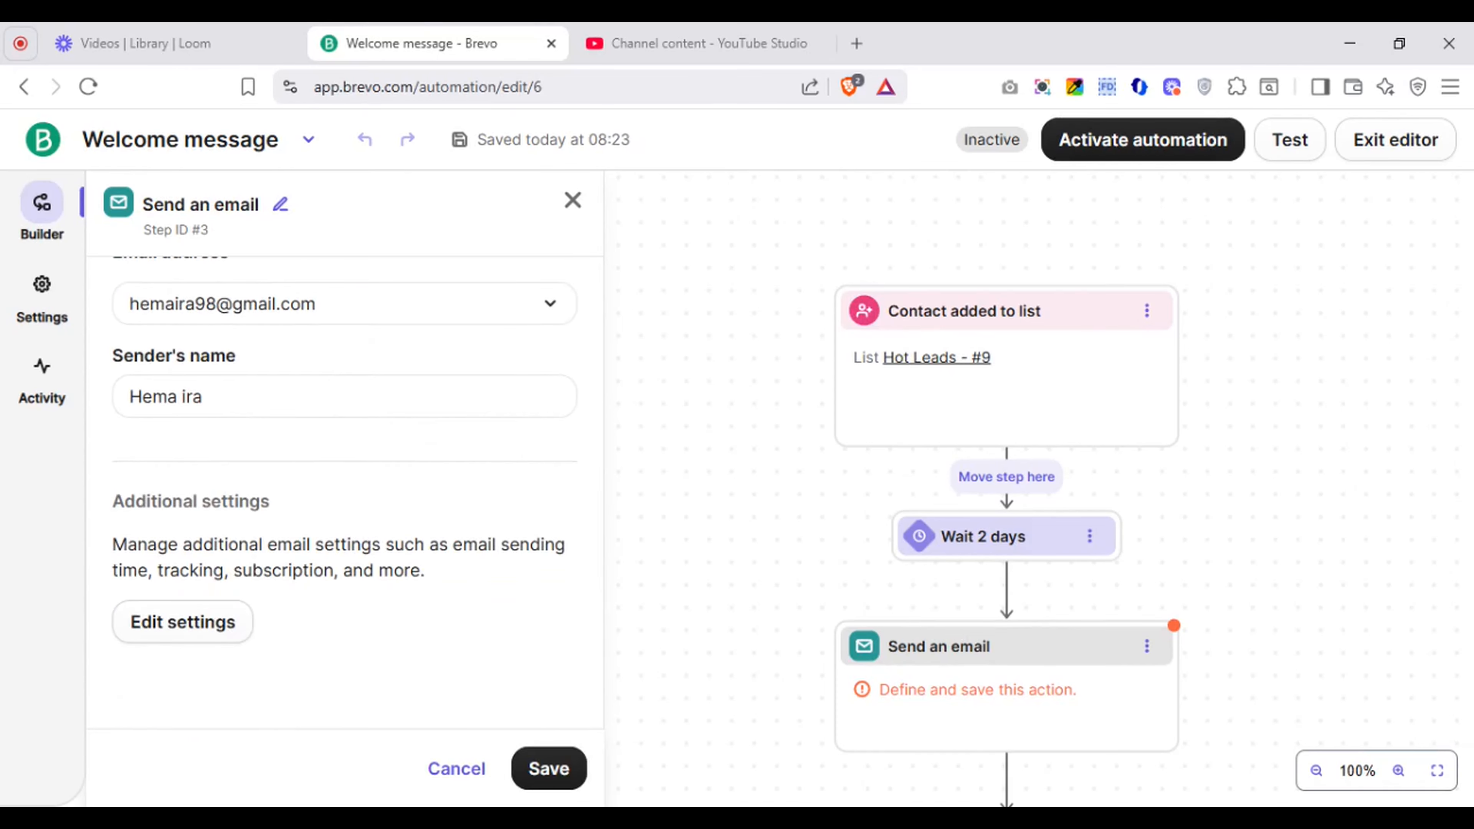
Step: In the email's additional settings, enable a custom sending timeframe and exclude Saturday and Sunday
click(232, 644)
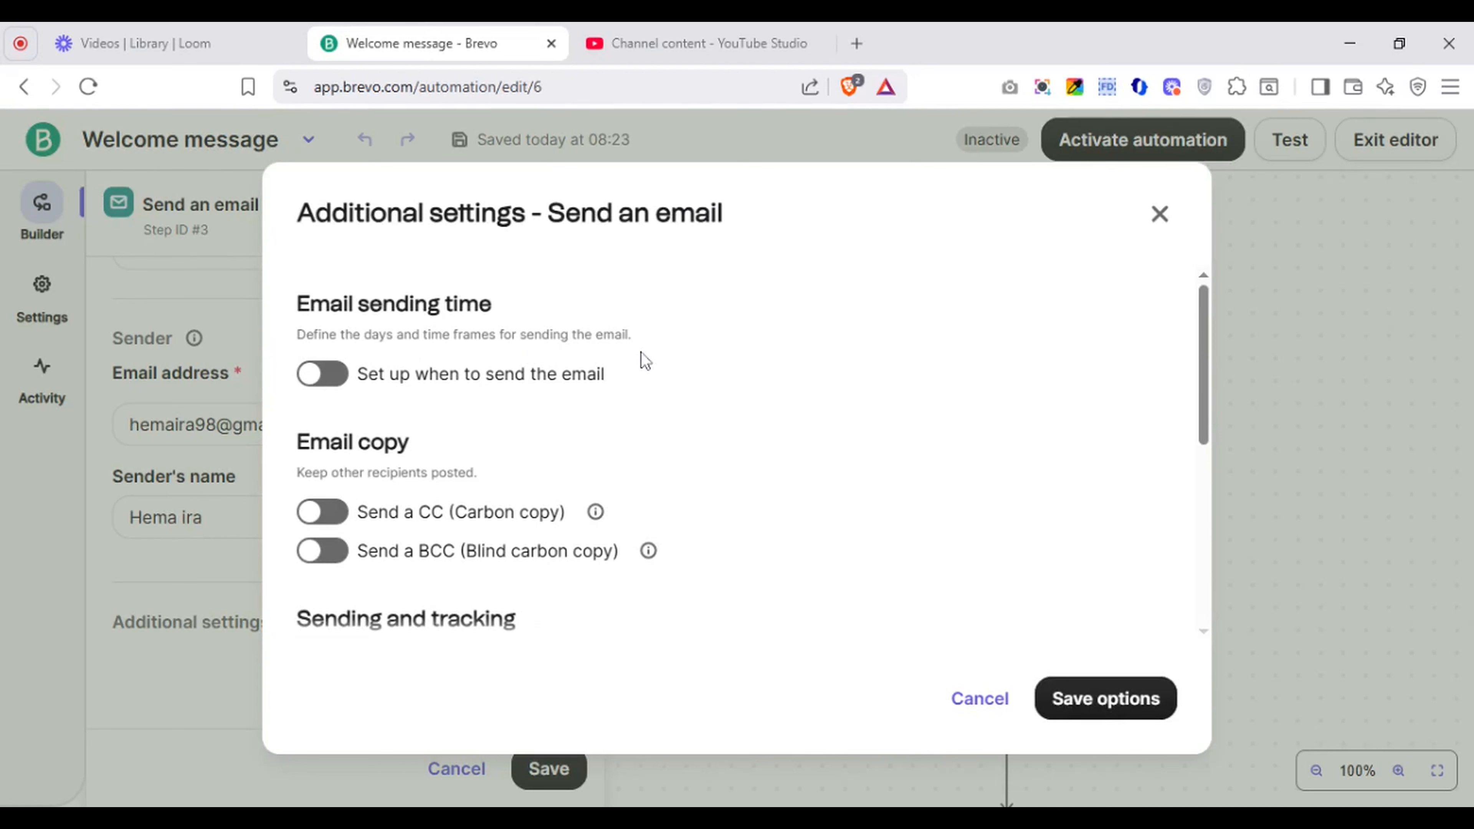
click(335, 392)
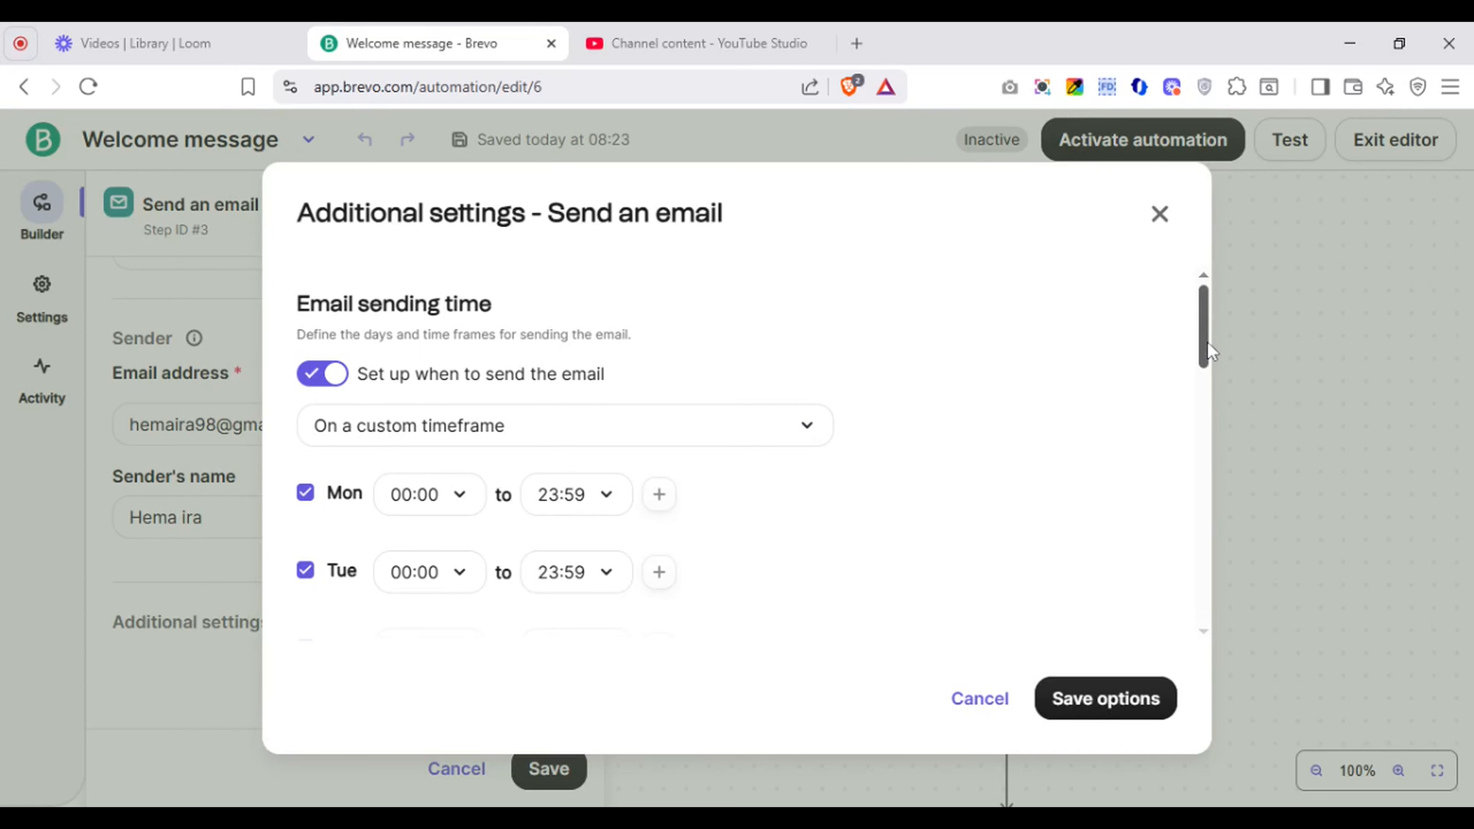
drag(1207, 343, 1202, 429)
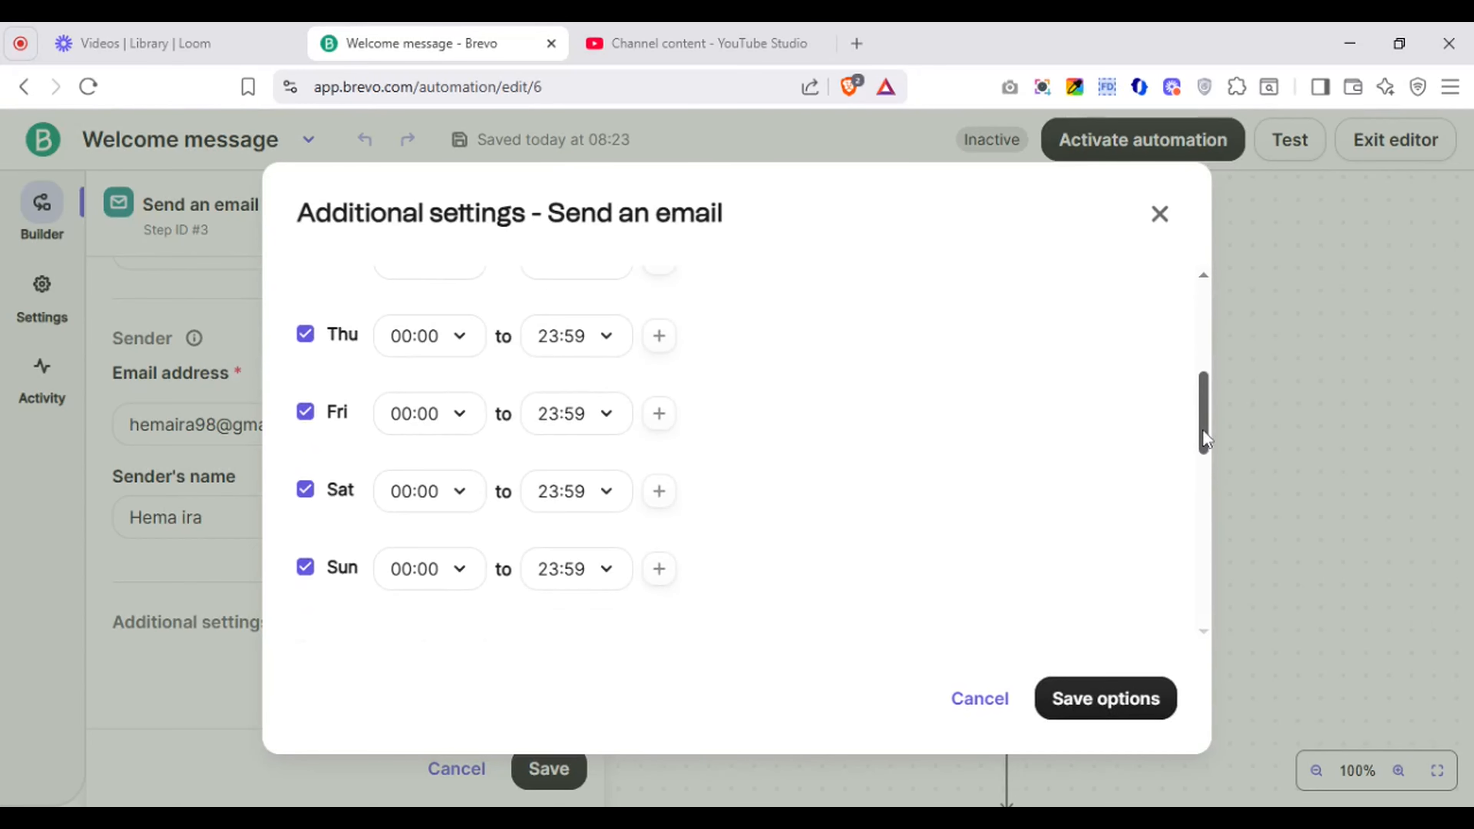
click(305, 491)
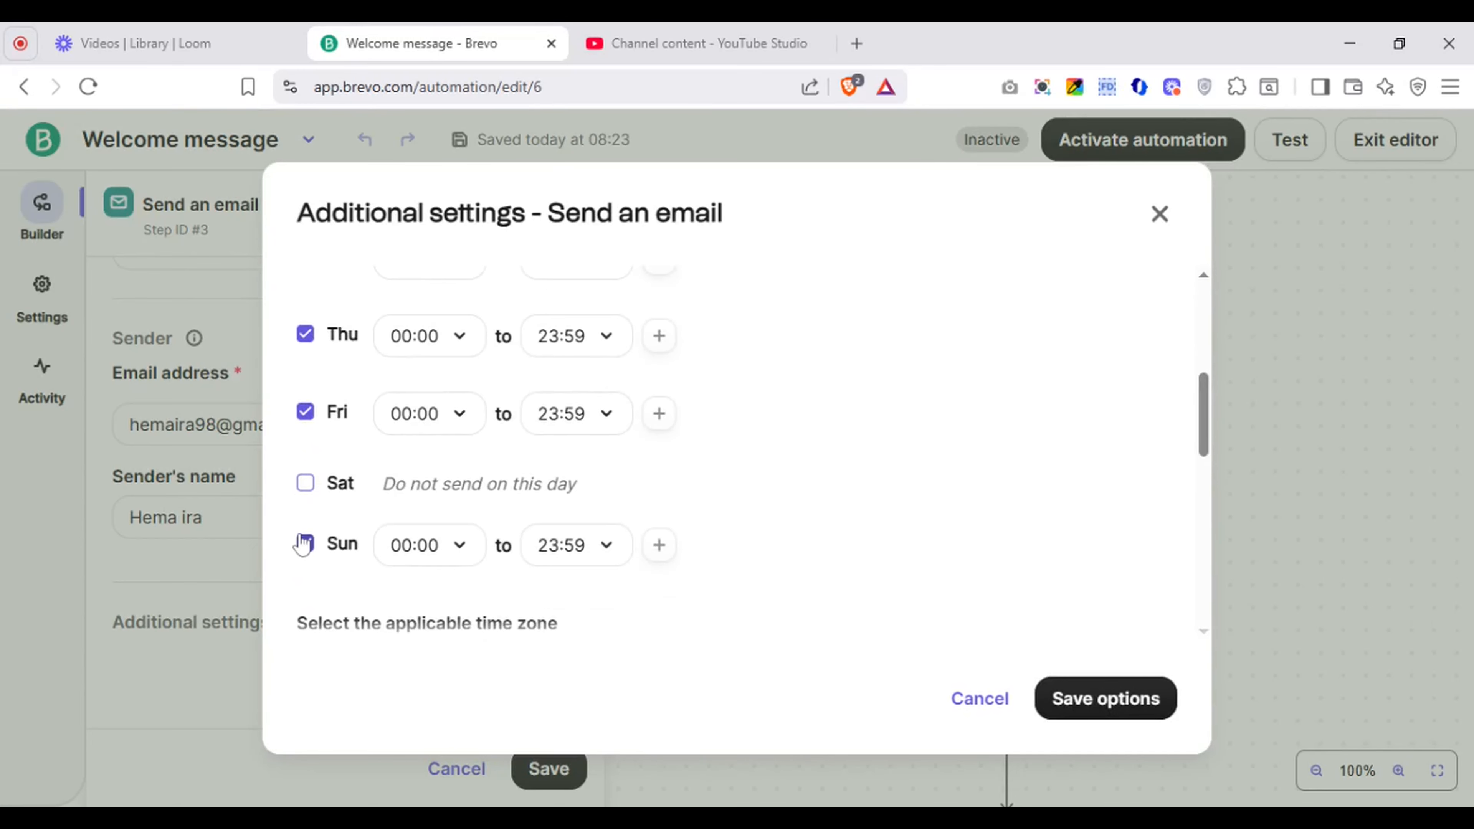
click(305, 544)
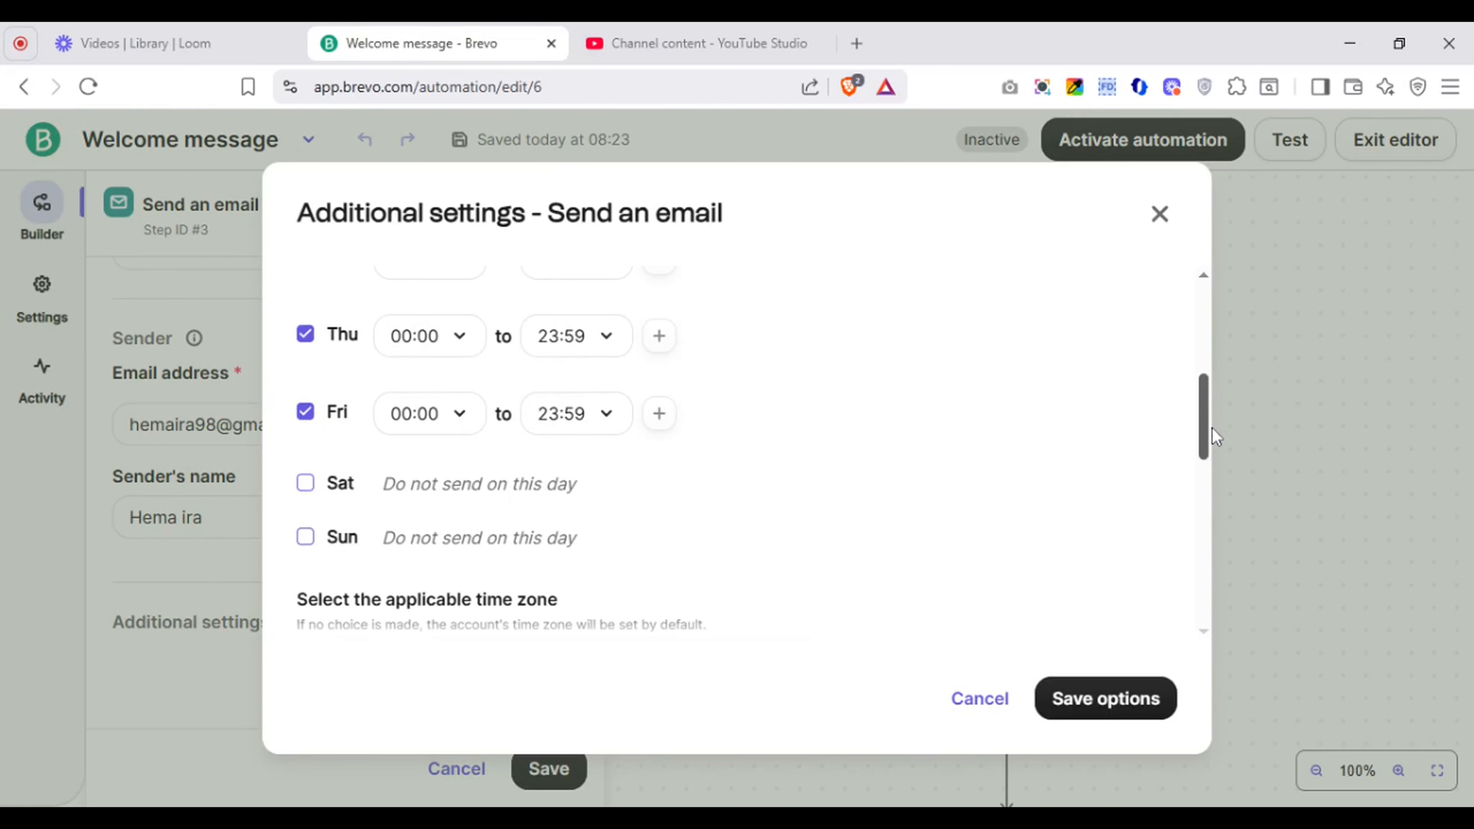
Step: Enable sending a carbon copy of the email to one or more contacts and check its contact selector
drag(1213, 411, 1213, 459)
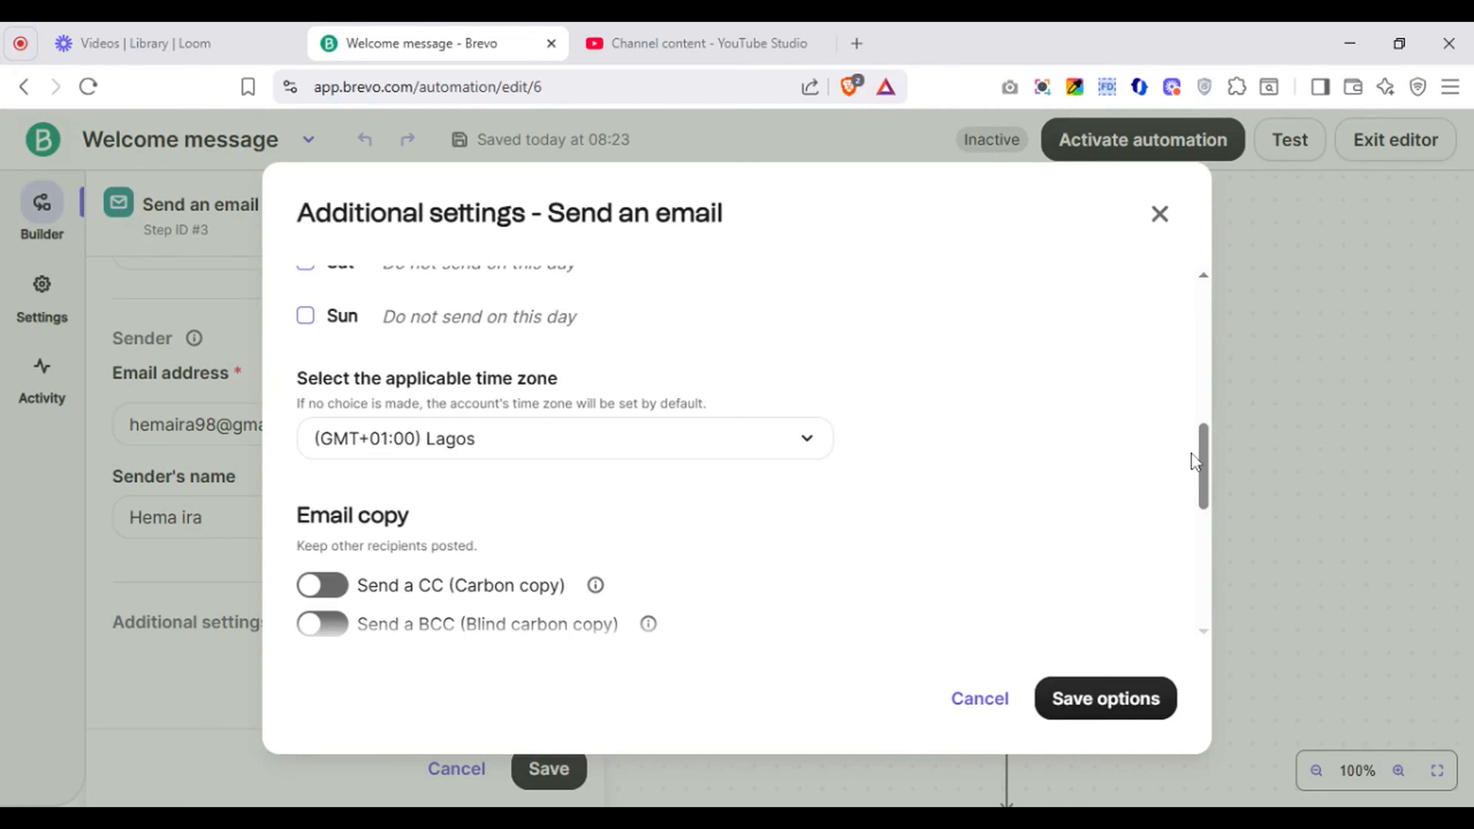
drag(1214, 465, 1209, 497)
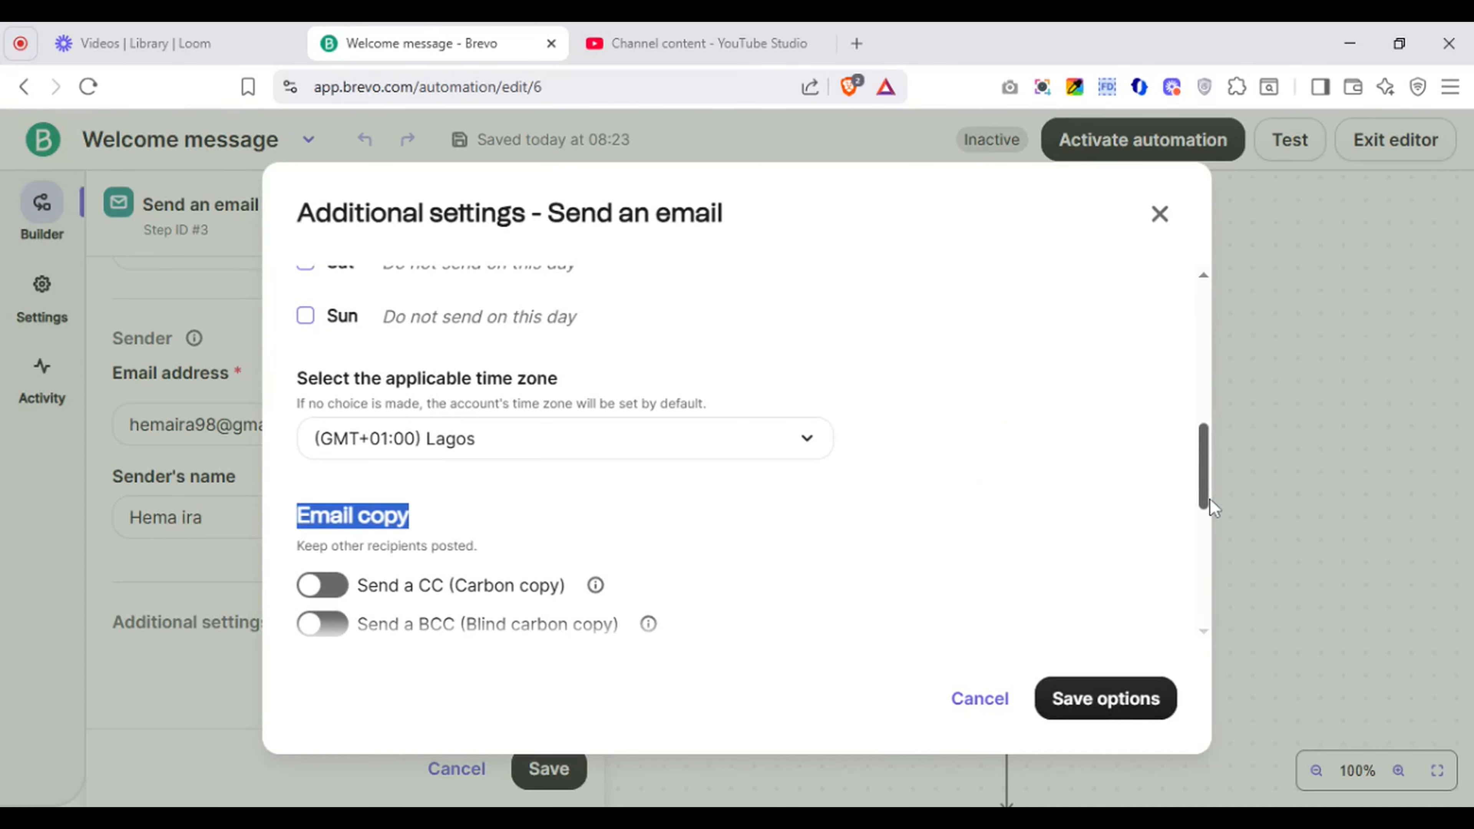
scroll(1203, 508, down, 3)
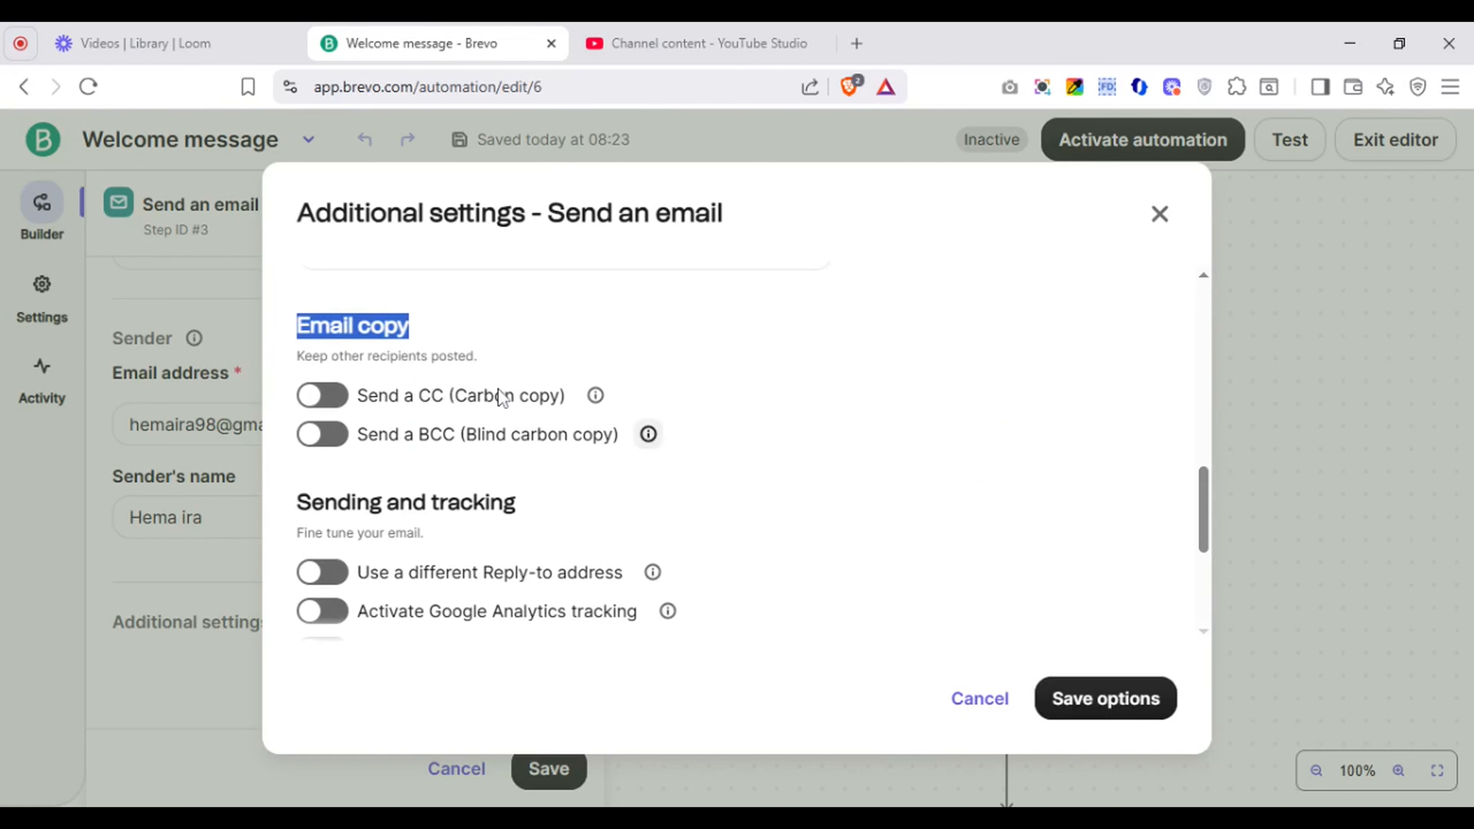
click(325, 396)
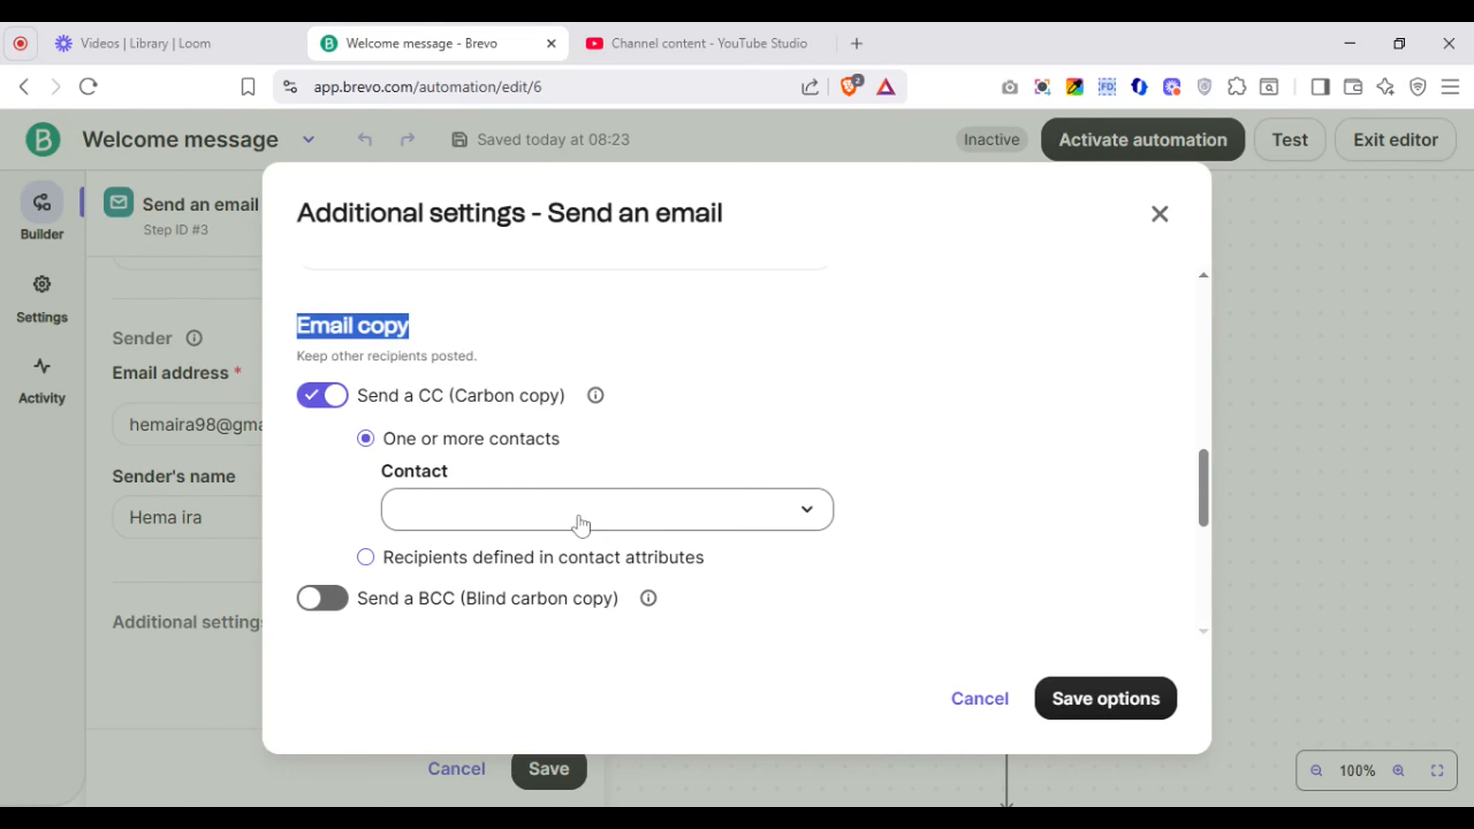
click(581, 529)
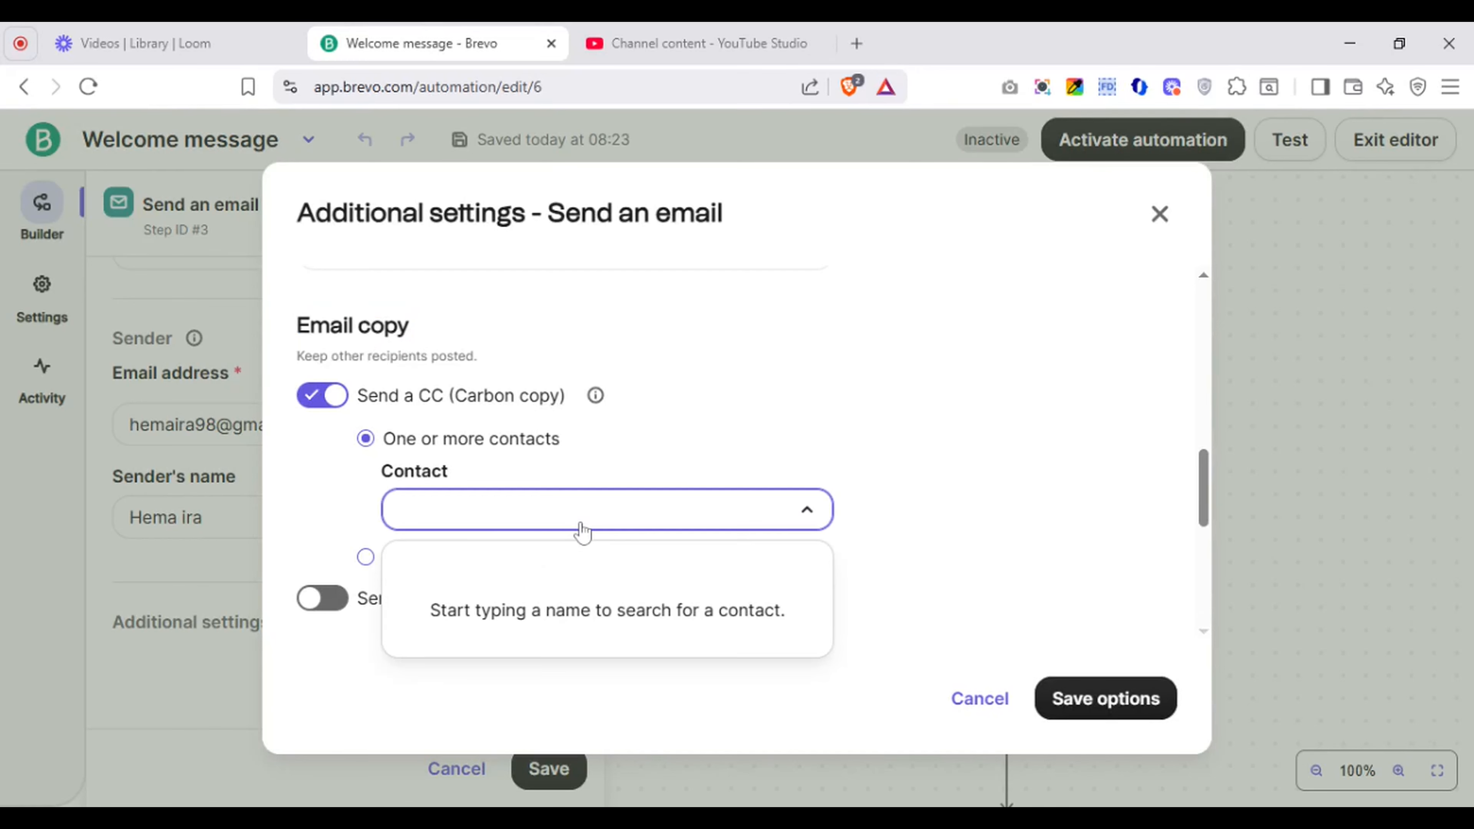
click(899, 425)
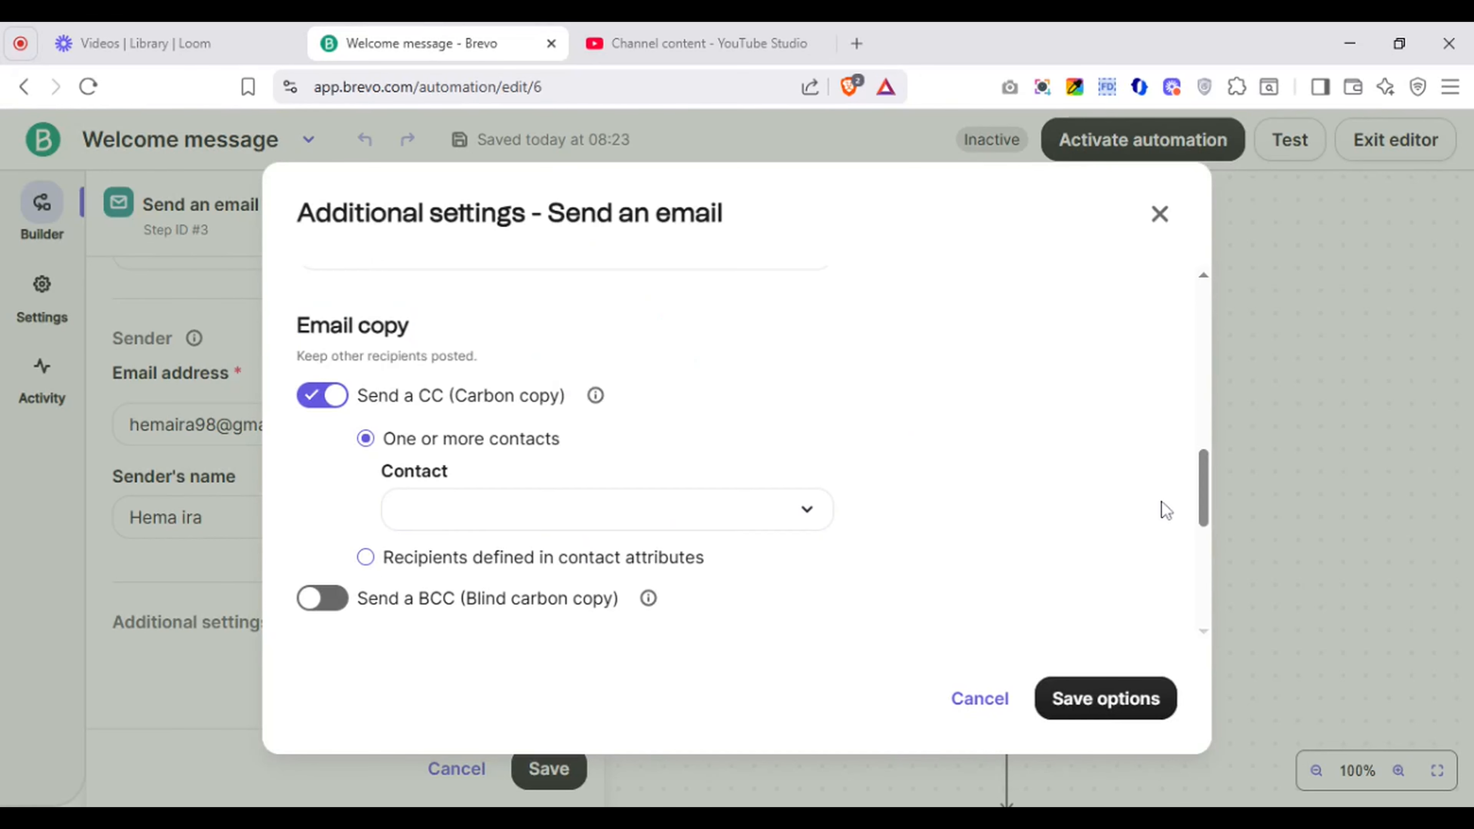
Step: Try the blind carbon copy option with recipients defined in contact attributes, inspect the attribute choices, and disable it again
drag(1203, 501, 1206, 534)
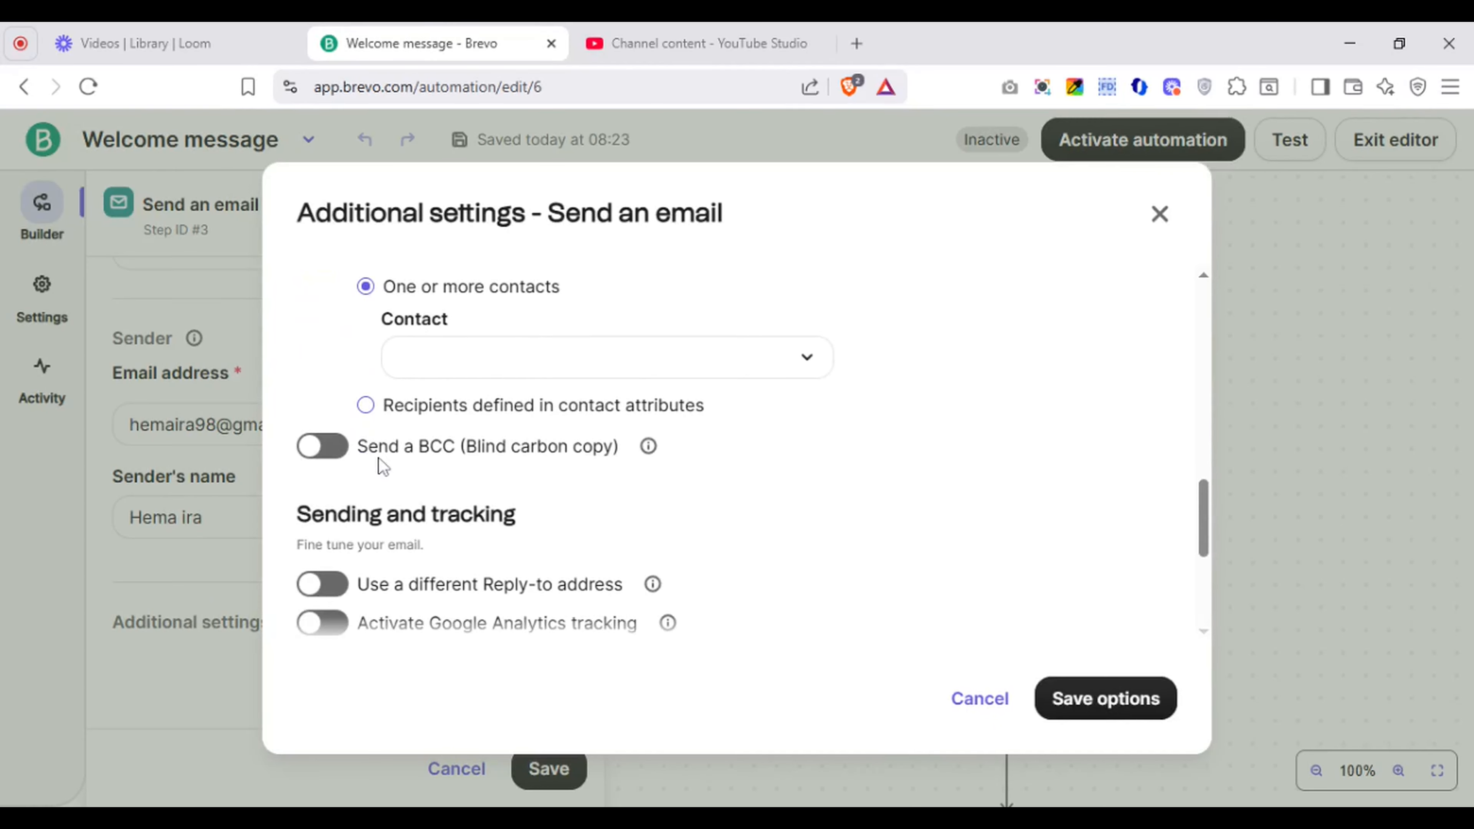
click(333, 454)
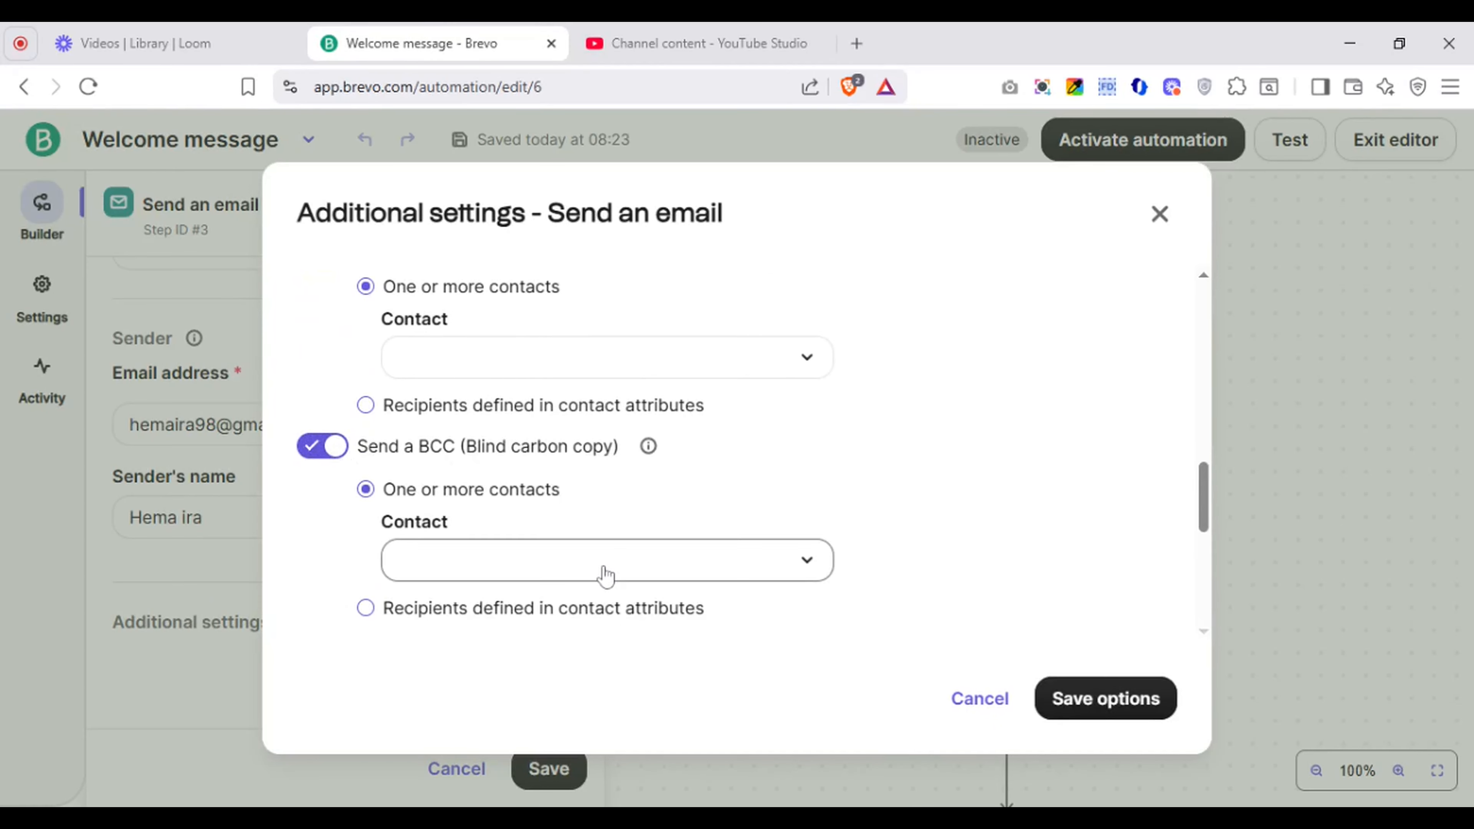
drag(1203, 493, 1203, 520)
click(391, 471)
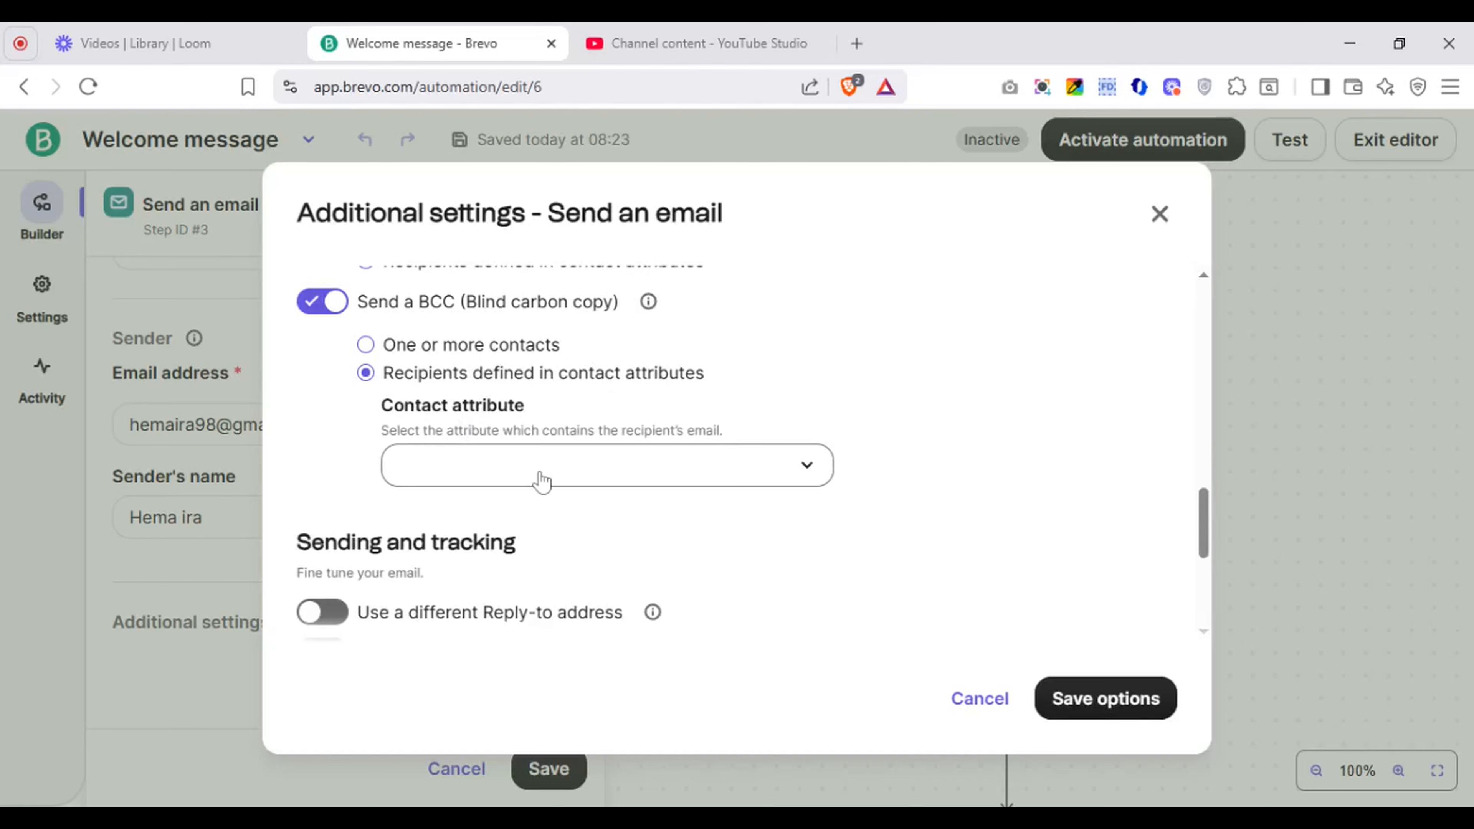
click(541, 480)
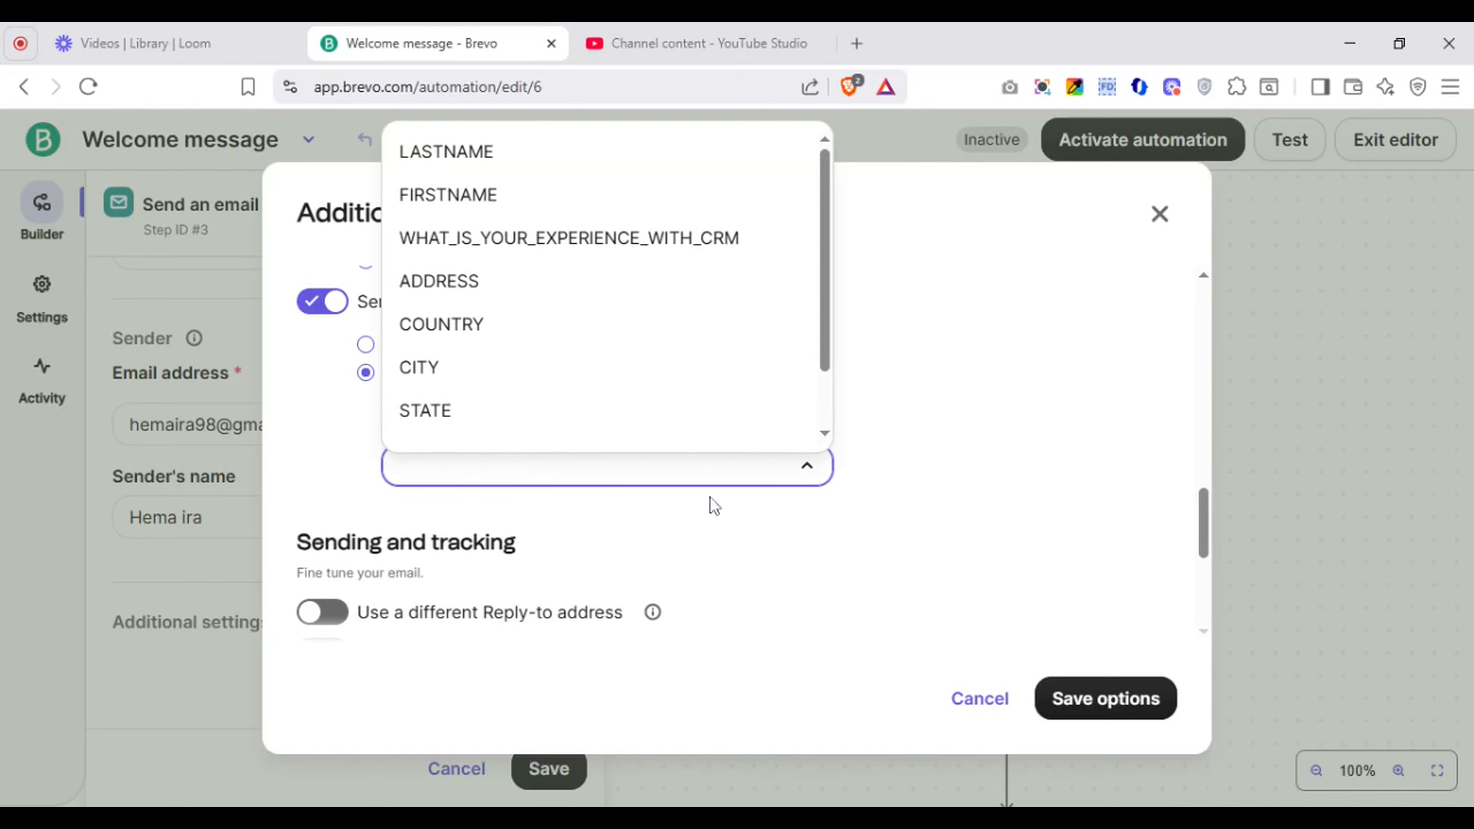
click(886, 587)
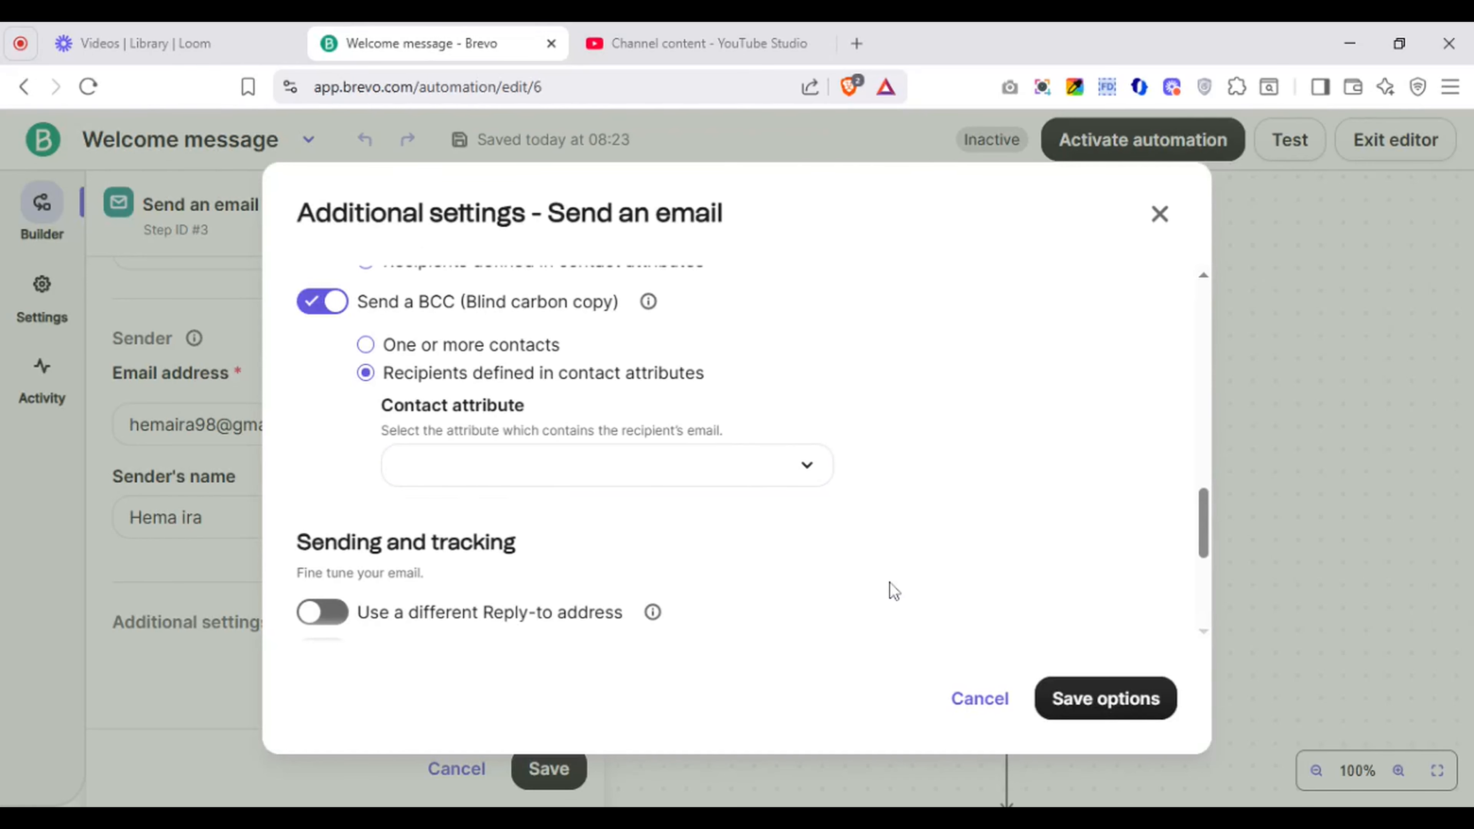
click(318, 311)
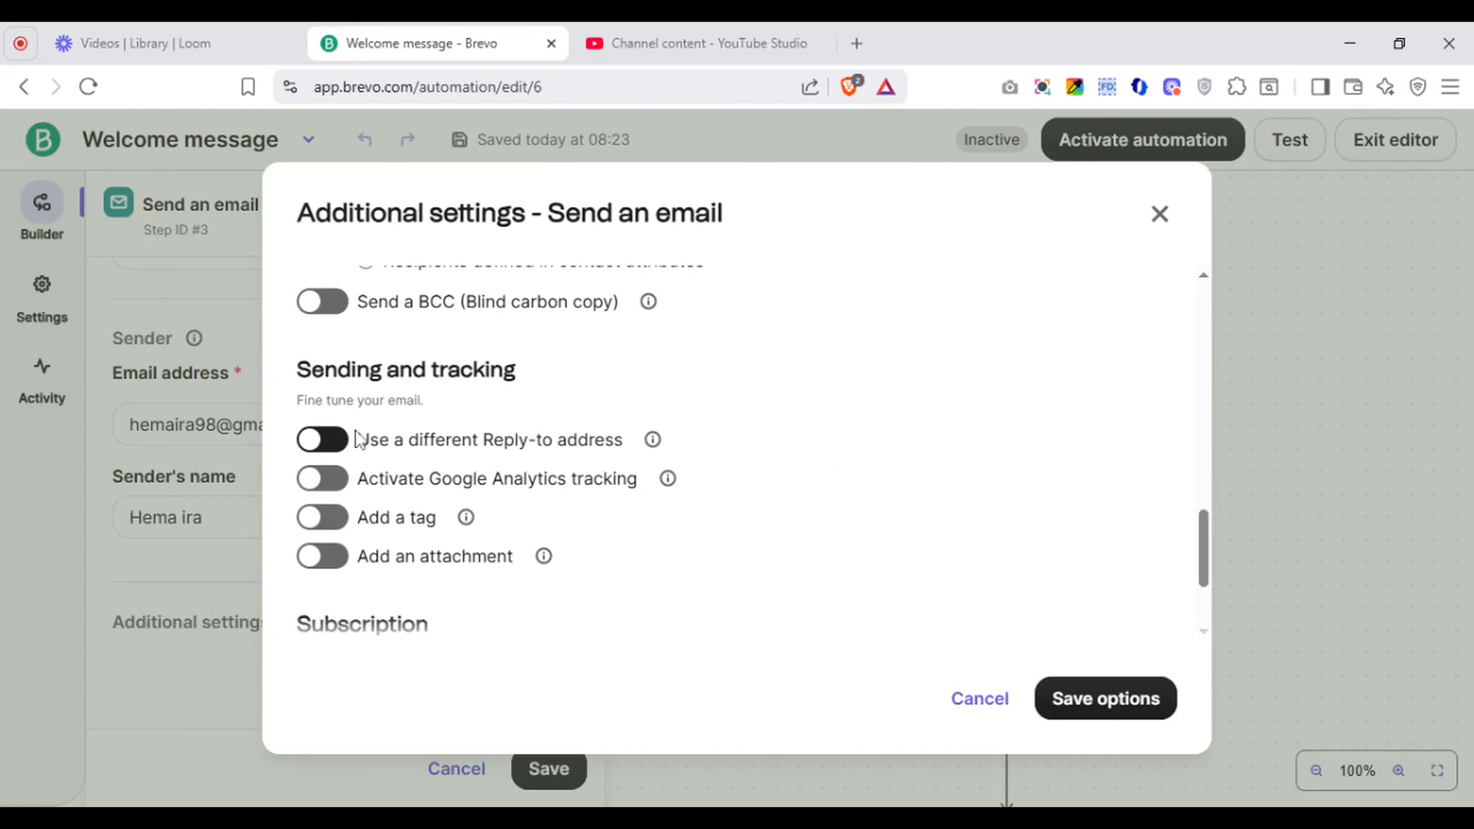
Step: Preview the different reply-to address and Google Analytics tracking options, switching each one back off
click(336, 444)
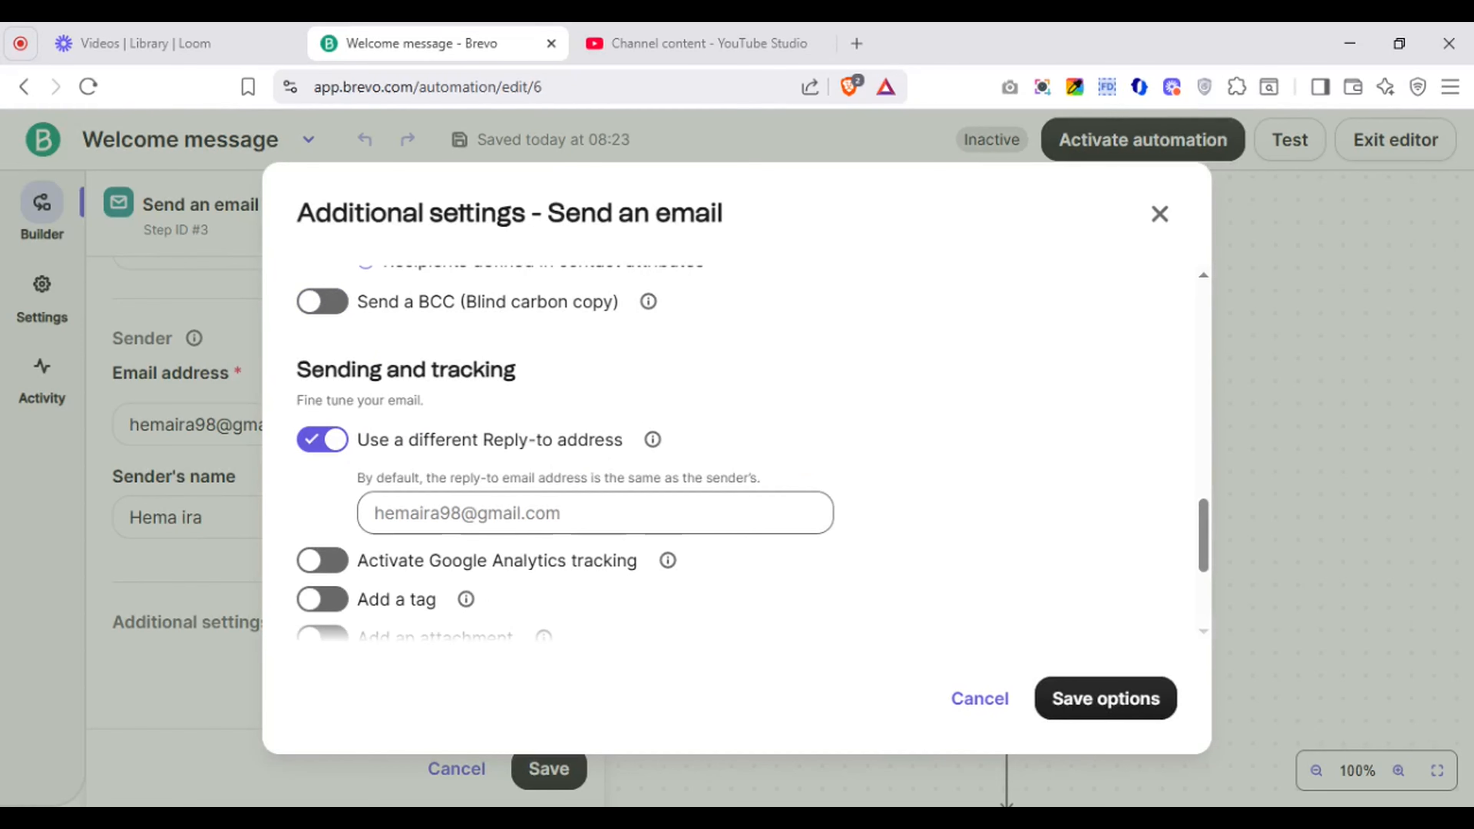
click(595, 513)
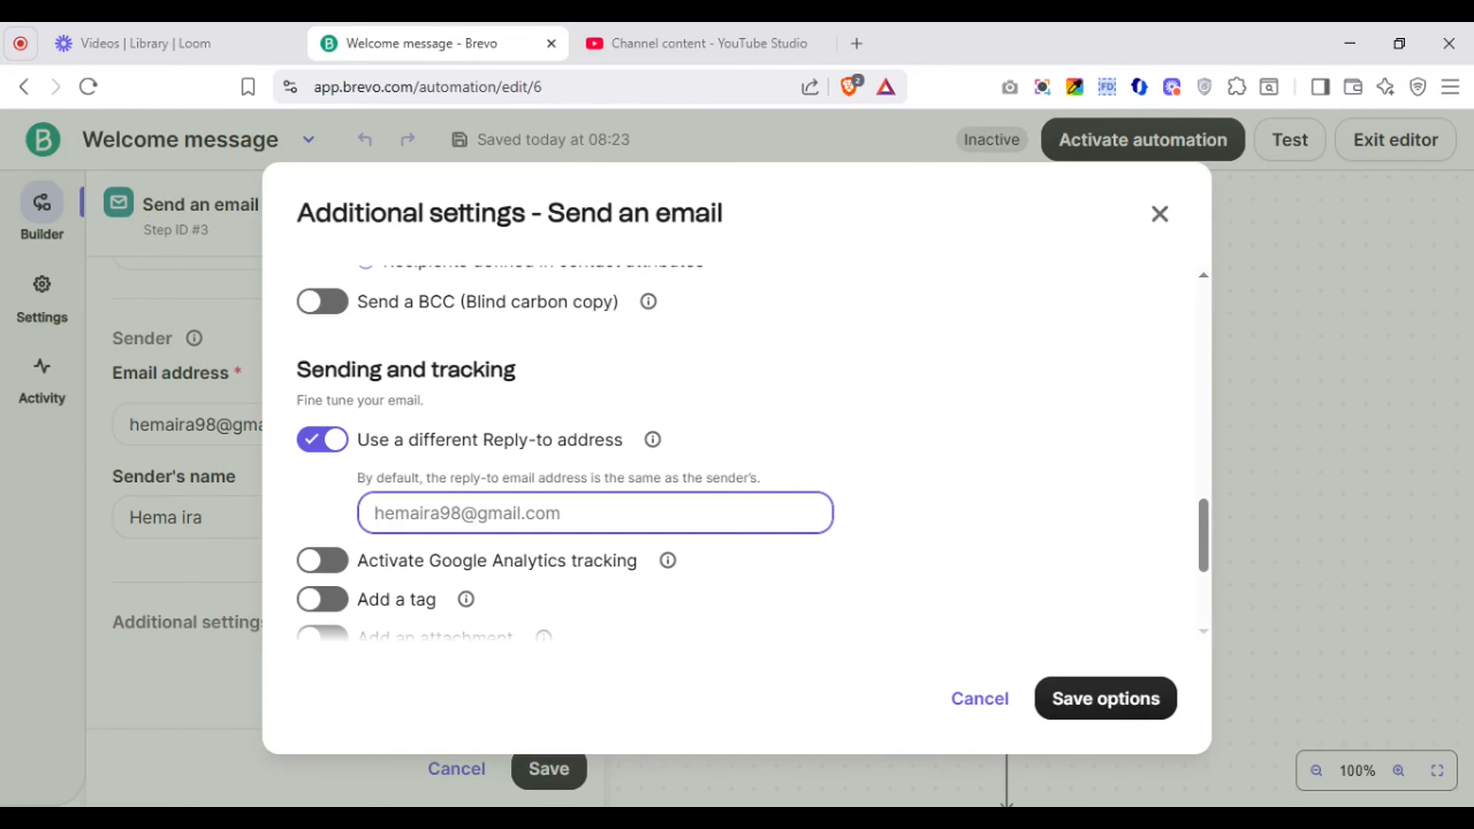
click(323, 440)
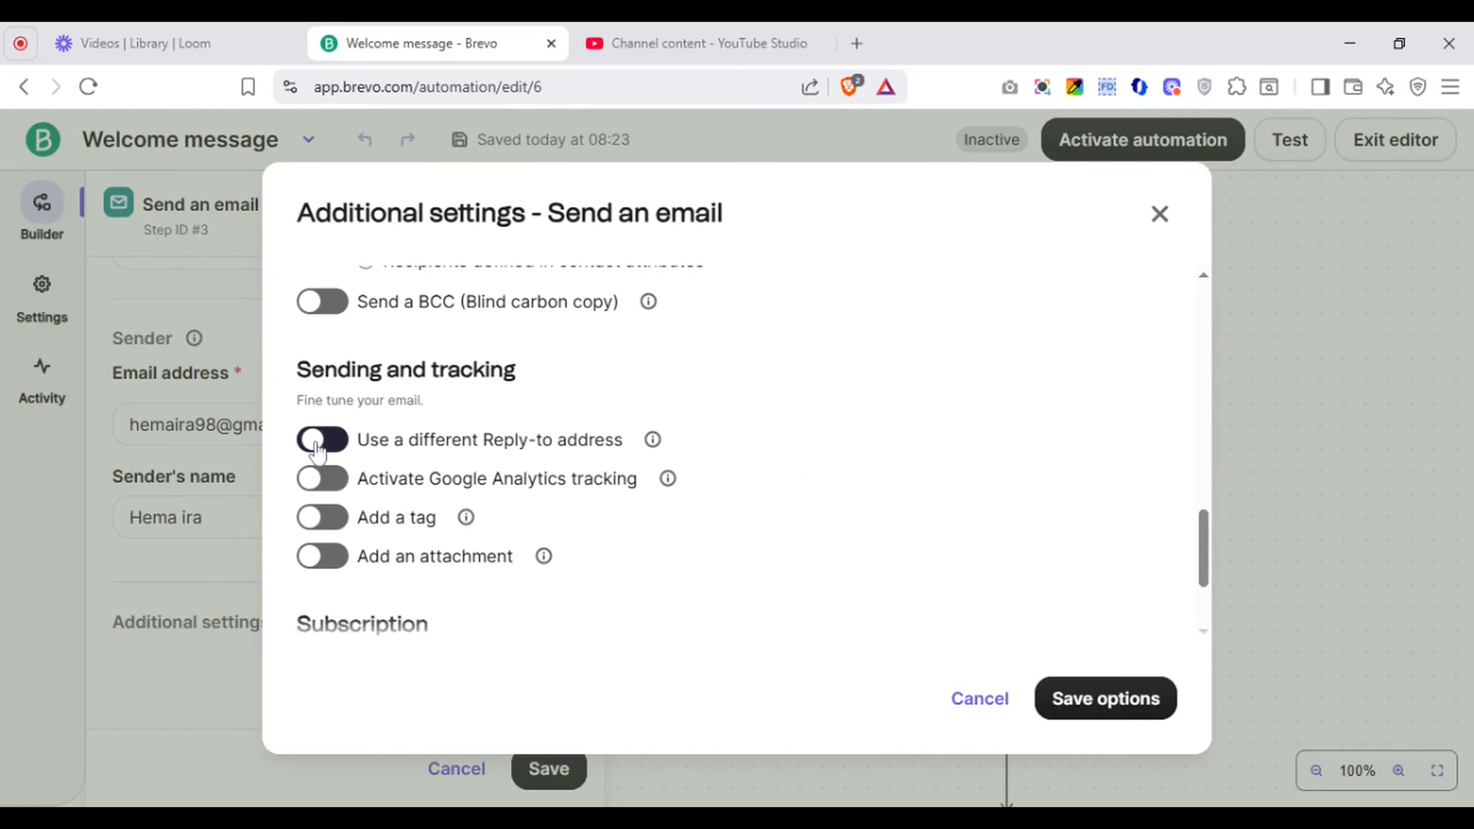
click(358, 488)
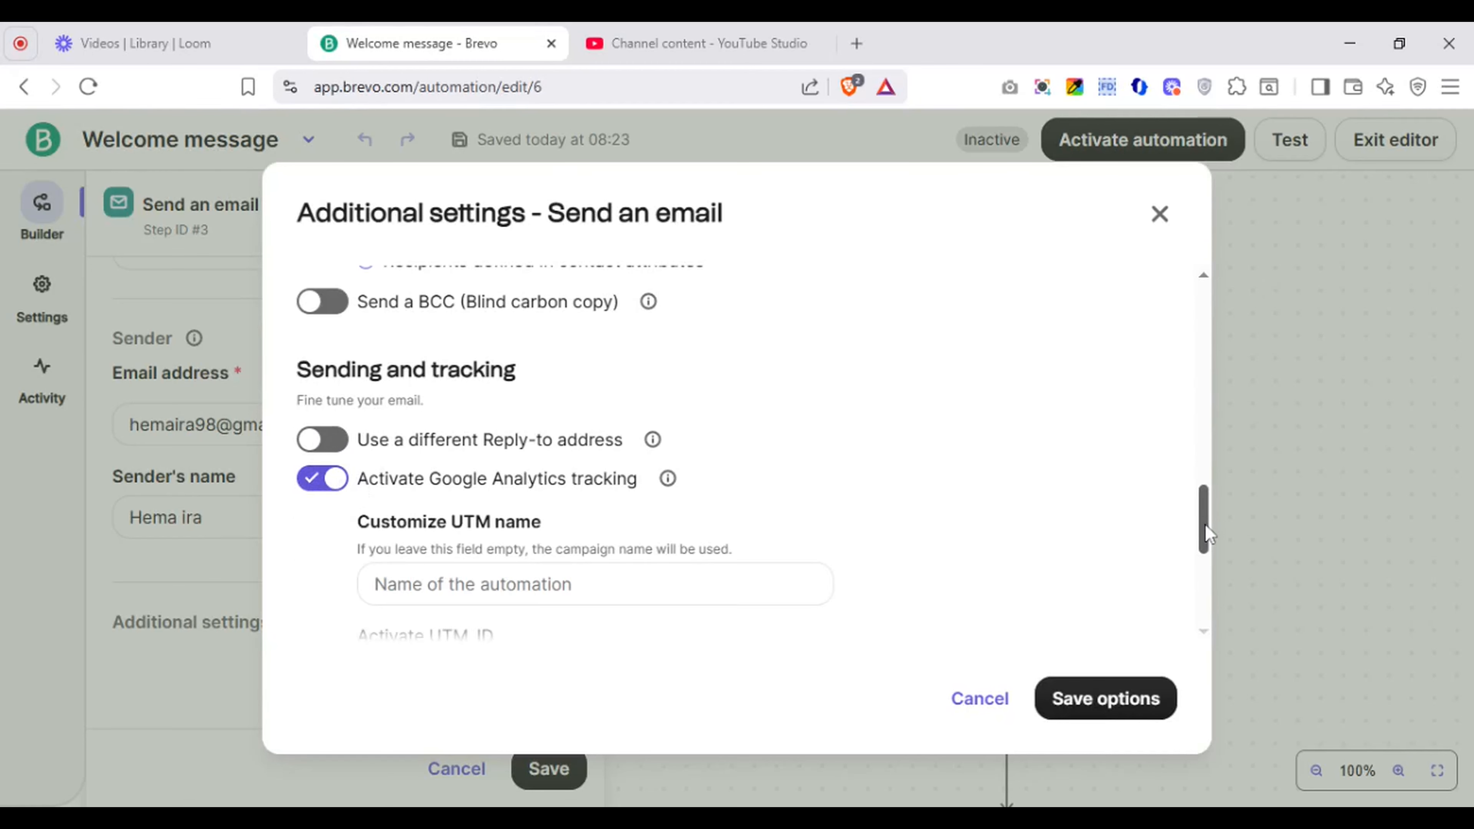
drag(1205, 524, 1209, 549)
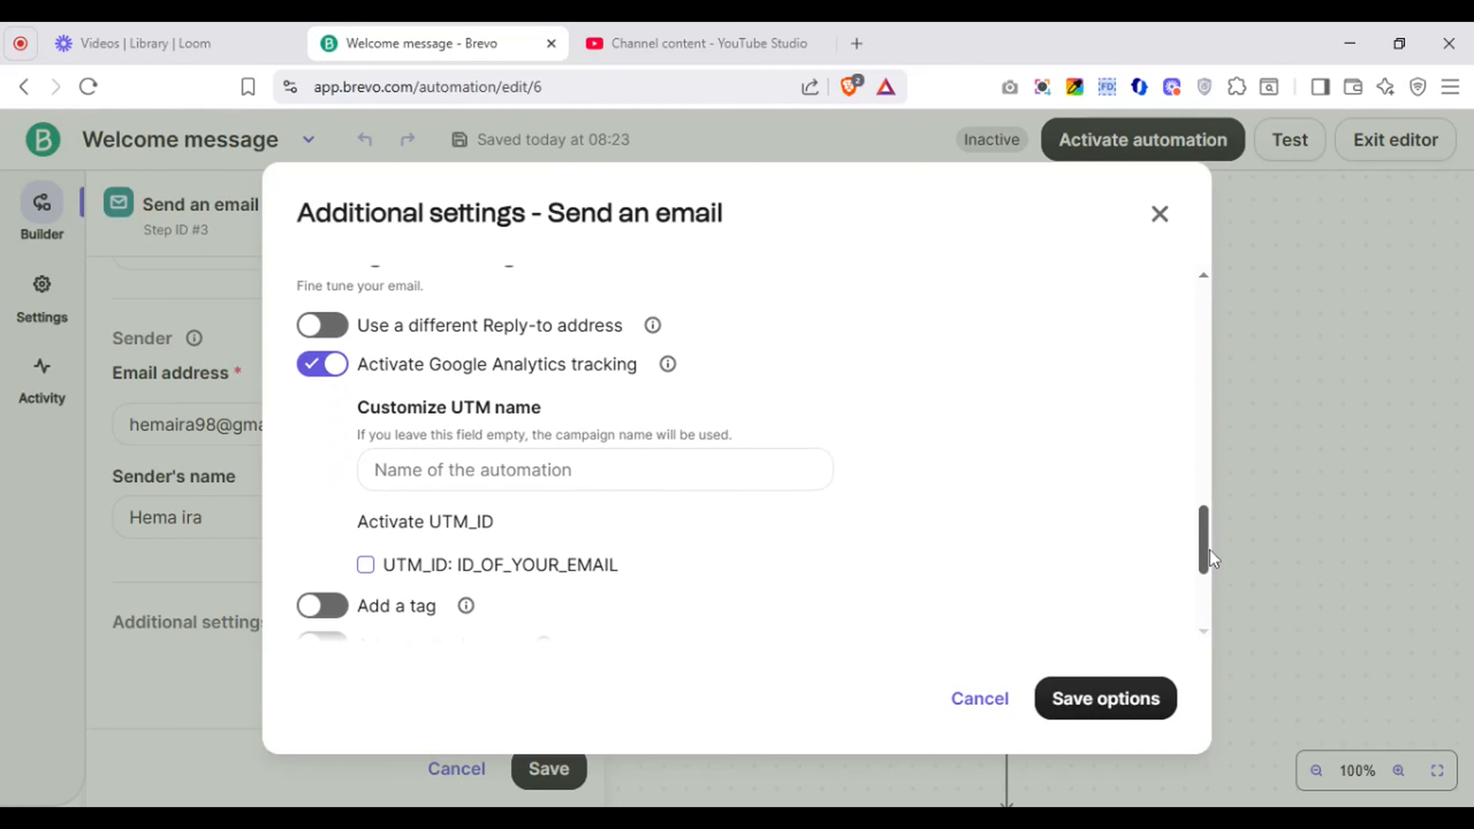
click(306, 371)
Step: Preview the tag and attachment options for the email, switching each one back off
click(341, 411)
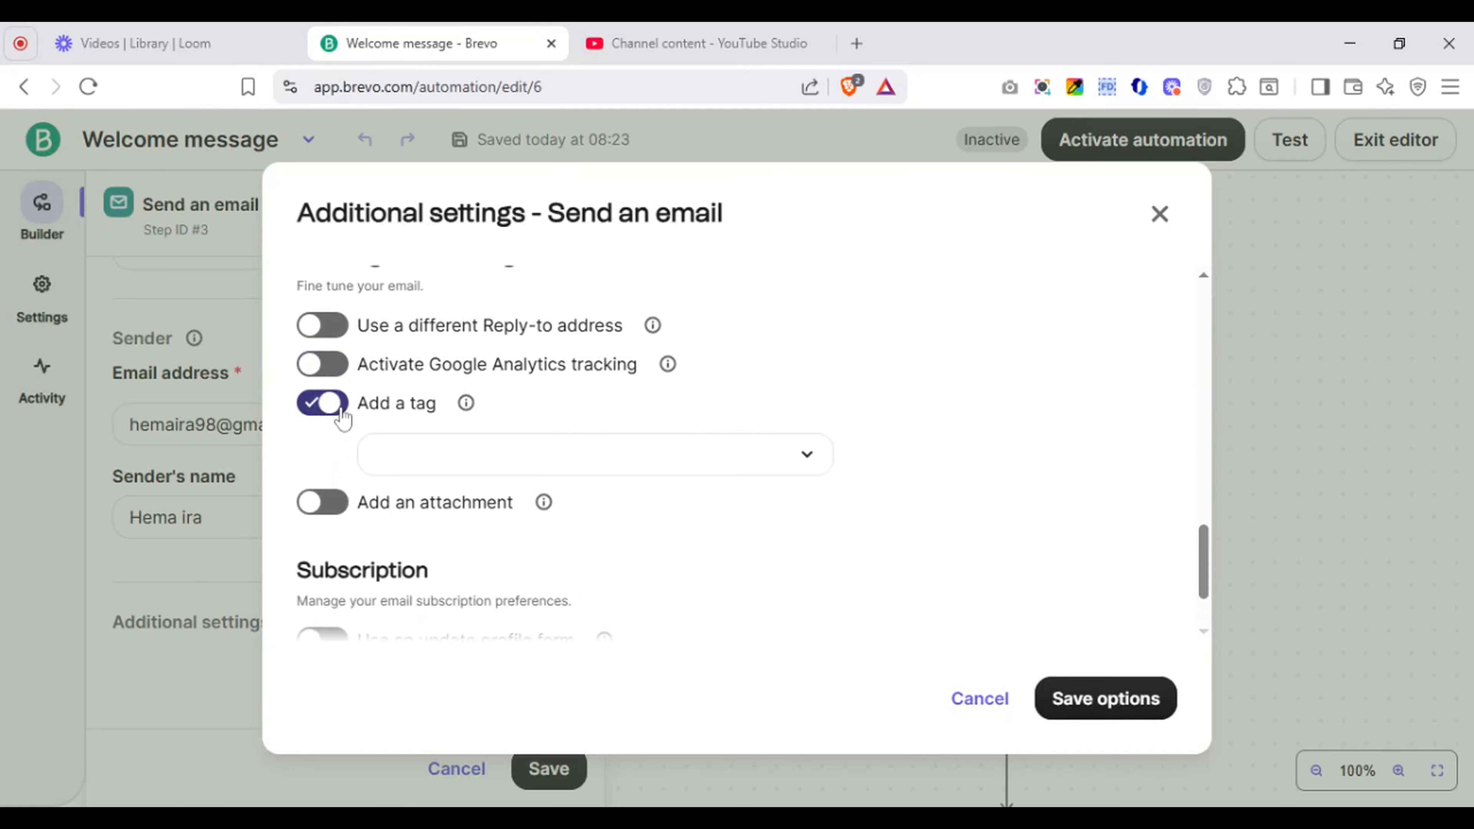
click(310, 413)
click(334, 452)
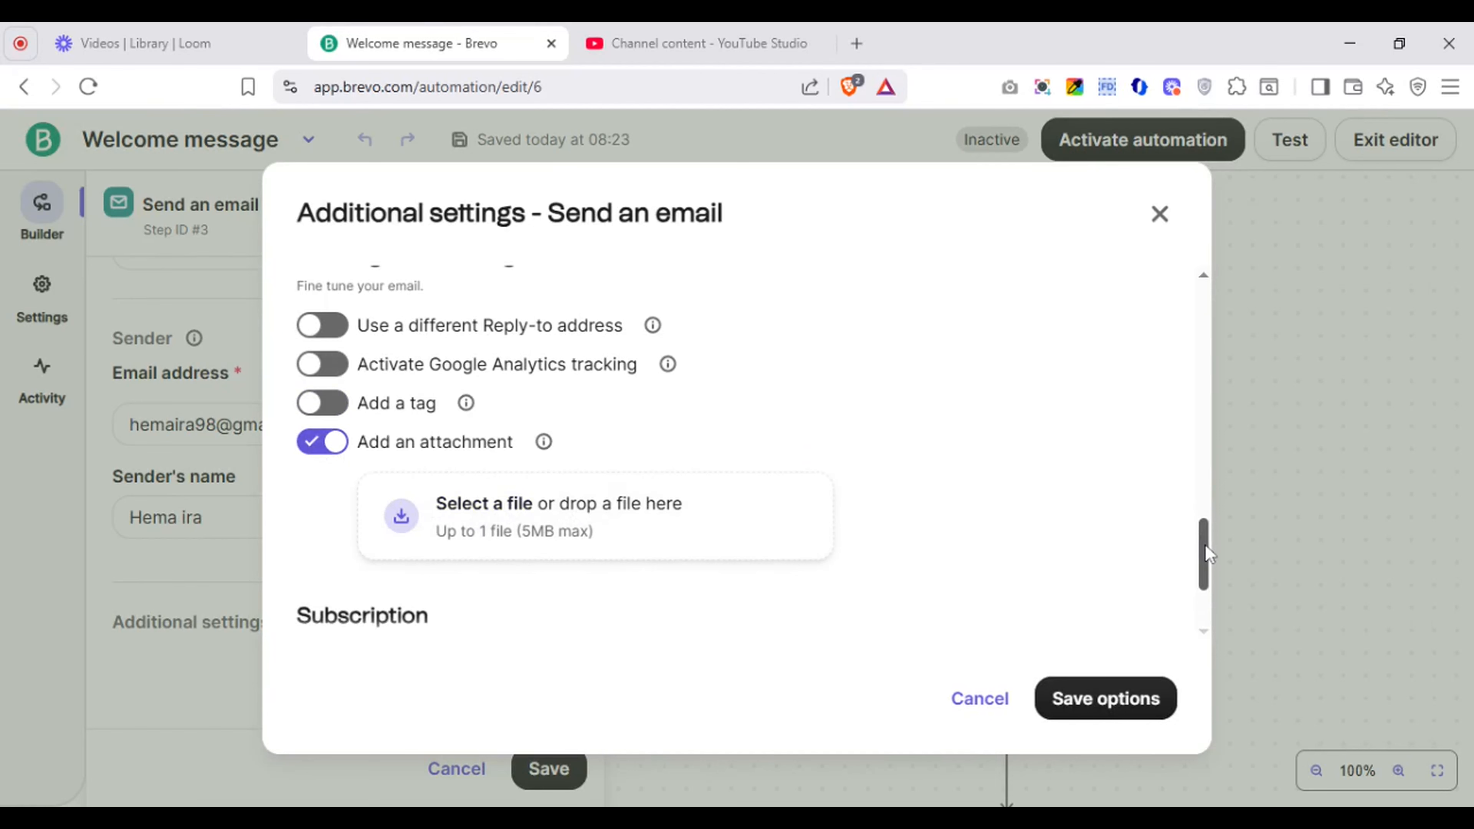
drag(1207, 554, 1211, 580)
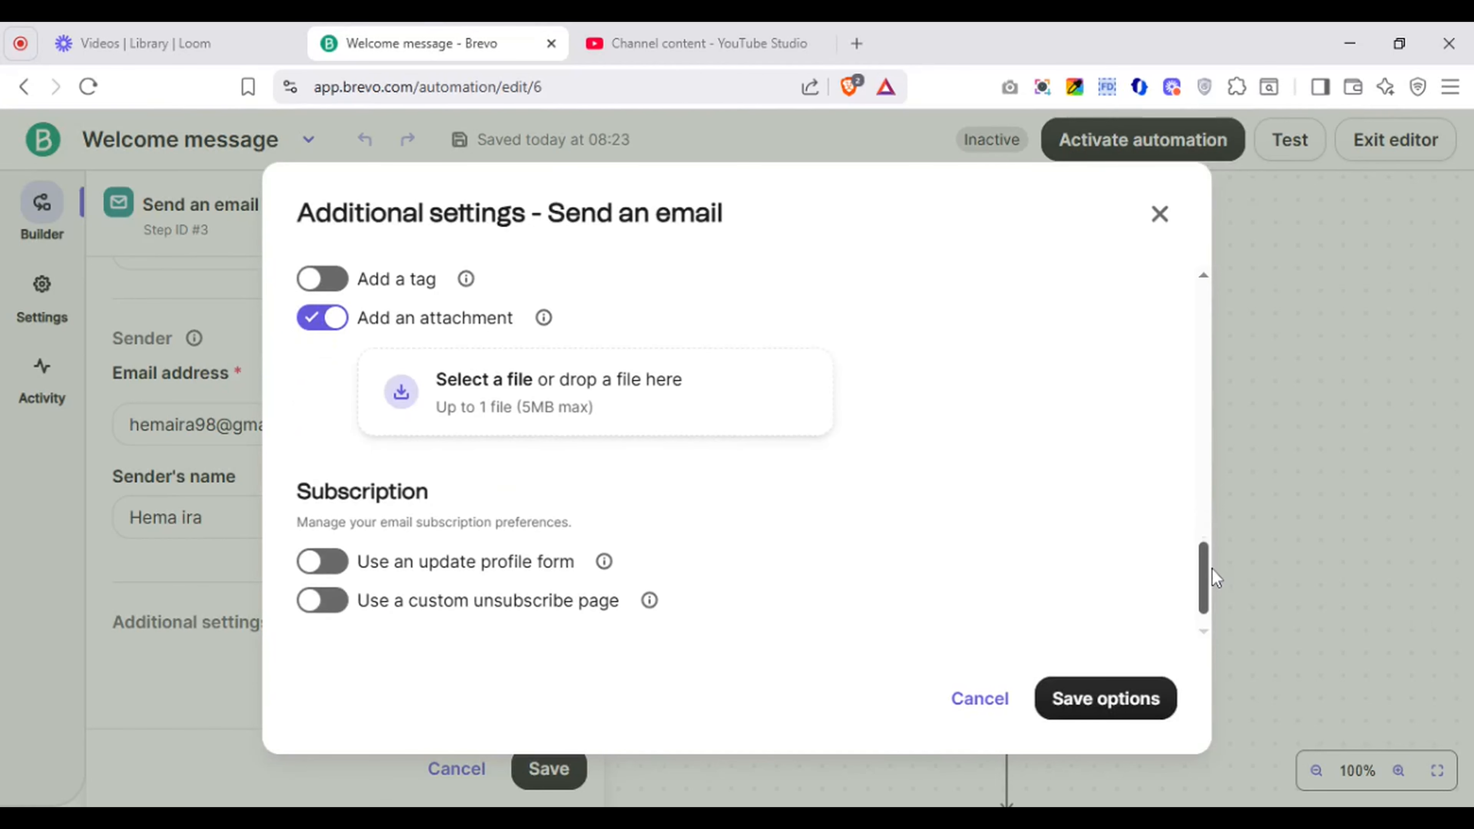
click(323, 319)
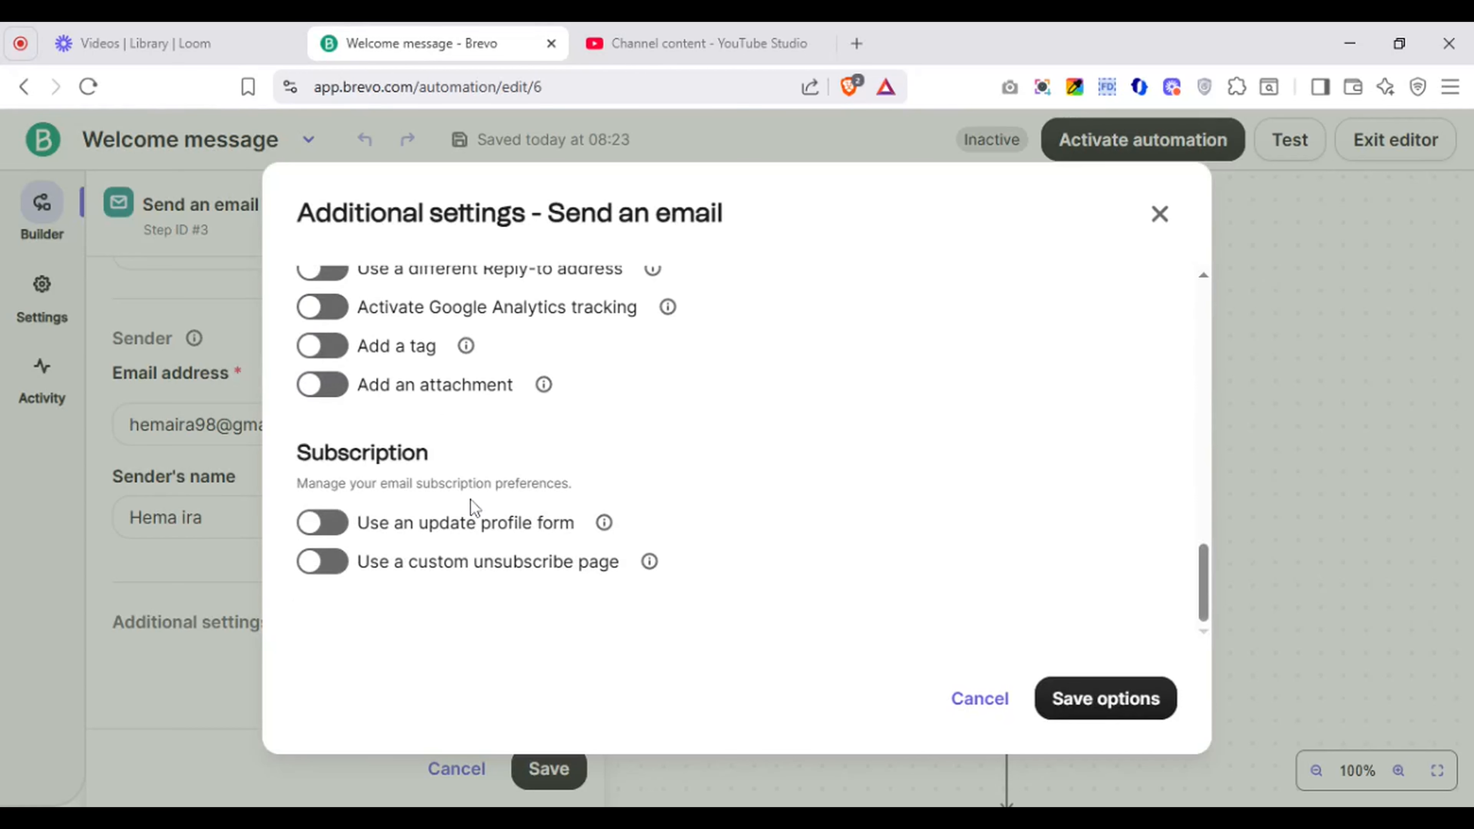
Step: Preview the update profile form and custom unsubscribe page options, switching each one back off
click(326, 524)
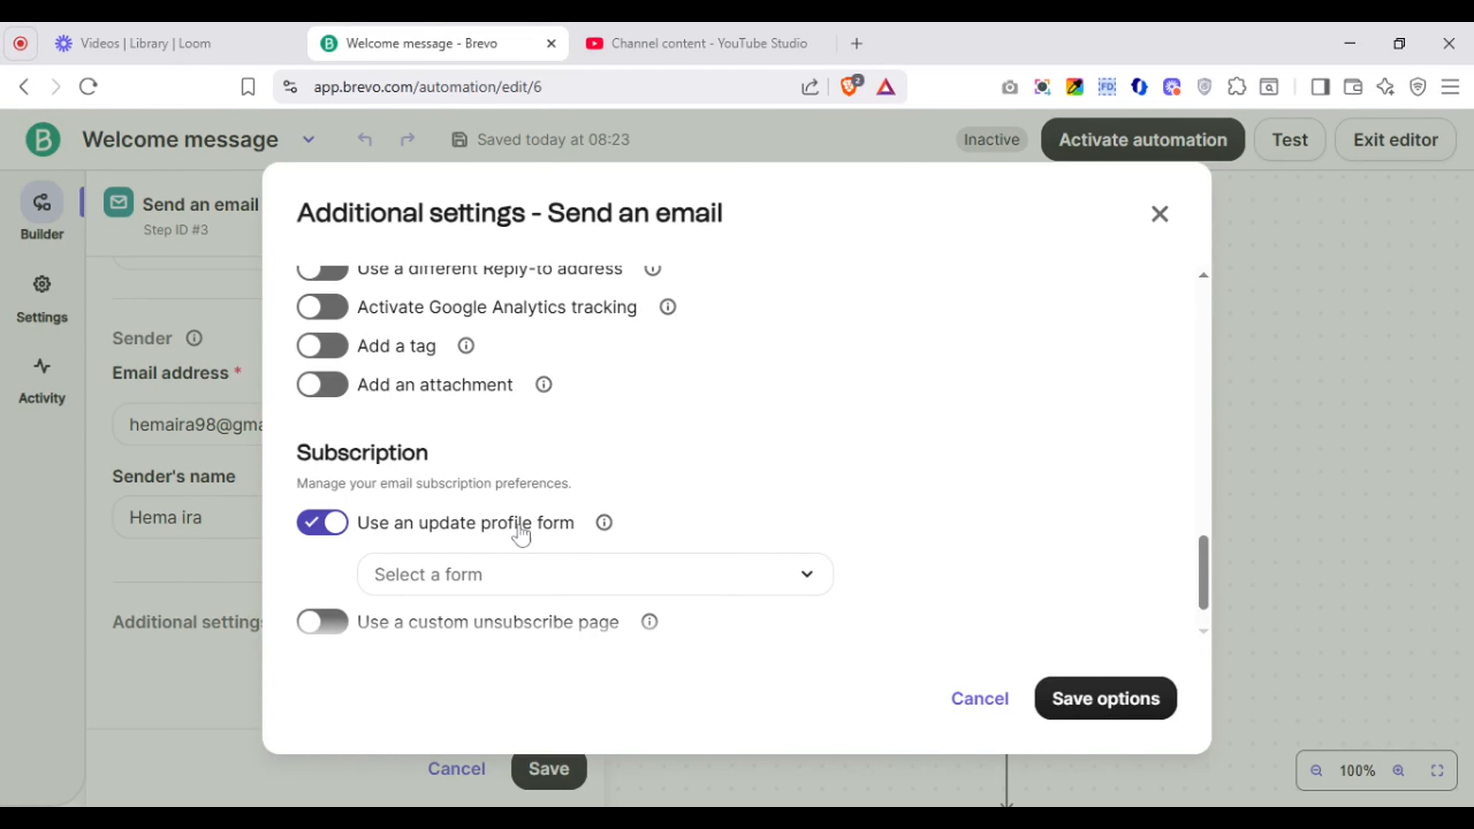
click(321, 525)
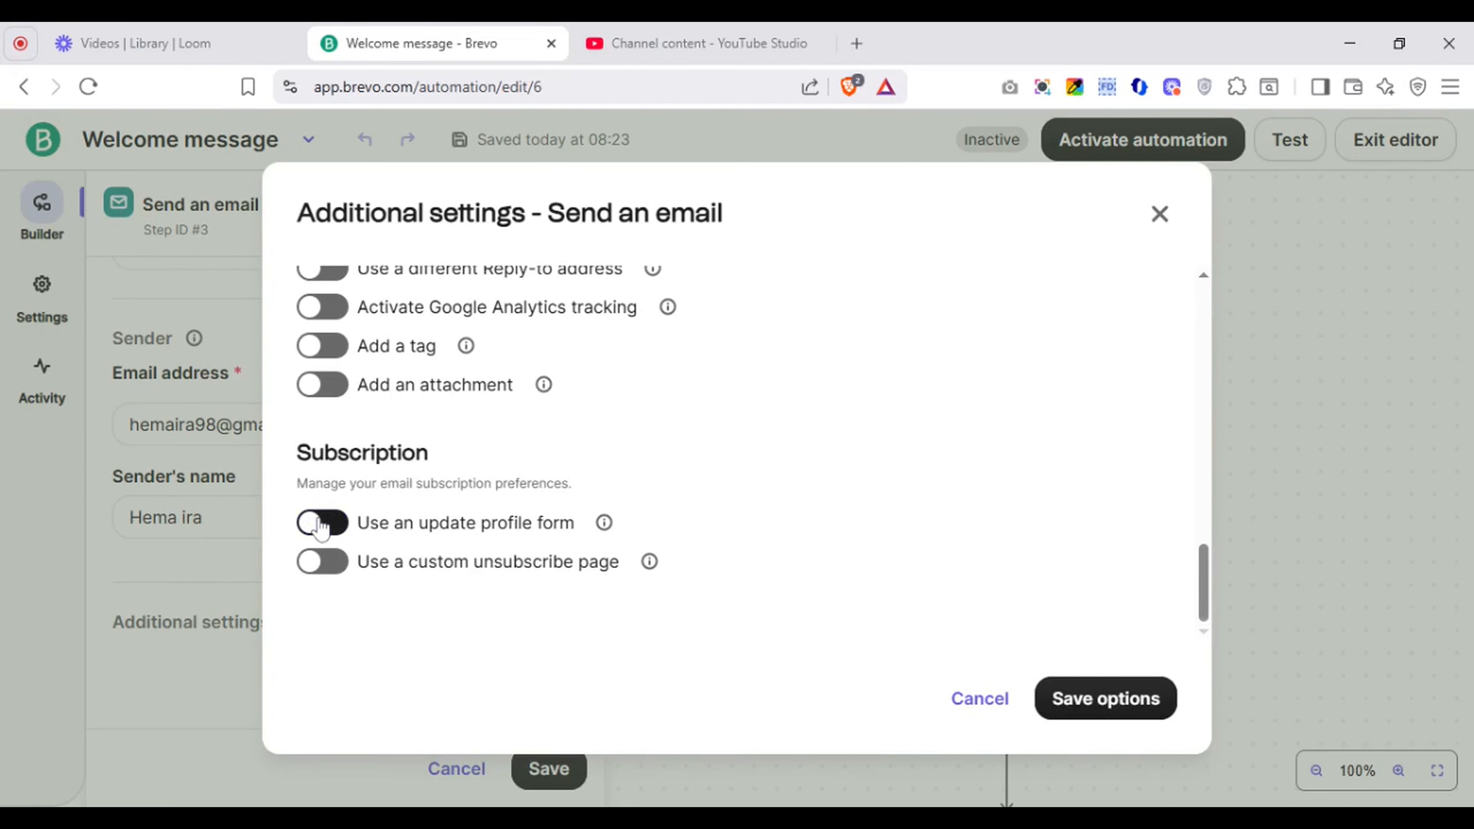
click(336, 572)
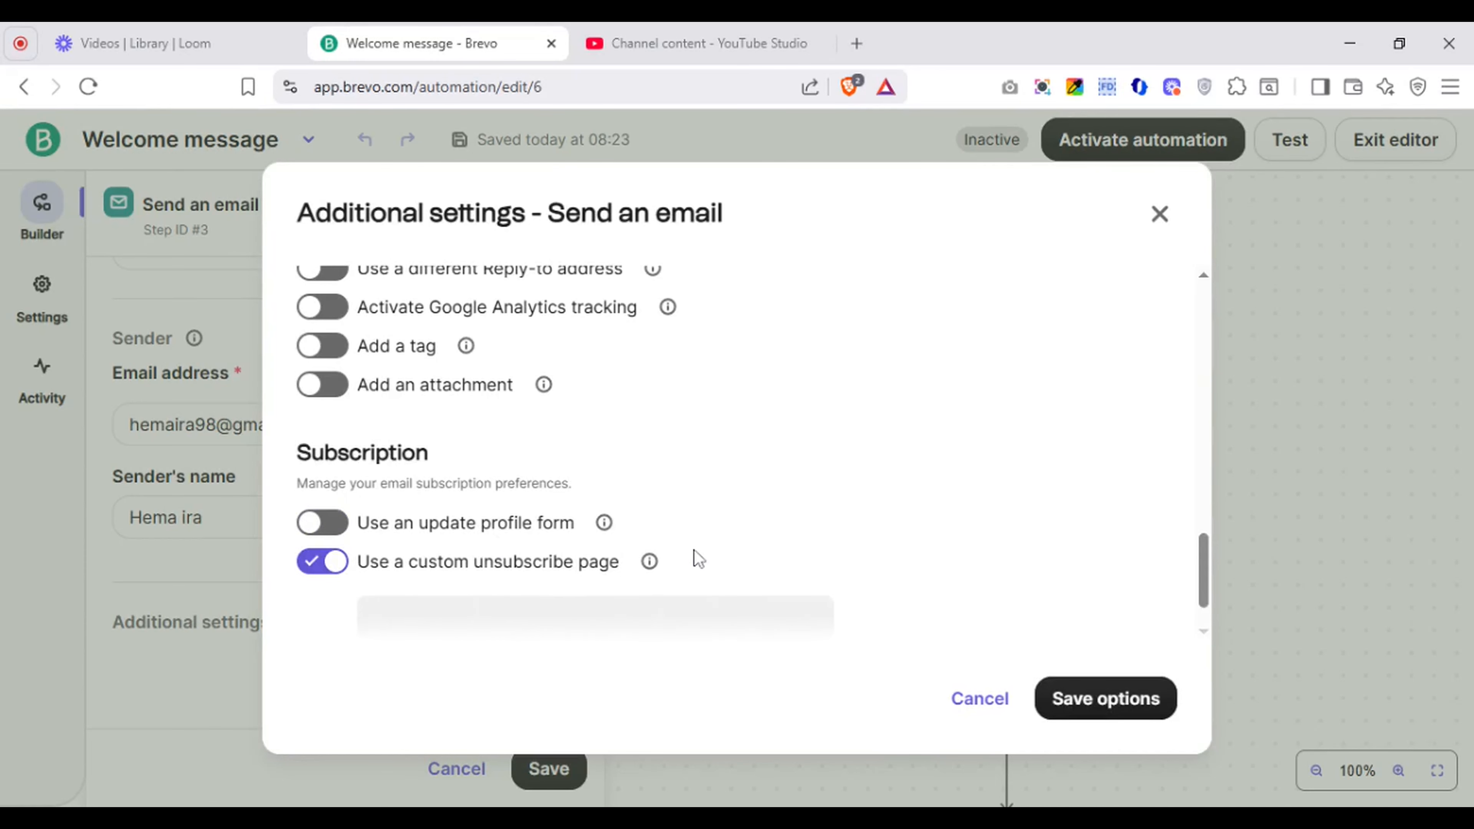
click(316, 572)
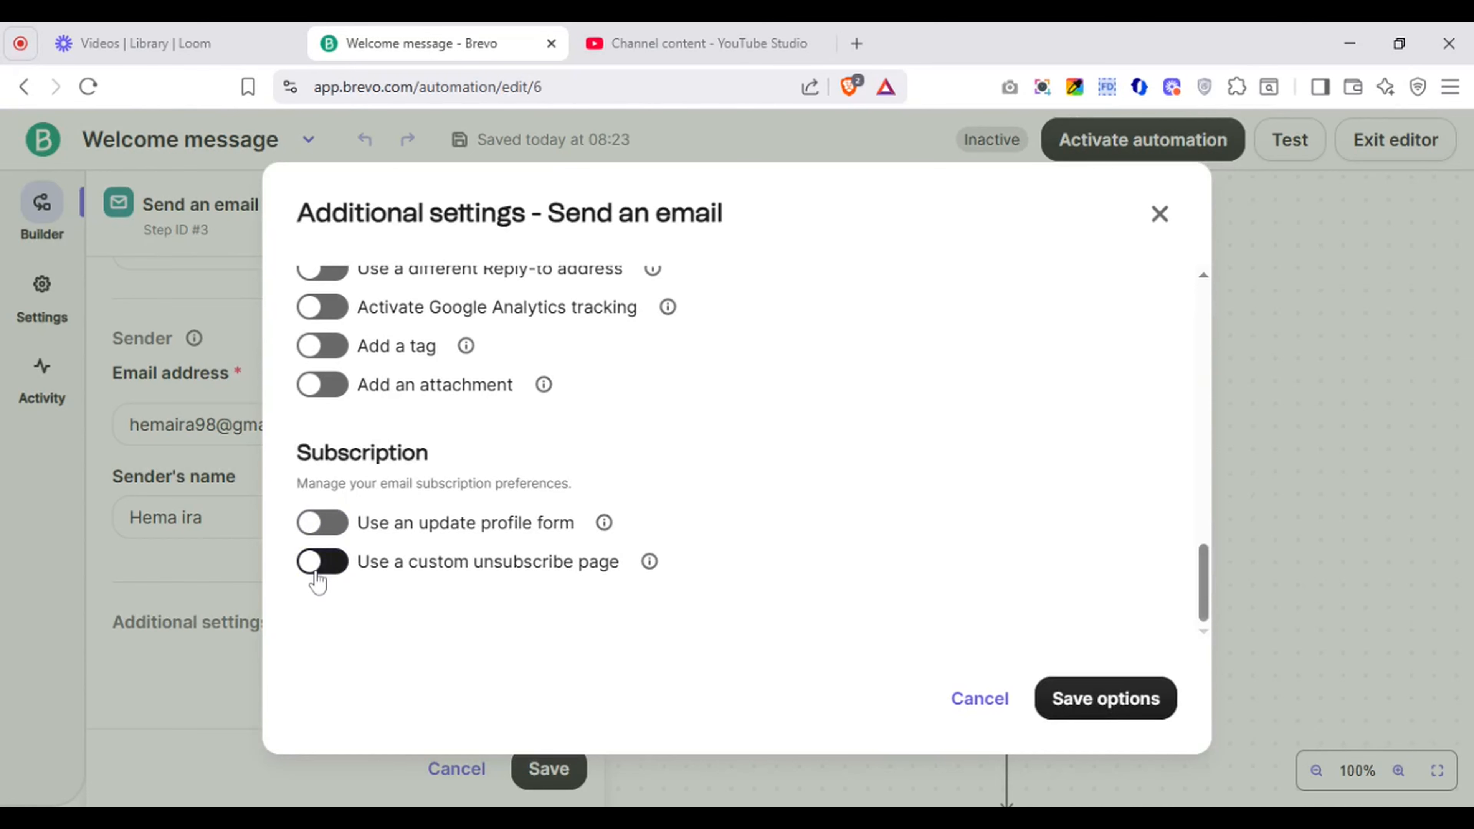
Step: Save the additional settings and the configured email action
click(1095, 718)
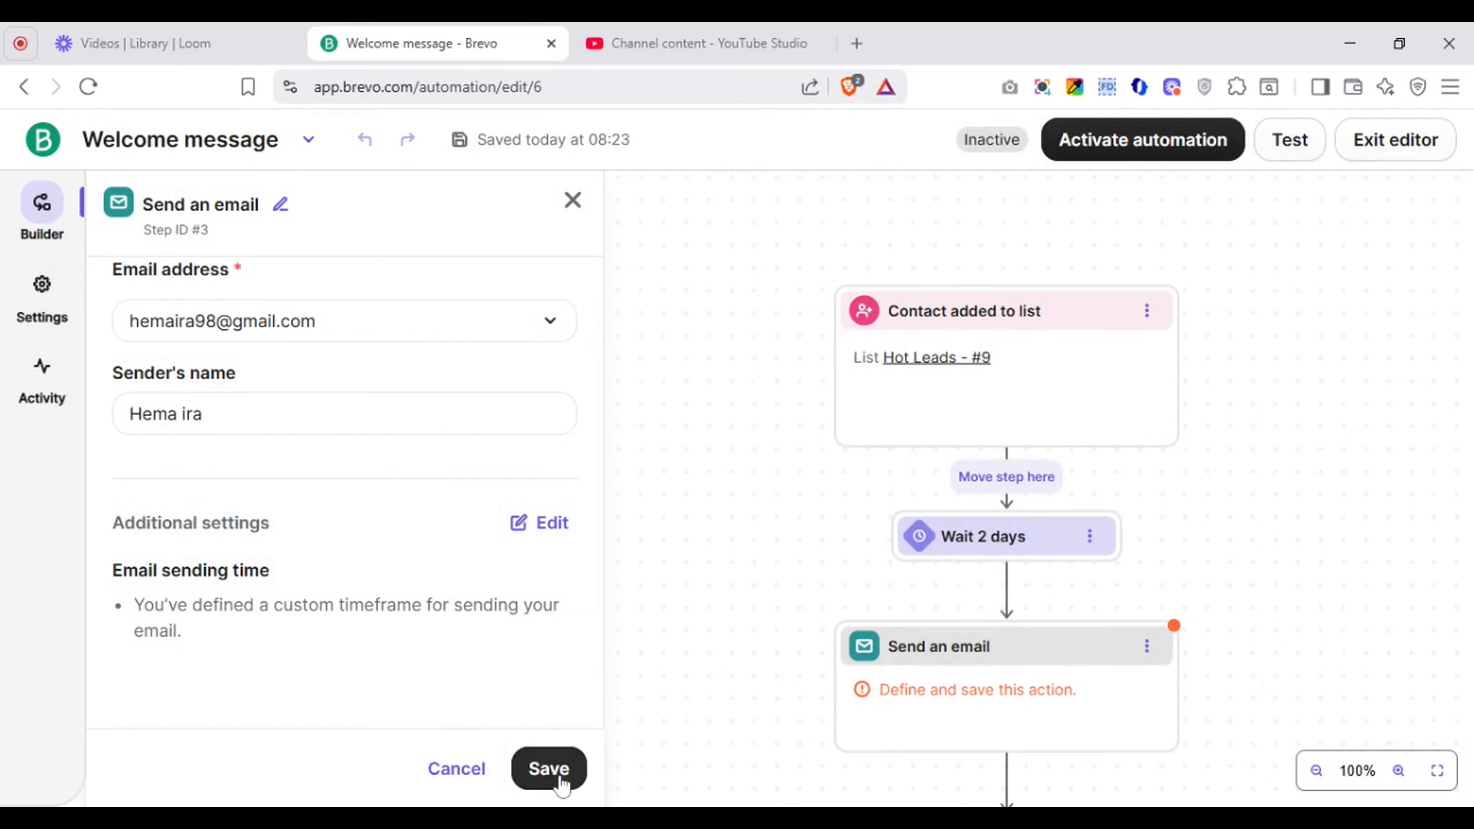
click(548, 768)
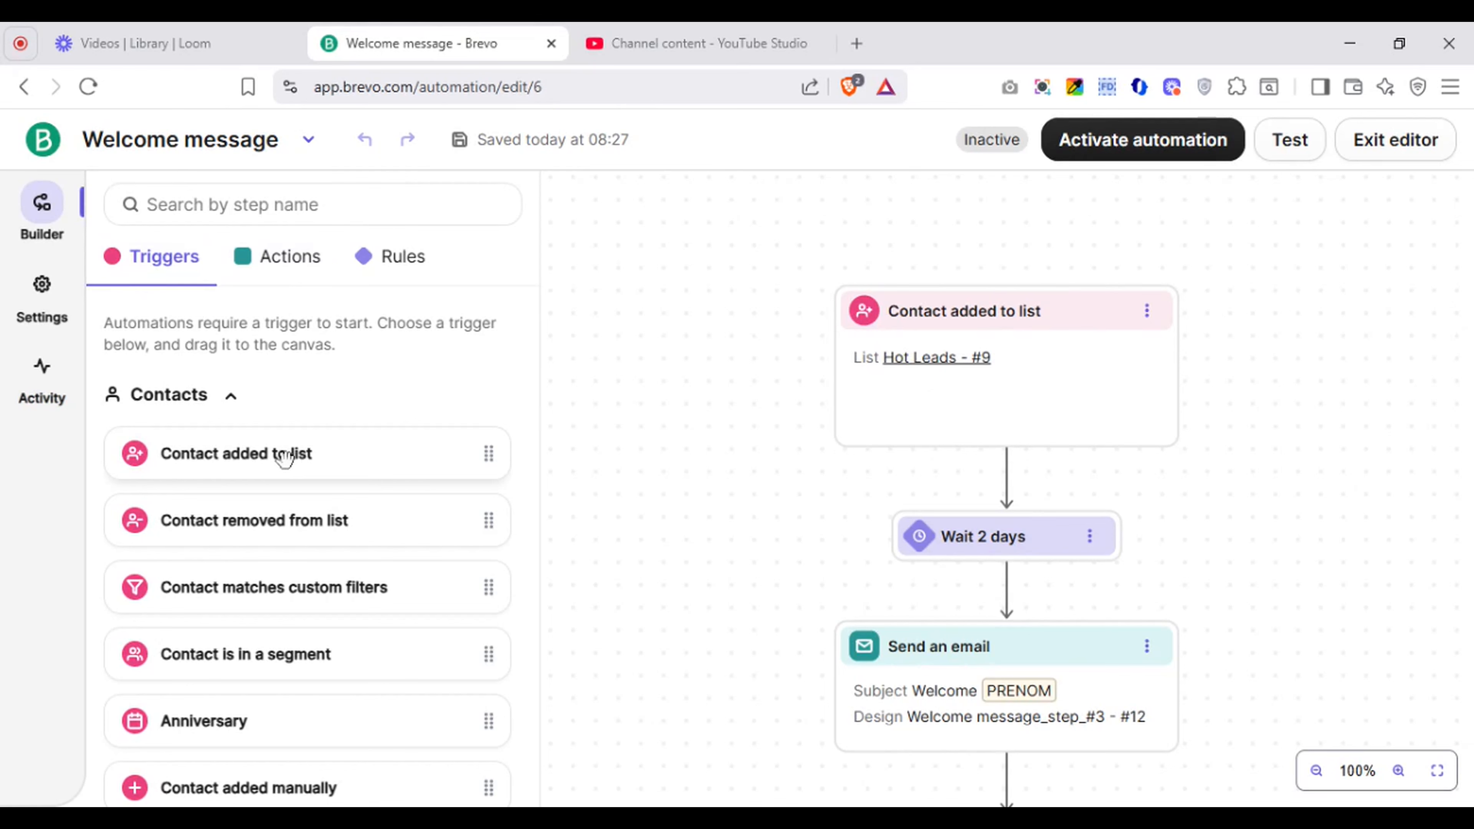
Step: Add a second Contact added to list trigger and browse the lists in the Conversations contacts and marketing_automation folders
drag(284, 459, 418, 434)
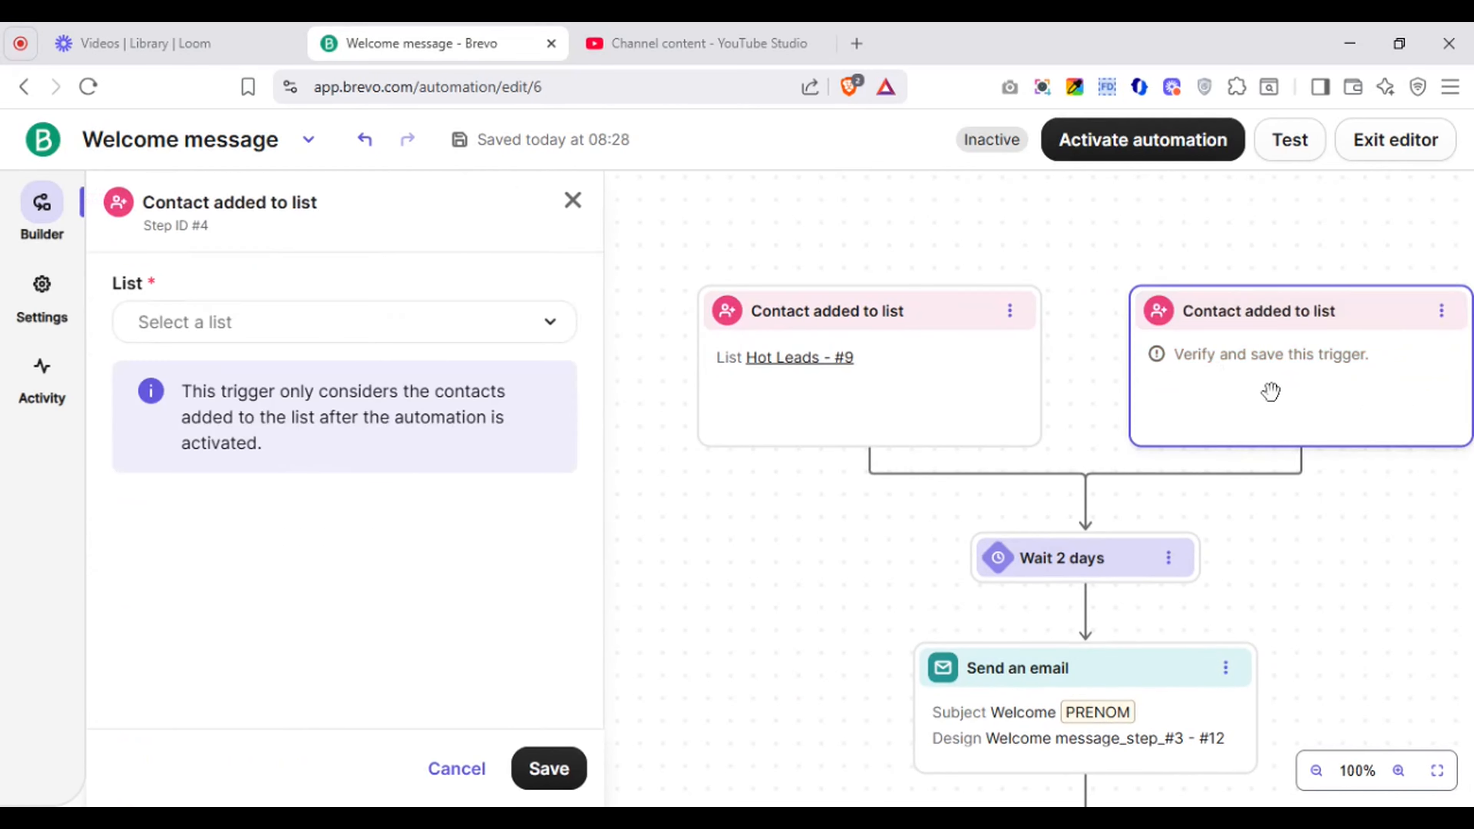
click(449, 348)
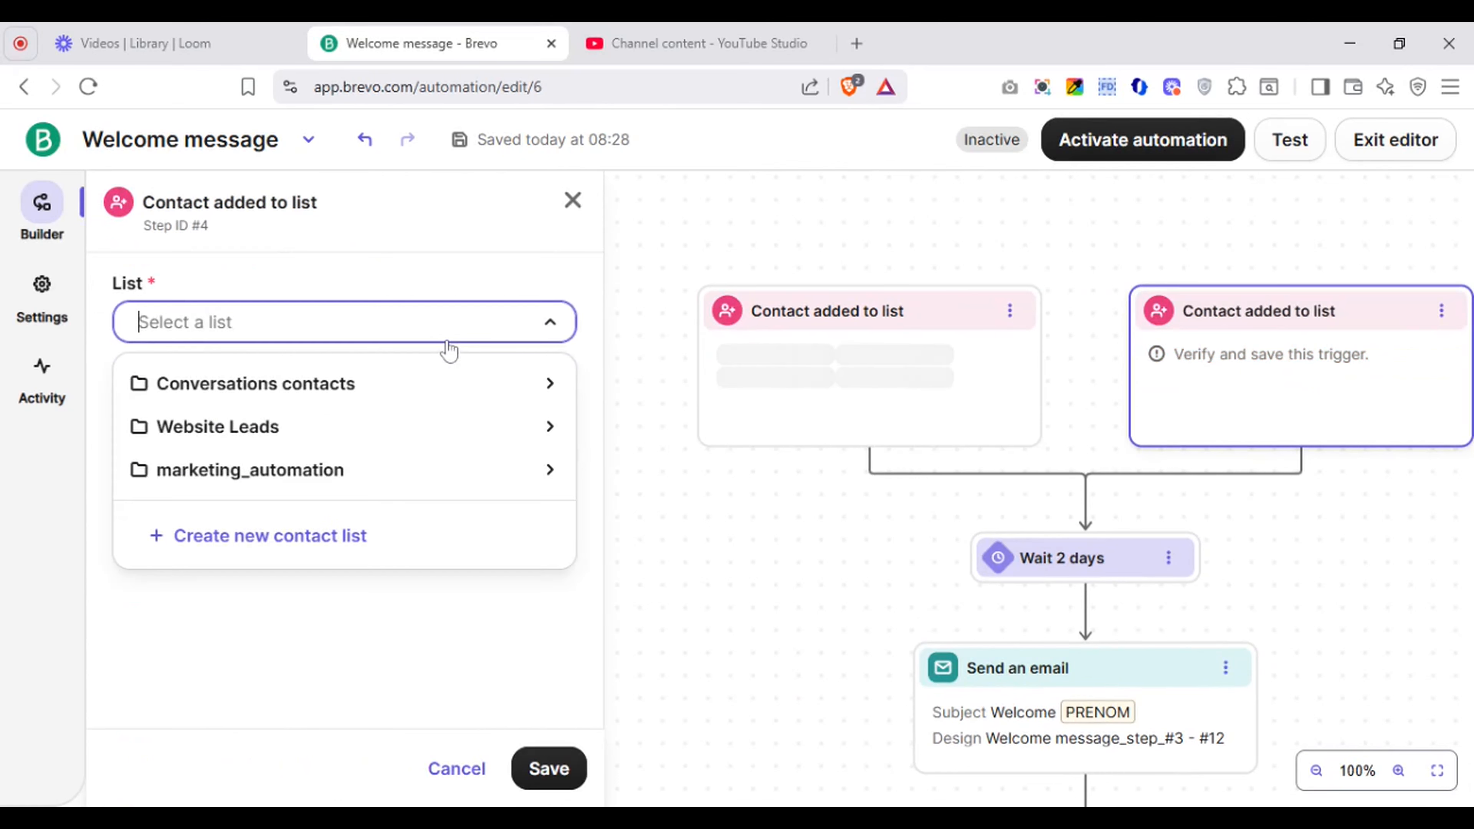
click(385, 393)
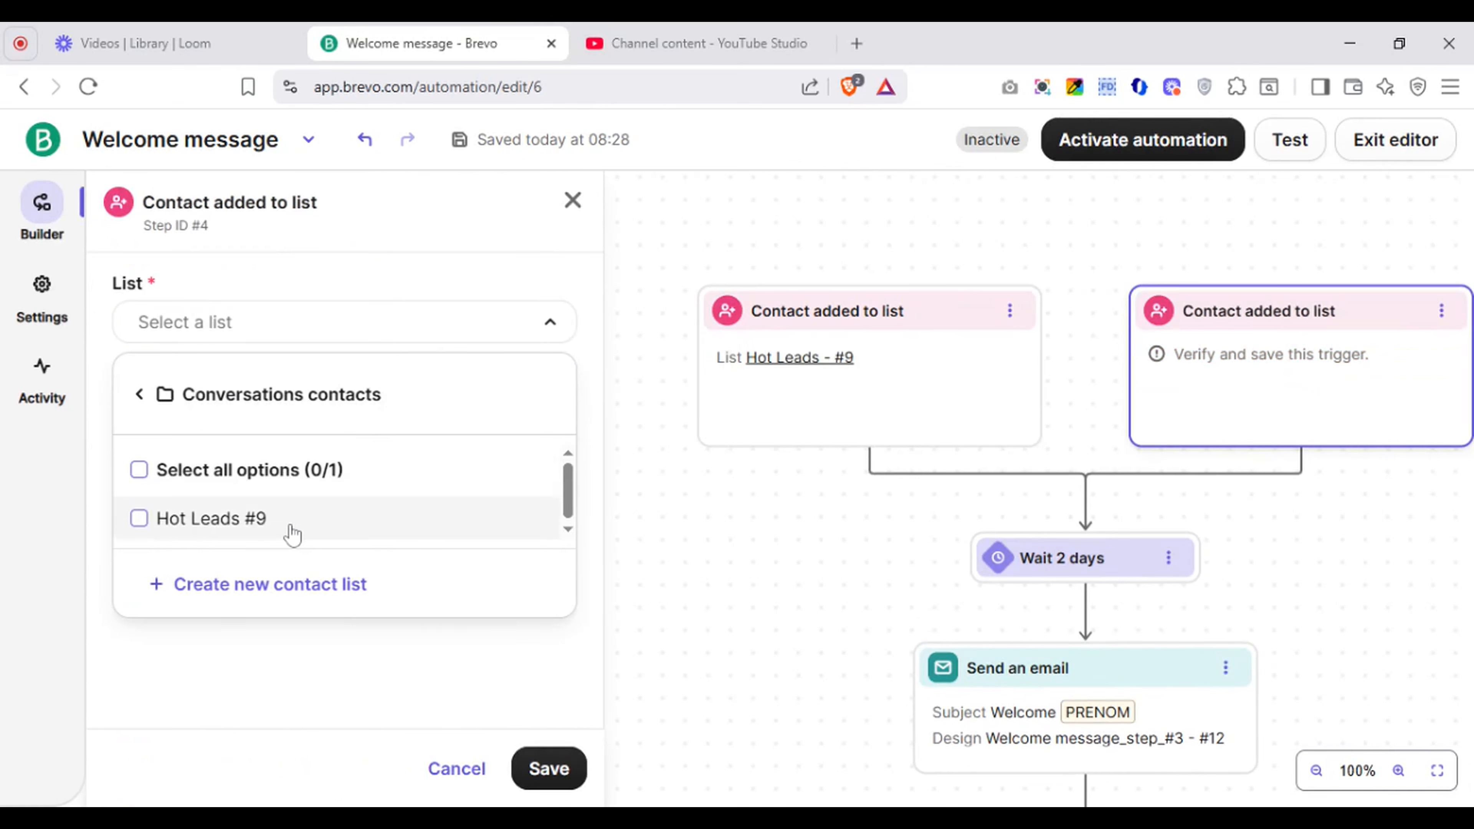
click(365, 395)
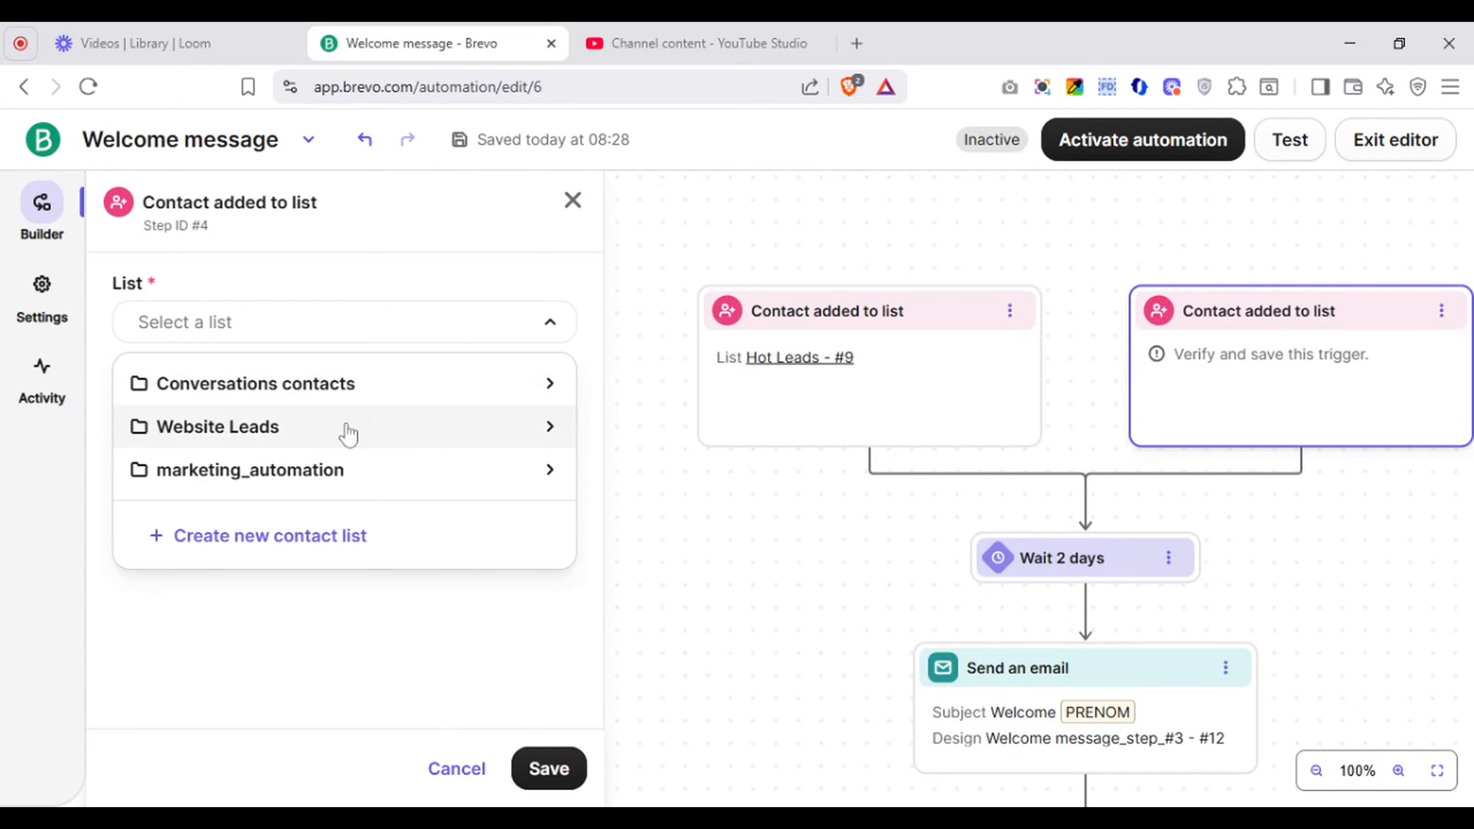
click(319, 483)
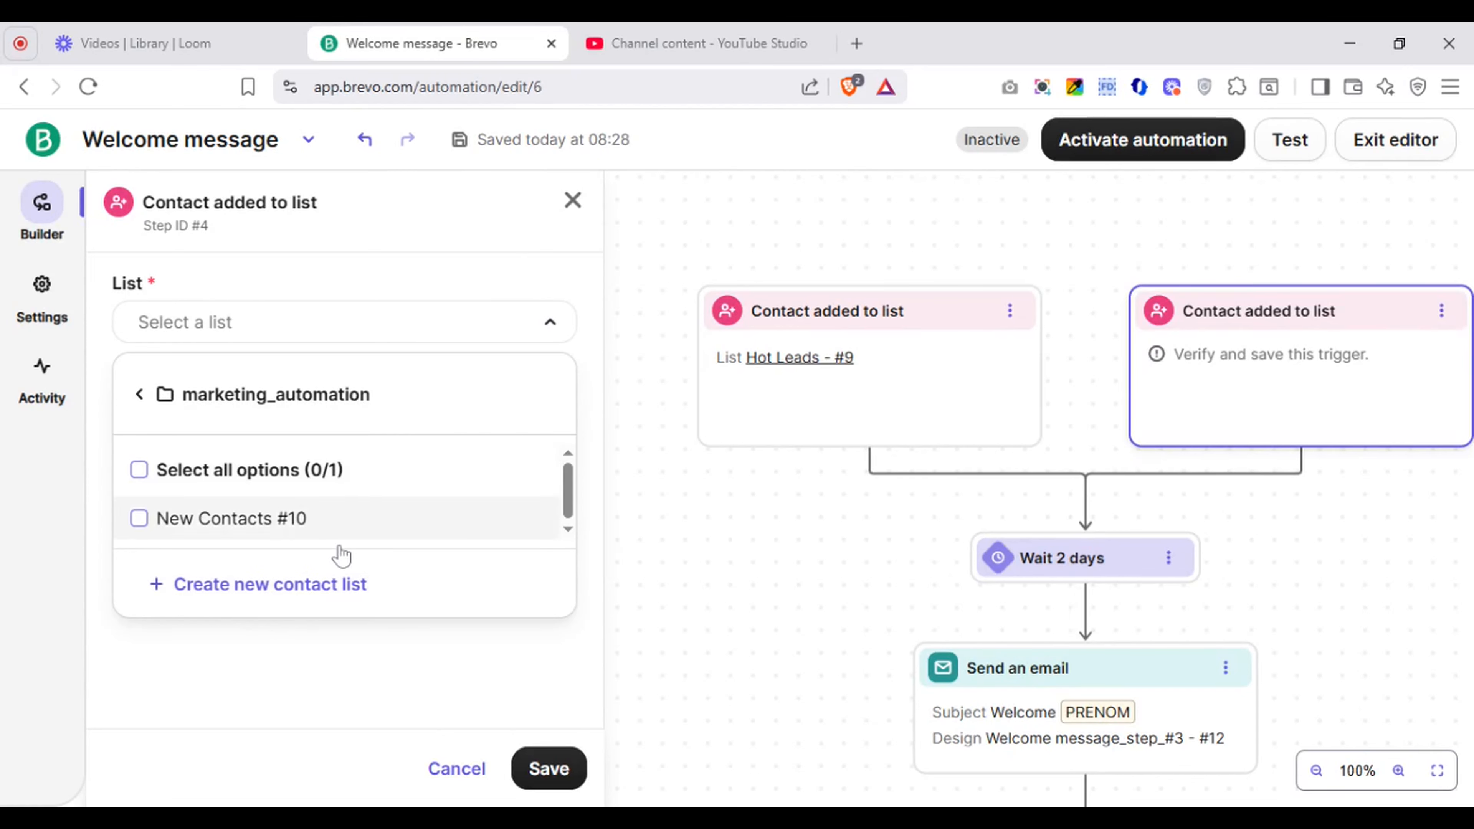
Step: Open the form for creating a contact list, dismiss it, and close the trigger's settings without choosing a list
click(280, 576)
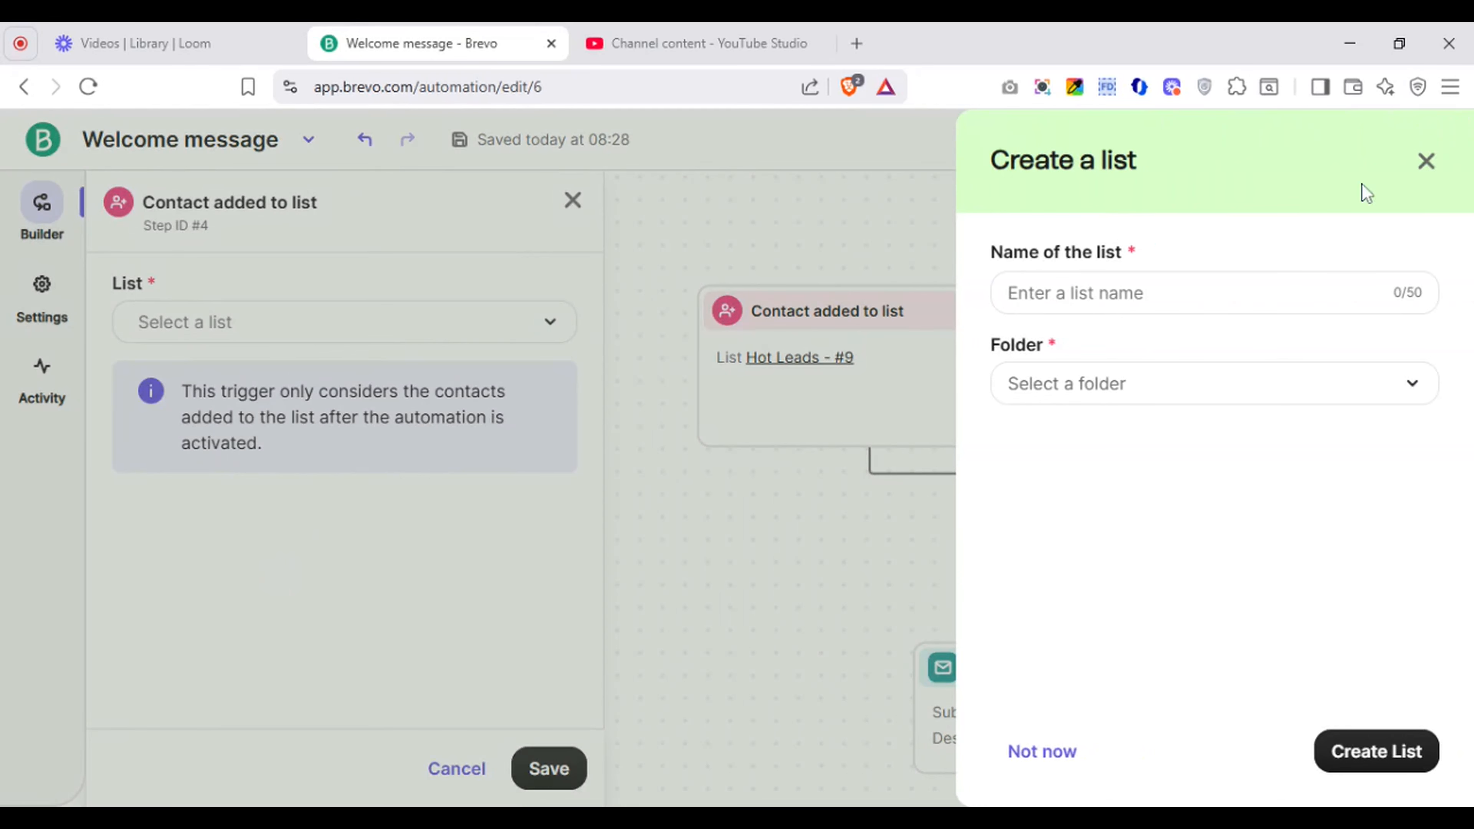
click(1425, 164)
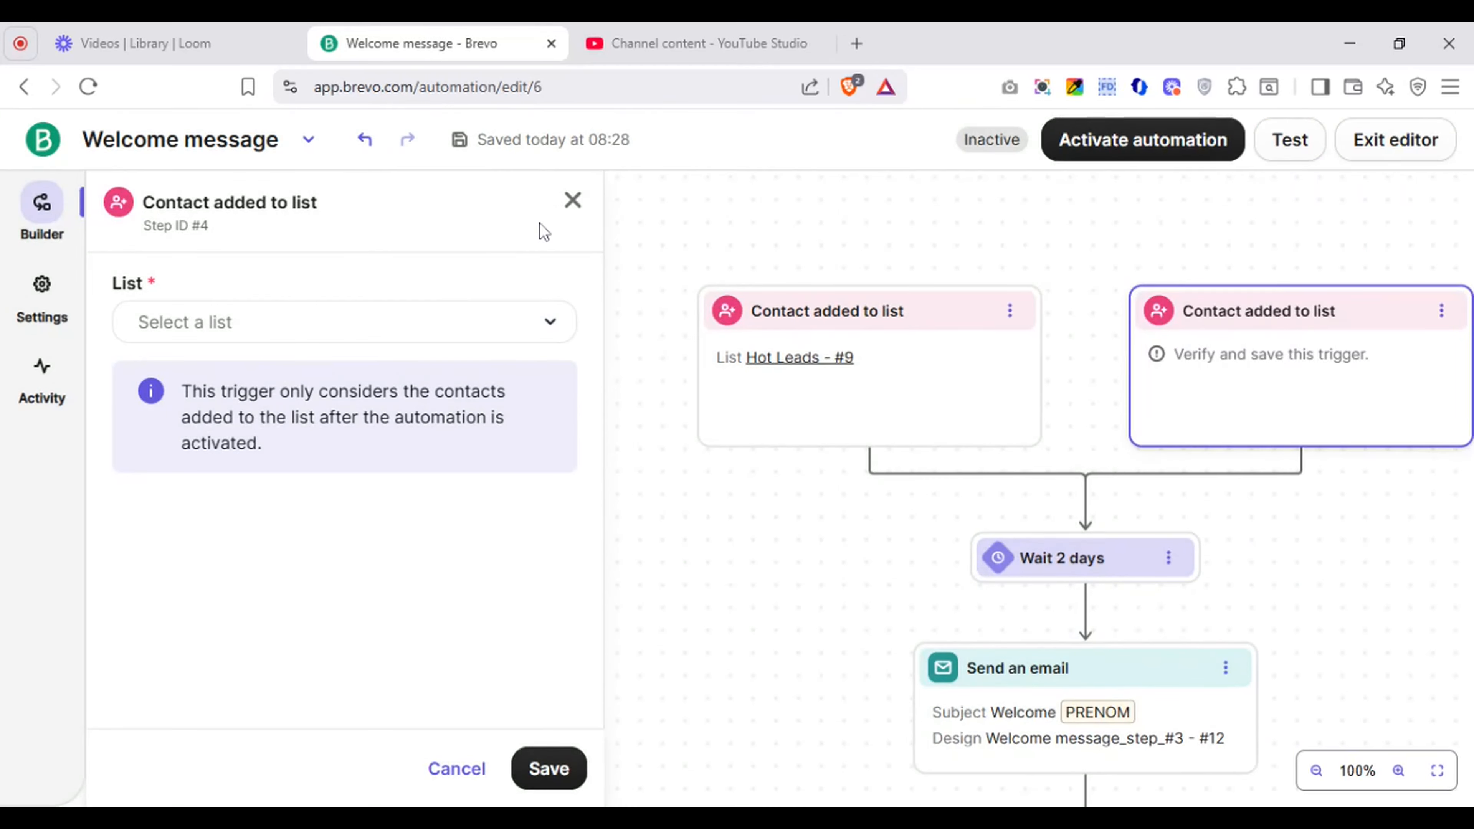
click(571, 200)
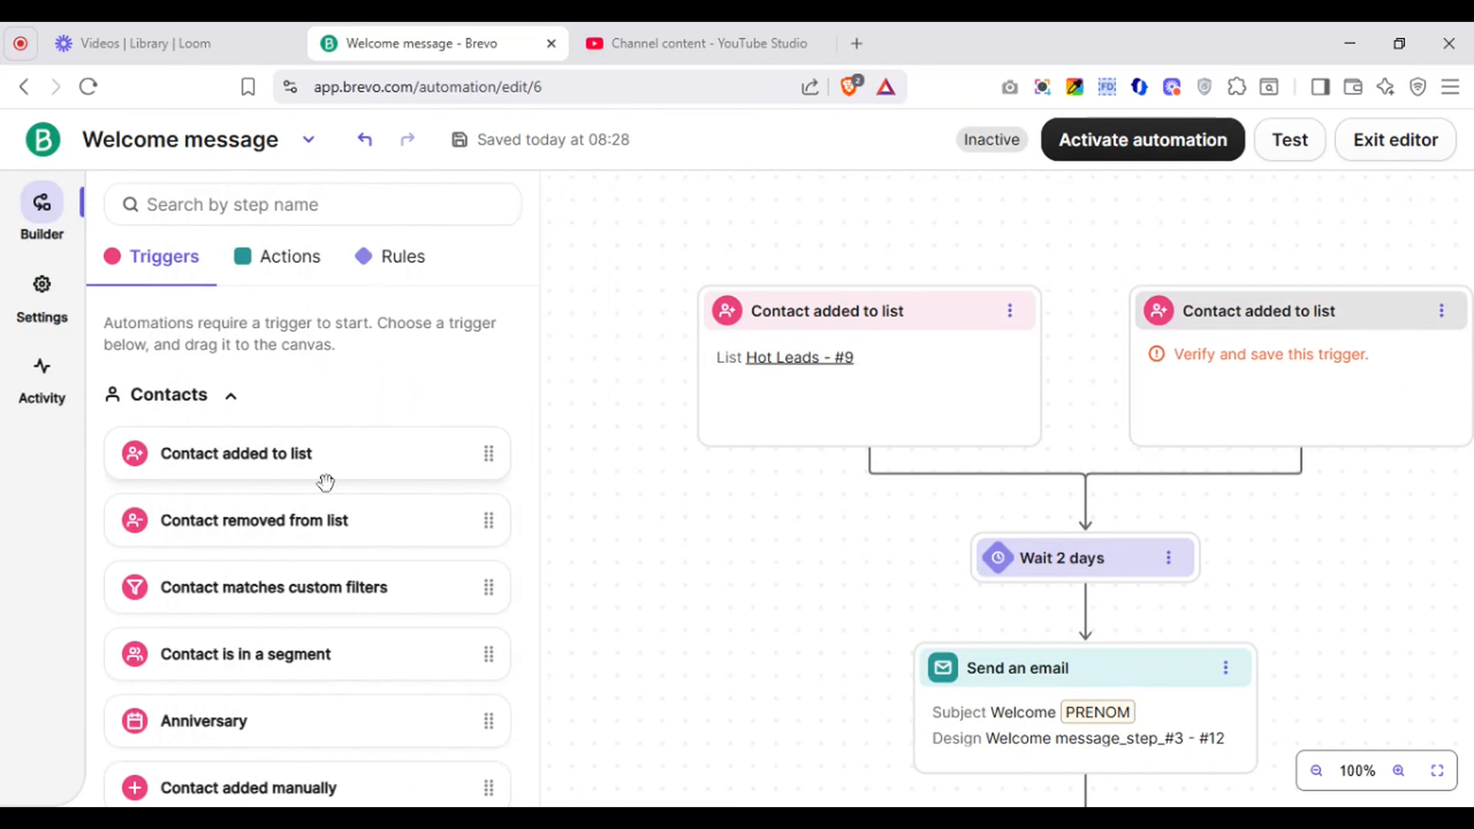
Step: Delete the second, unconfigured Contact added to list trigger from the automation
click(1444, 316)
click(1345, 417)
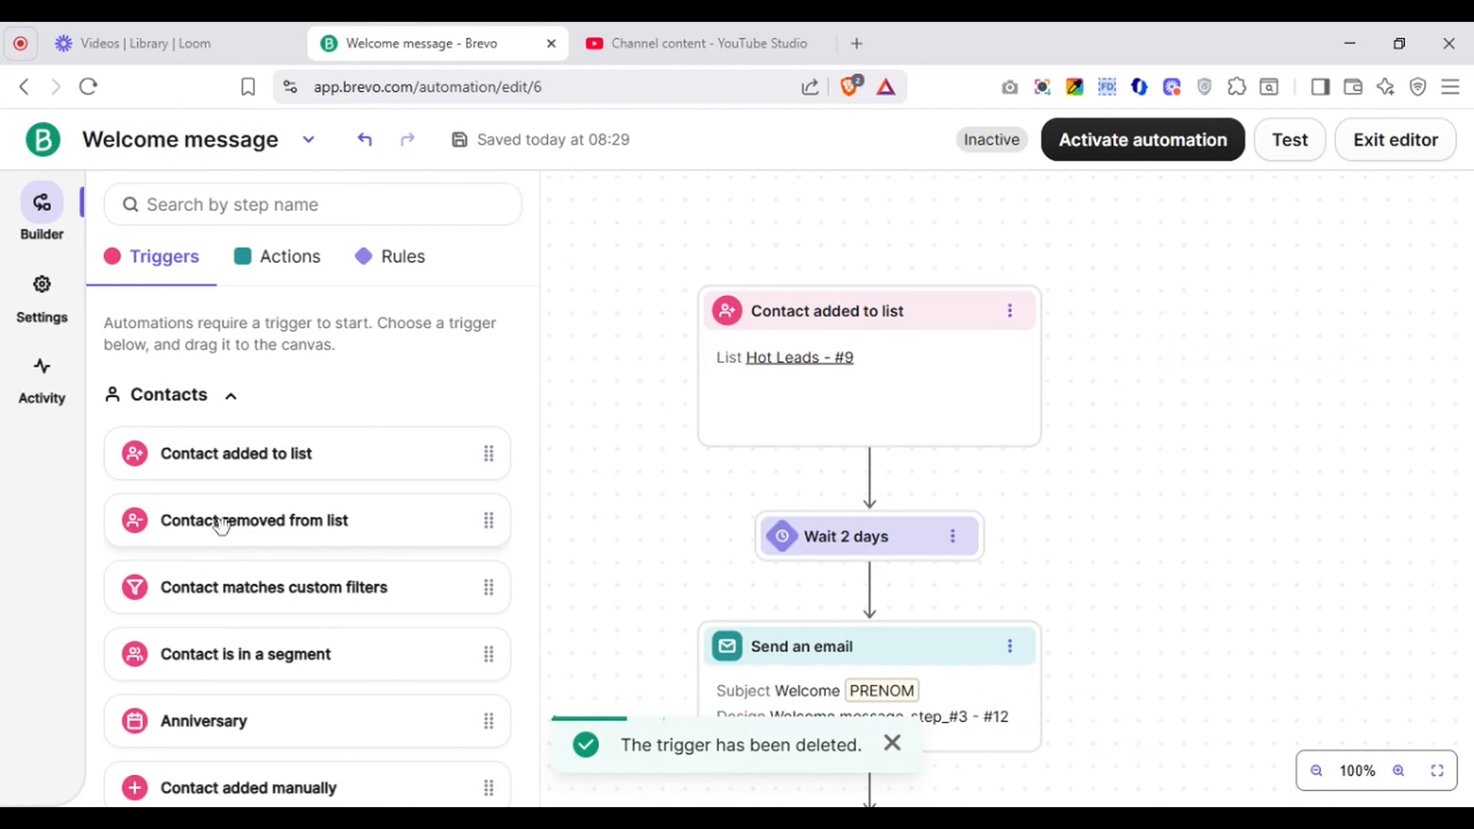
Step: Add a Contact removed from list trigger beside the Hot Leads trigger and browse the lists in the Conversations contacts folder
drag(220, 520, 1153, 378)
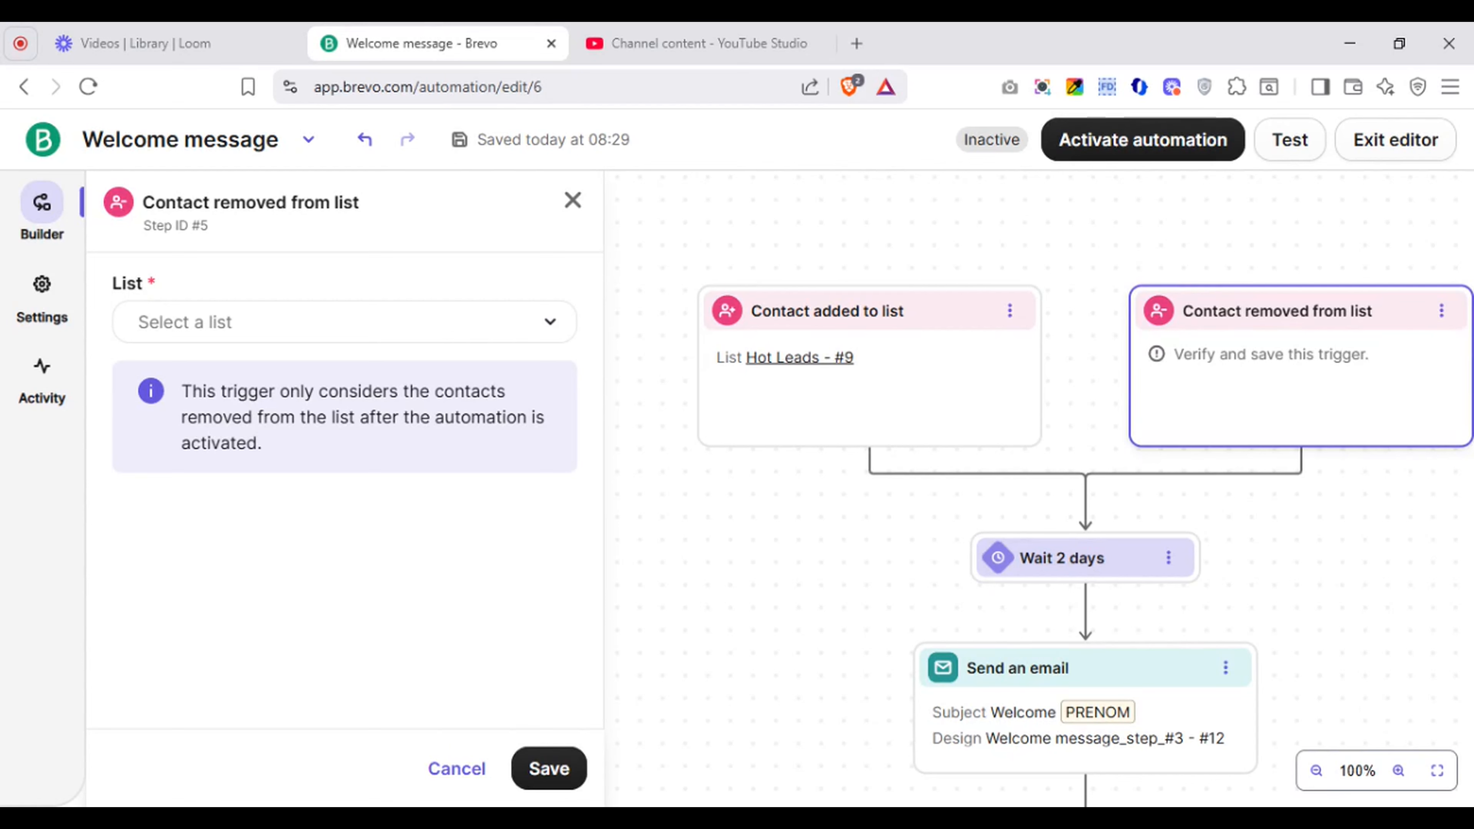
click(327, 329)
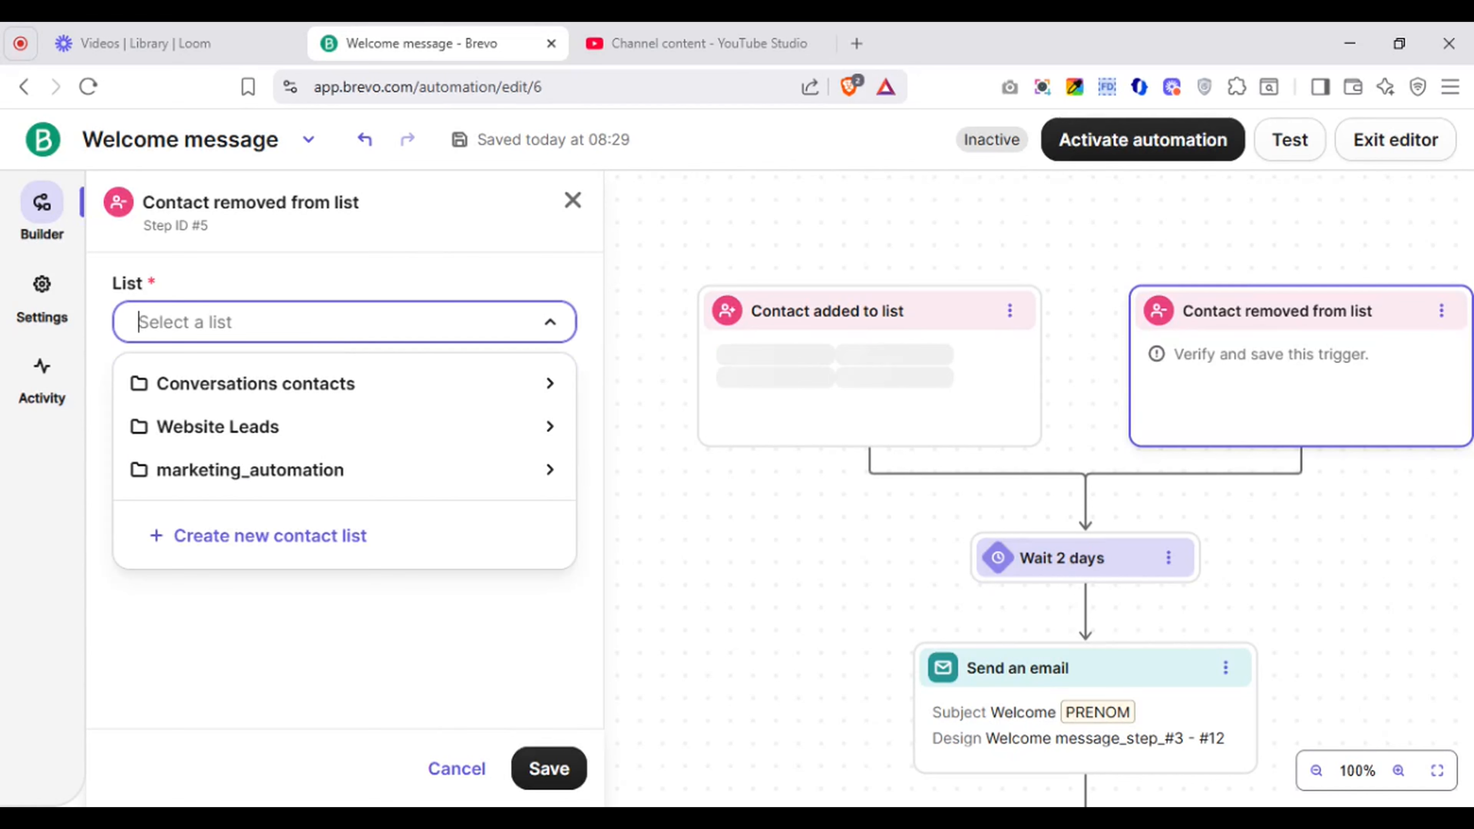
click(331, 384)
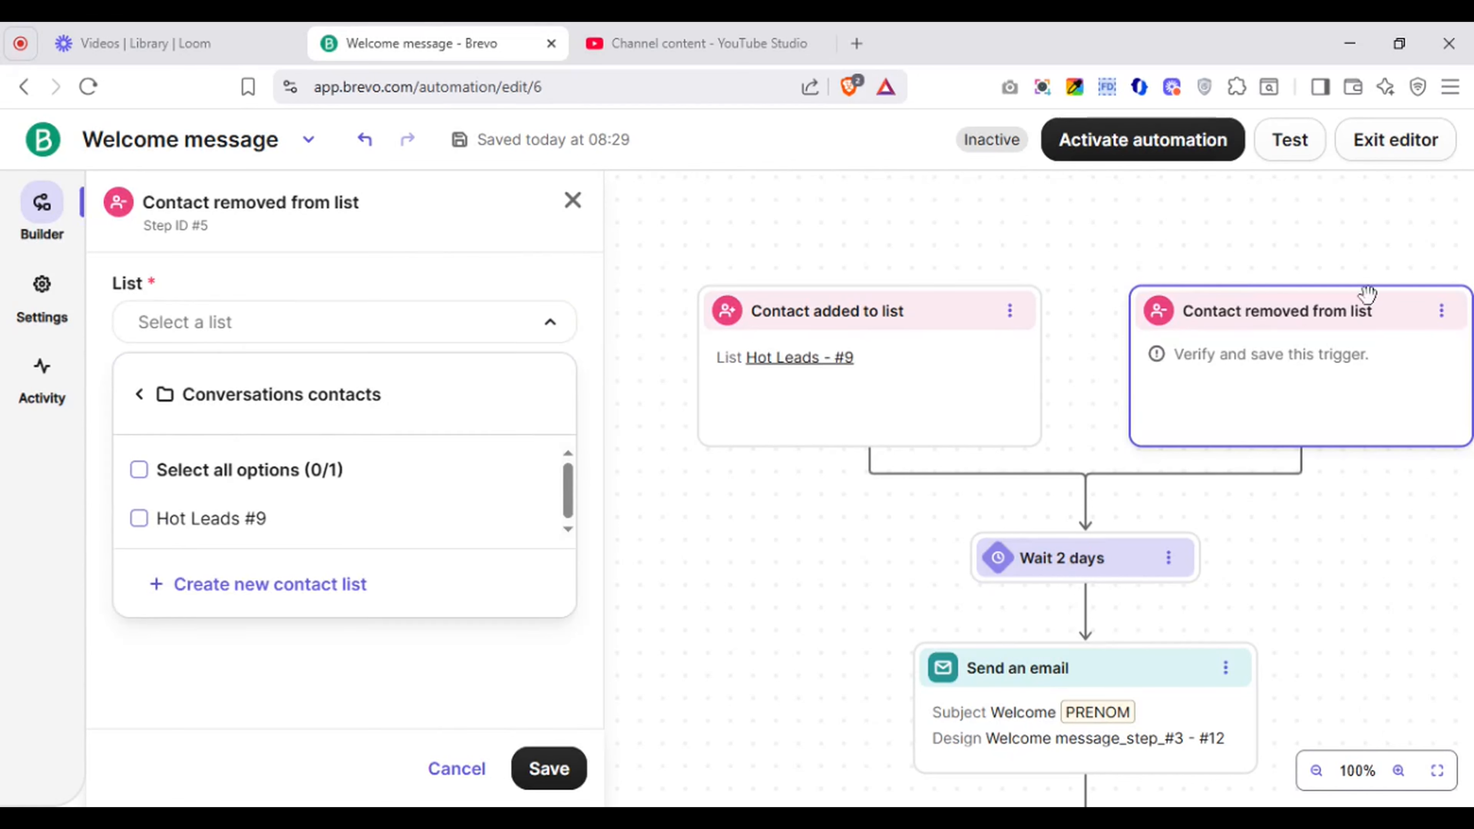
Step: Delete the Contact removed from list trigger without choosing a list for it
click(1436, 335)
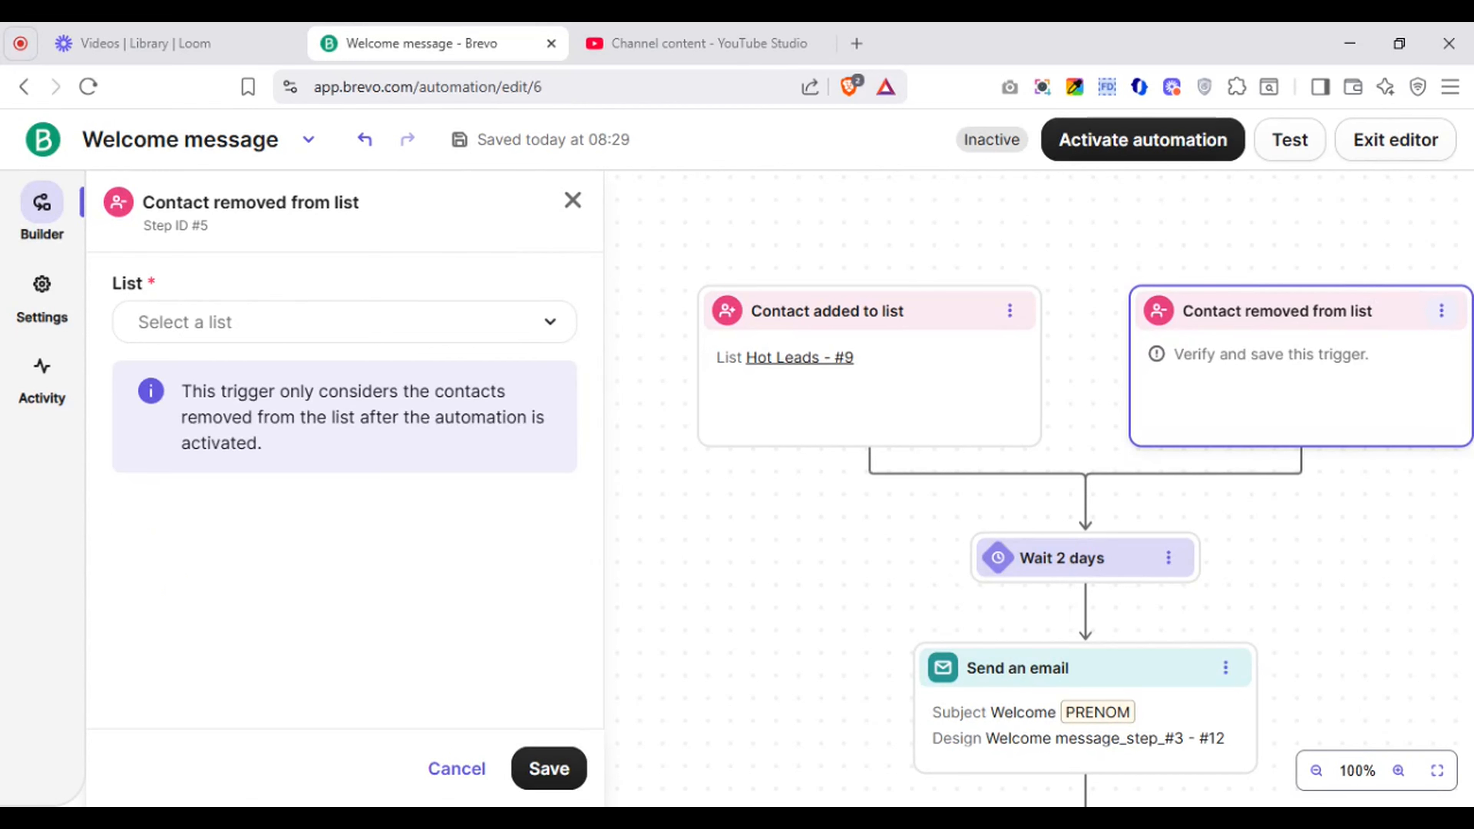
click(1442, 314)
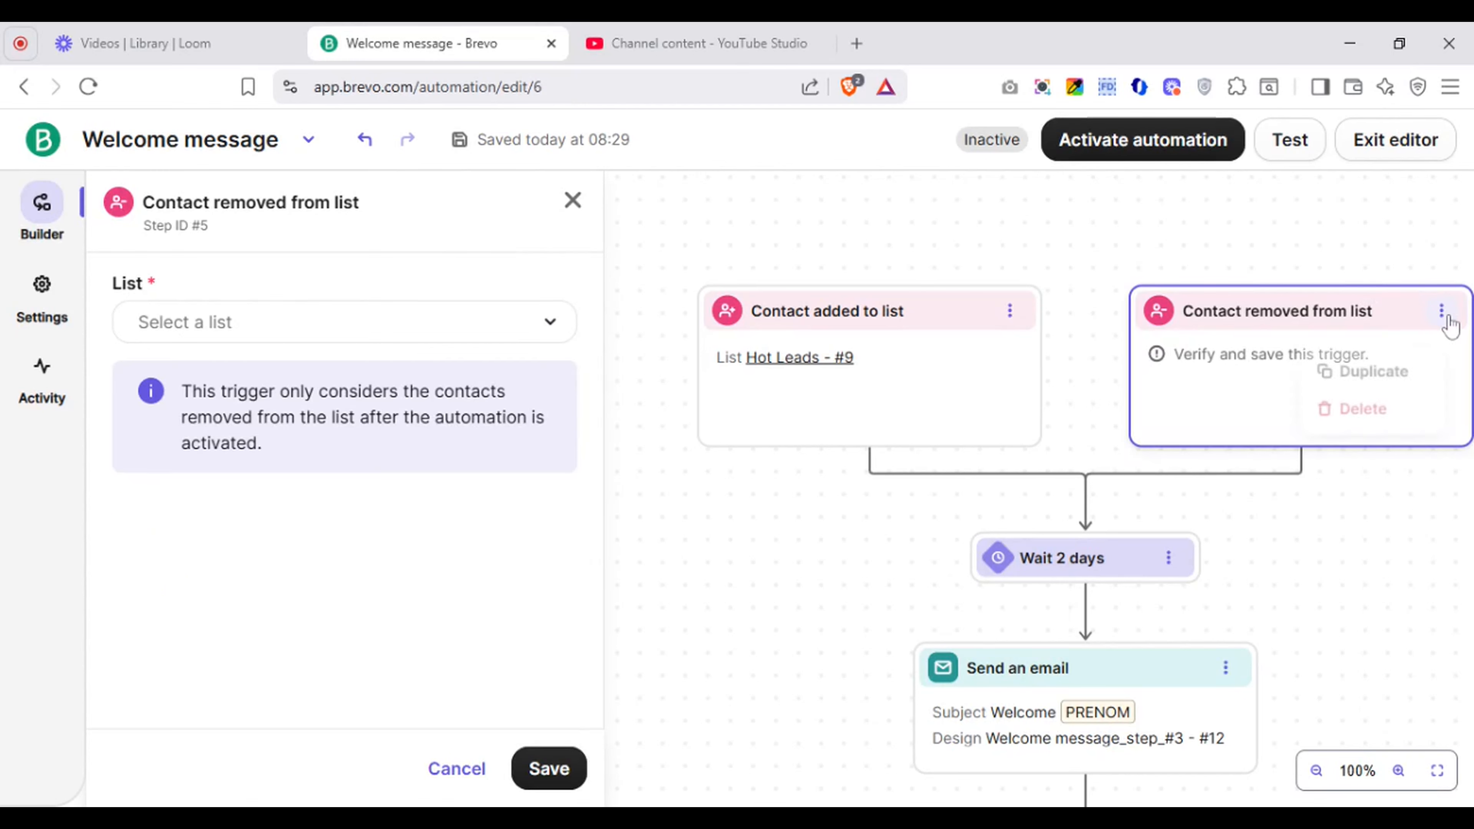
click(1360, 411)
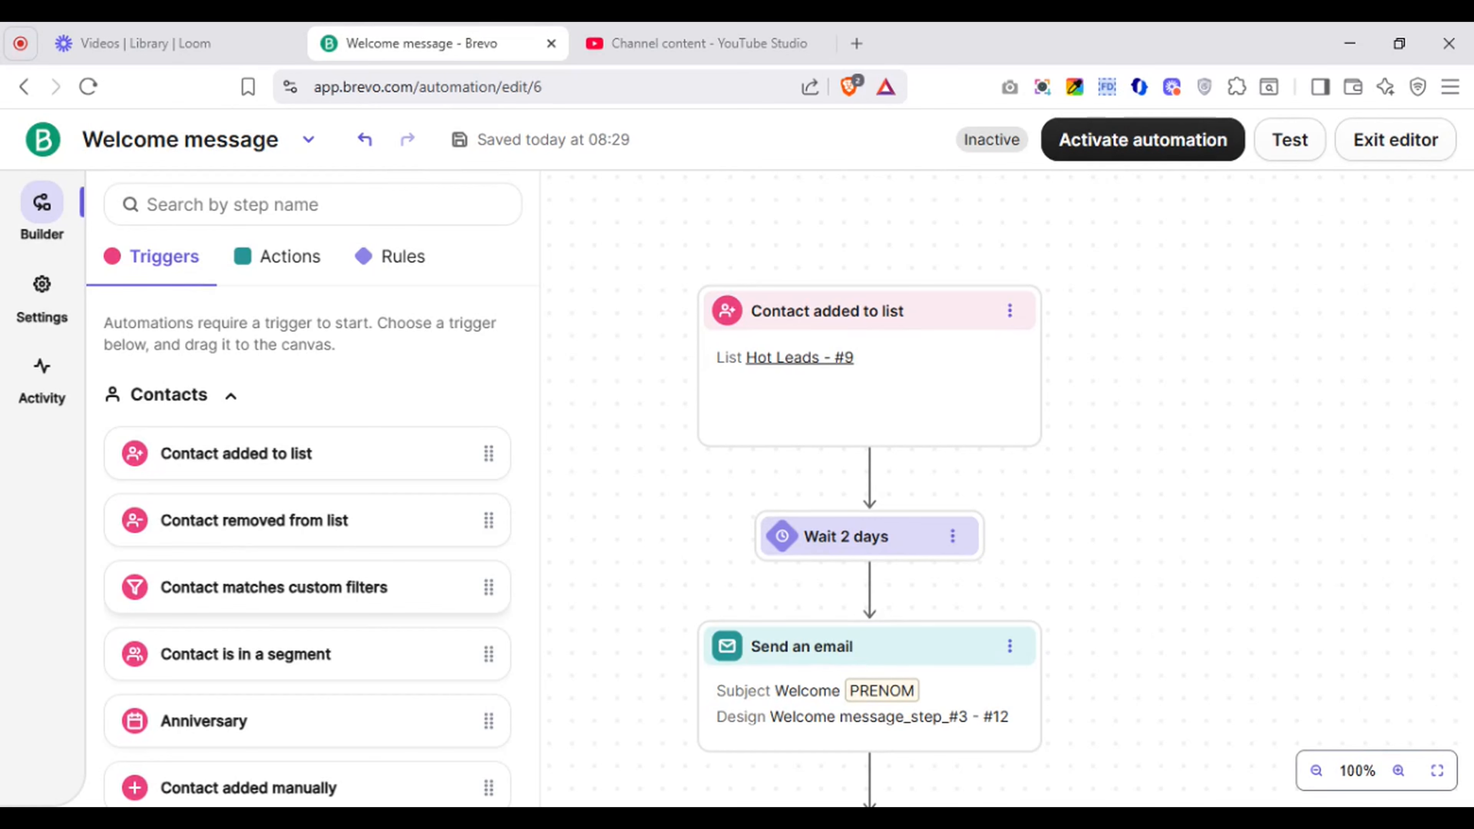
Step: Add a Contact matches custom filters trigger and browse the My segments folder among the segments available for its contact filters
drag(306, 592, 1160, 369)
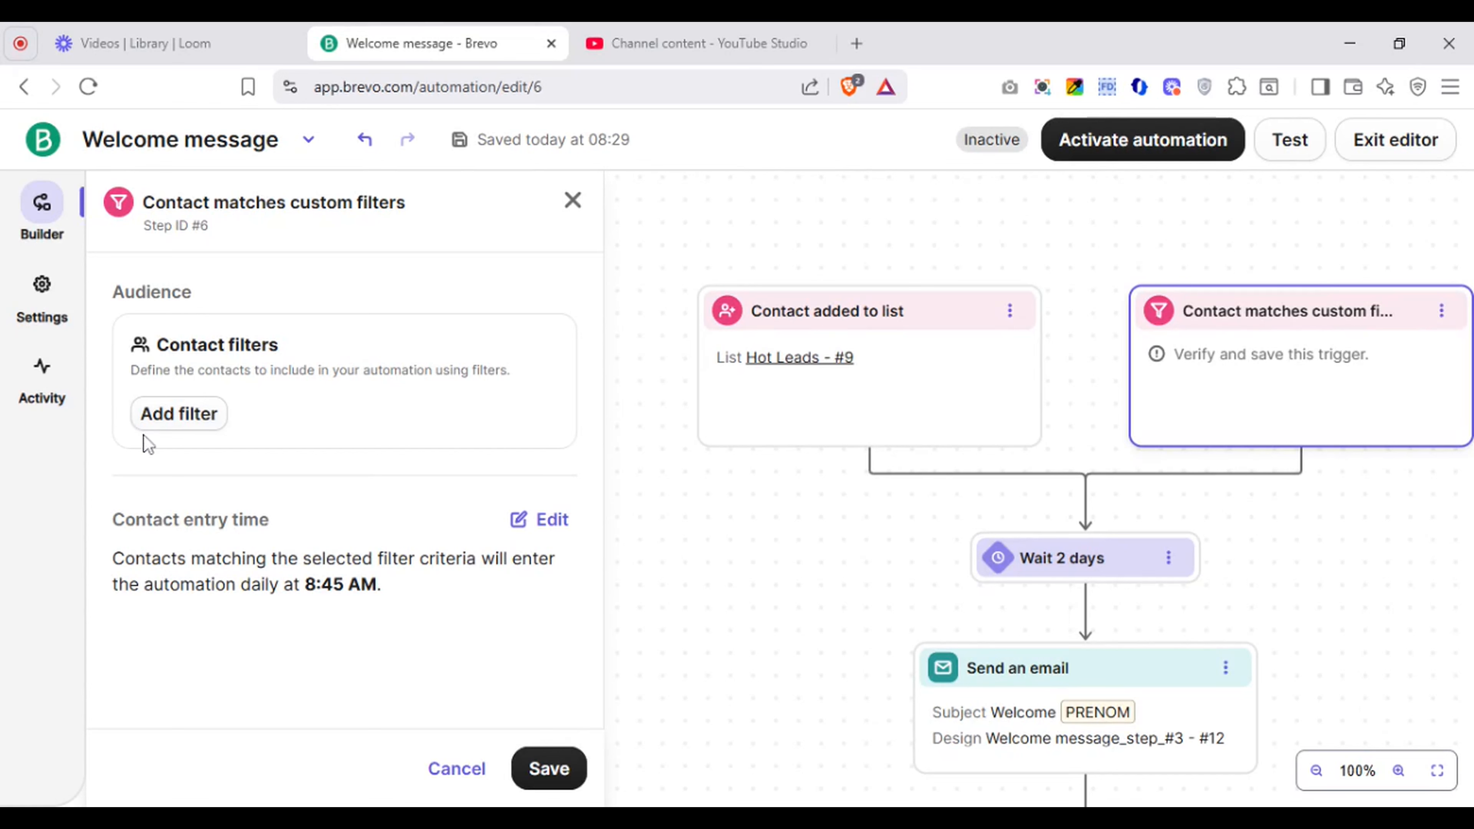
click(164, 436)
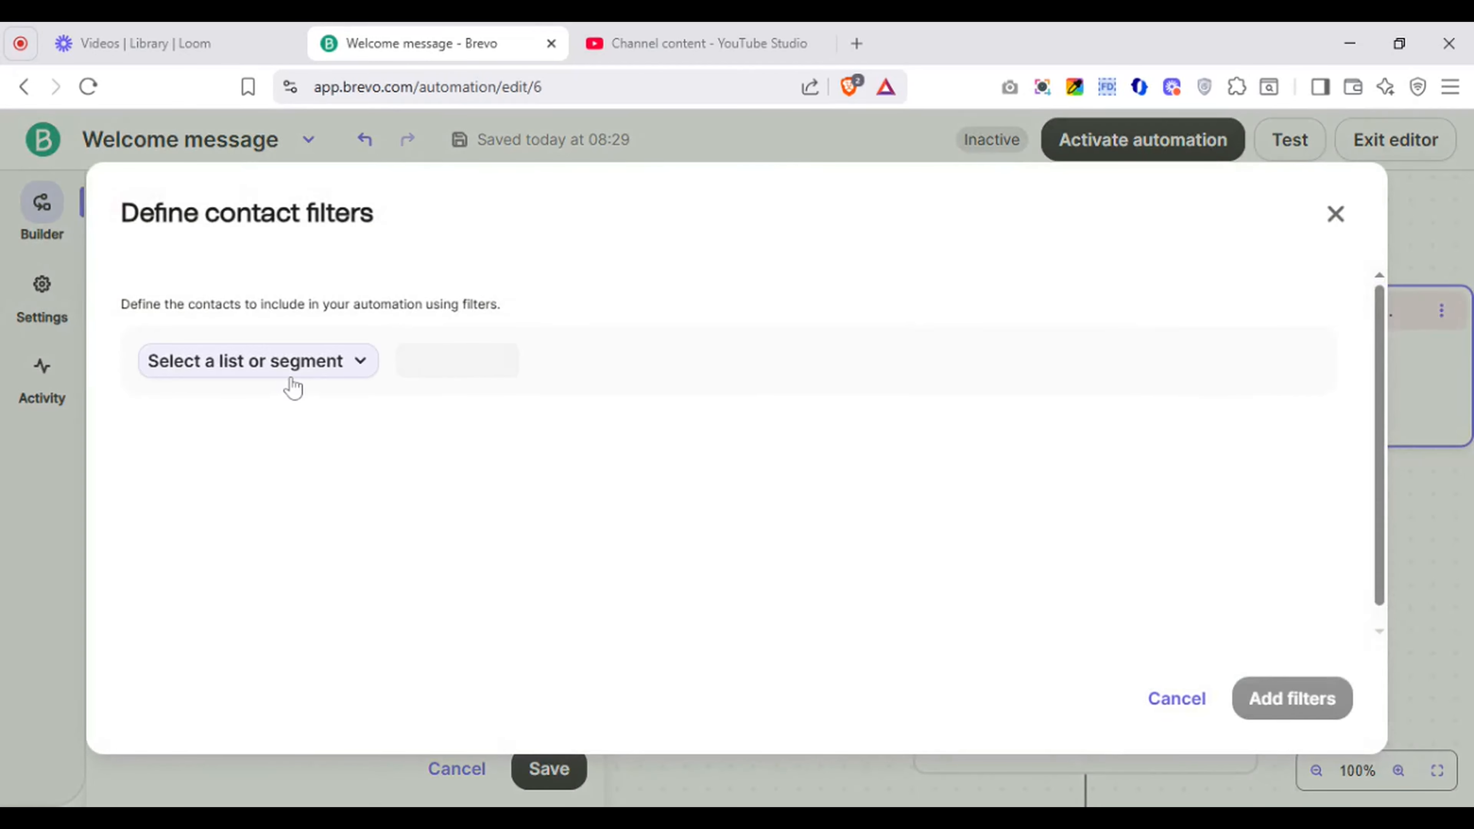
click(303, 383)
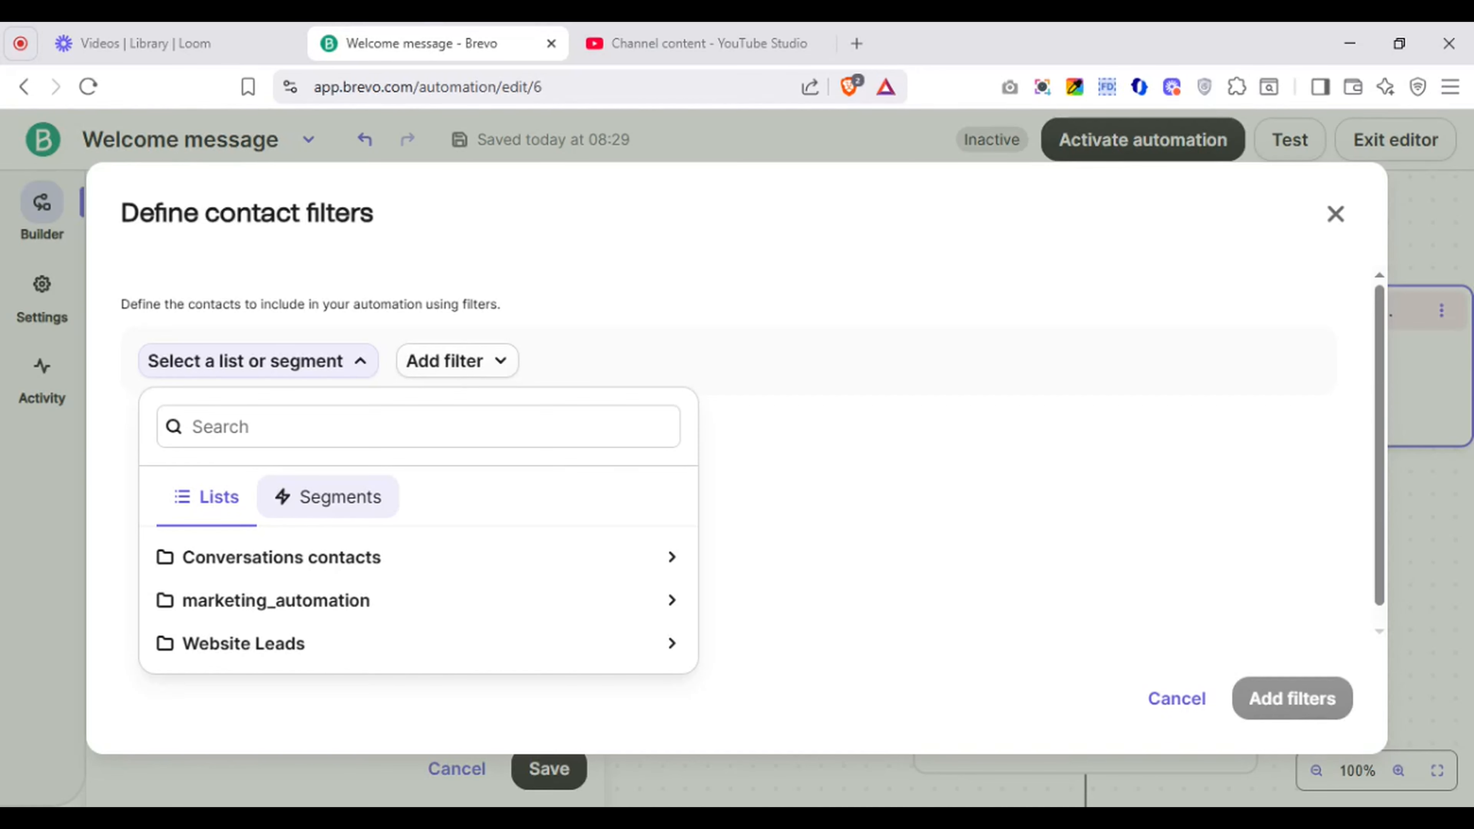
click(351, 512)
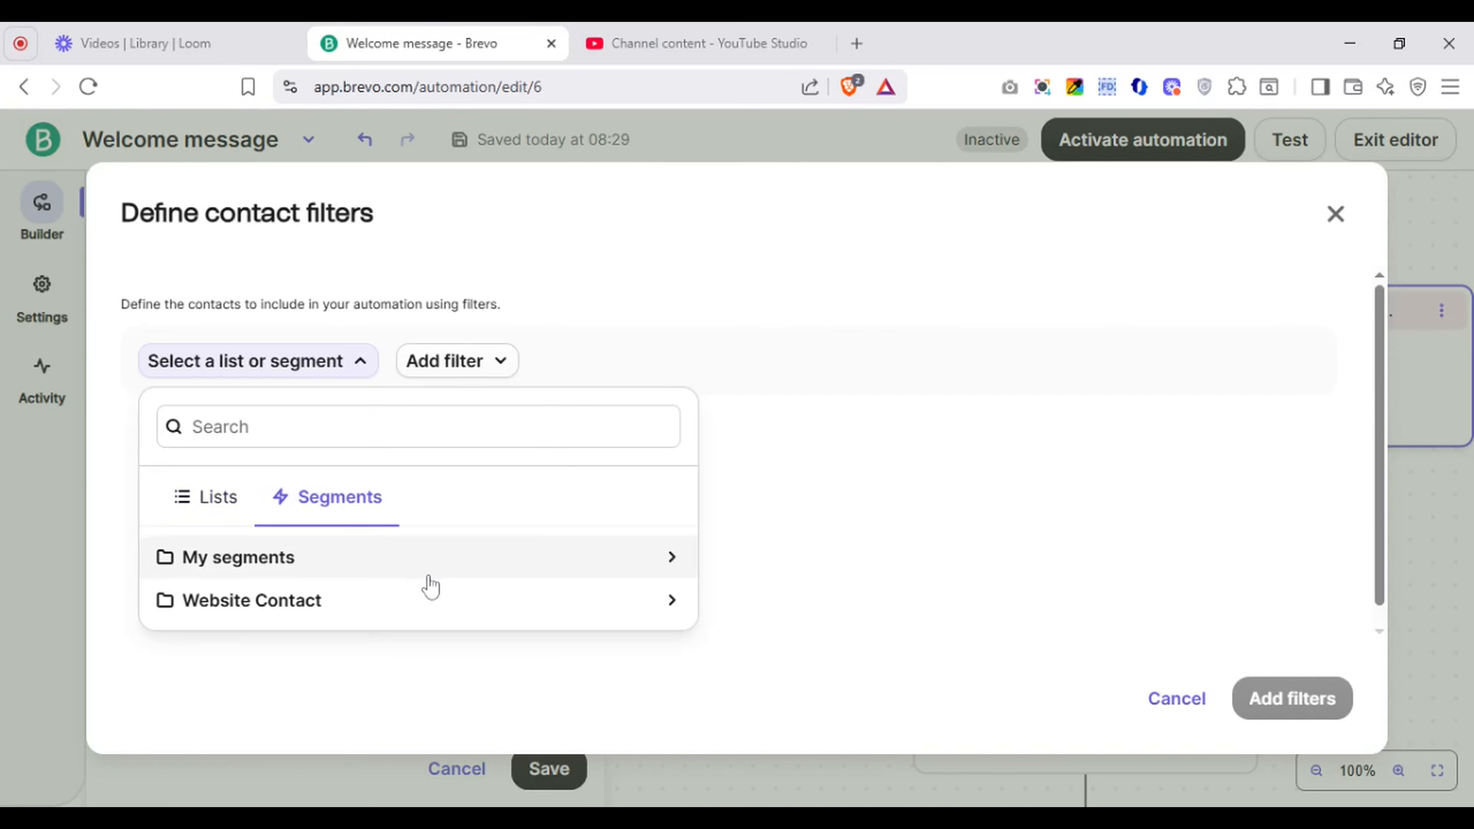
click(470, 575)
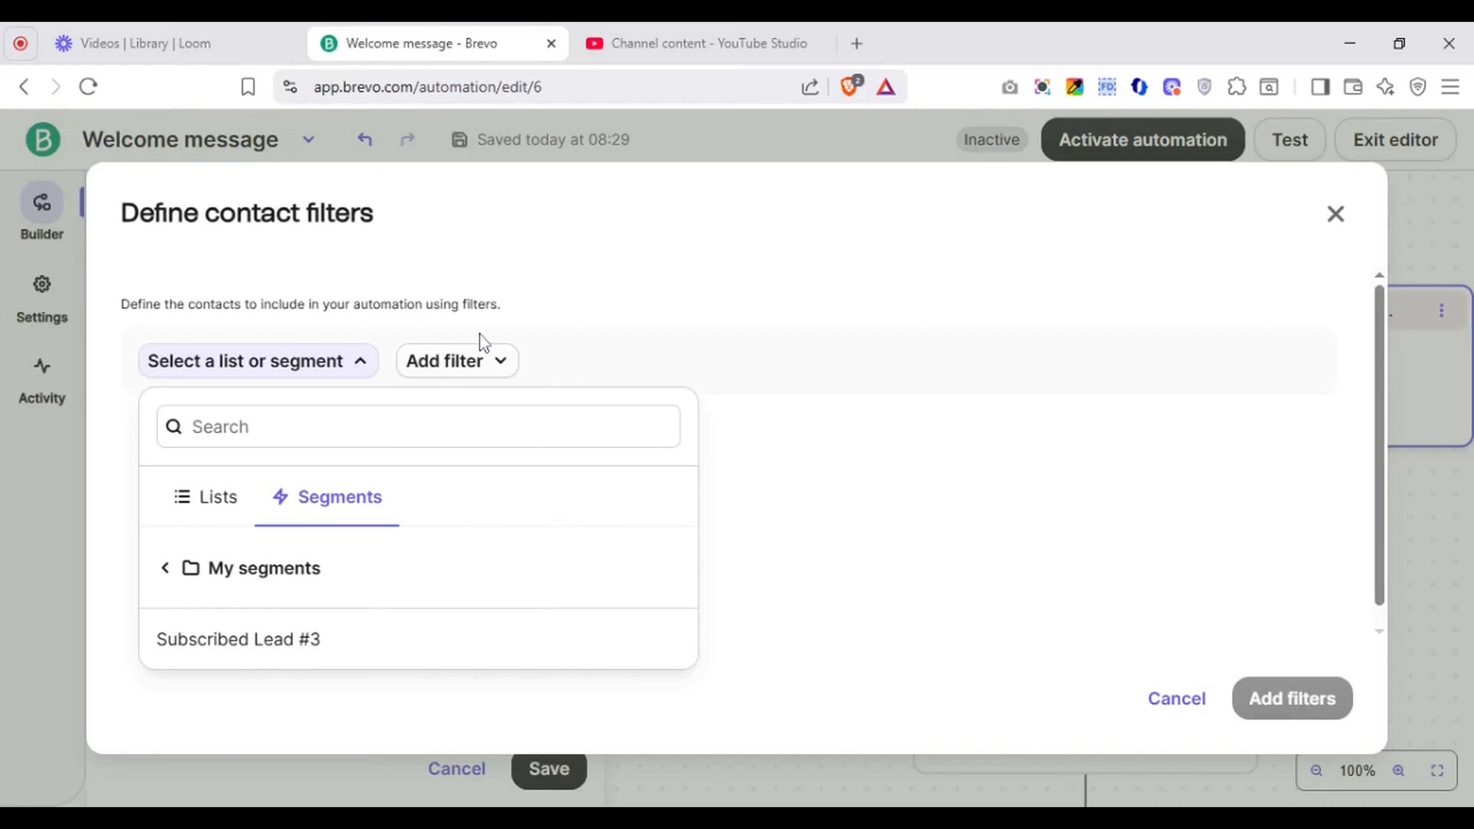
Step: Try a CITY contact details filter with the Is equal to condition, and clear it without entering a value
click(461, 366)
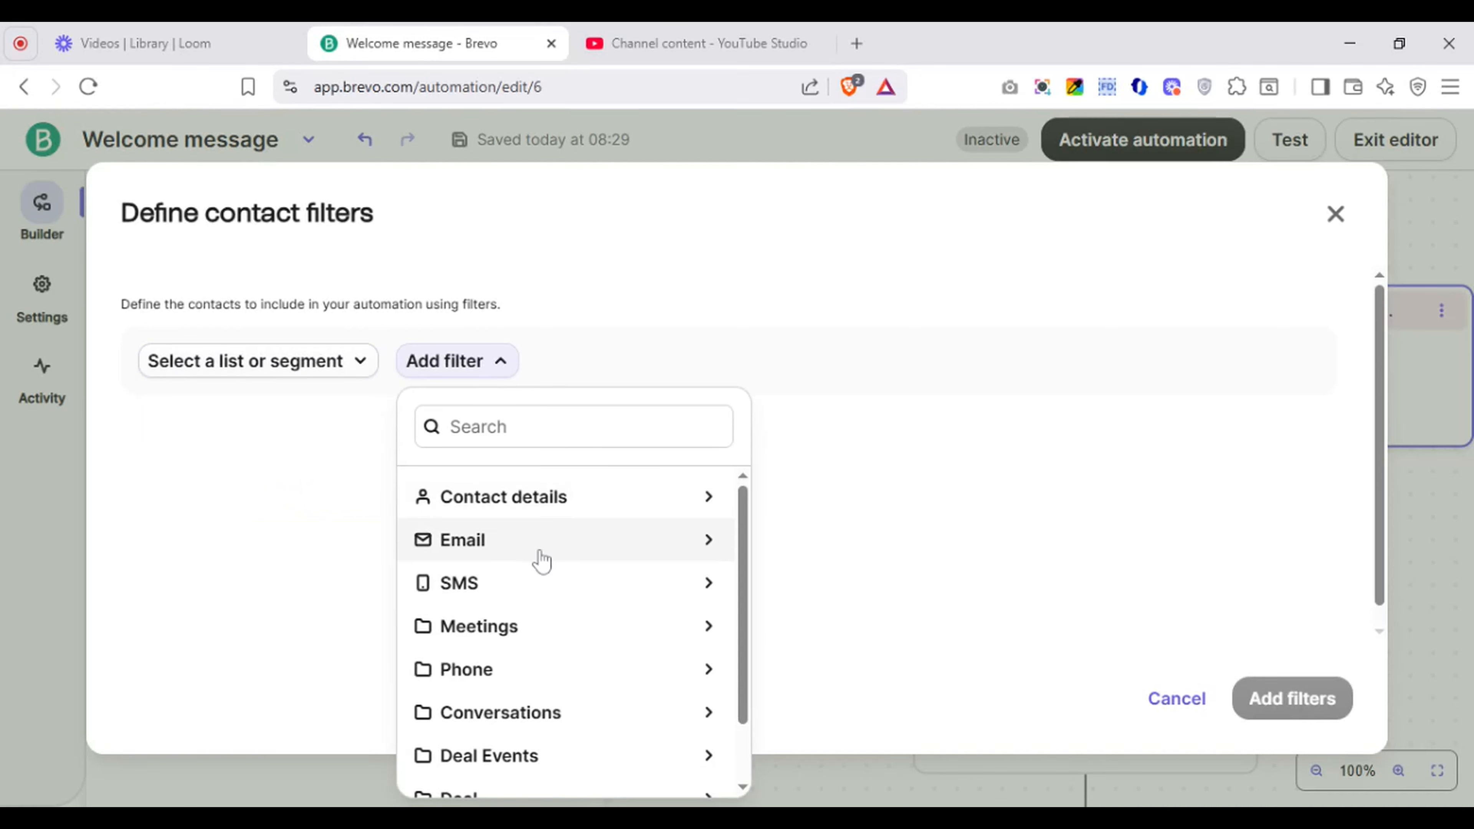
click(604, 515)
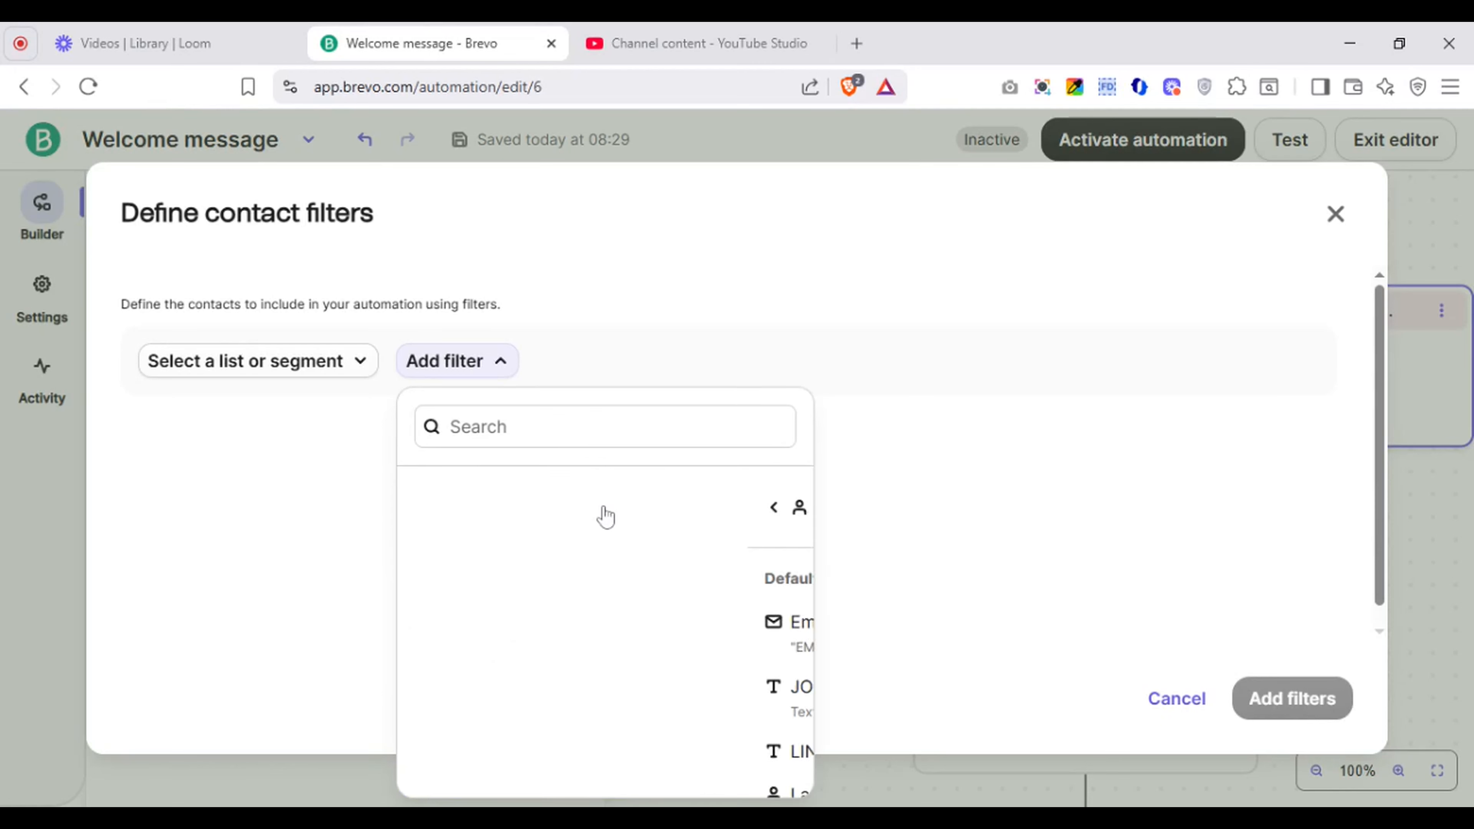
drag(805, 512, 806, 745)
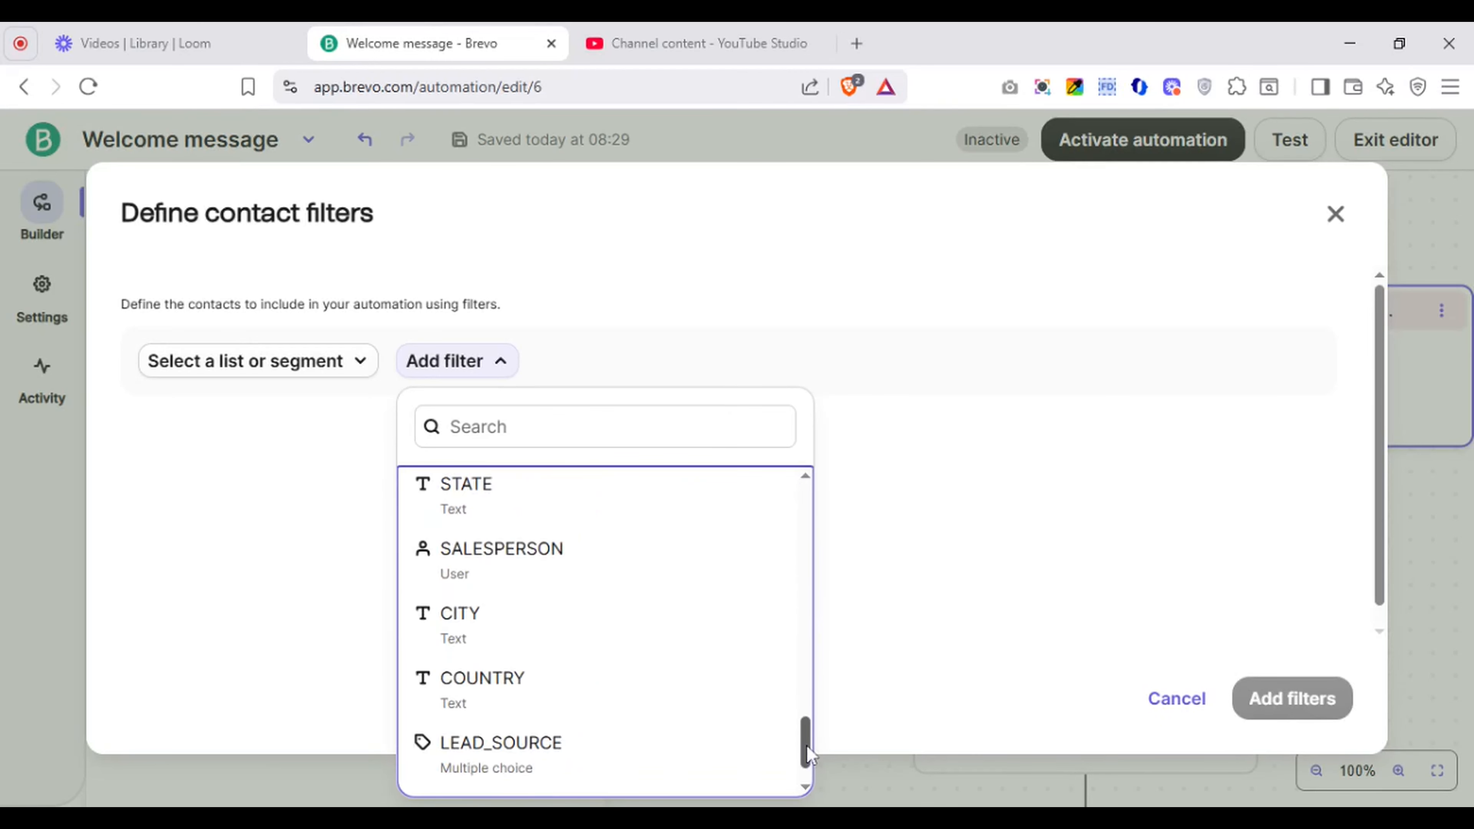
click(549, 634)
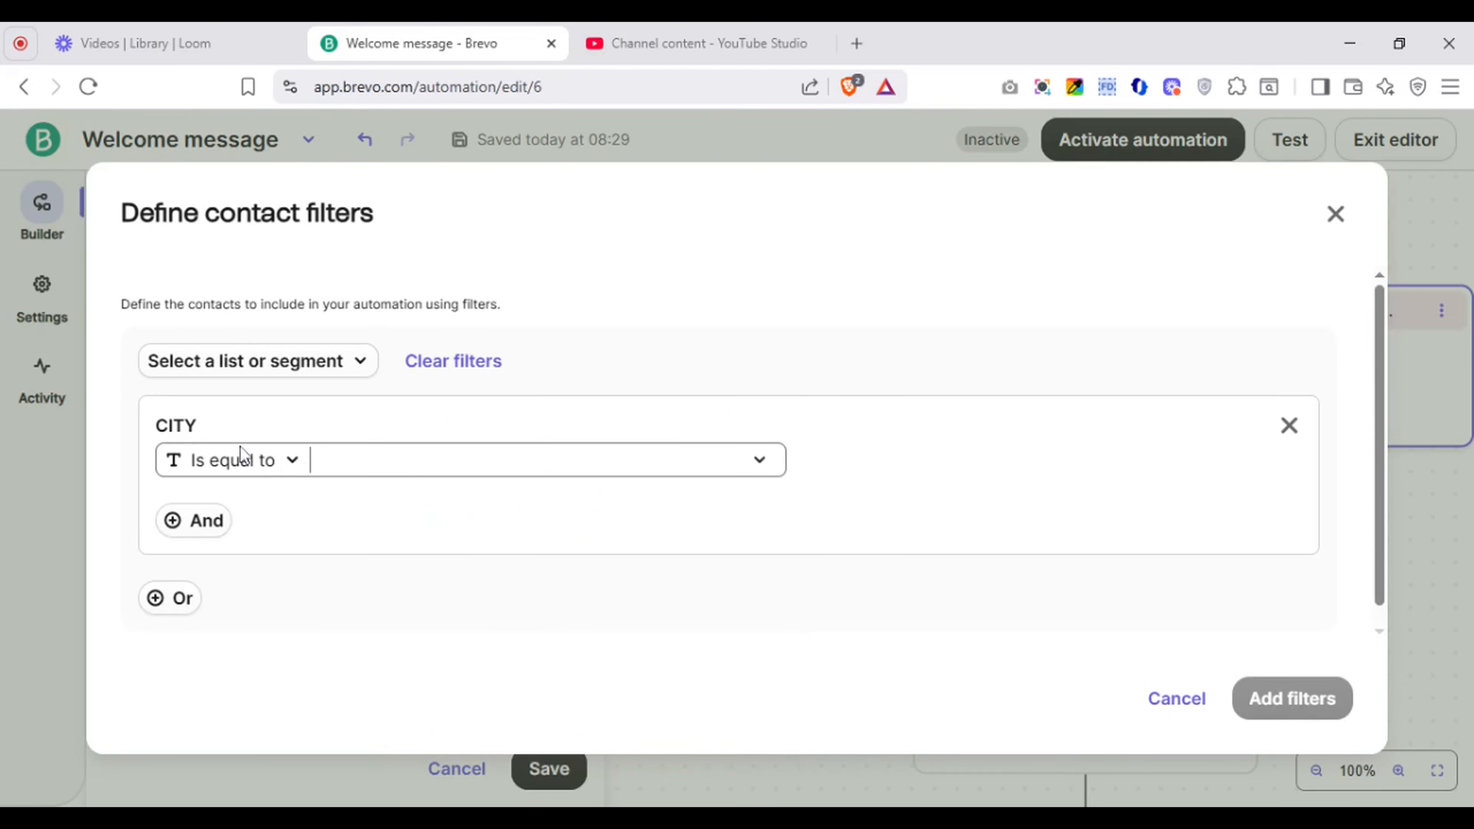
click(380, 471)
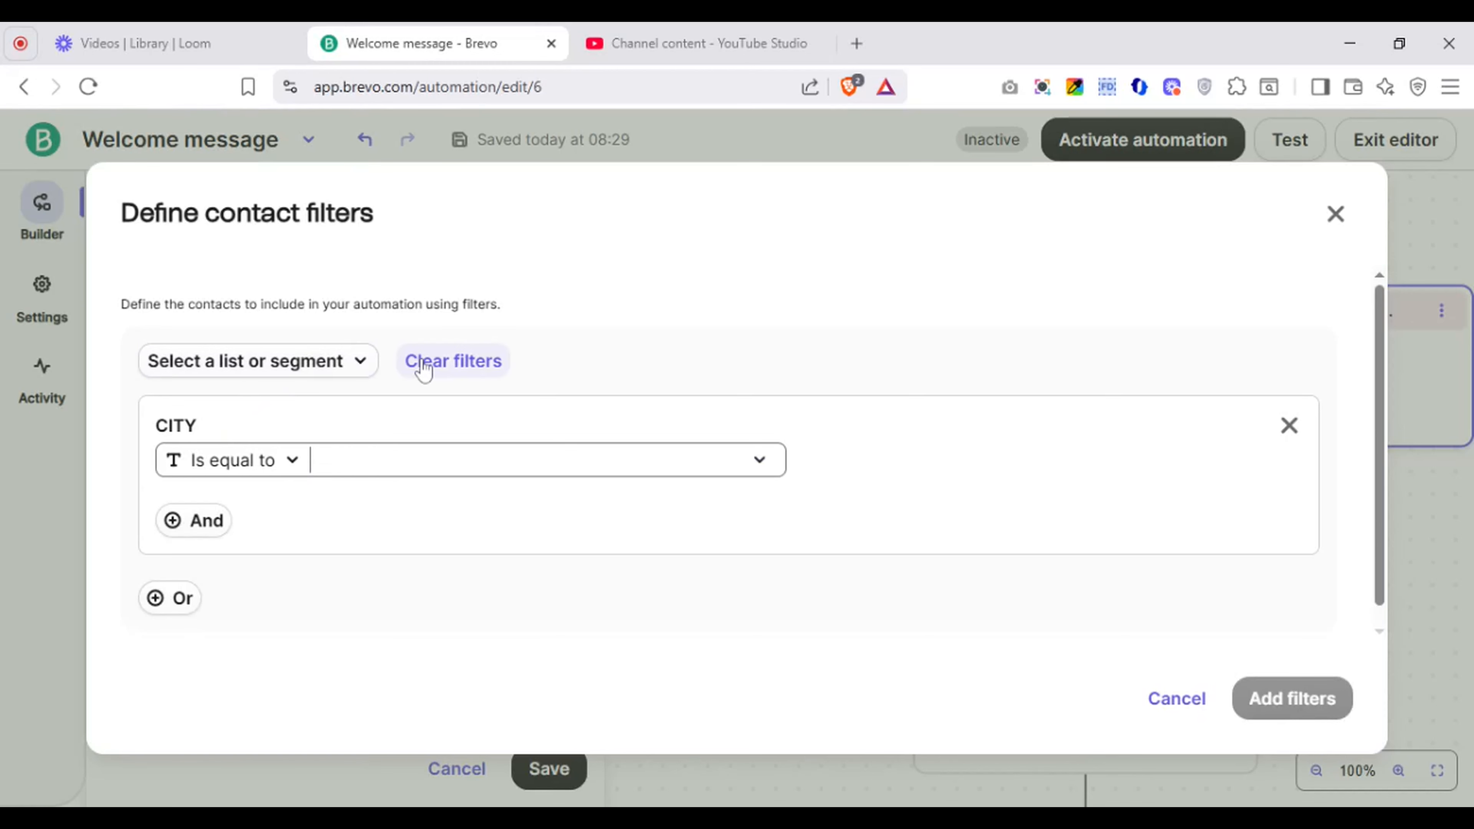
click(467, 361)
Step: Examine the available Email filter conditions and the remaining contact filter categories down to Company
click(470, 364)
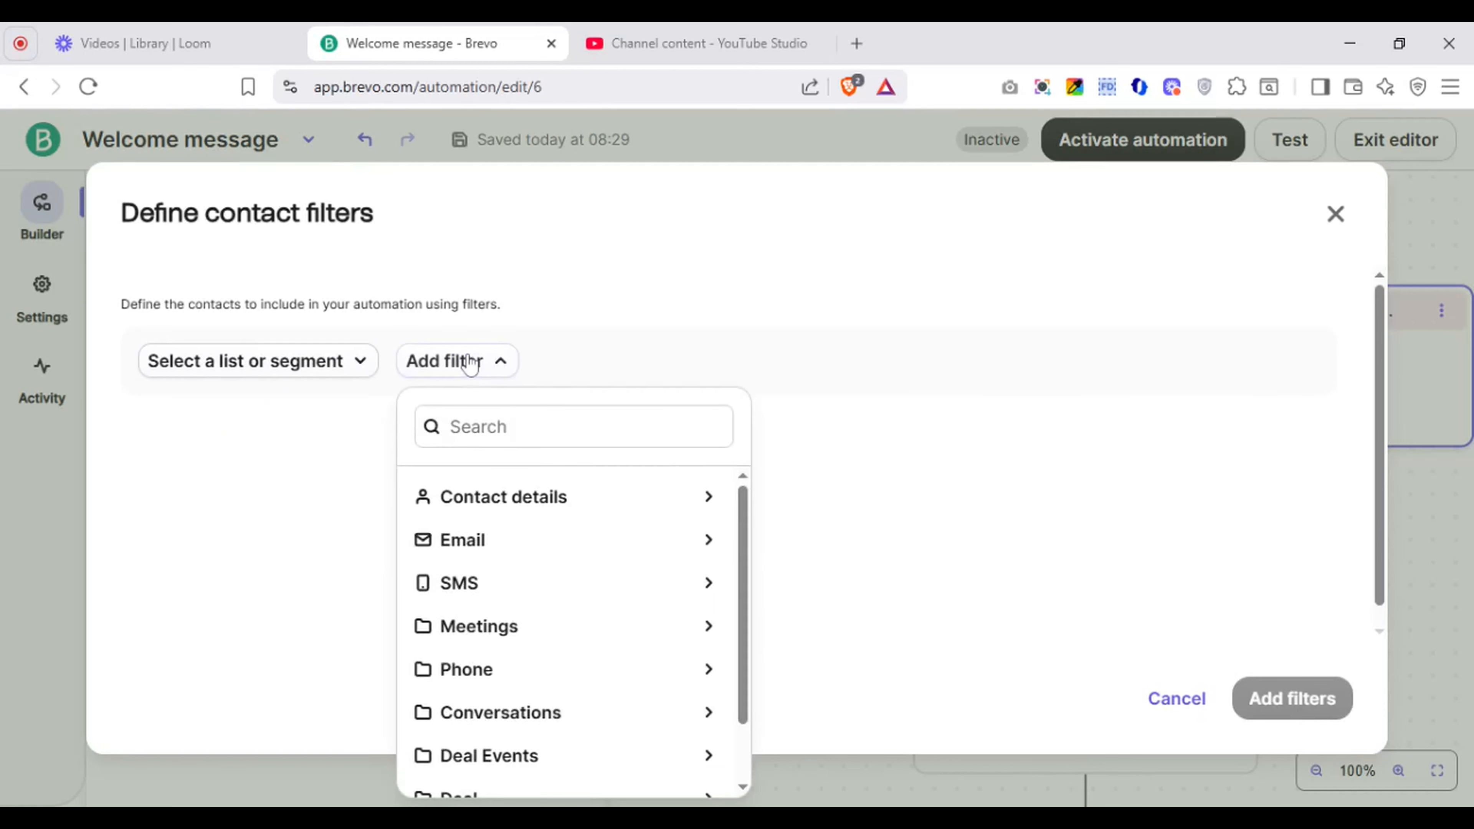
click(559, 538)
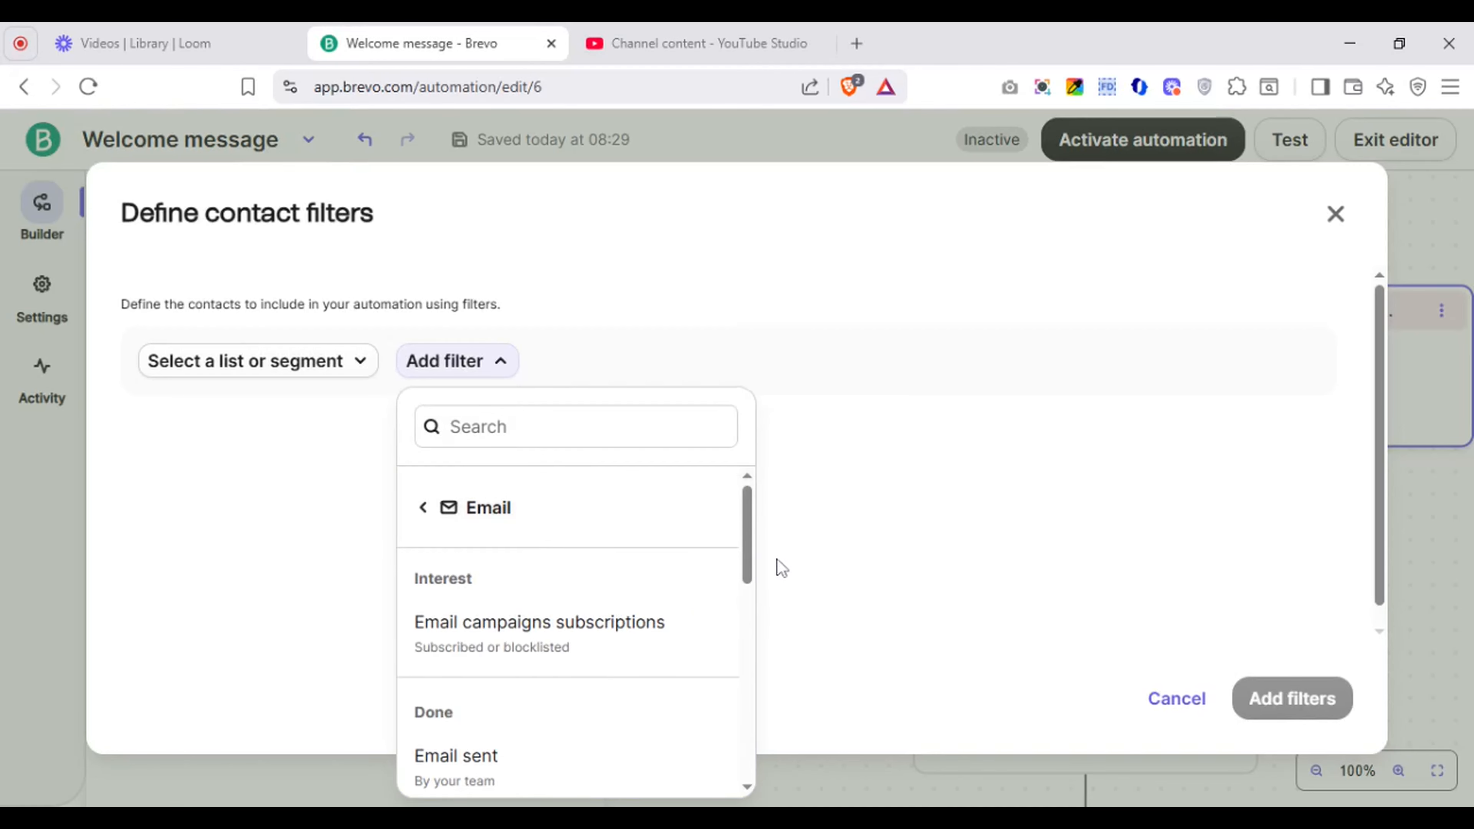
drag(749, 566, 754, 678)
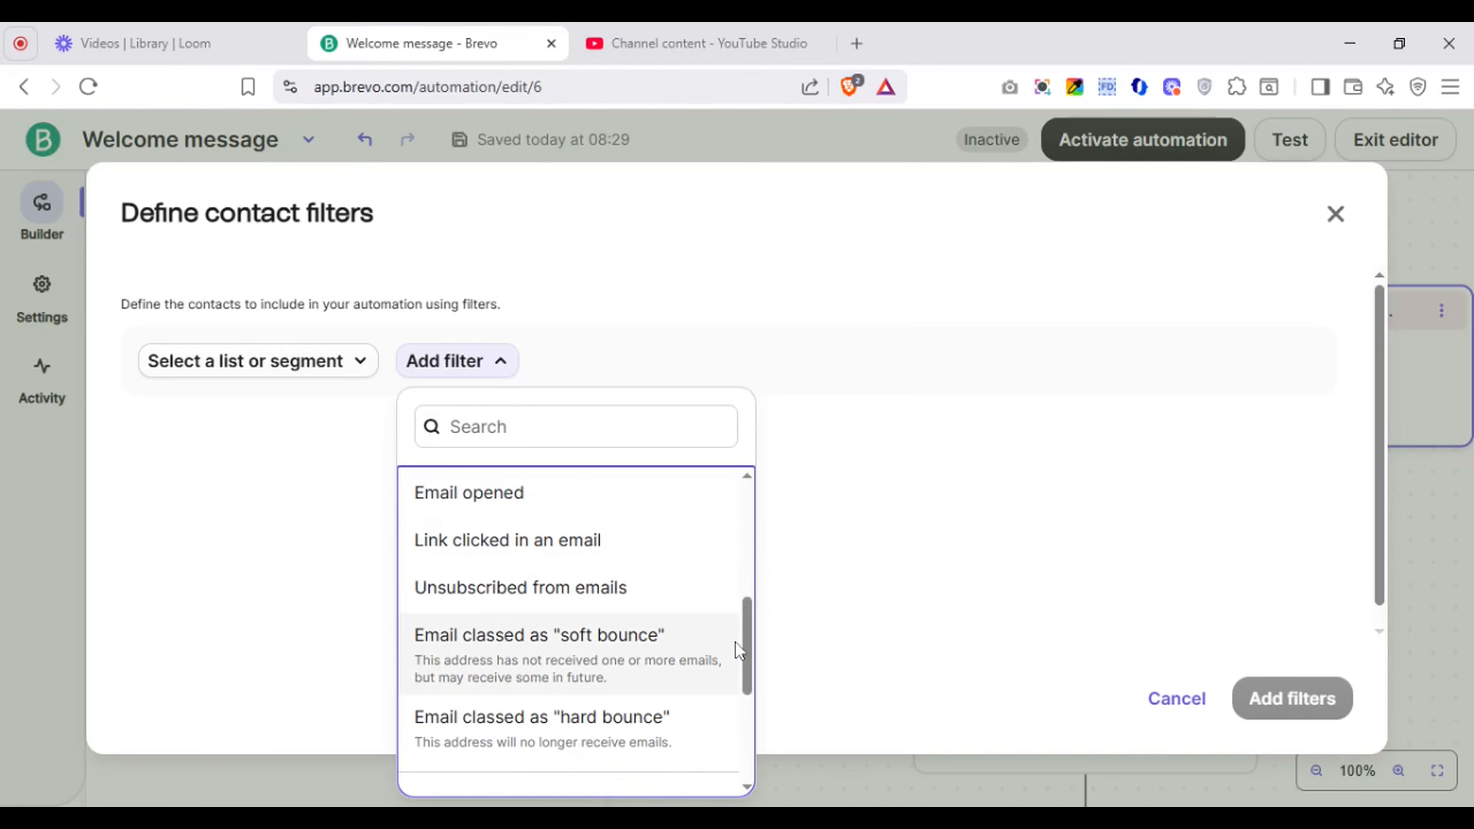
drag(750, 649, 748, 503)
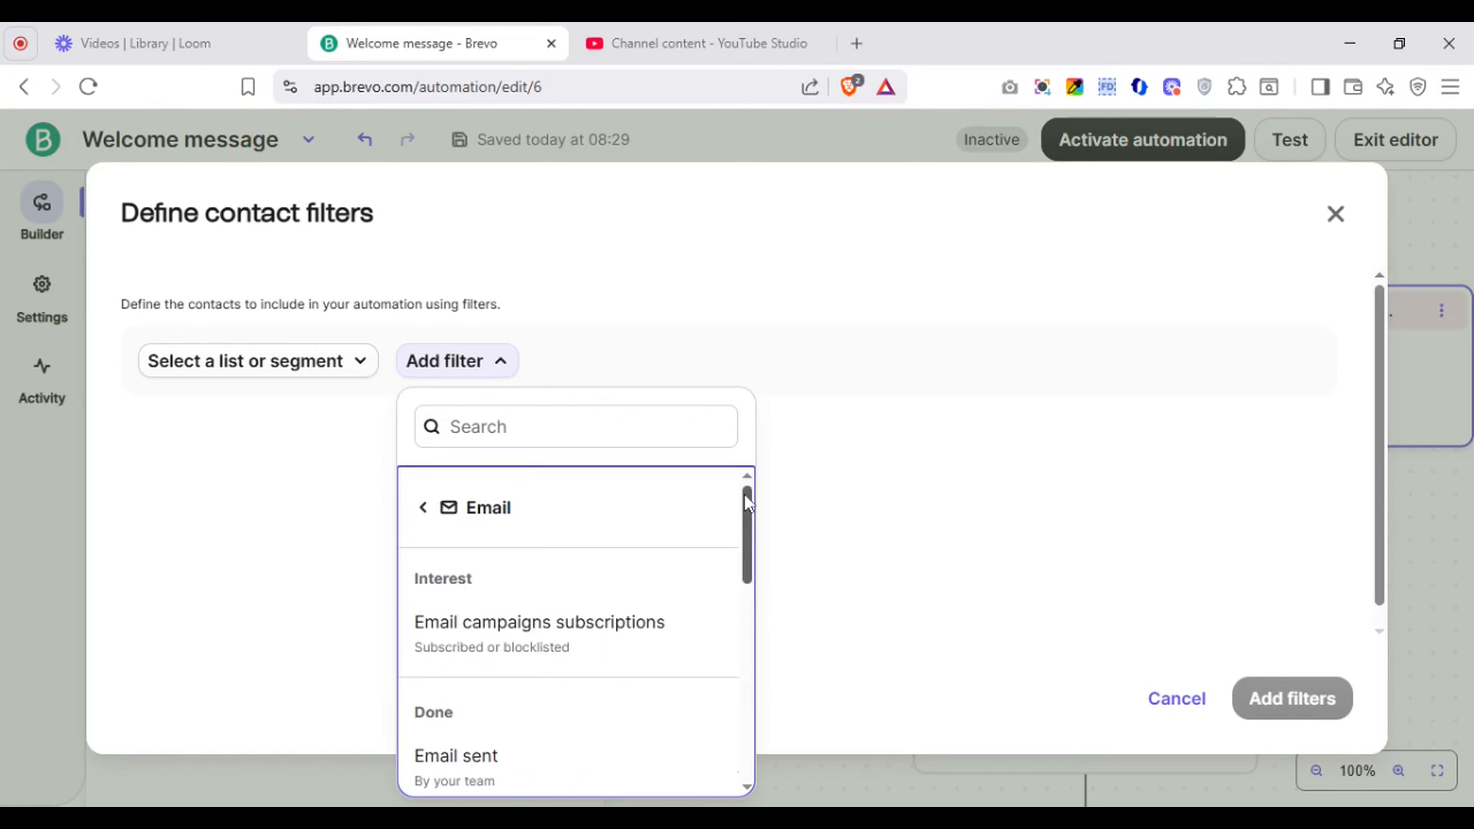
click(446, 507)
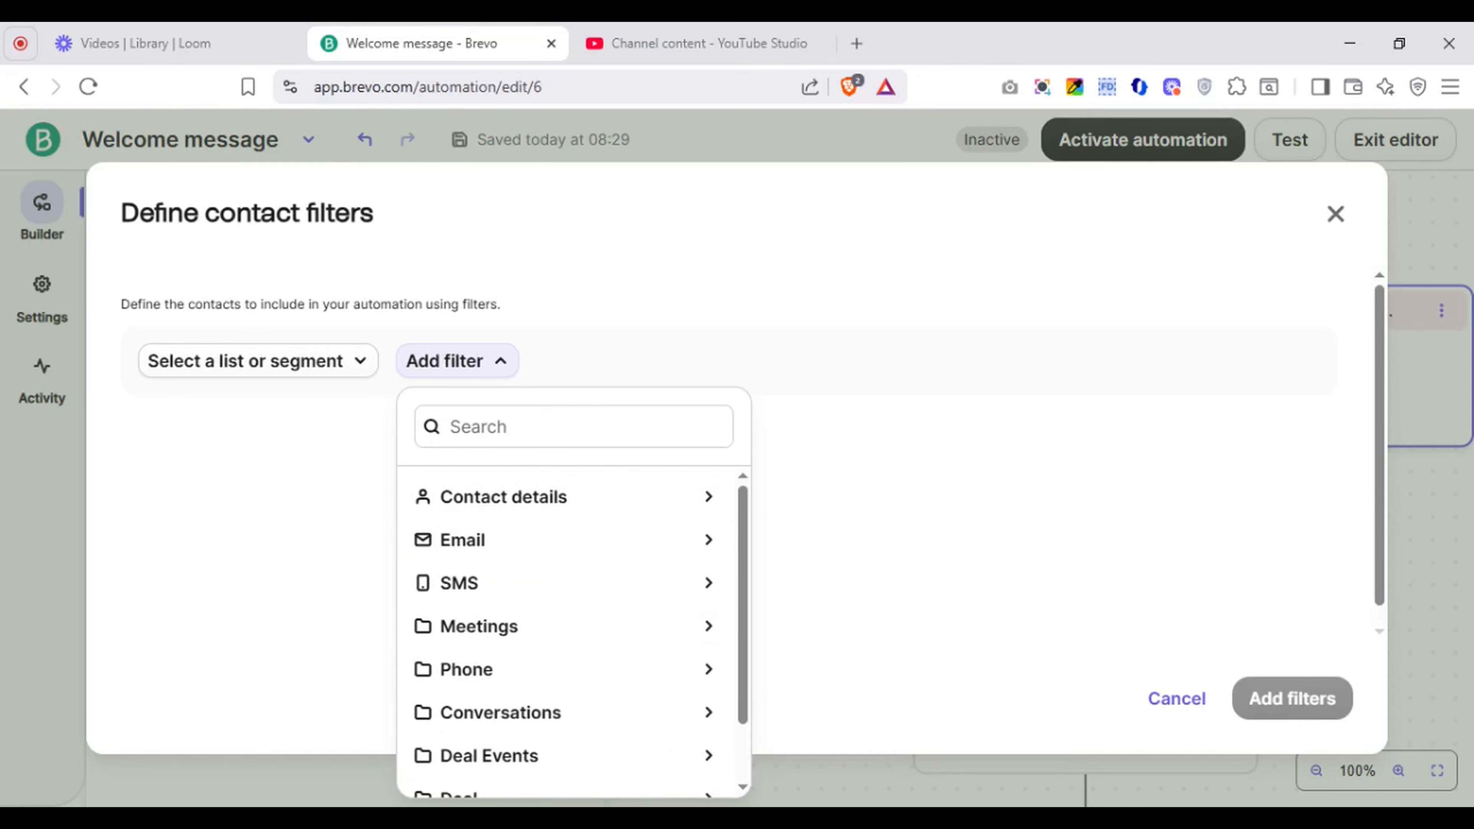
click(744, 748)
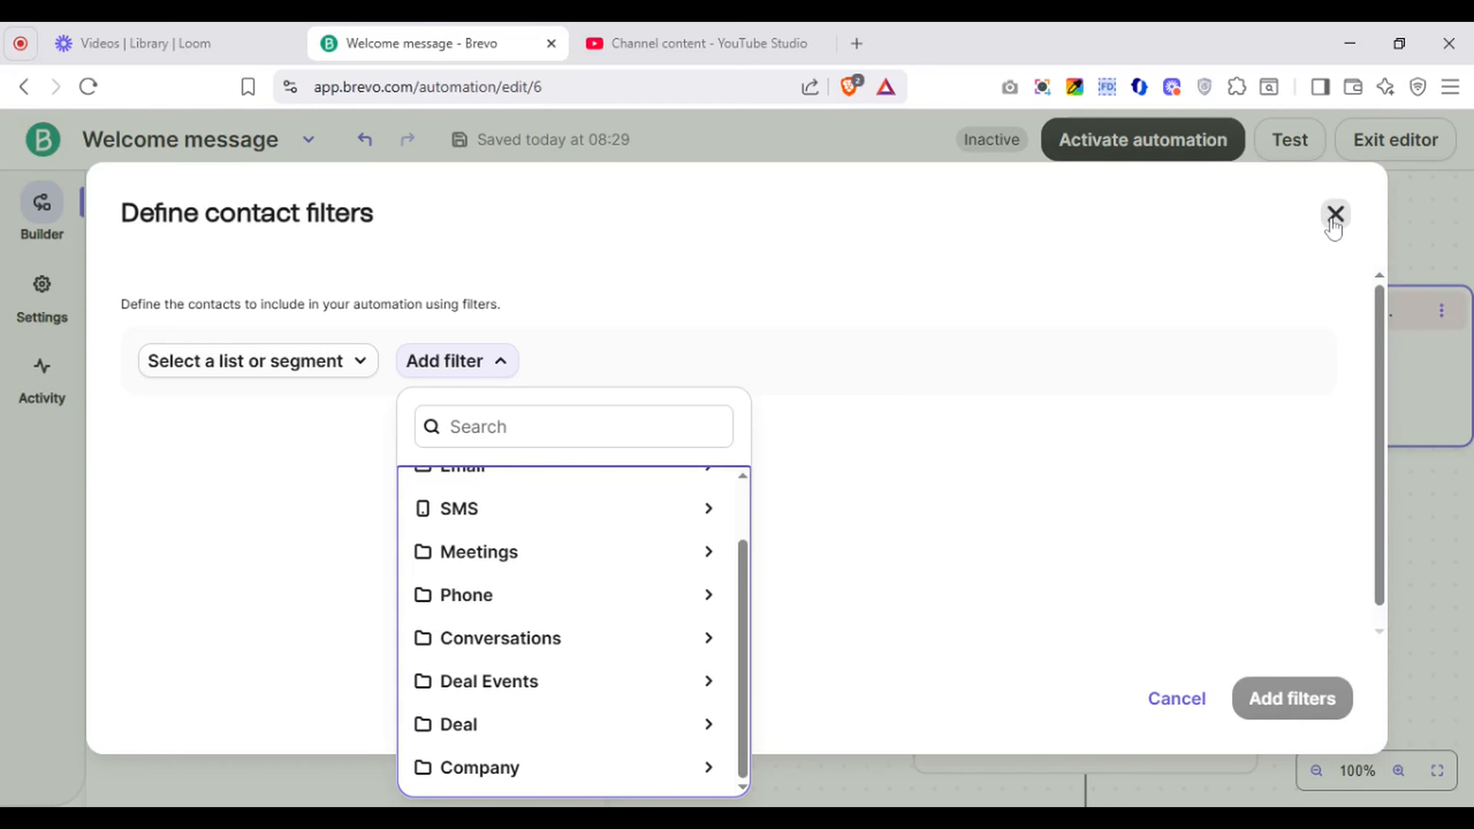
click(1152, 630)
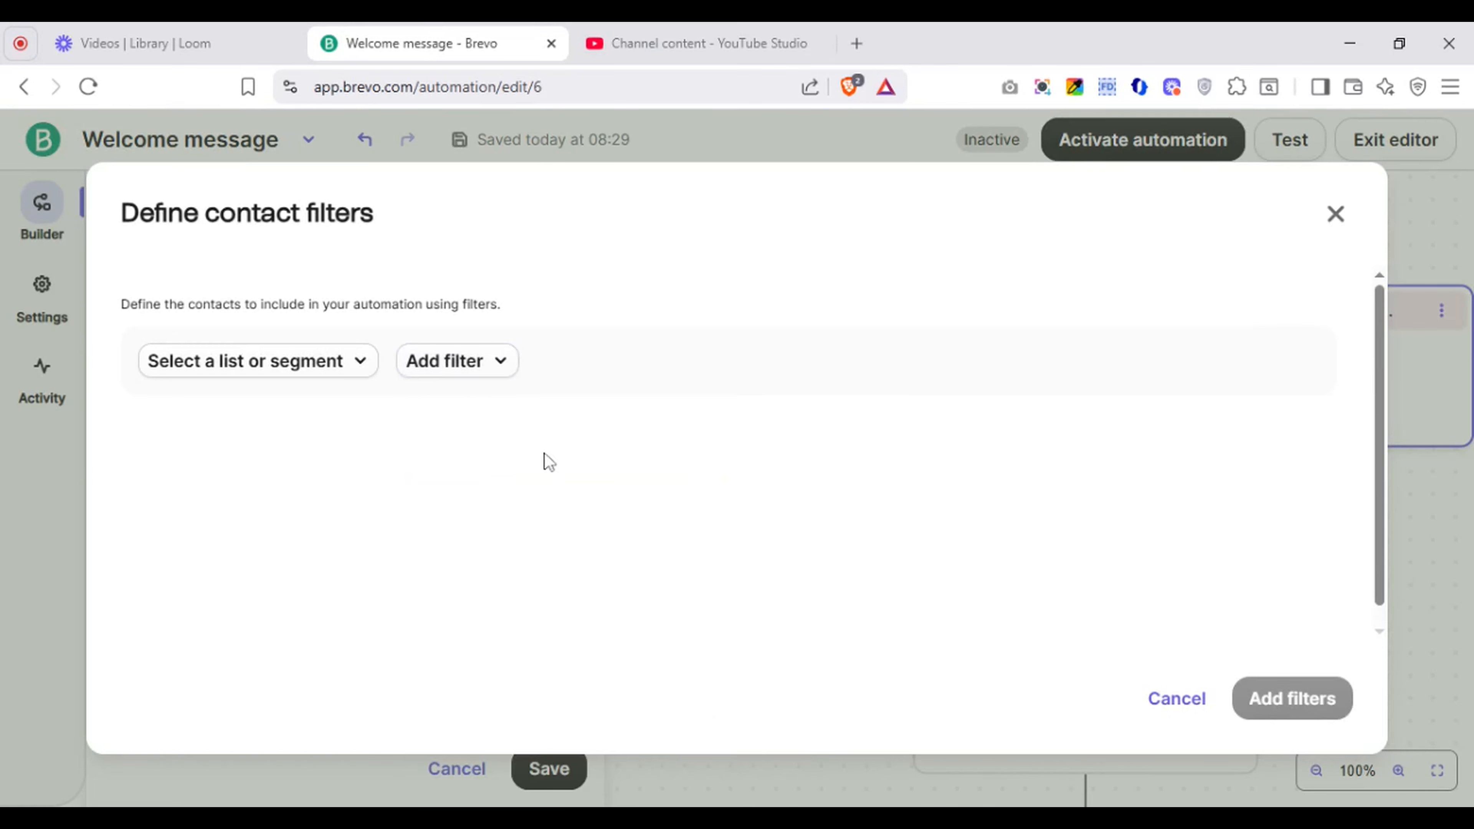
Step: Add a Meeting booked filter of at least 1 time in the last 6 months and save the custom filters trigger
click(430, 361)
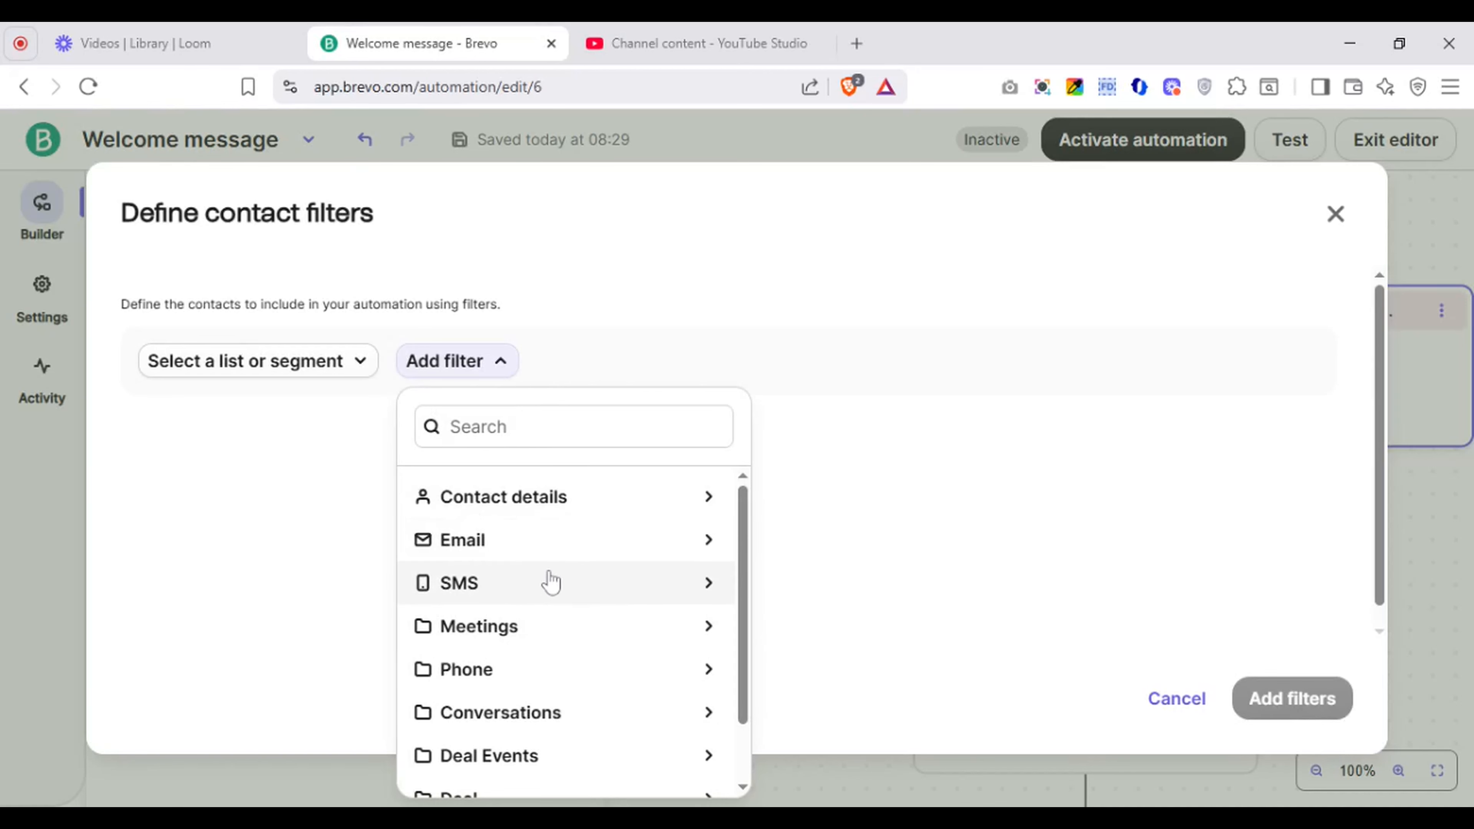
click(528, 634)
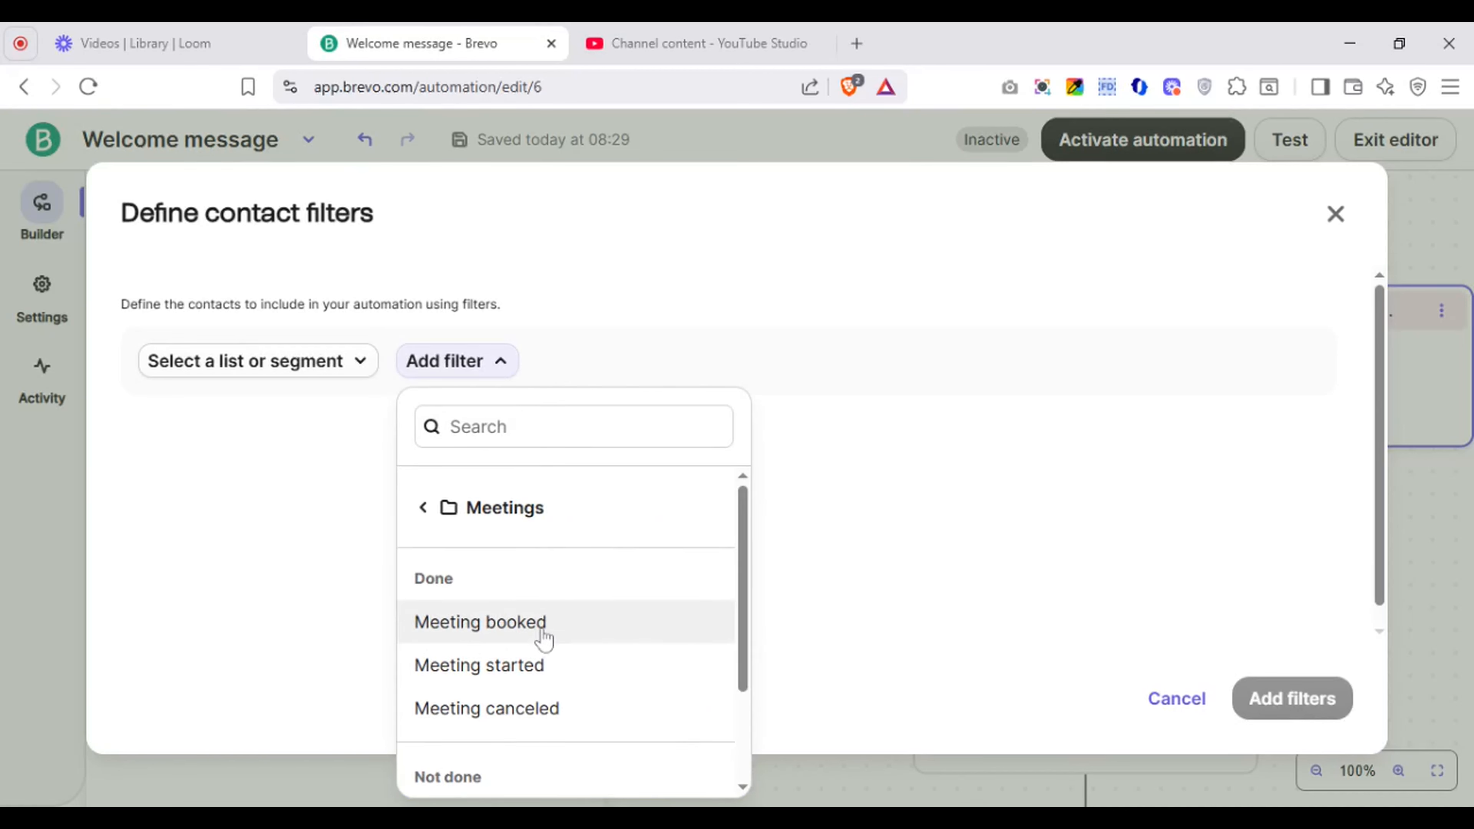
click(544, 637)
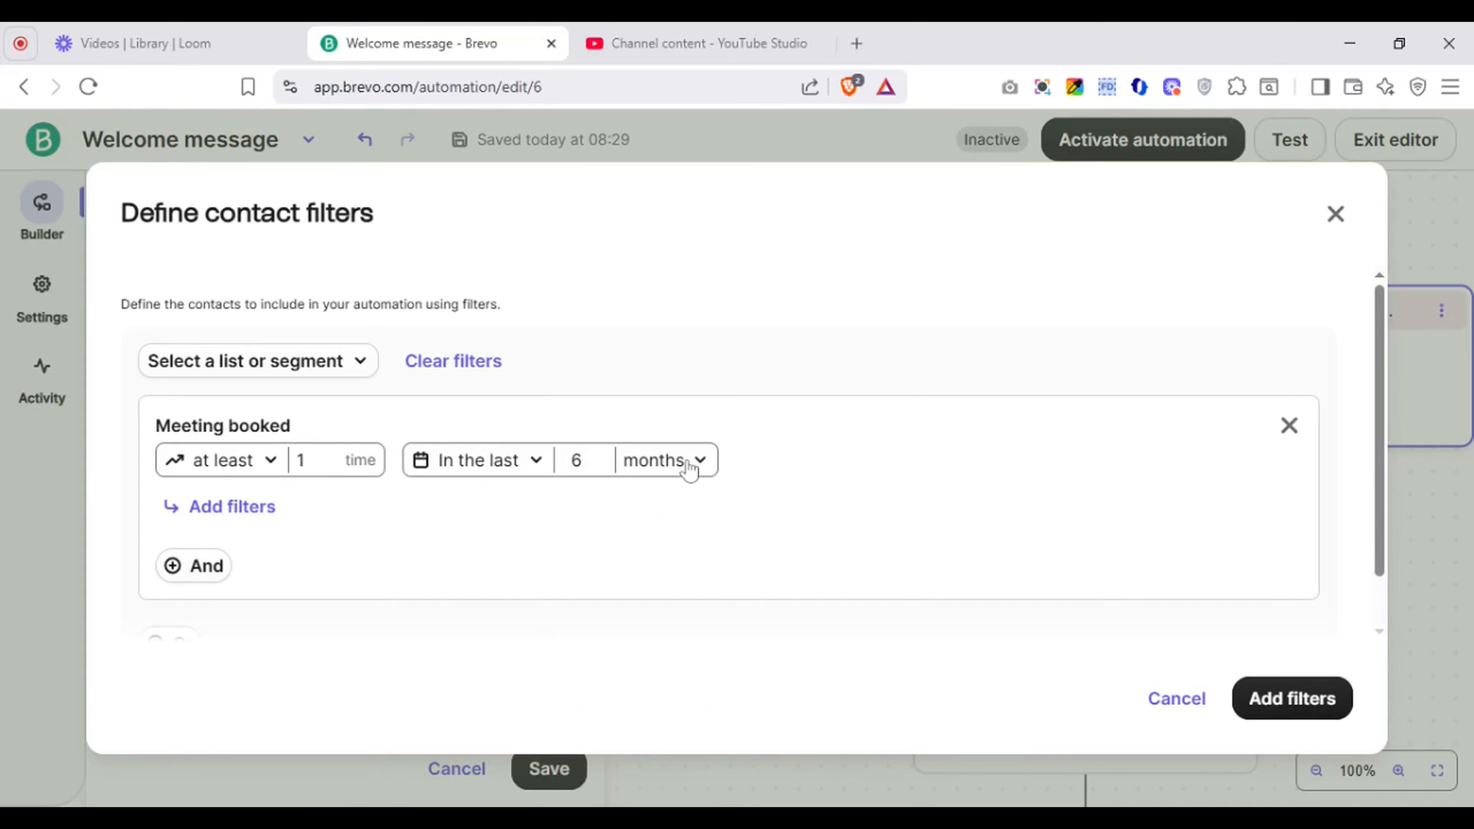
click(1258, 707)
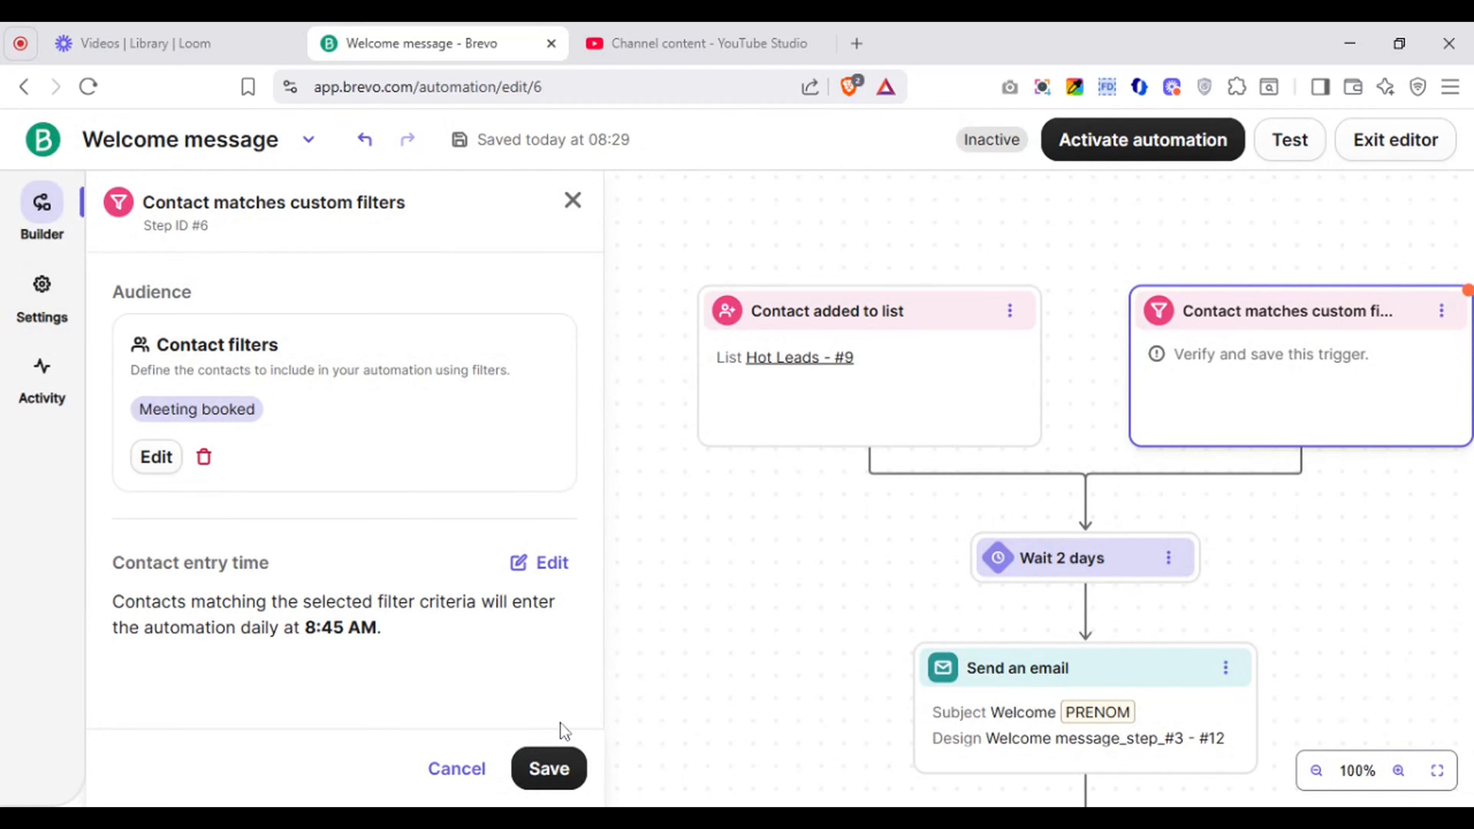
click(544, 774)
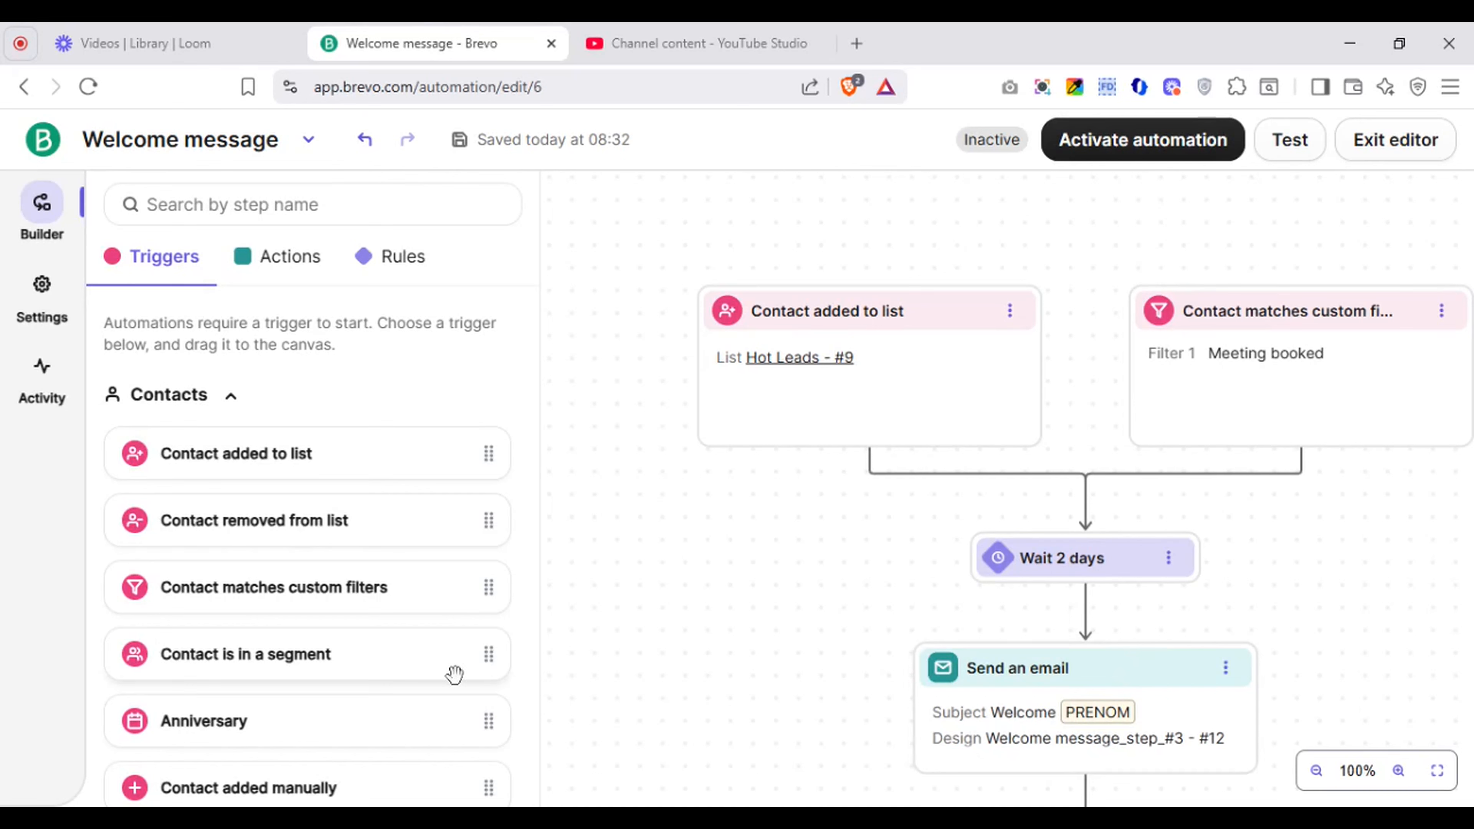
Step: Delete the Contact matches custom filters trigger from the automation
click(1444, 318)
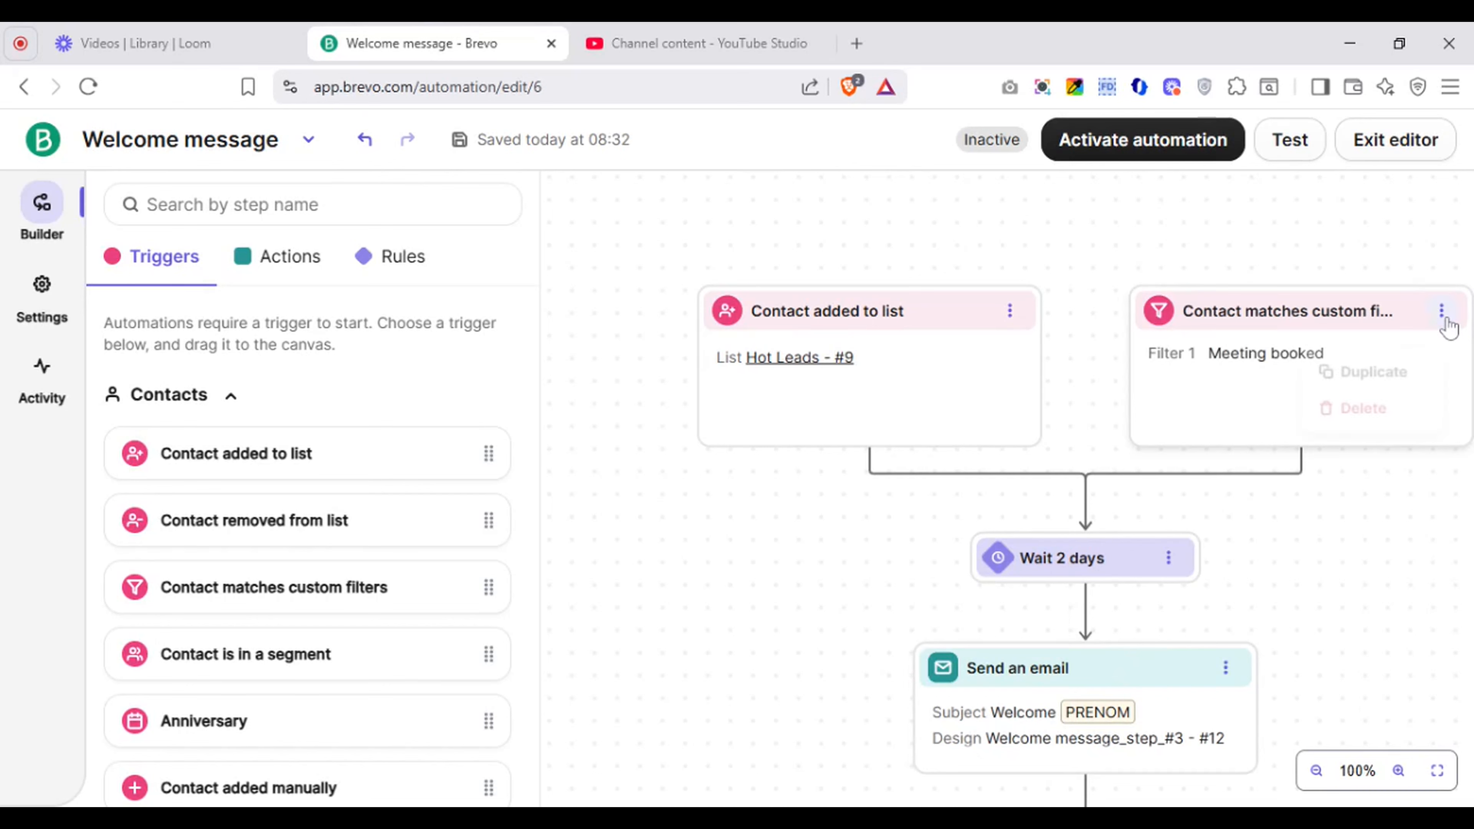
click(1361, 413)
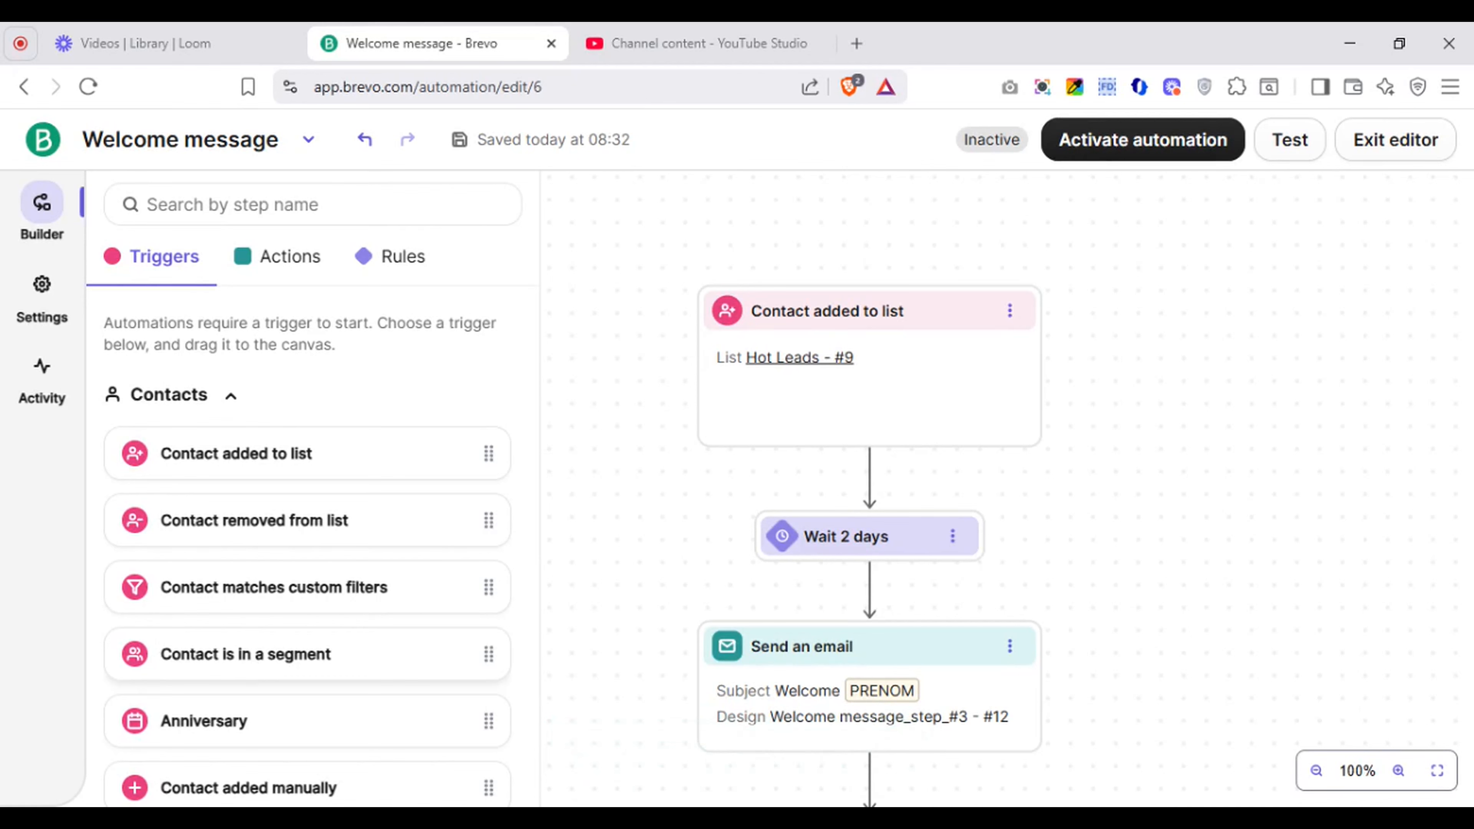
Step: Add a Contact is in a segment trigger and select the Subscribed Lead segment from My segments
drag(249, 667, 1305, 362)
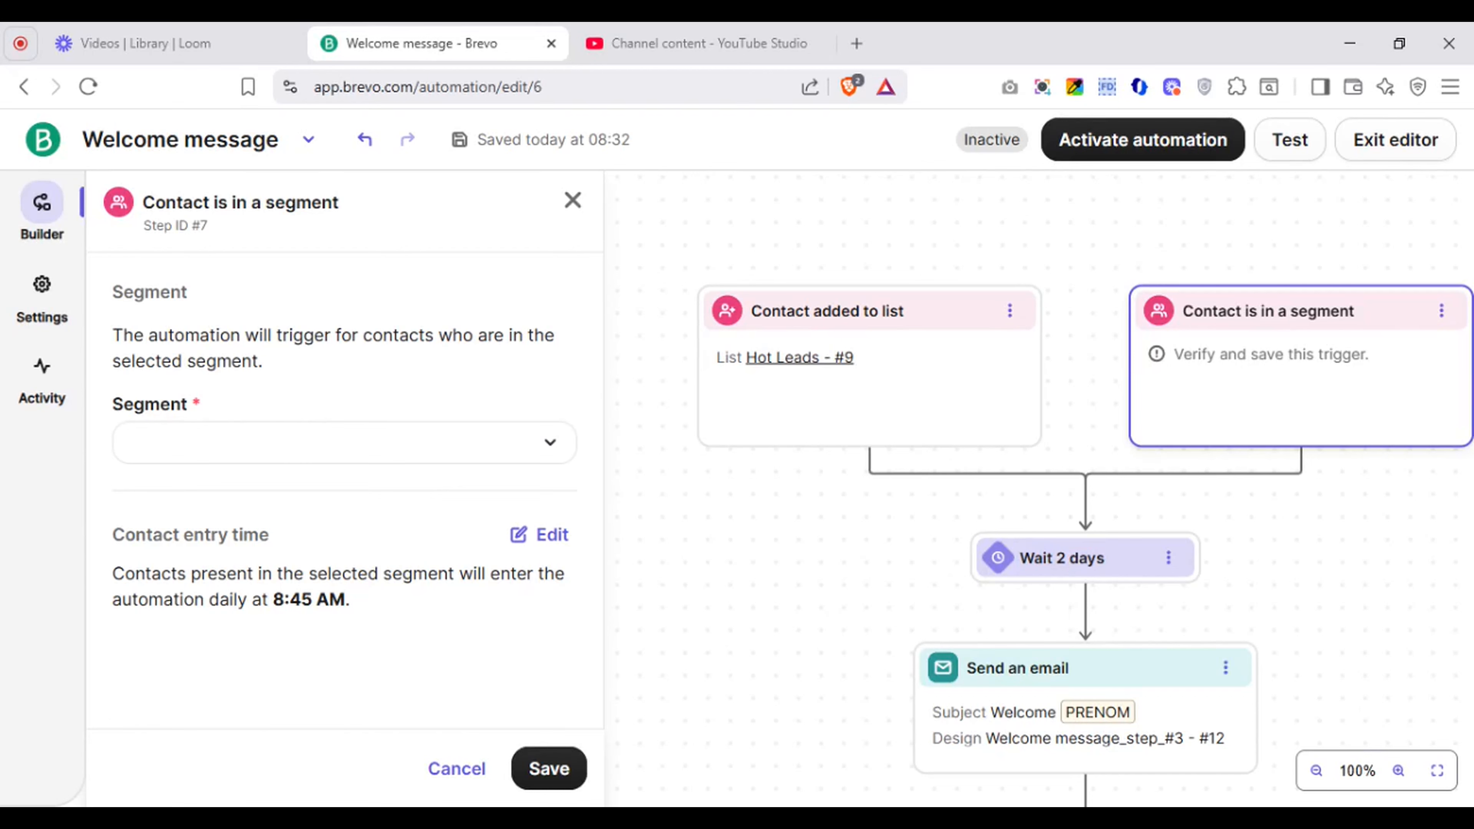
click(512, 457)
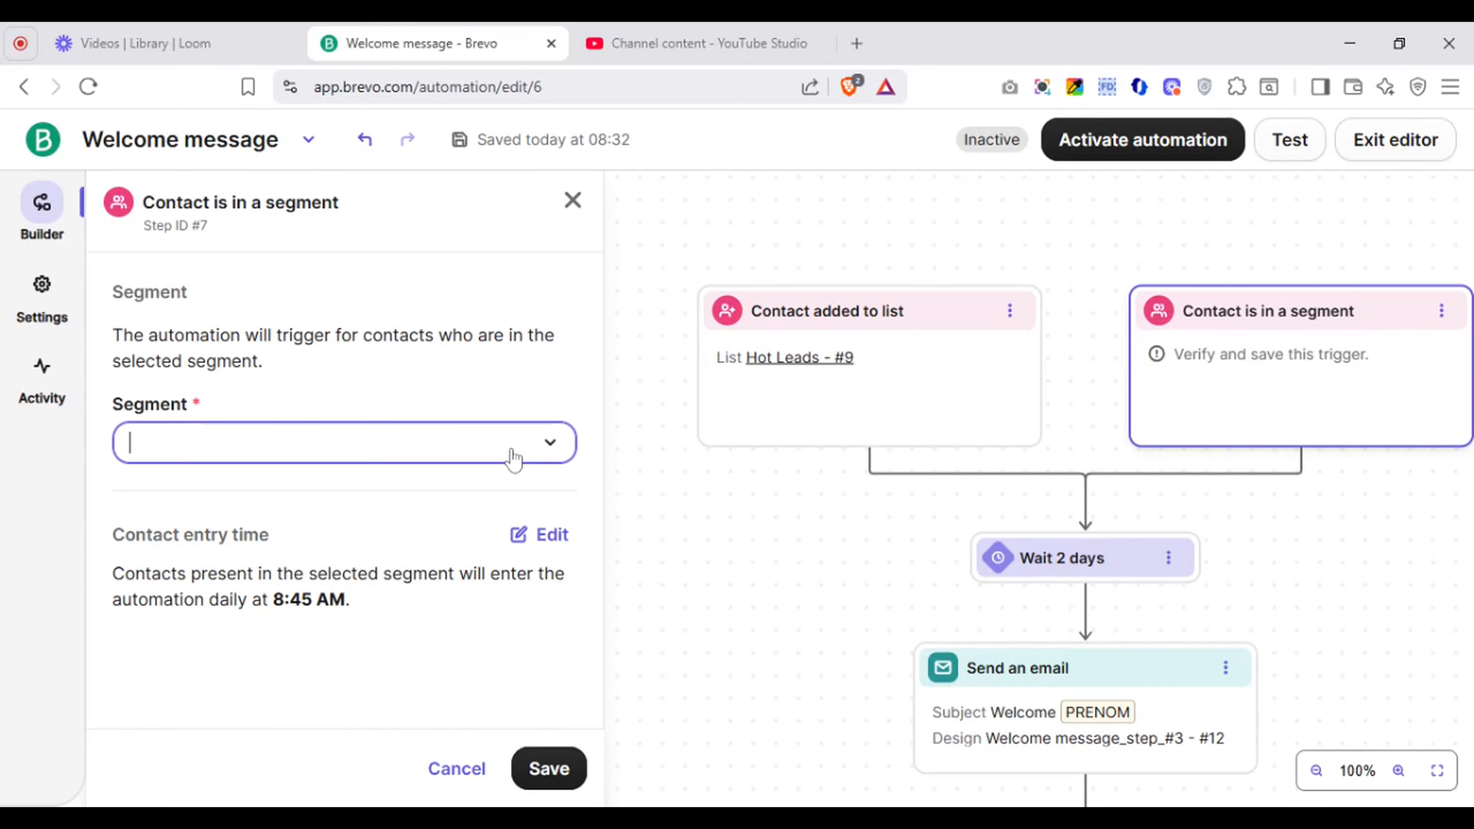
click(425, 503)
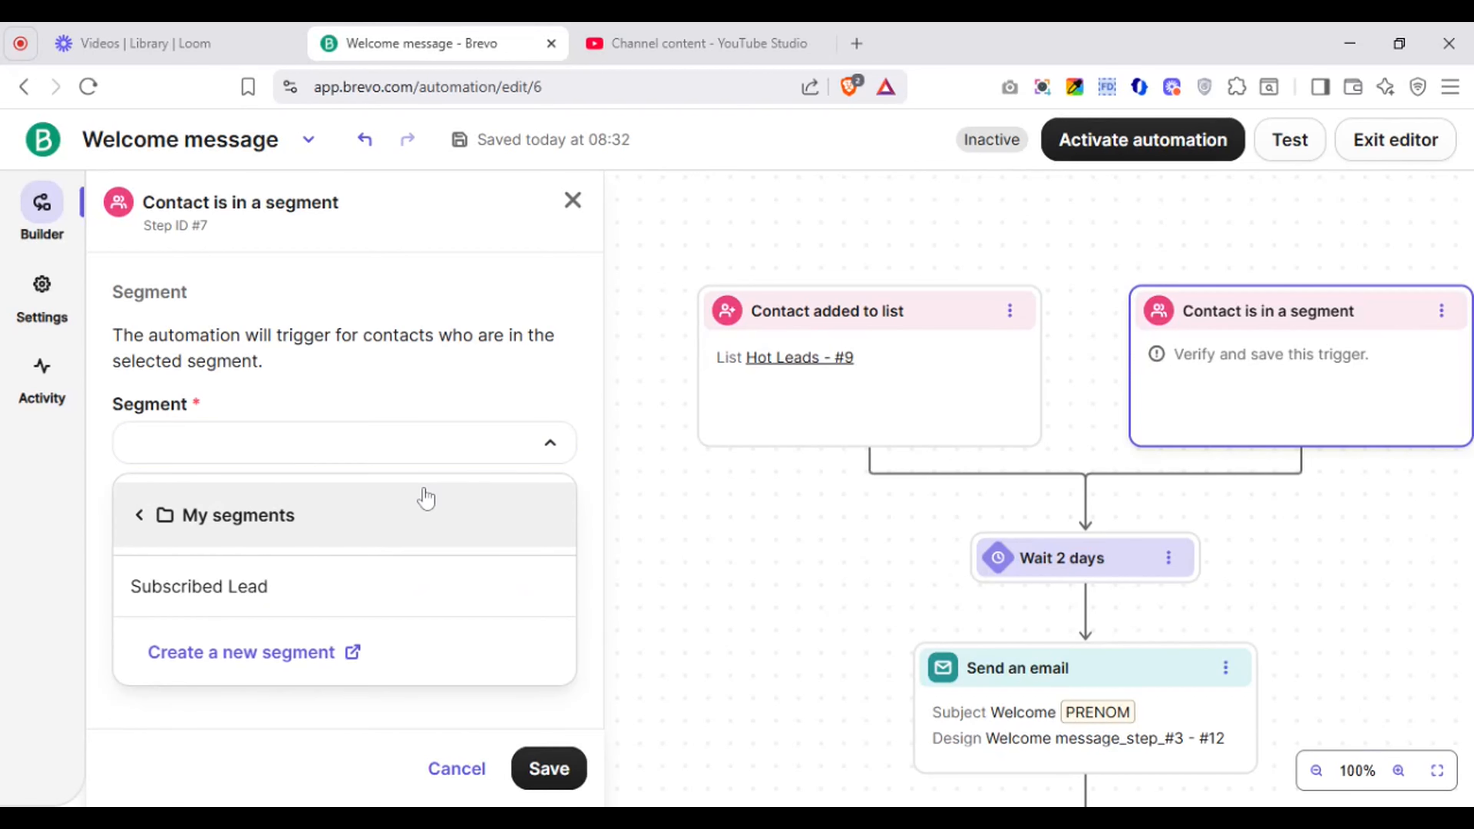
click(342, 607)
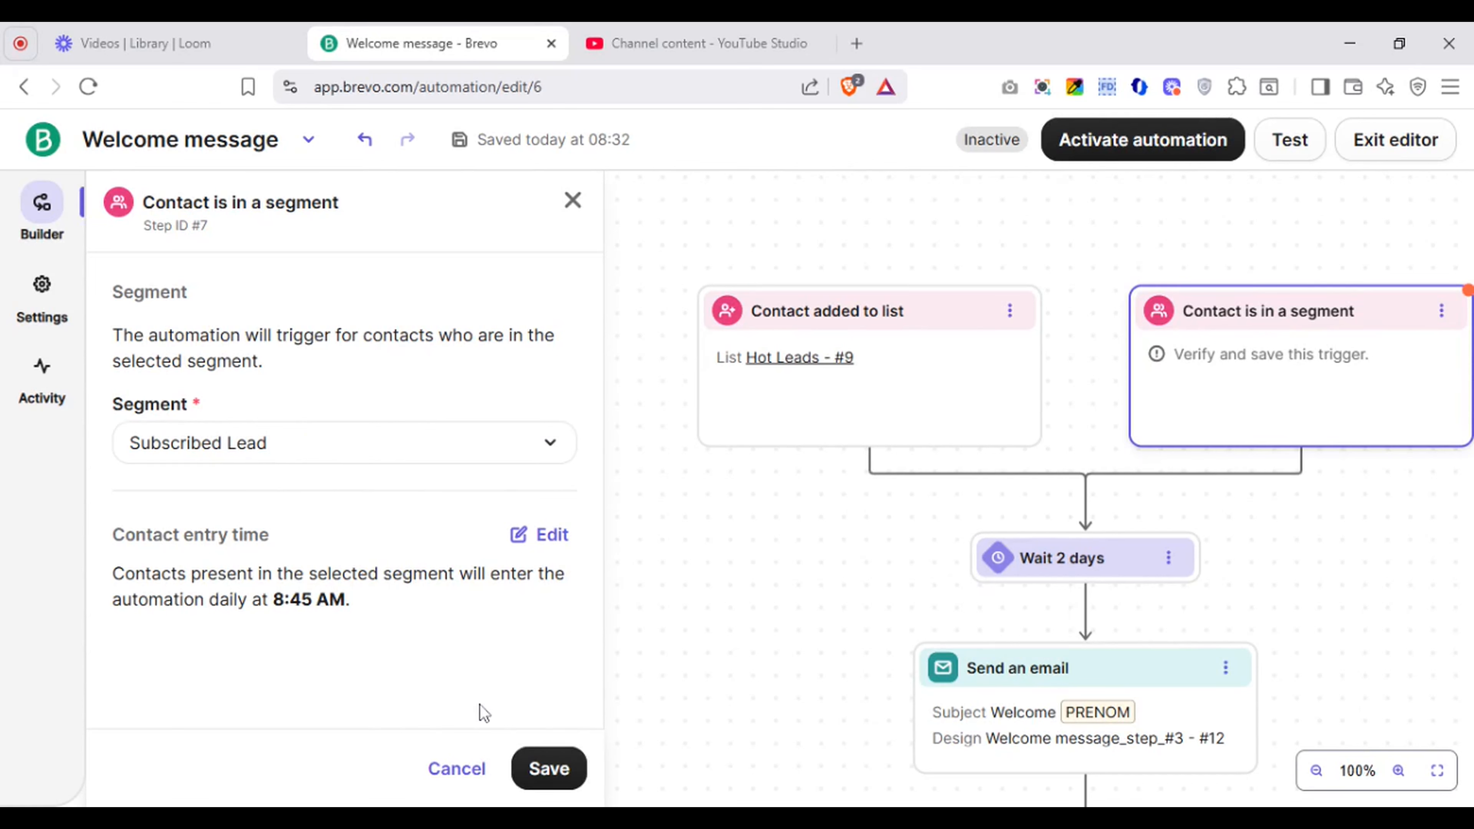
Step: Save the Contact is in a segment trigger and delete it from the automation
click(552, 769)
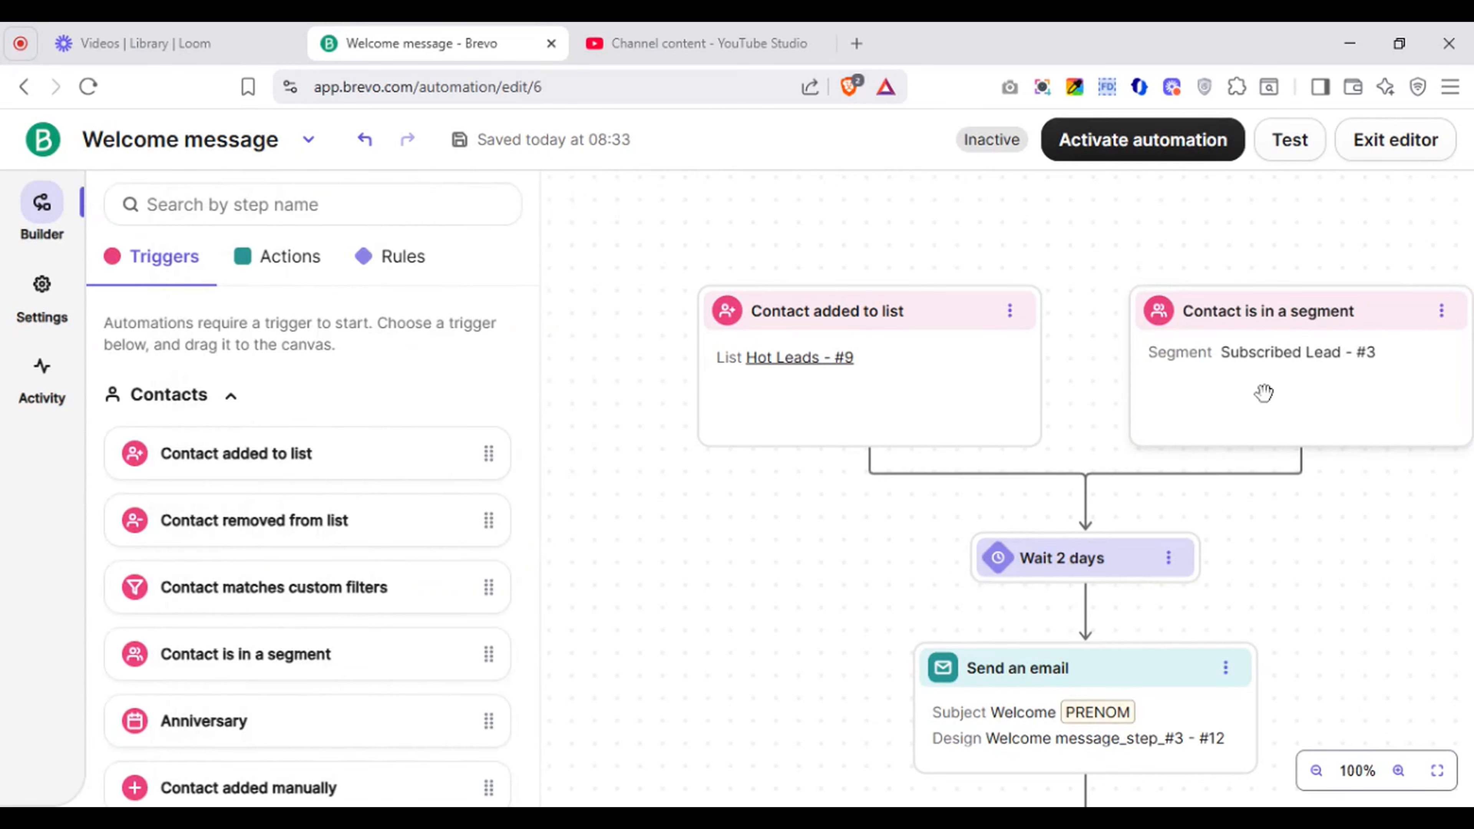
click(1455, 321)
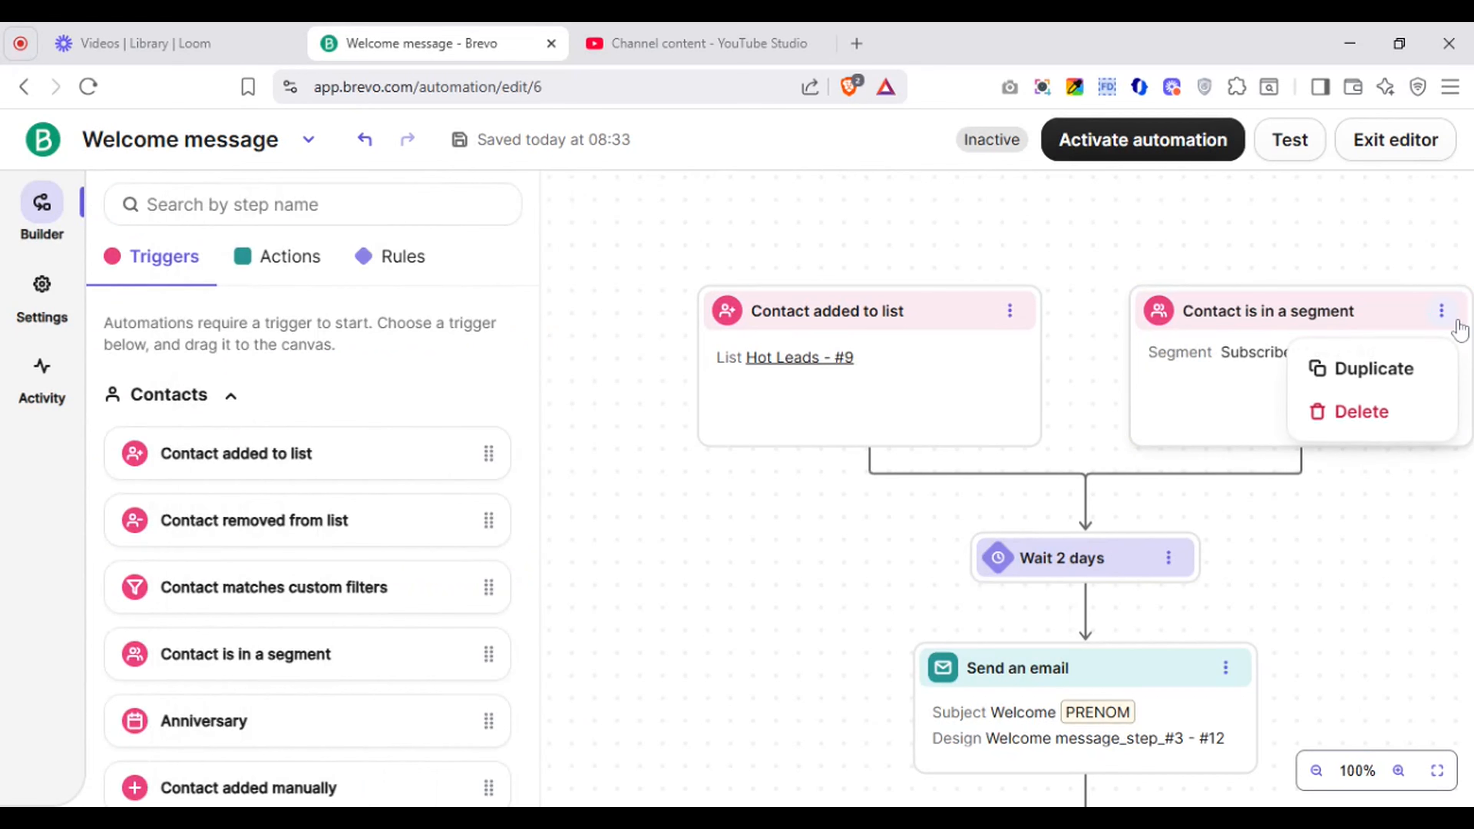
click(1360, 412)
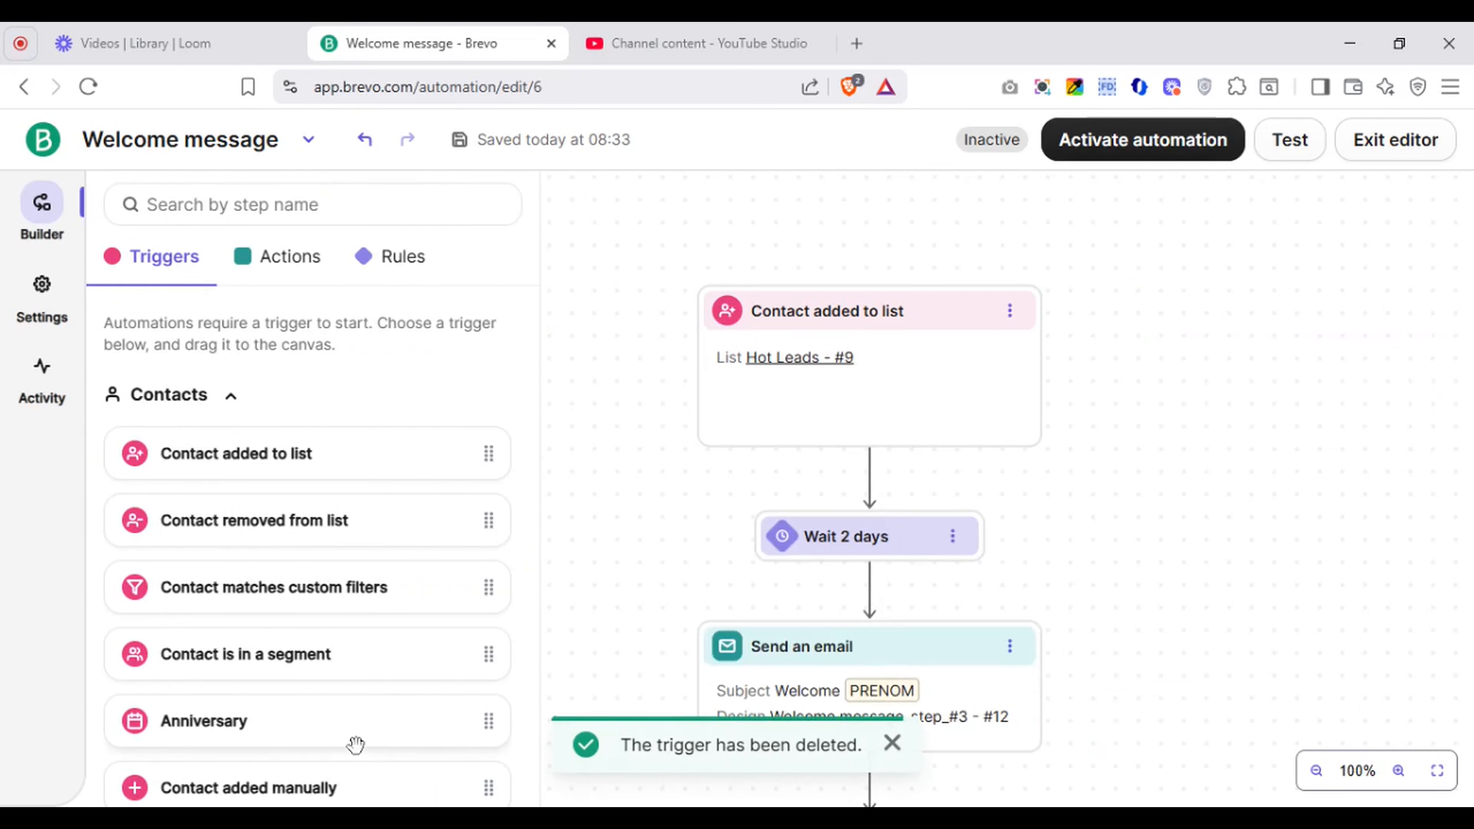
Step: Add an Anniversary trigger using the BIRTHDAYS date attribute with contacts entering on the same day, and save it
click(330, 728)
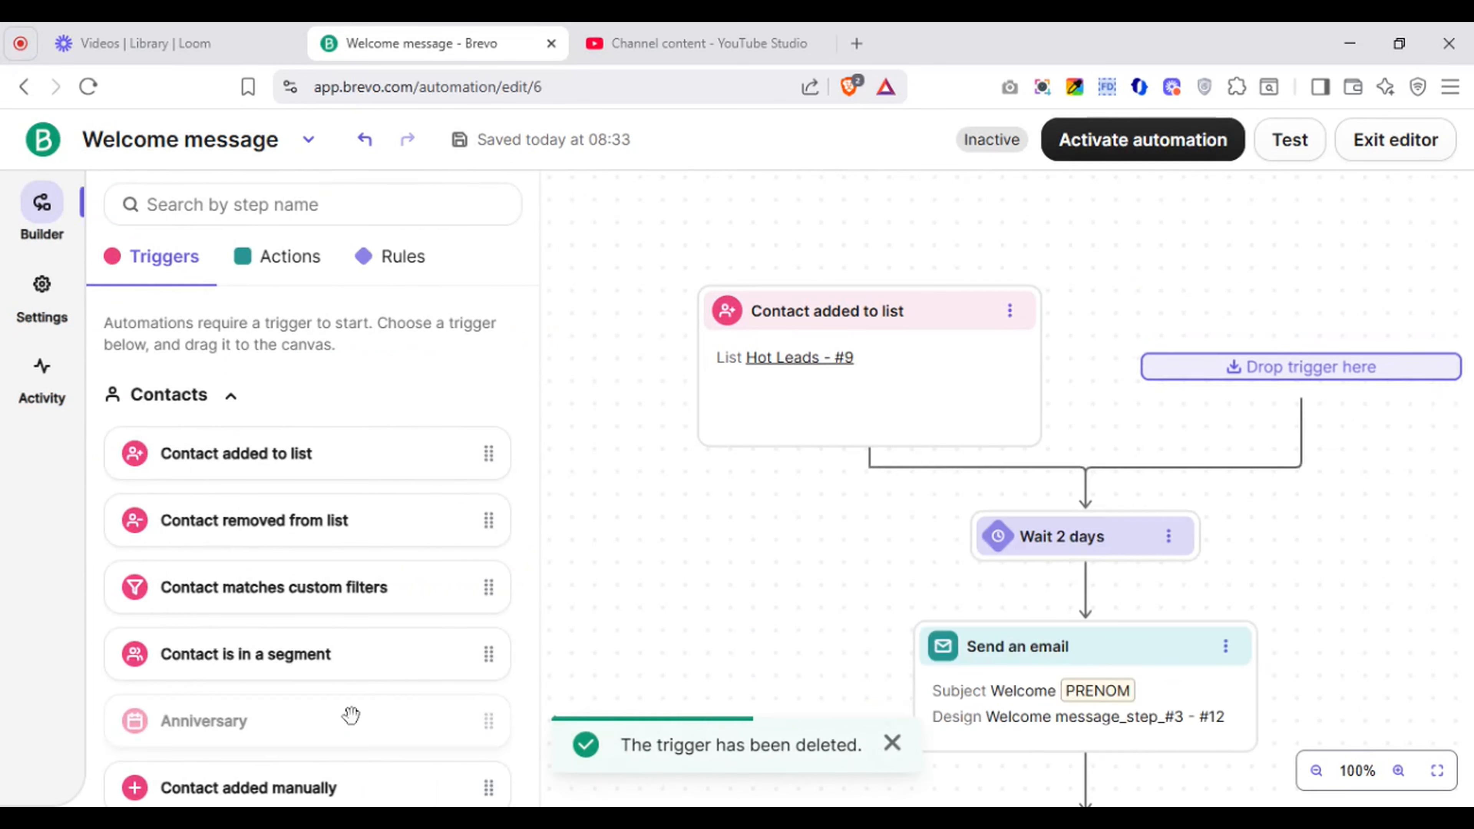
click(430, 518)
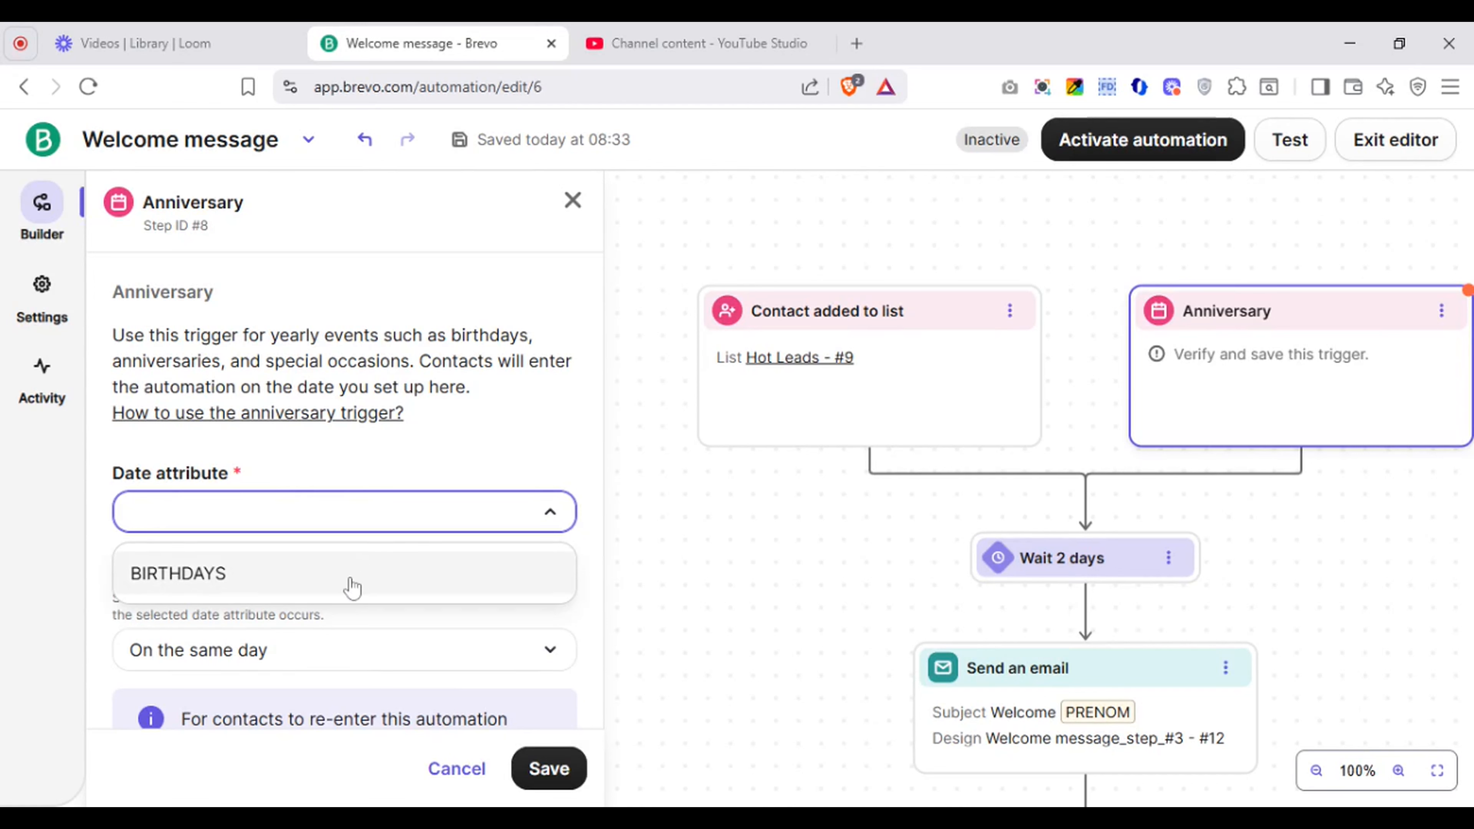
click(319, 593)
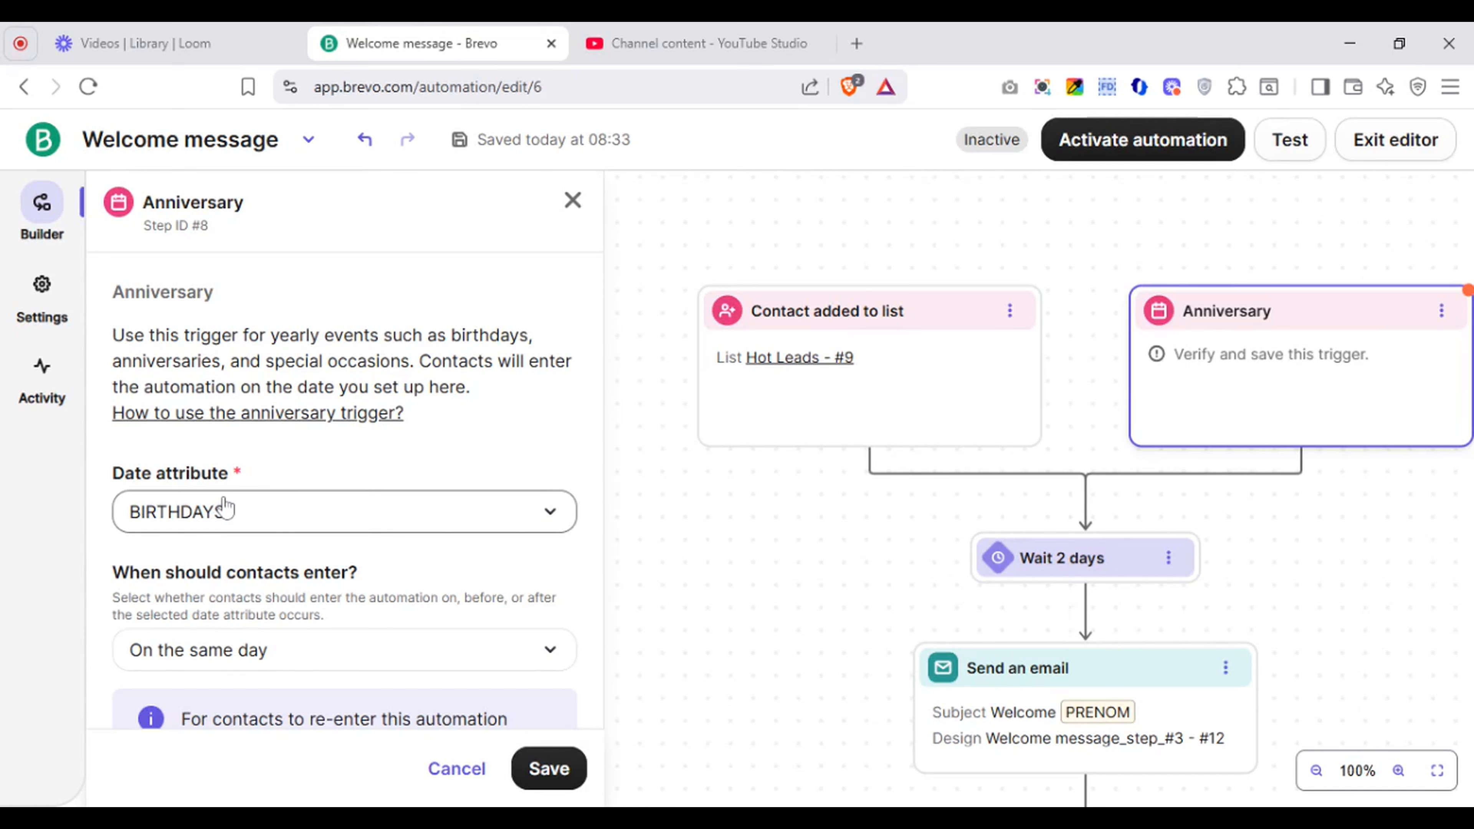
click(441, 654)
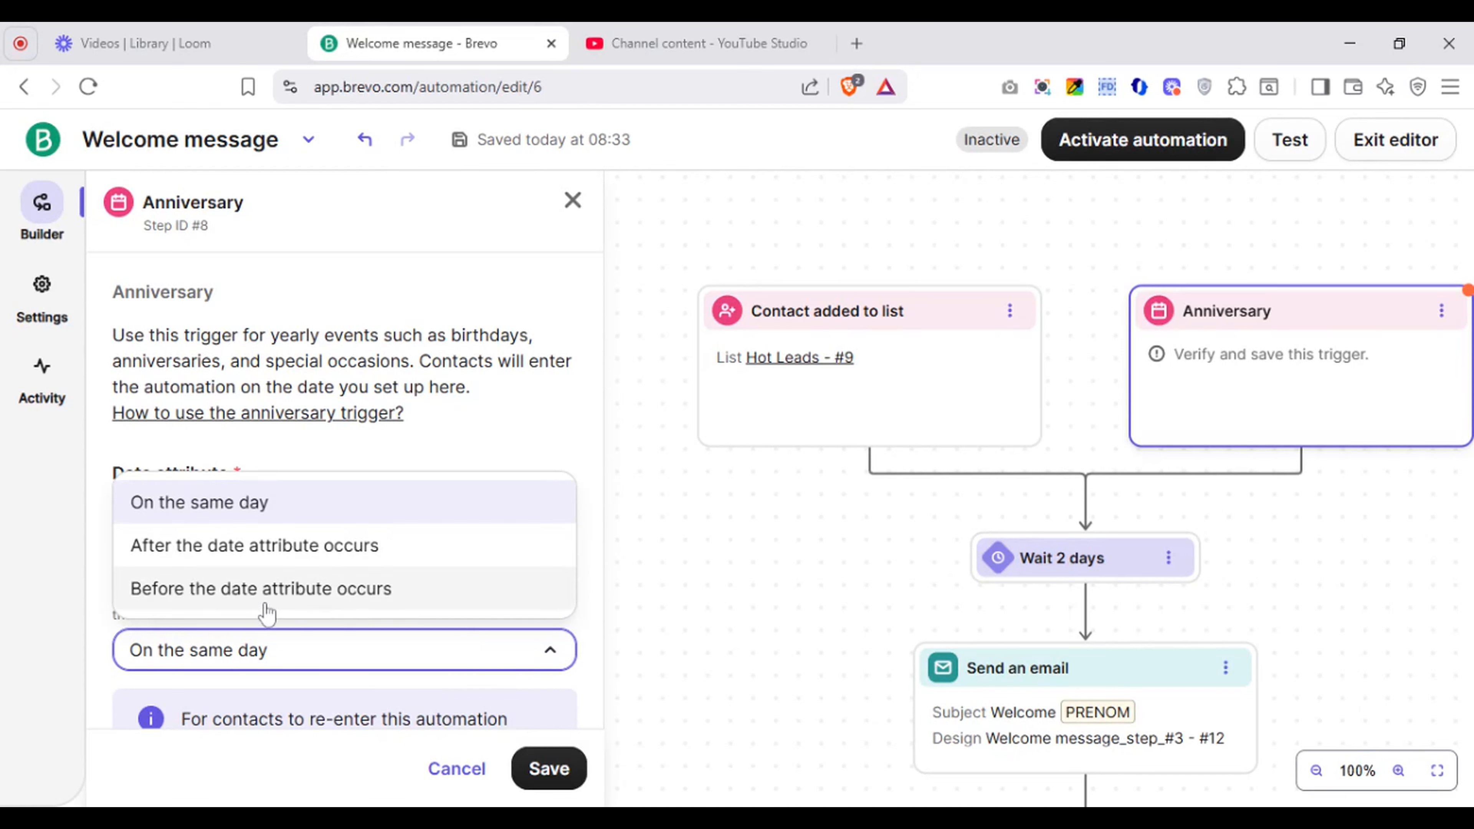
click(358, 516)
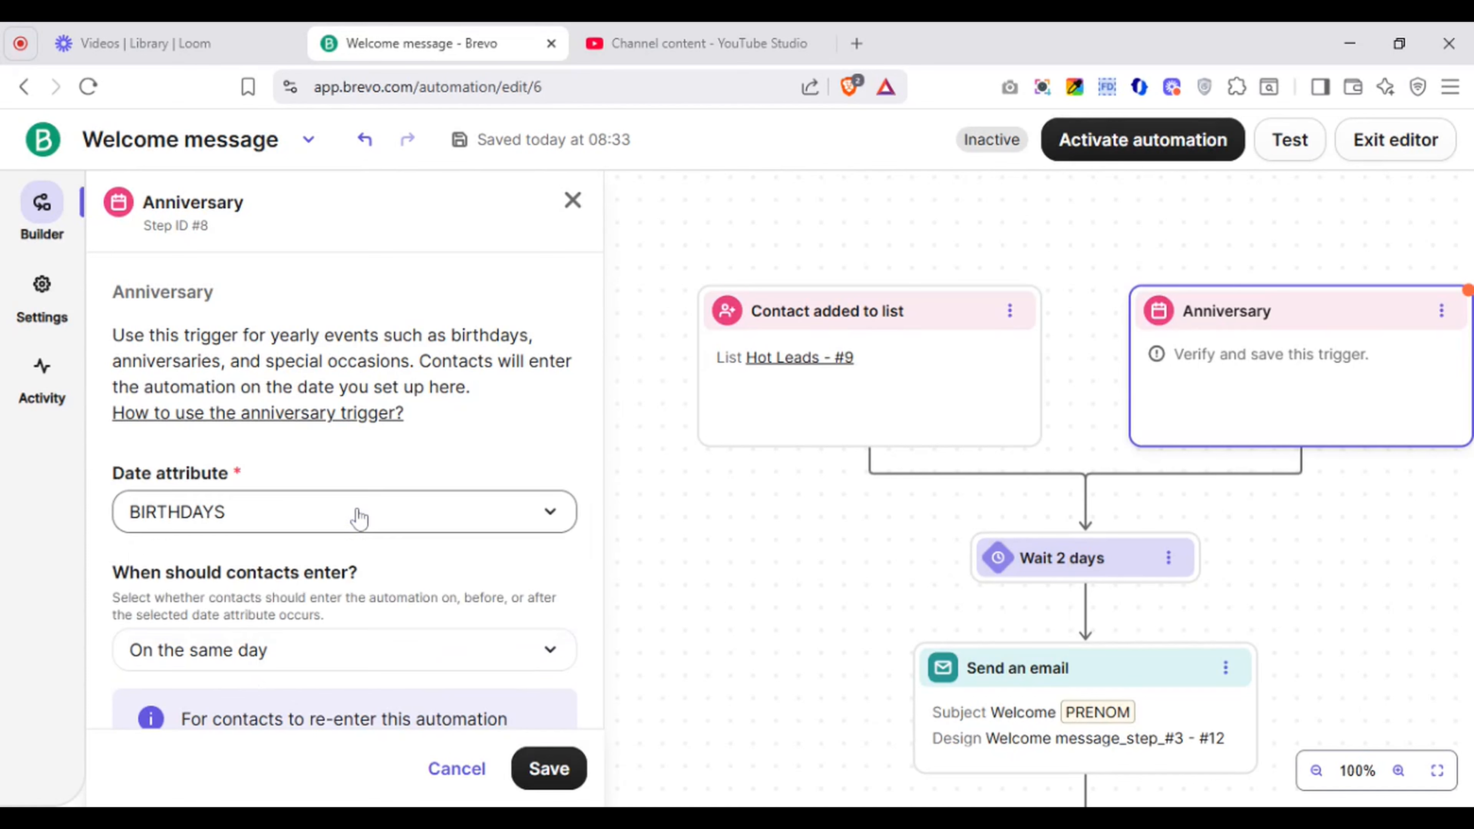
click(571, 772)
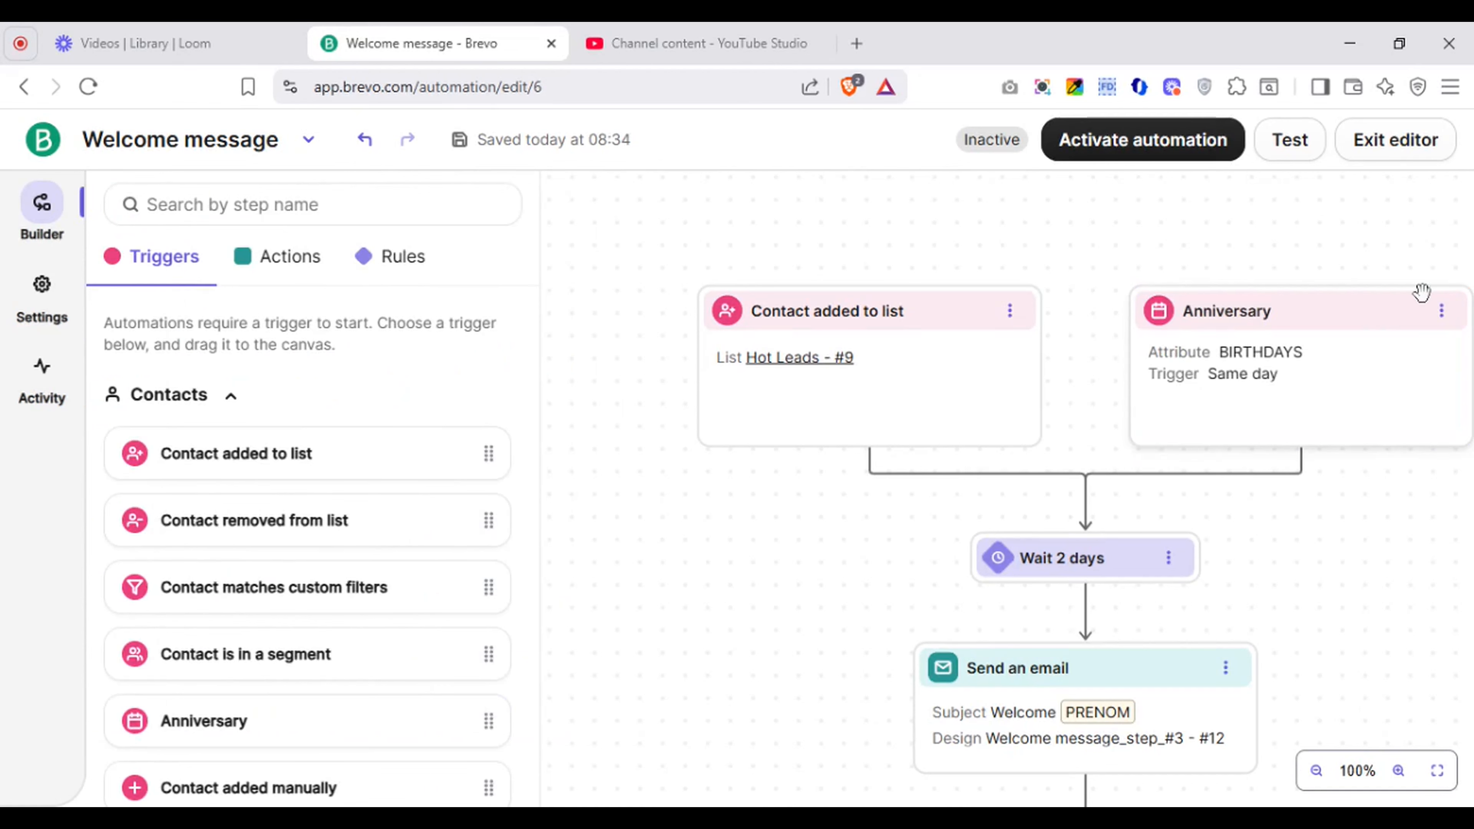
Step: Delete the Anniversary trigger from the automation
click(1451, 320)
click(1374, 427)
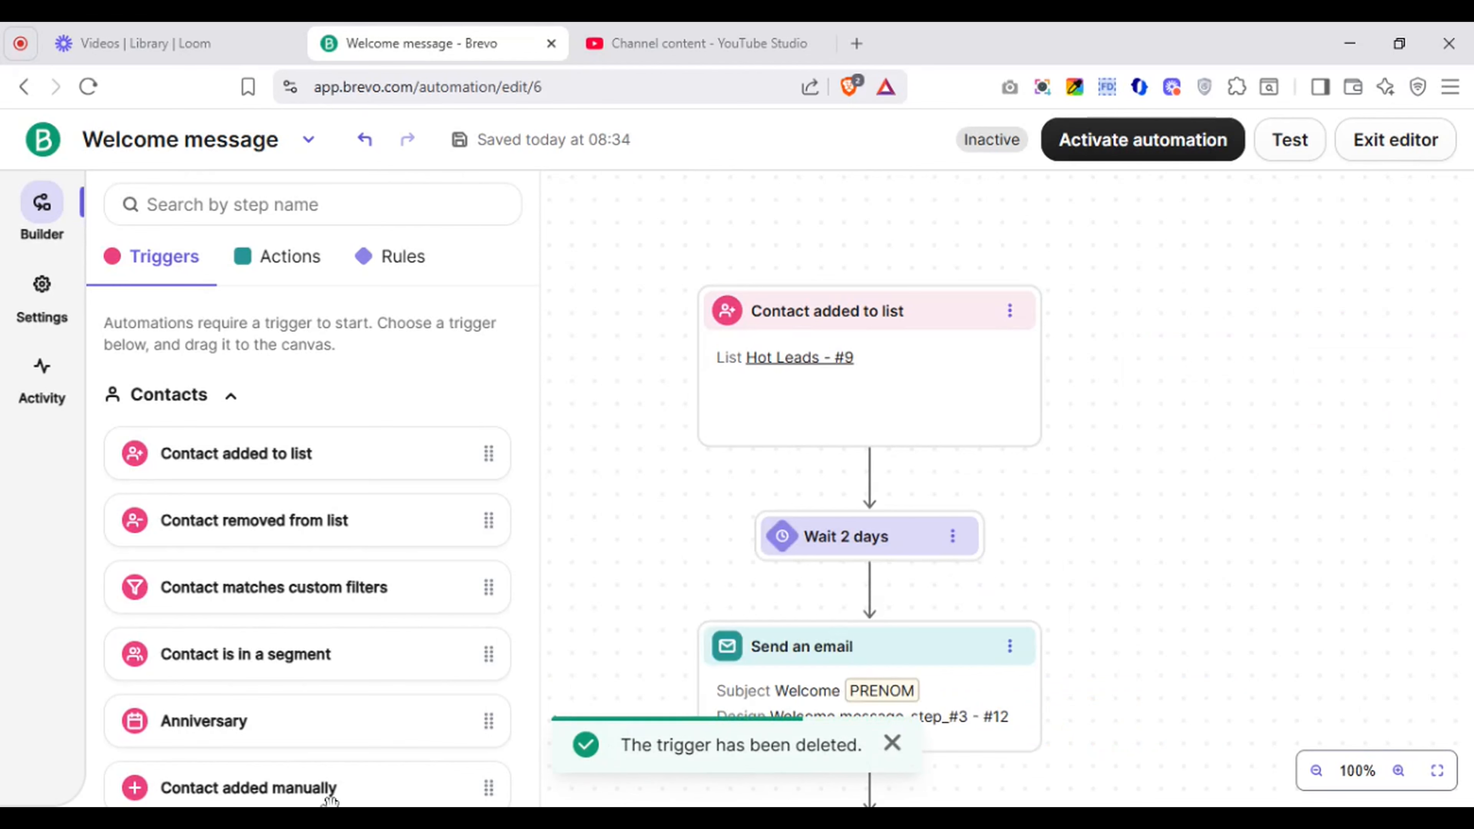
Step: Add a Contact added manually trigger, close its information, and delete the trigger from the automation
drag(247, 787, 1299, 337)
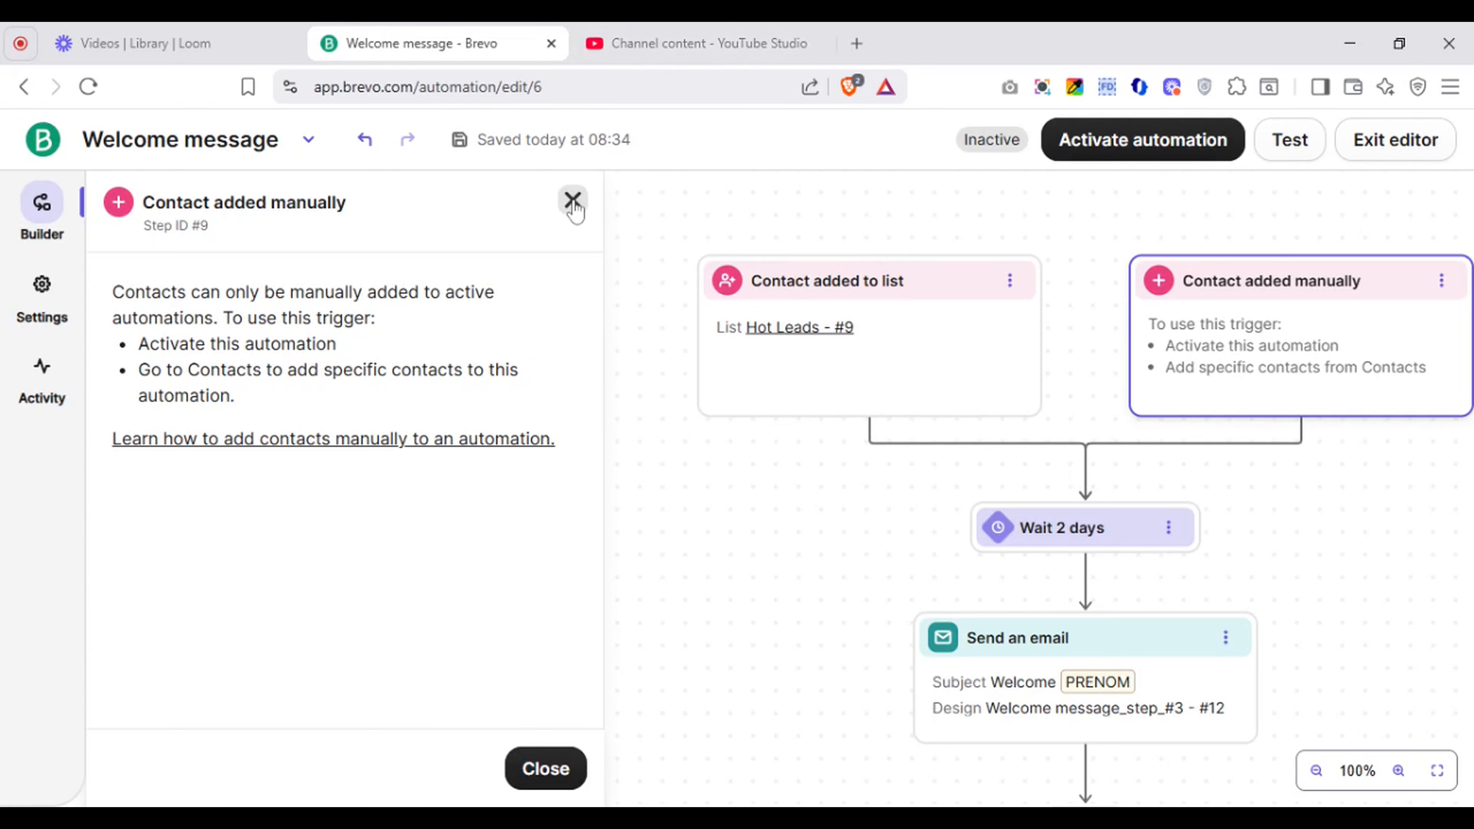
click(546, 768)
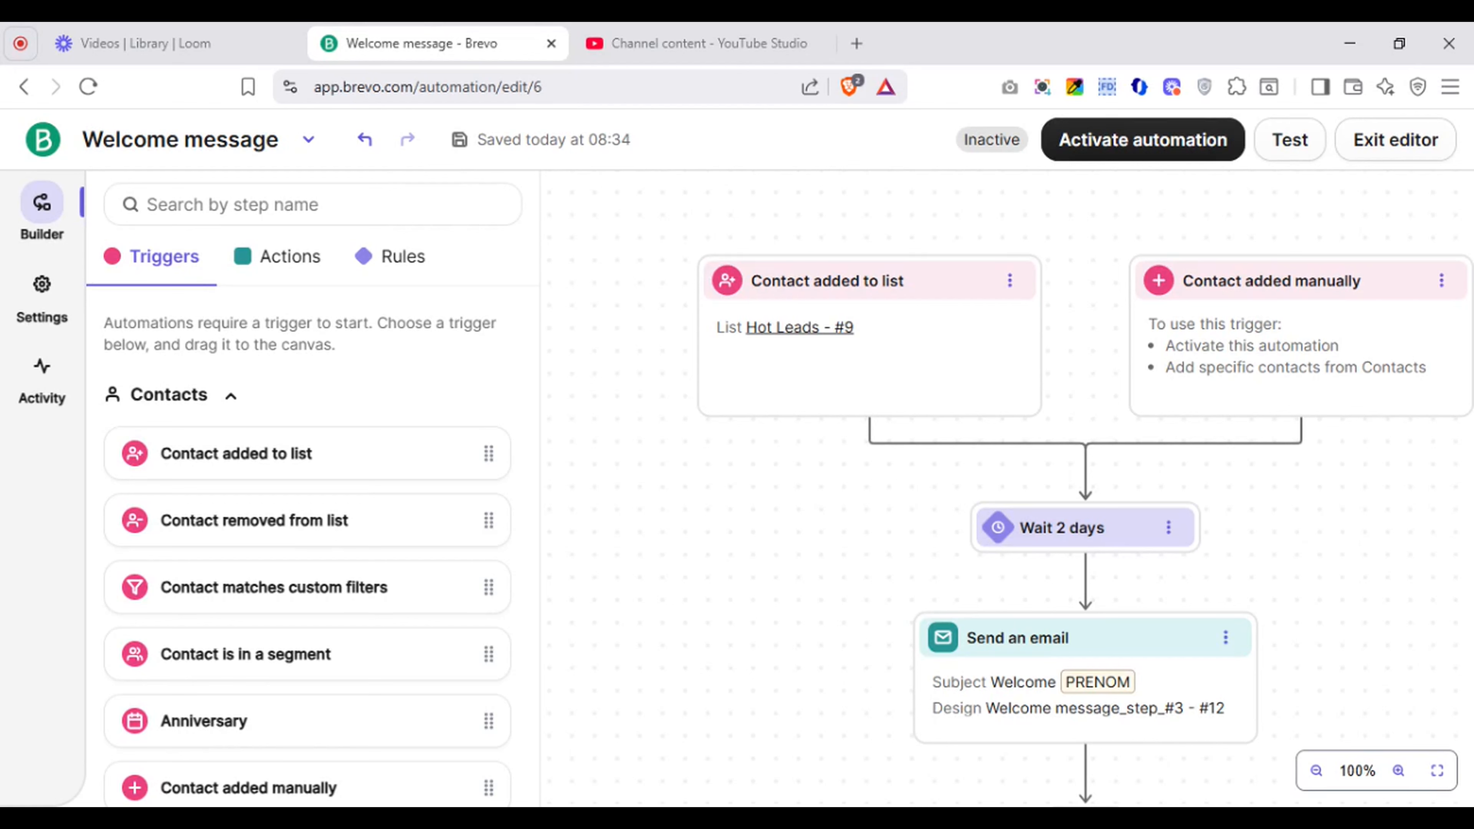
click(1442, 282)
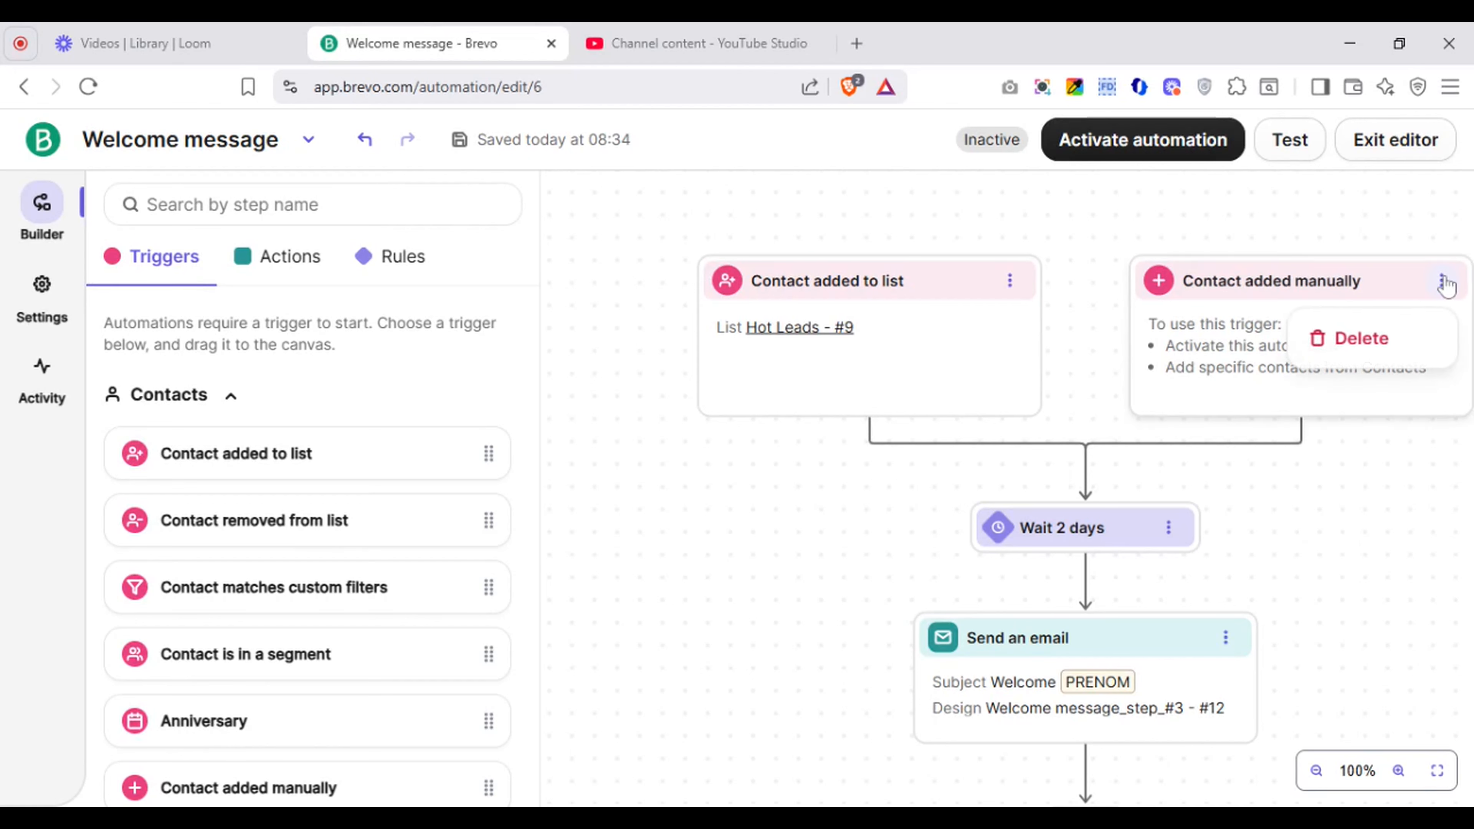
click(1357, 339)
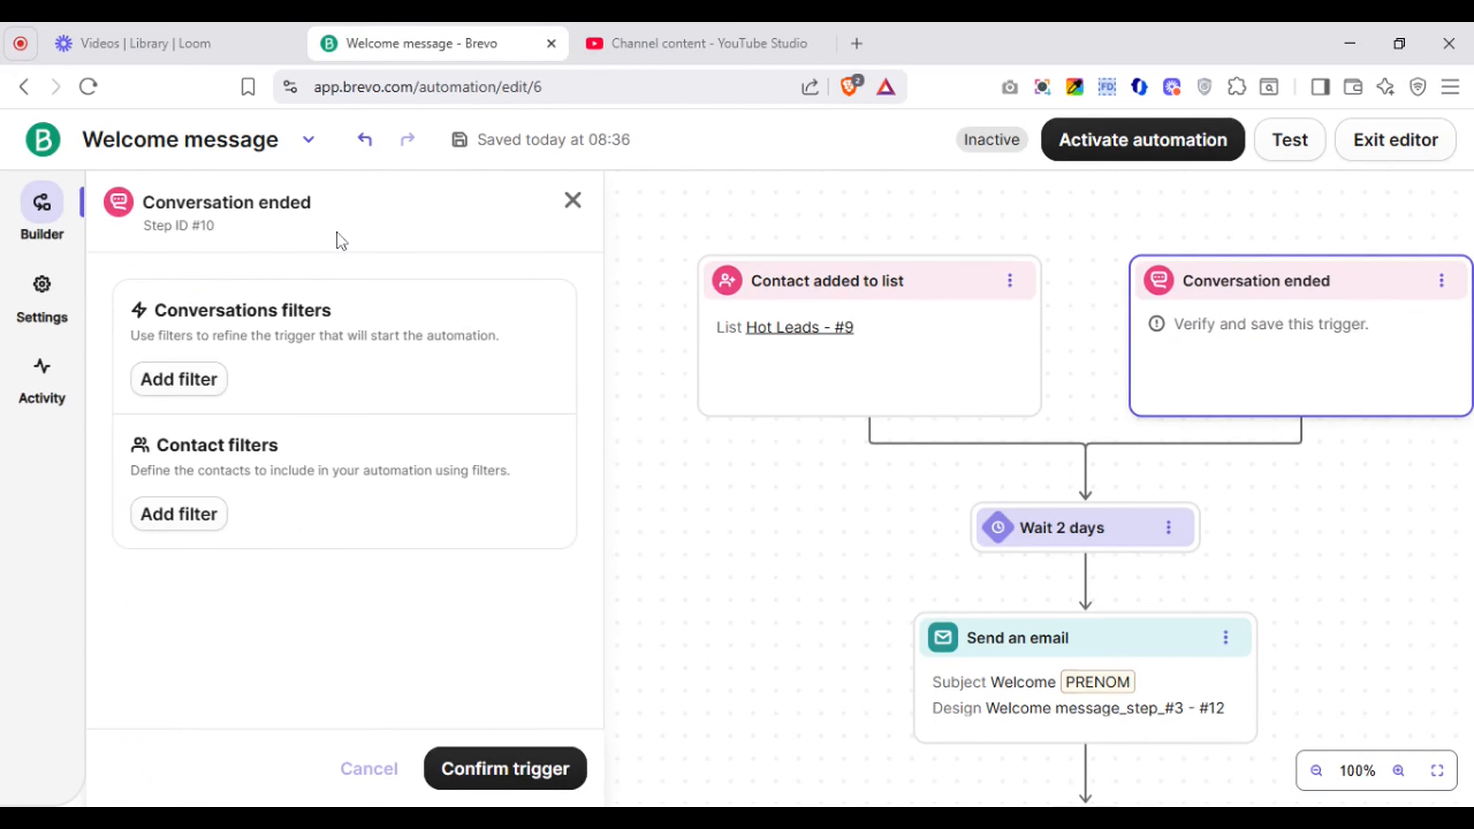
Step: Close the Conversation ended trigger's settings and remove that trigger from the automation
click(572, 201)
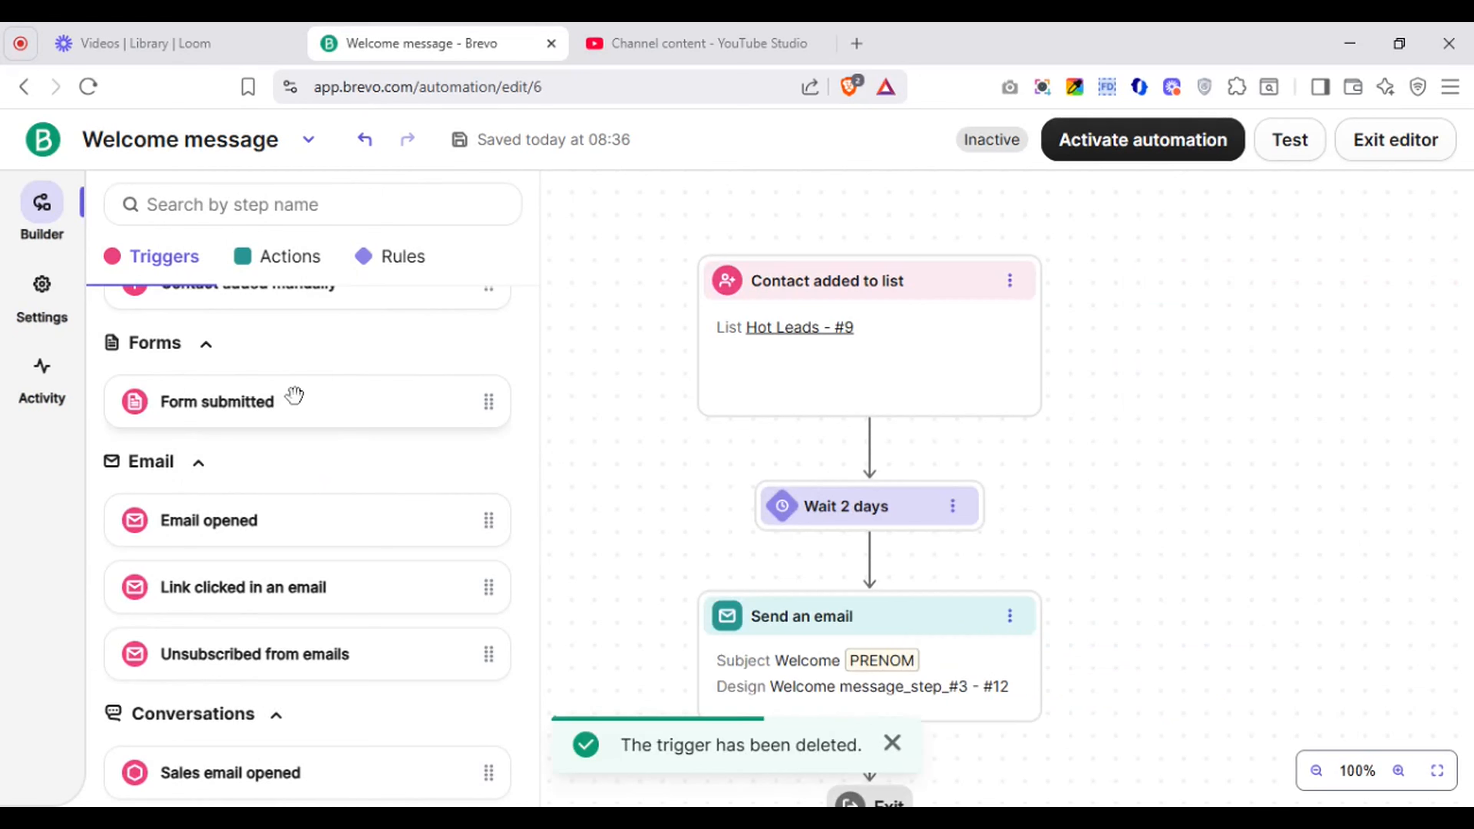
Step: Add a Form submitted trigger, look through the form folders including Sign-up, and cancel its setup without choosing a form
click(295, 403)
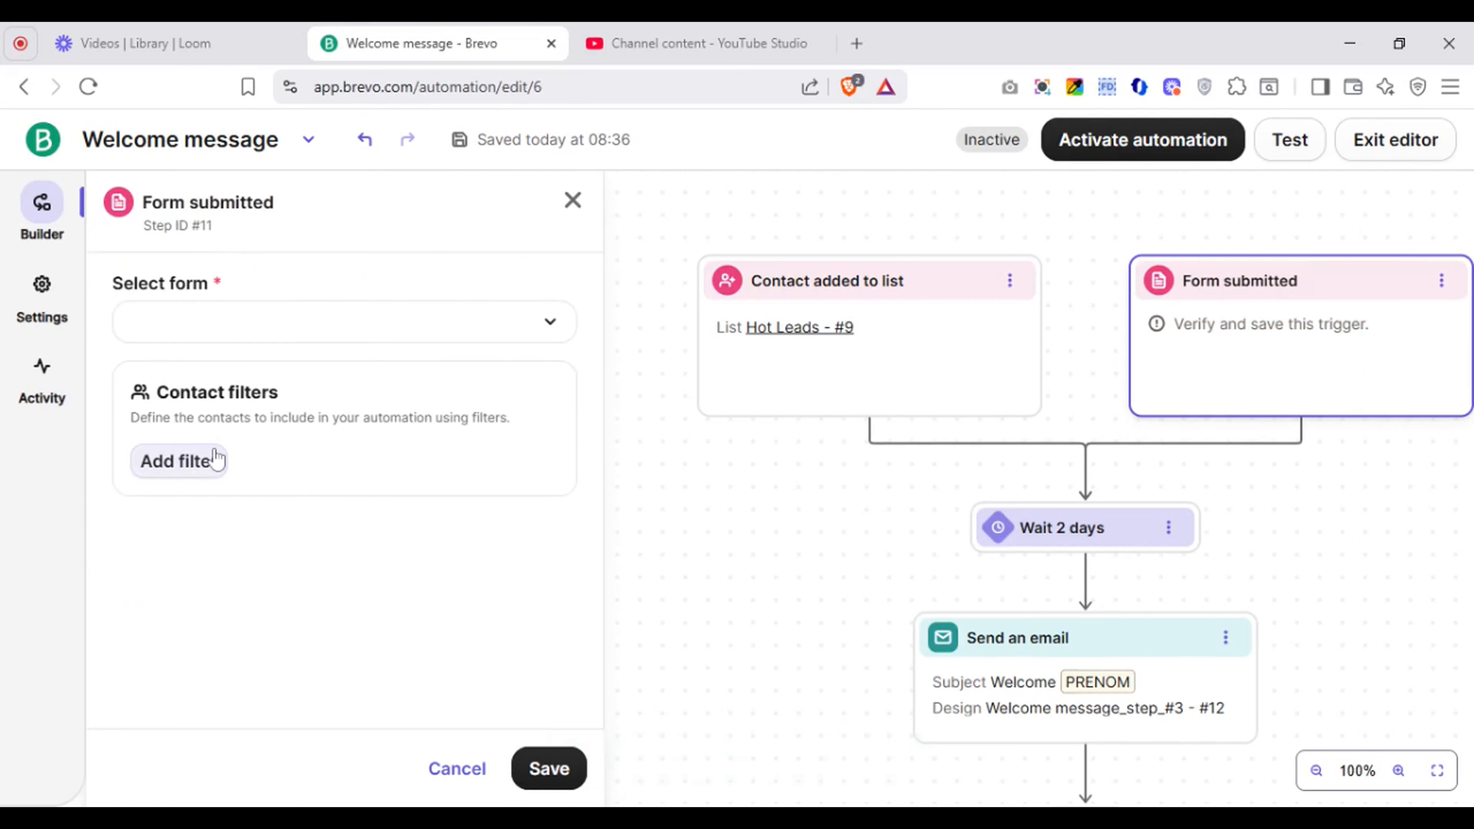
click(326, 320)
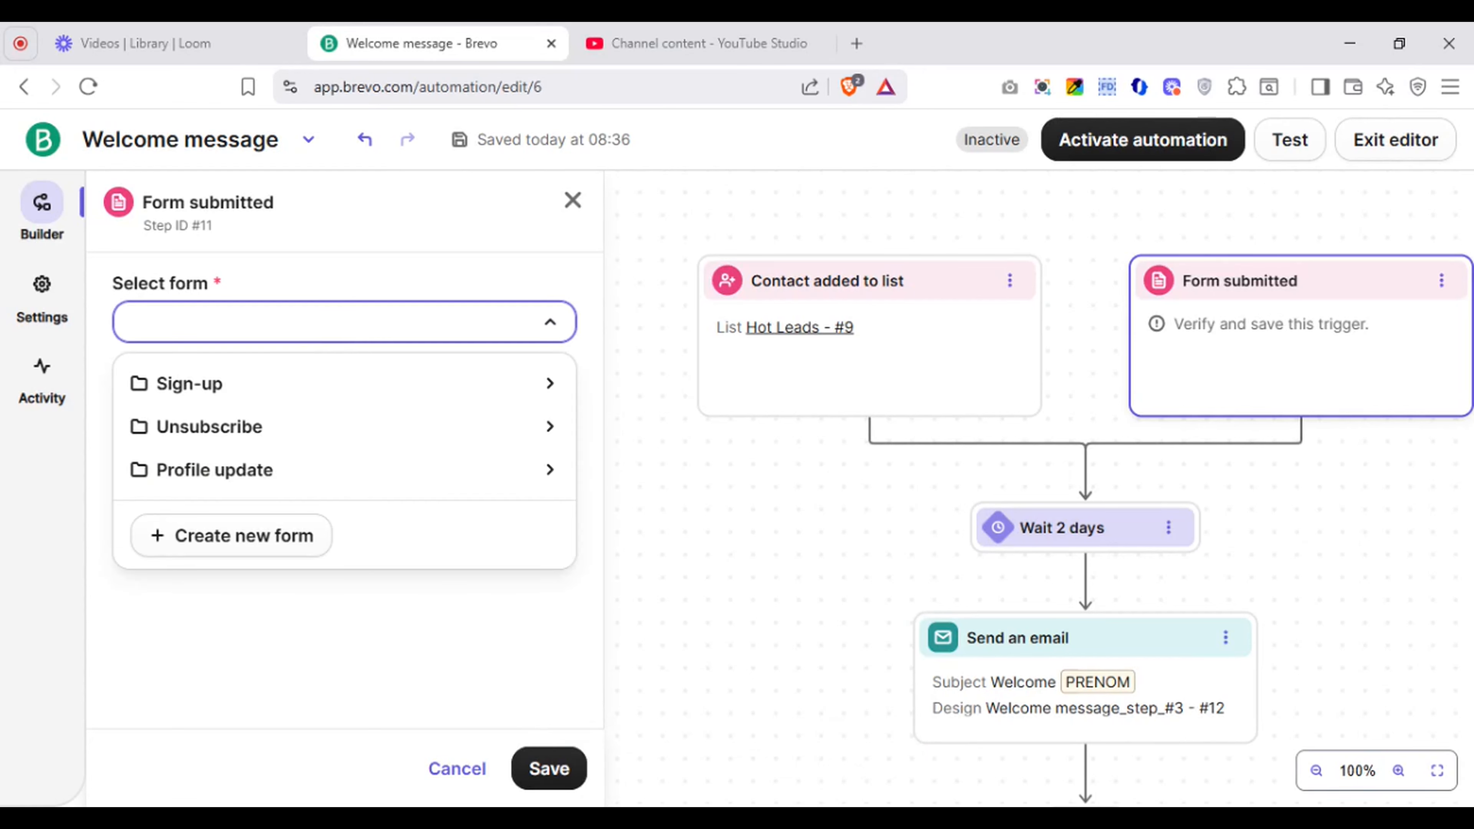
click(210, 698)
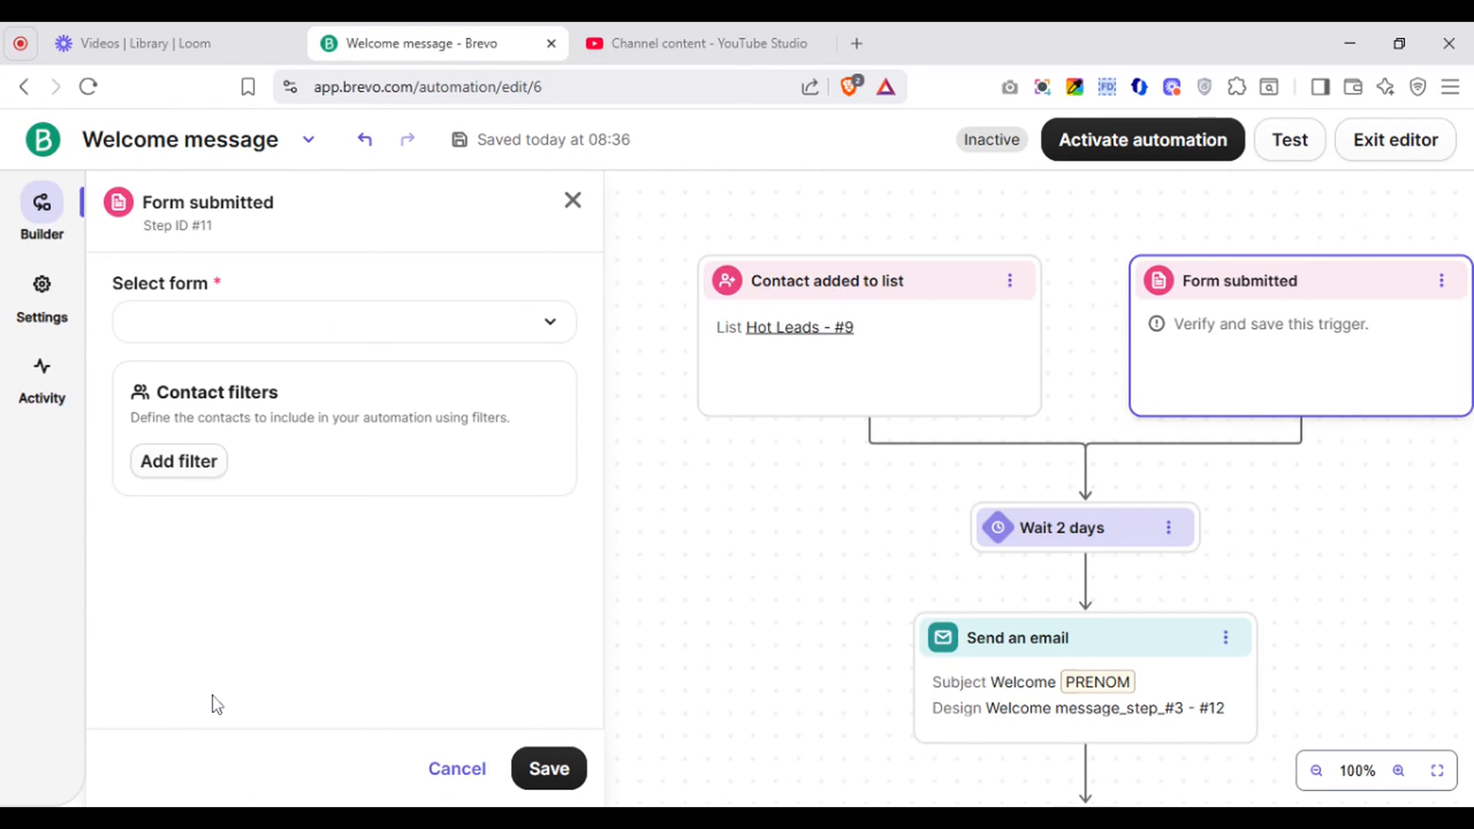
click(301, 337)
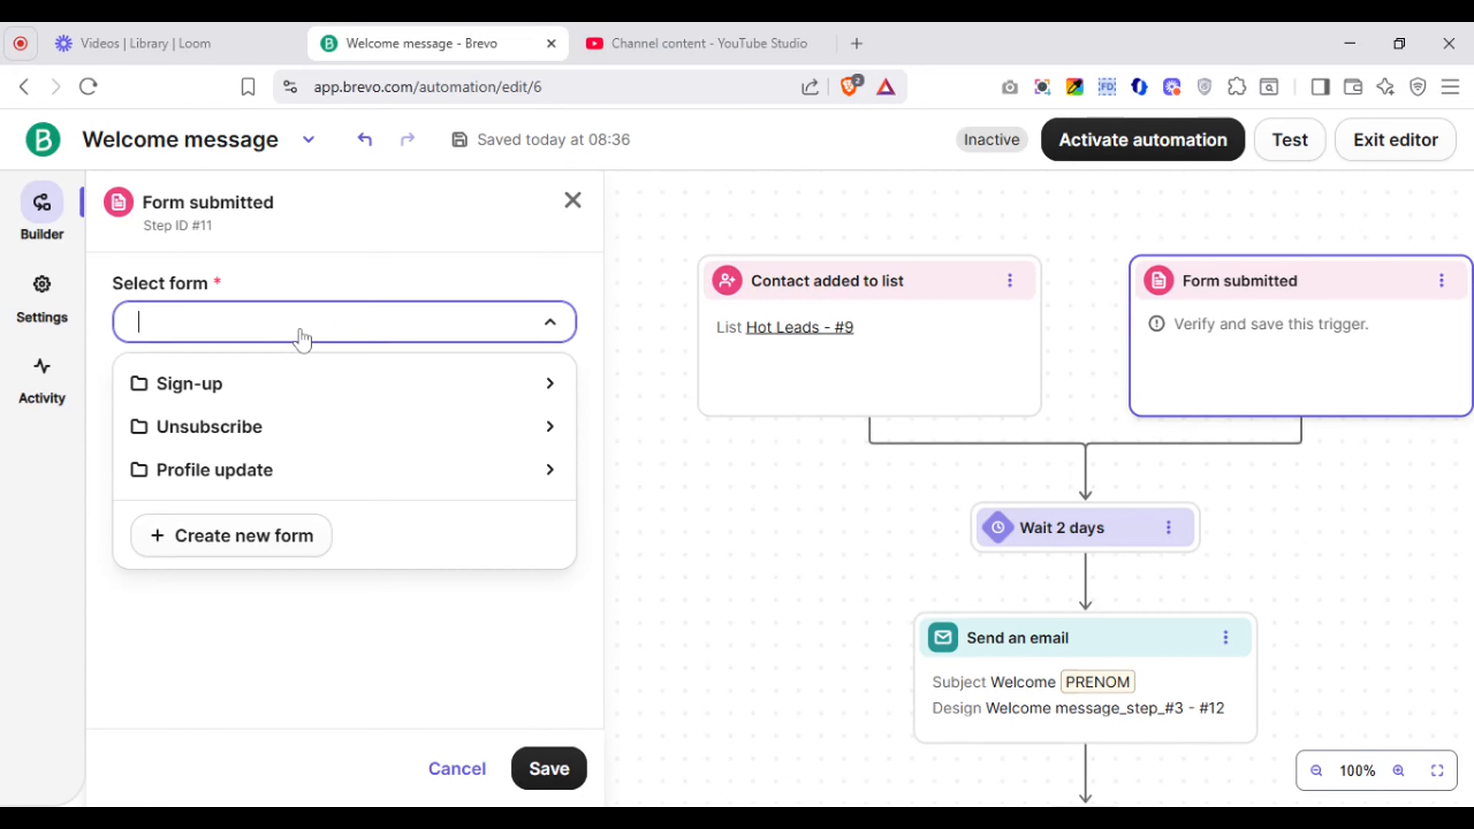
click(267, 401)
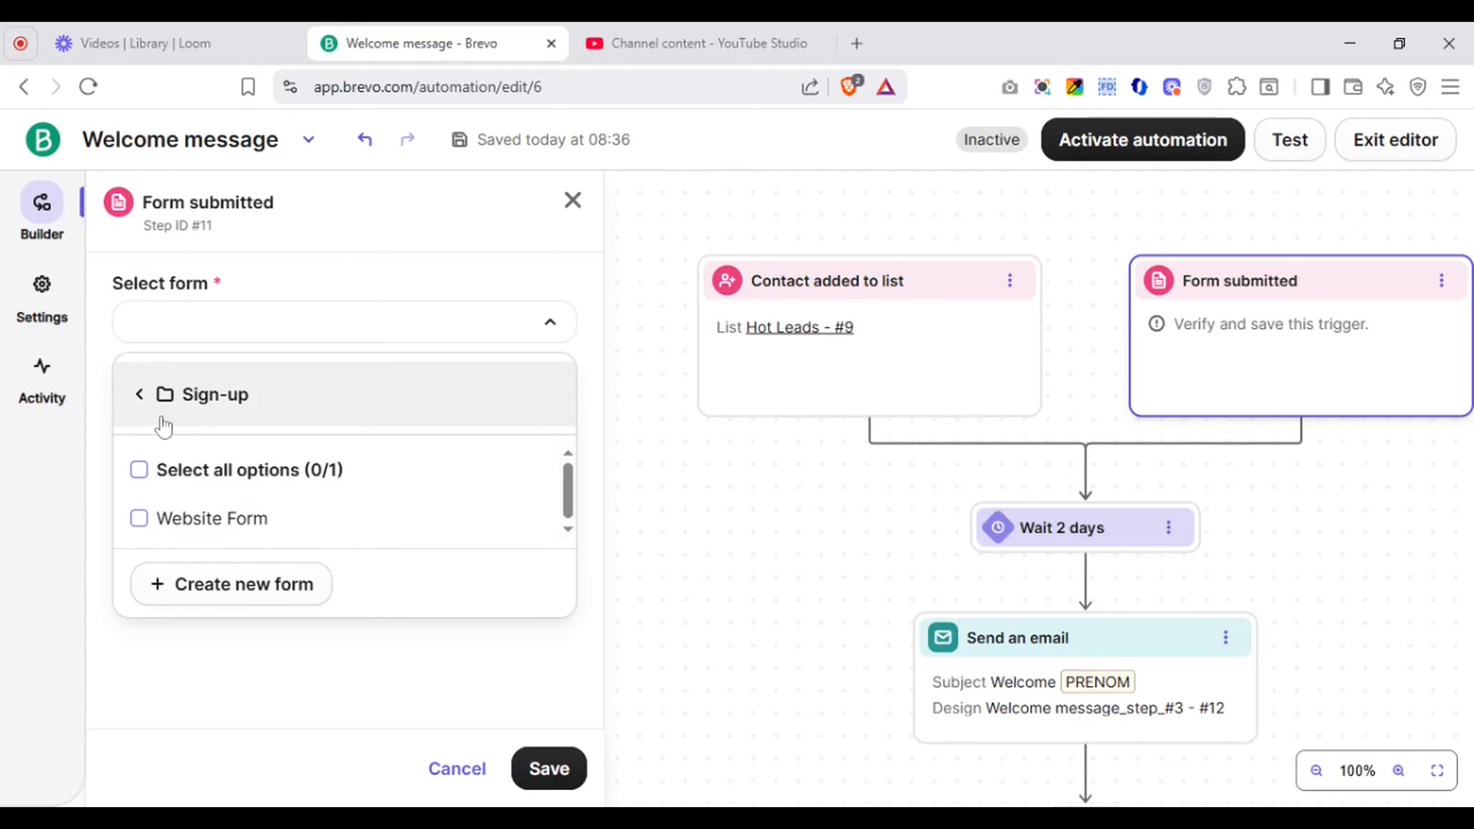
click(143, 408)
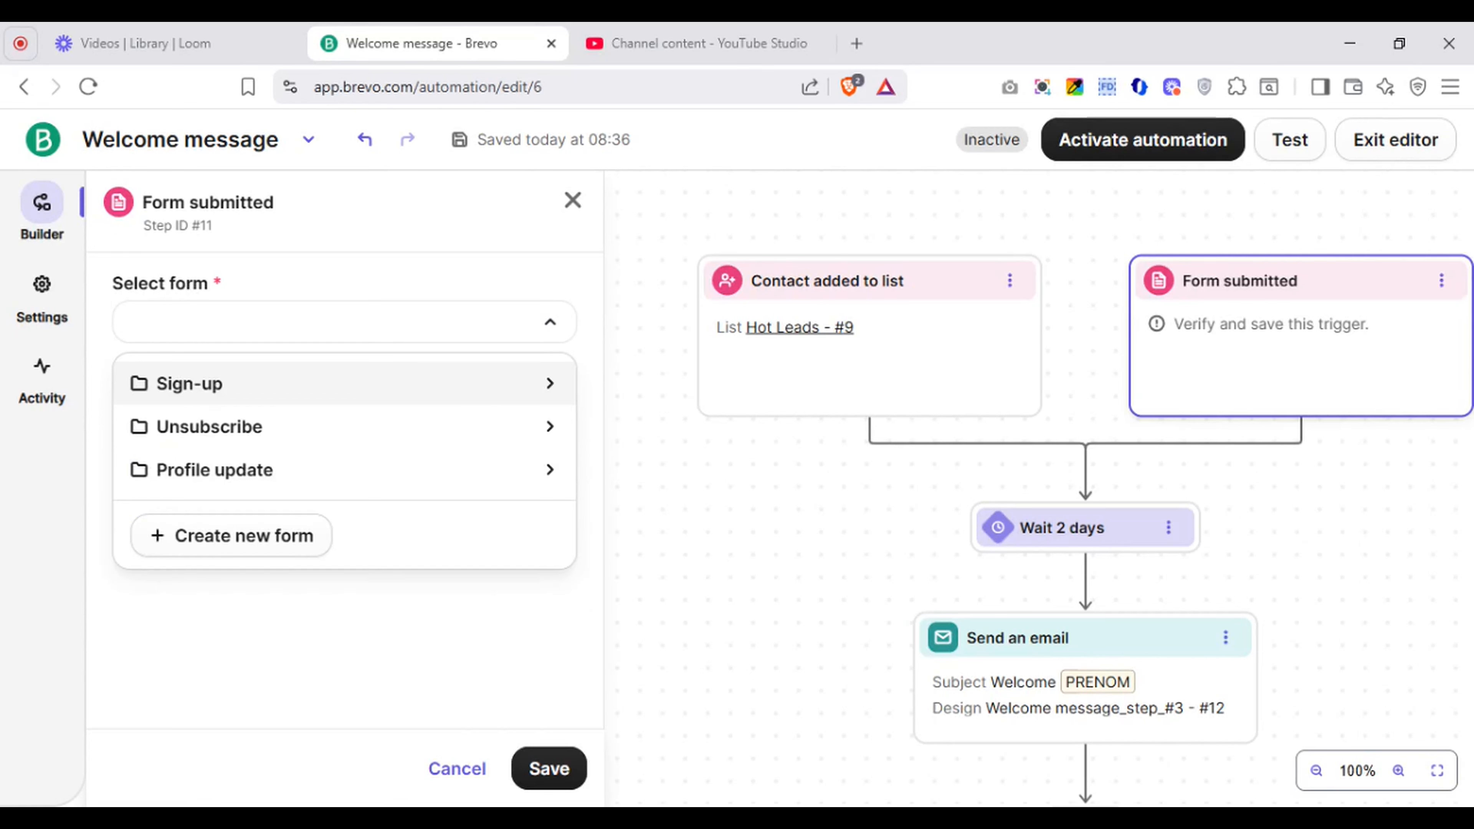
click(461, 784)
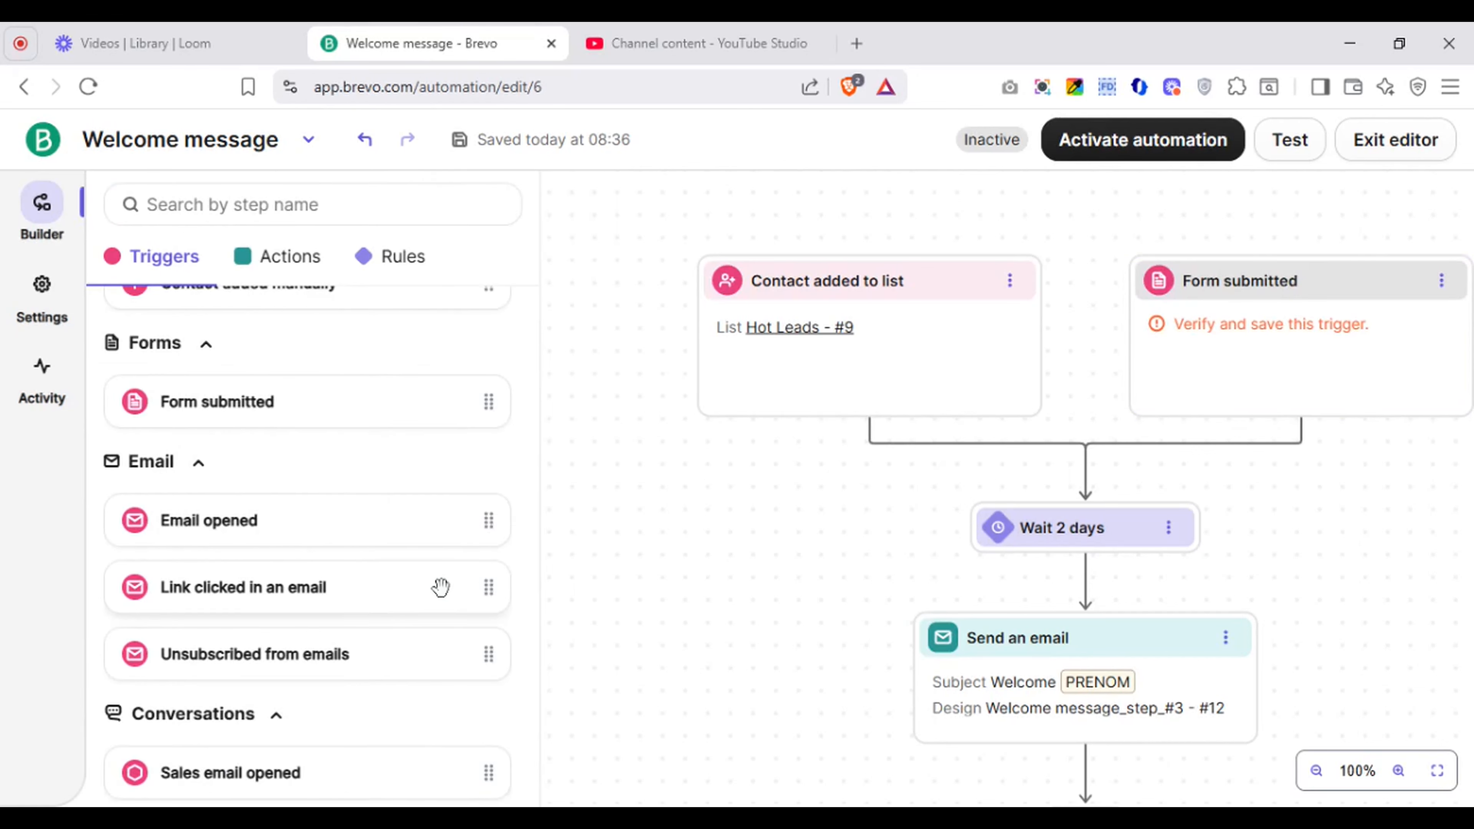
Step: Add an Email opened trigger beside the Form submitted trigger
click(334, 535)
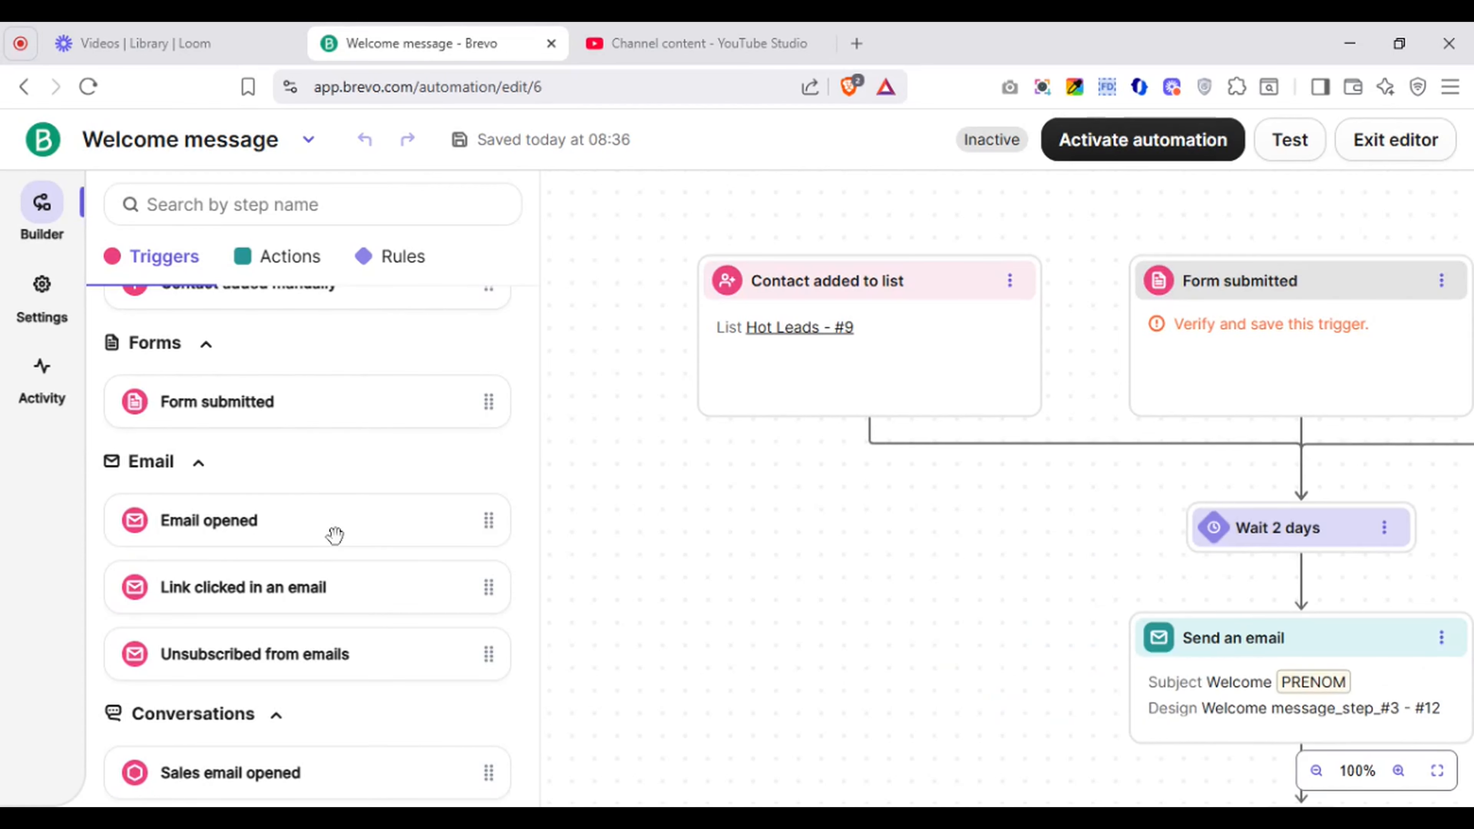
click(335, 535)
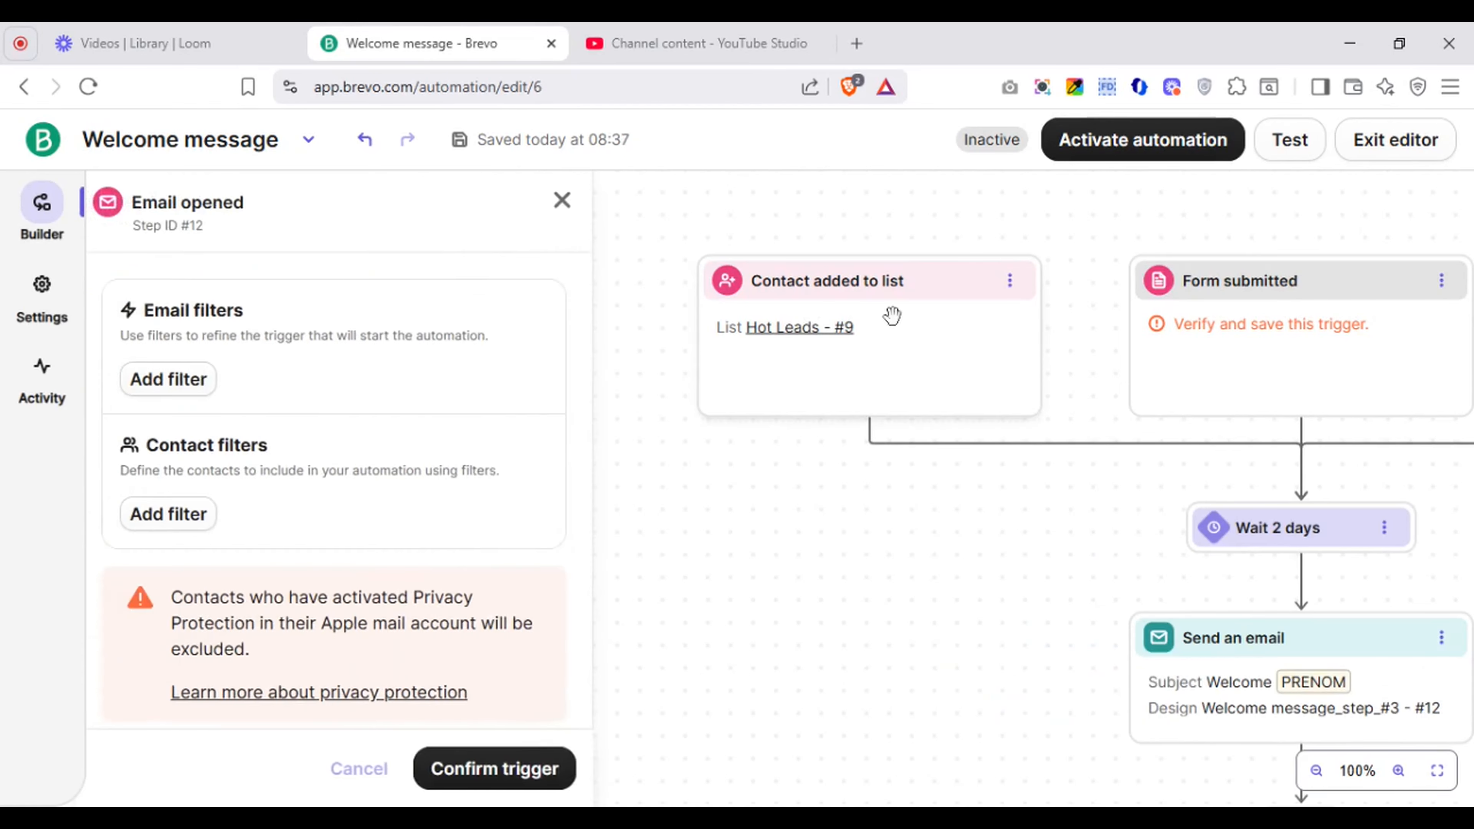
Step: Try an Email Name is exactly Welcome message_step_#3 (#12) filter on the Email opened trigger, discard it, and close the trigger settings
click(203, 385)
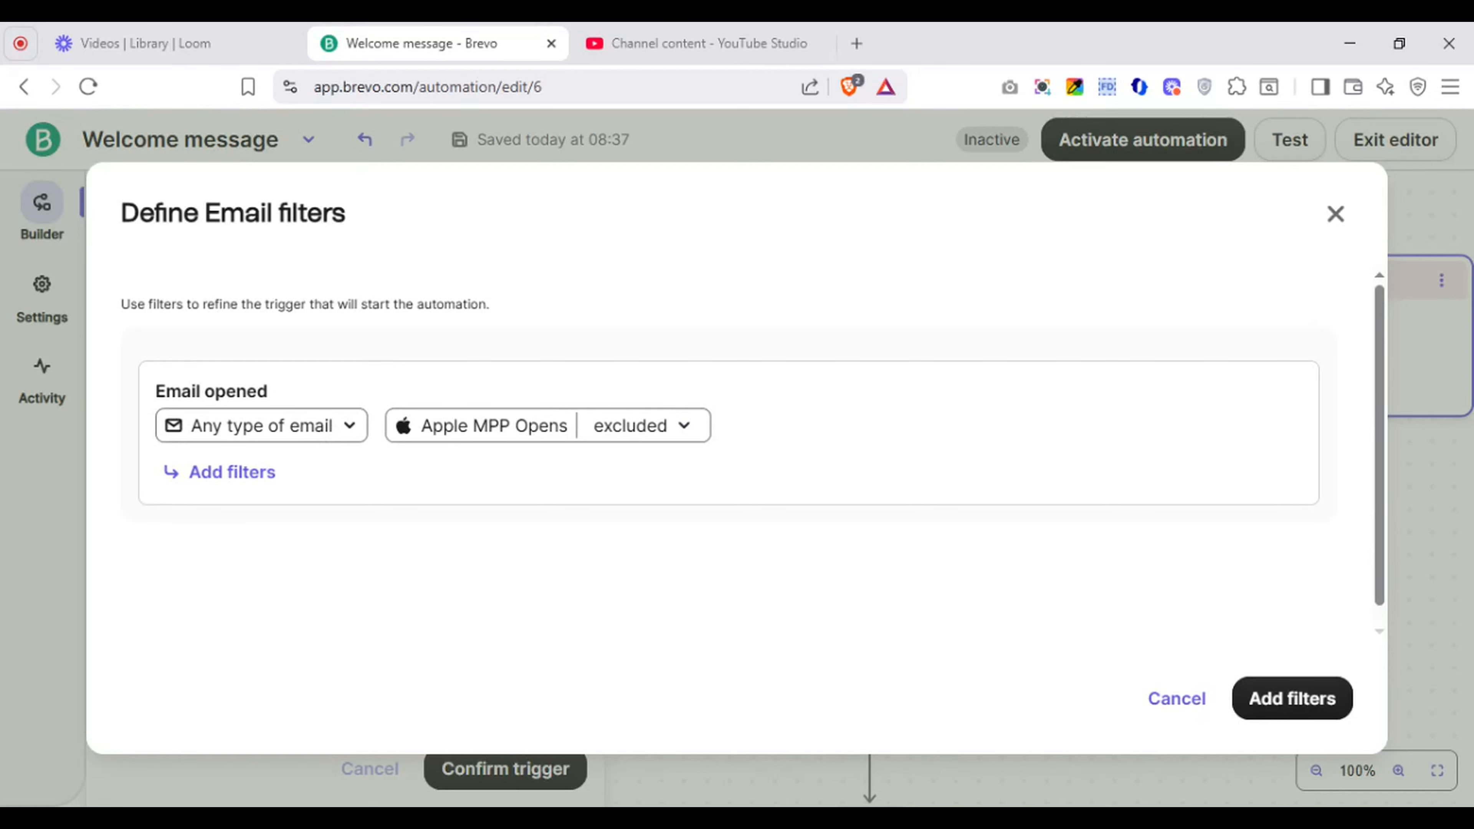
click(257, 481)
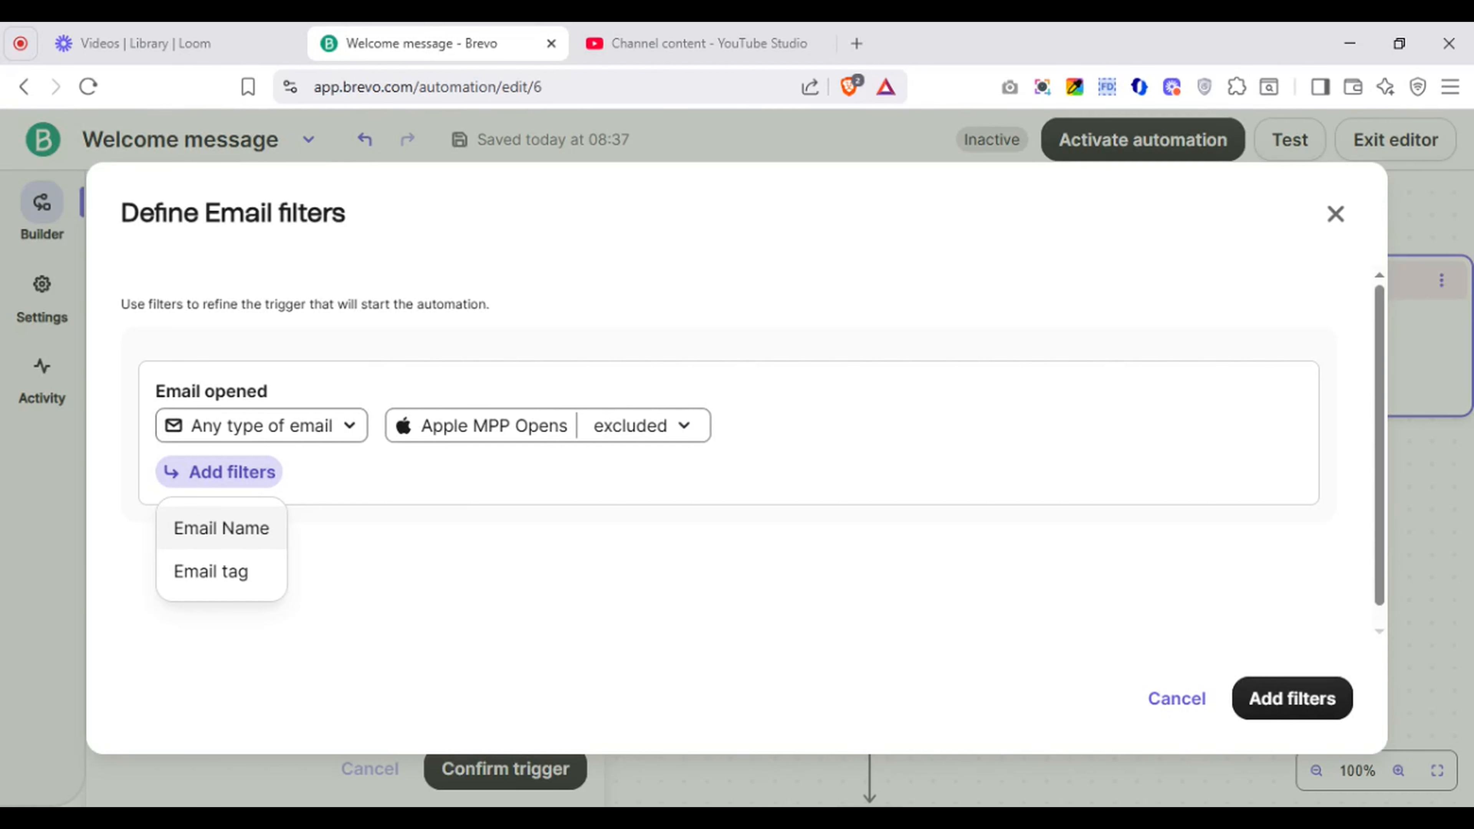
click(251, 529)
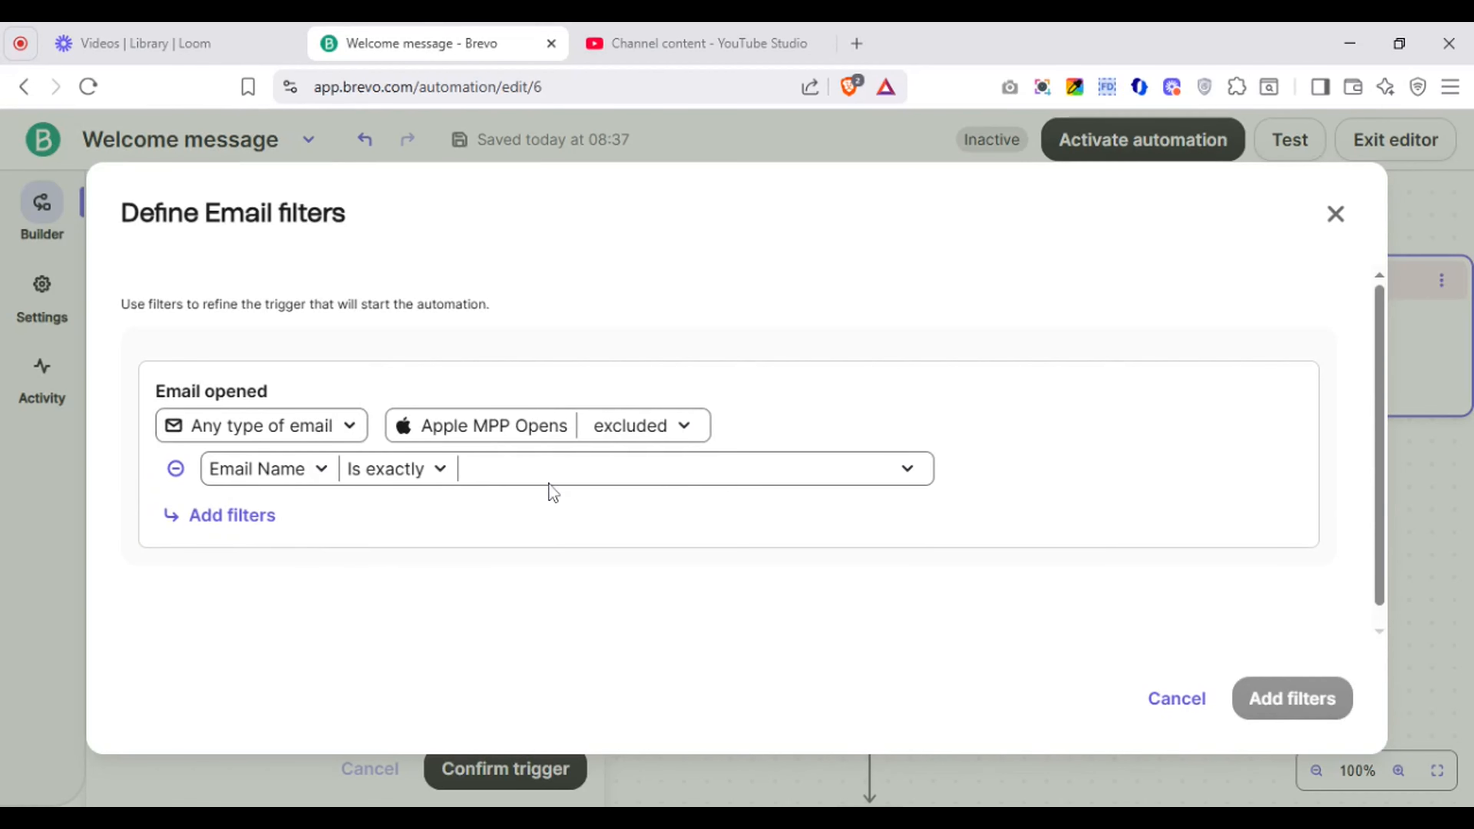
click(566, 473)
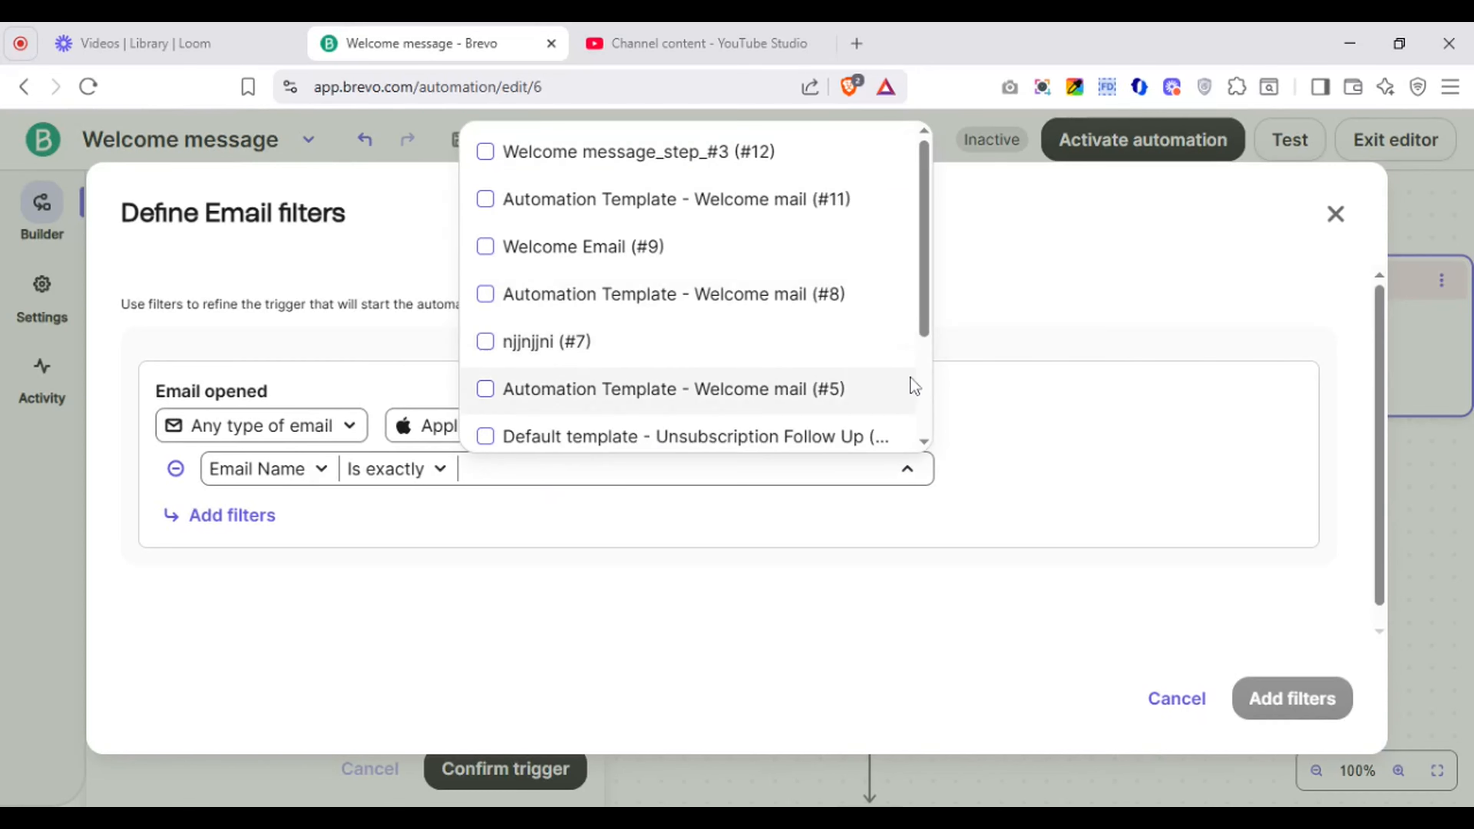
scroll(925, 399, down, 3)
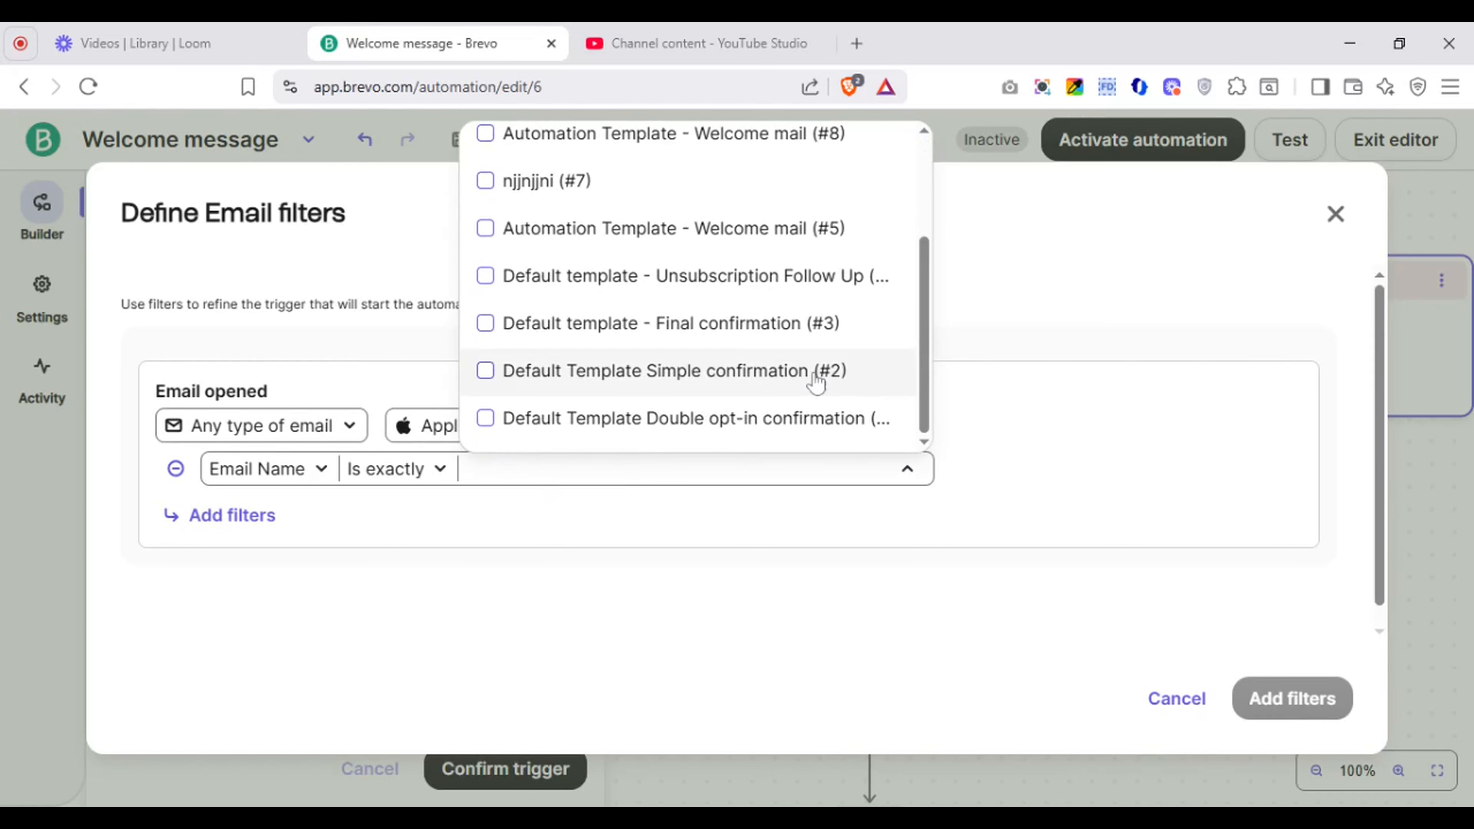
scroll(921, 217, up, 3)
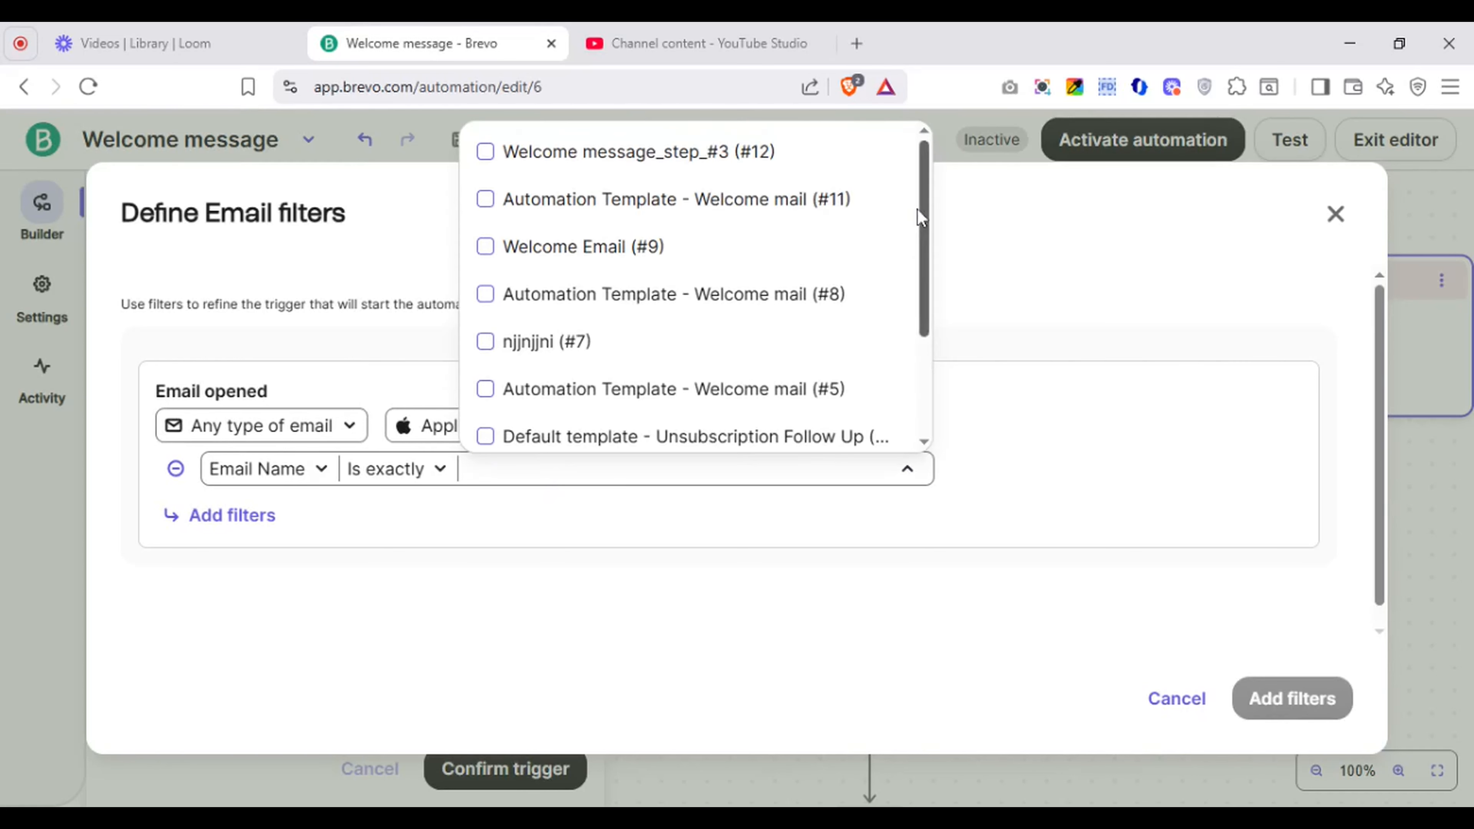
click(718, 155)
click(615, 540)
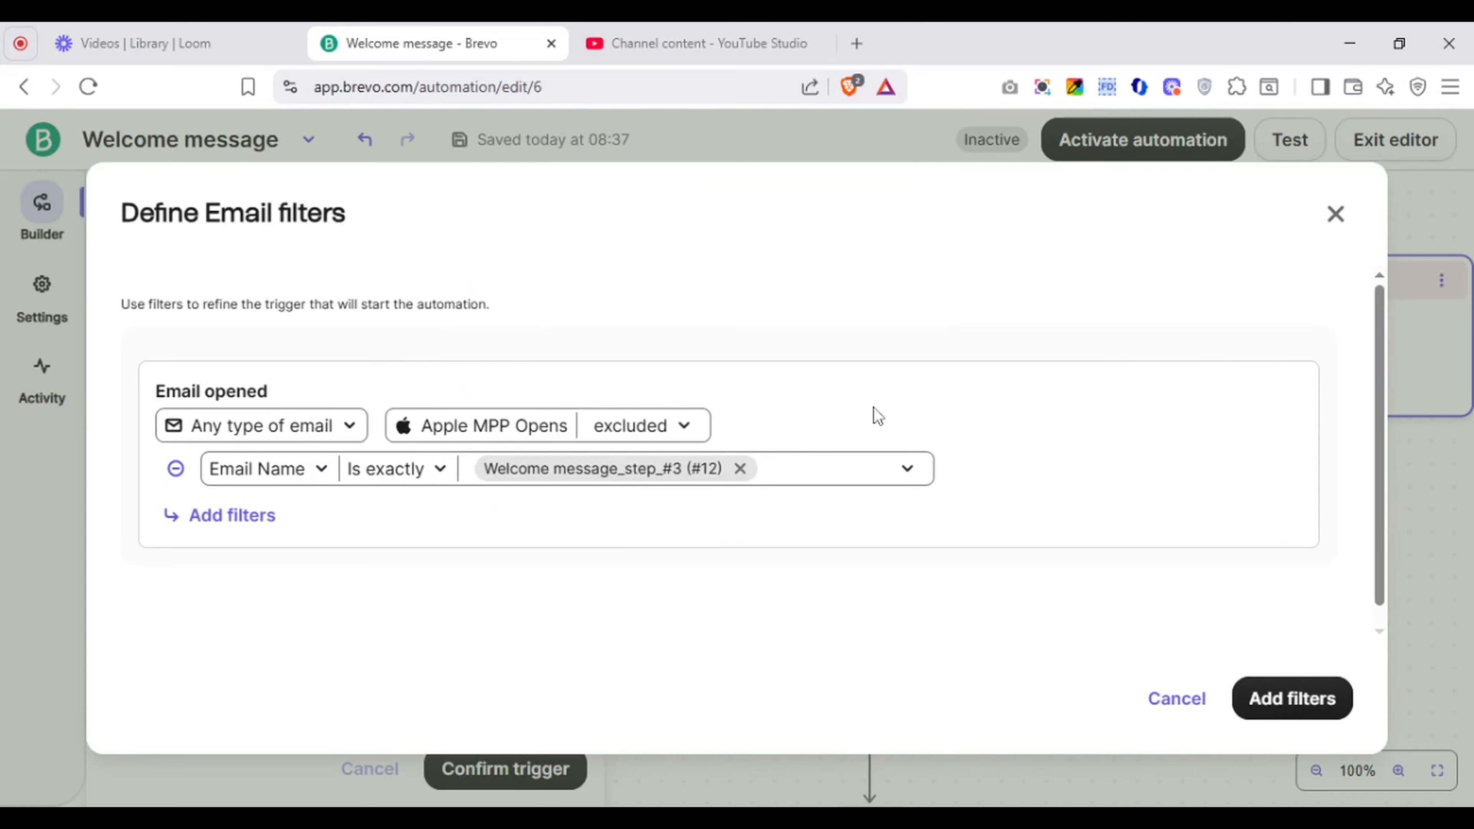
click(1334, 214)
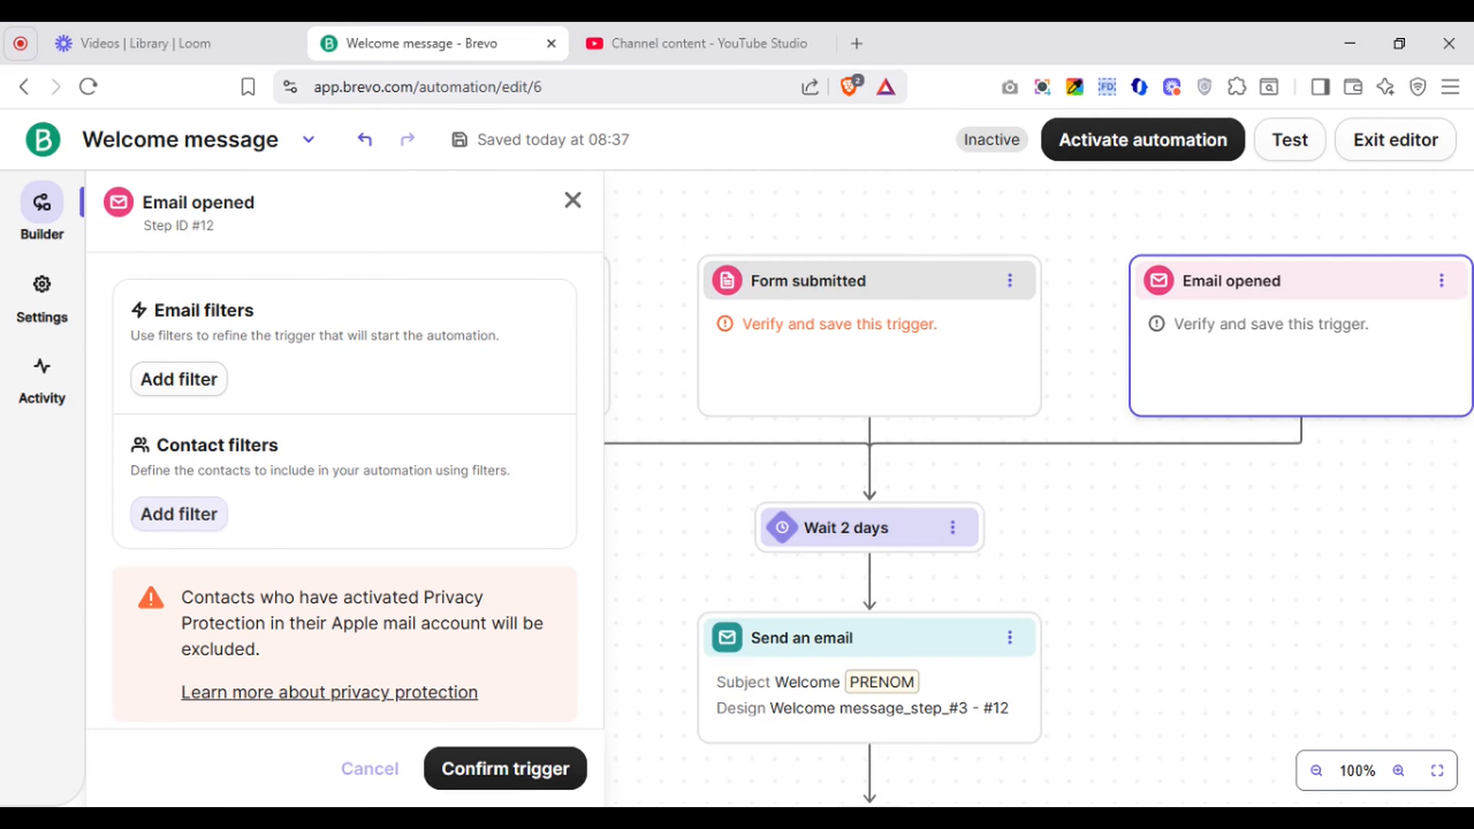
click(572, 200)
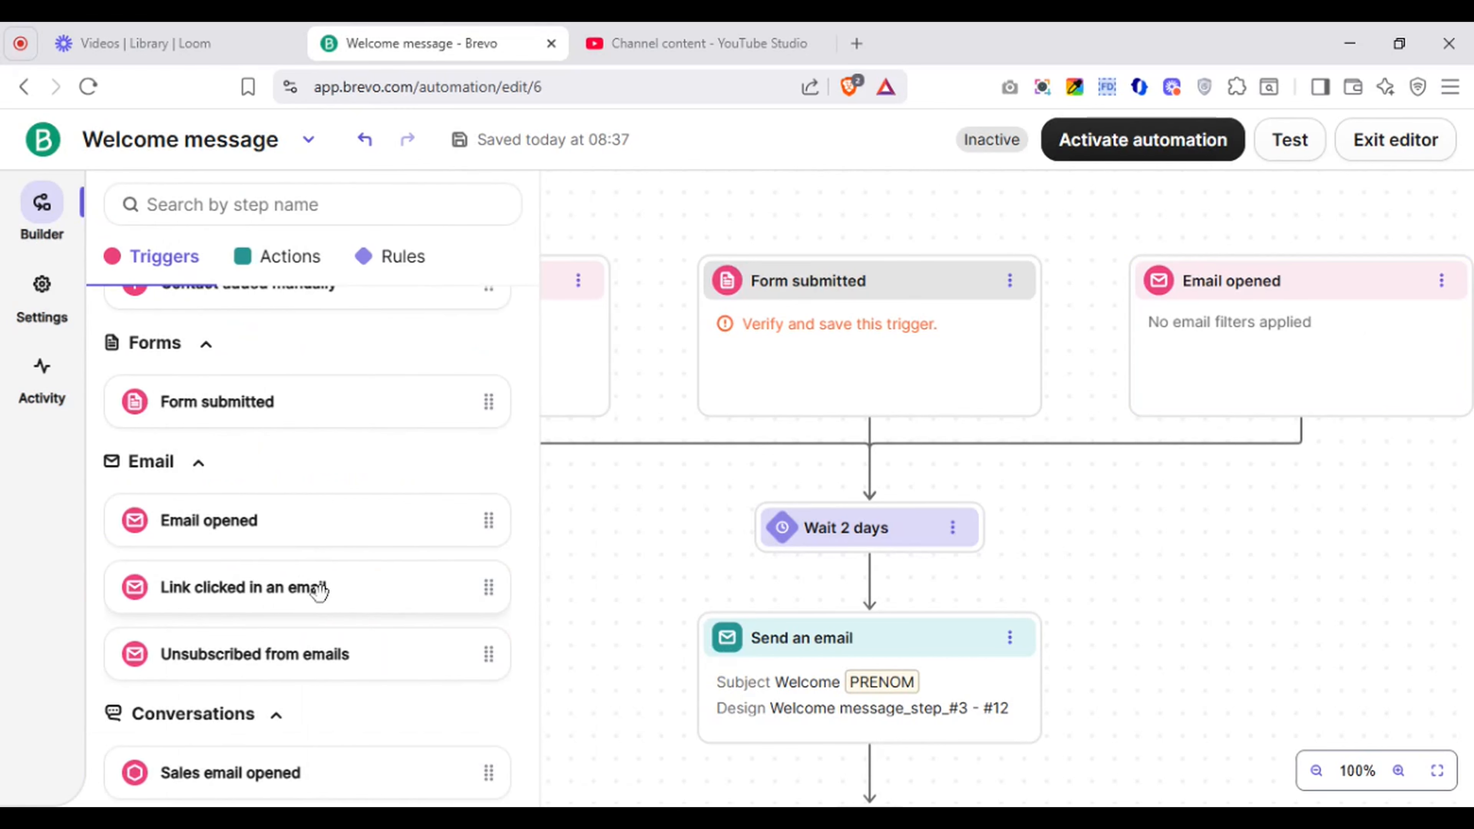
Step: Add a Link clicked in an email trigger, look through its available email filter types, and close the filters without adding any
drag(318, 590, 532, 555)
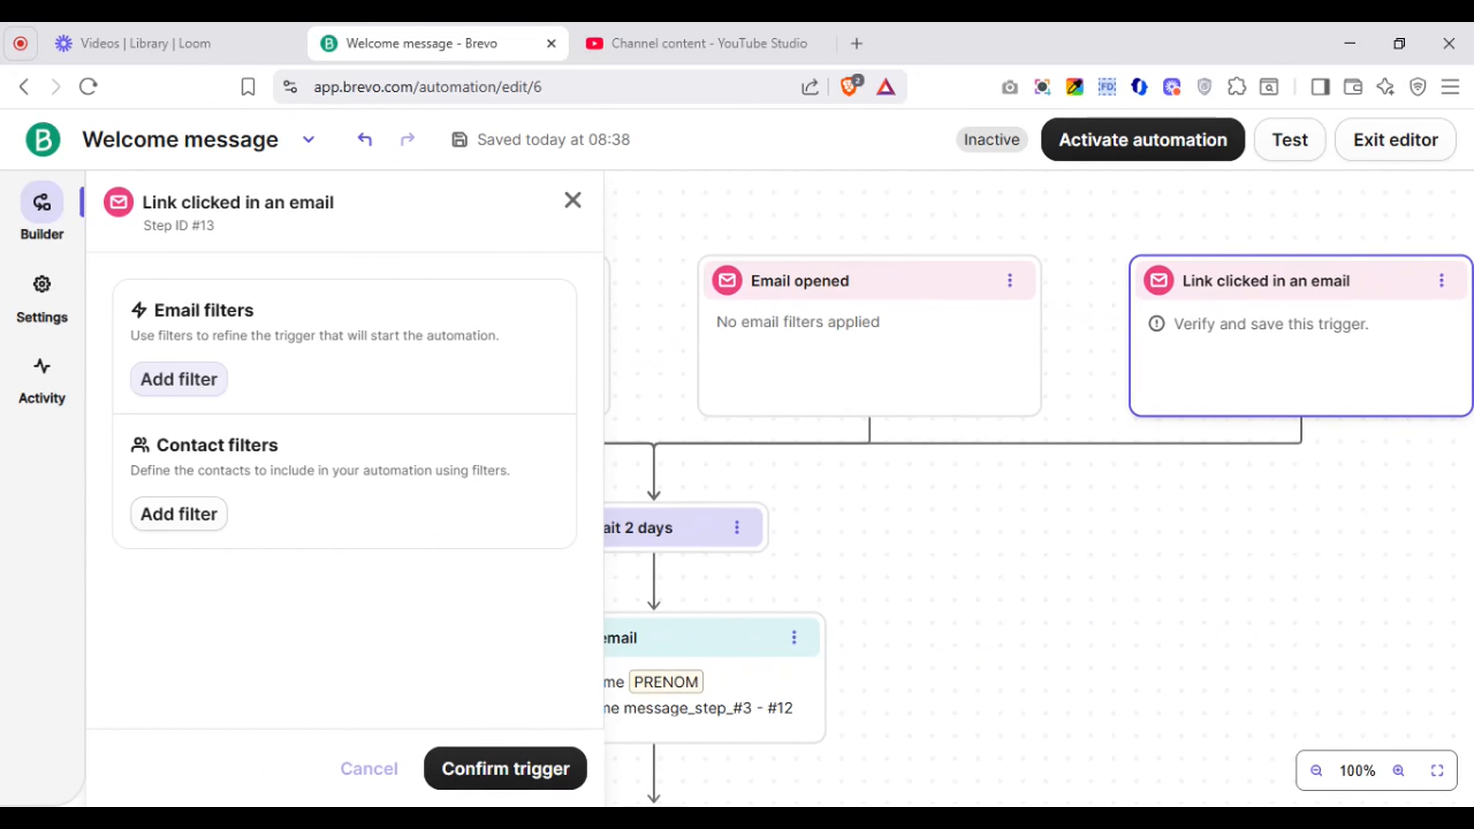
click(189, 387)
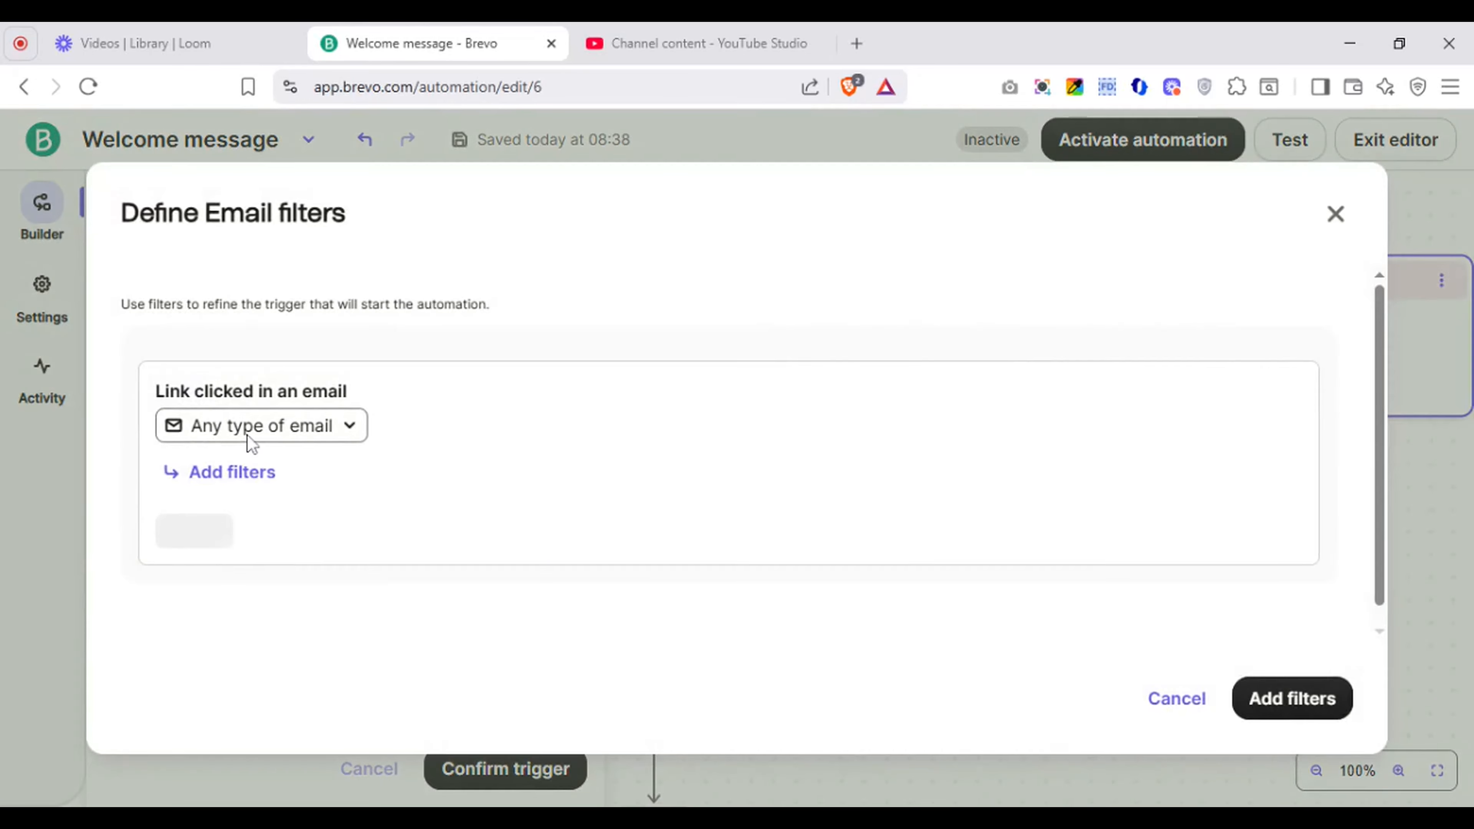
click(262, 482)
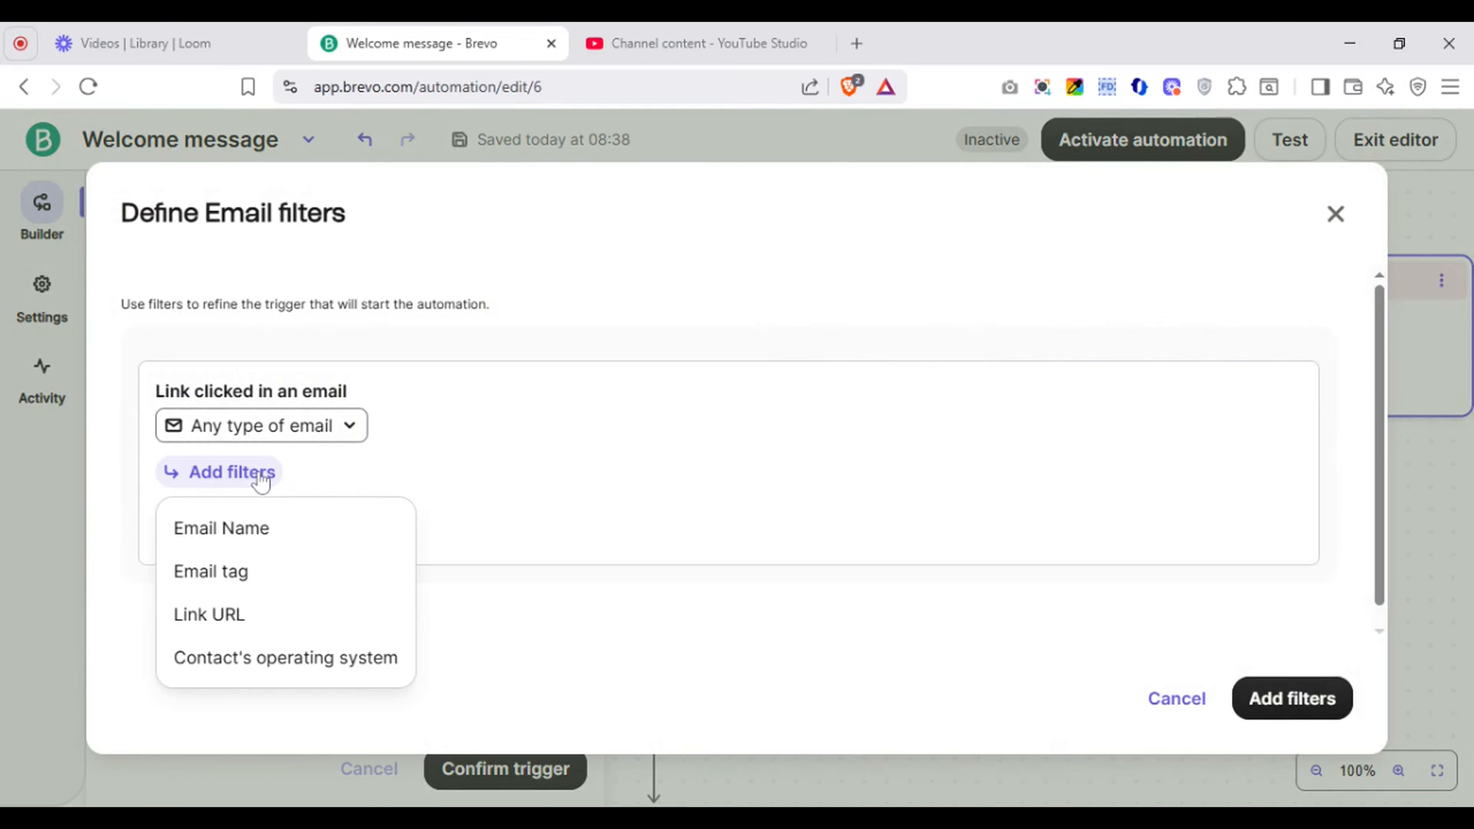
click(1334, 216)
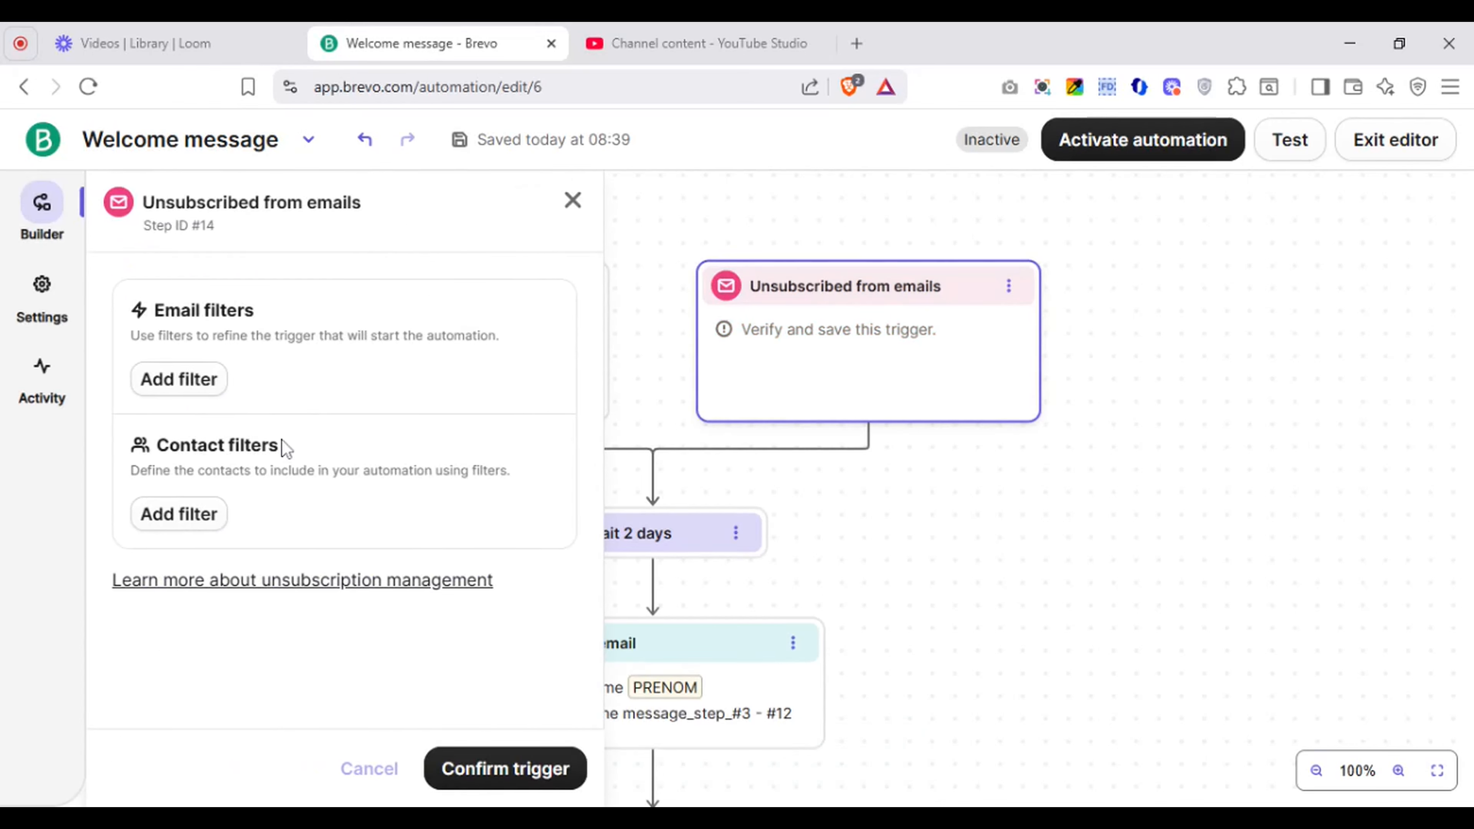
Step: Try an Email Name is exactly Welcome message_step_#3 (#12) filter on the Unsubscribed from emails trigger and discard it
click(211, 388)
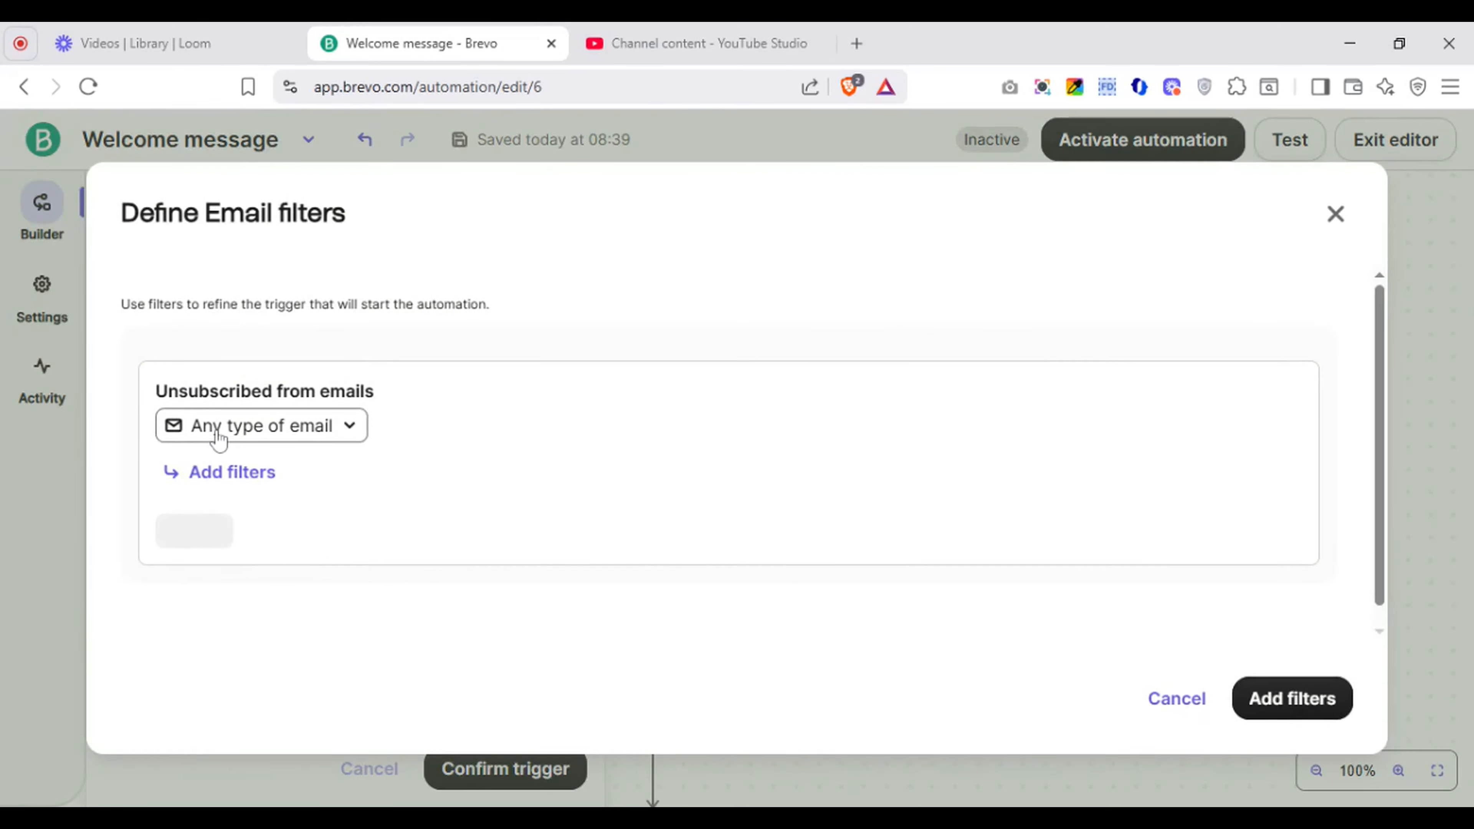
click(221, 481)
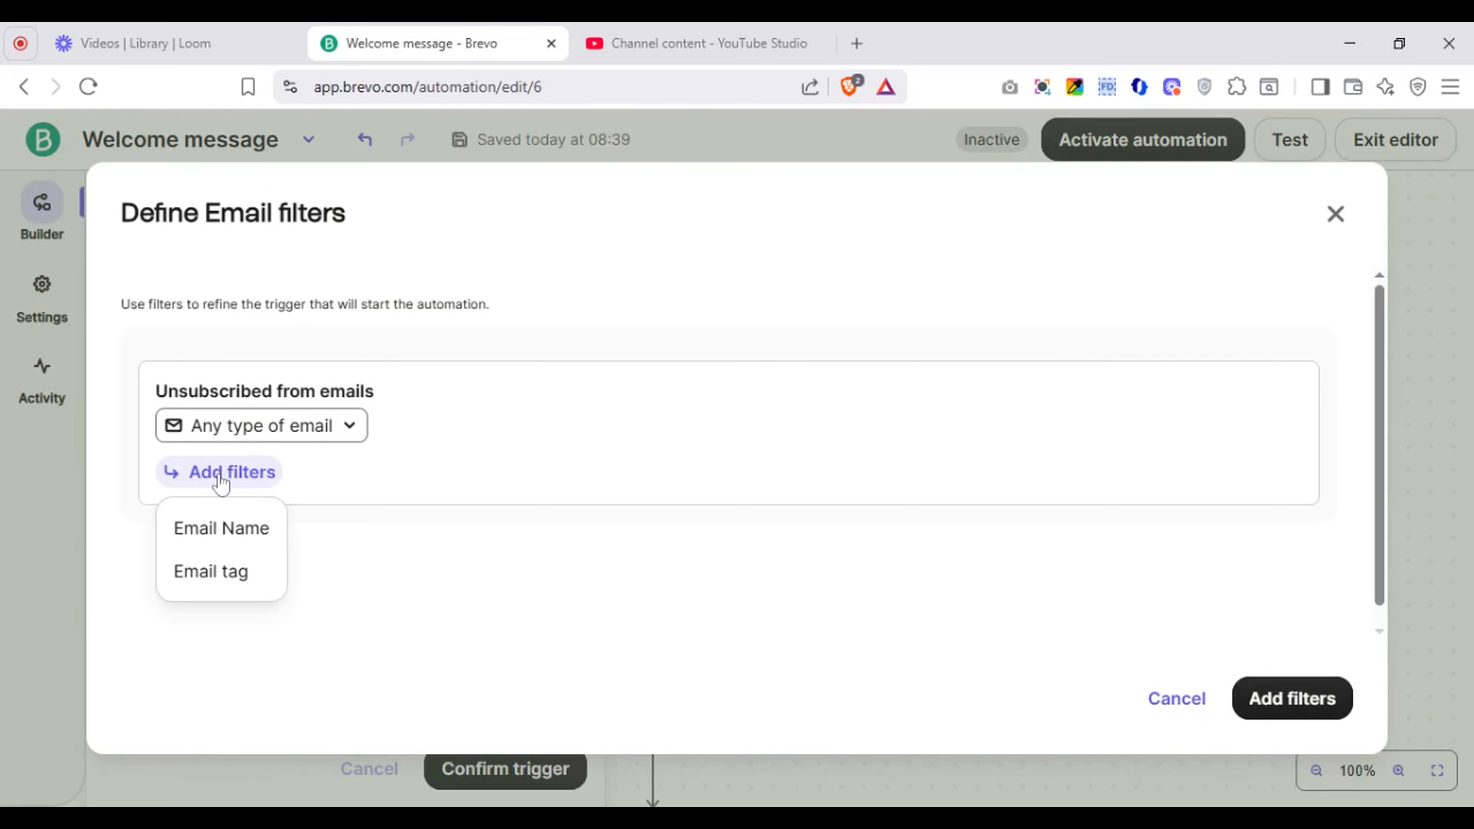
click(223, 534)
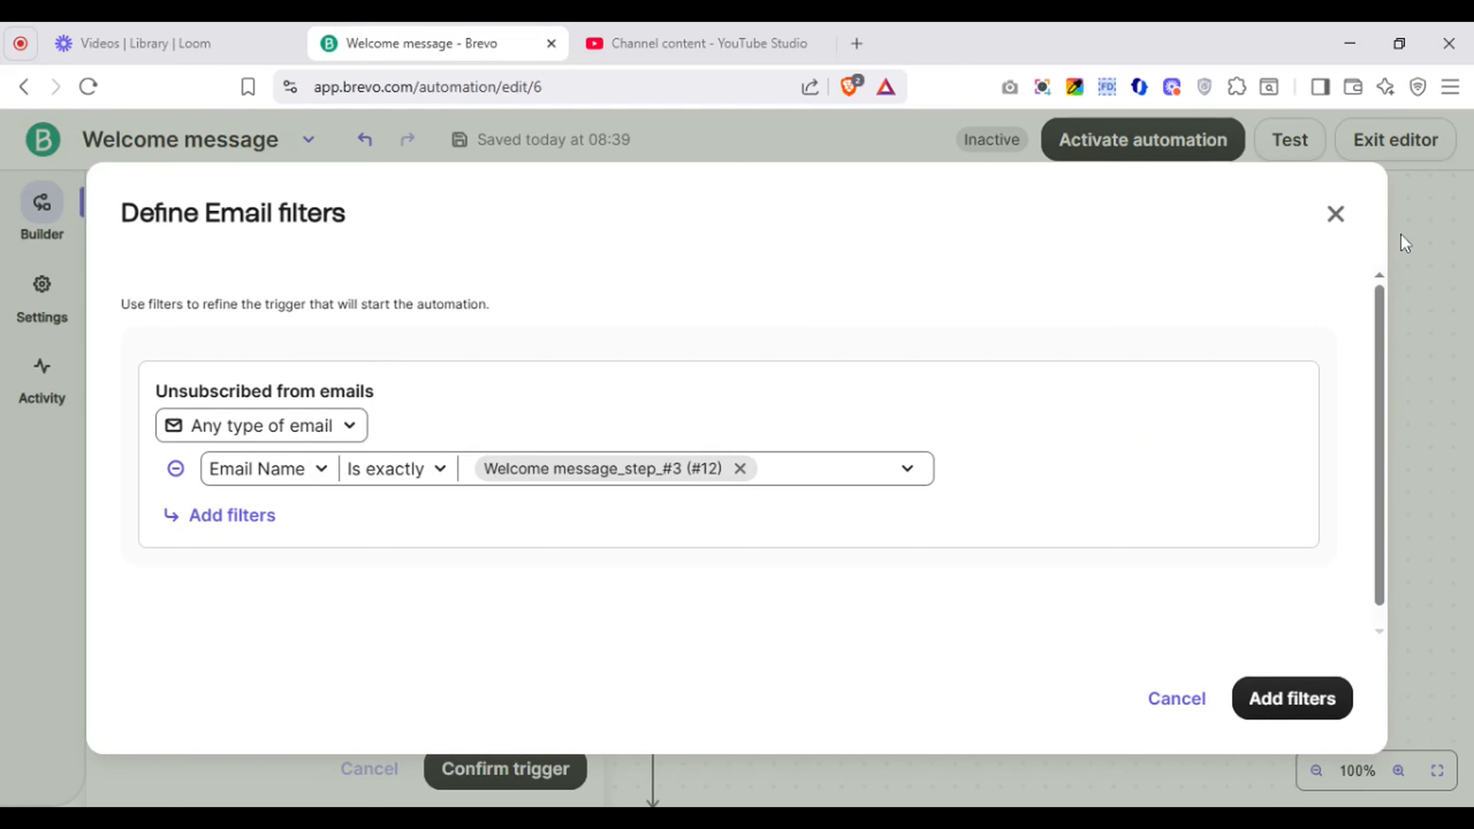
click(1335, 215)
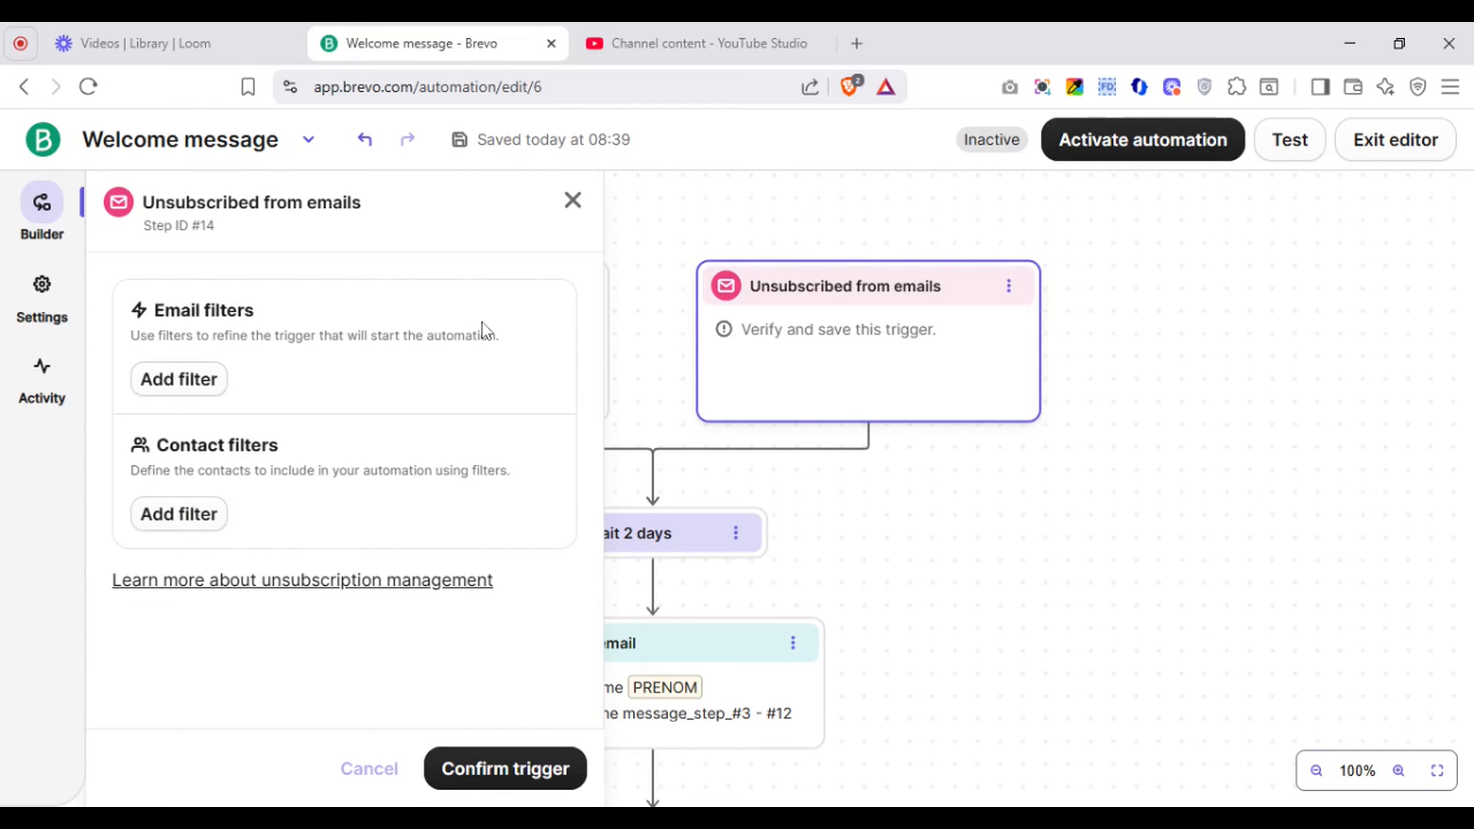
Step: Delete the Unsubscribed from emails trigger from the automation and close its settings
click(1010, 289)
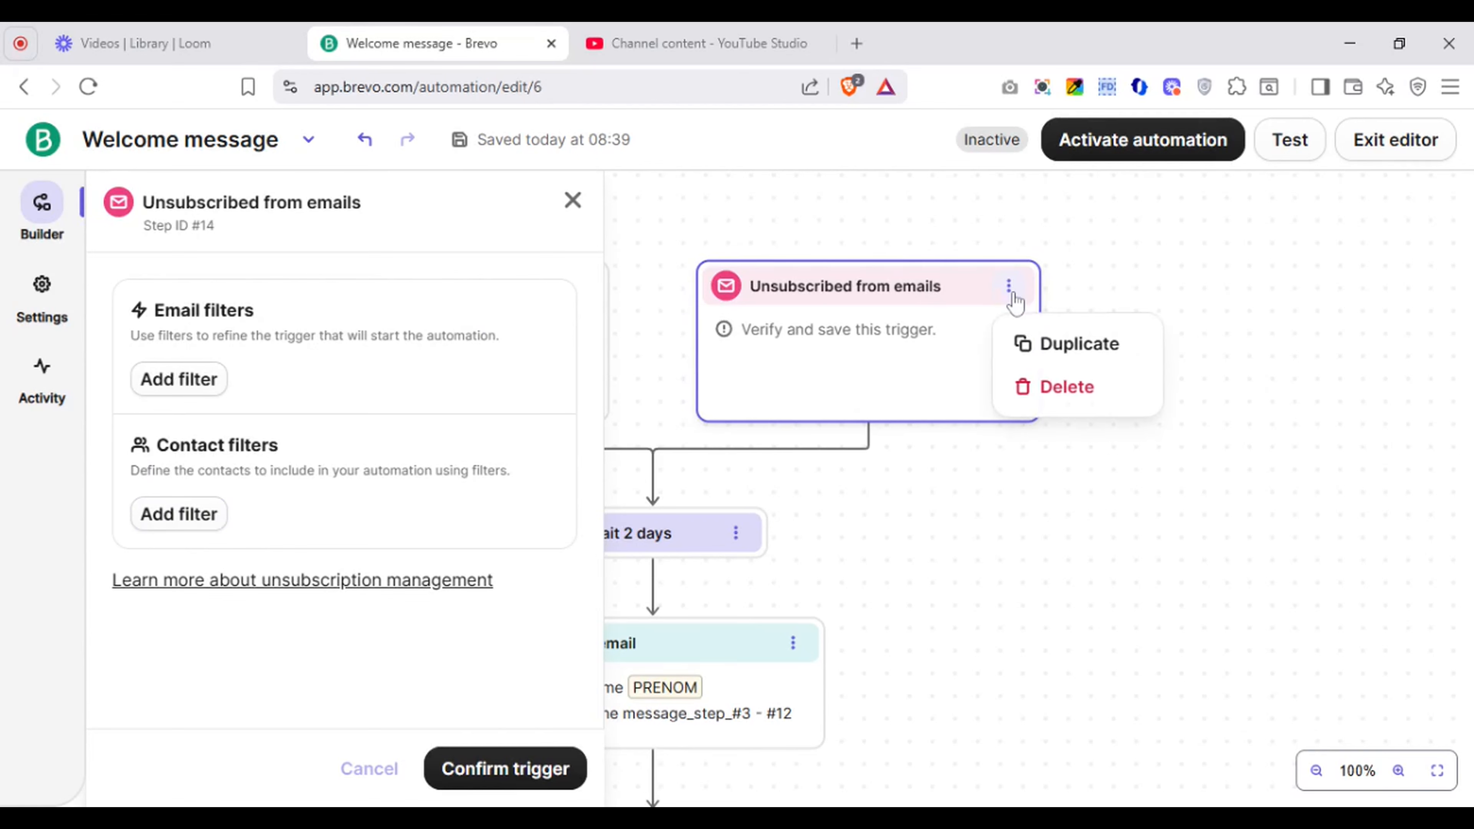
click(1044, 386)
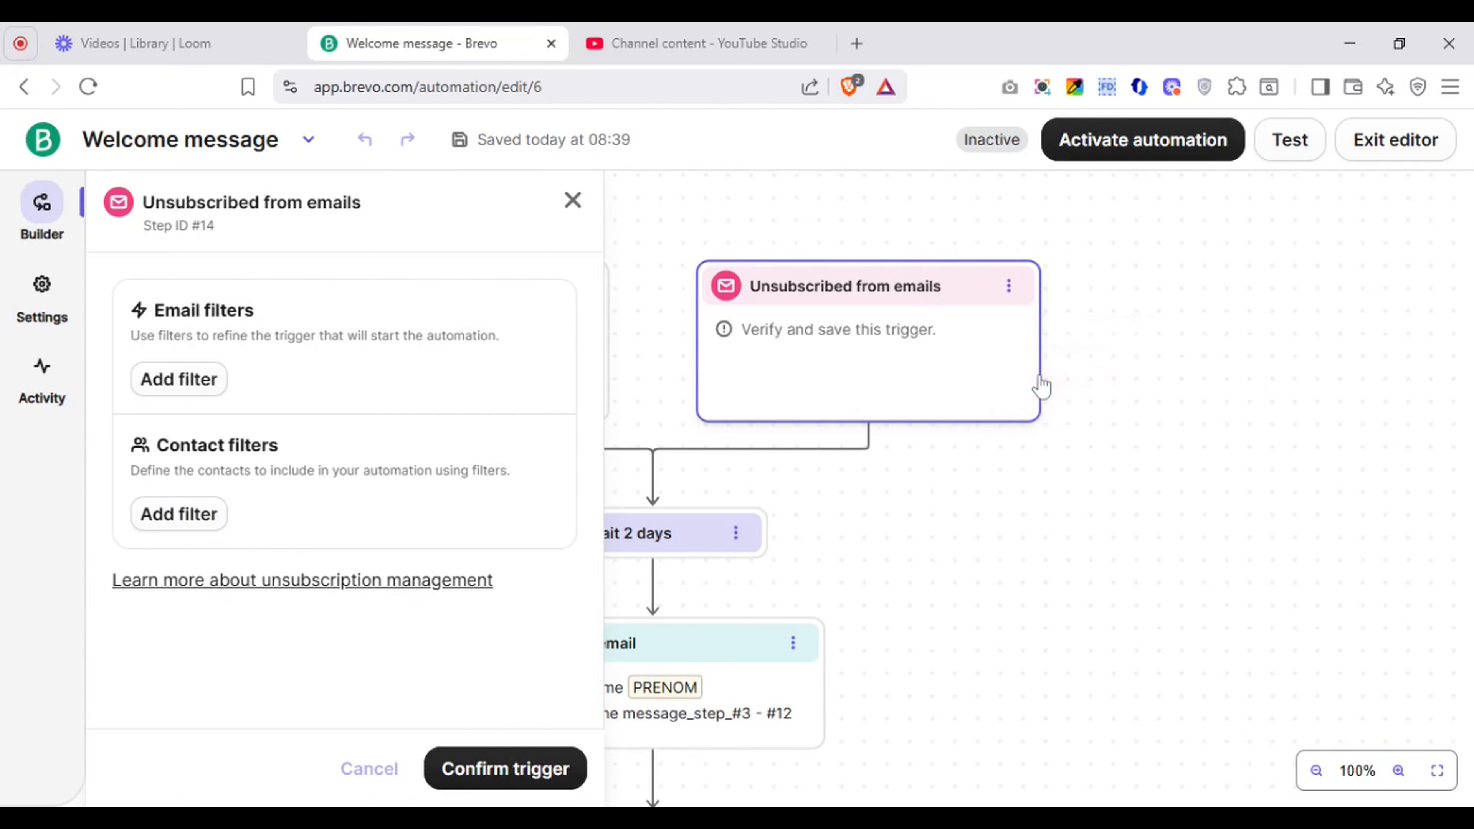
click(575, 212)
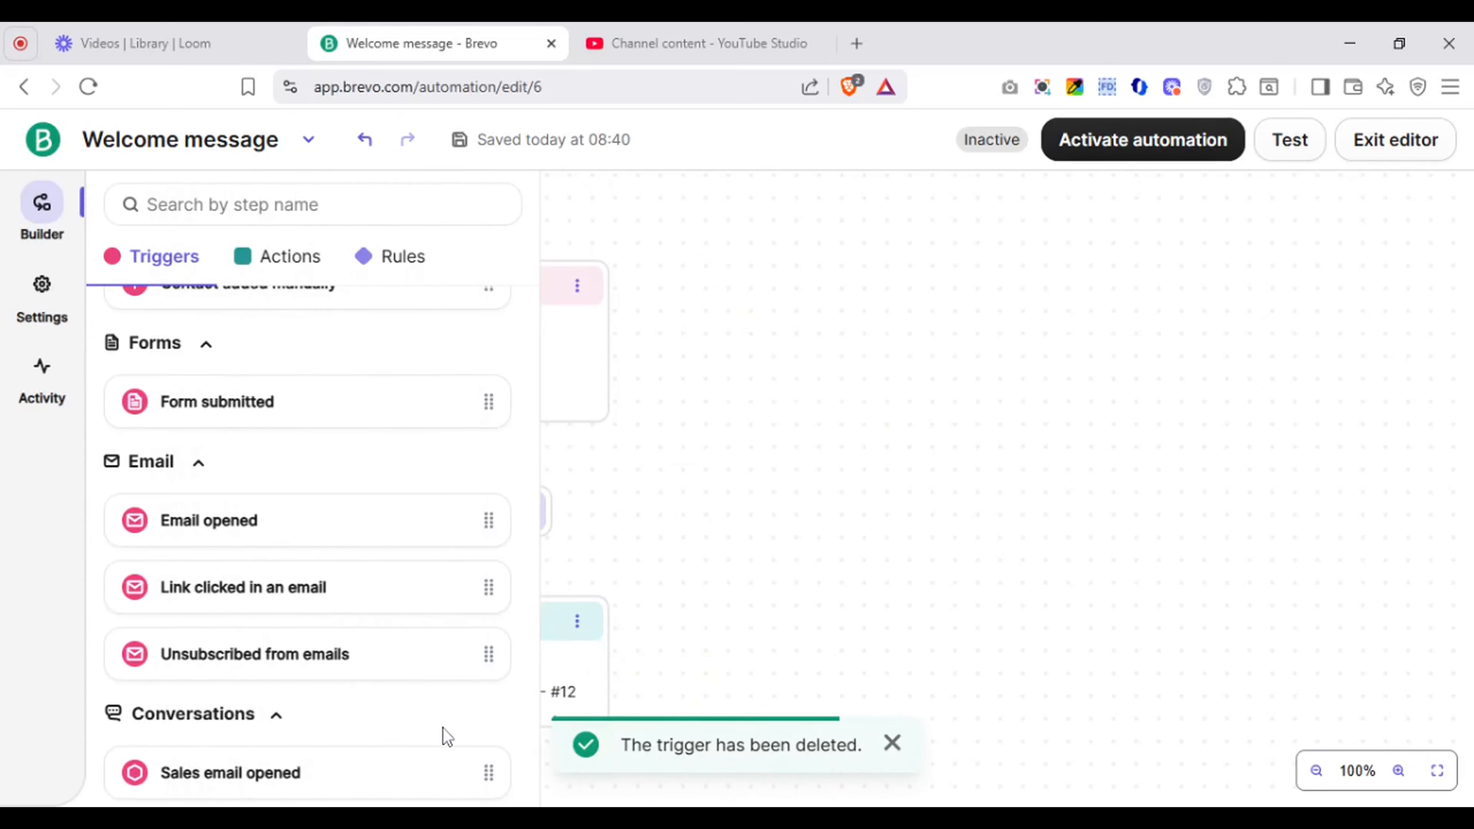
Step: Add a Deal stage updated trigger from the Deals group, look through its filter types, and close the filters without adding any
scroll(424, 555, down, 5)
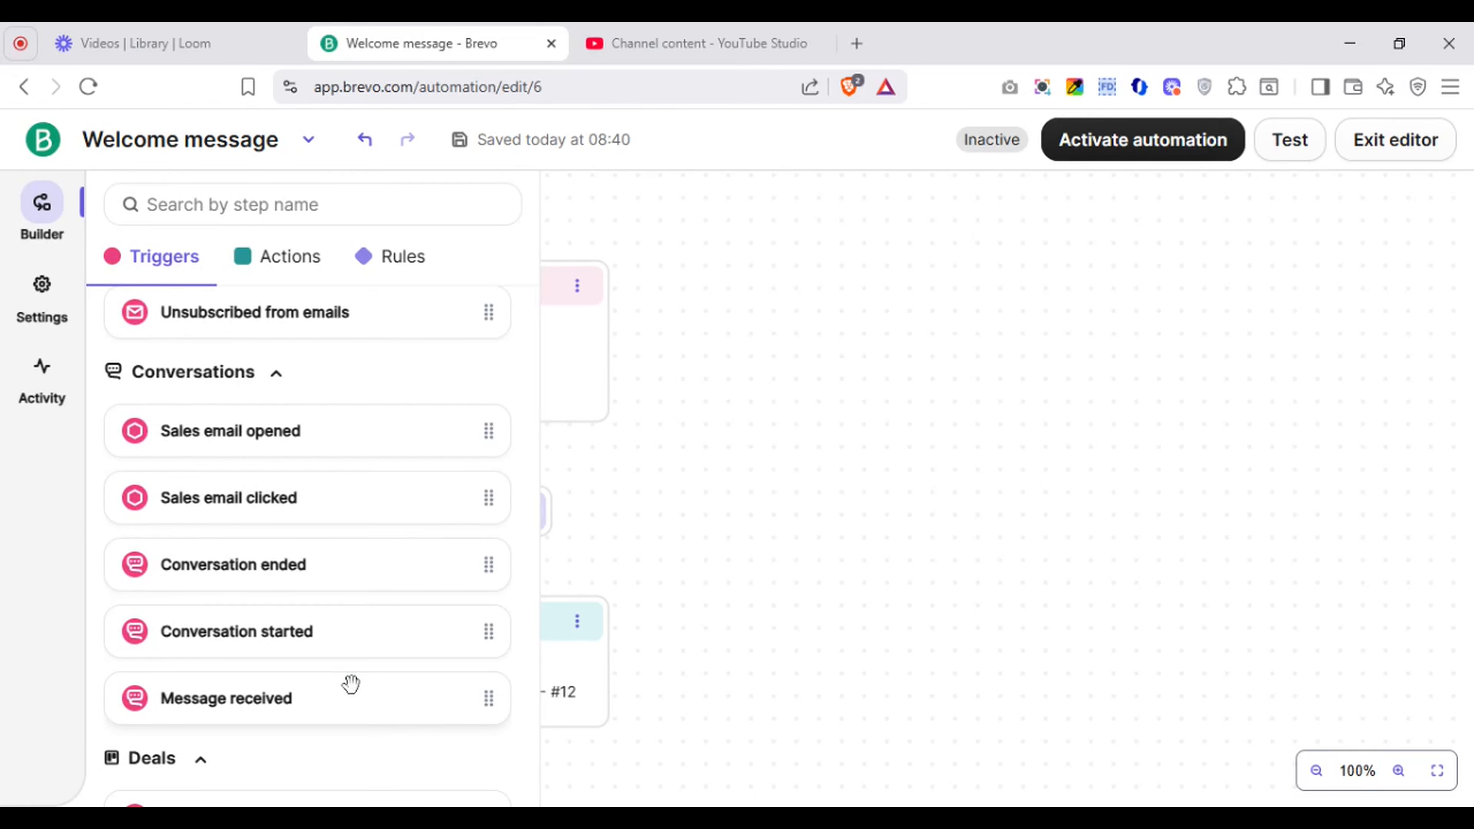
scroll(350, 683, down, 6)
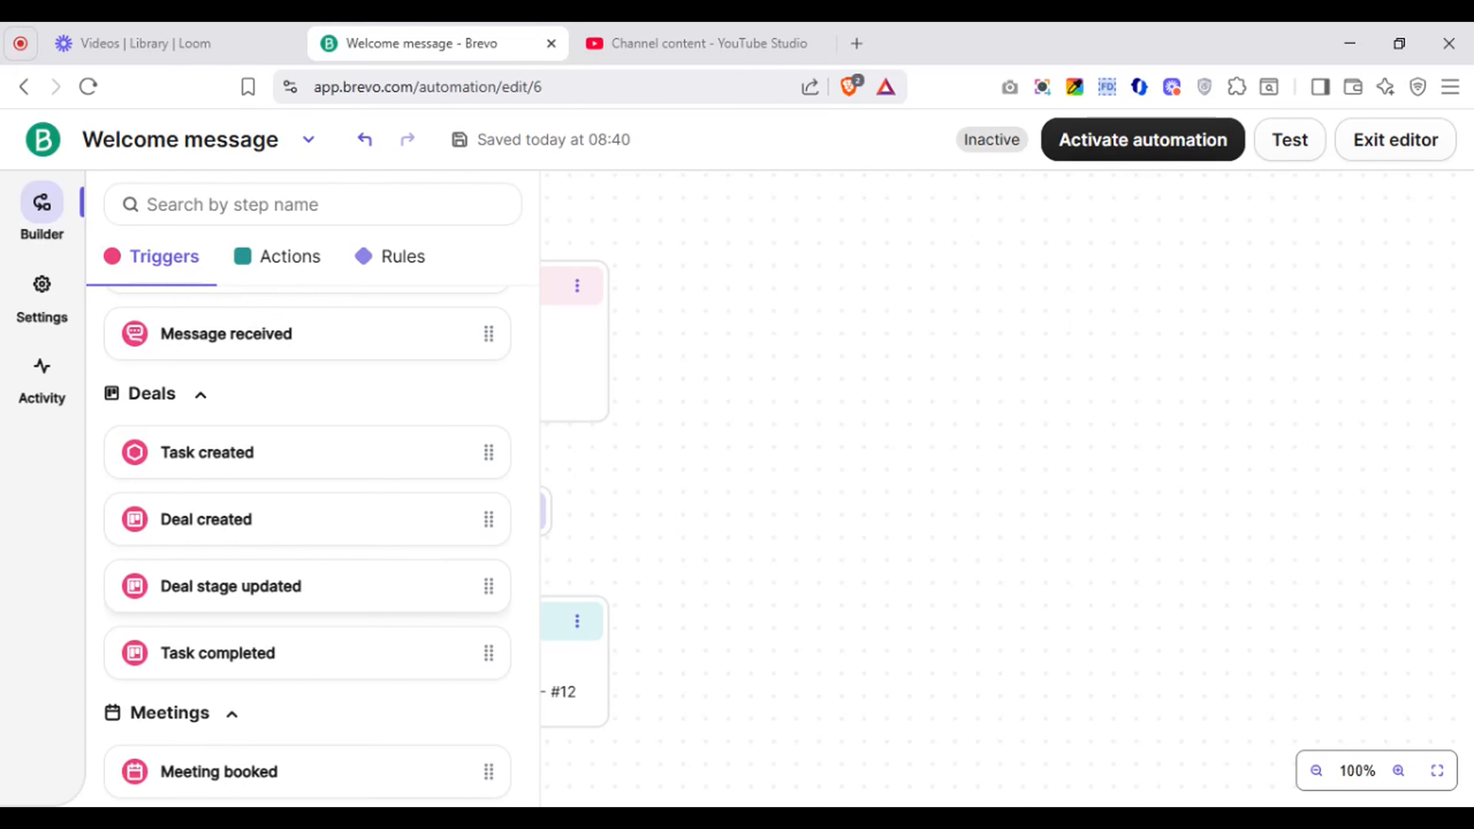
click(256, 585)
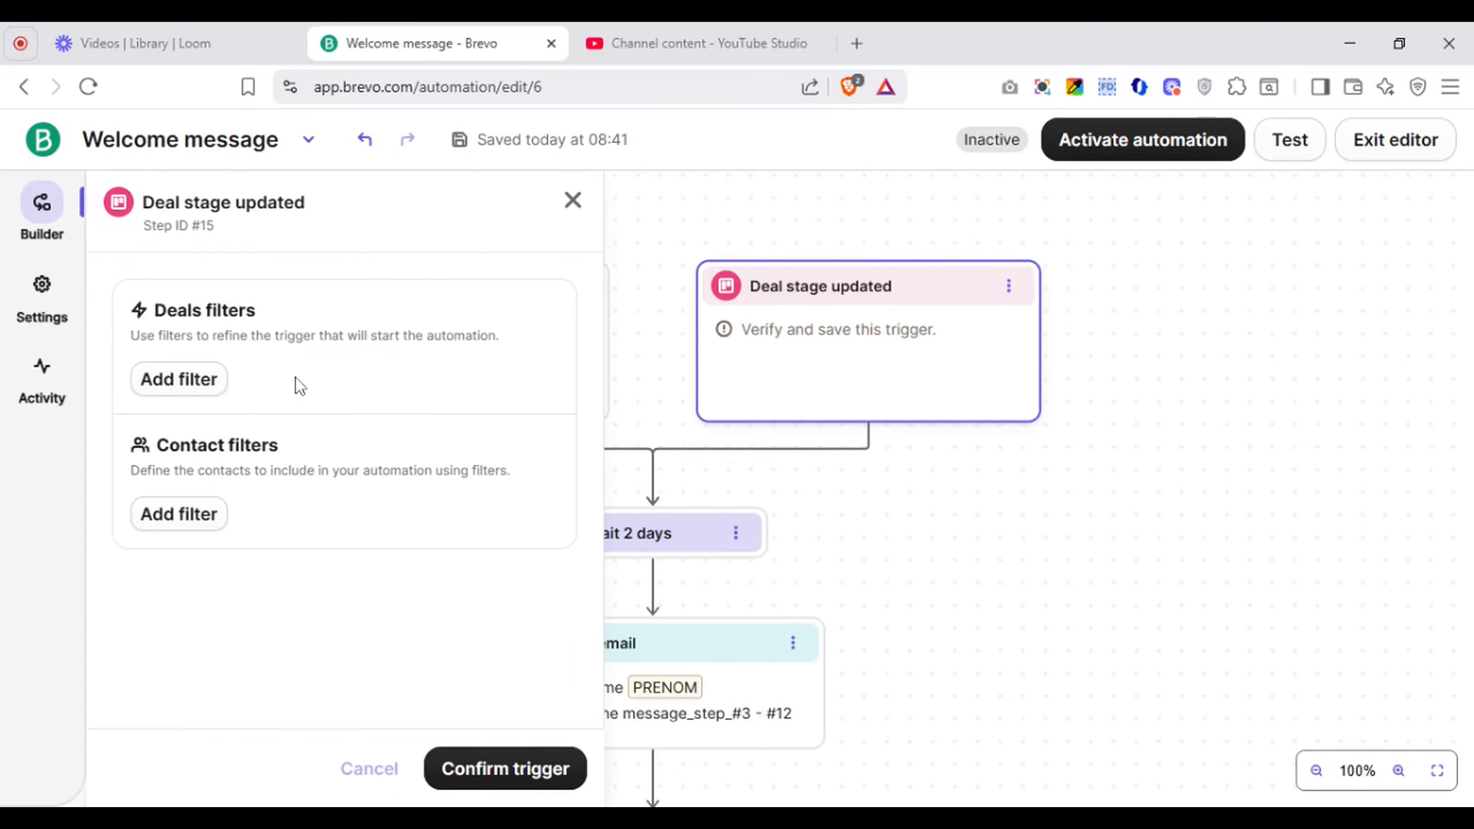
click(181, 388)
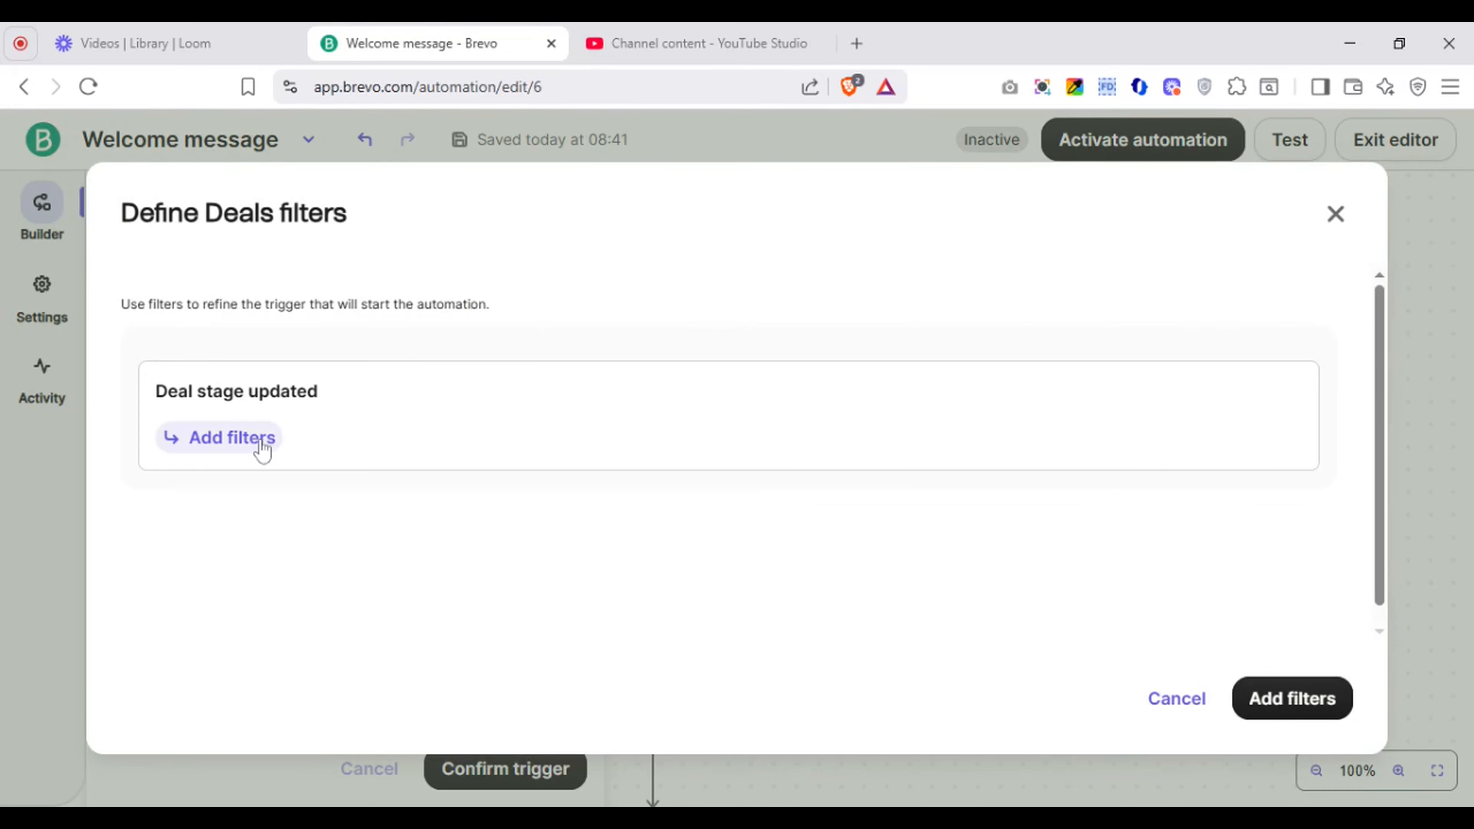
click(260, 443)
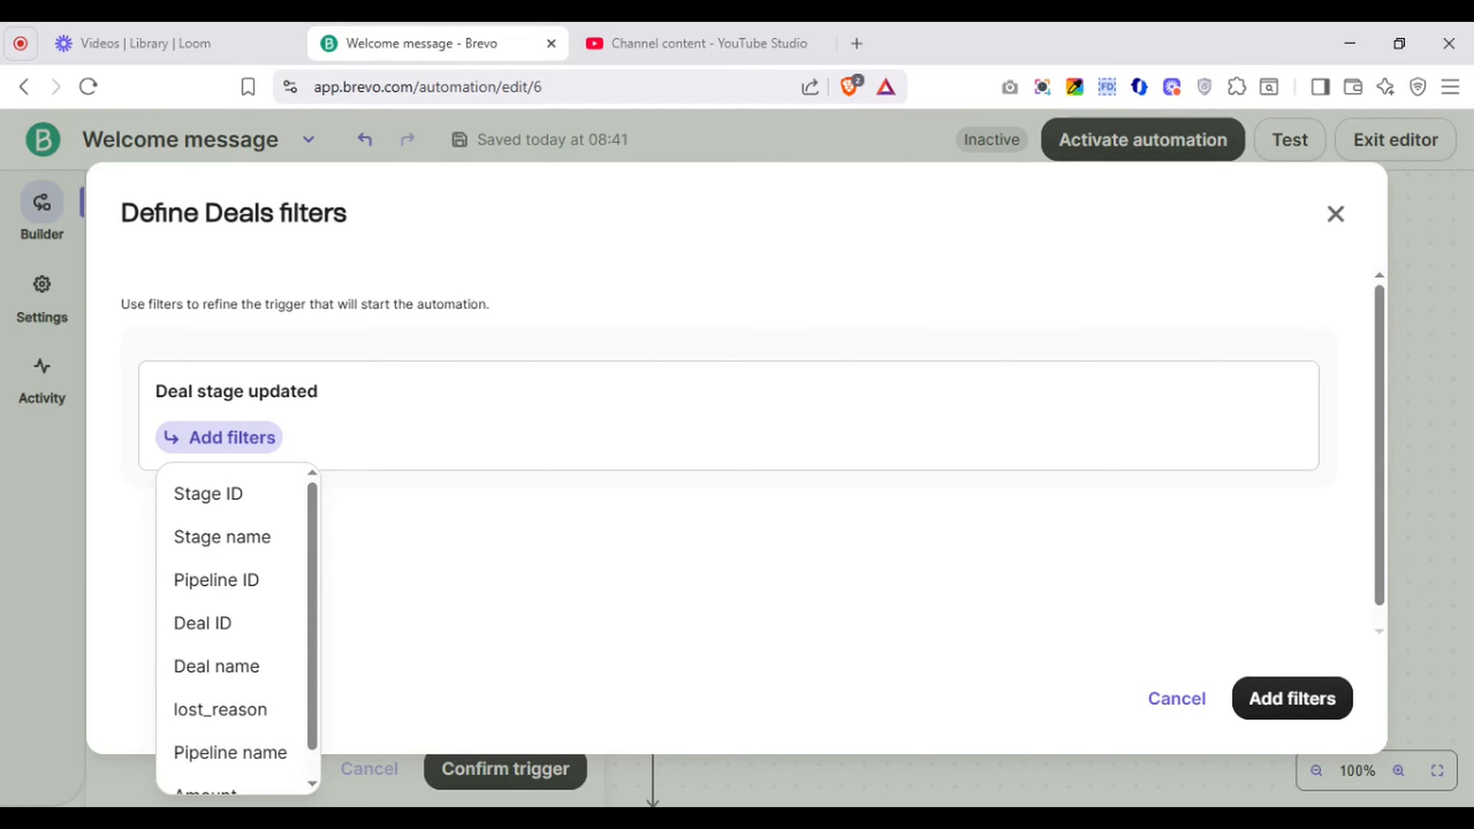
click(1342, 223)
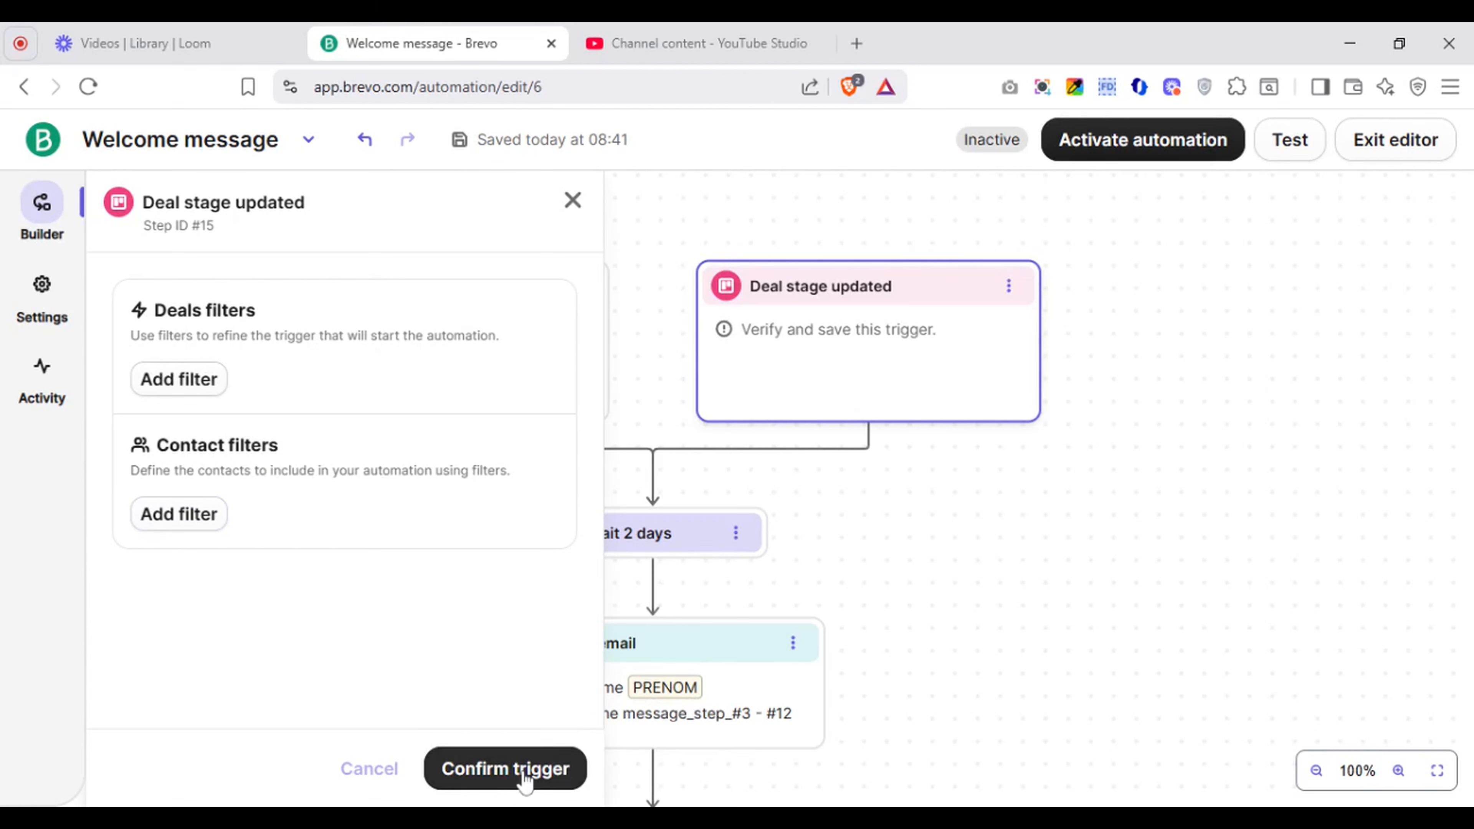
Step: Delete the Deal stage updated trigger from the automation and close its settings
click(1010, 300)
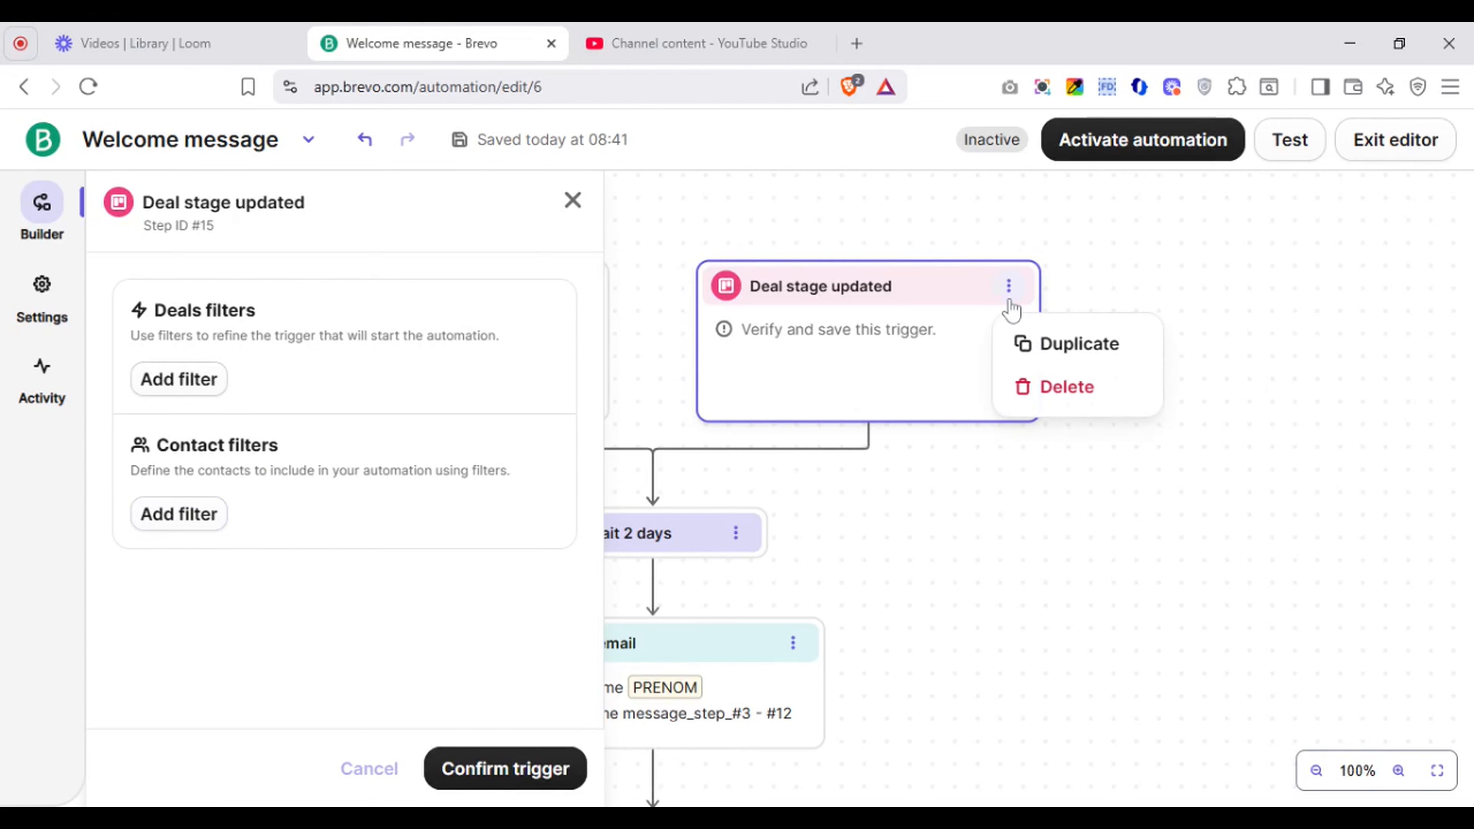
click(1052, 388)
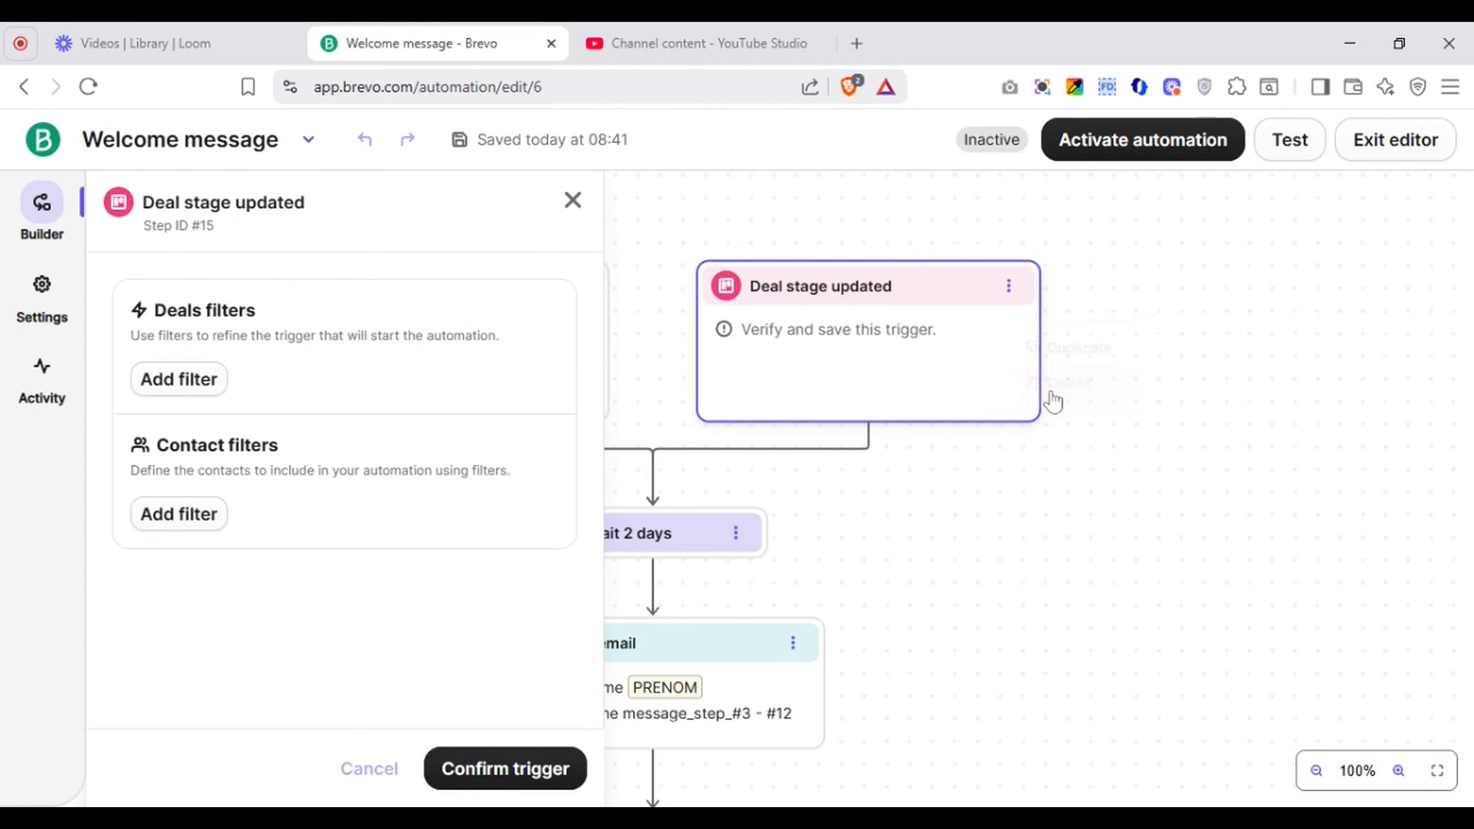
click(573, 201)
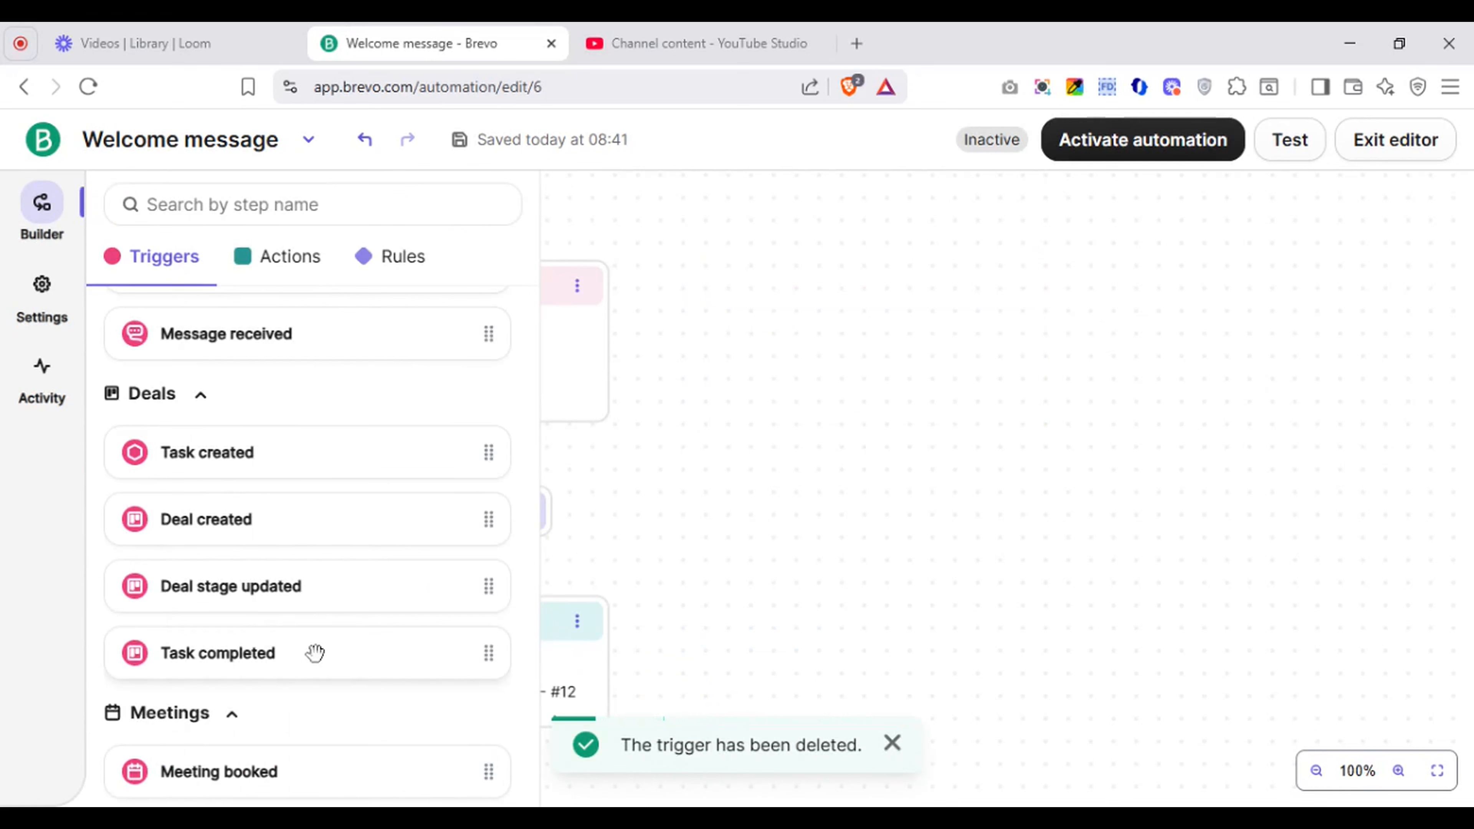
Step: Add a Meeting canceled trigger, try a Meeting name is exactly filter without a value, and discard the filter
scroll(231, 528, down, 5)
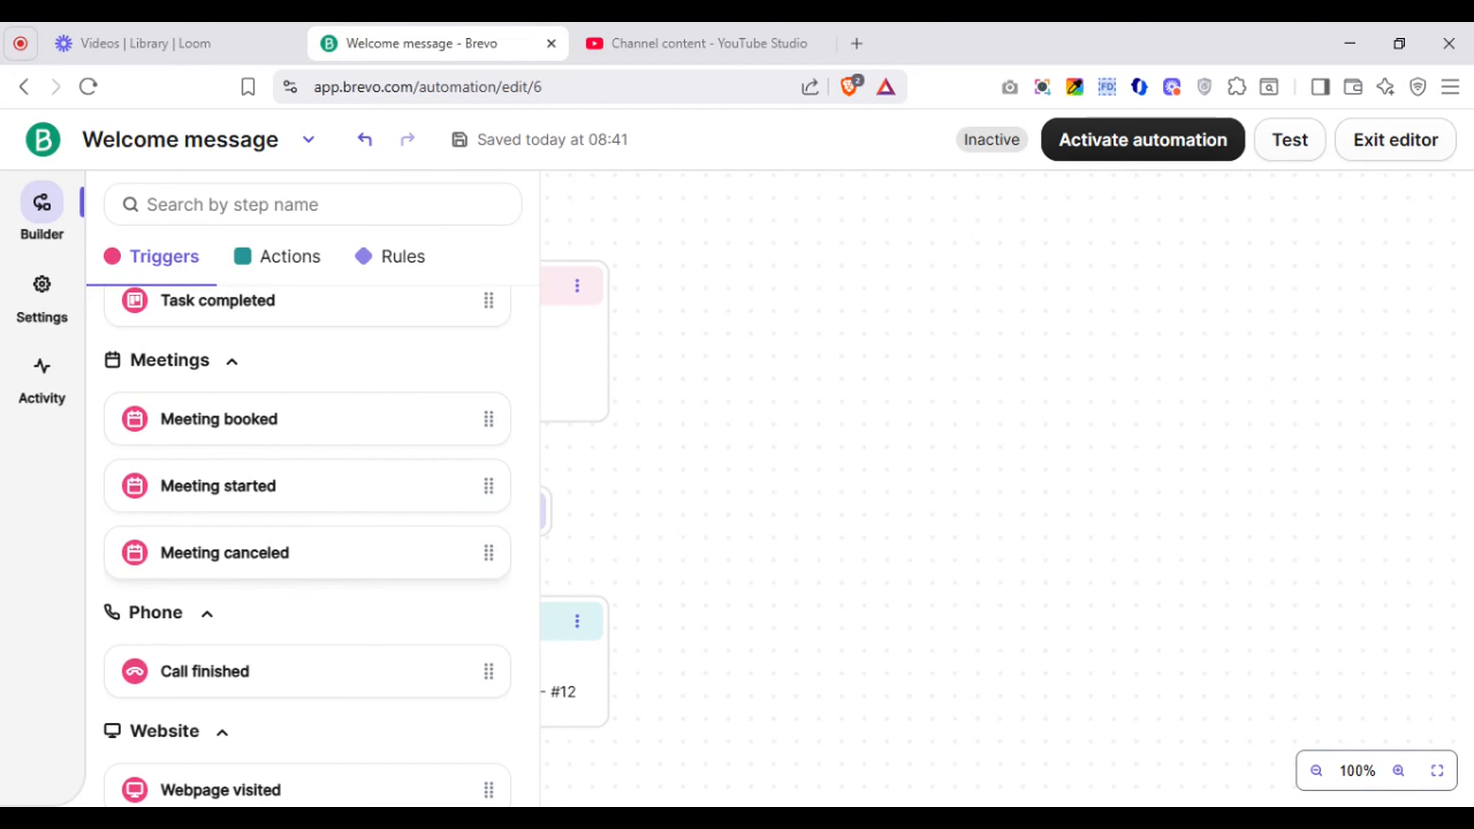
click(302, 560)
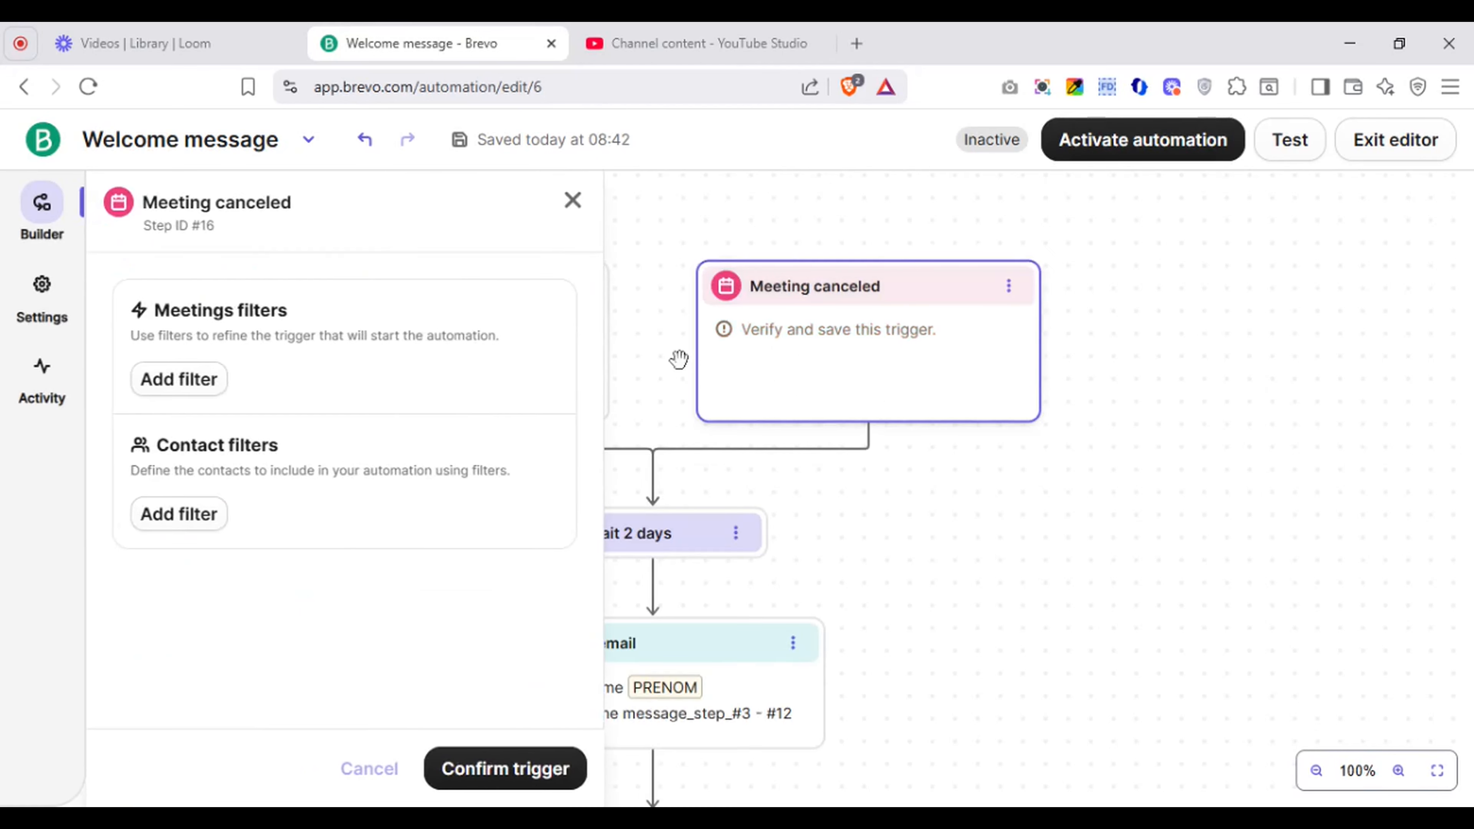
click(180, 383)
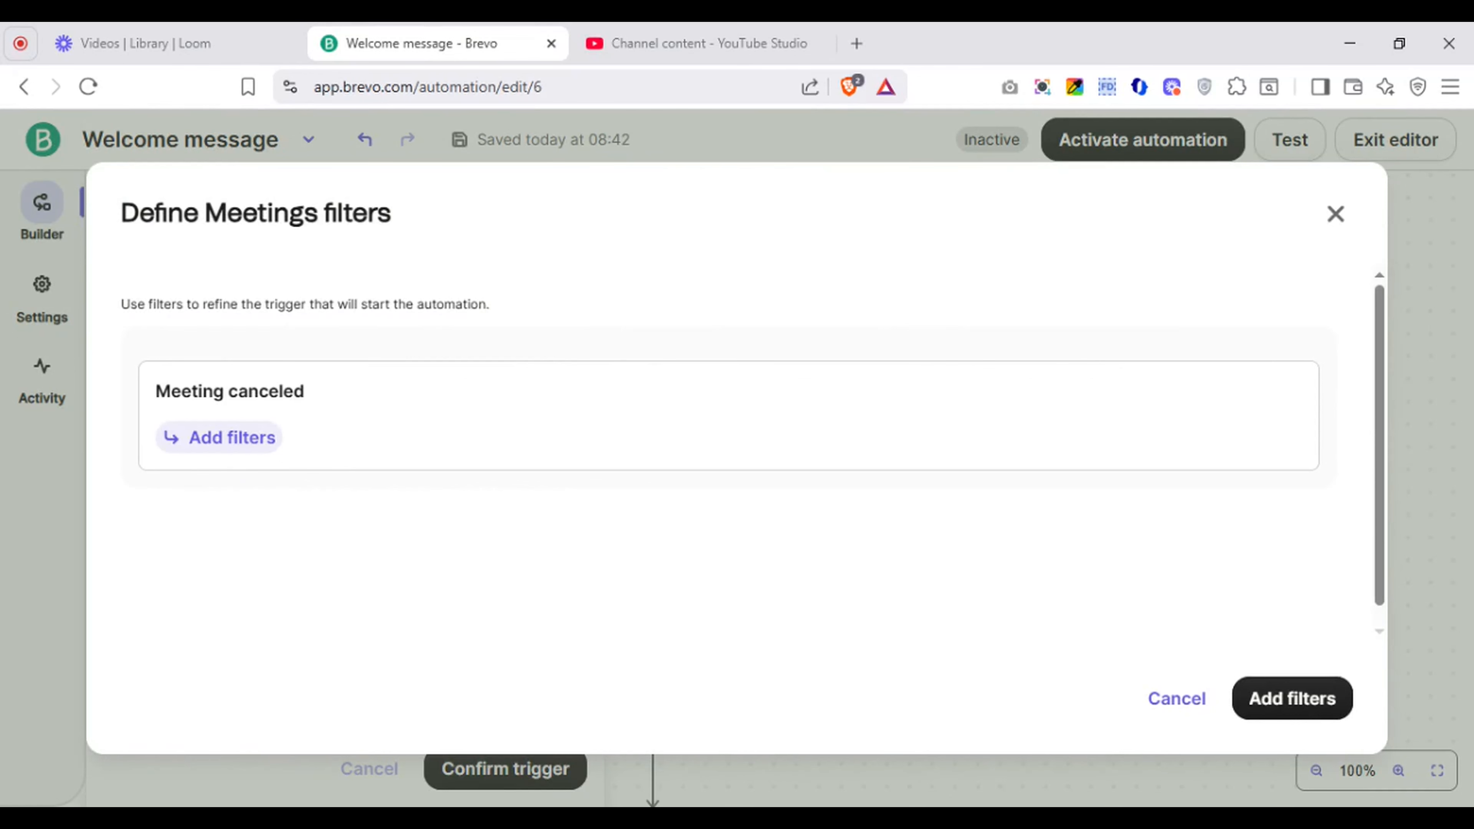
click(247, 438)
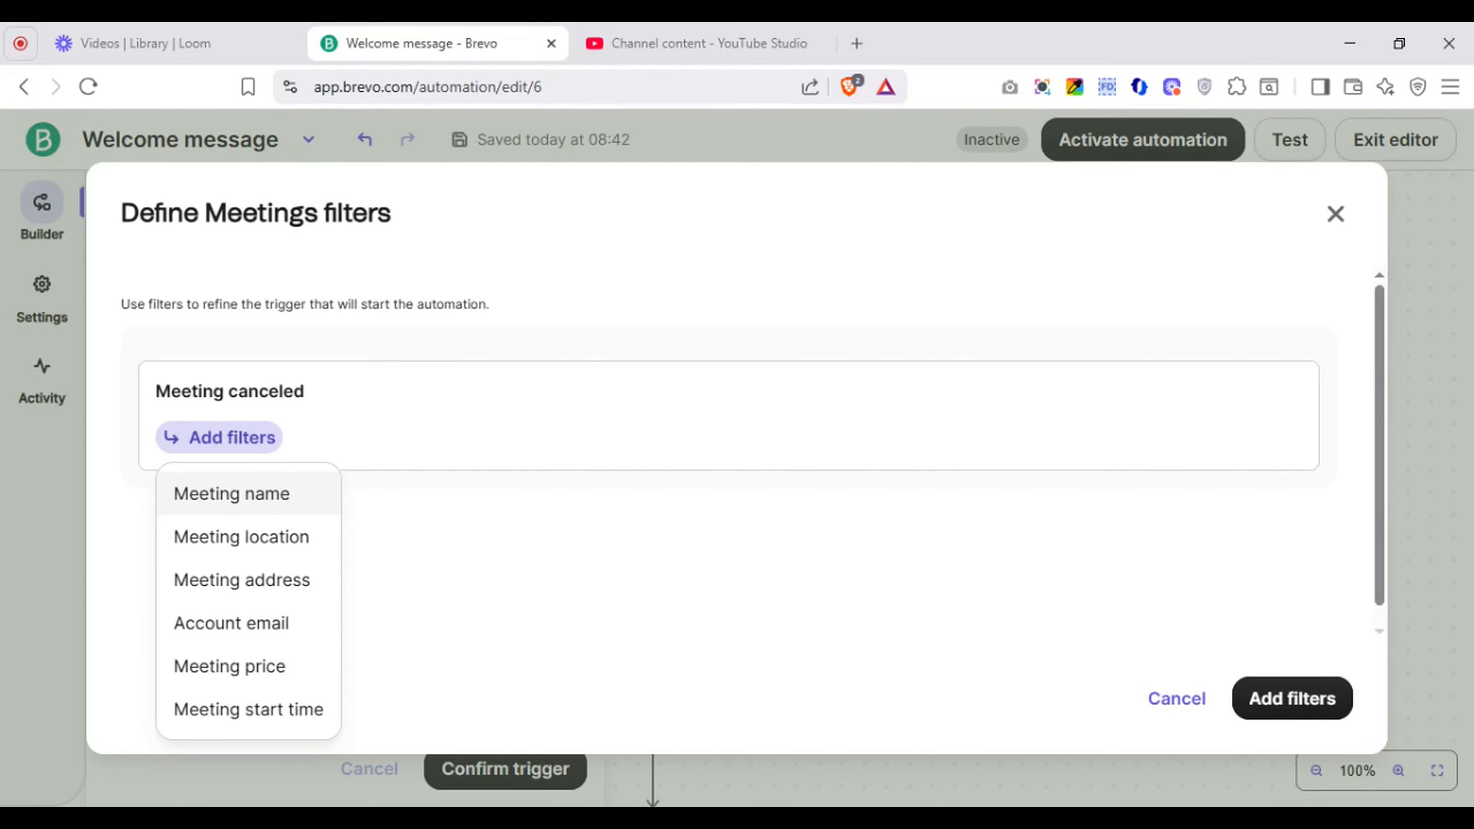
click(234, 504)
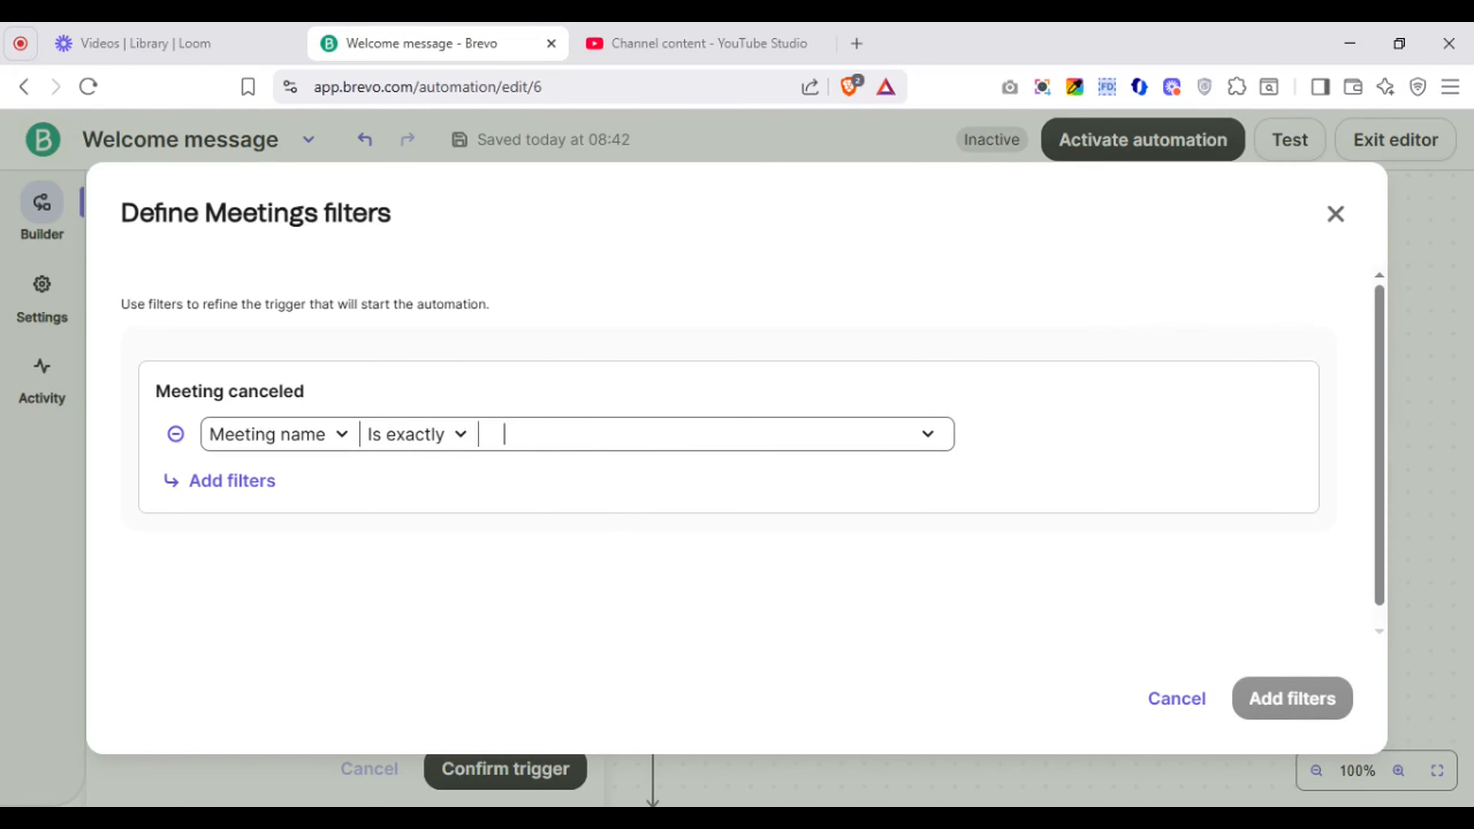
click(1335, 215)
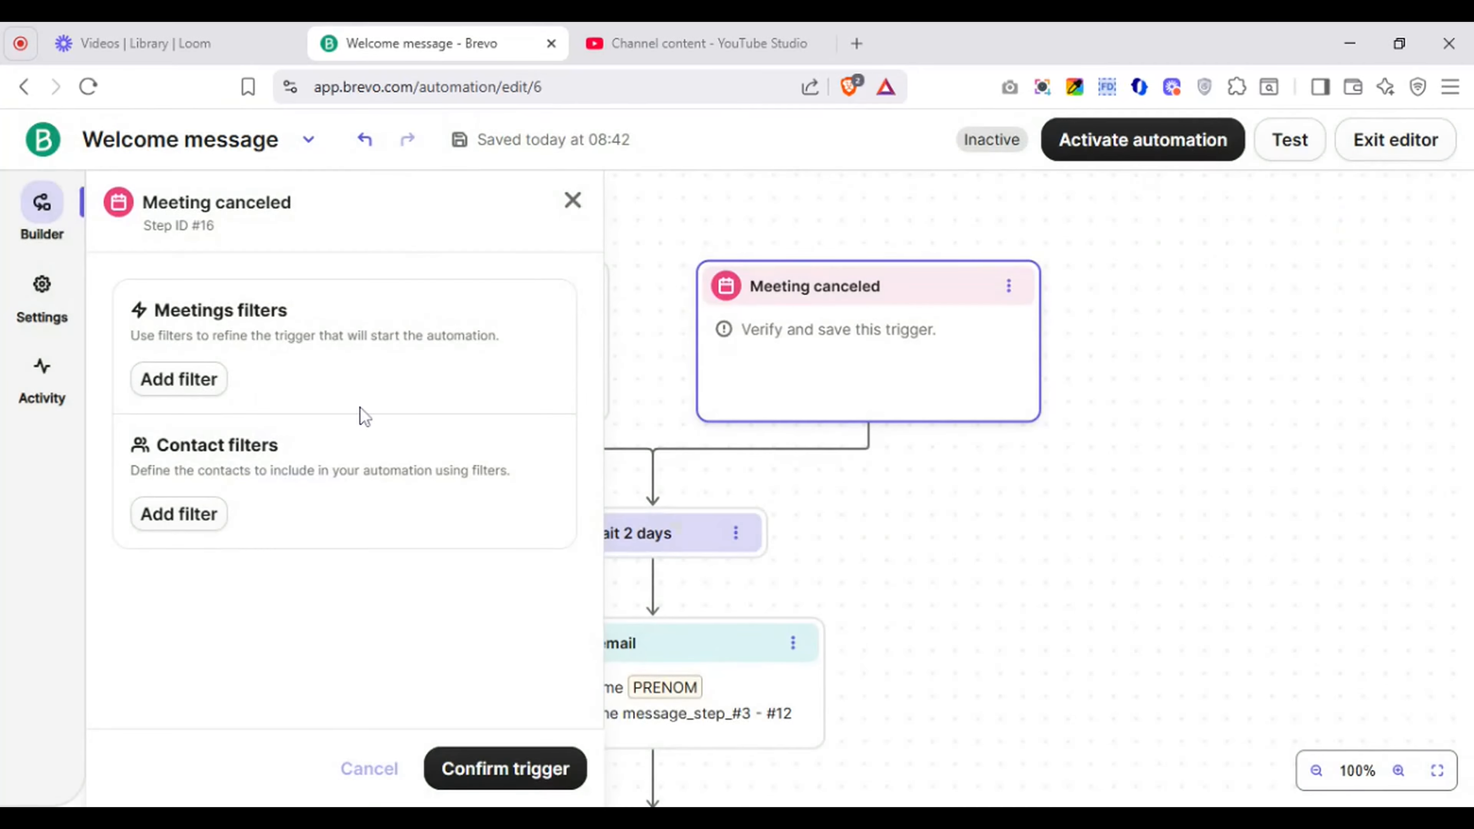
Step: Reopen the Meetings filters, close them without adding any, and confirm the Meeting canceled trigger
click(197, 380)
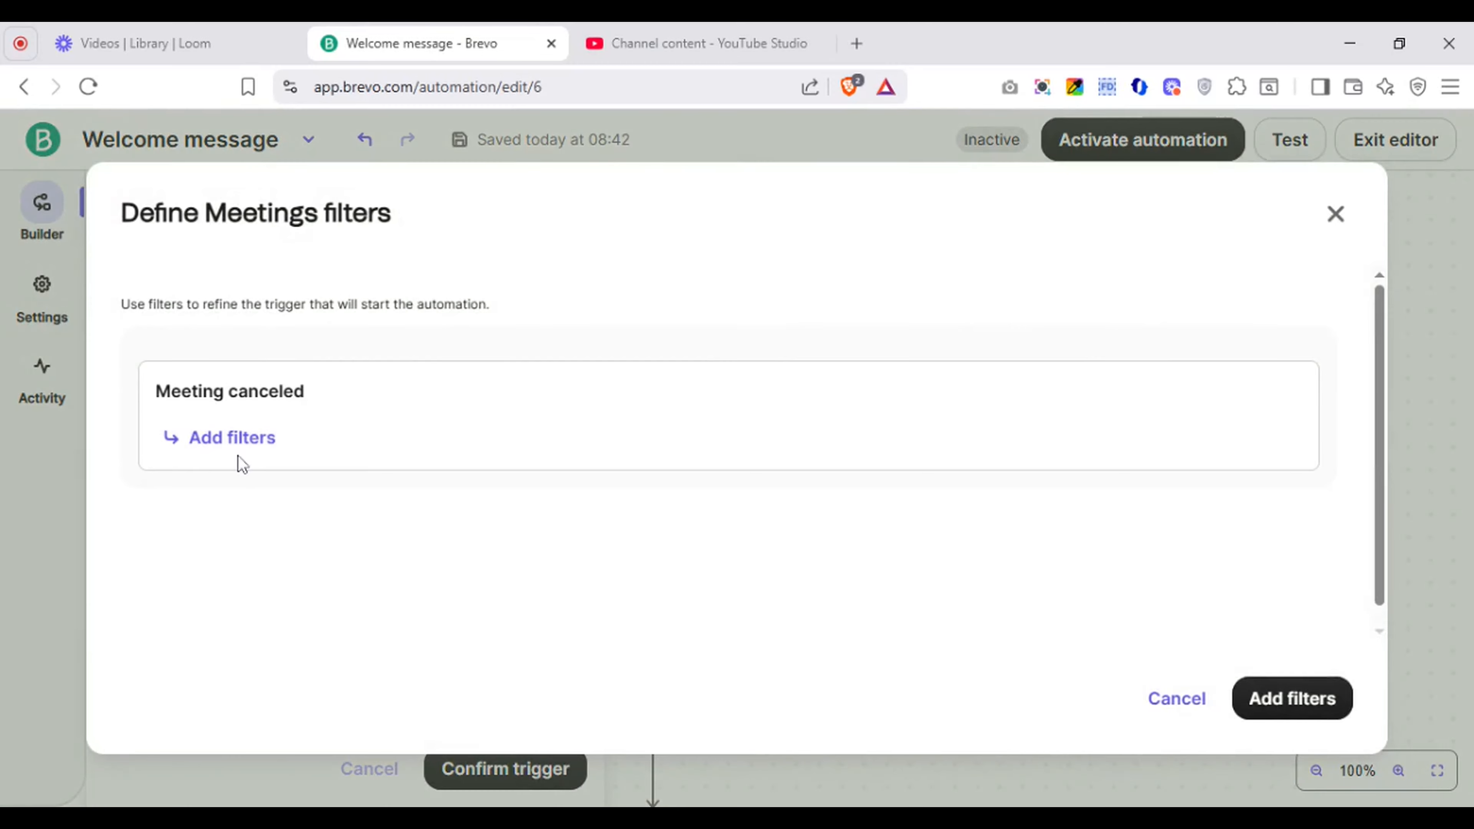
click(1333, 214)
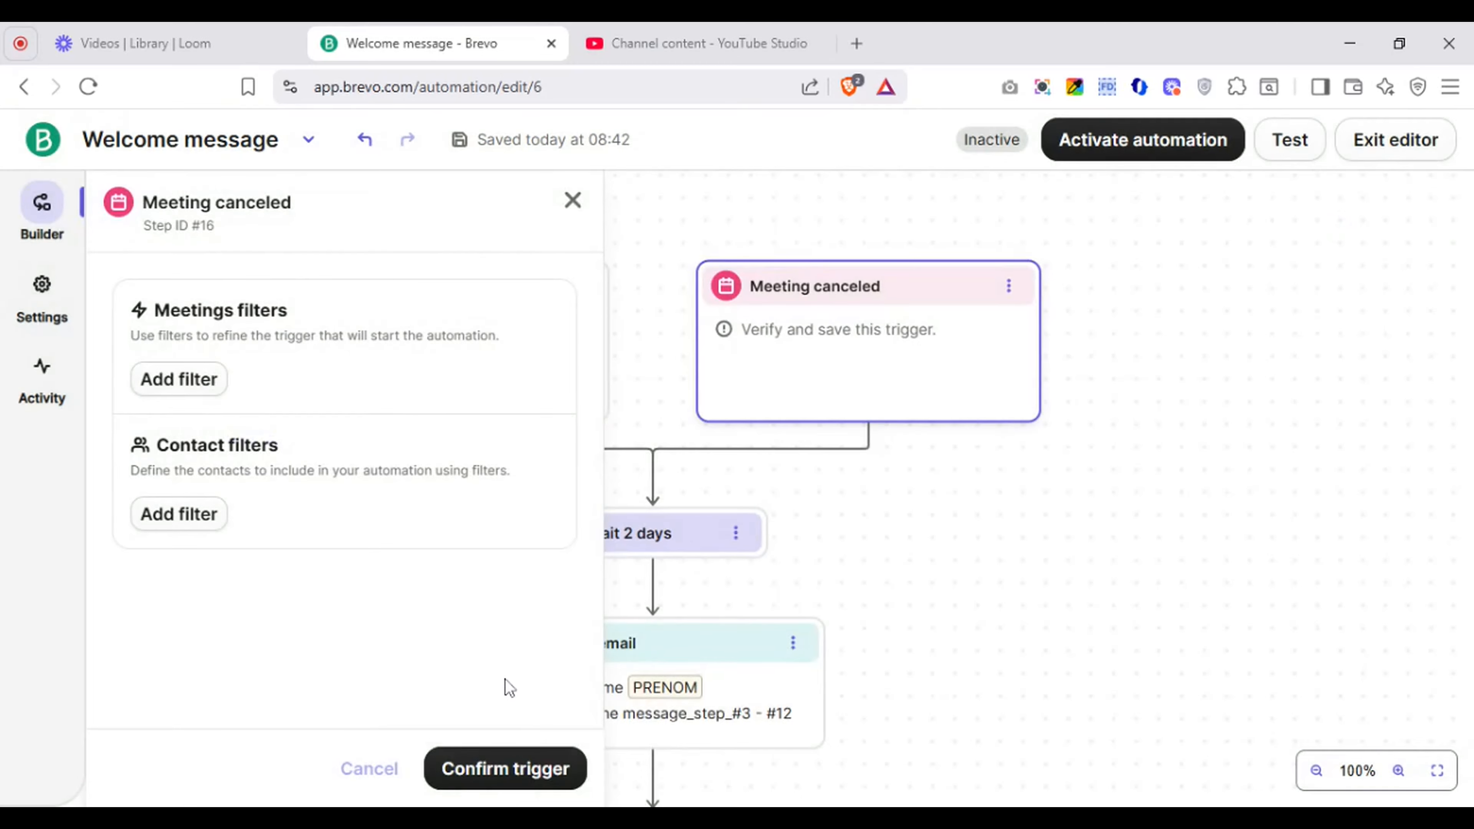
click(499, 783)
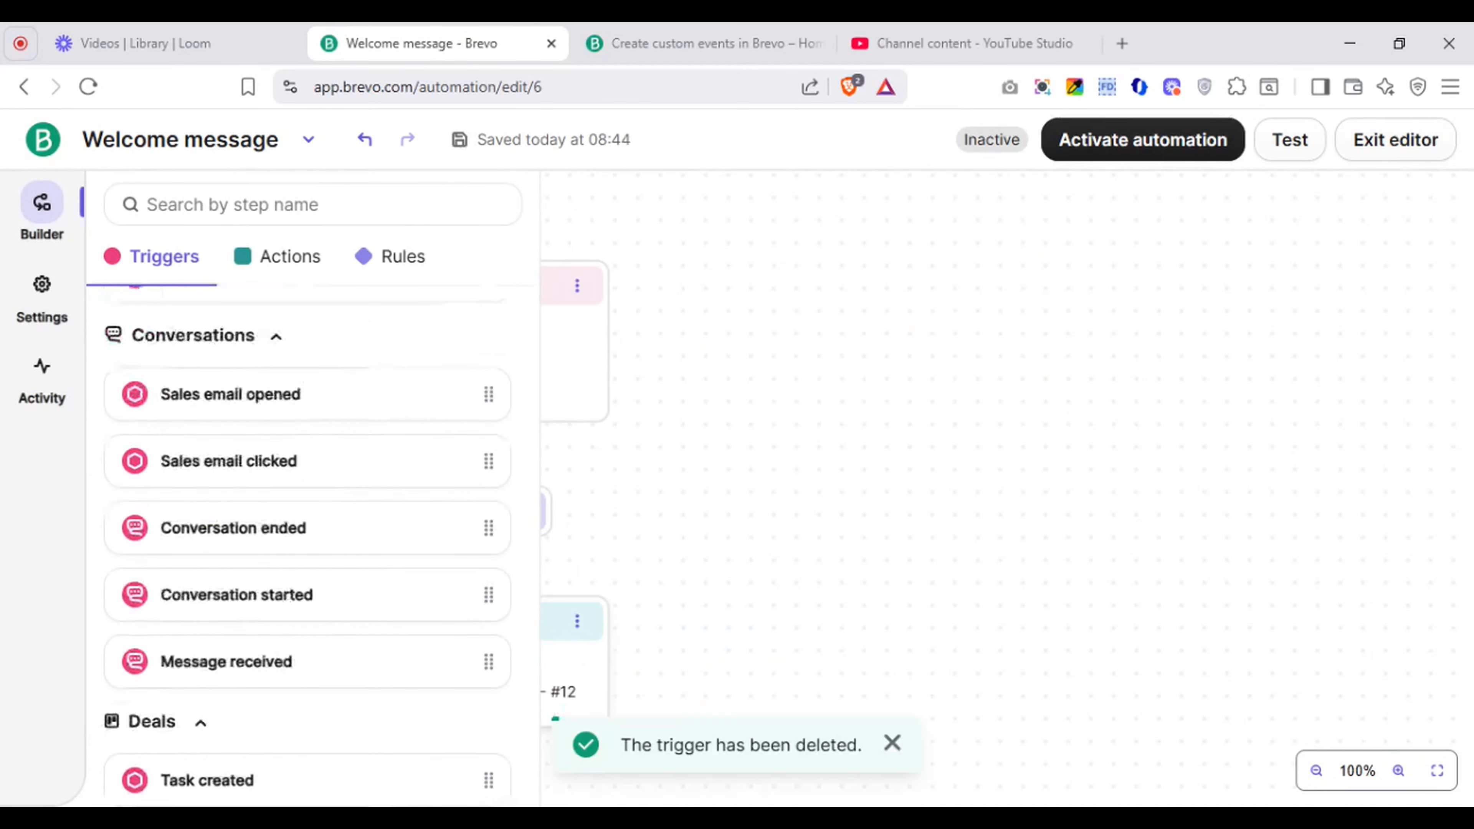
Step: Try an Add contact to a list action below the Hot Leads trigger, browse the Conversations contacts folder, and delete the action
scroll(308, 546, up, 8)
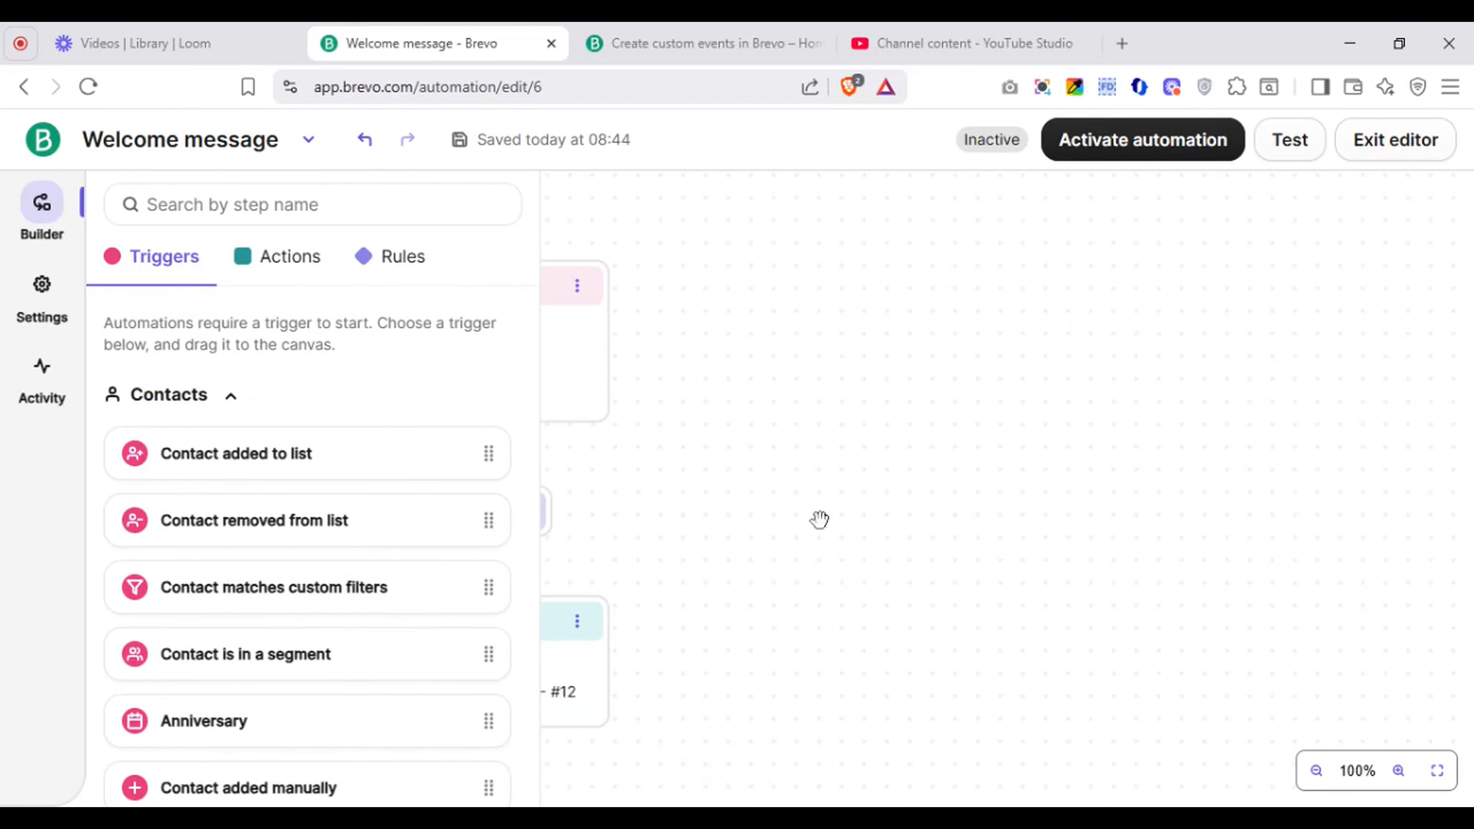
drag(819, 520, 1309, 526)
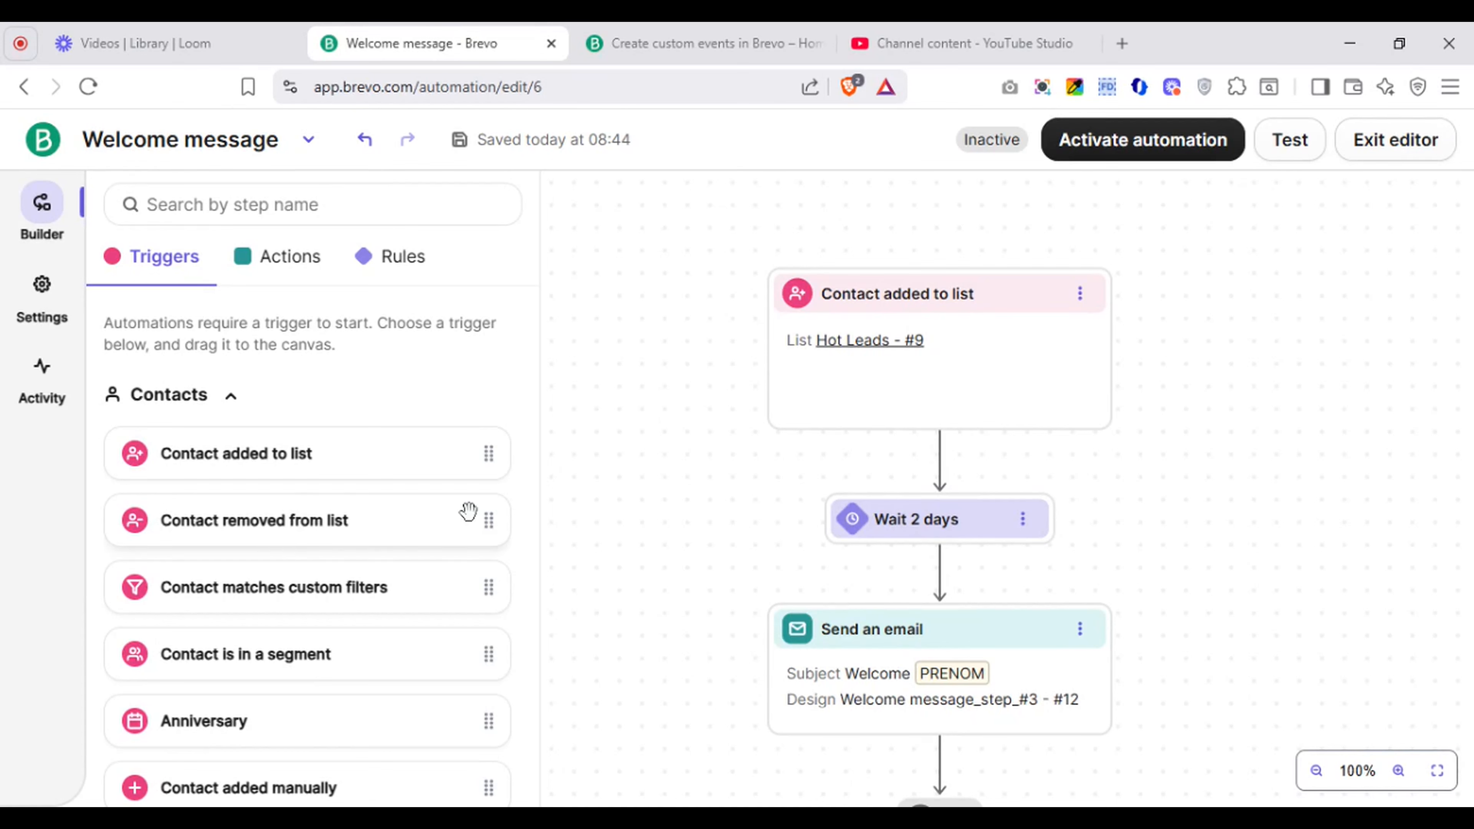
click(279, 283)
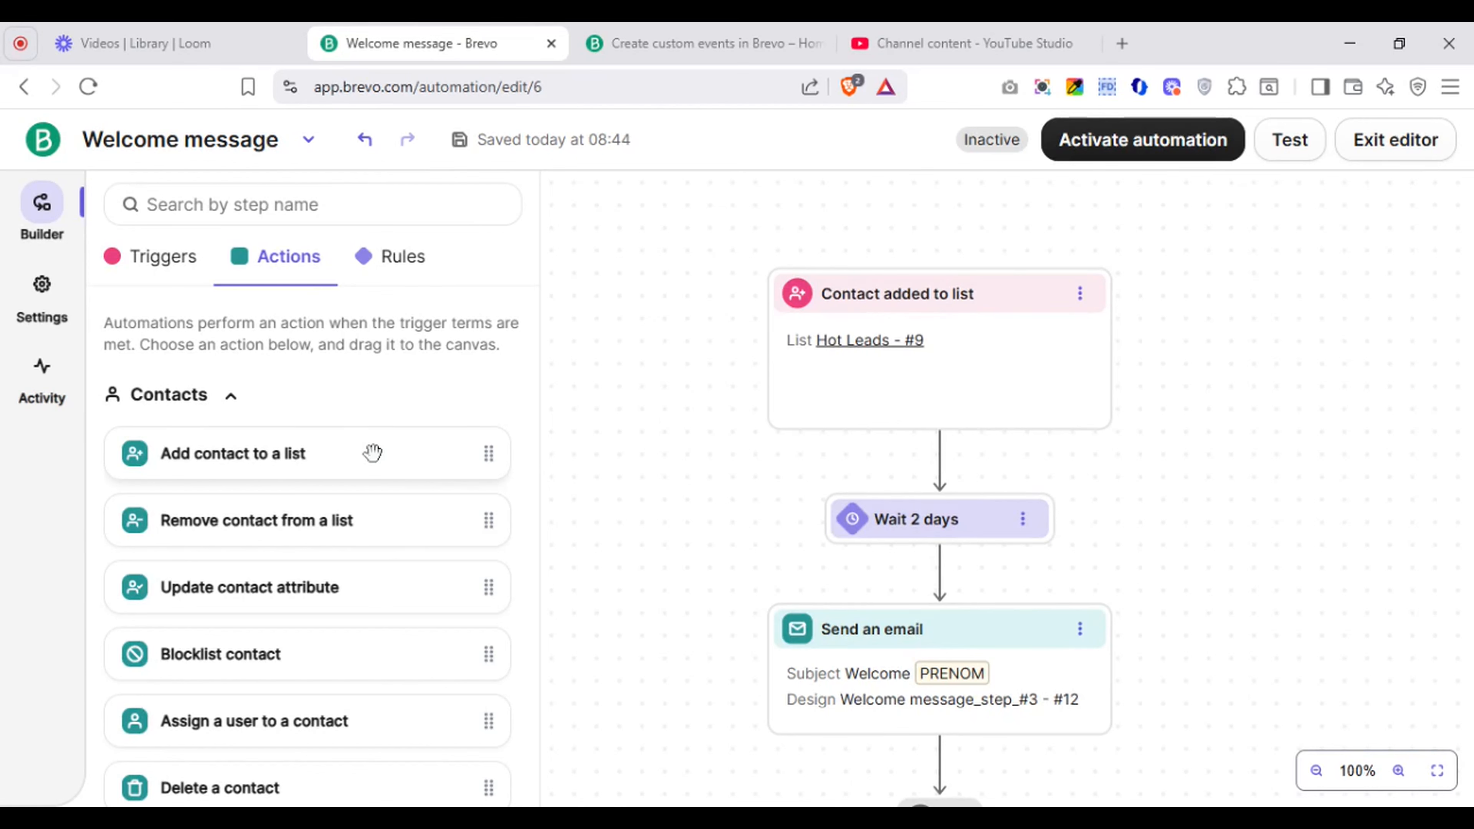
drag(405, 458, 947, 460)
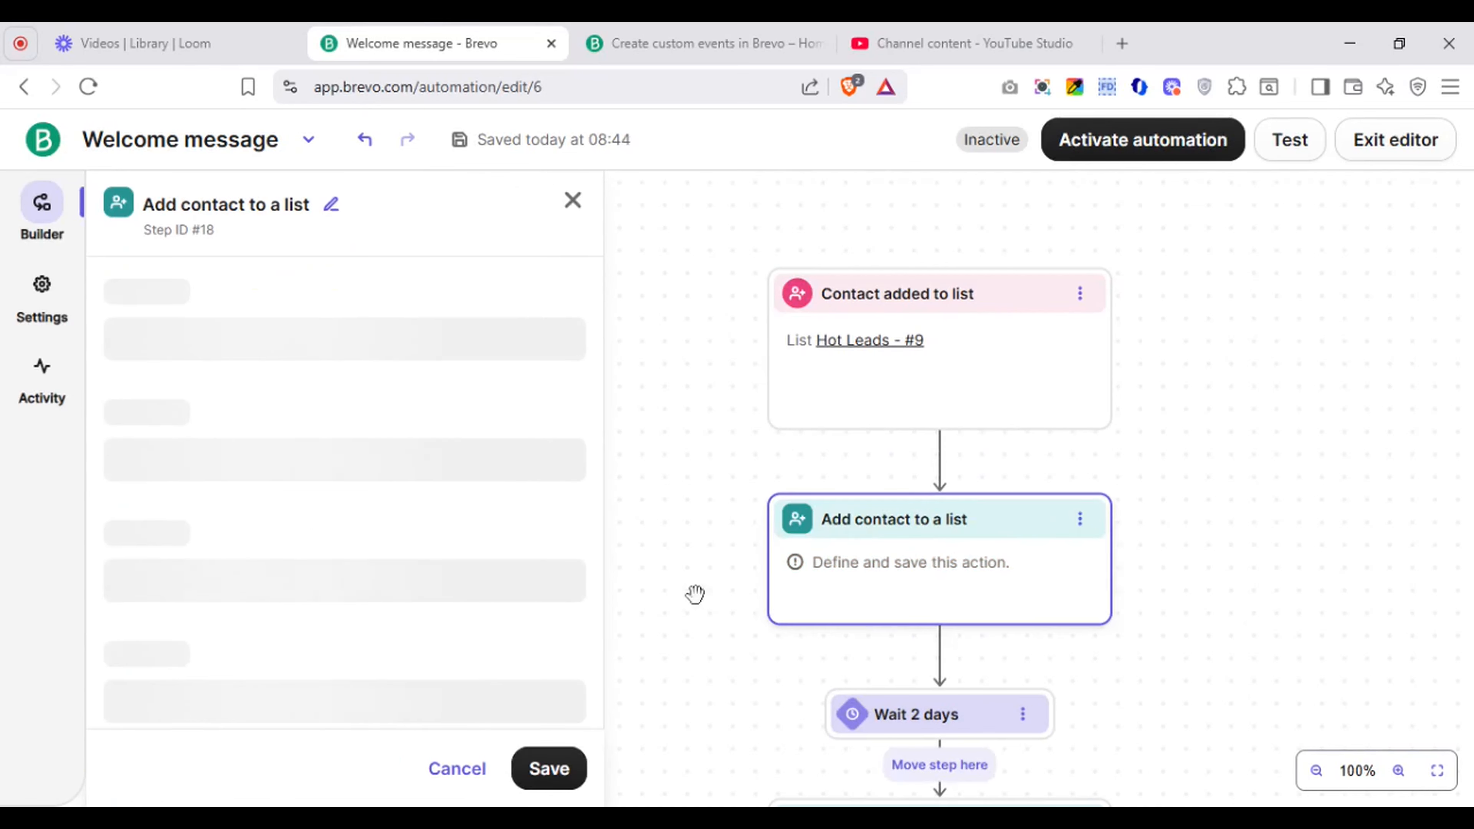
click(366, 324)
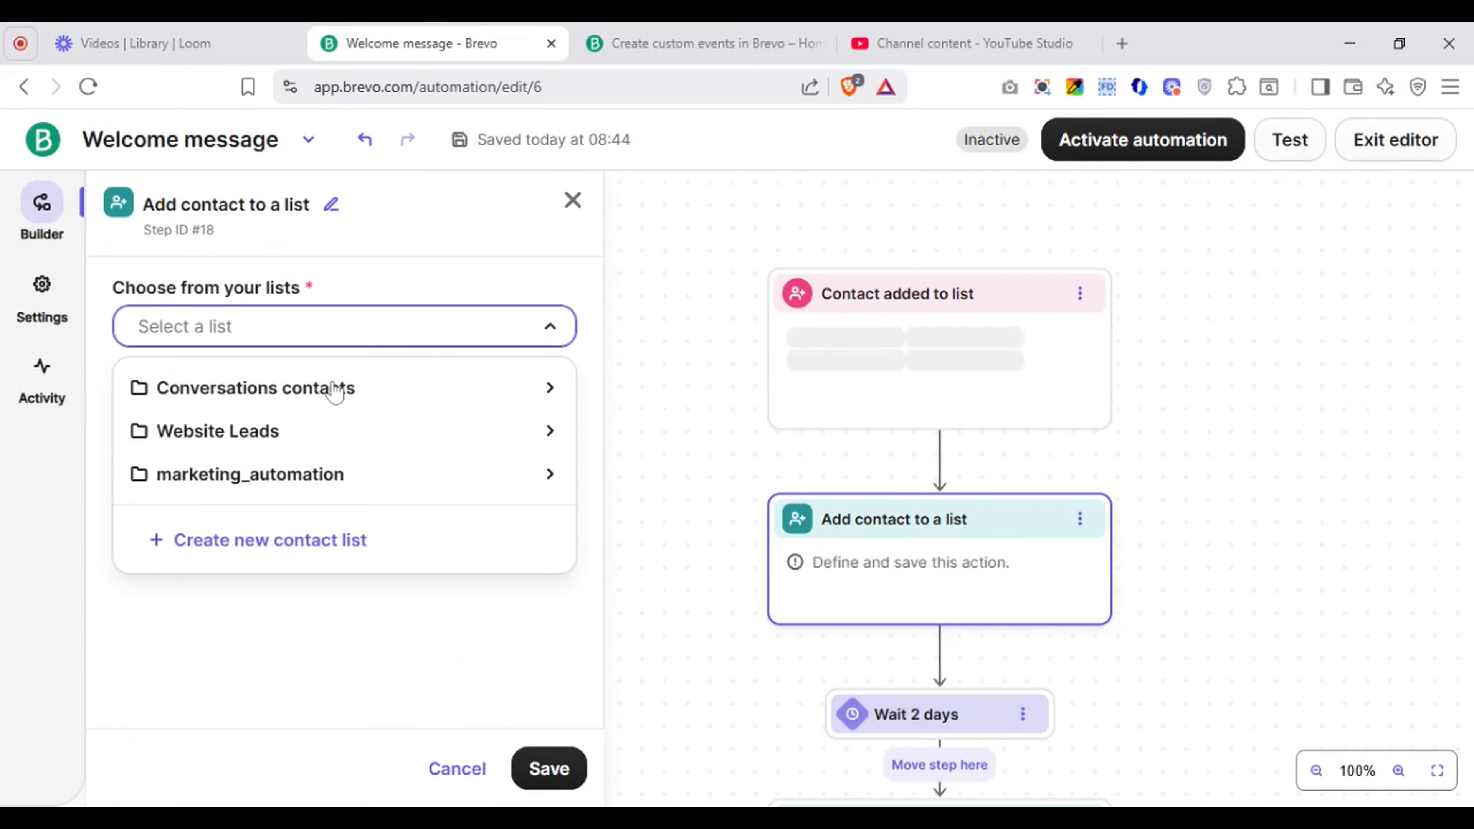
click(325, 396)
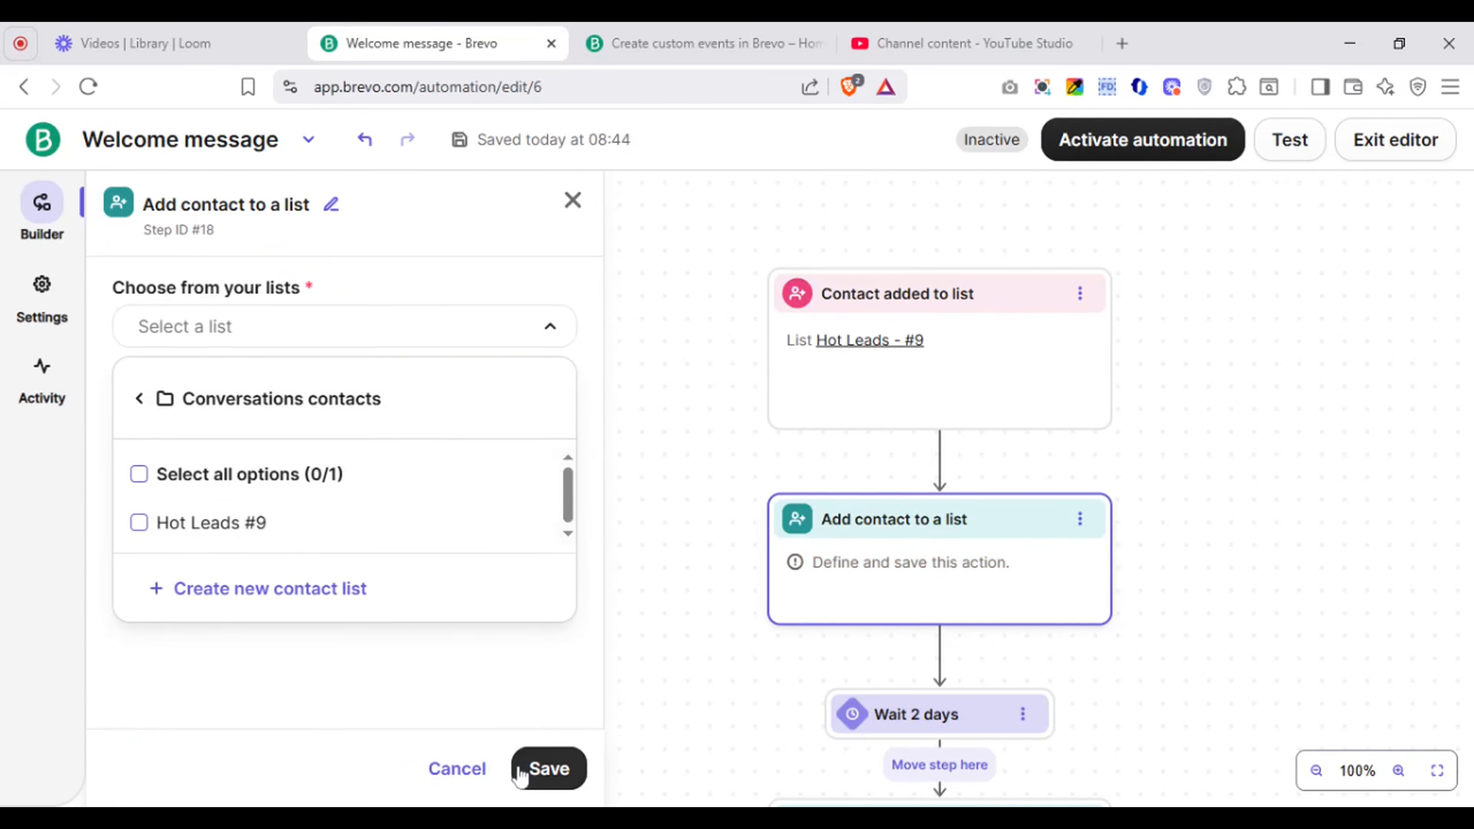
click(483, 772)
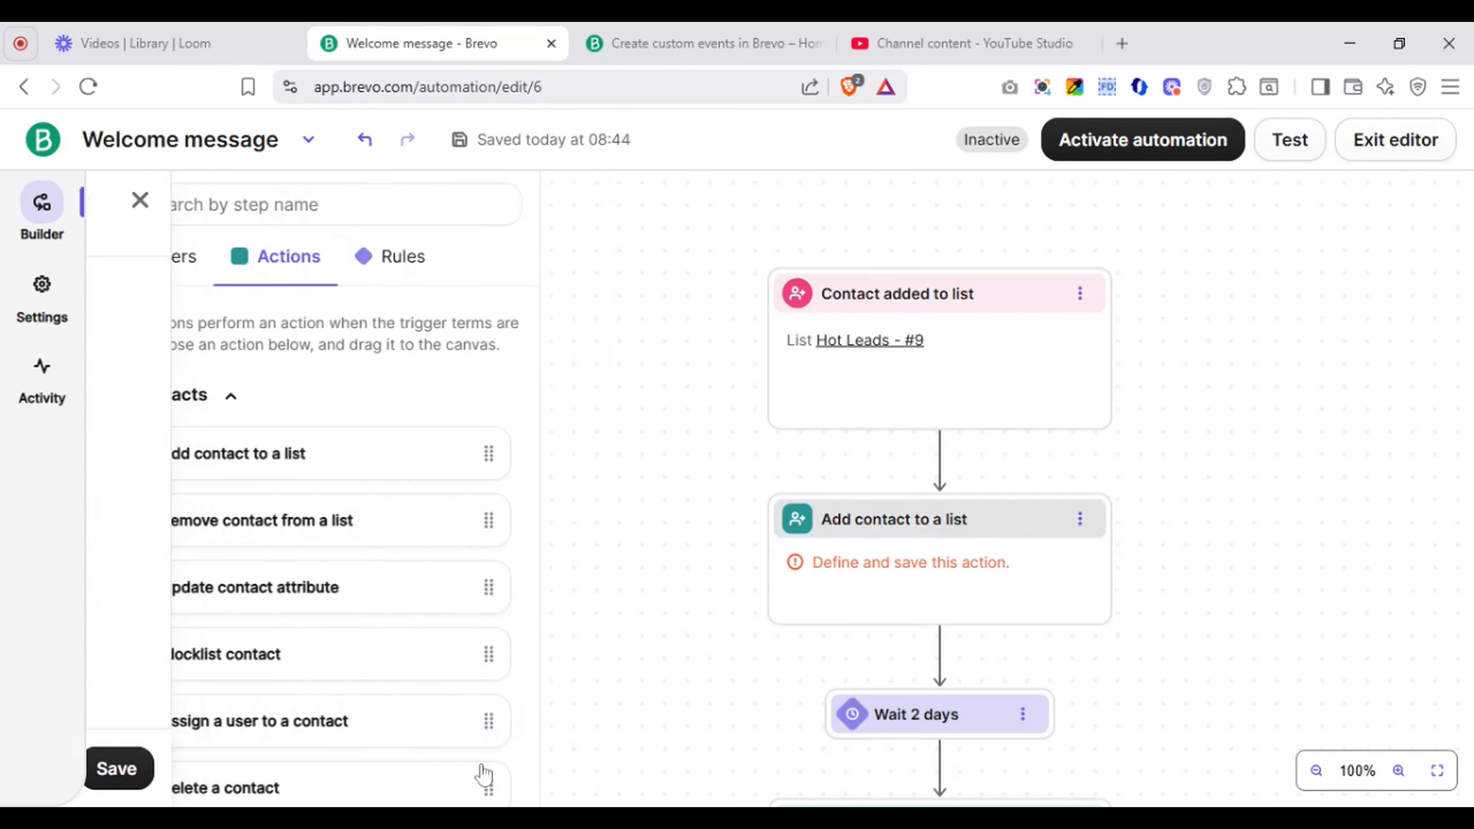
click(1080, 519)
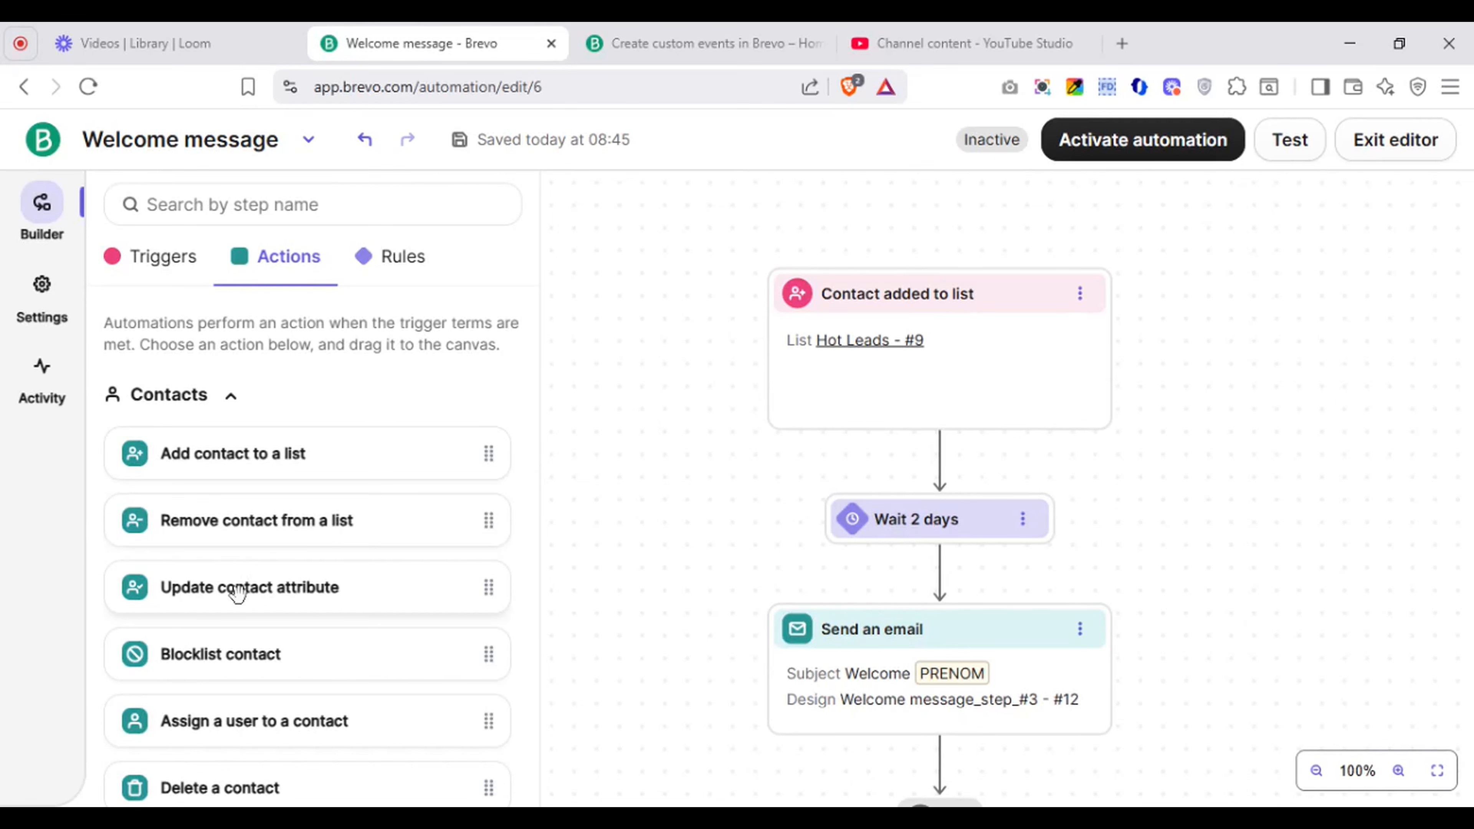
Step: Add an Update contact attribute action between the trigger and the 2-day wait, setting LEAD_SOURCE to SEO, and save it
drag(237, 592, 920, 460)
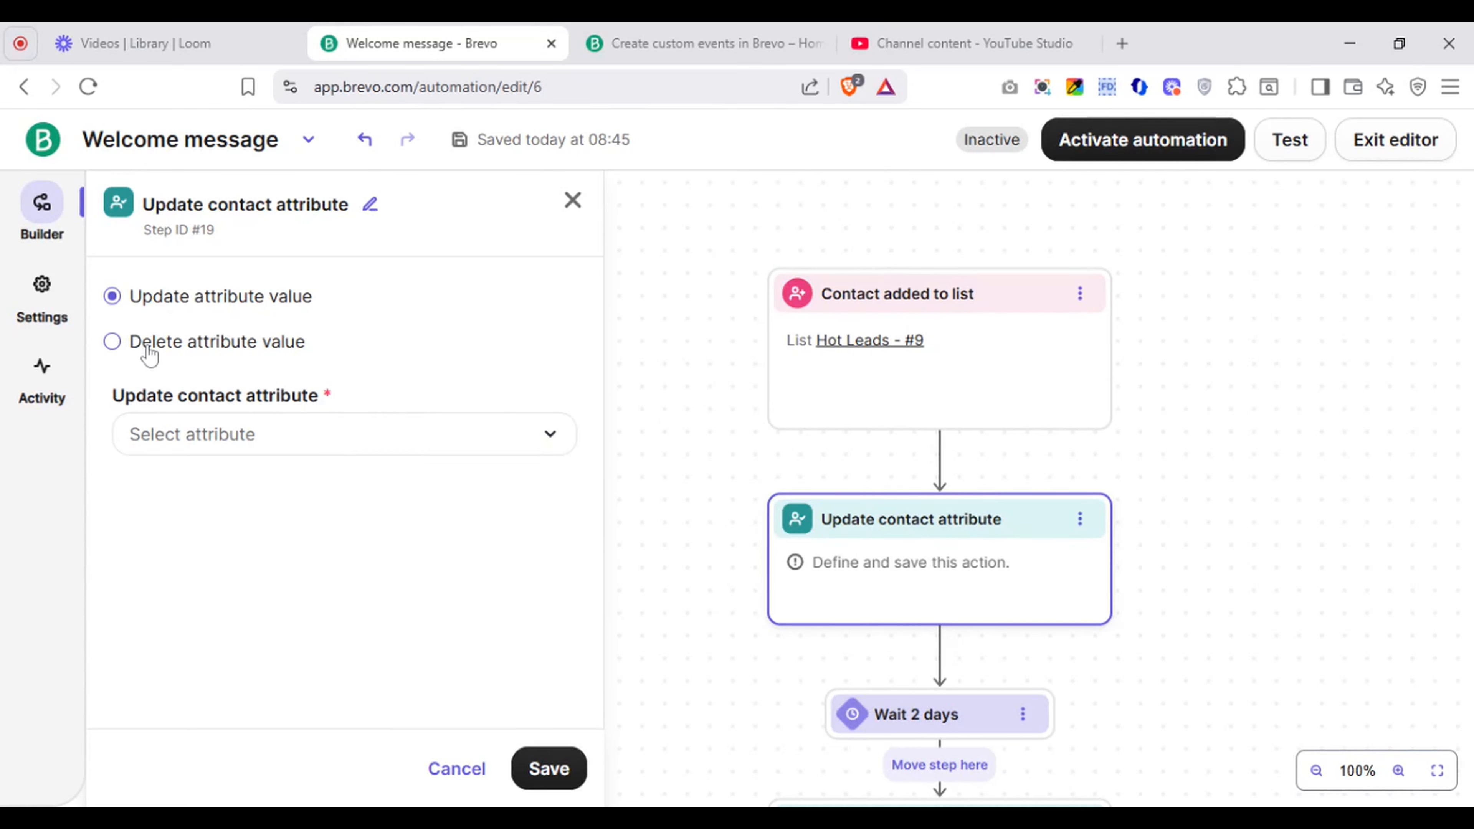
click(257, 441)
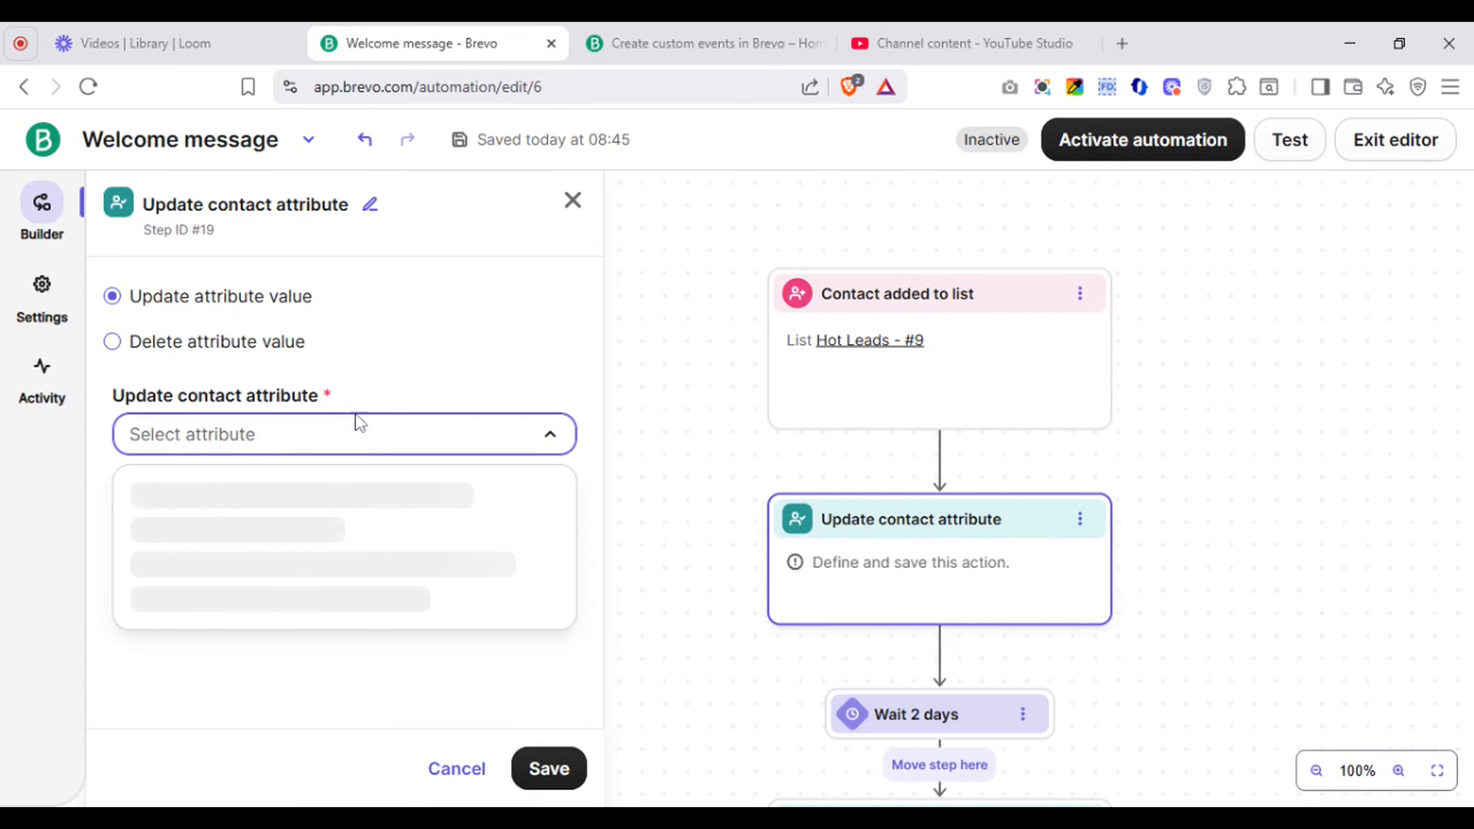
drag(568, 554, 576, 760)
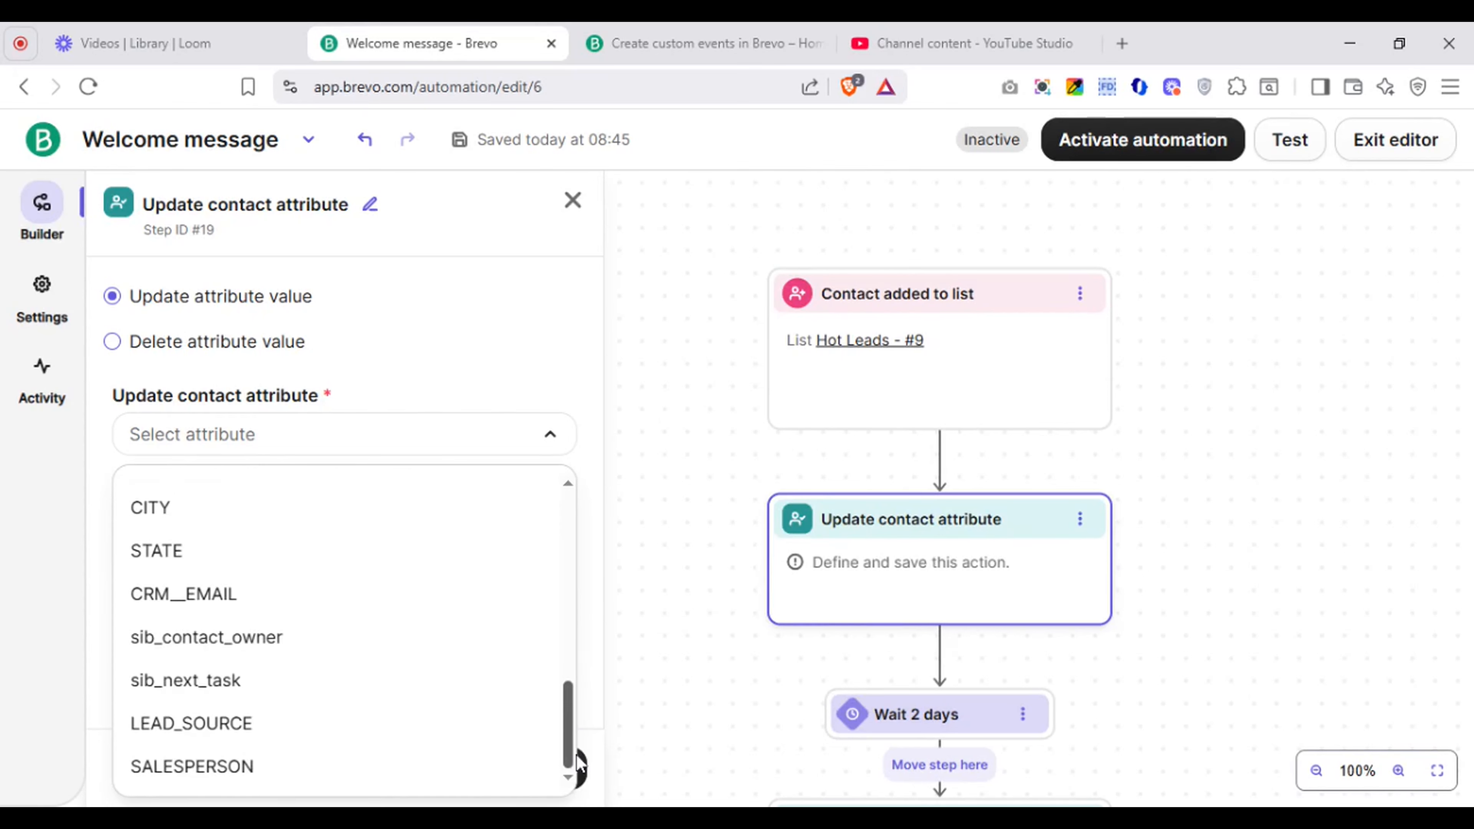
click(340, 725)
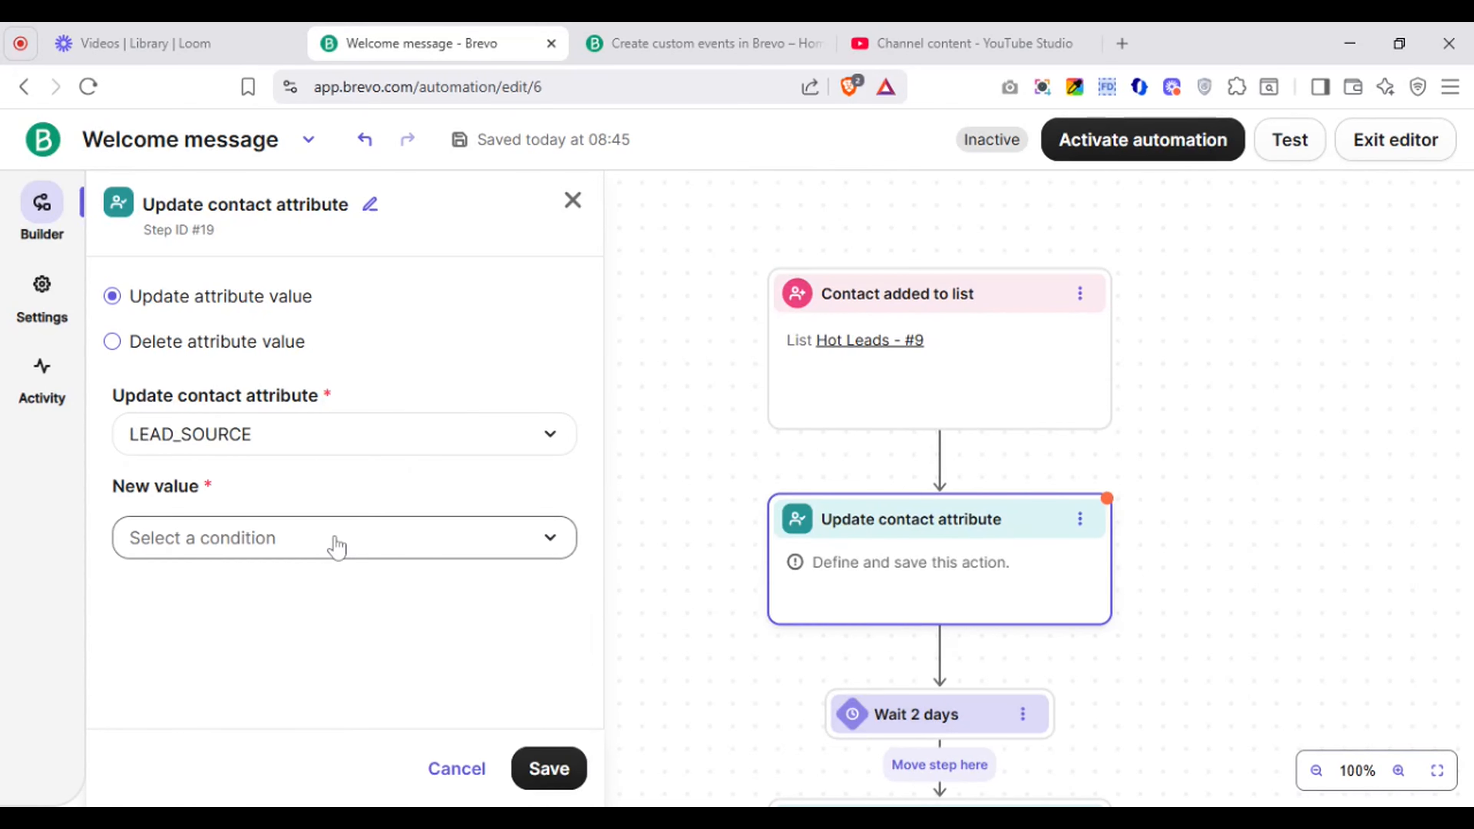
click(333, 540)
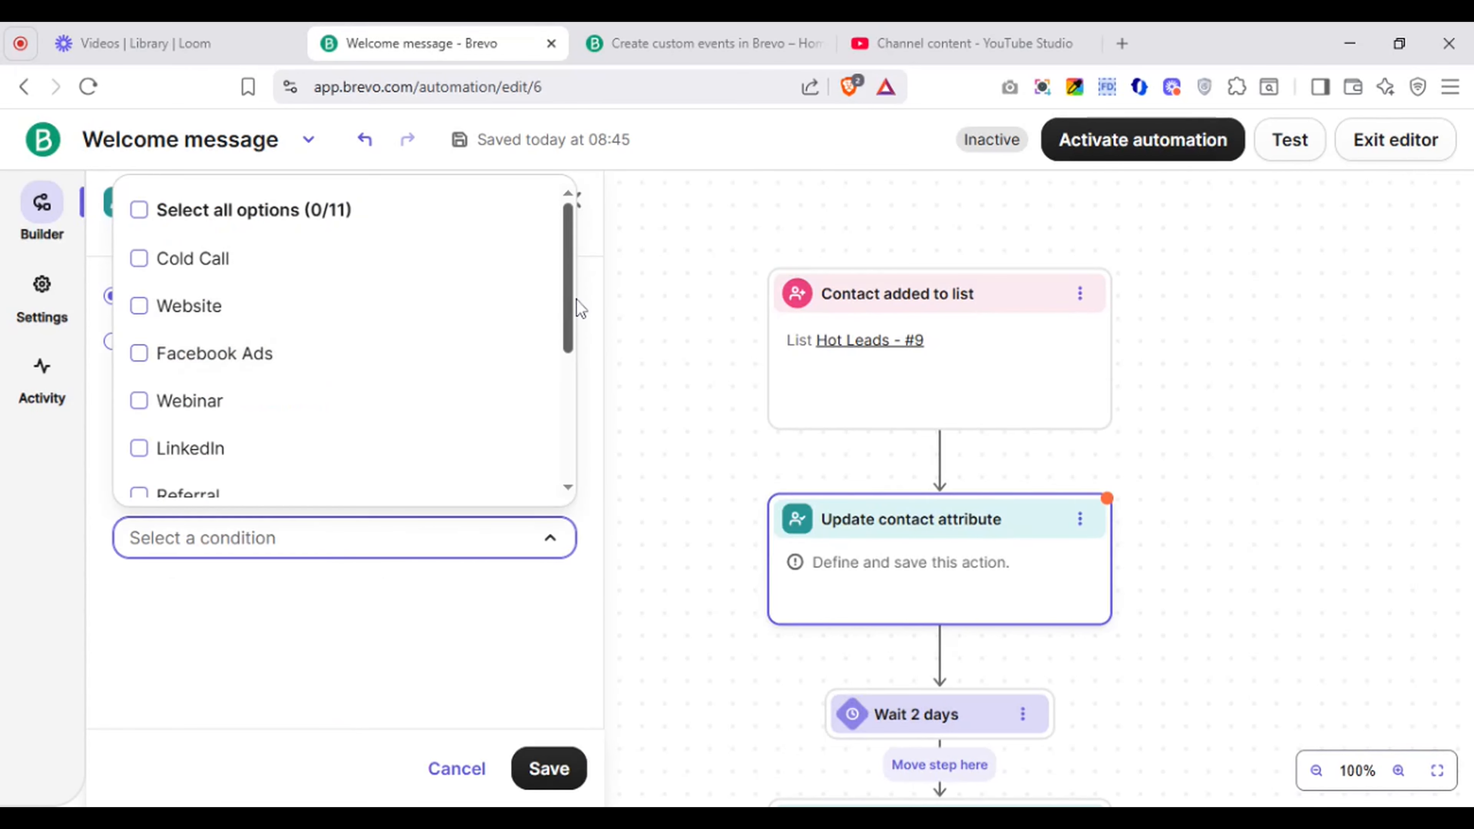
drag(576, 301, 574, 459)
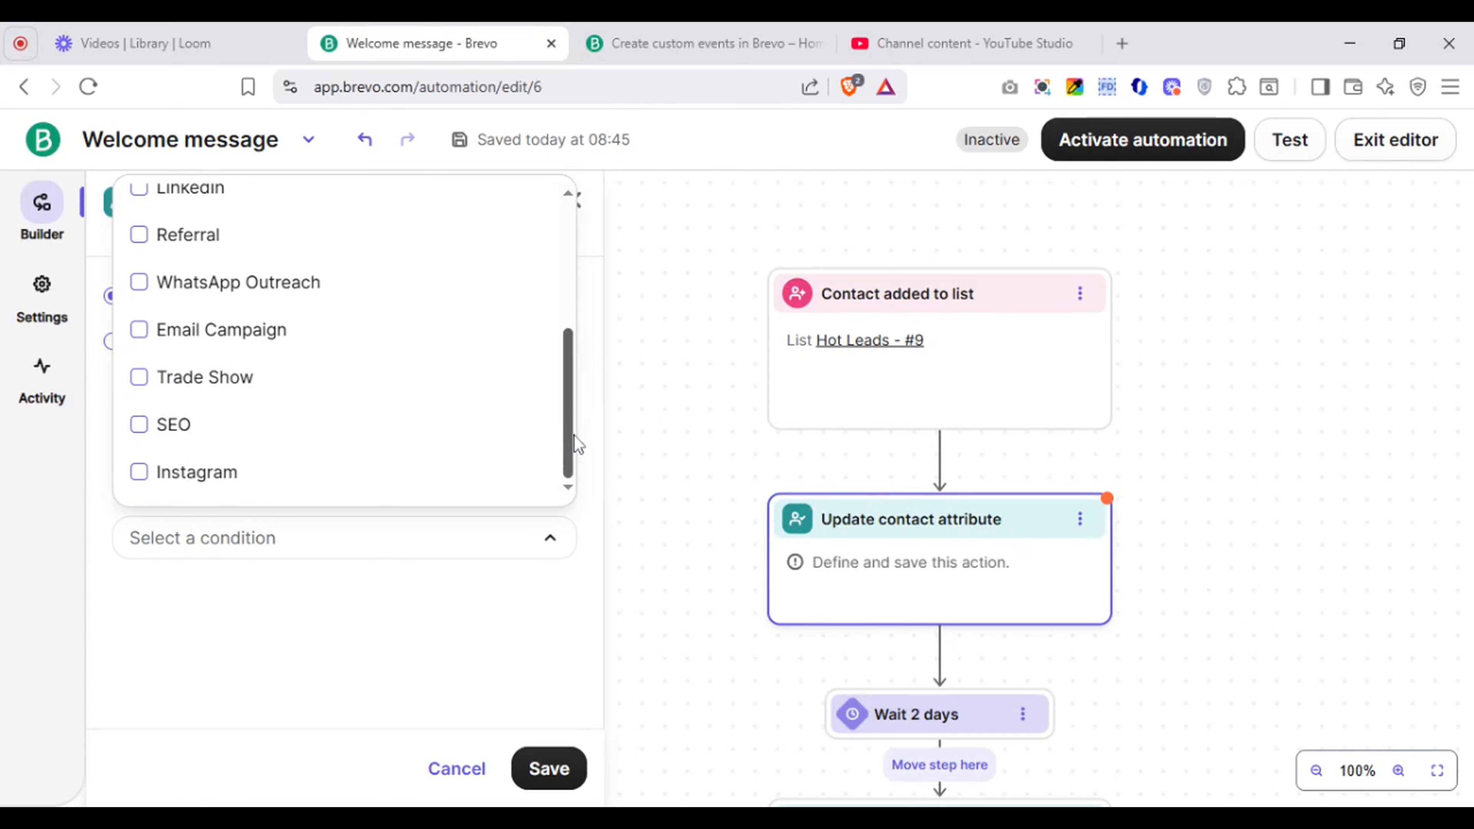
click(216, 440)
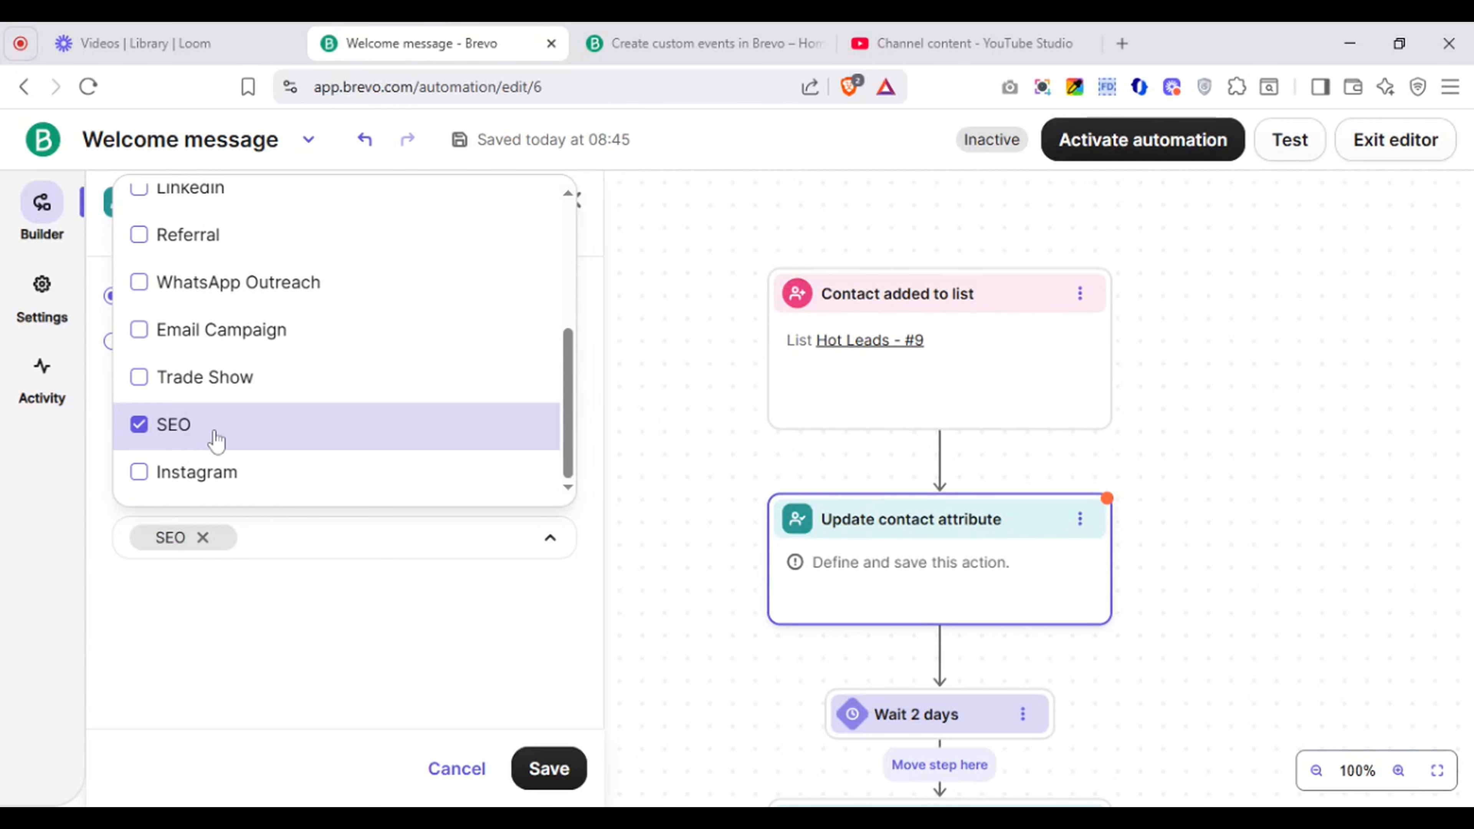
click(263, 684)
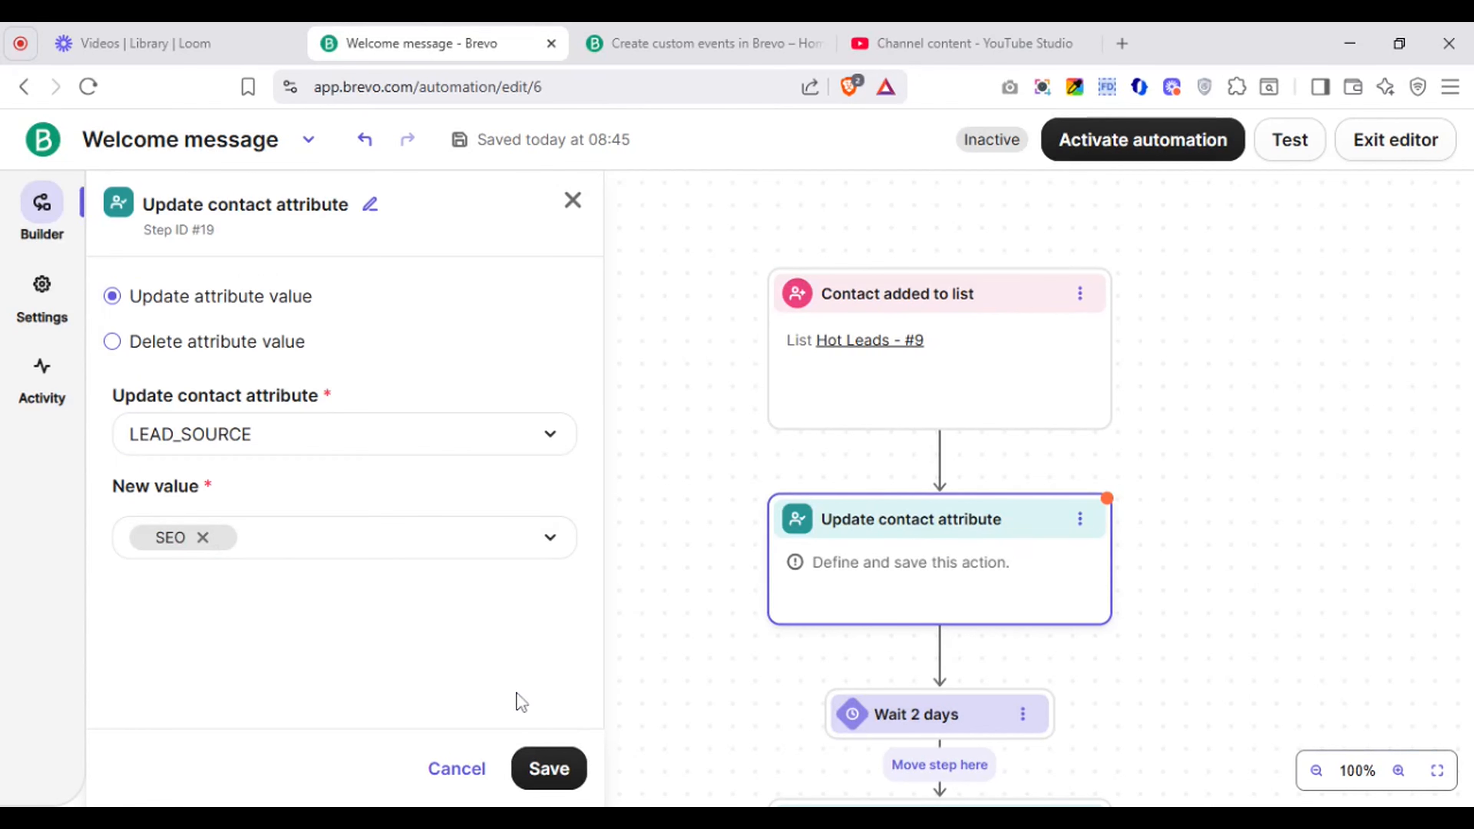
click(551, 788)
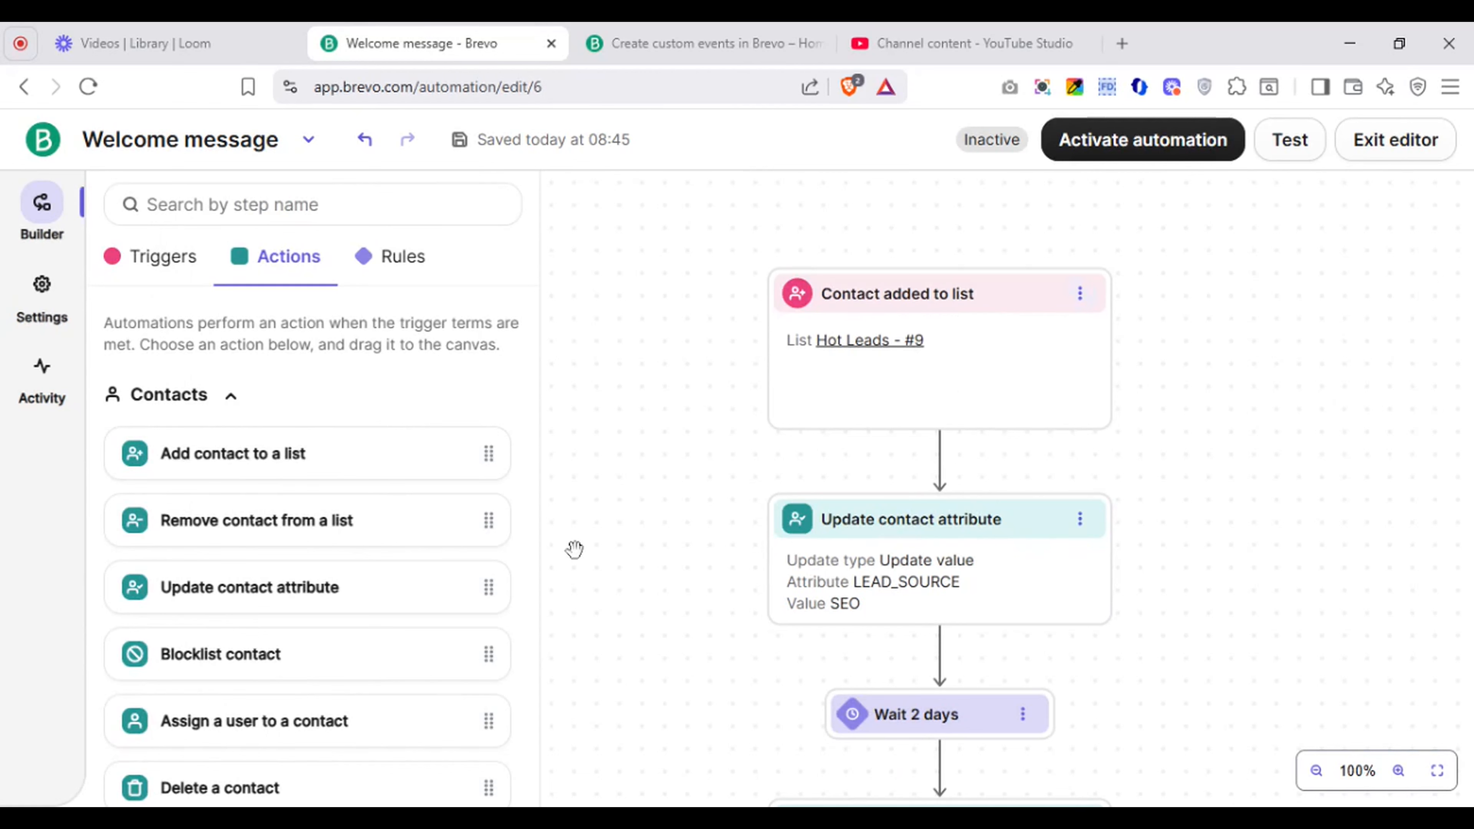
Step: Reopen the settings of the Update contact attribute step to review them, and close them
click(288, 591)
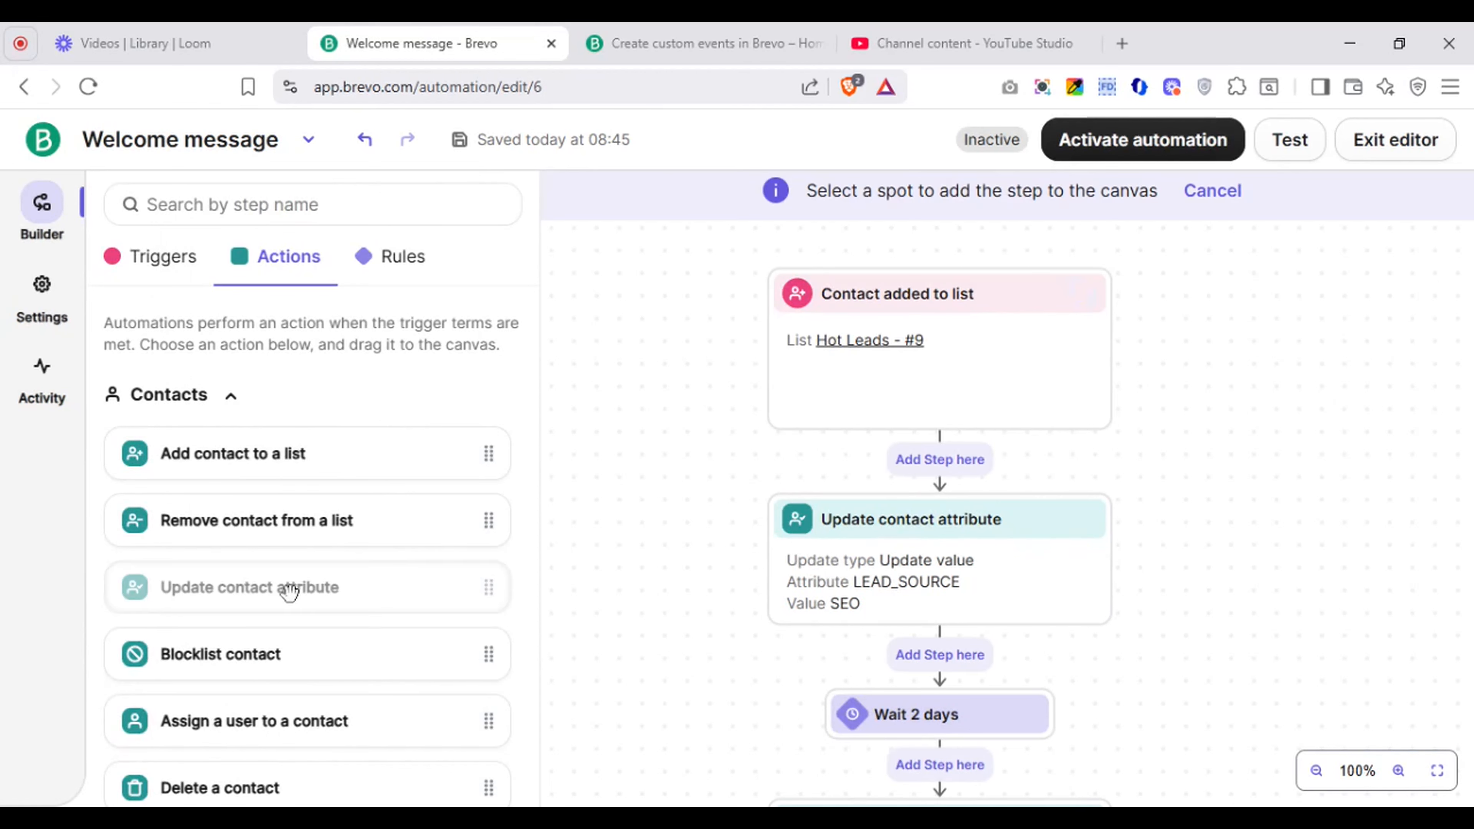
click(903, 608)
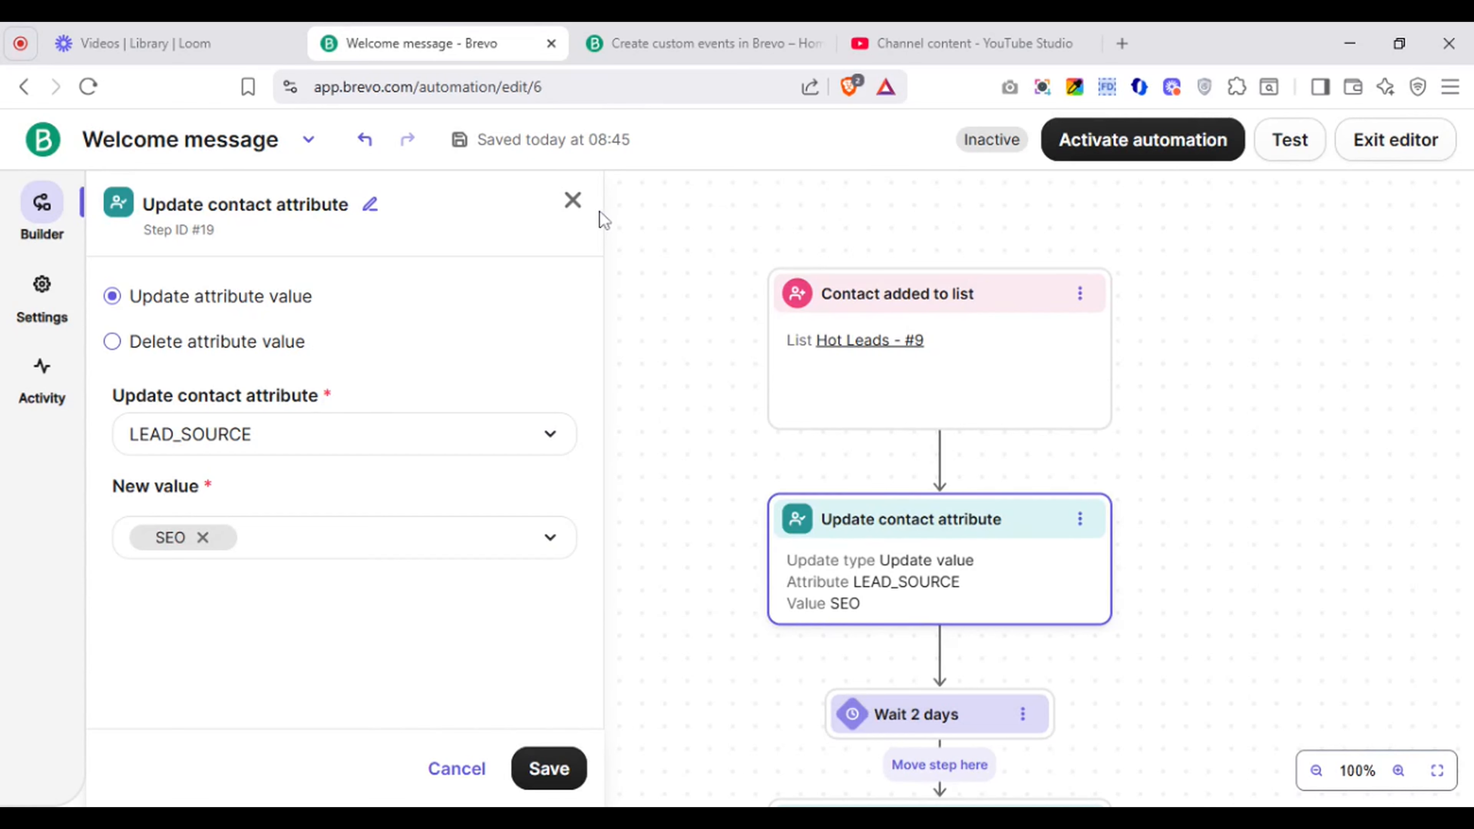
click(575, 209)
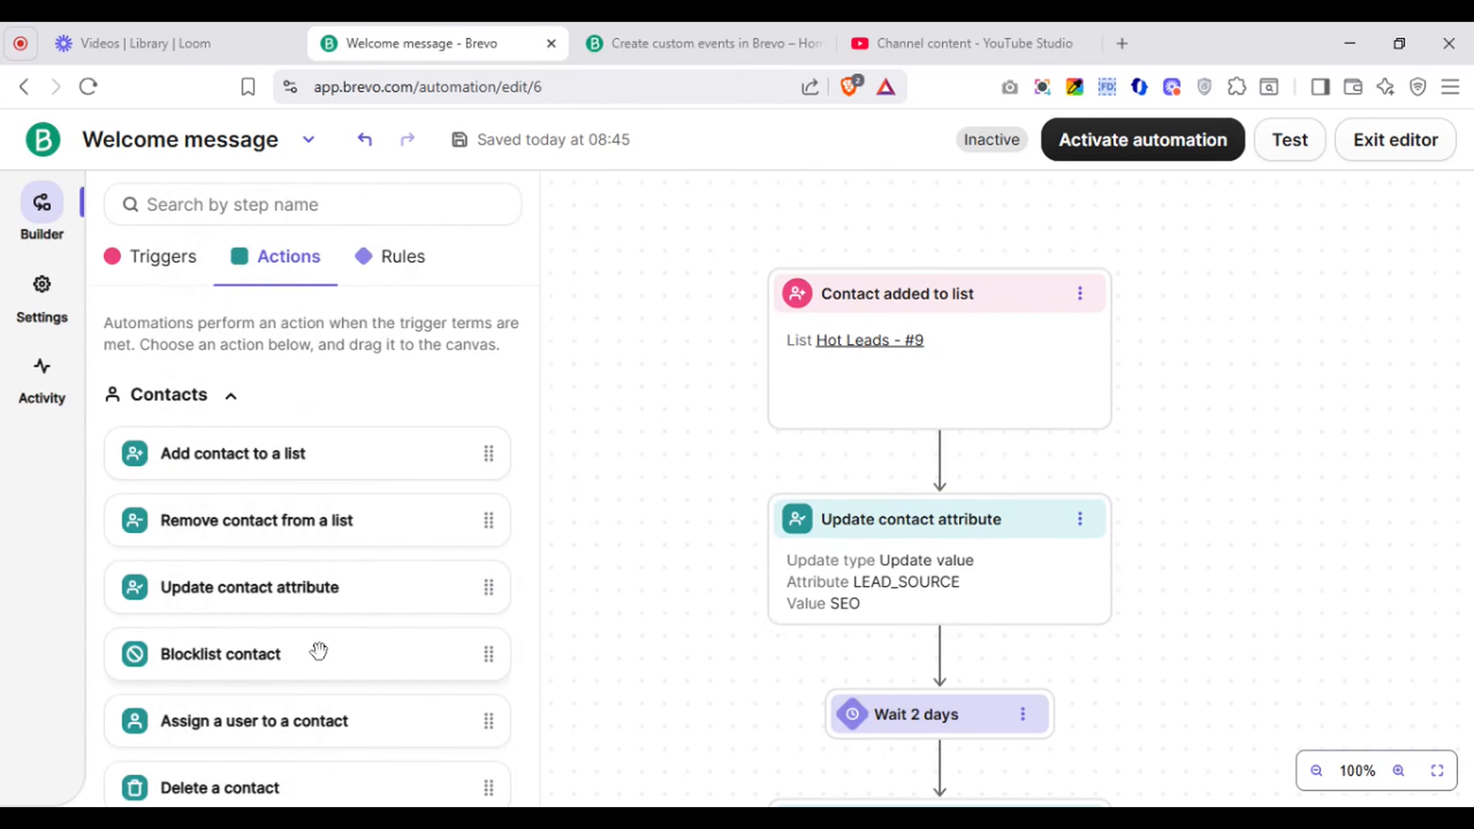
Step: Try a Blocklist contact action below the trigger for Marketing campaigns and for All emails and senders, and delete it
drag(318, 650, 979, 451)
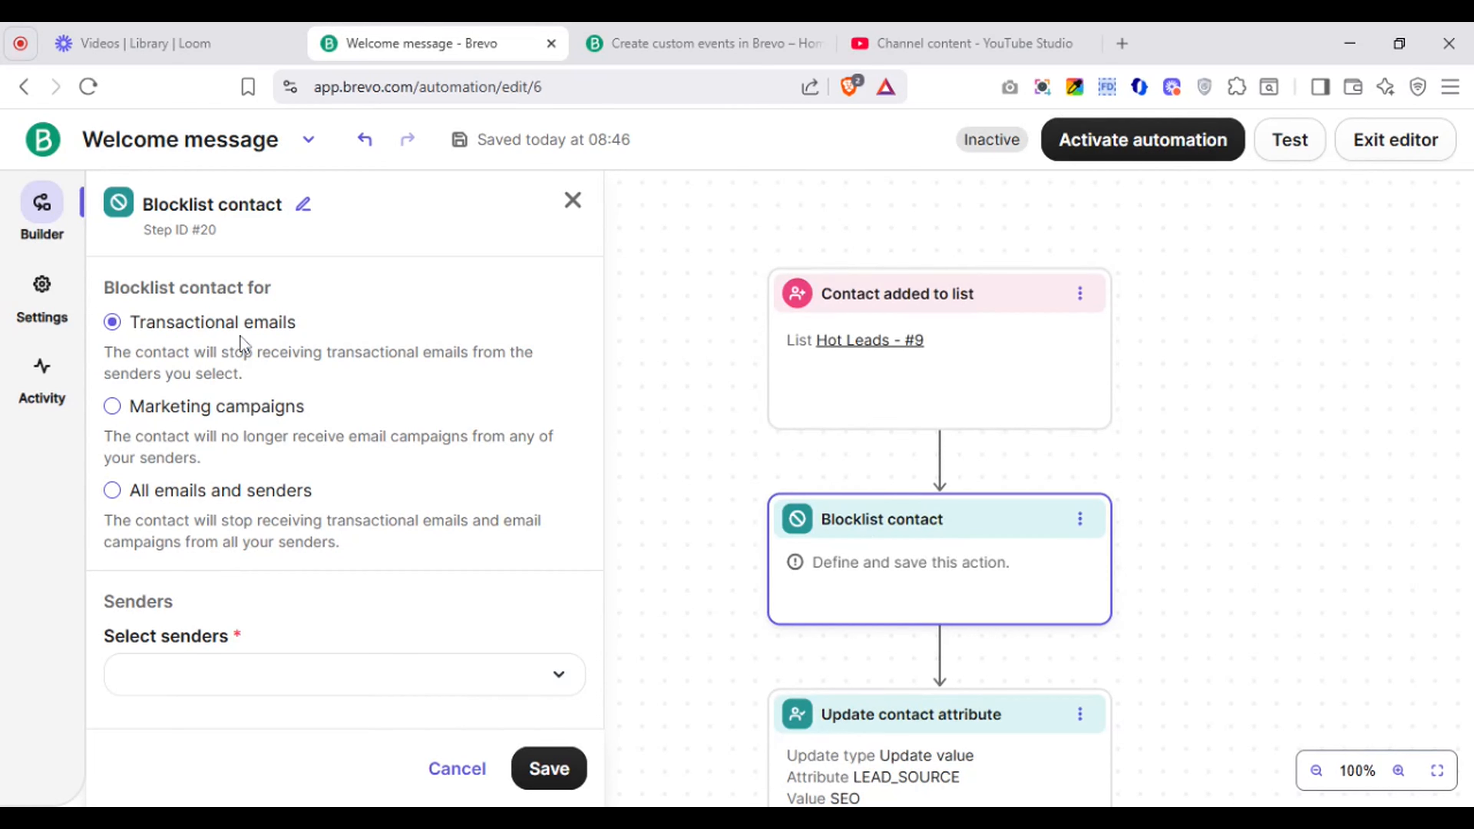
click(111, 413)
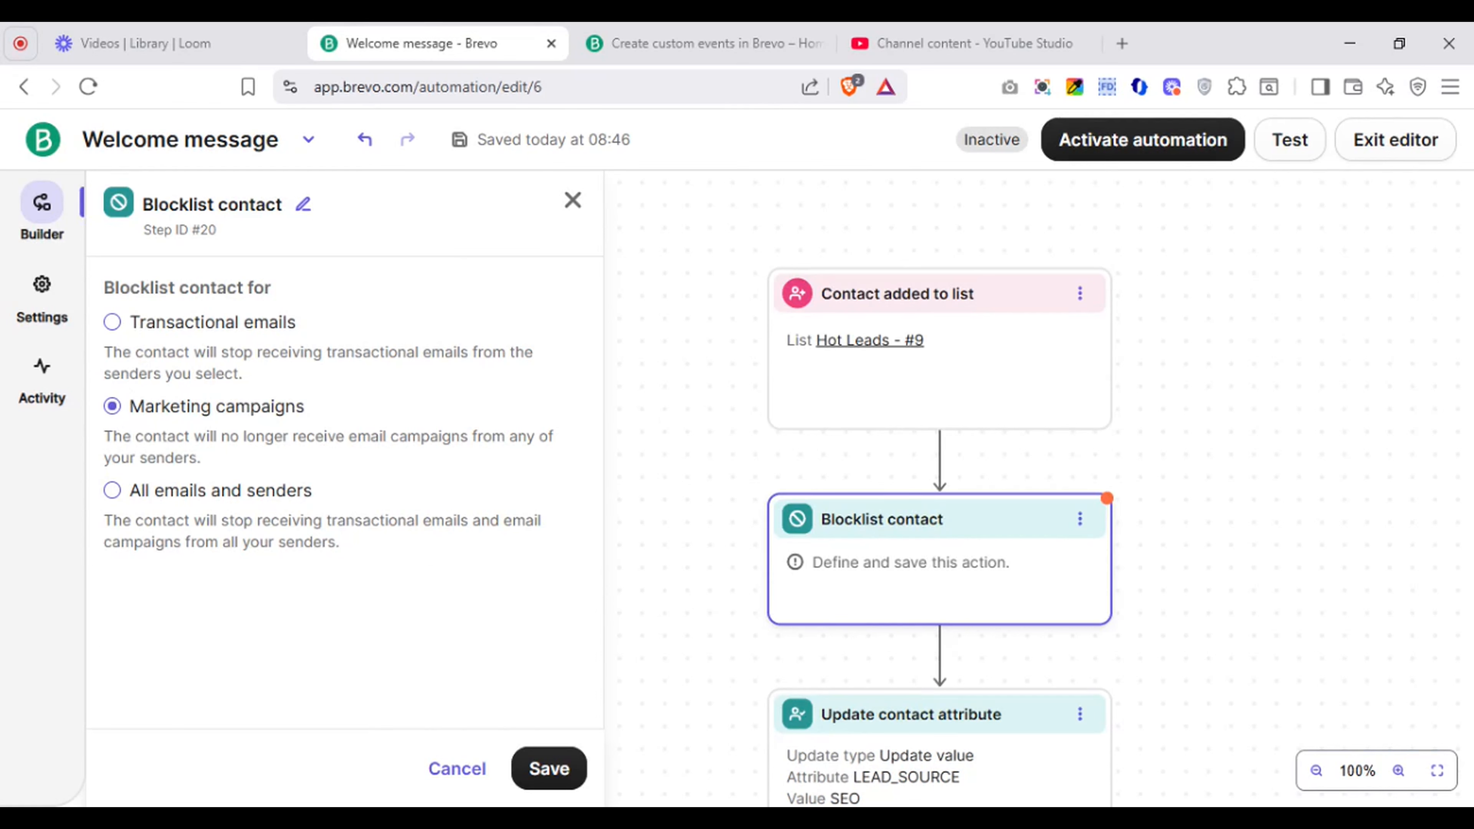
click(111, 490)
click(120, 408)
click(214, 498)
click(1078, 523)
click(1127, 614)
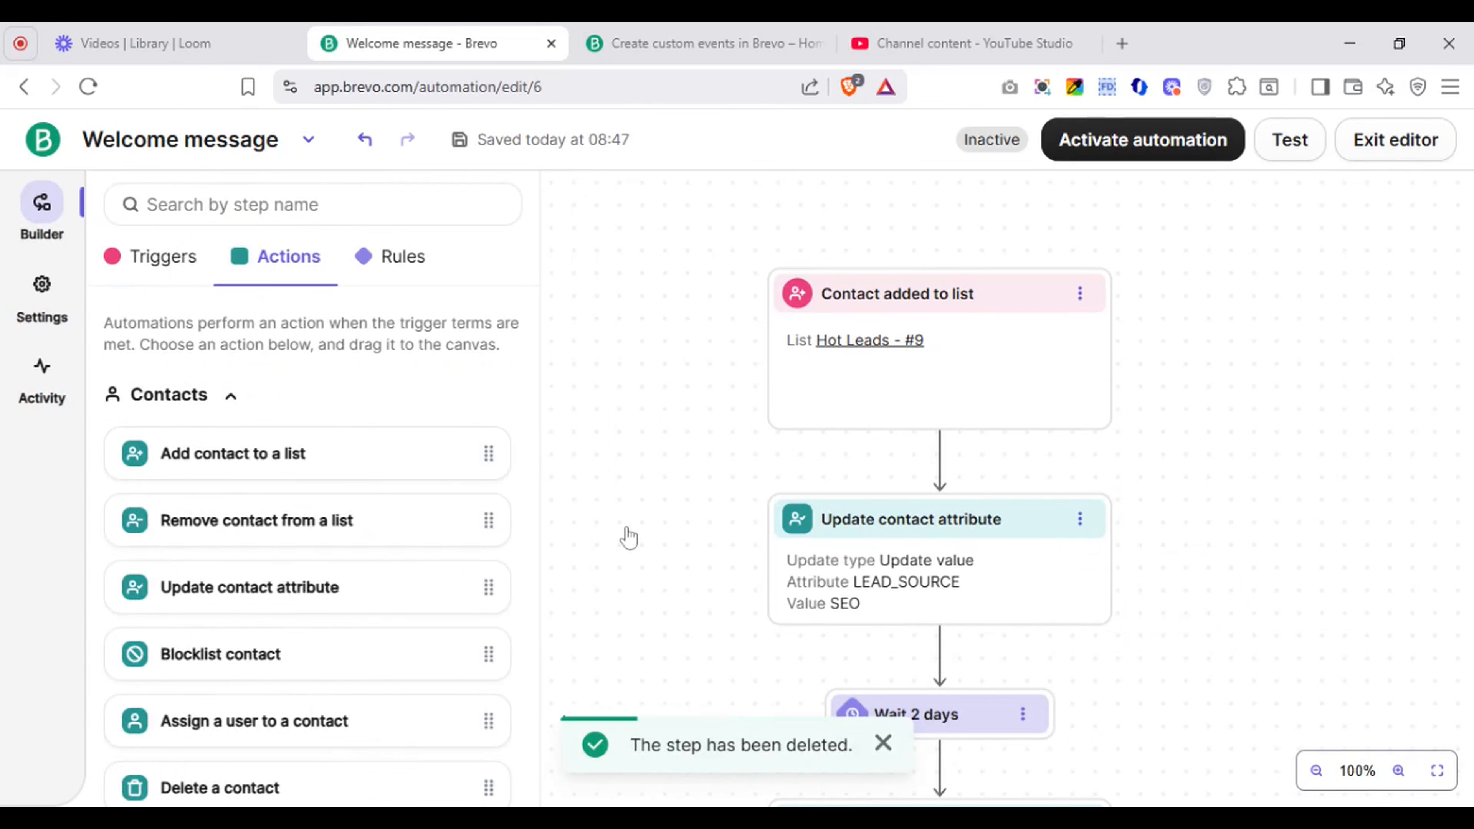
Step: Add an Assign a user to a contact action directly below the trigger and assign it to the account user's email
scroll(390, 588, down, 4)
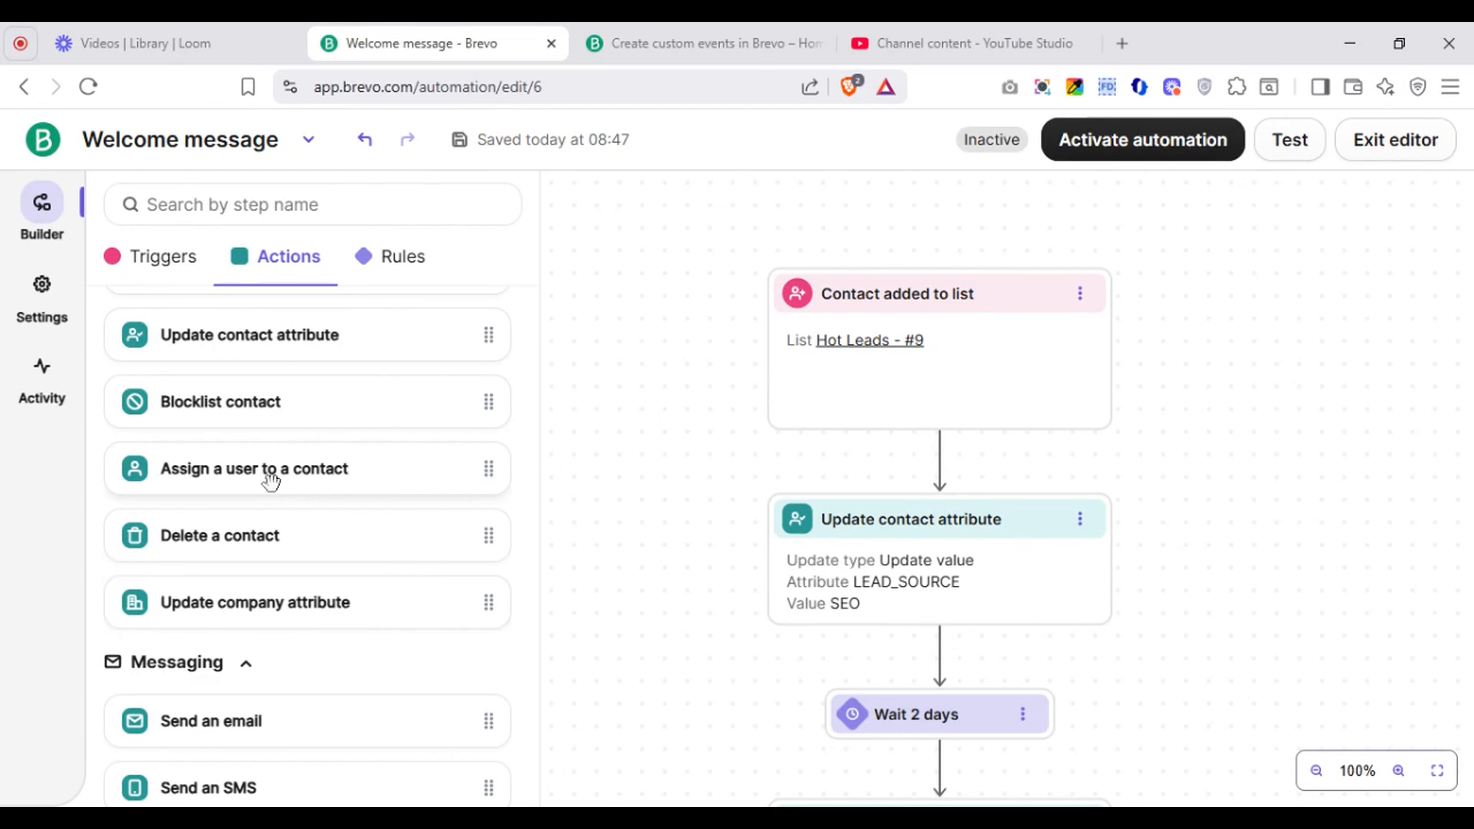
drag(271, 480, 857, 469)
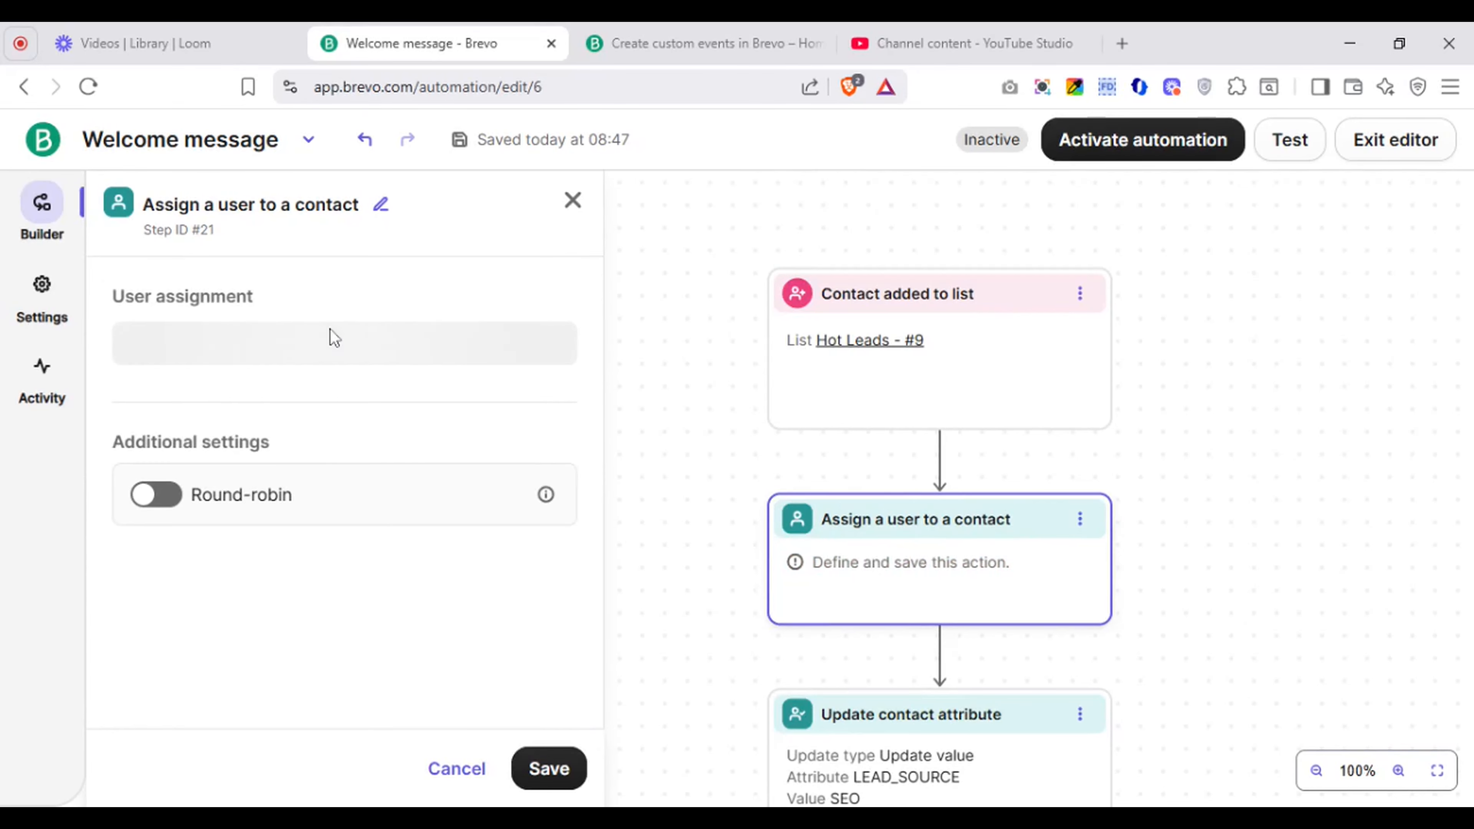
click(290, 372)
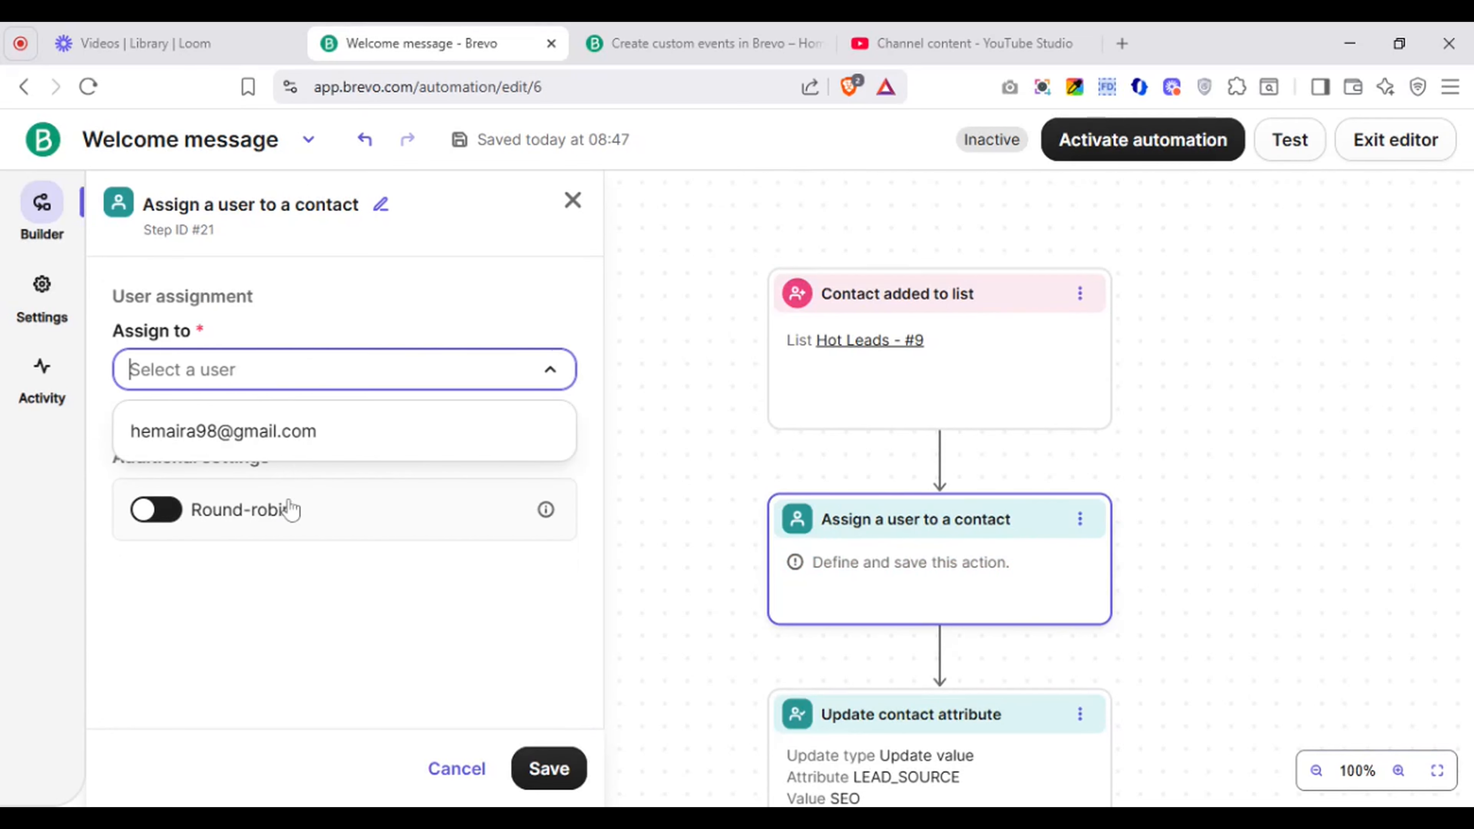
click(318, 435)
Step: Try Round-robin with the account user in the rotation, turn Round-robin off again, and save the user assignment action
click(174, 509)
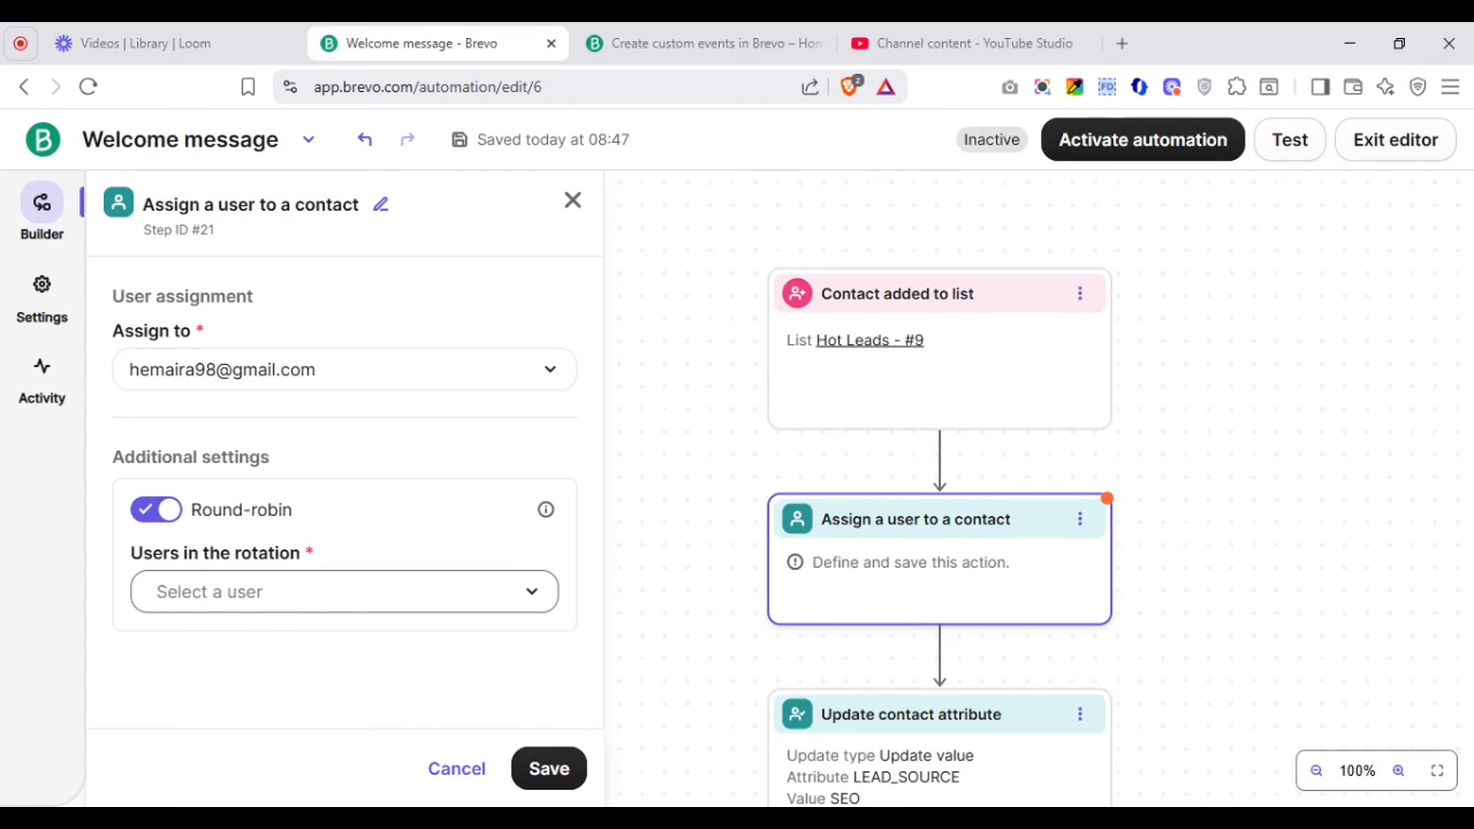
click(355, 609)
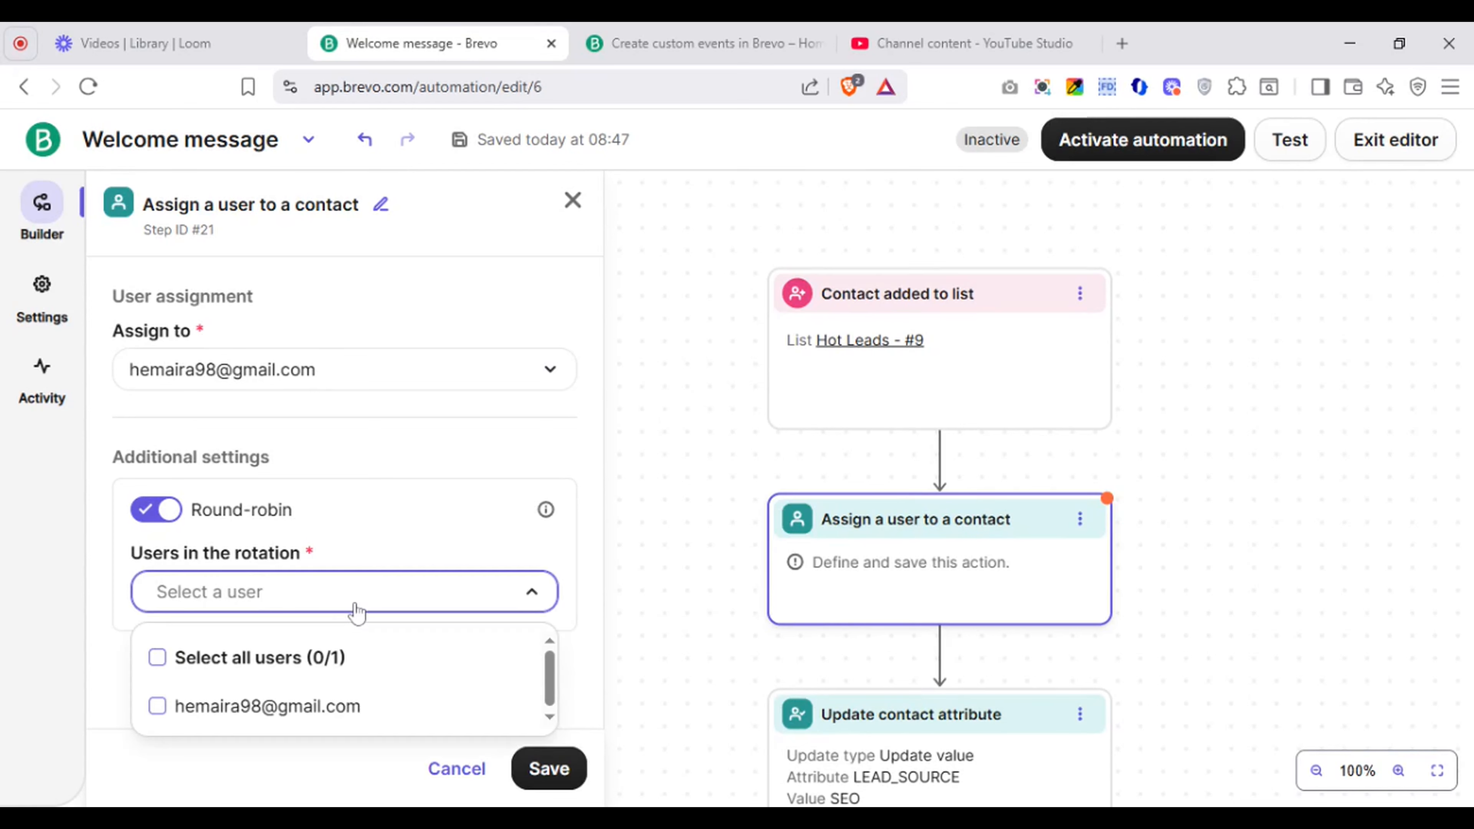
click(197, 707)
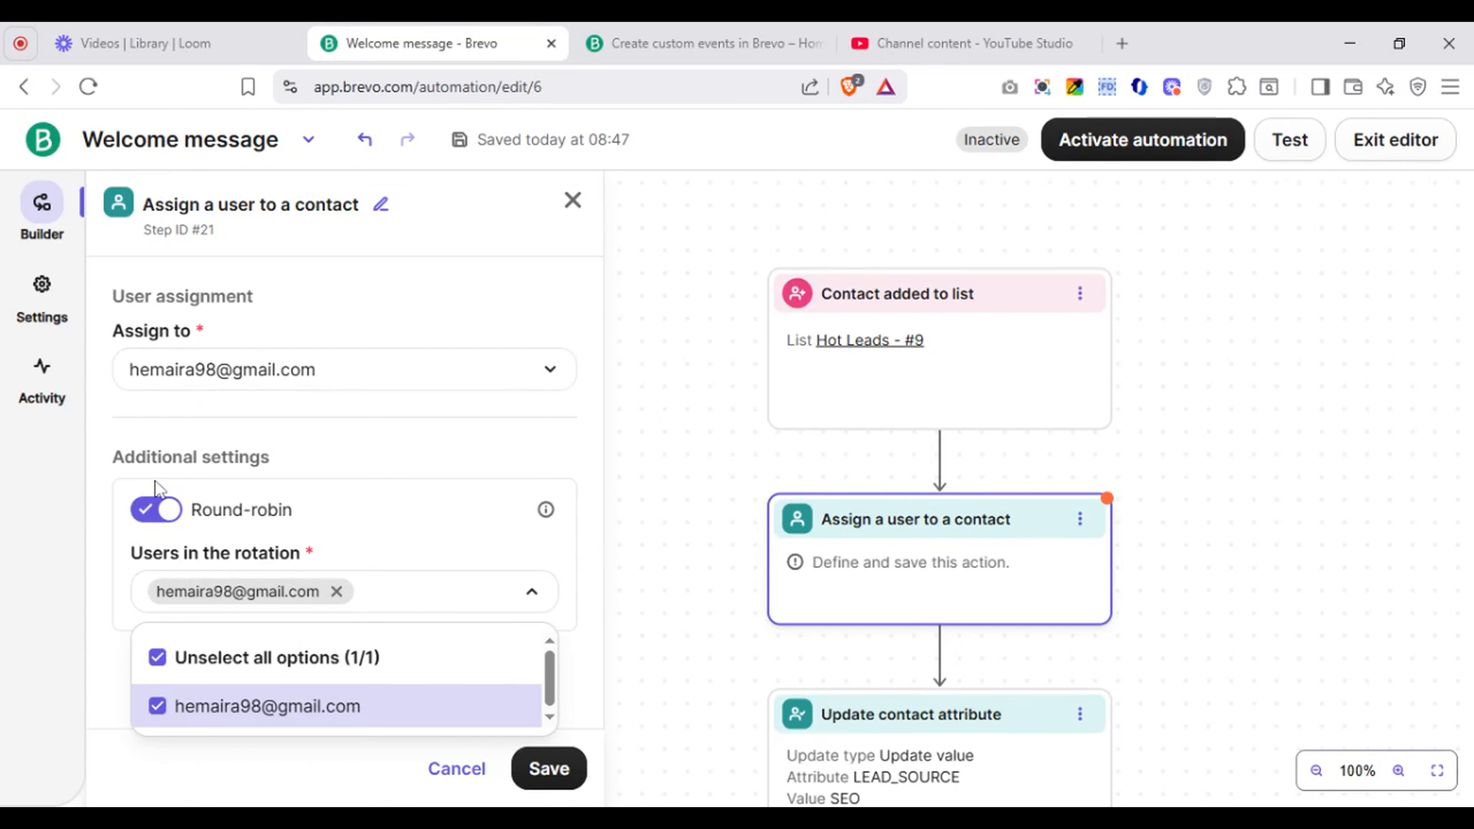
click(155, 508)
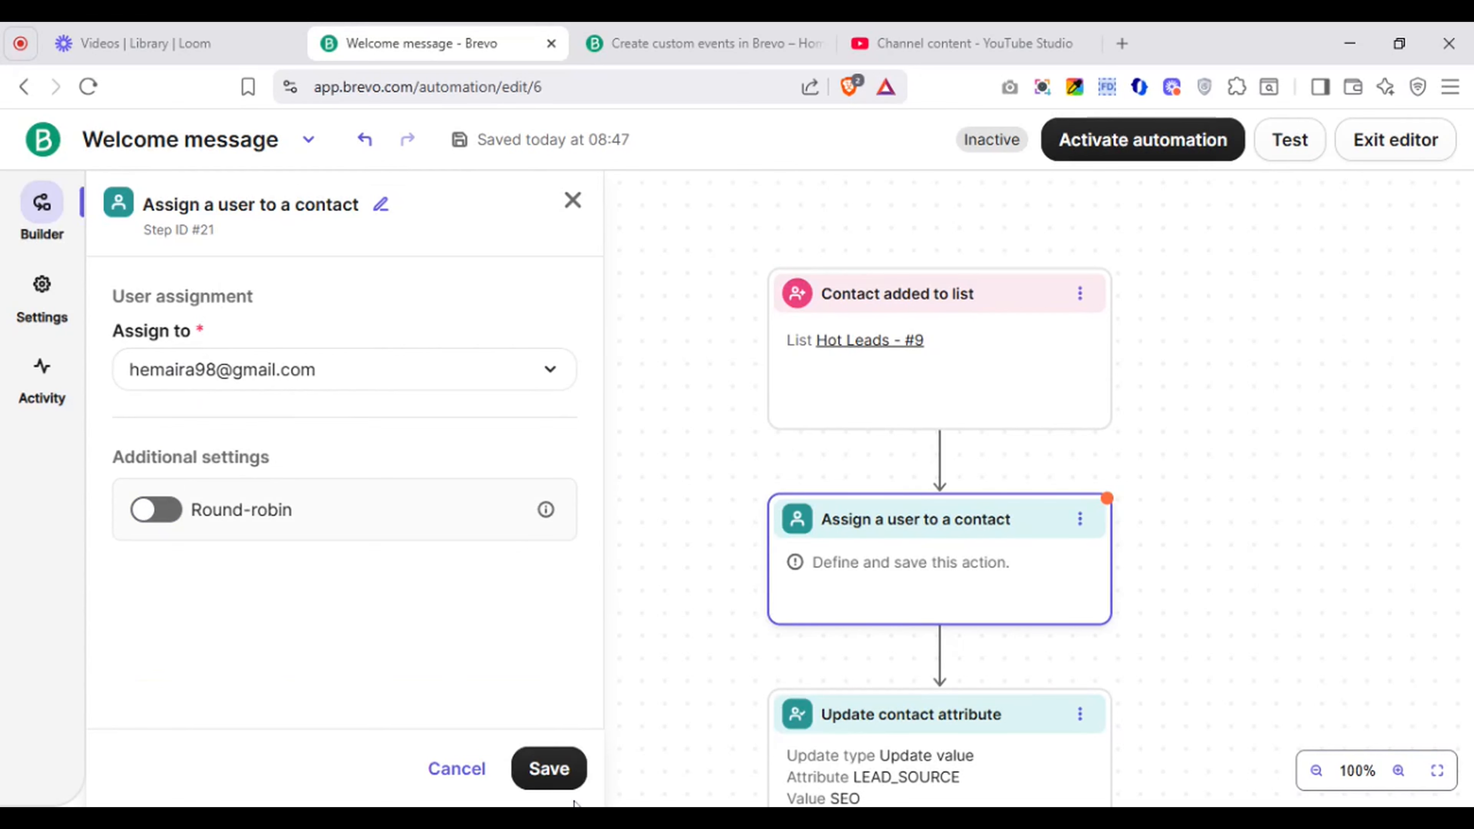
click(563, 783)
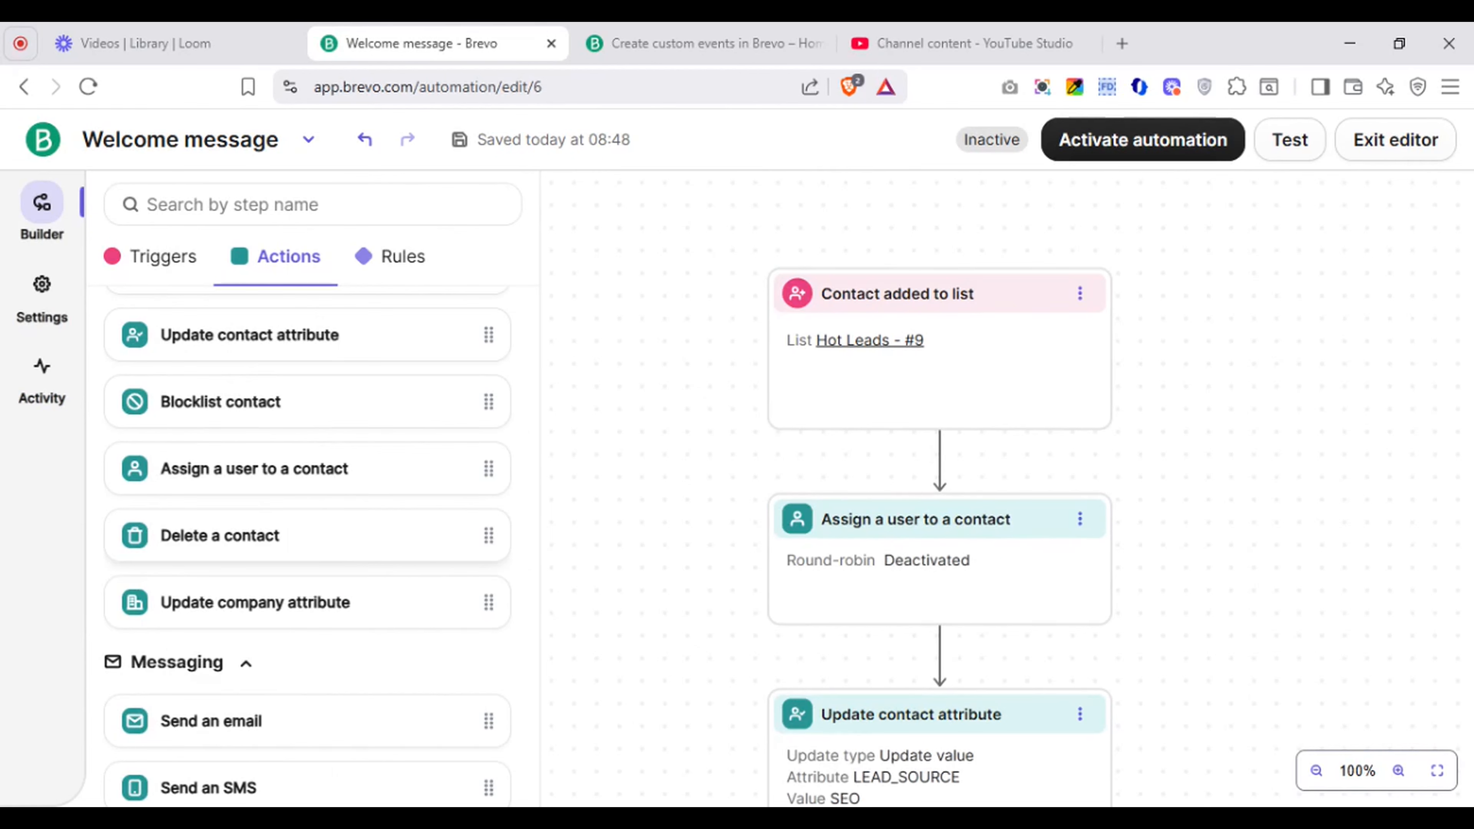
Step: Try a Delete a contact action after the Send an email step, and remove it from the automation
drag(329, 543, 941, 610)
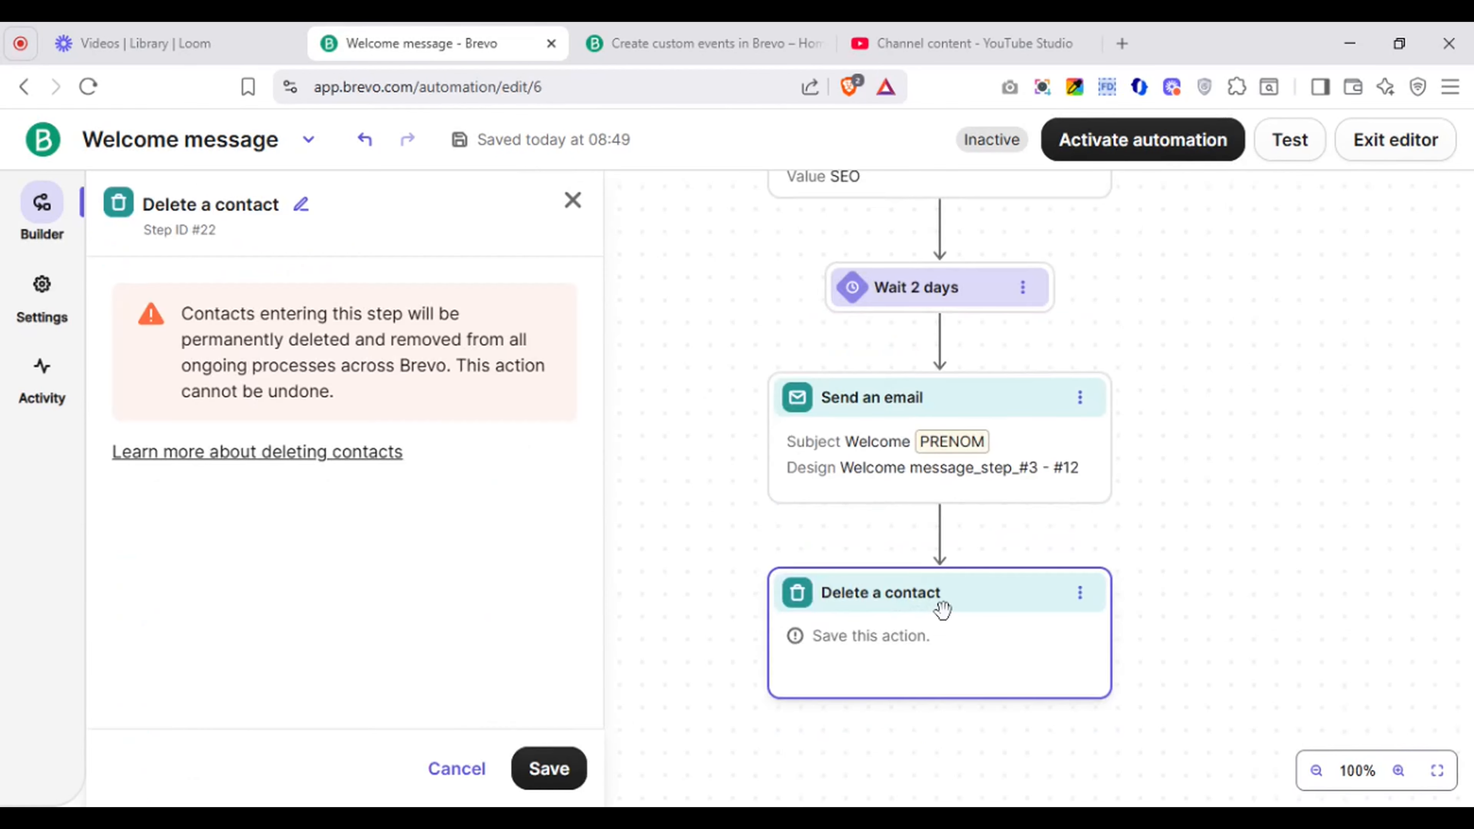
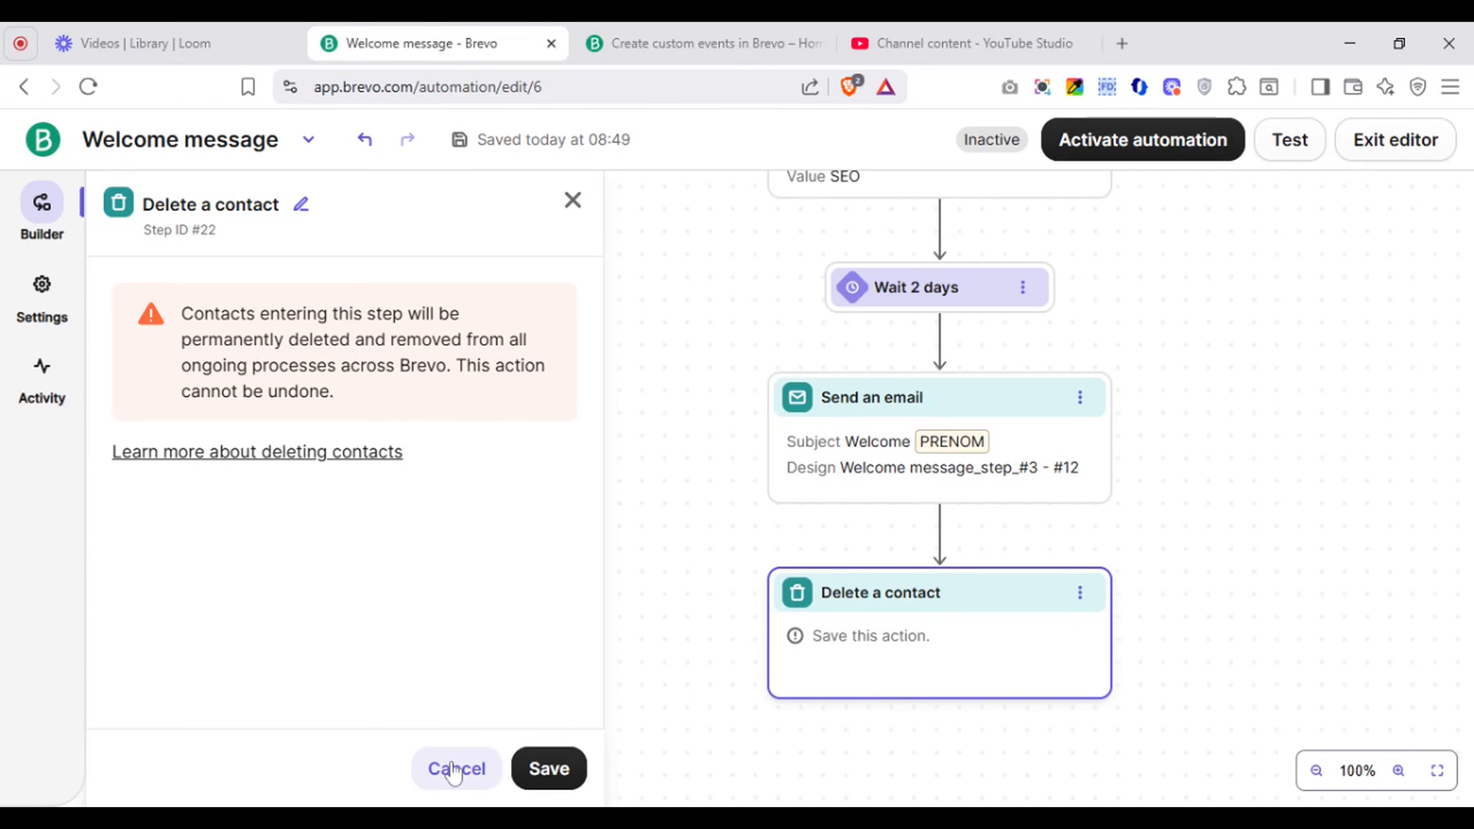
click(1081, 598)
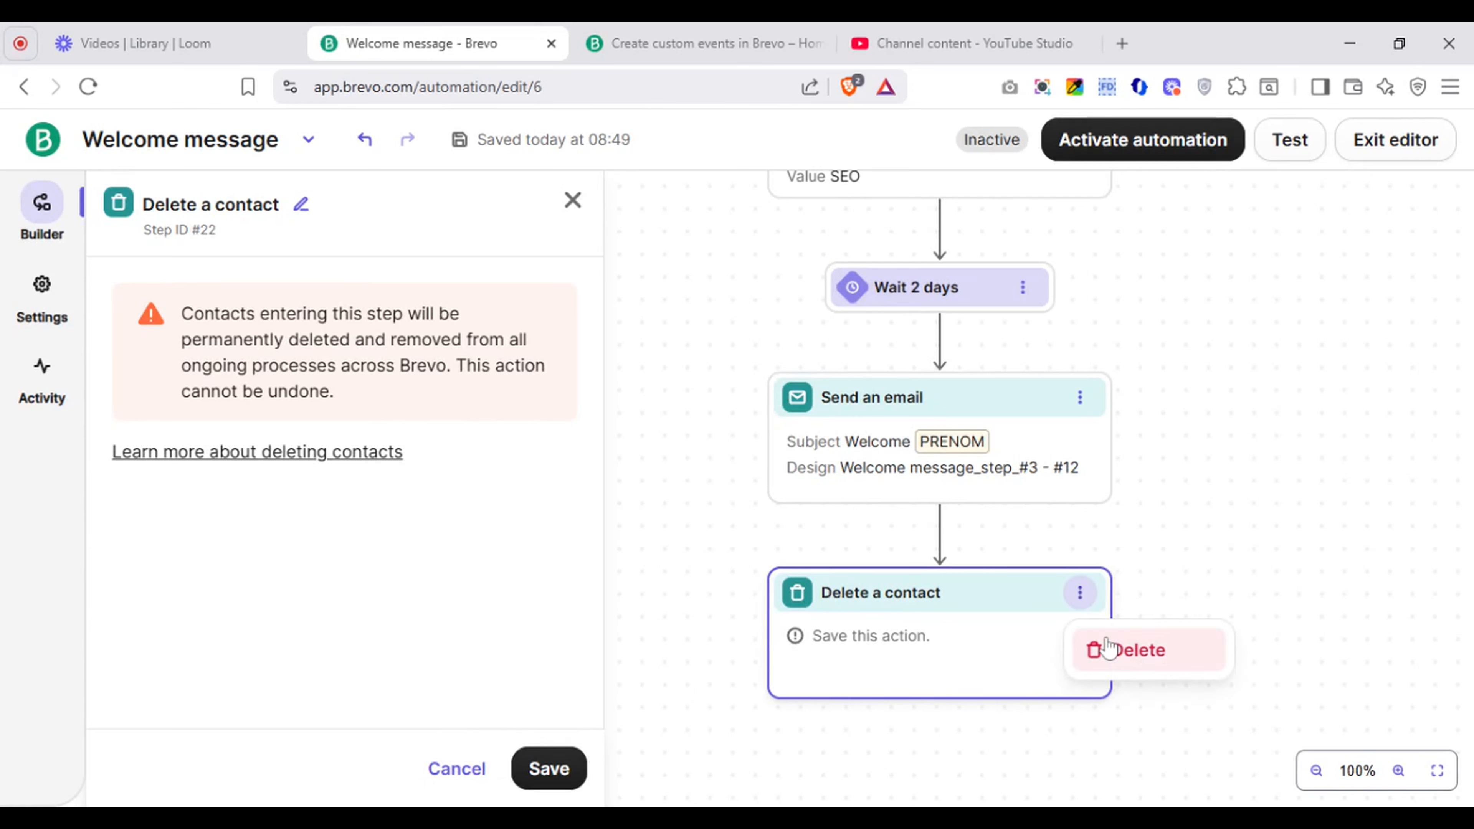
click(1124, 648)
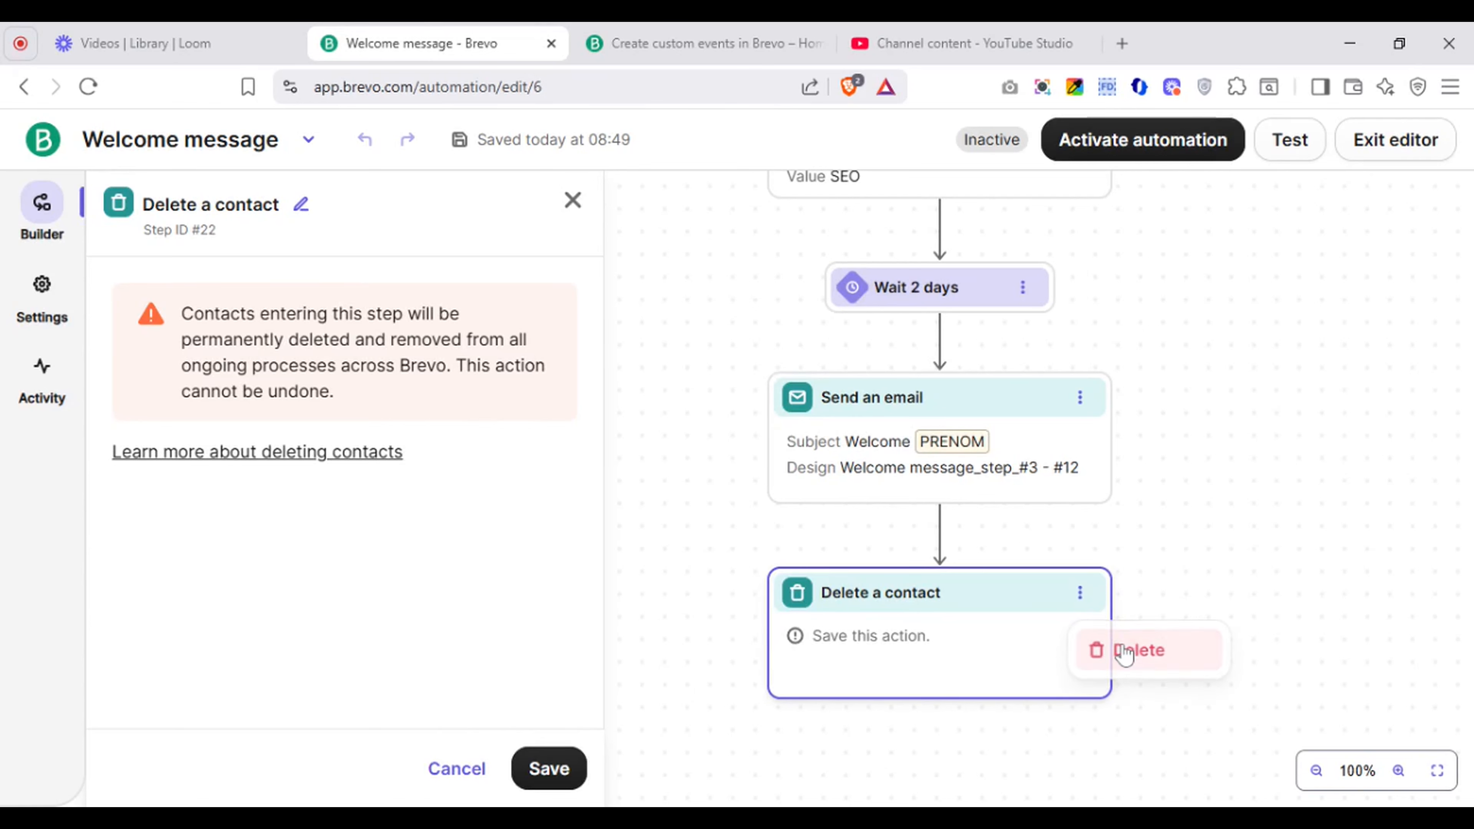
click(483, 784)
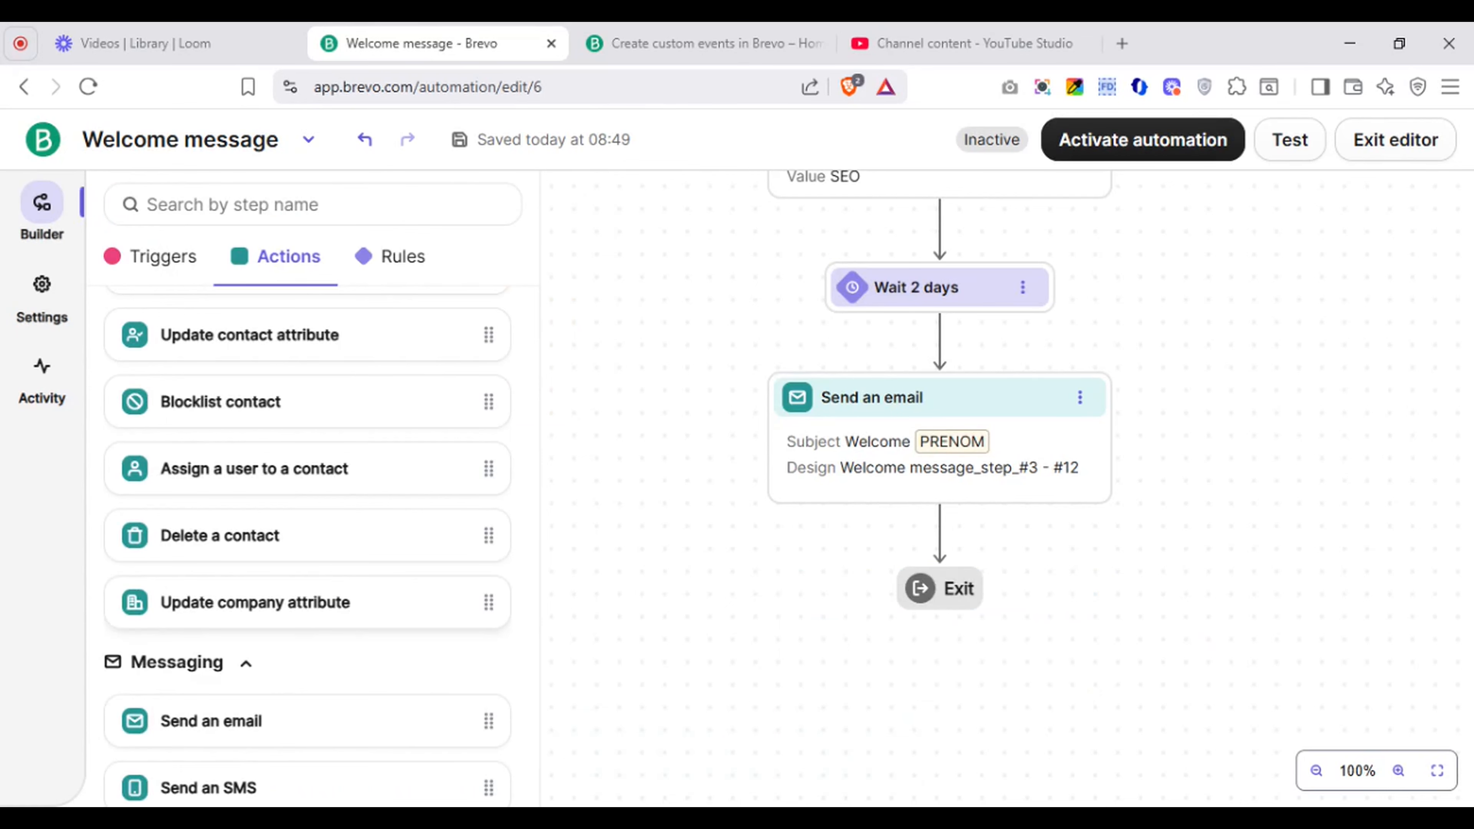
Step: Look through the Messaging and Webhooks actions available for the automation
scroll(348, 603, down, 5)
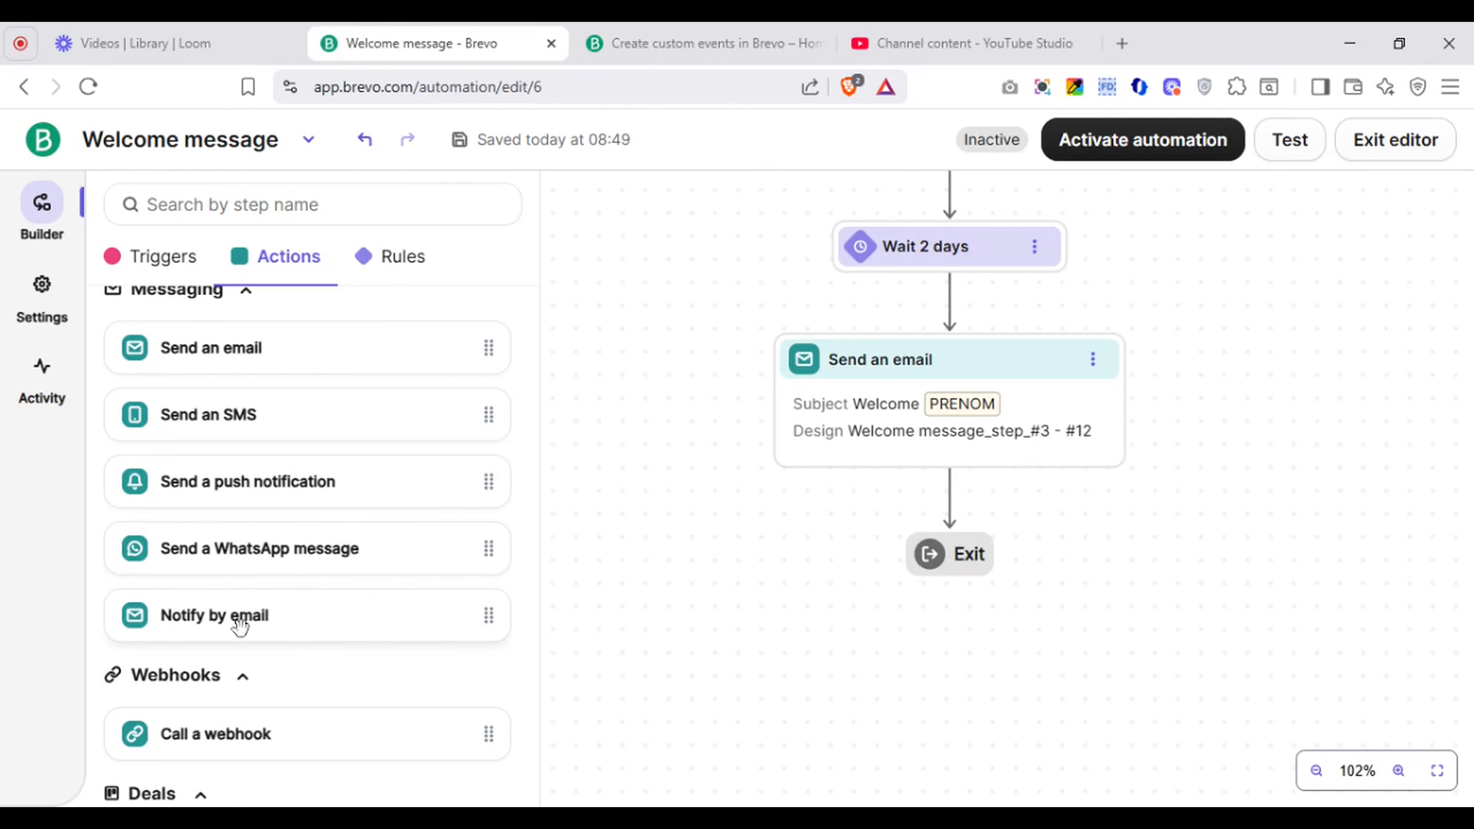
Step: Add a Notify by email action between the Send an email step and the exit, and review its sender options
drag(237, 626, 912, 497)
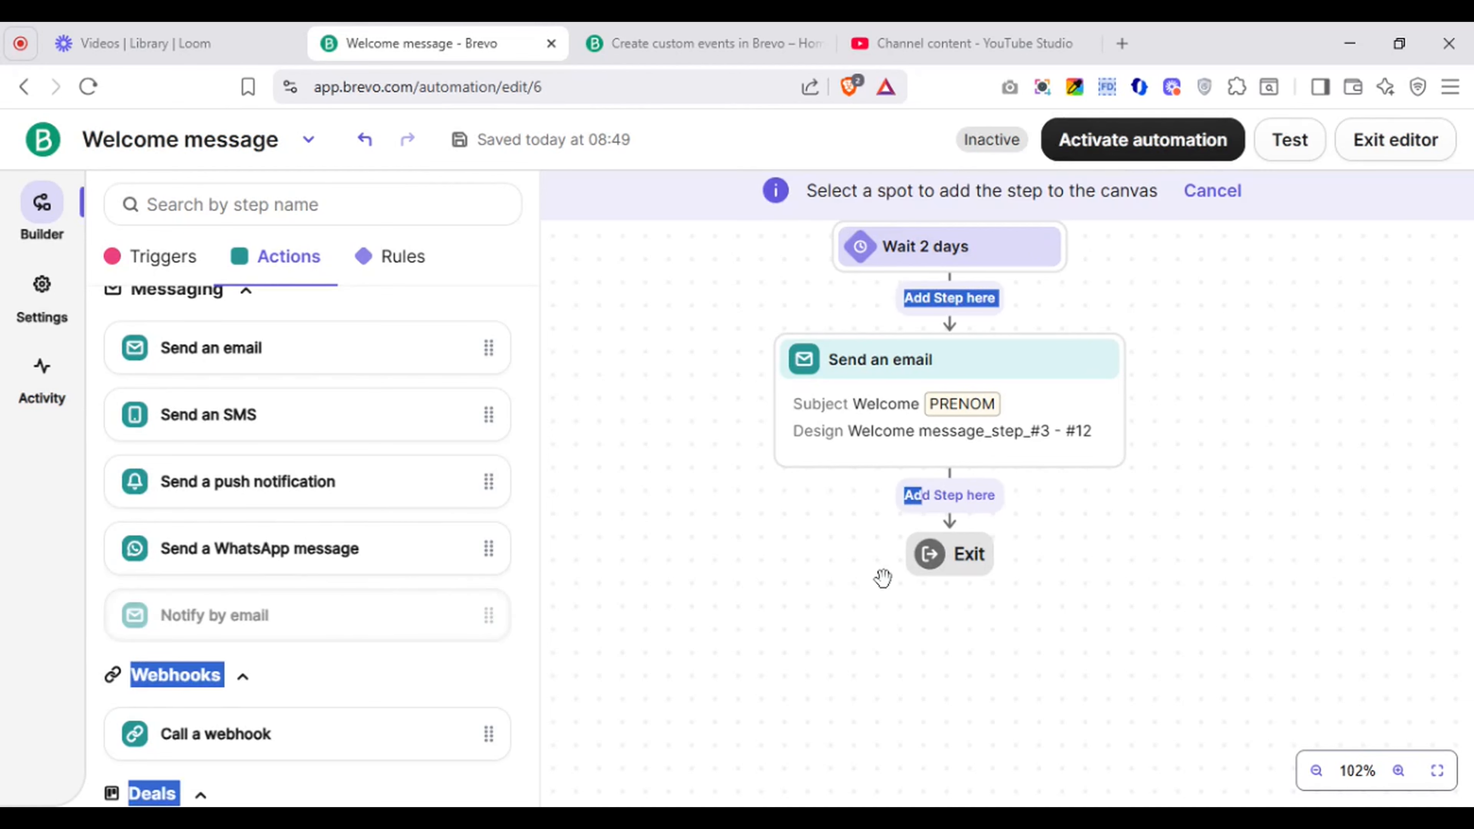
click(996, 510)
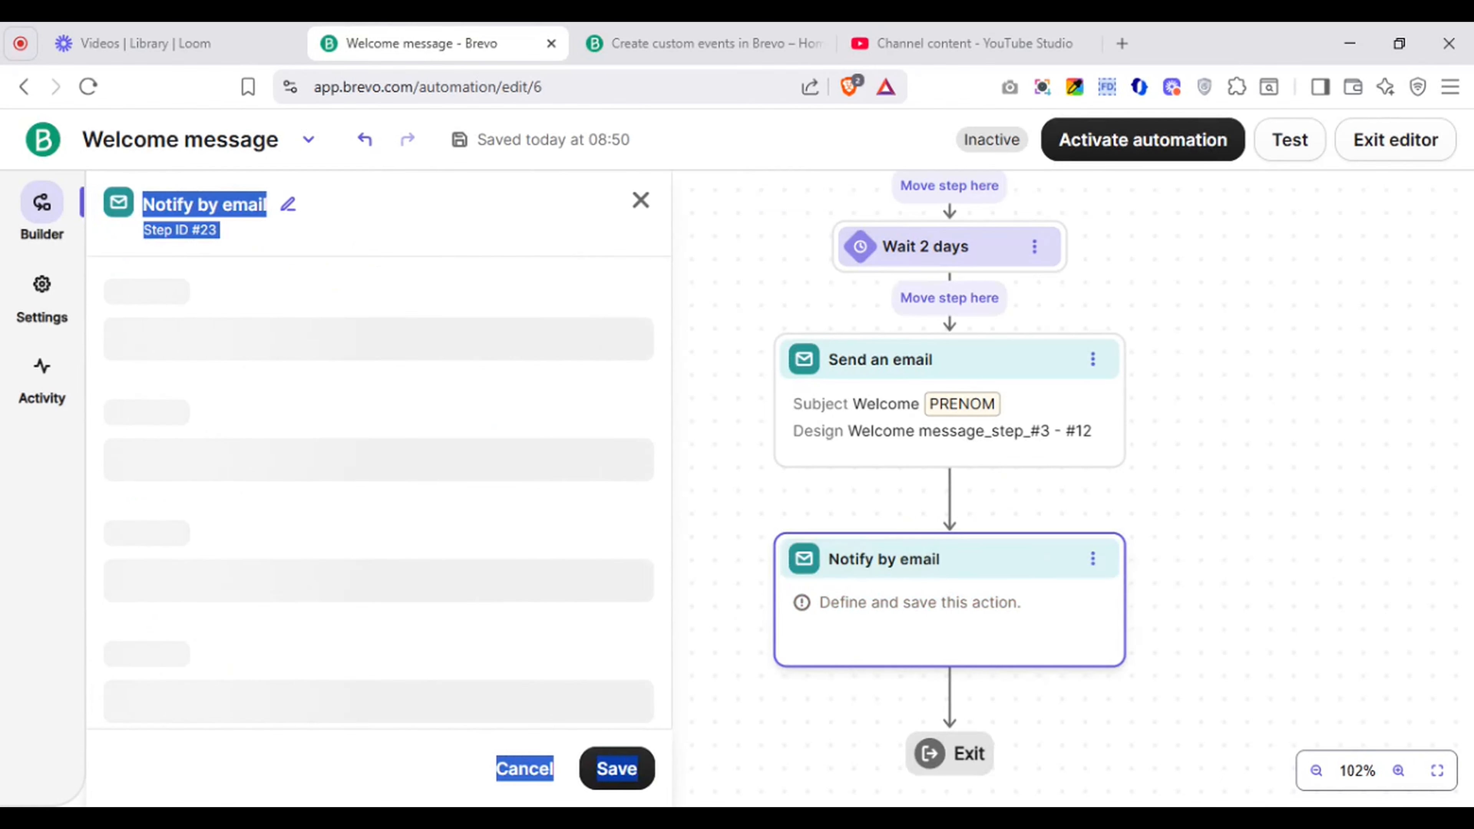
click(659, 480)
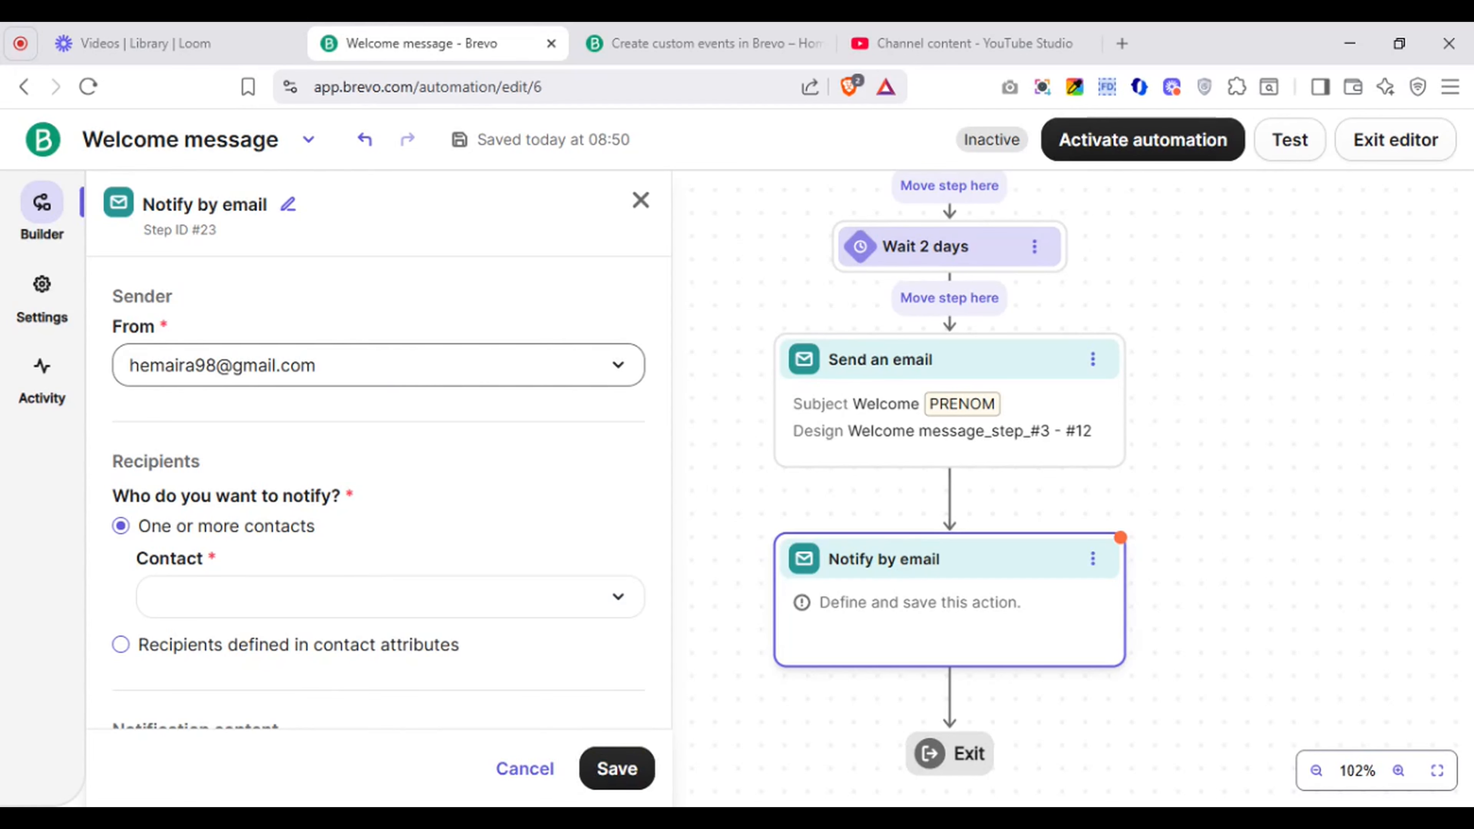
click(403, 372)
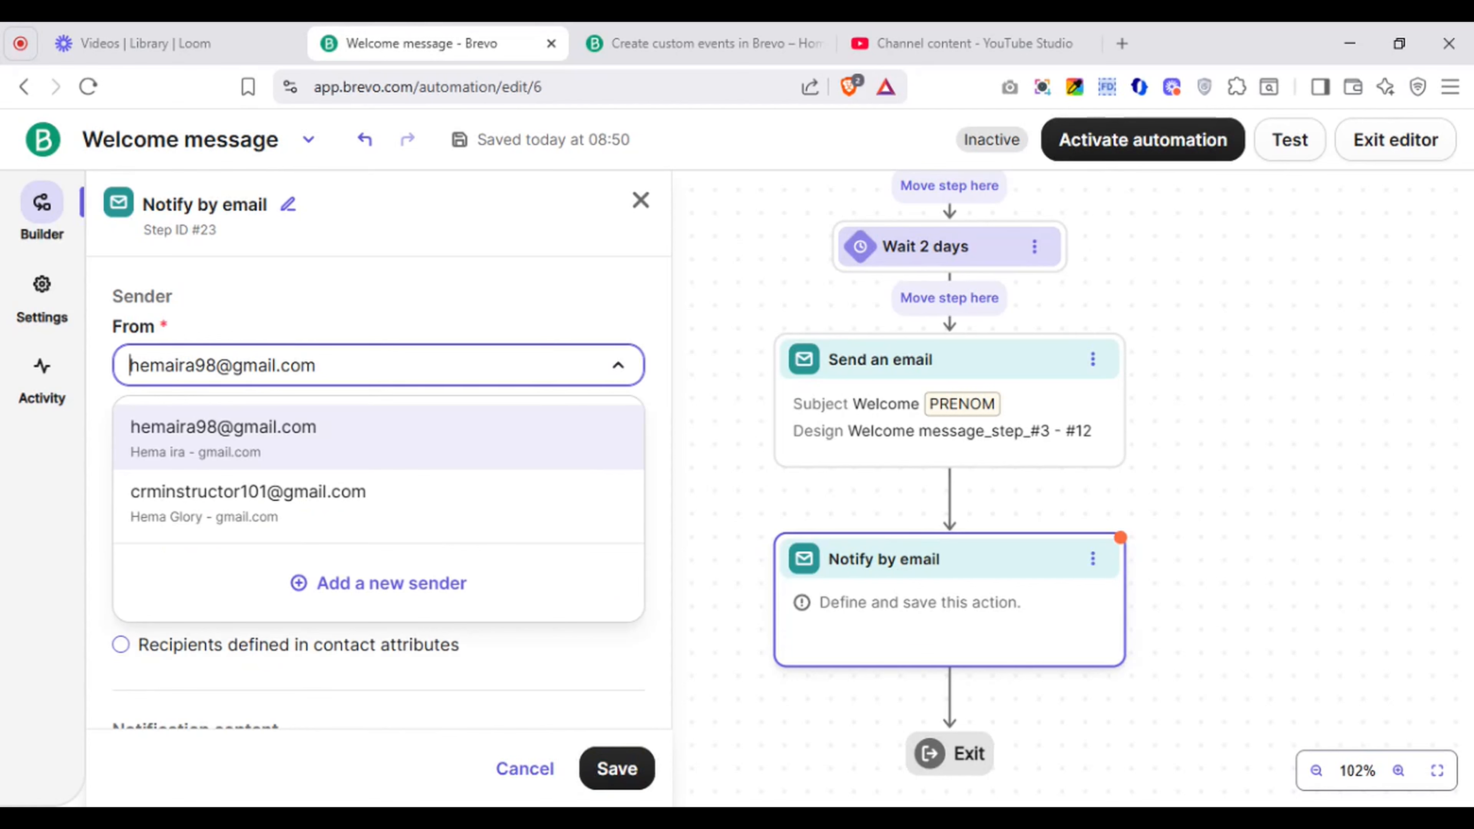
click(441, 269)
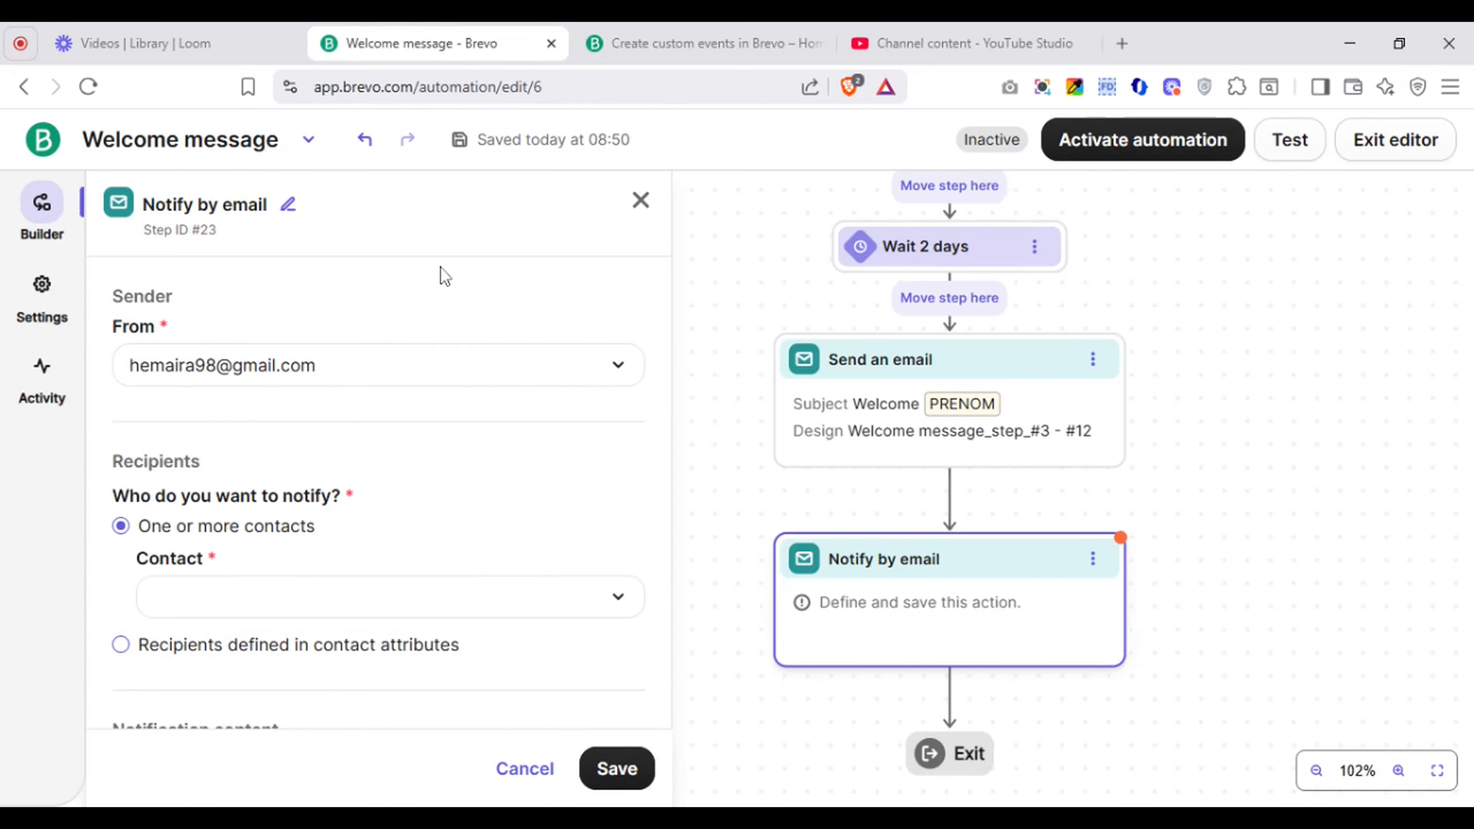
Step: Search for the contact to notify and select the matching entry as the notification's recipient
click(423, 614)
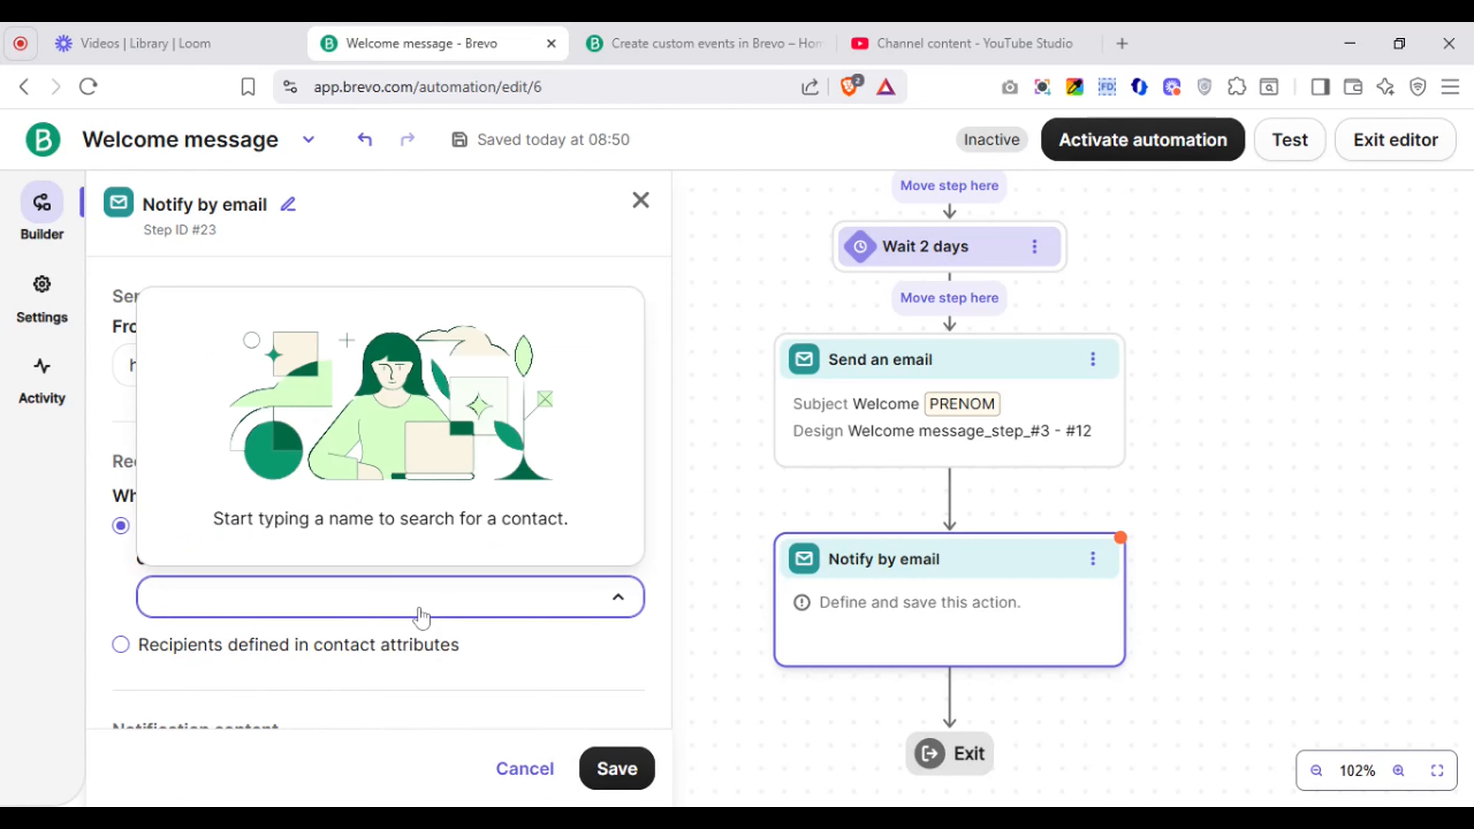
text(he)
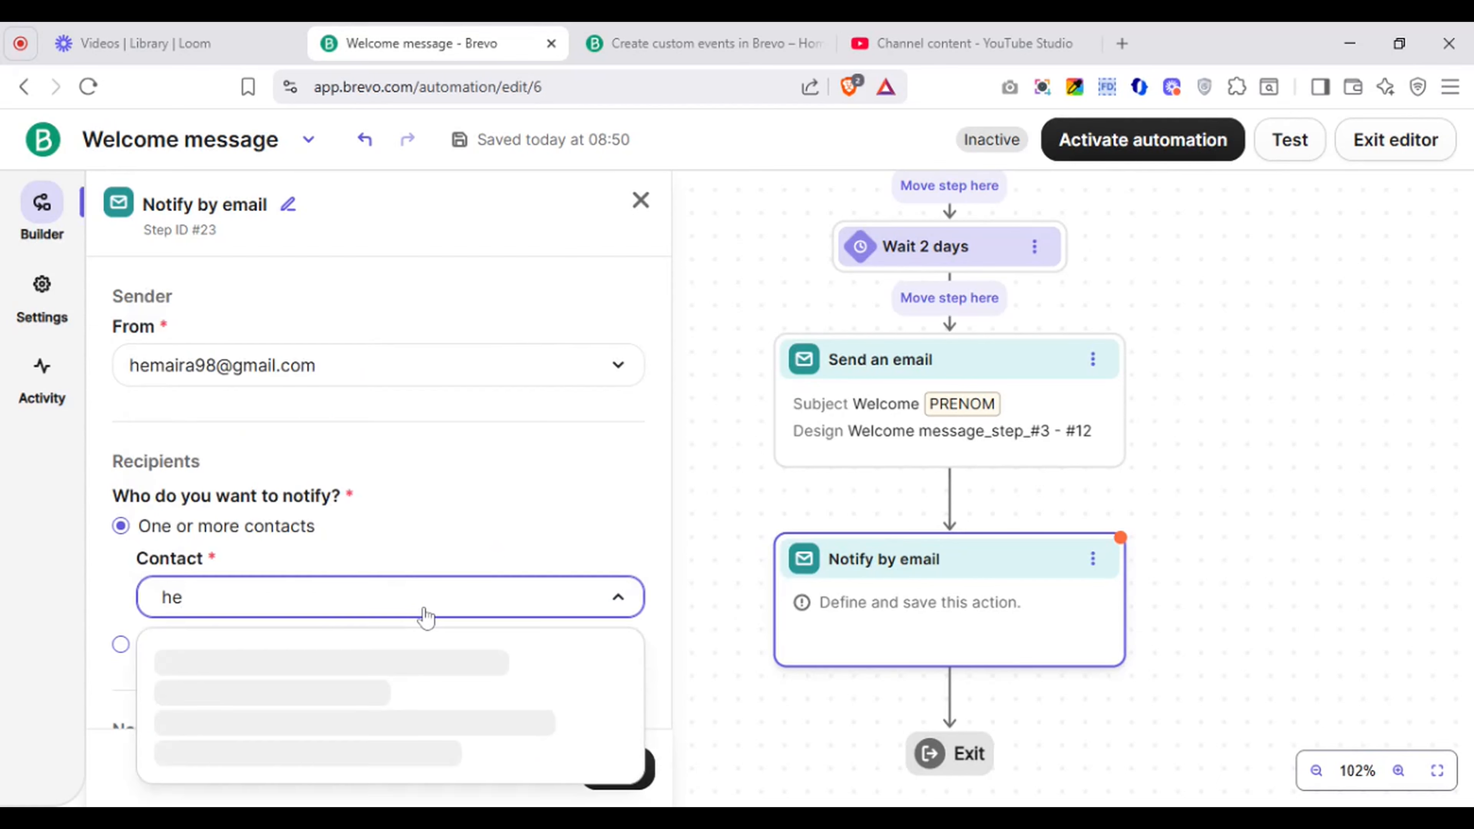
text(ma)
click(313, 709)
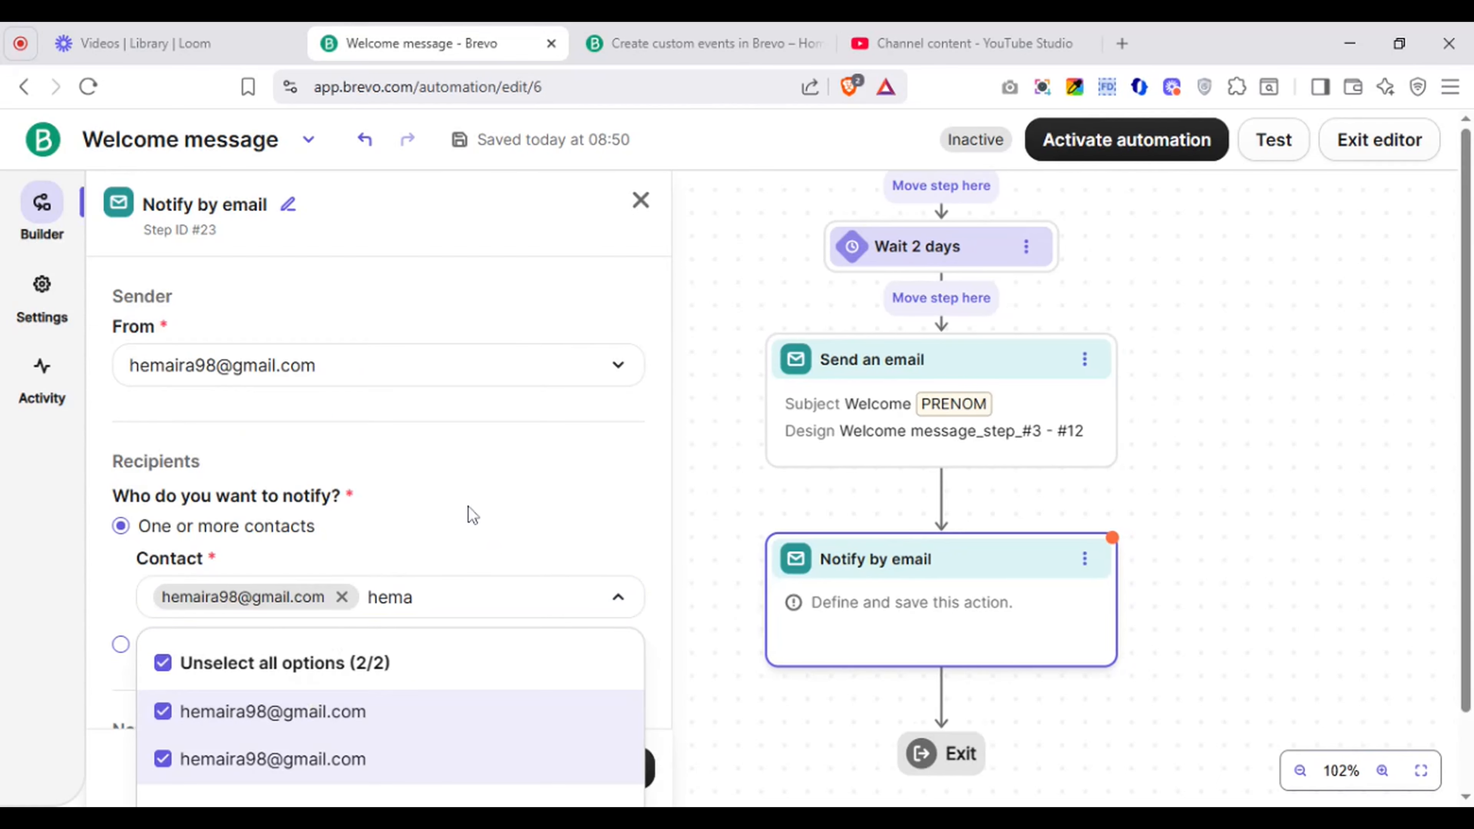
click(472, 516)
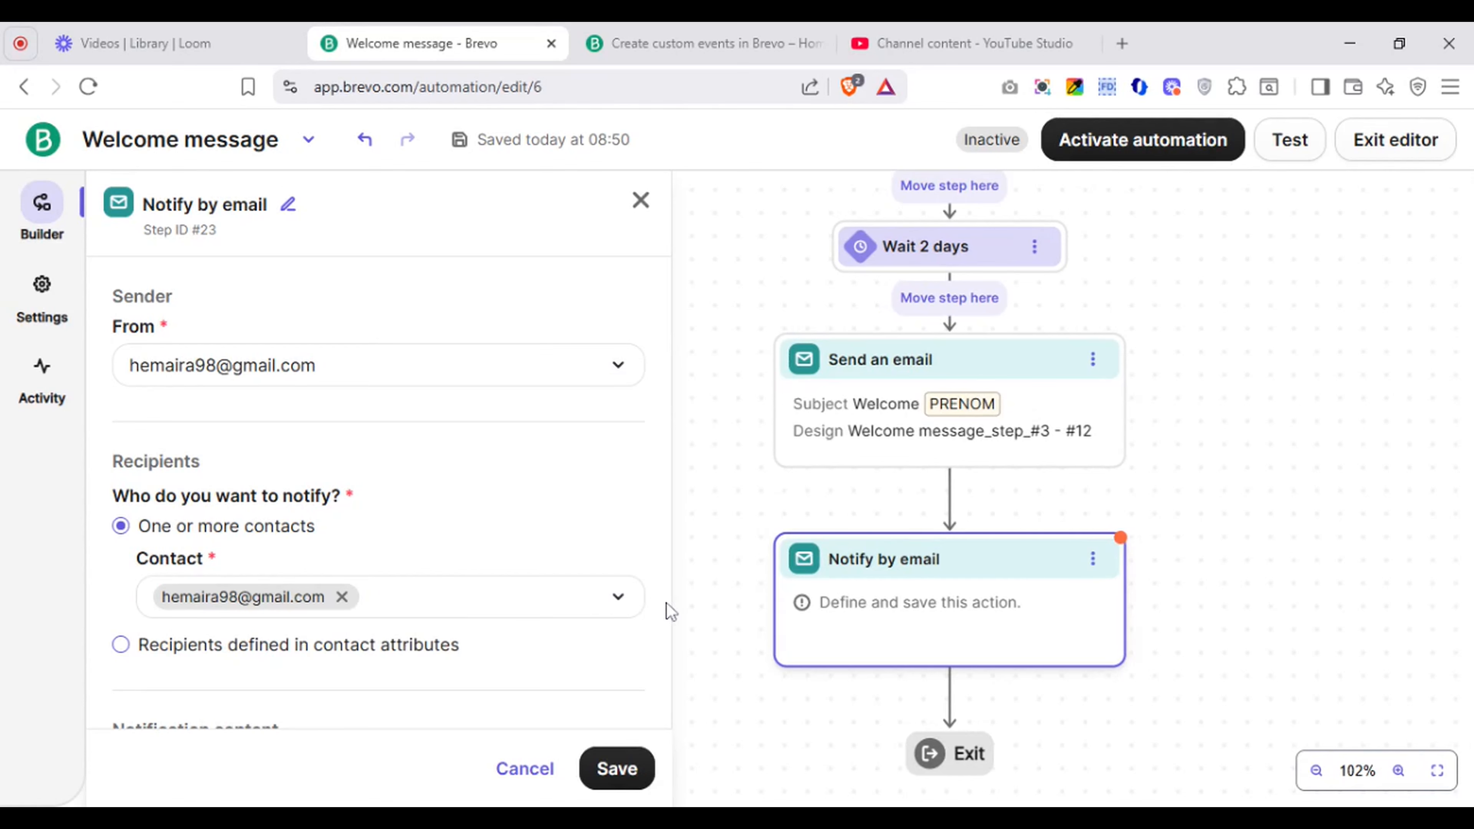
Step: Examine the notification's subject, message, template and event data settings
scroll(661, 644, down, 5)
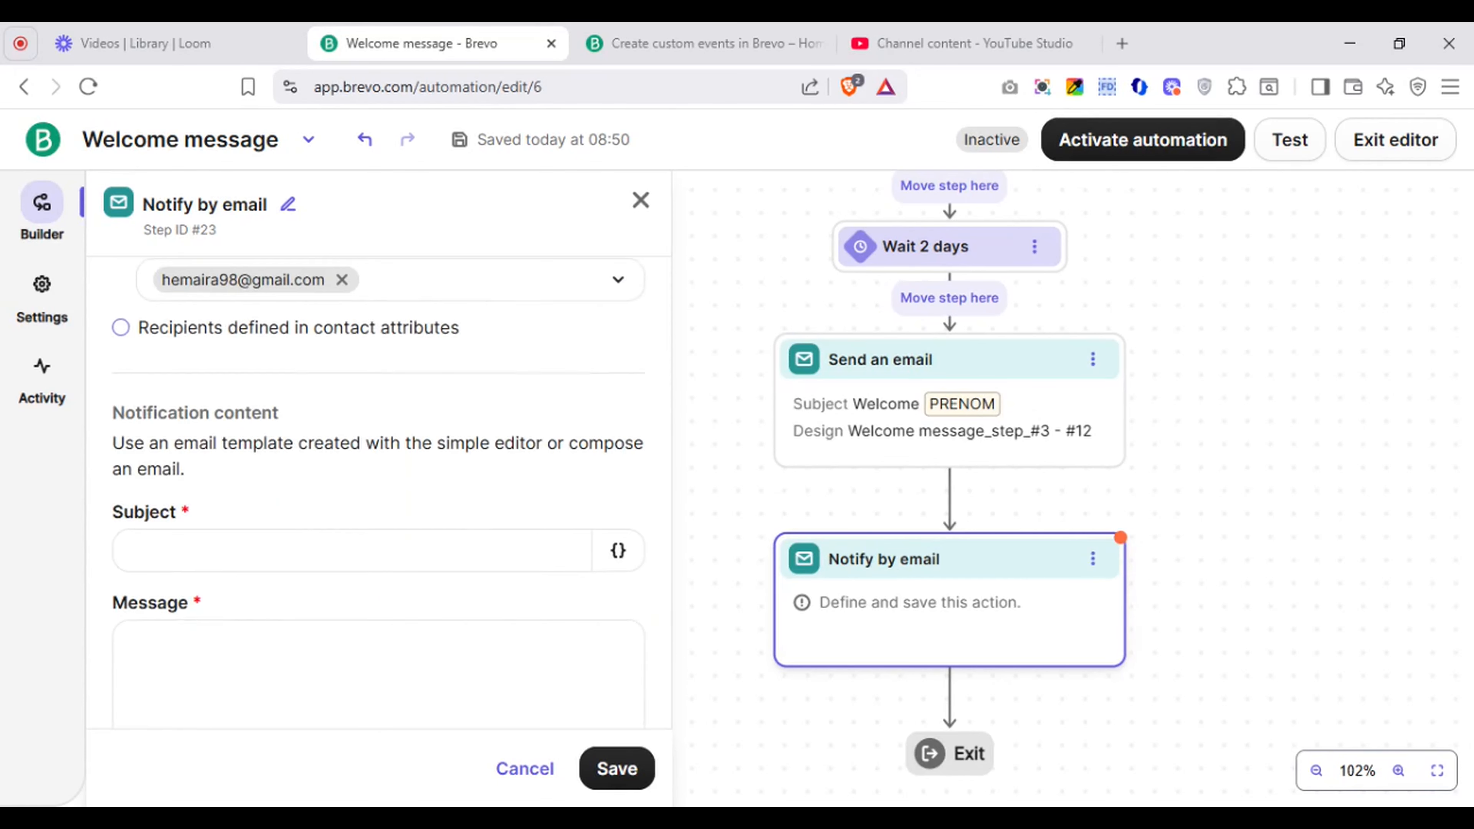
click(237, 523)
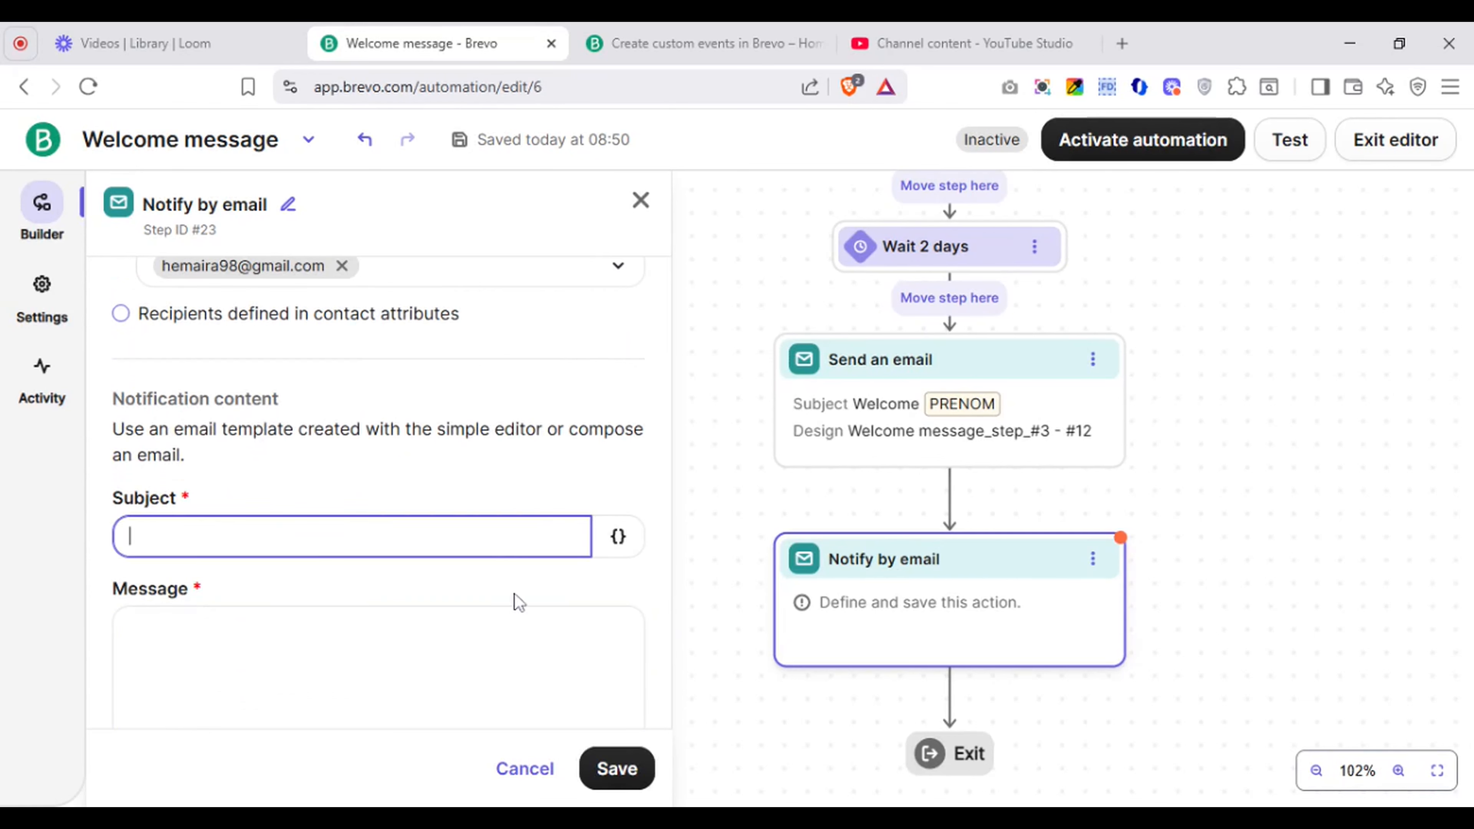
click(243, 656)
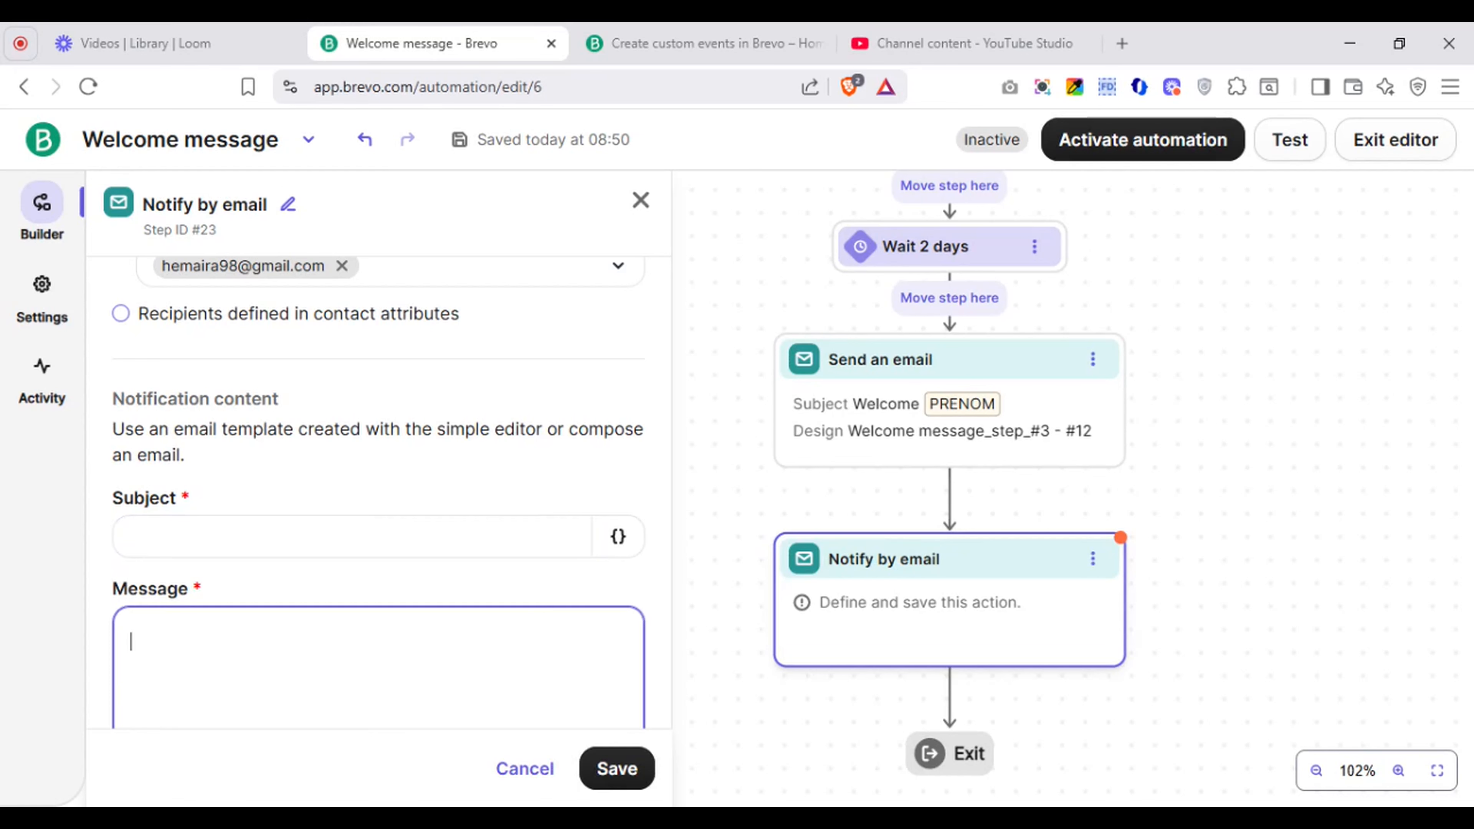
scroll(243, 656, down, 4)
scroll(379, 492, down, 2)
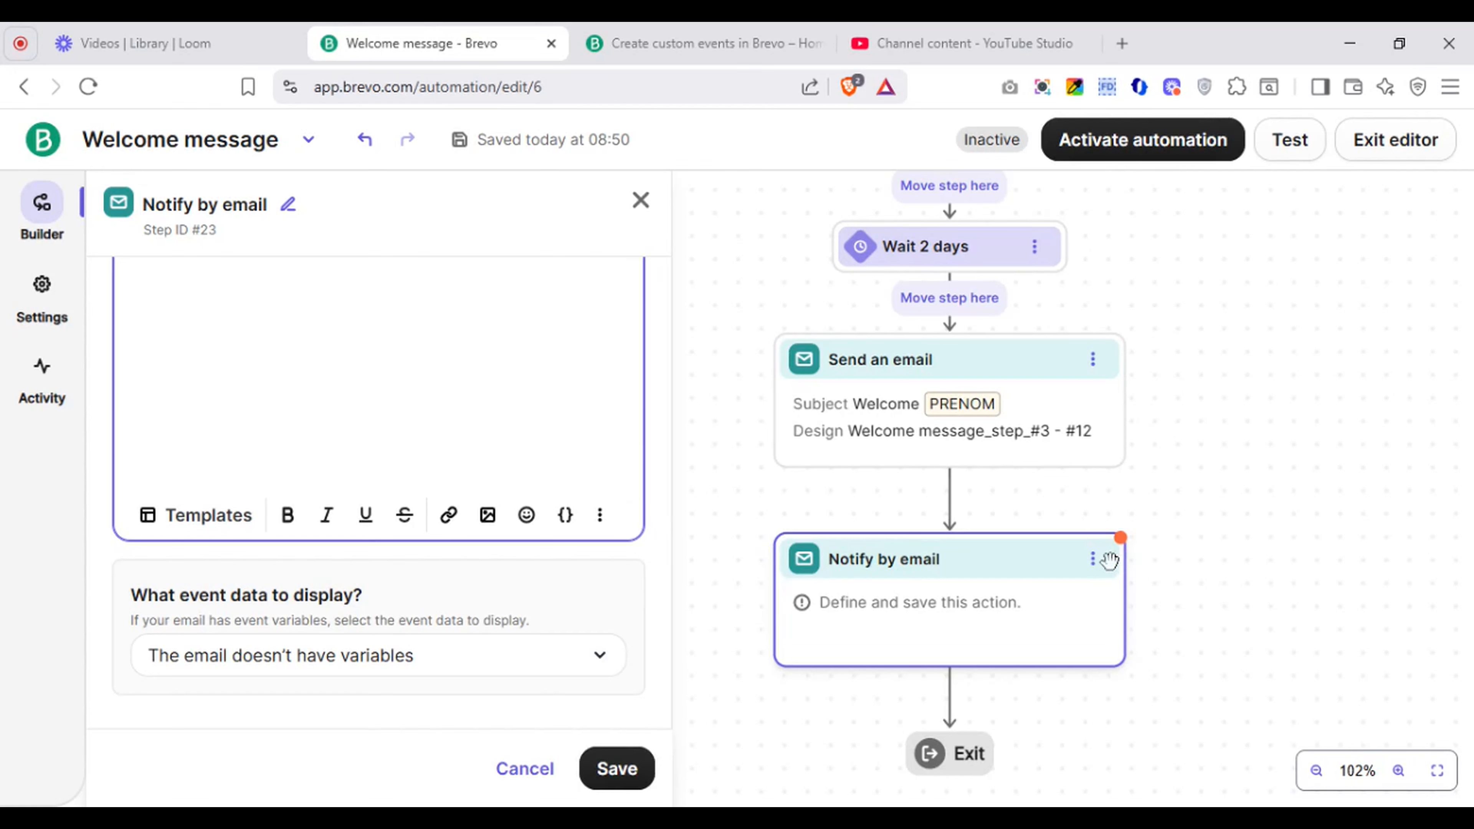
Step: Delete the Notify by email step from the automation
click(1088, 567)
click(1138, 663)
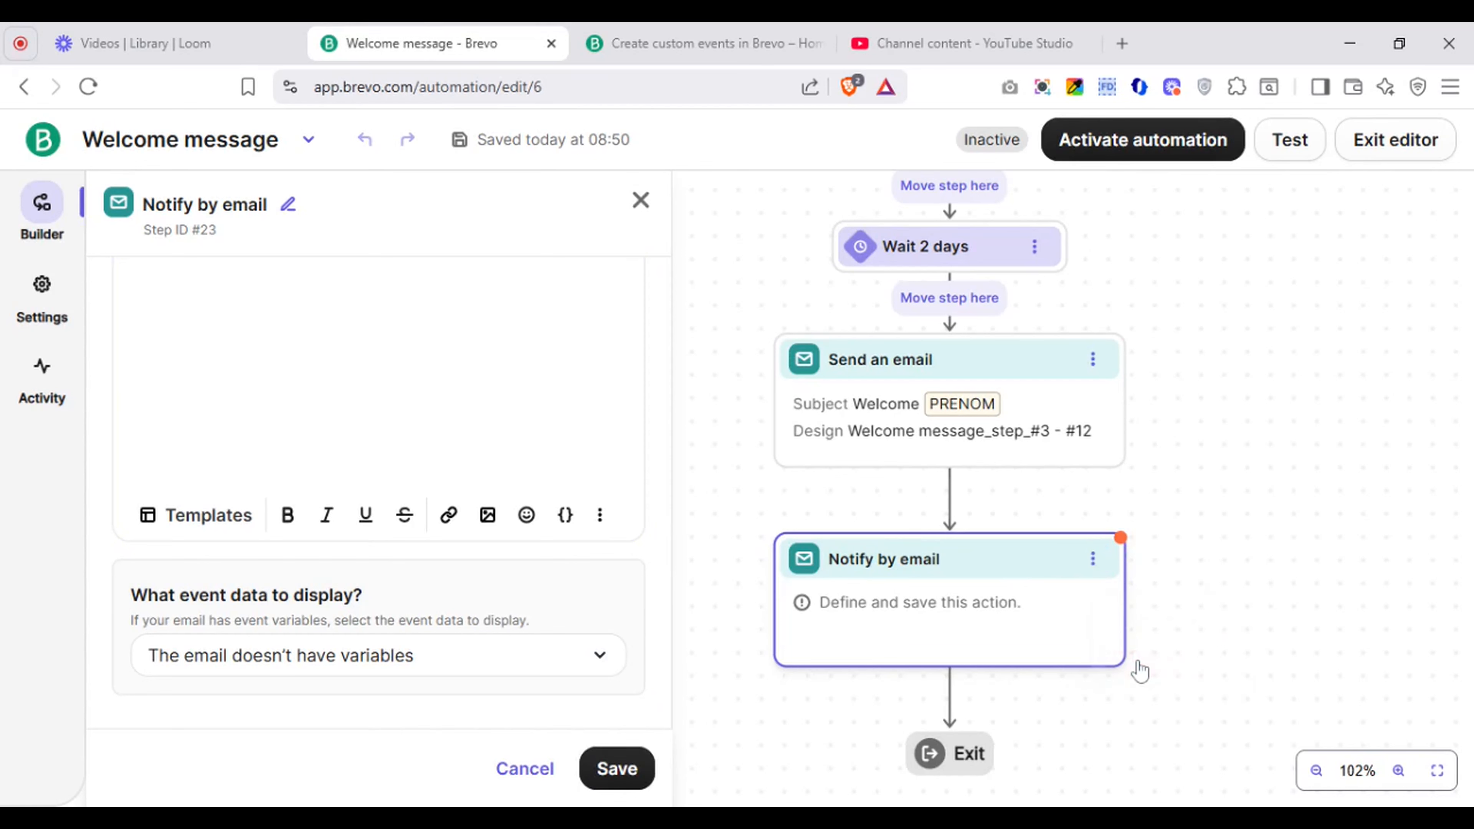
click(533, 775)
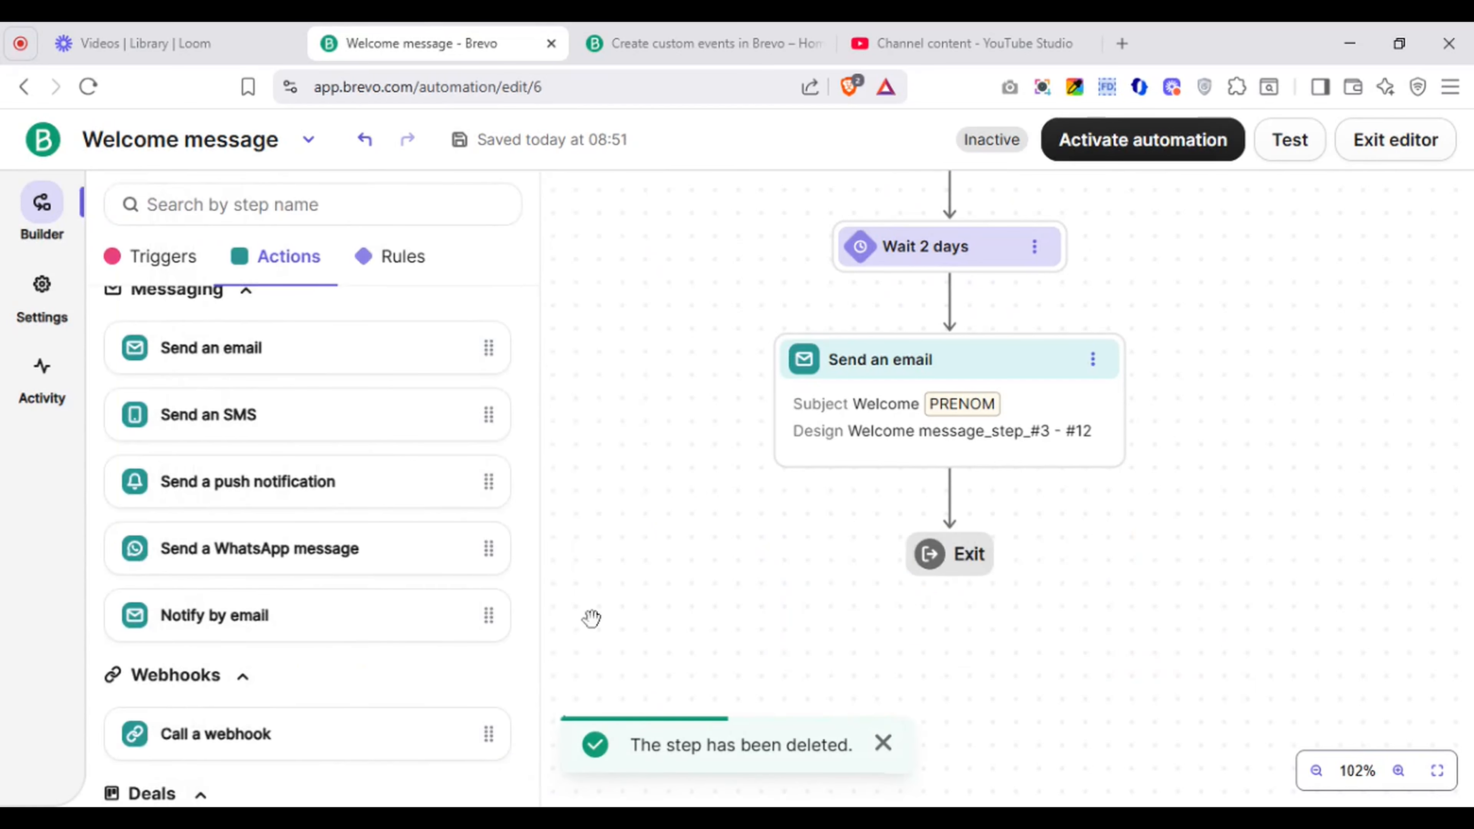
Step: Add a Start another automation action after the Send an email step
scroll(307, 522, down, 3)
scroll(308, 522, down, 3)
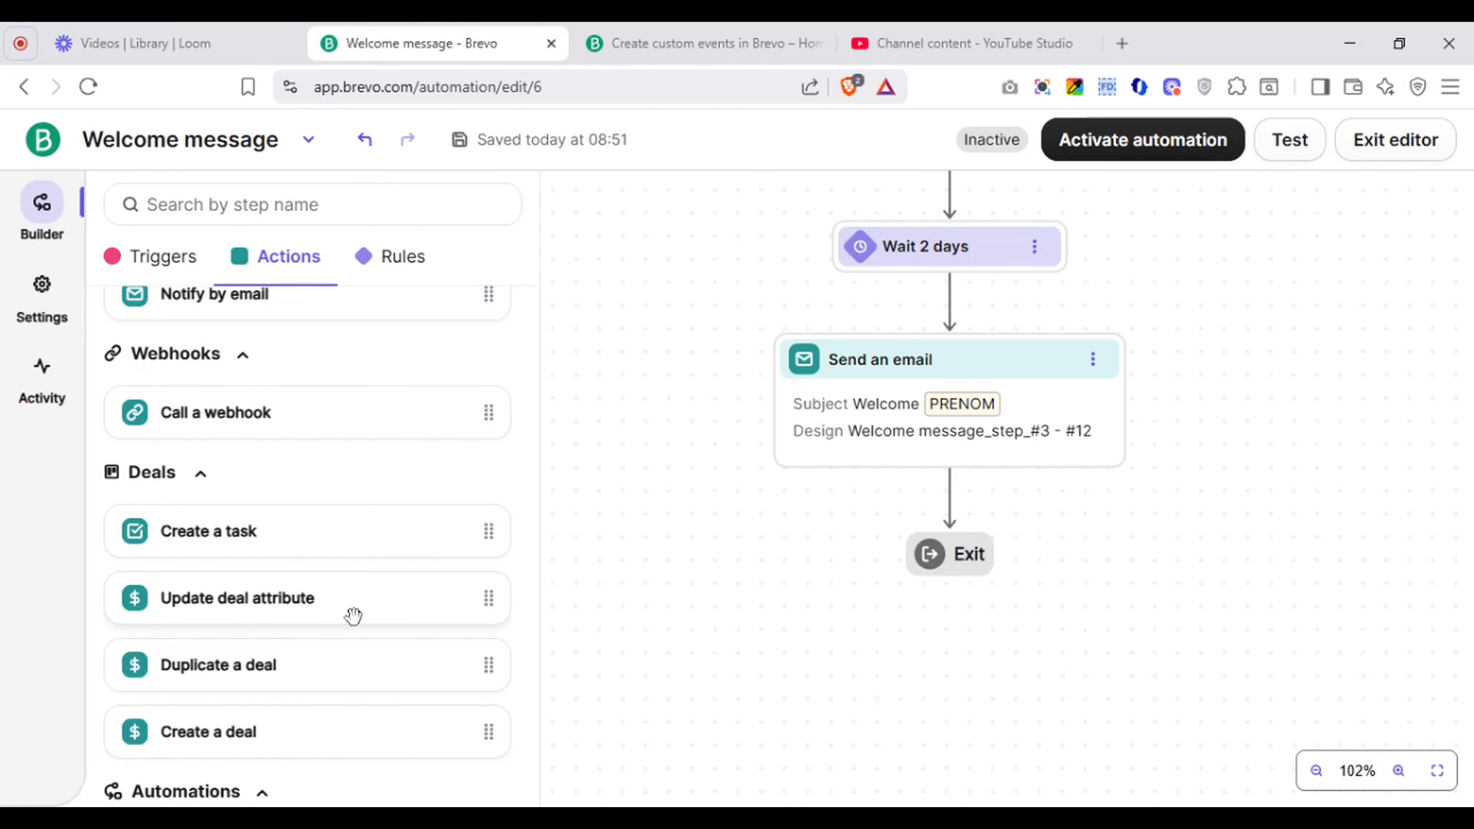
scroll(353, 615, down, 3)
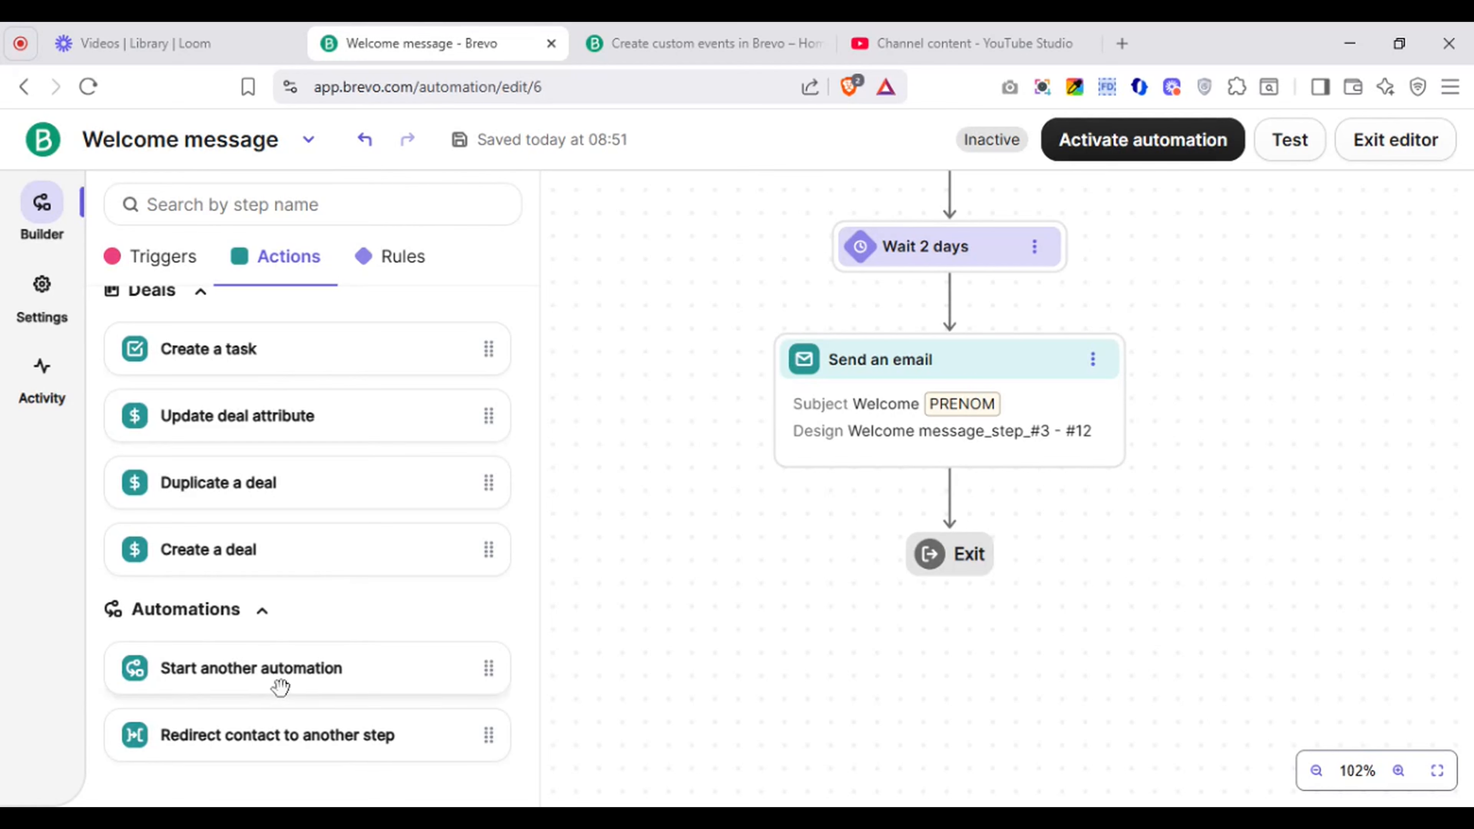
drag(281, 687, 972, 492)
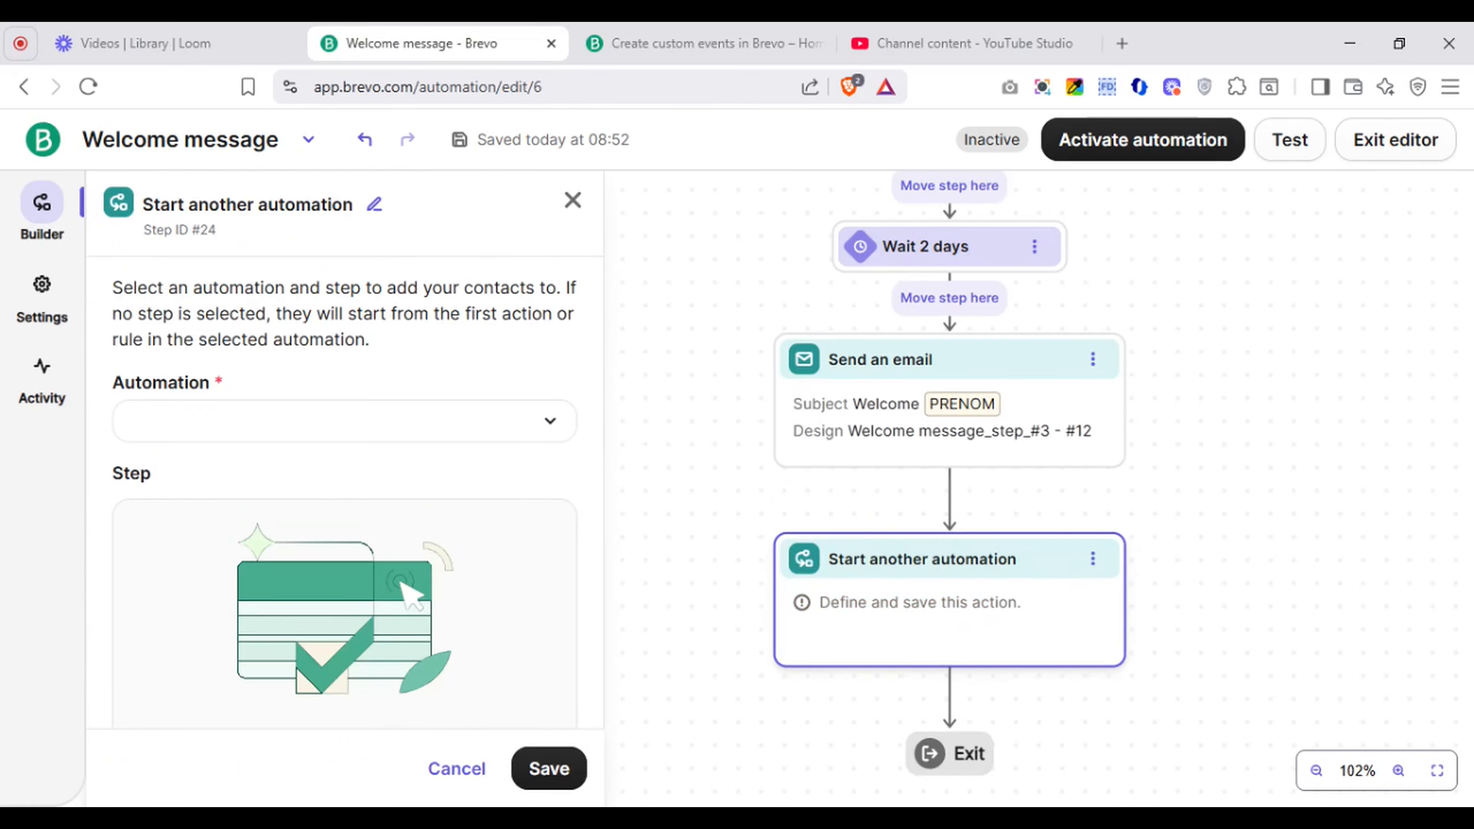
Step: Choose Welcome message as the automation to start, try selecting its Send an email step as the entry point, and leave the step selection
click(467, 432)
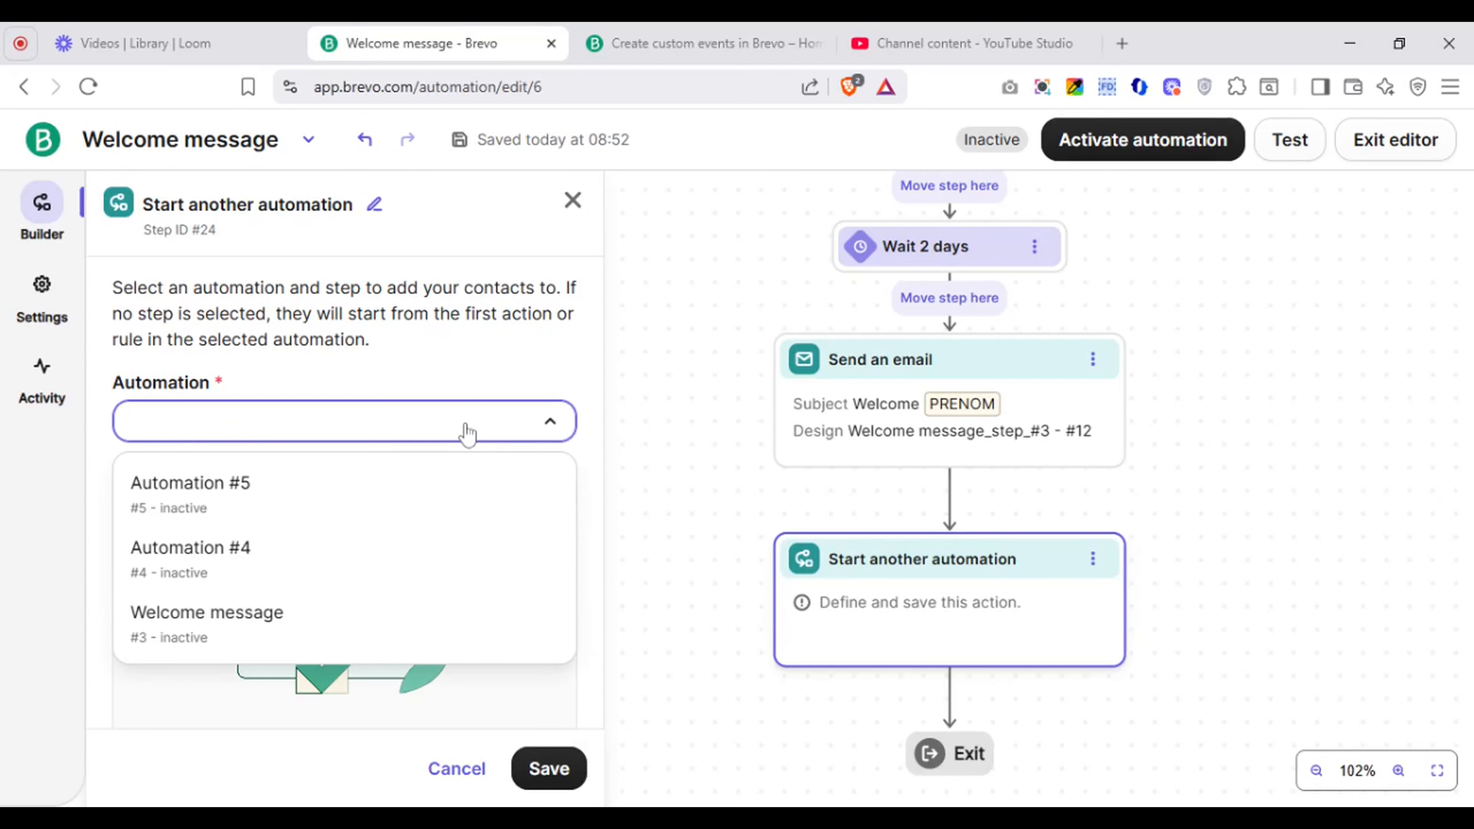
click(313, 624)
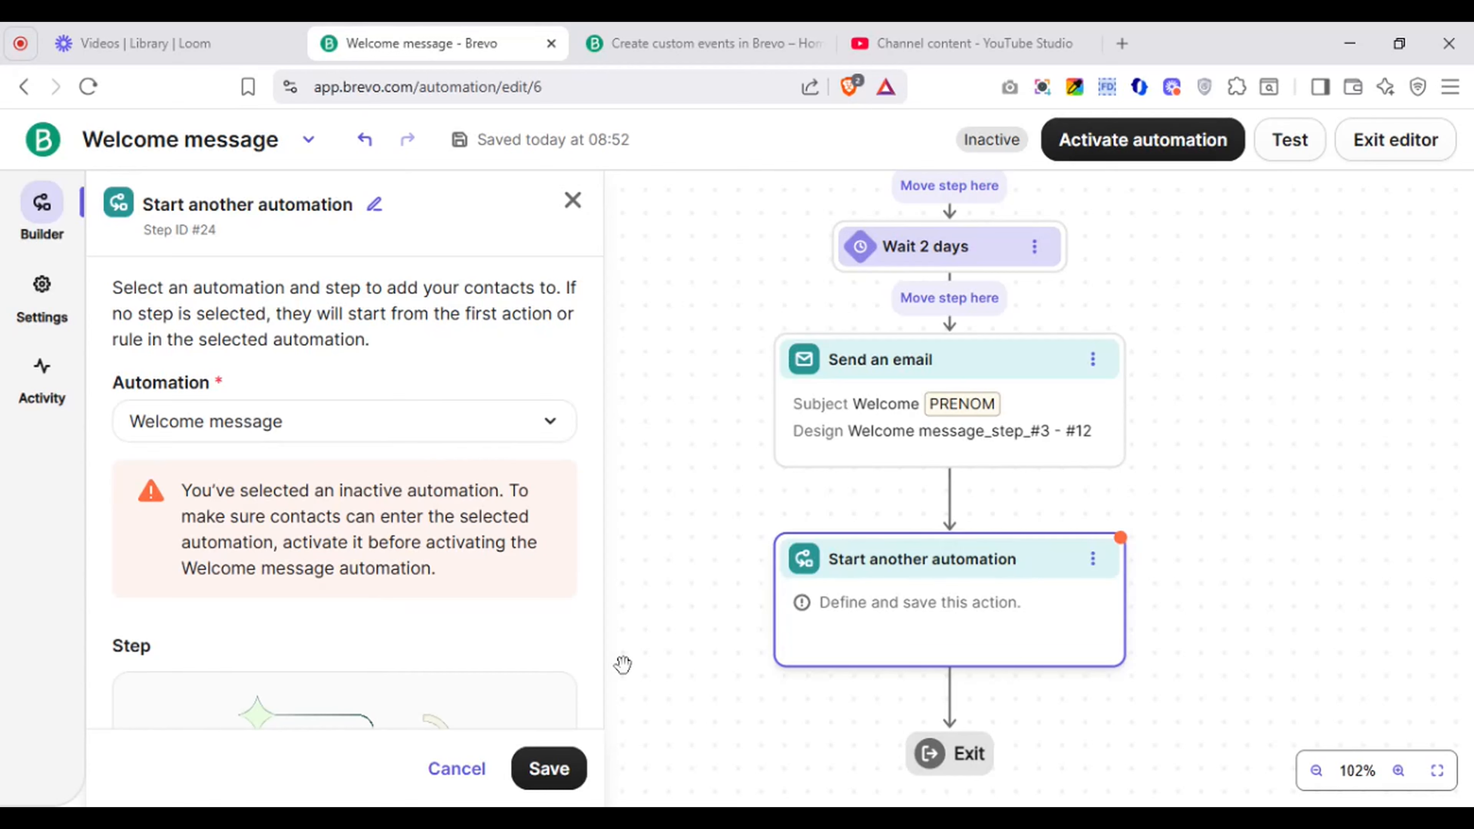
scroll(344, 487, down, 4)
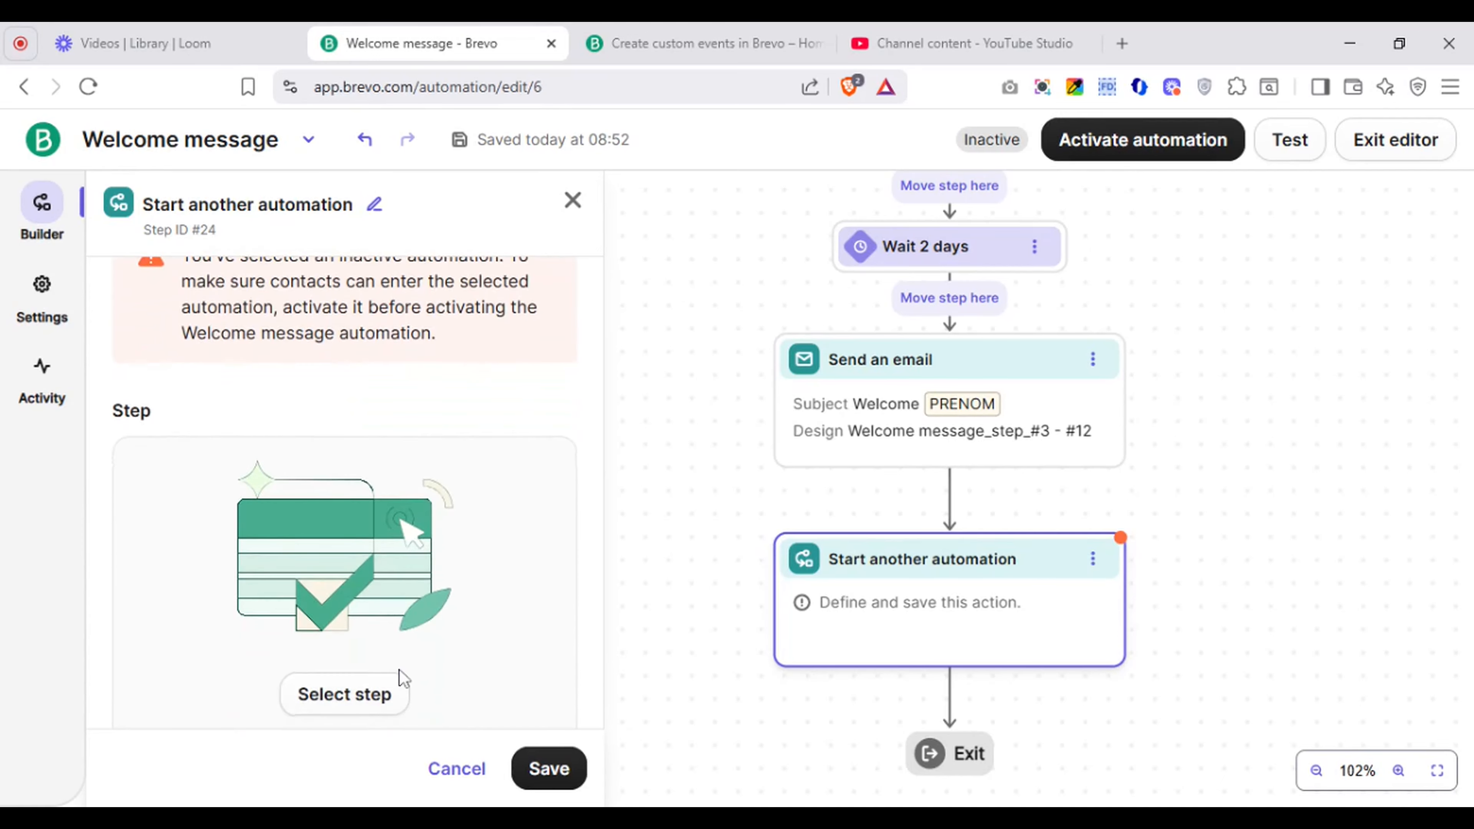
click(370, 697)
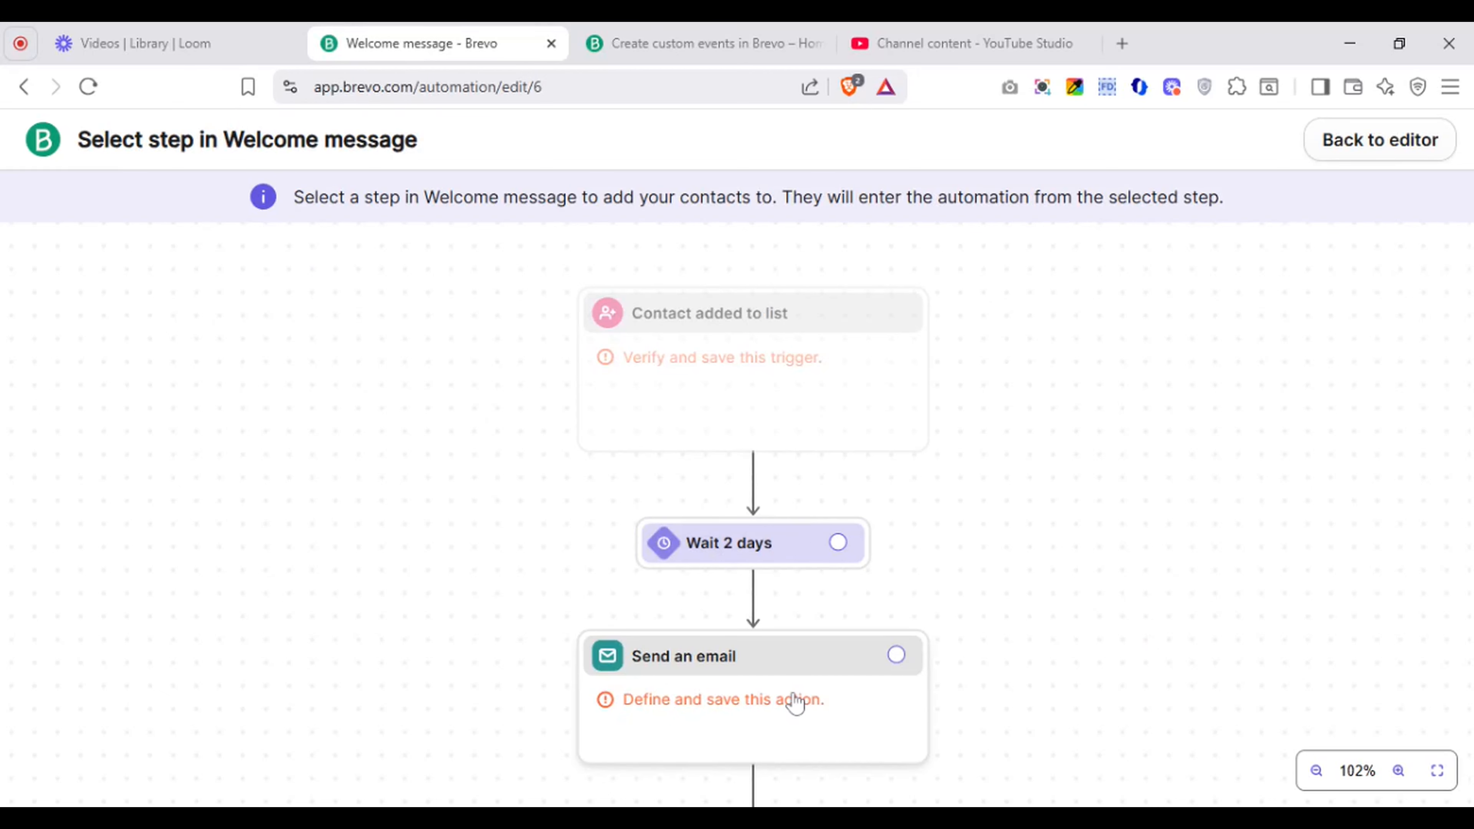
click(788, 679)
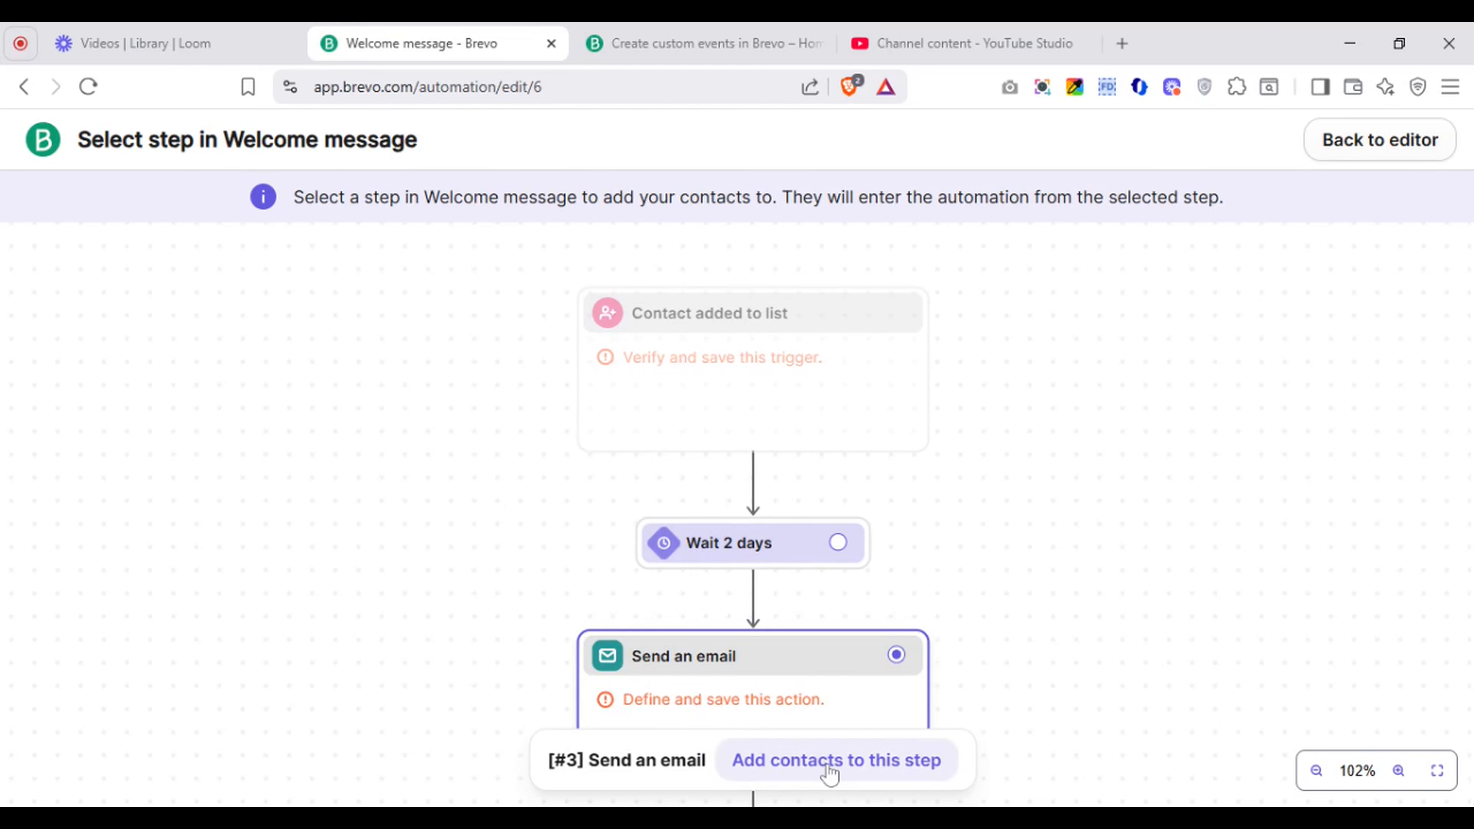
click(23, 86)
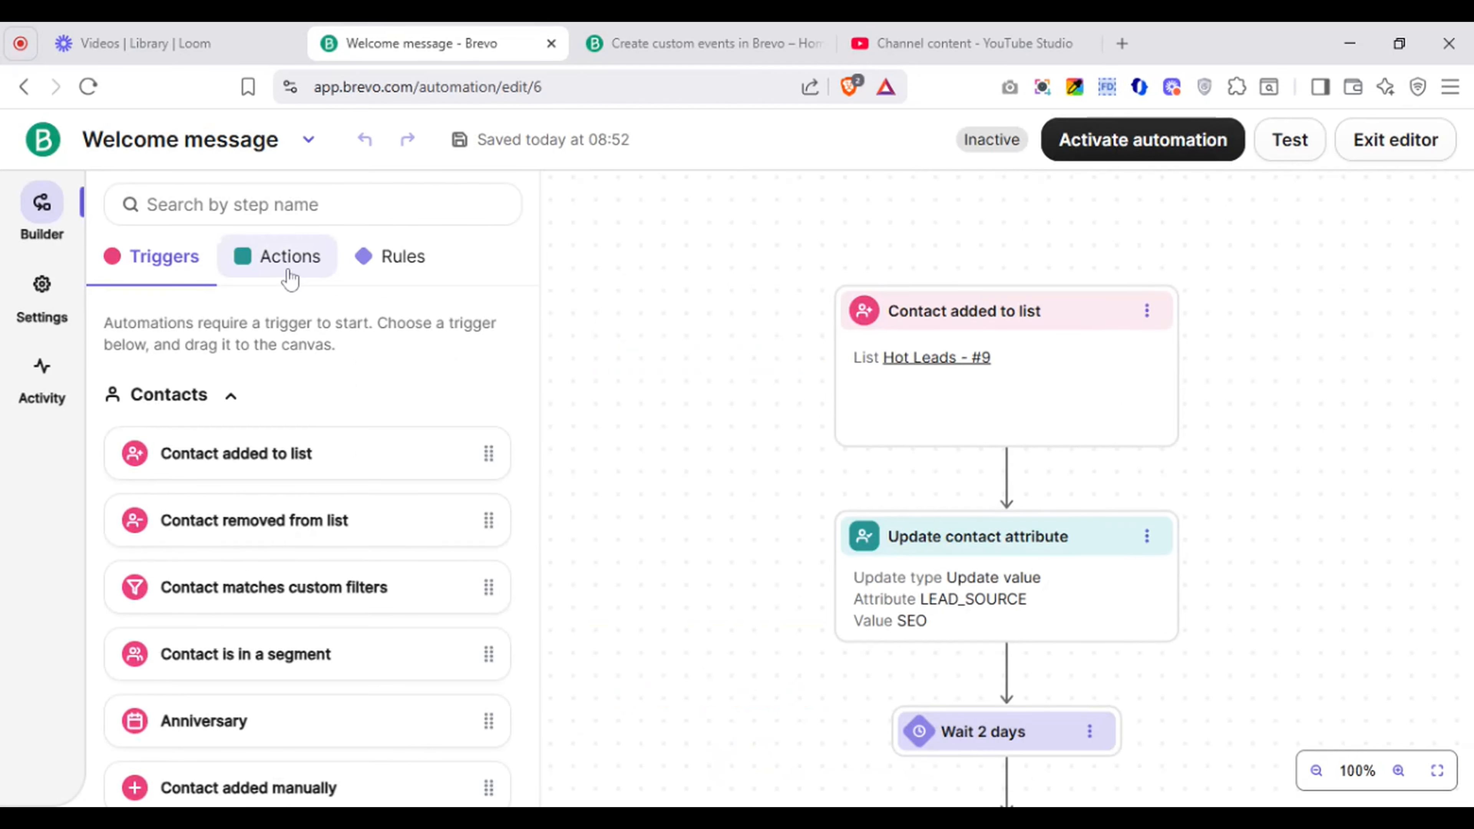
Step: Add a Redirect contact to another step action directly after the Start another automation step
click(288, 281)
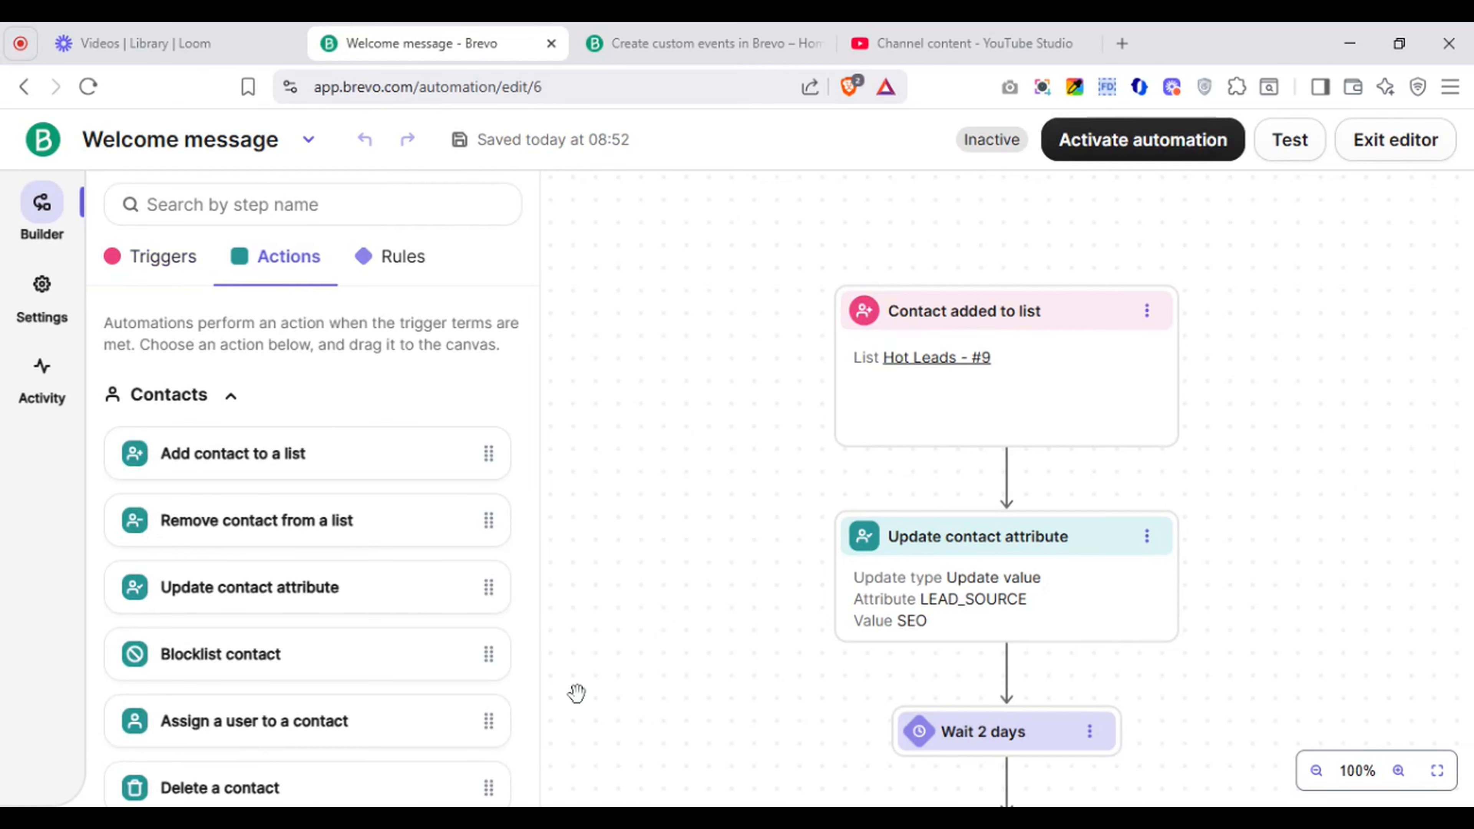
scroll(307, 522, down, 15)
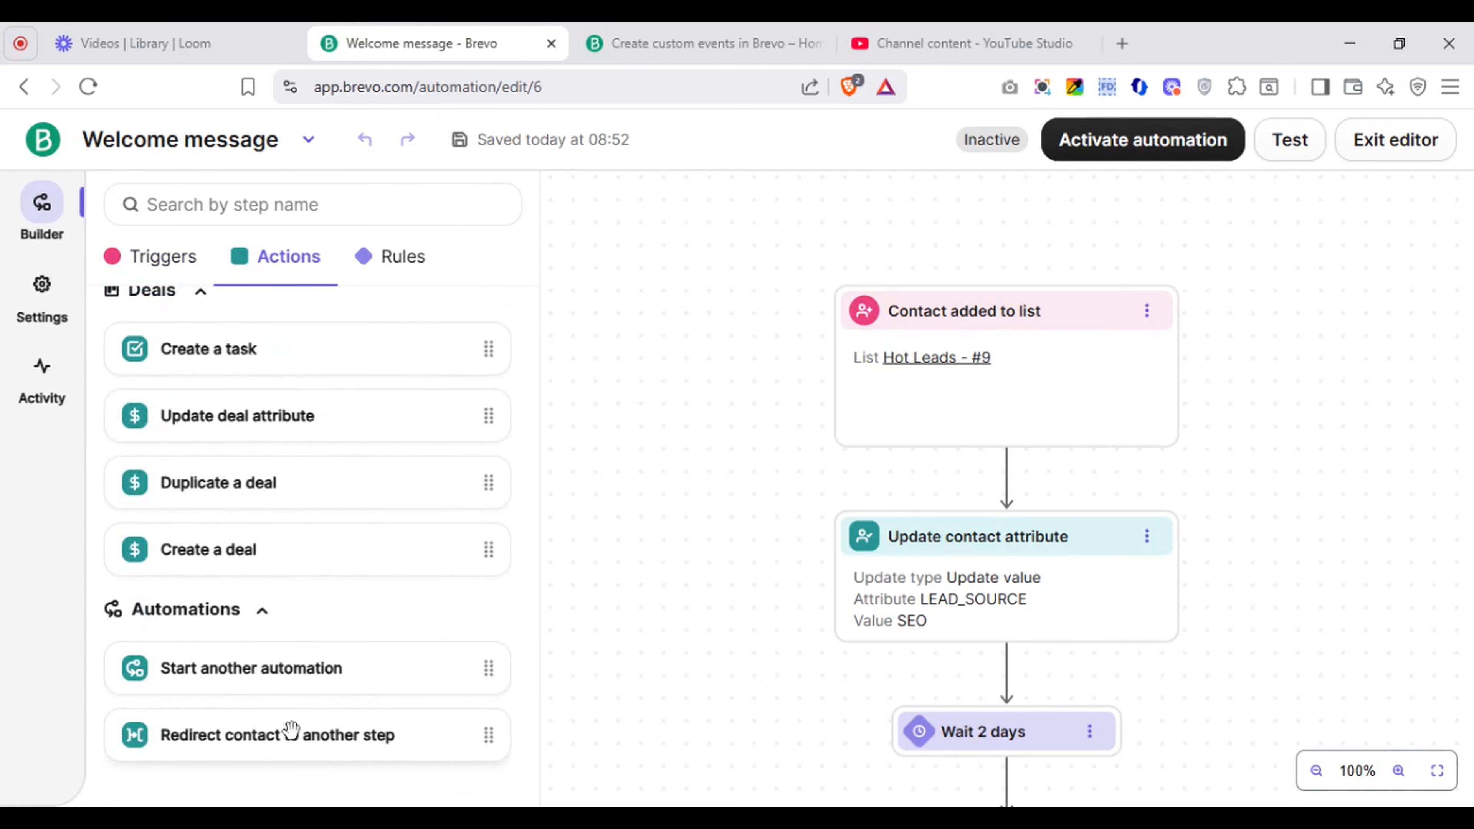
drag(286, 730, 995, 755)
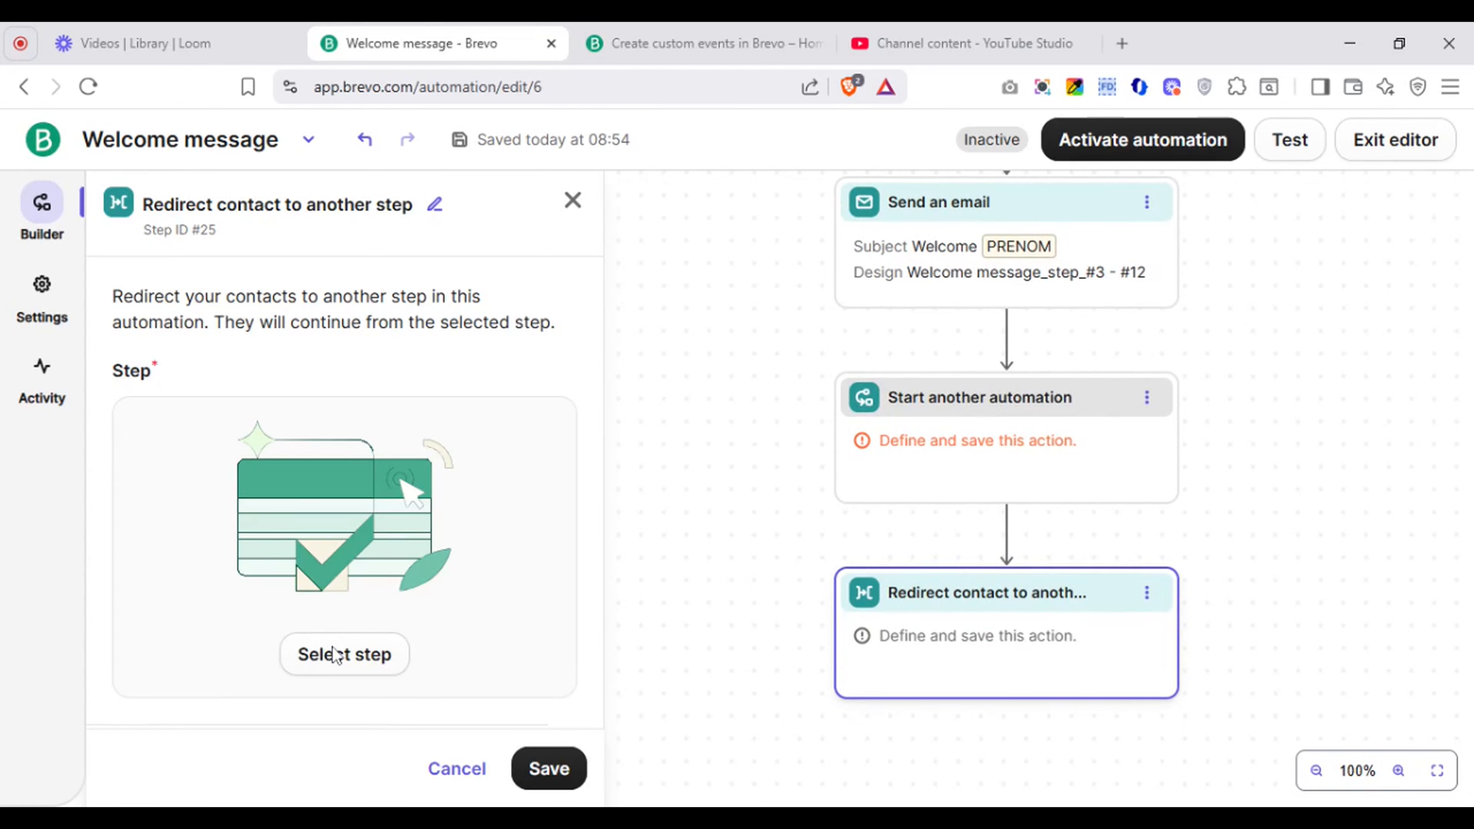
Step: Try selecting Start another automation as the redirect target, and close the redirect action's settings without saving
click(346, 667)
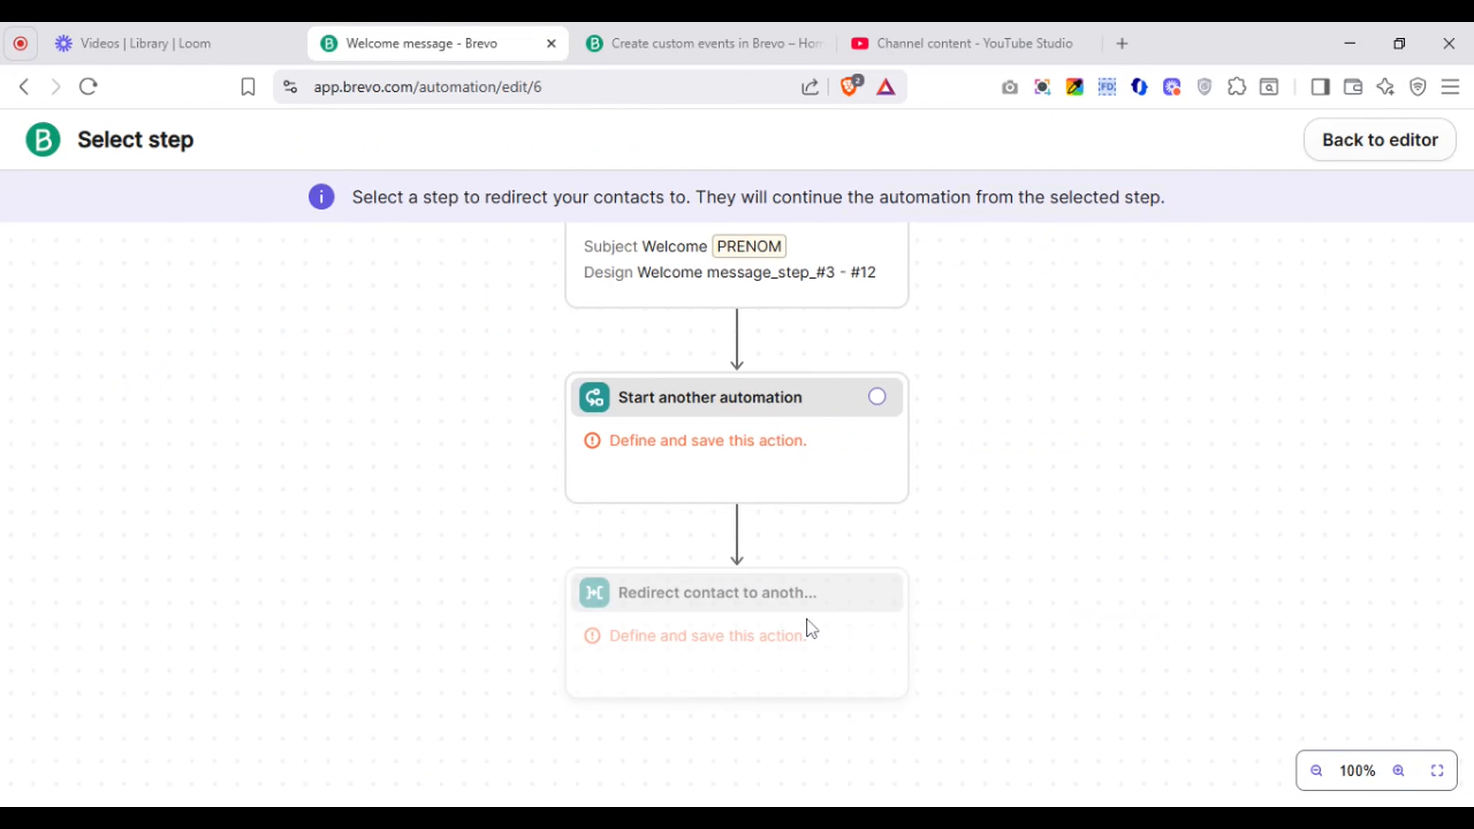
click(878, 398)
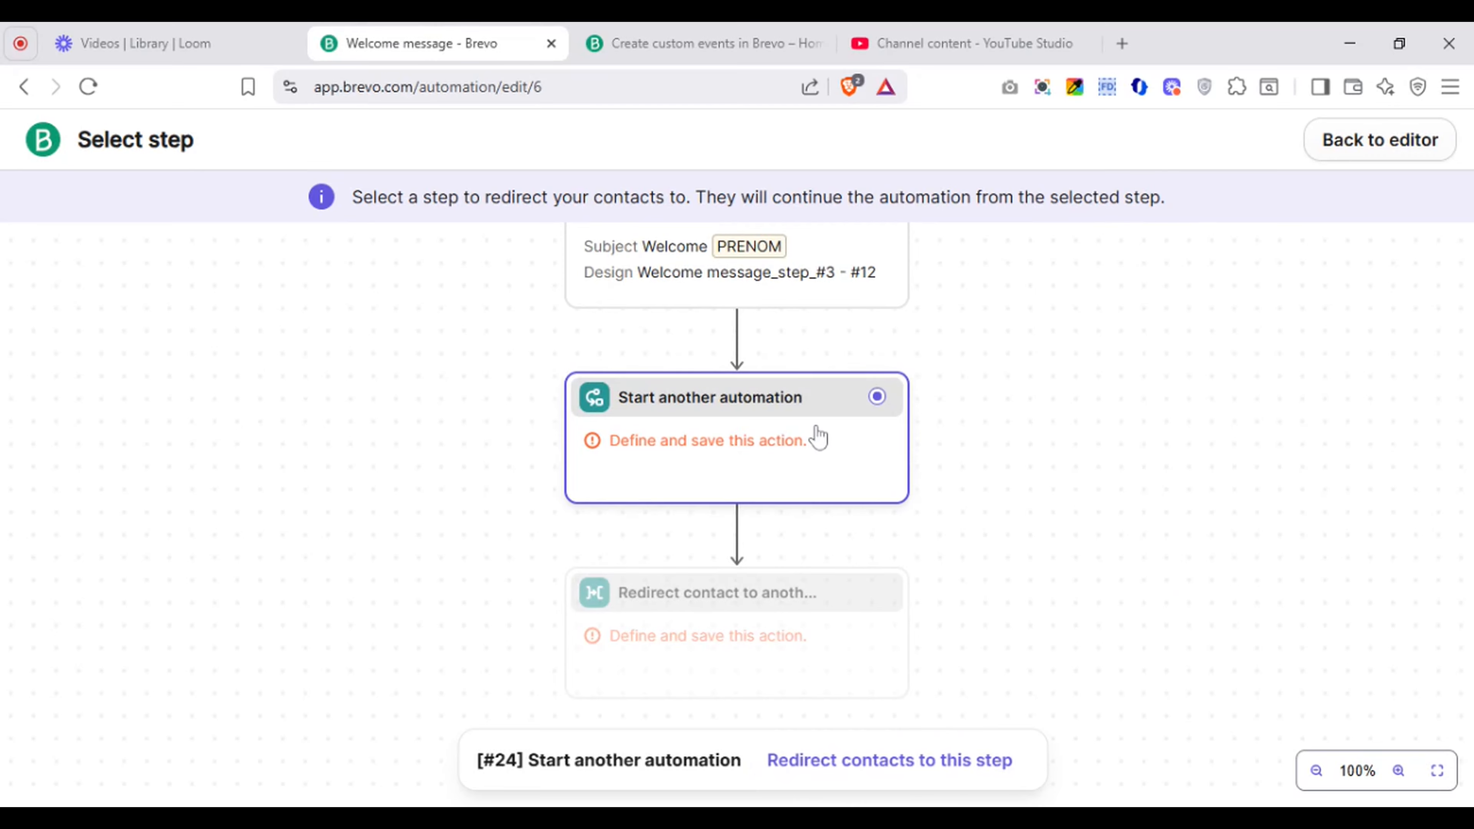
click(1384, 139)
click(1387, 139)
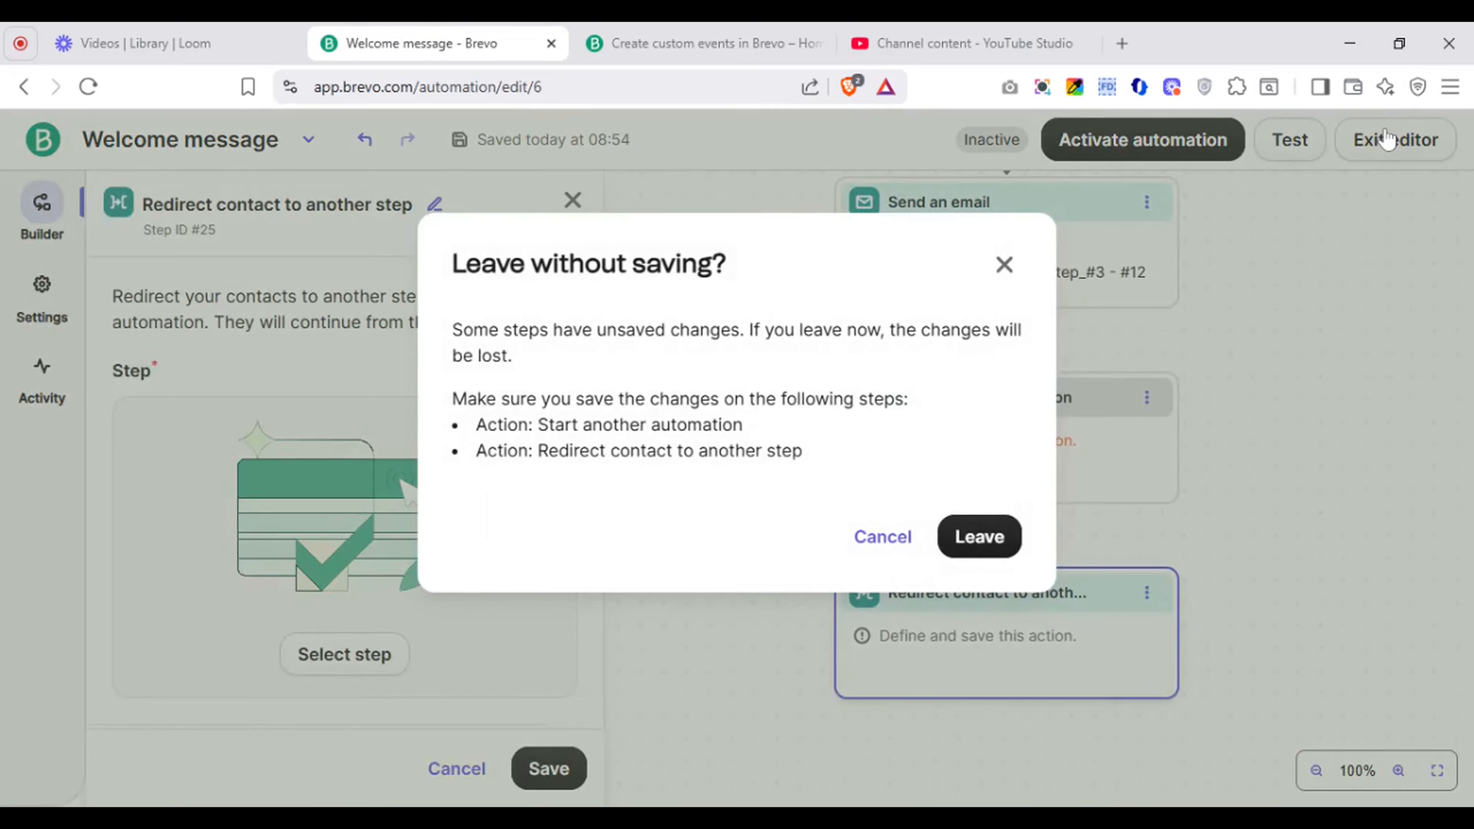
click(1005, 266)
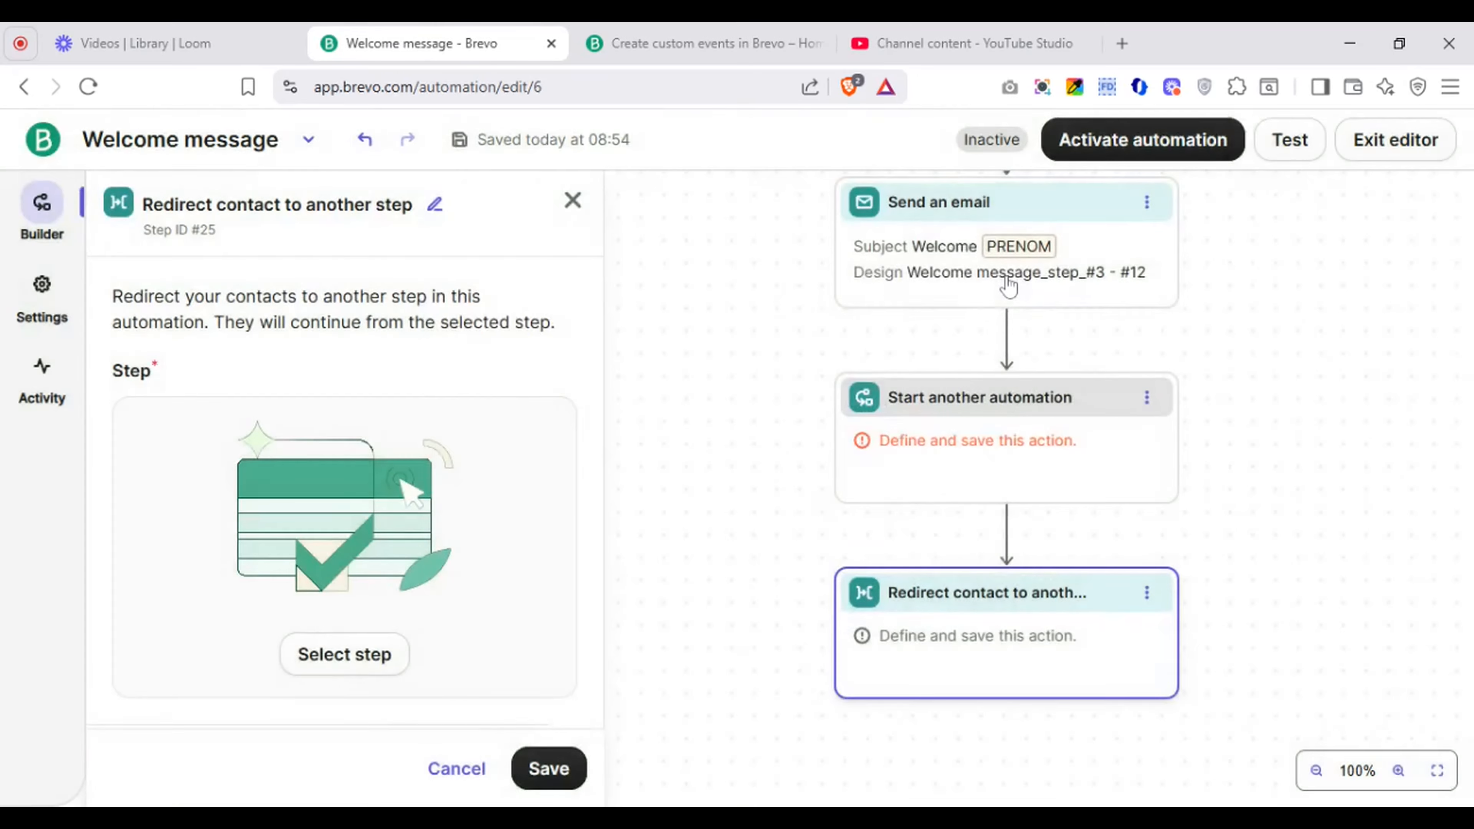
click(572, 199)
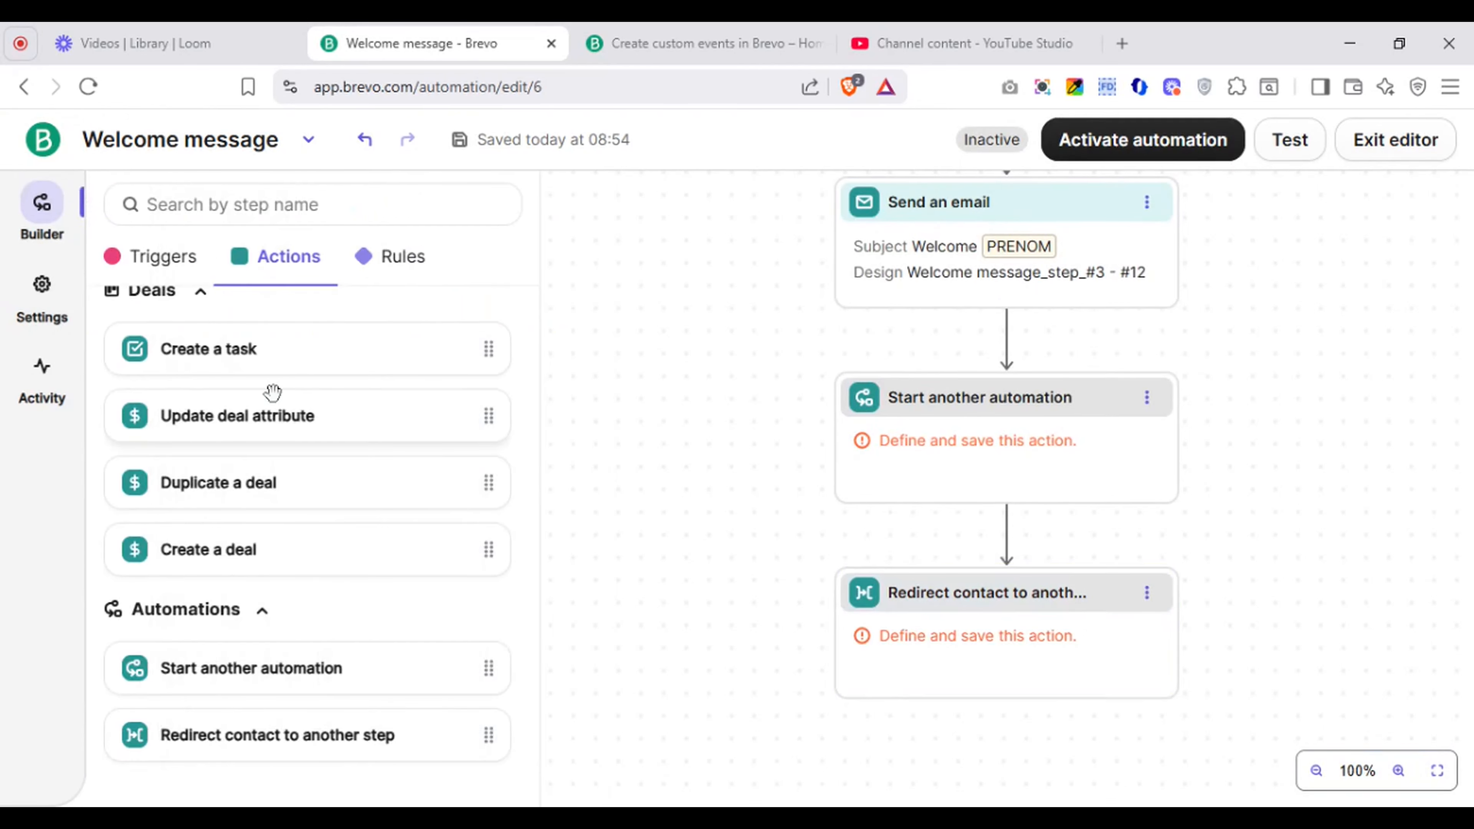
Step: Insert a Time delay rule between the Start another automation and Redirect contact steps, set it to 2 months, and save it
click(378, 258)
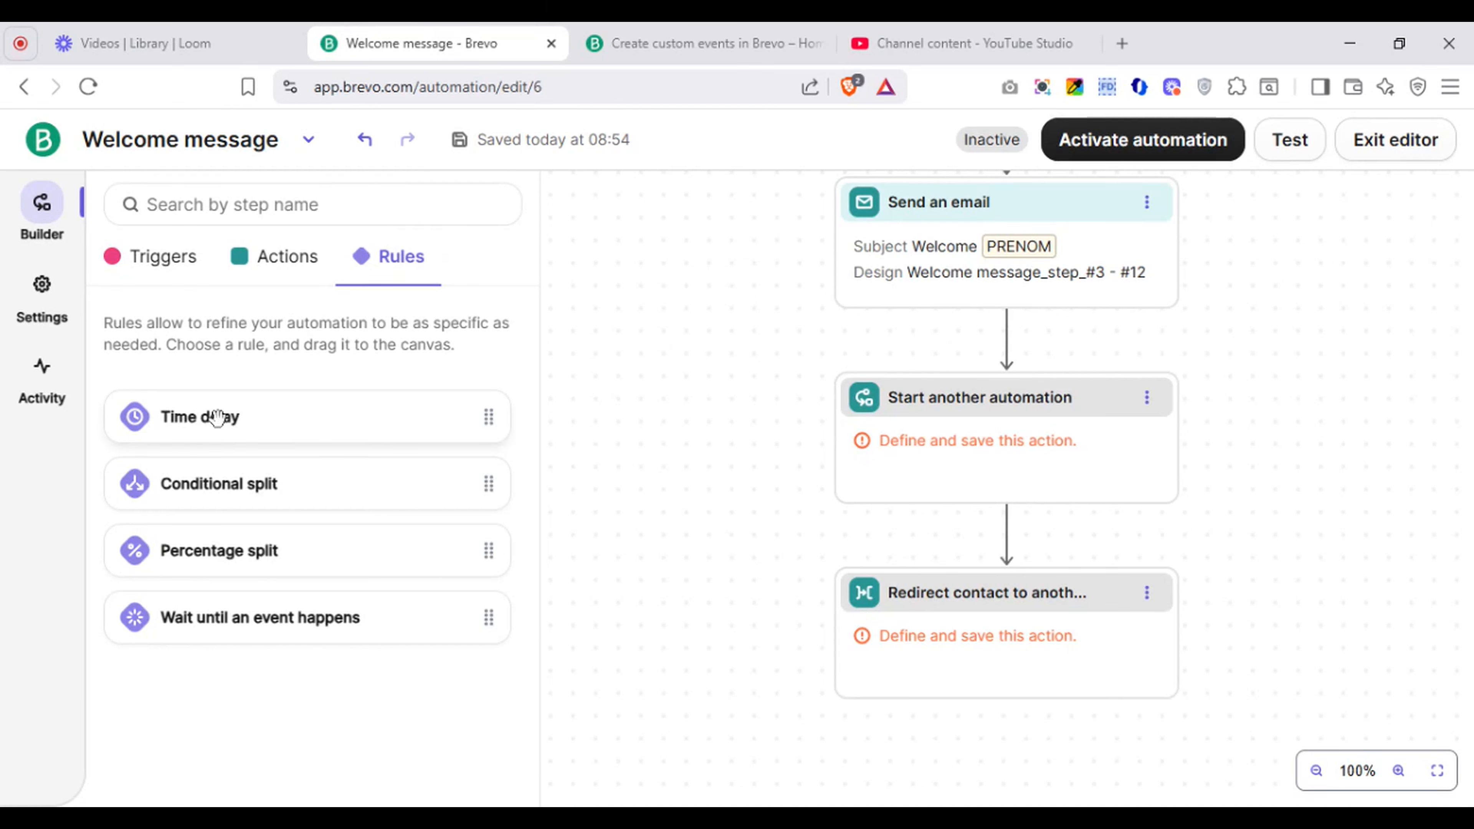
drag(217, 417, 963, 510)
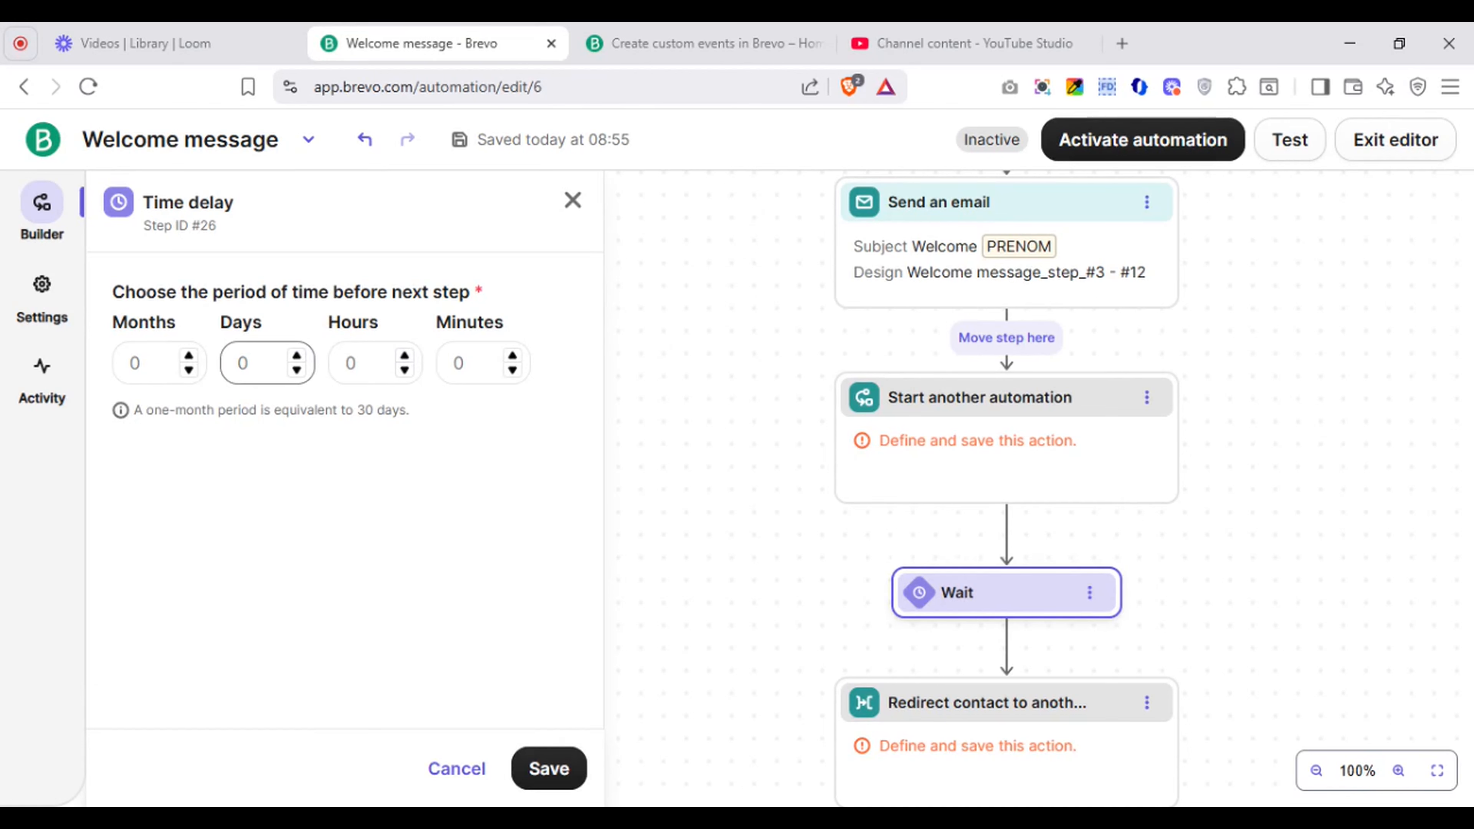
click(133, 362)
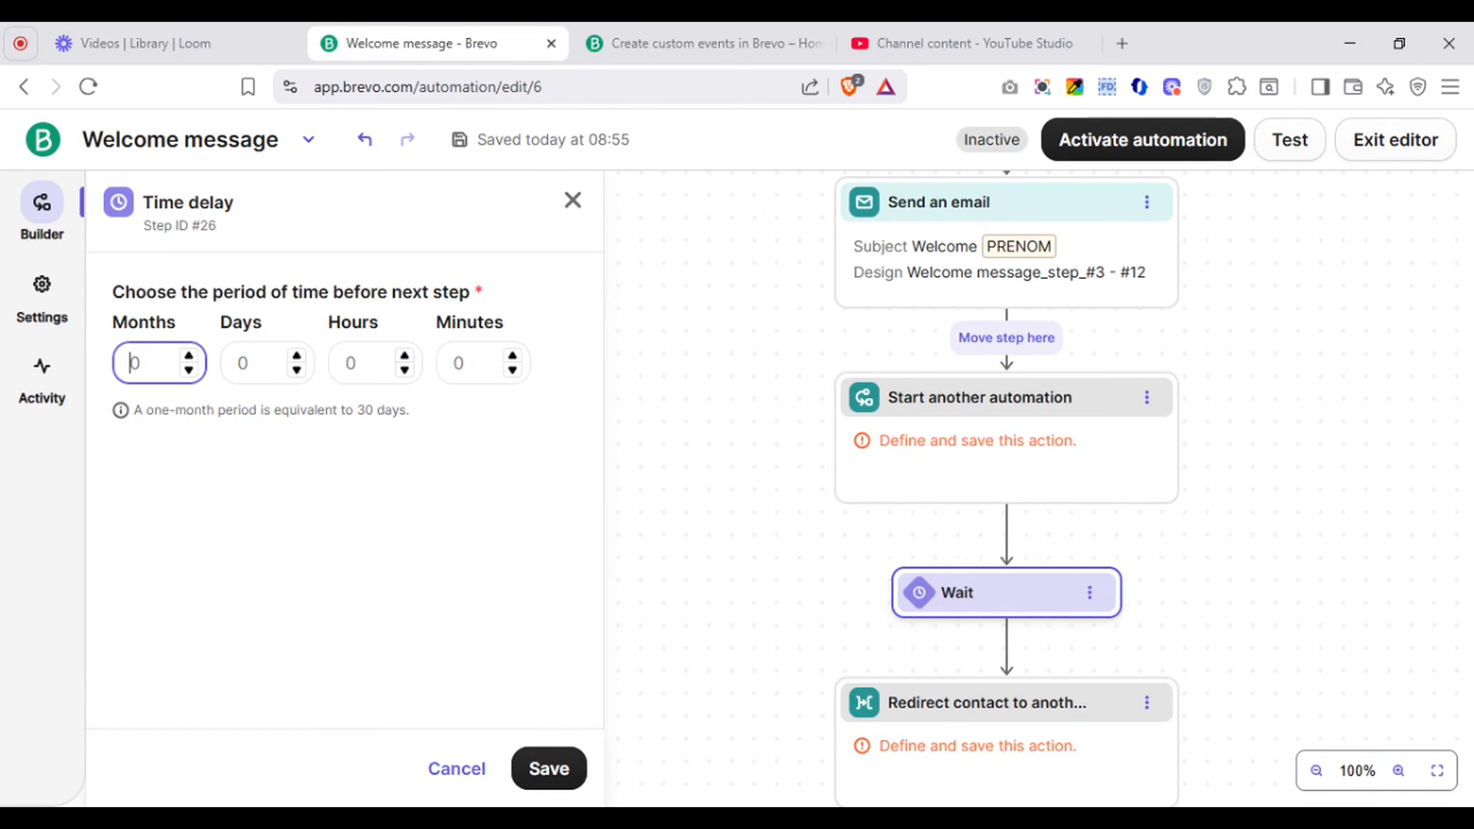
click(188, 356)
click(188, 355)
click(567, 777)
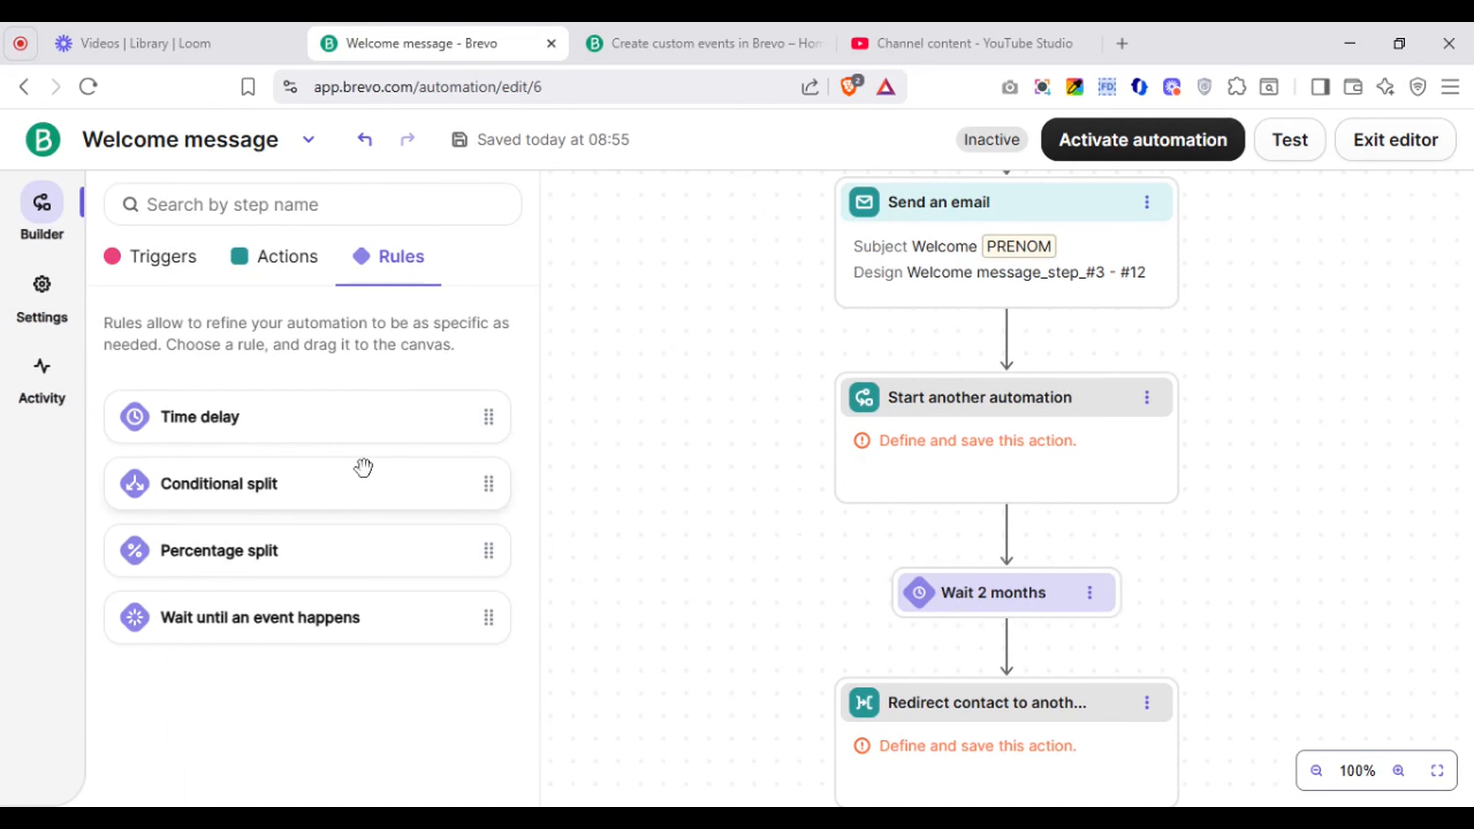
Step: Insert a Conditional split rule between the Send an email and Start another automation steps
drag(365, 471, 408, 467)
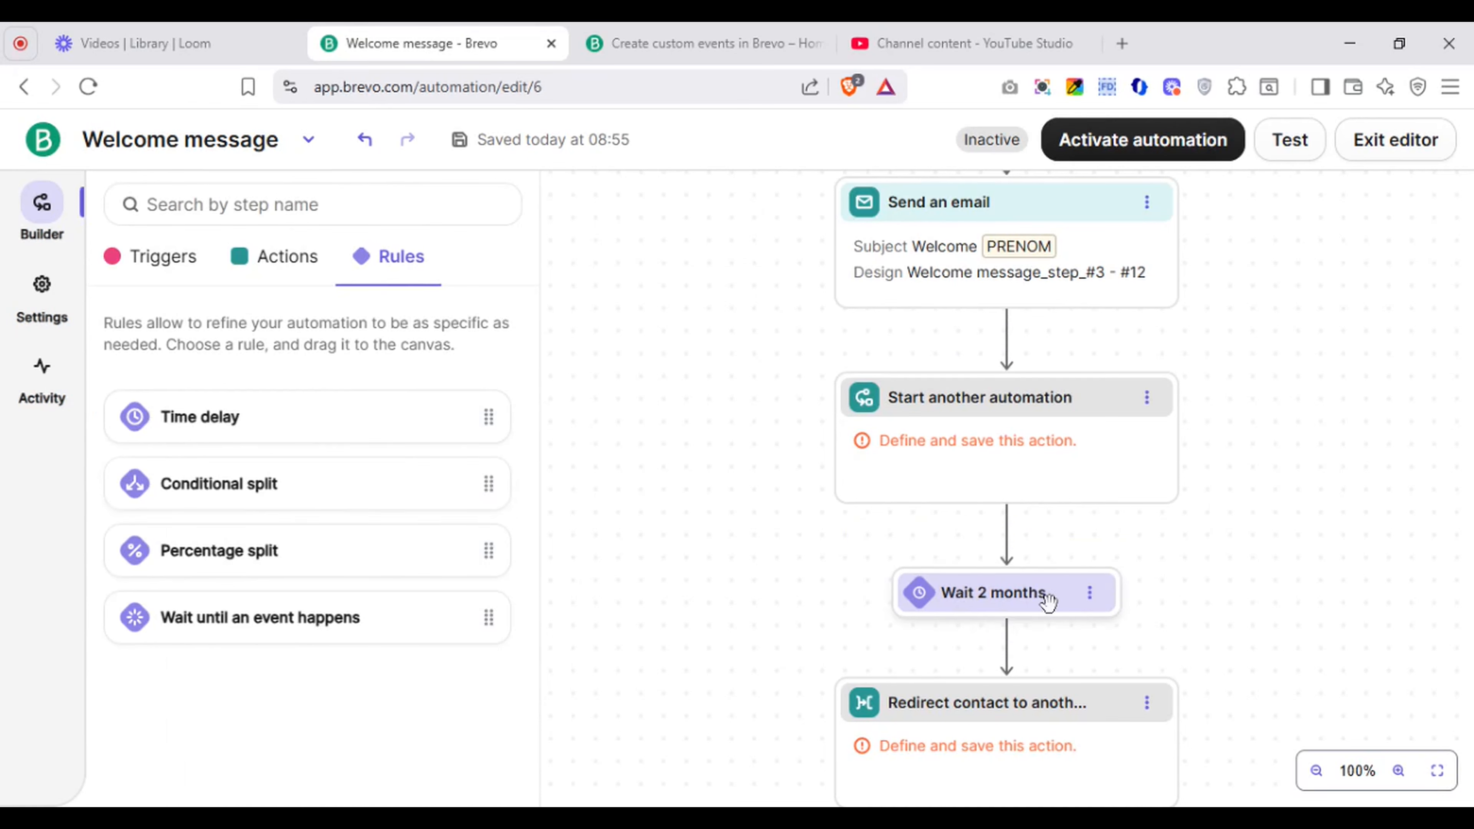
drag(302, 482, 1007, 339)
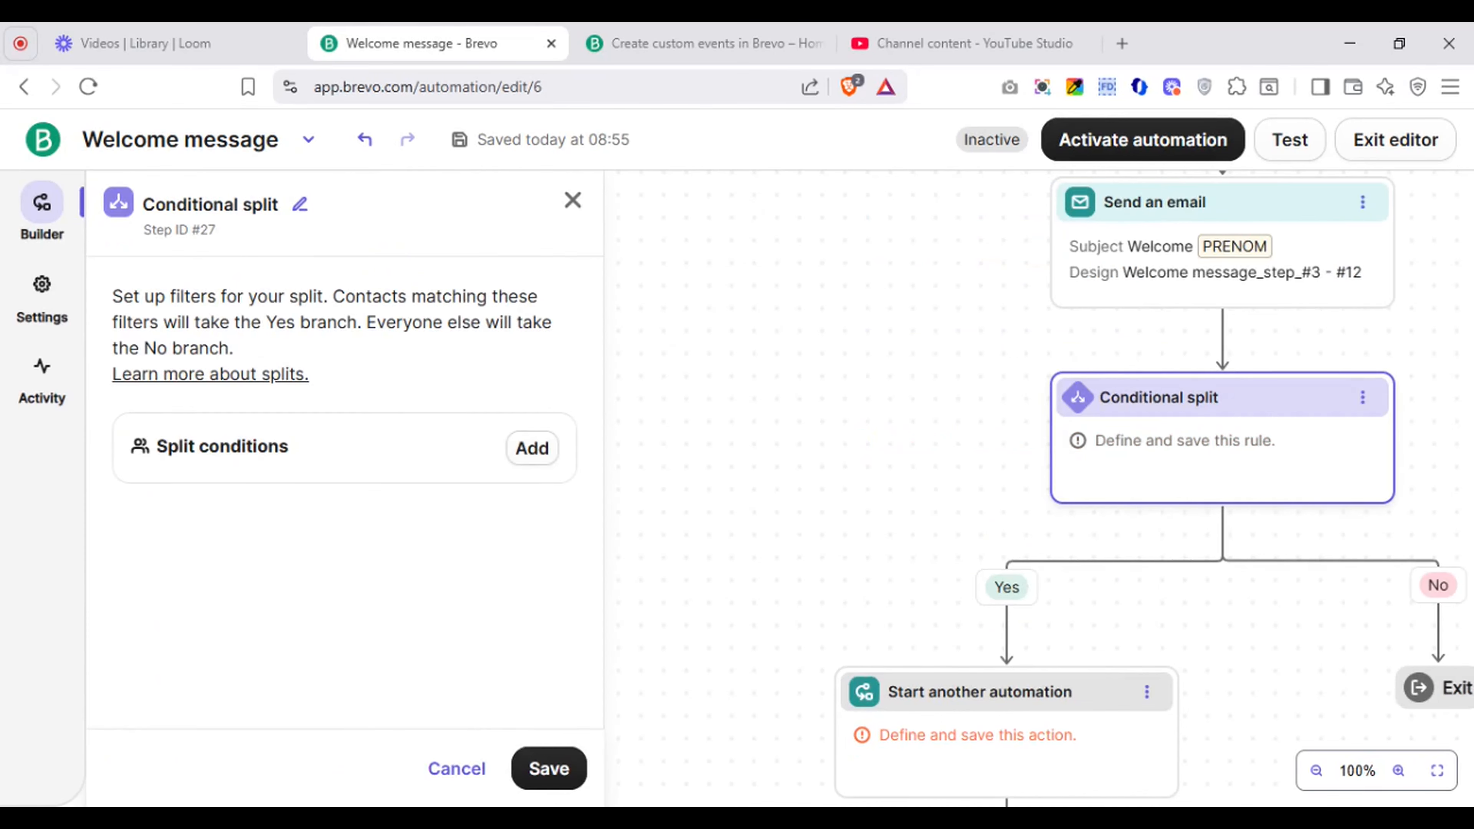
drag(905, 465, 790, 299)
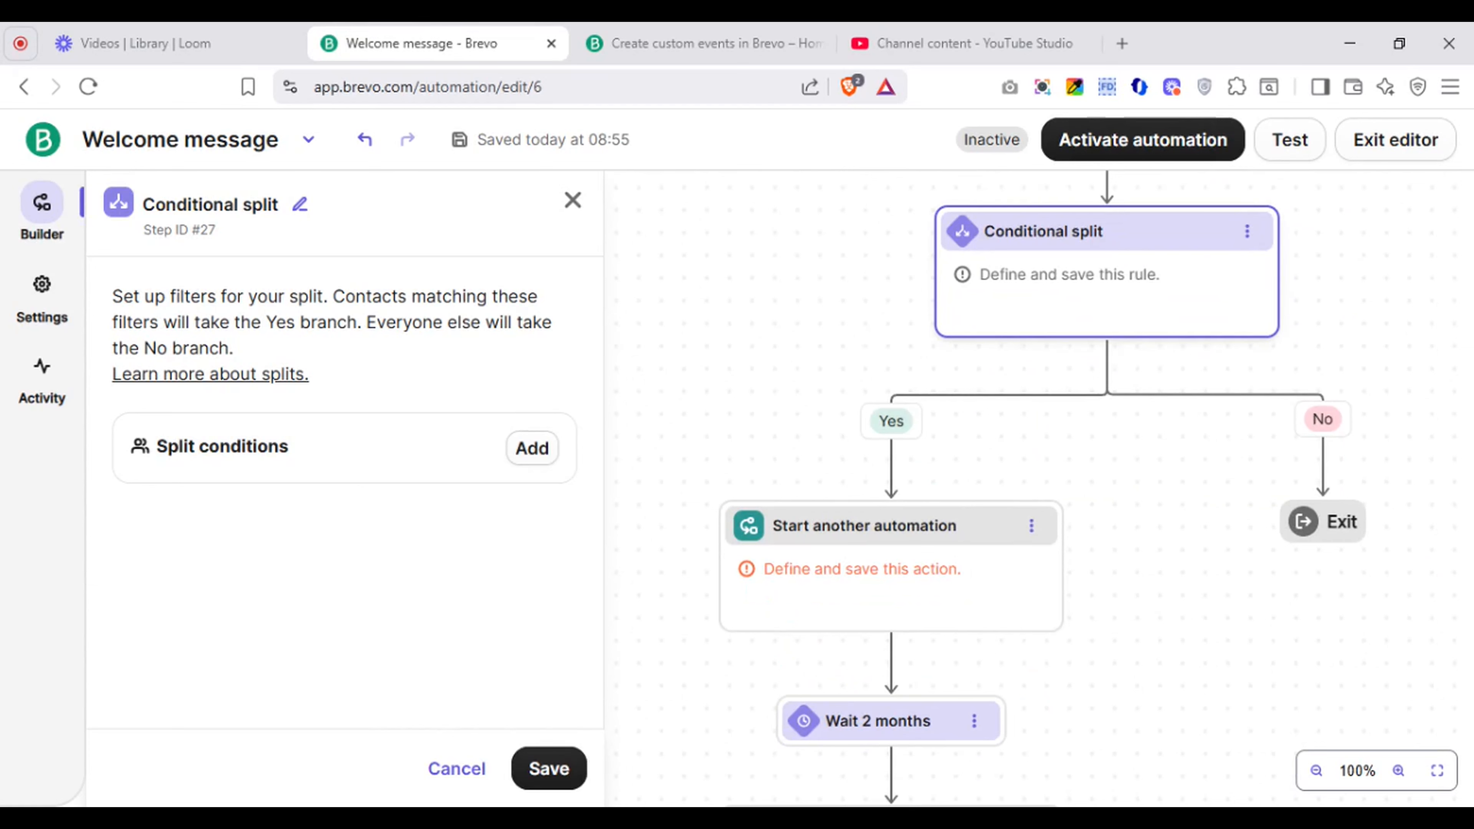
click(1093, 268)
Step: Add an Email opened filter from the Email category to the conditional split's conditions
click(531, 448)
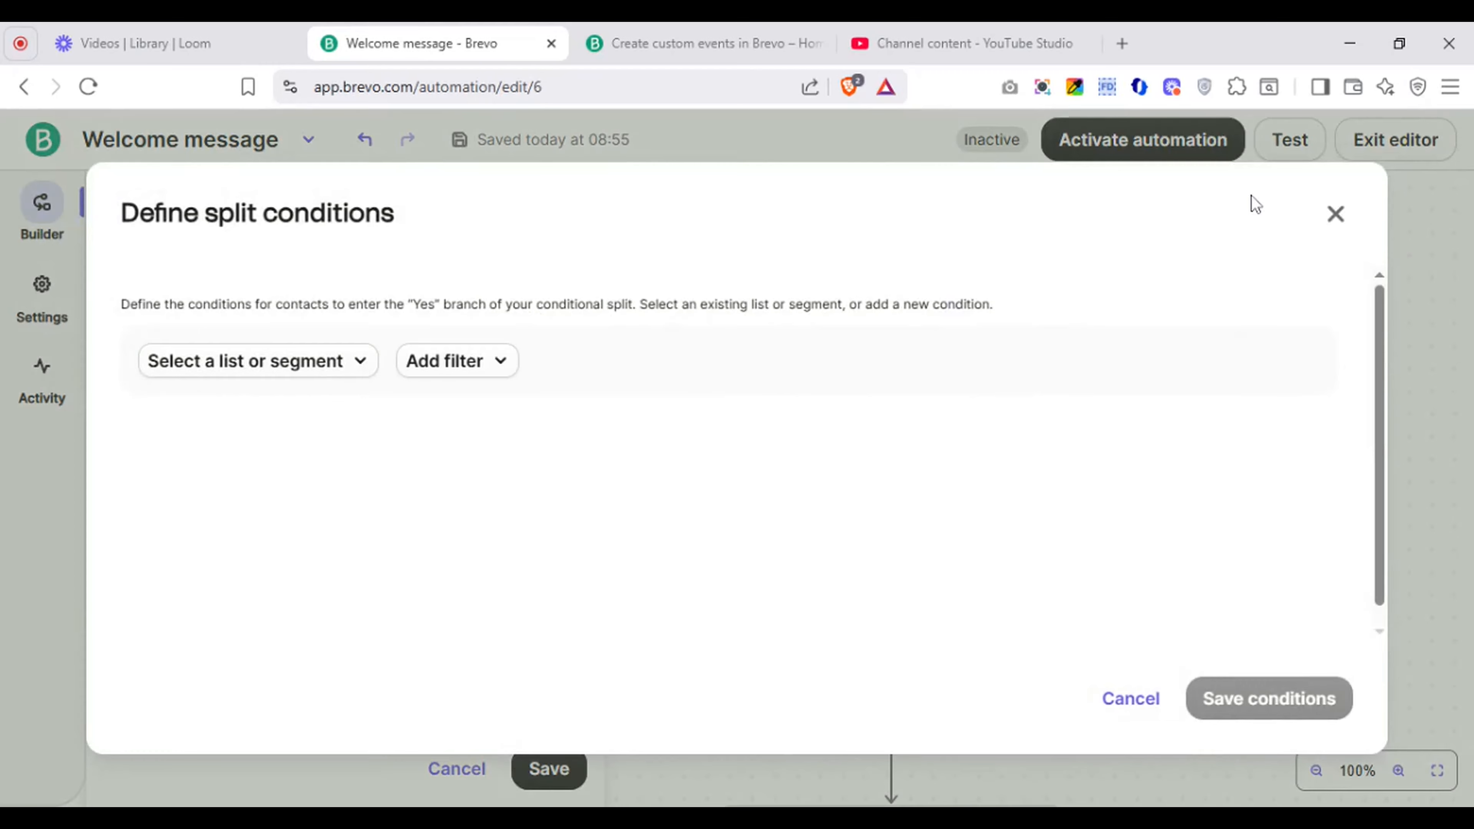
click(1334, 215)
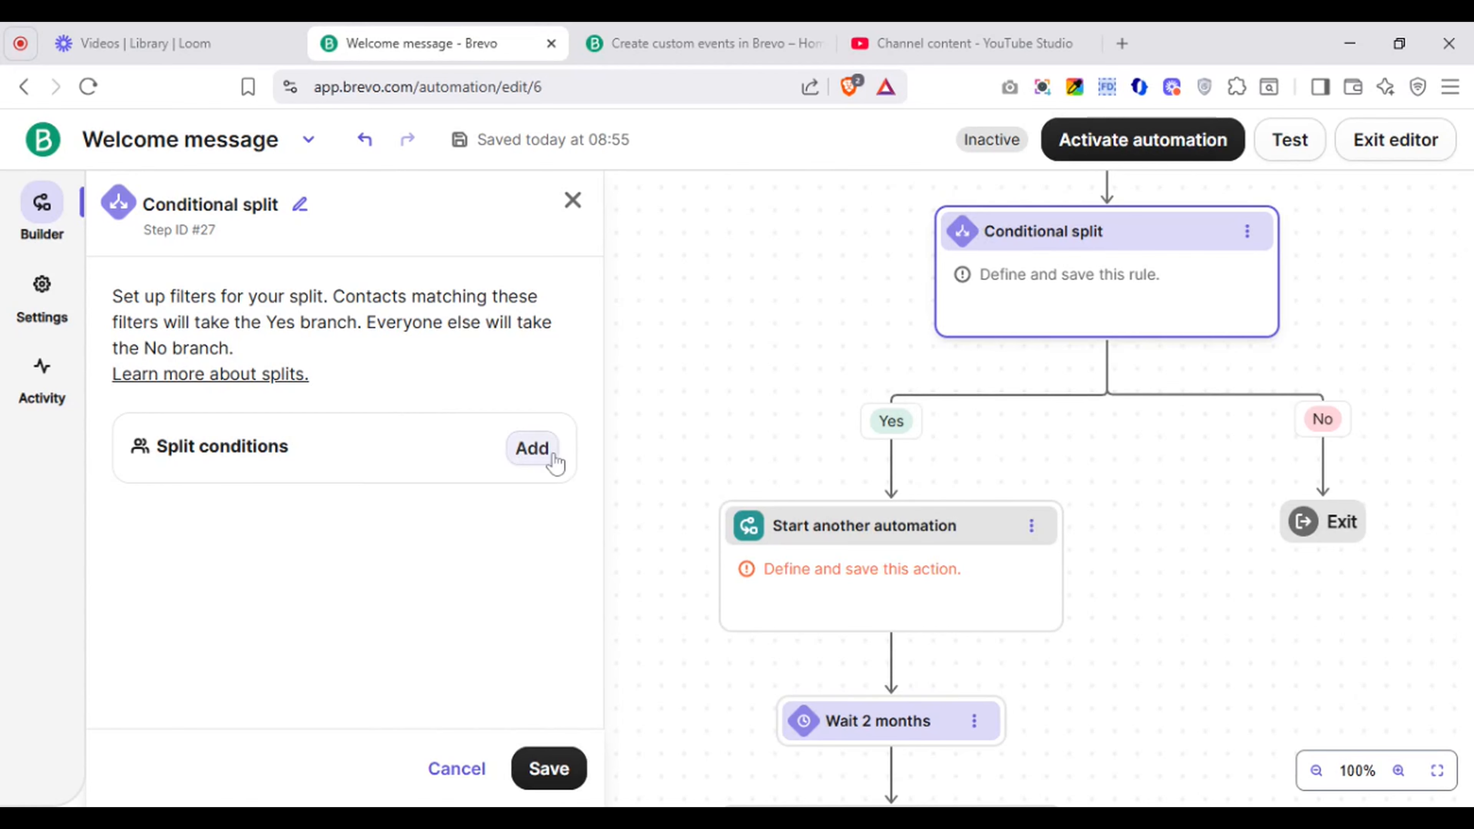
click(535, 462)
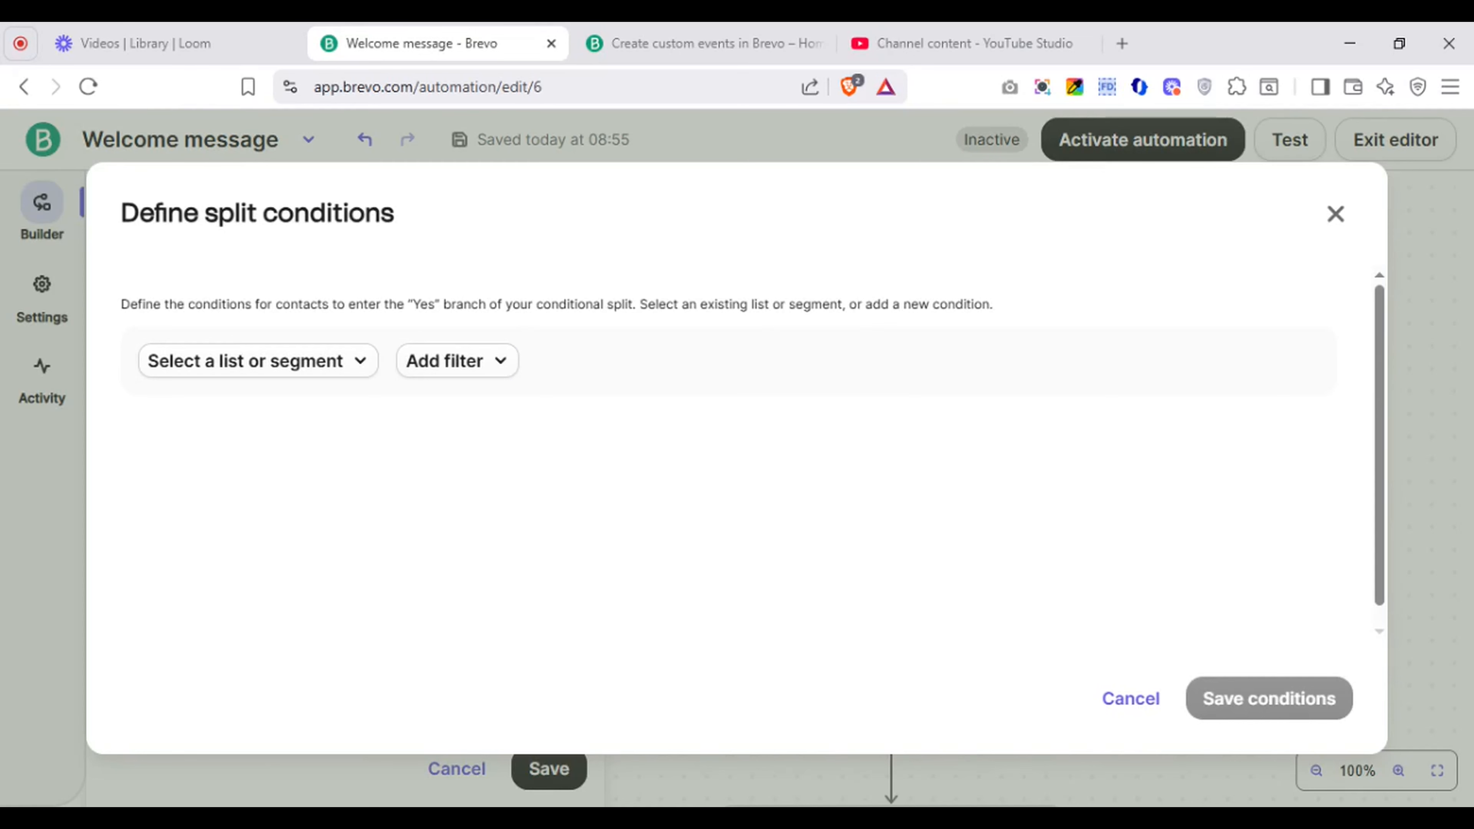
click(332, 372)
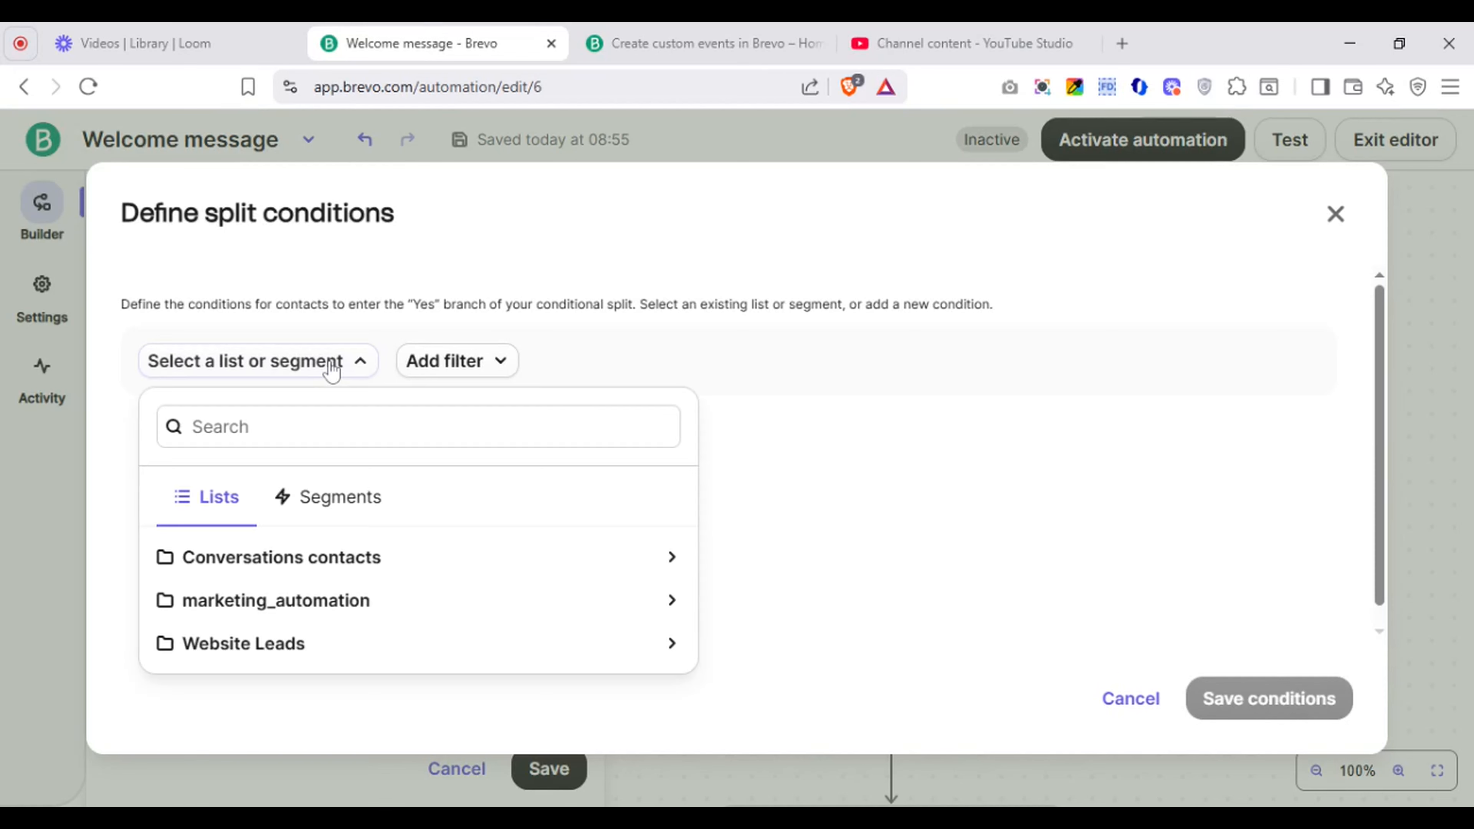
click(432, 366)
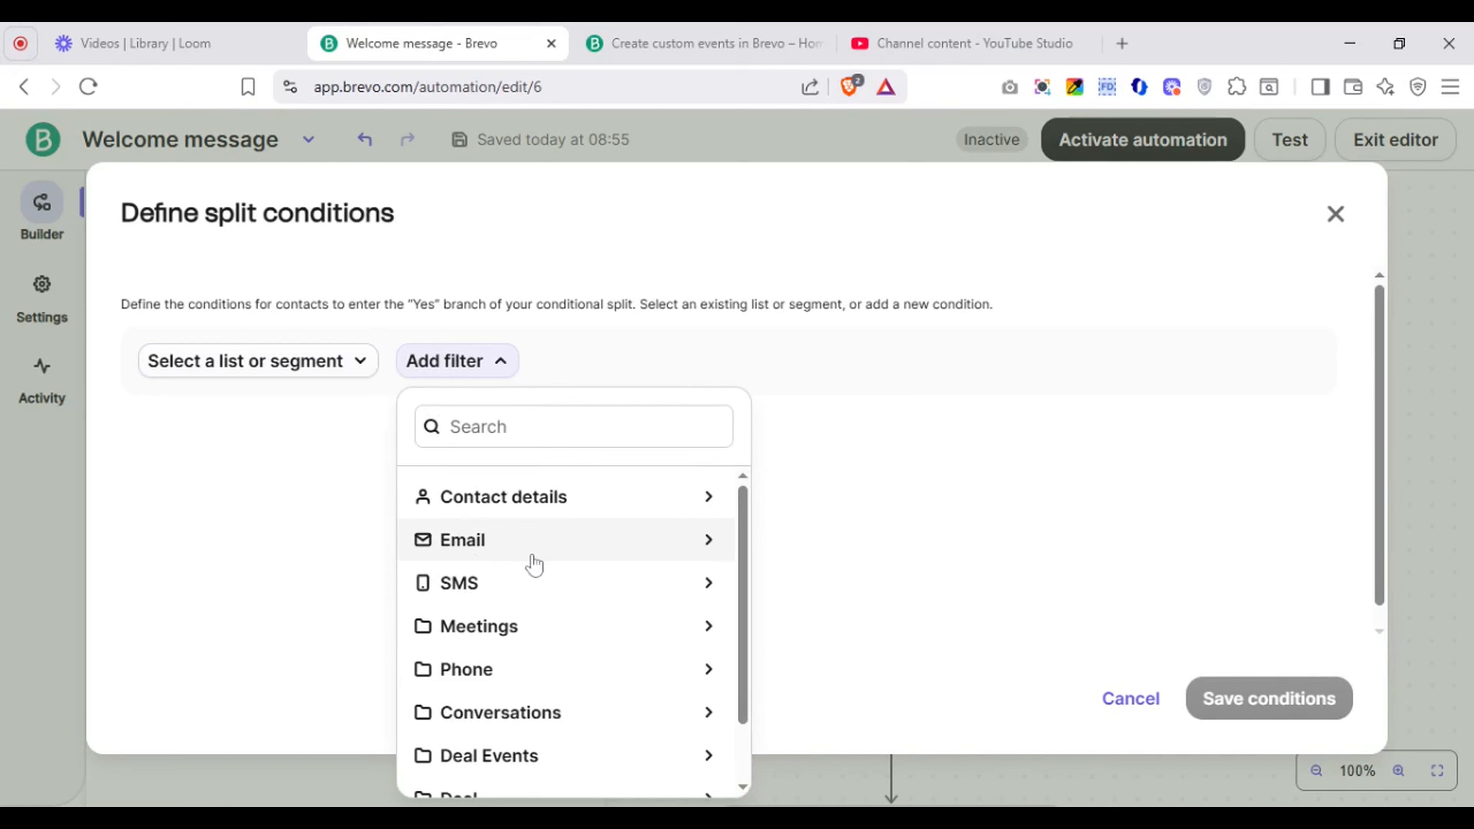
click(555, 556)
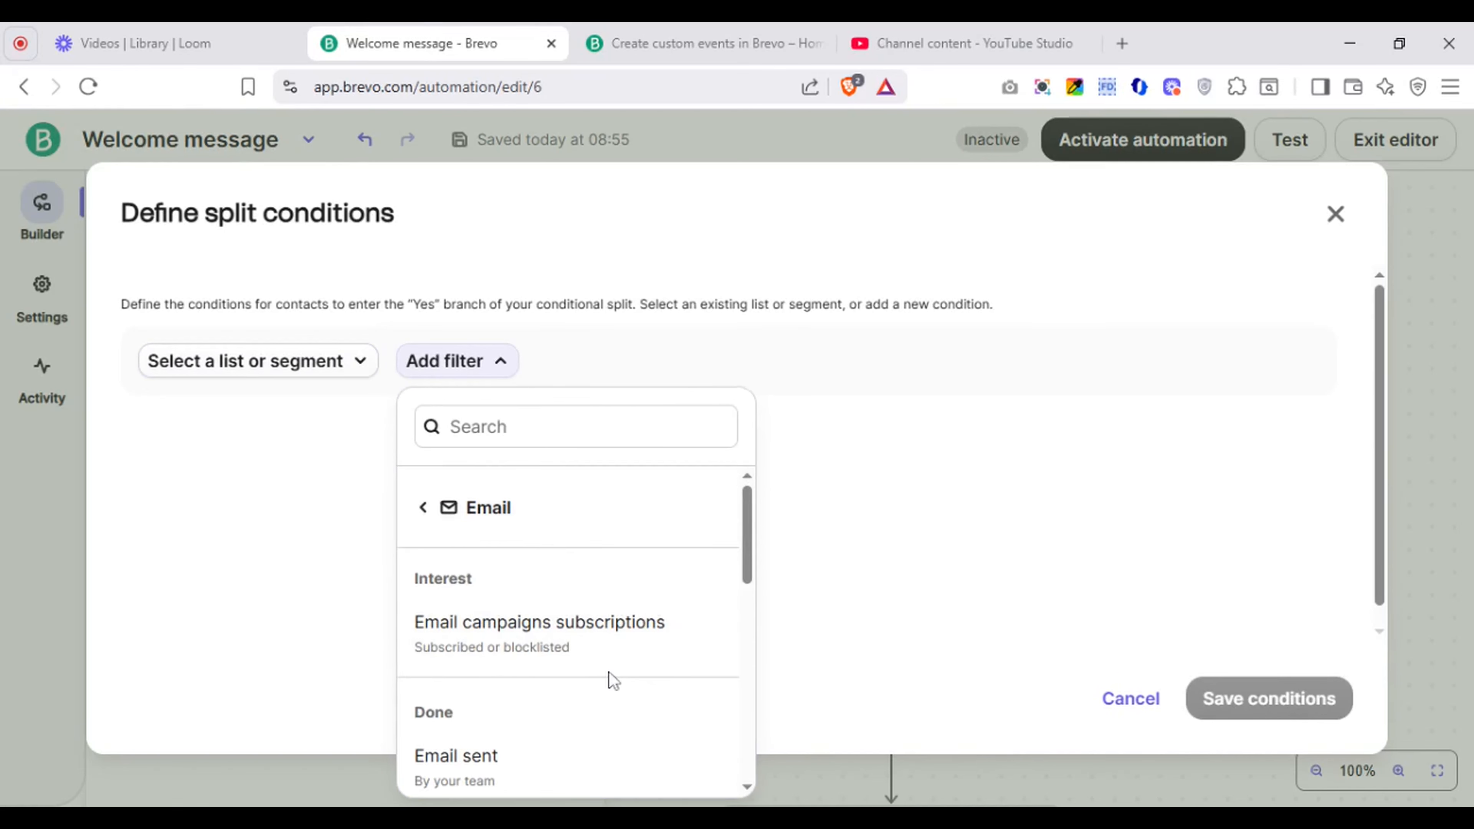
scroll(748, 640, down, 5)
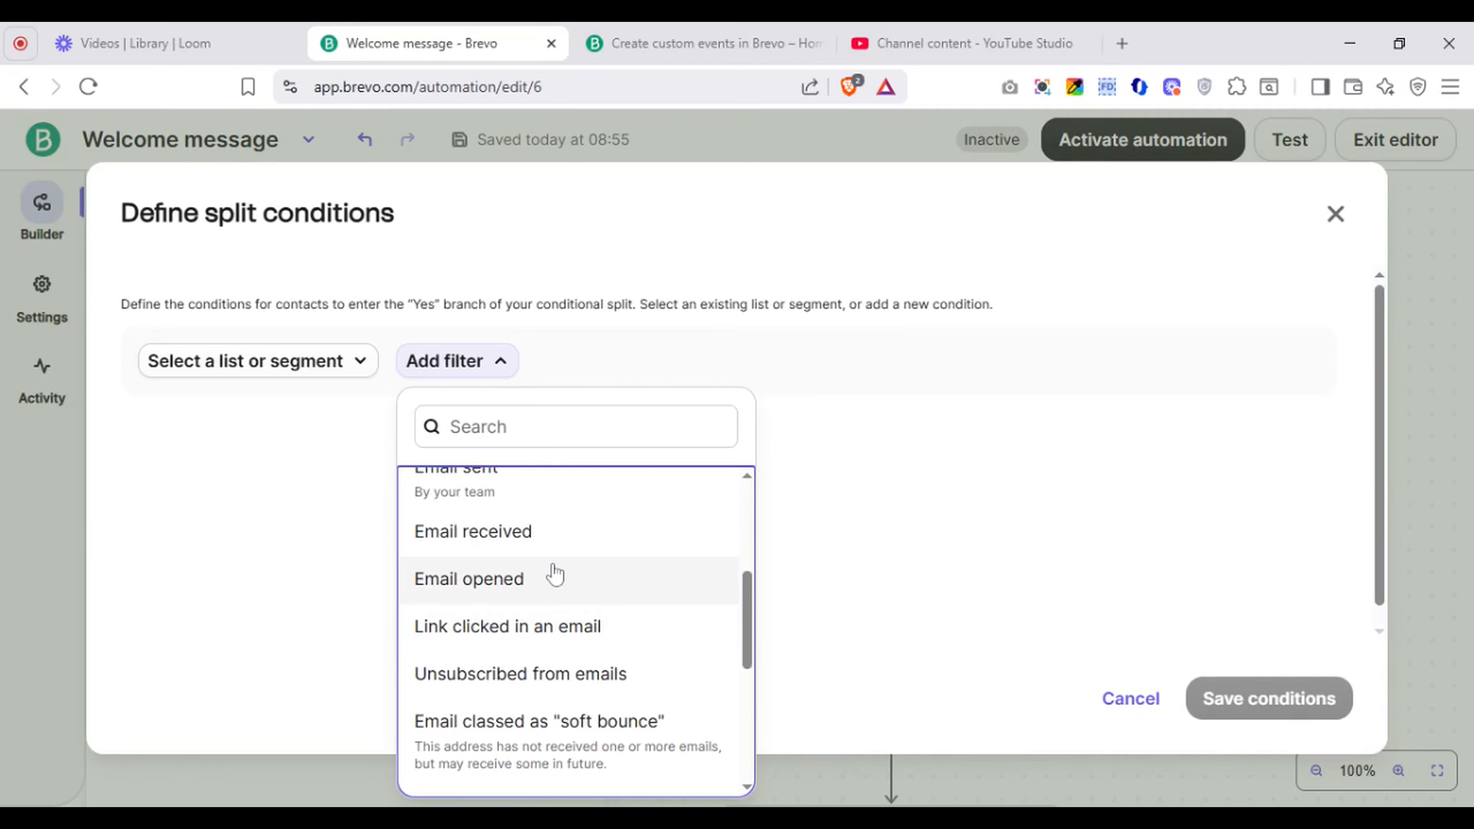
click(553, 573)
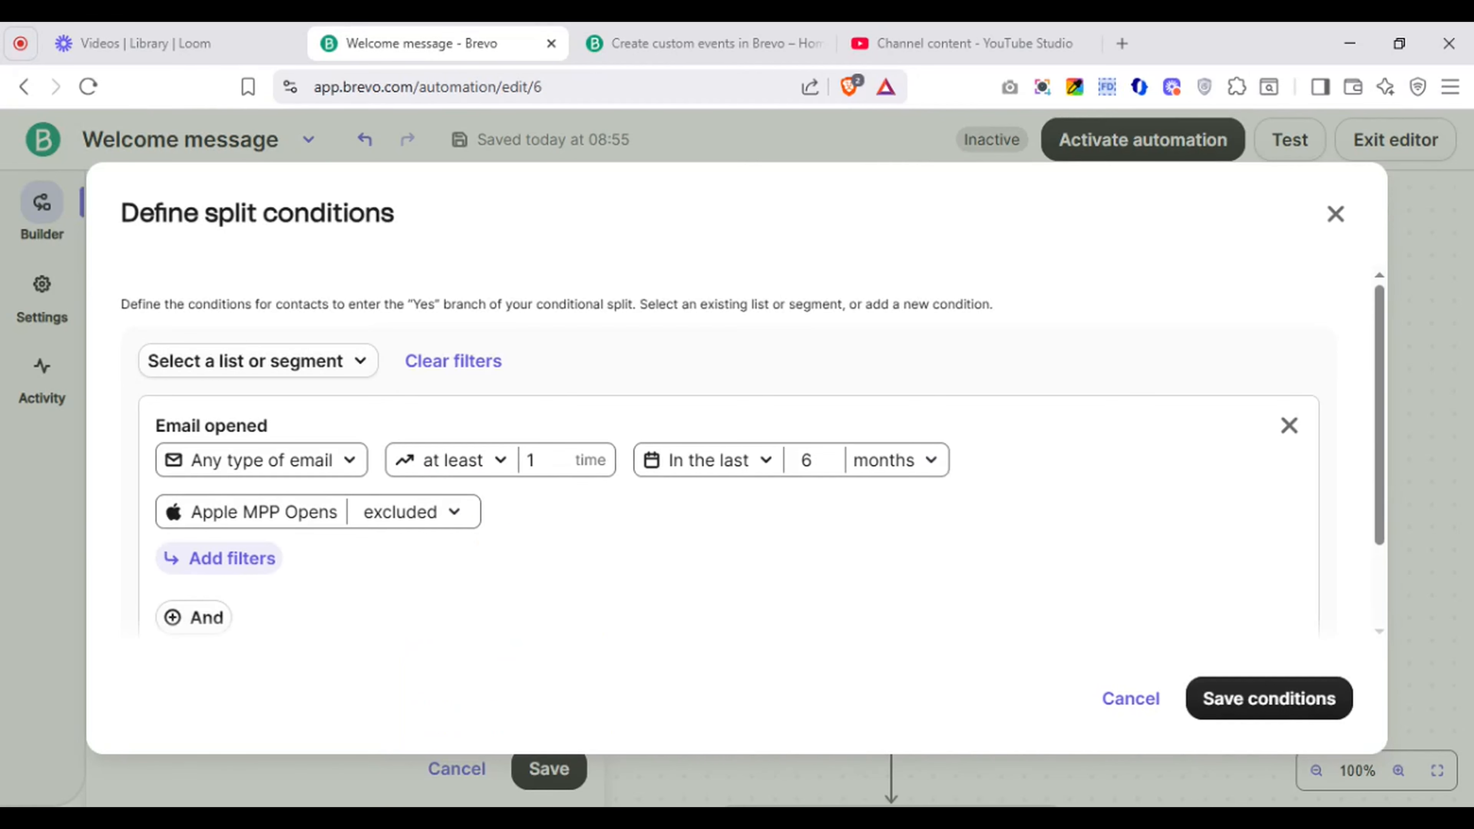
Step: Check the email type options and set the Email opened condition to at least 2 times
click(266, 463)
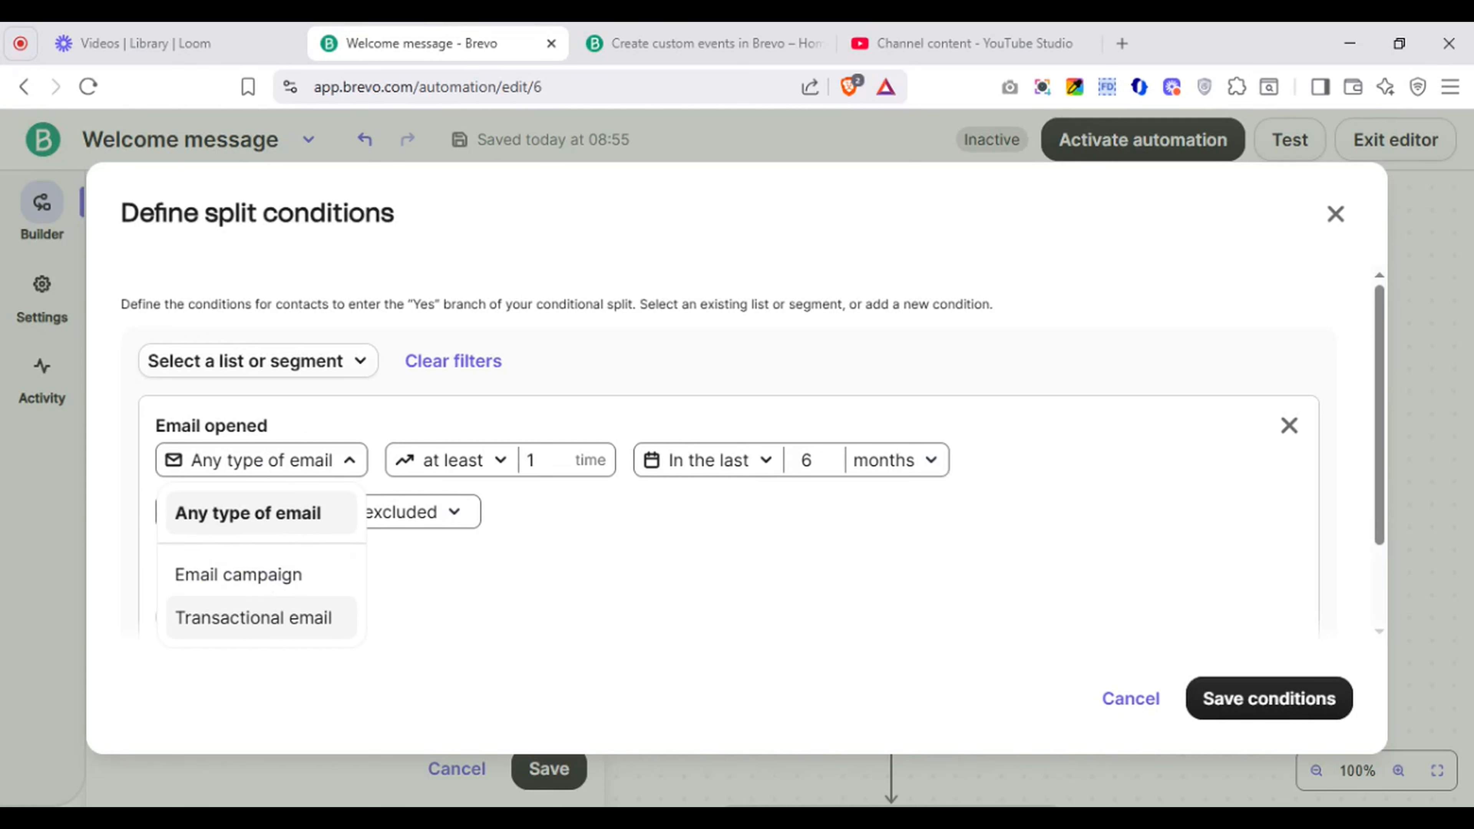
click(520, 696)
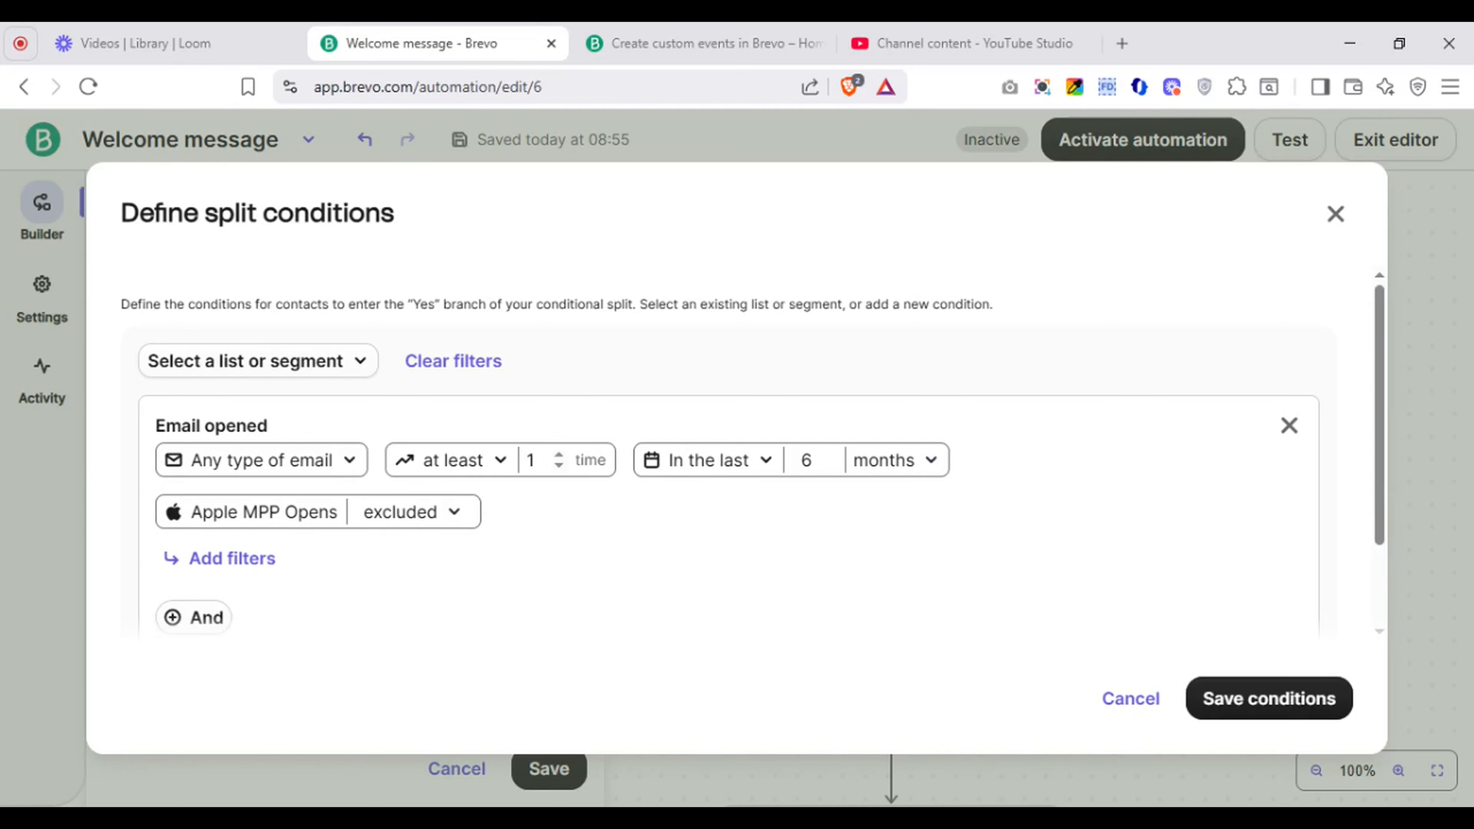
click(560, 454)
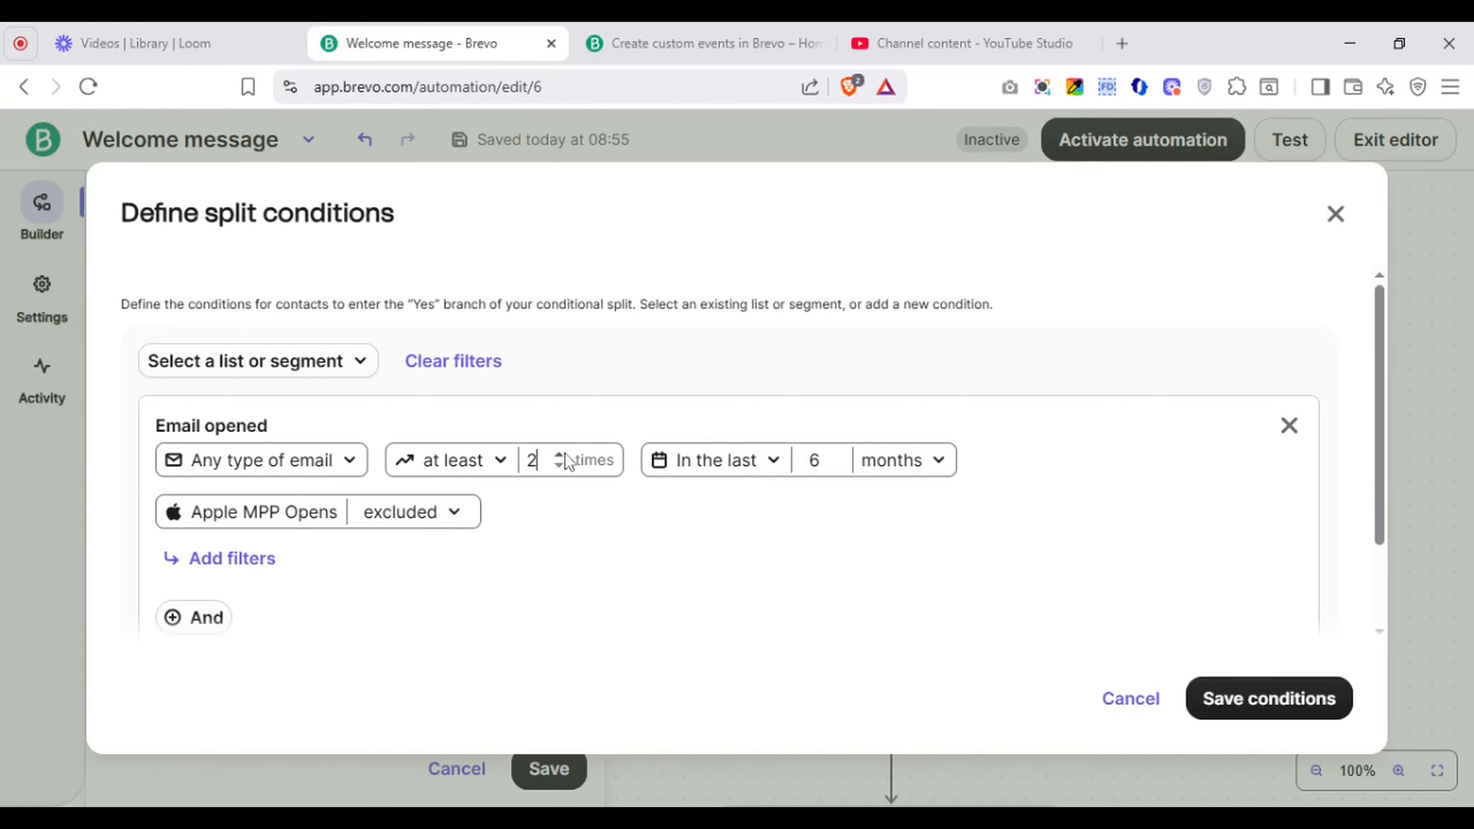
Step: Add an Email Name filter to the Email opened condition that is exactly Welcome message_step_#3 (#12)
click(254, 562)
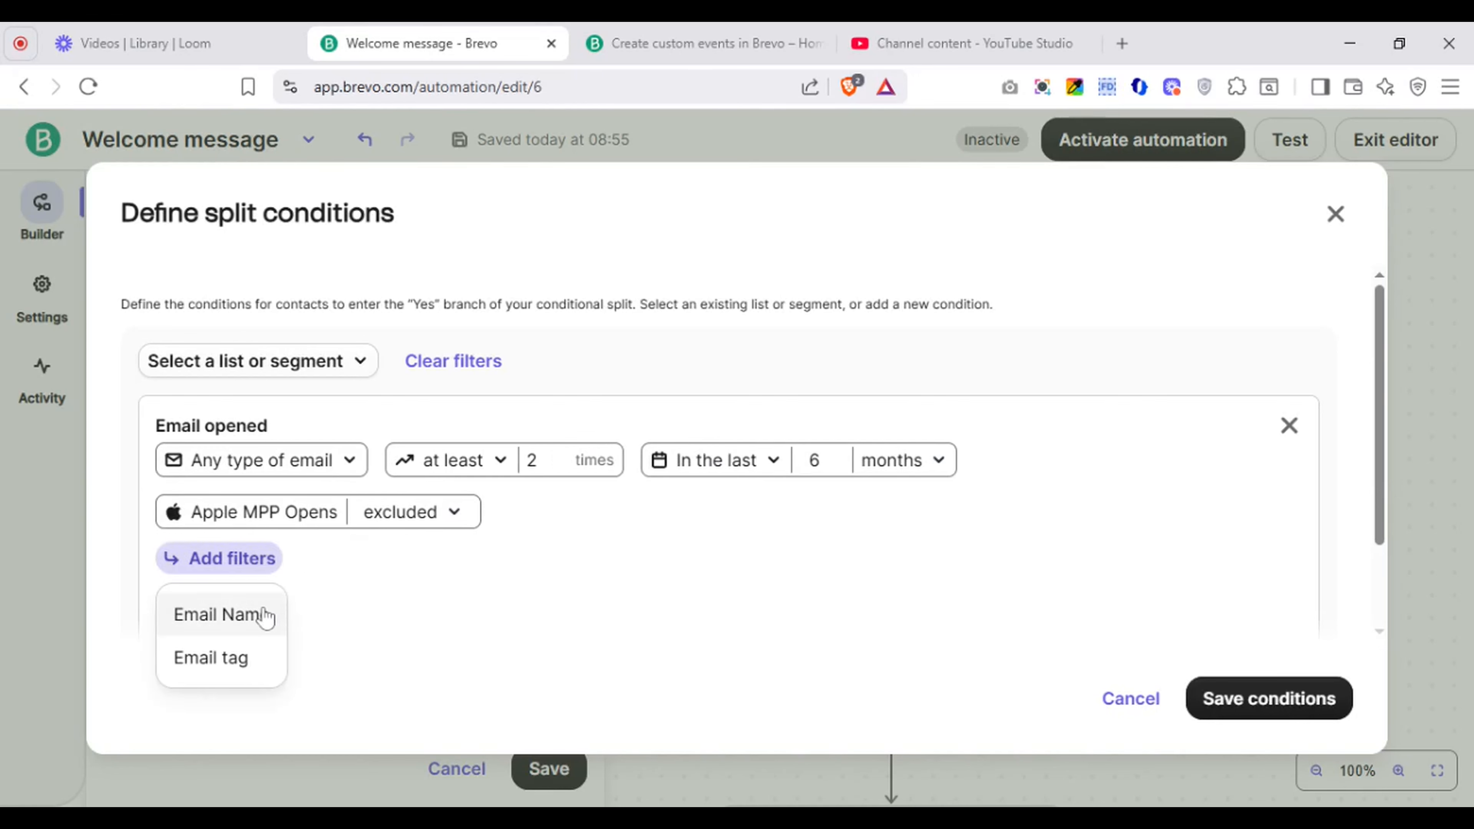
click(243, 615)
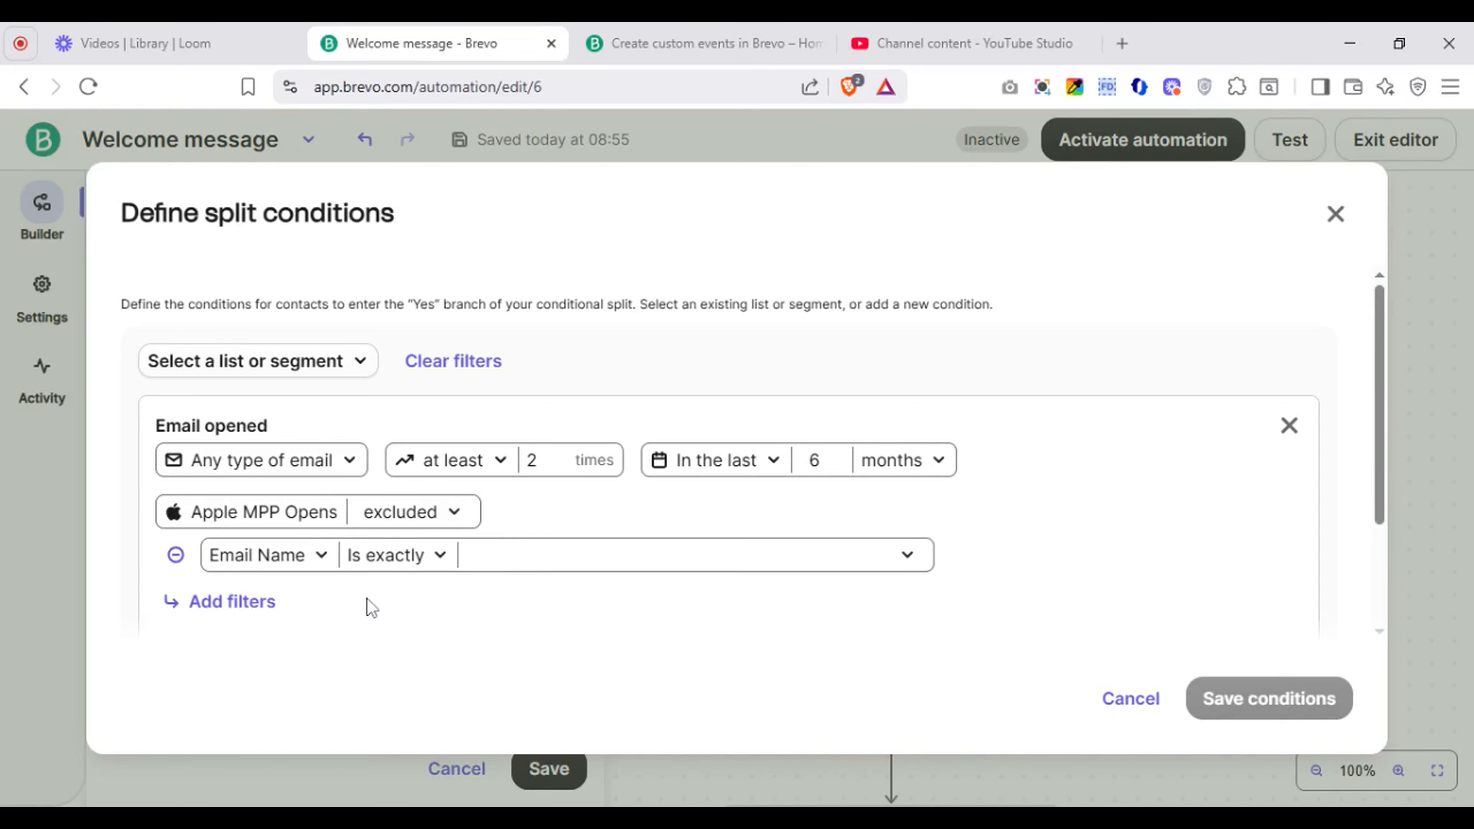
click(491, 560)
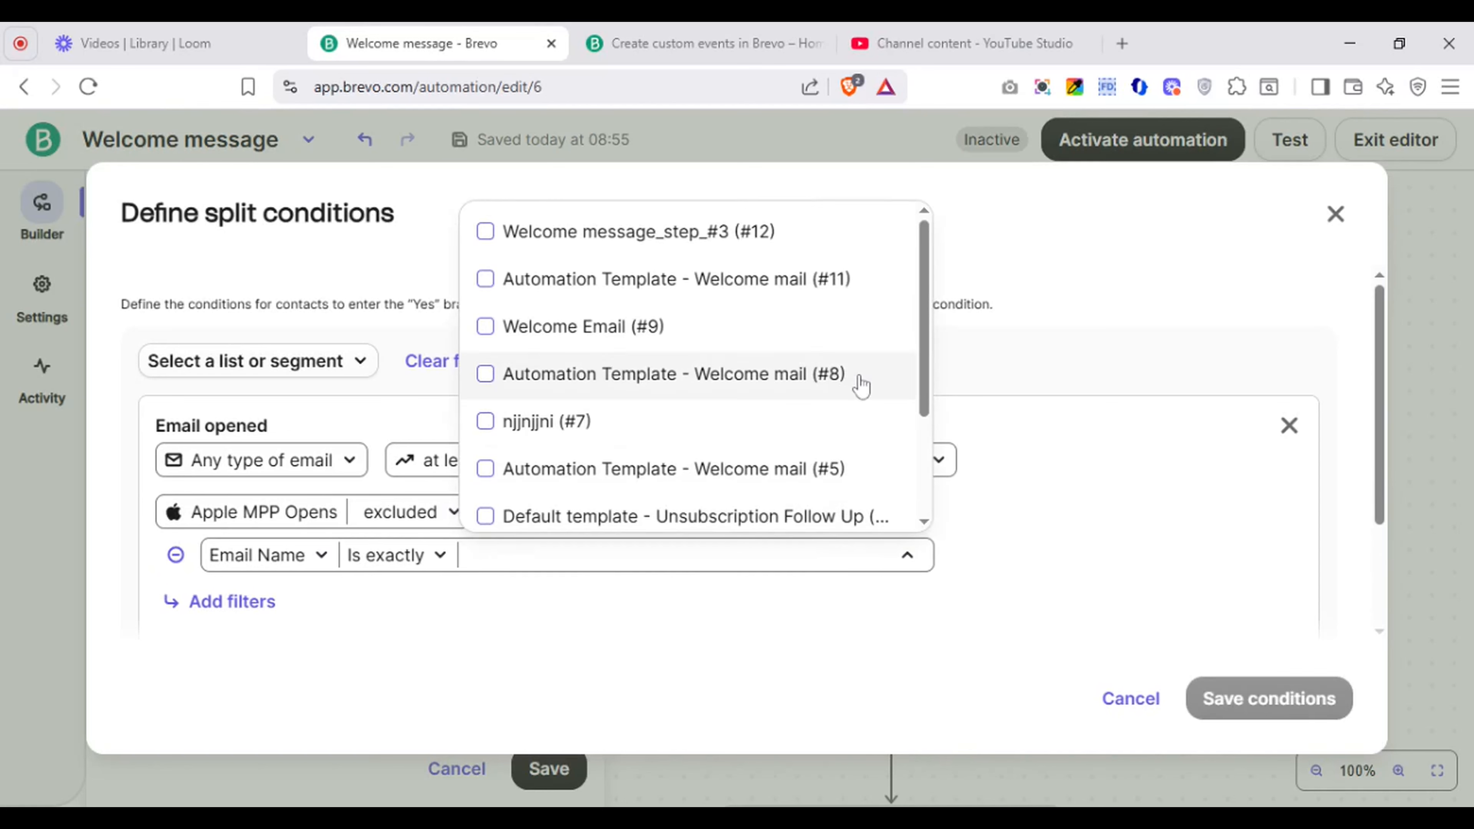
click(812, 236)
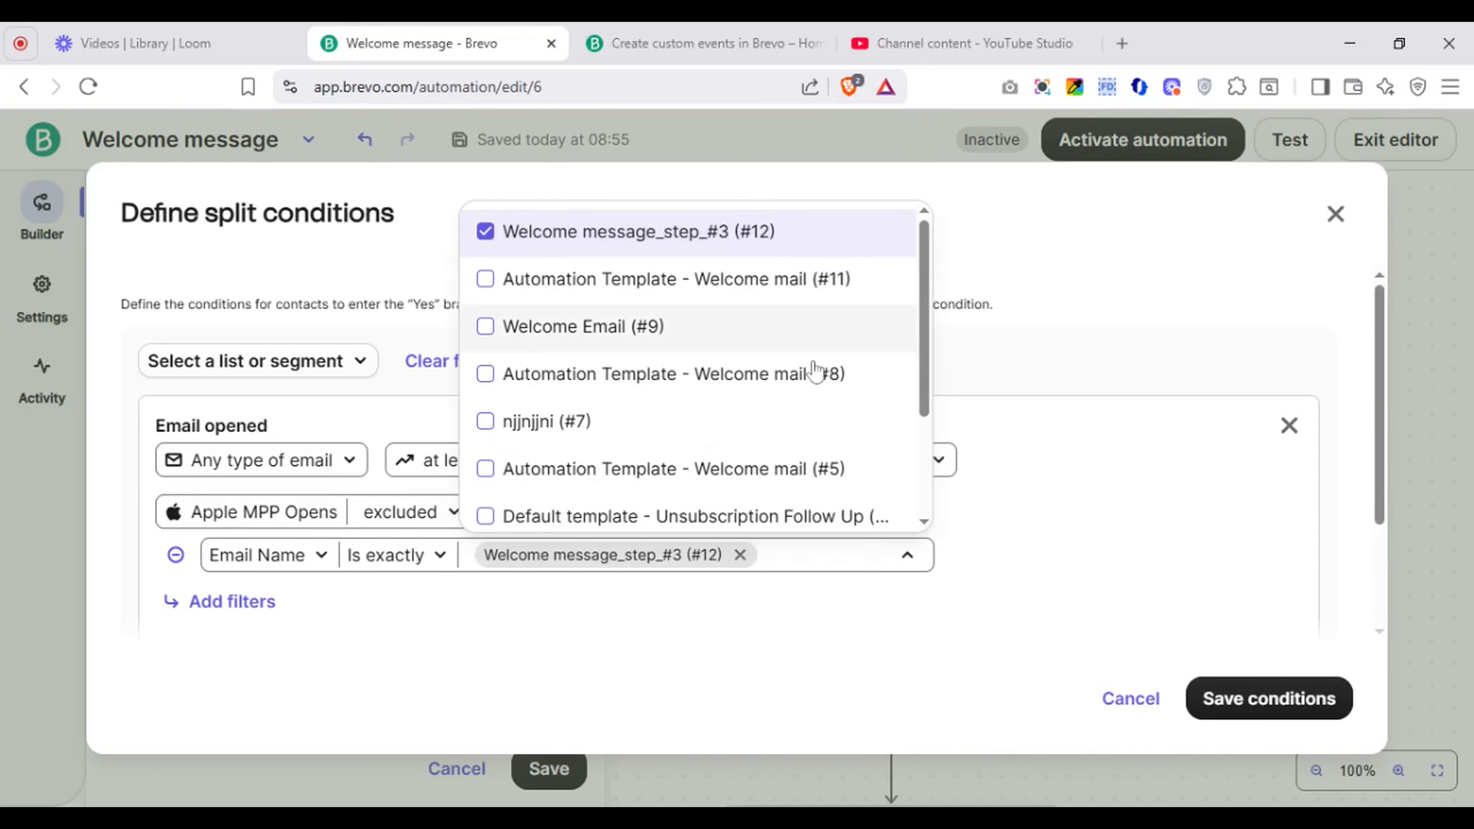
click(894, 574)
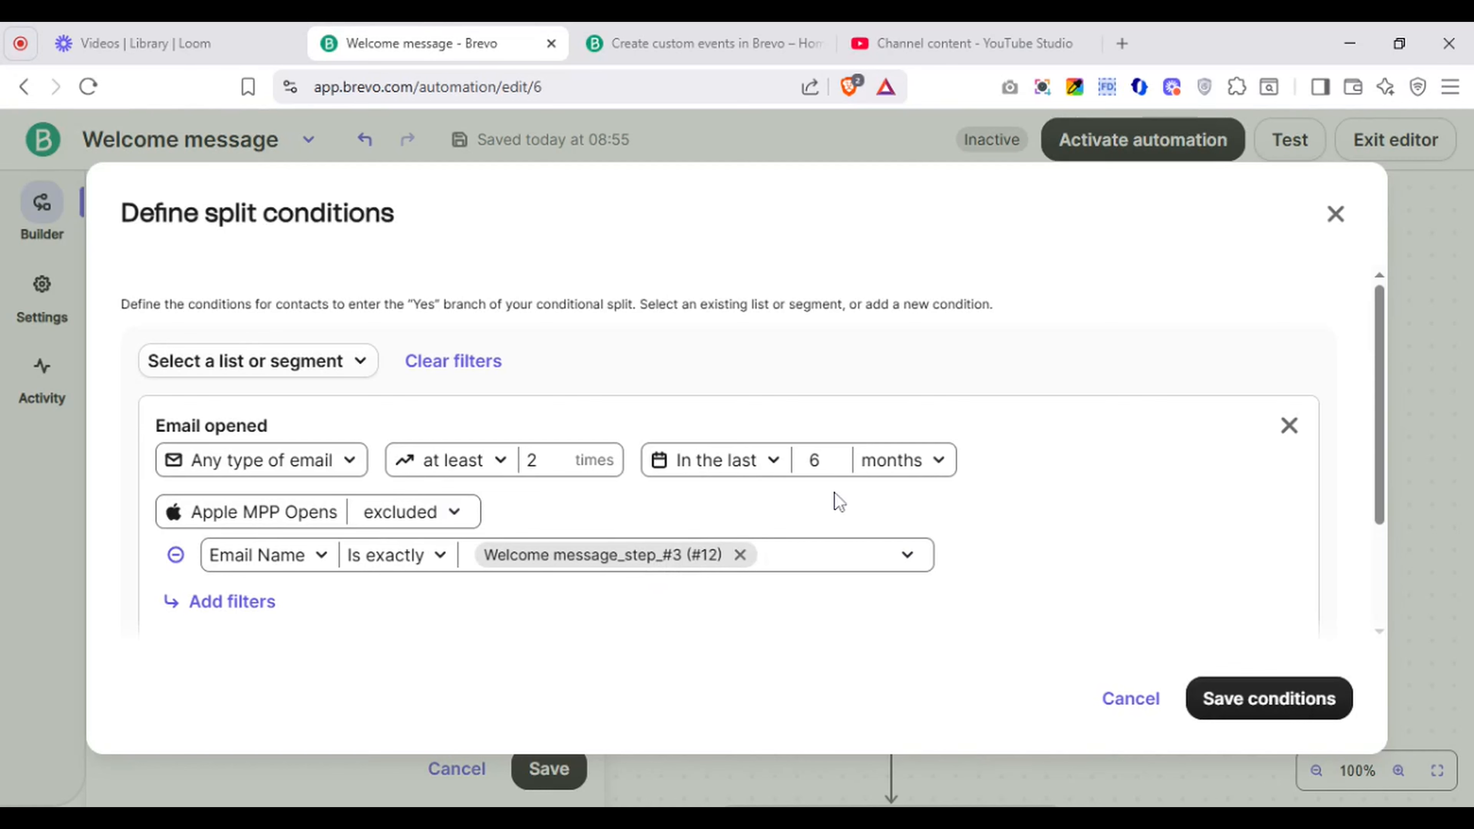
Step: Set the Email opened condition to at least 1 time and save both the conditions and the Conditional split rule
click(559, 466)
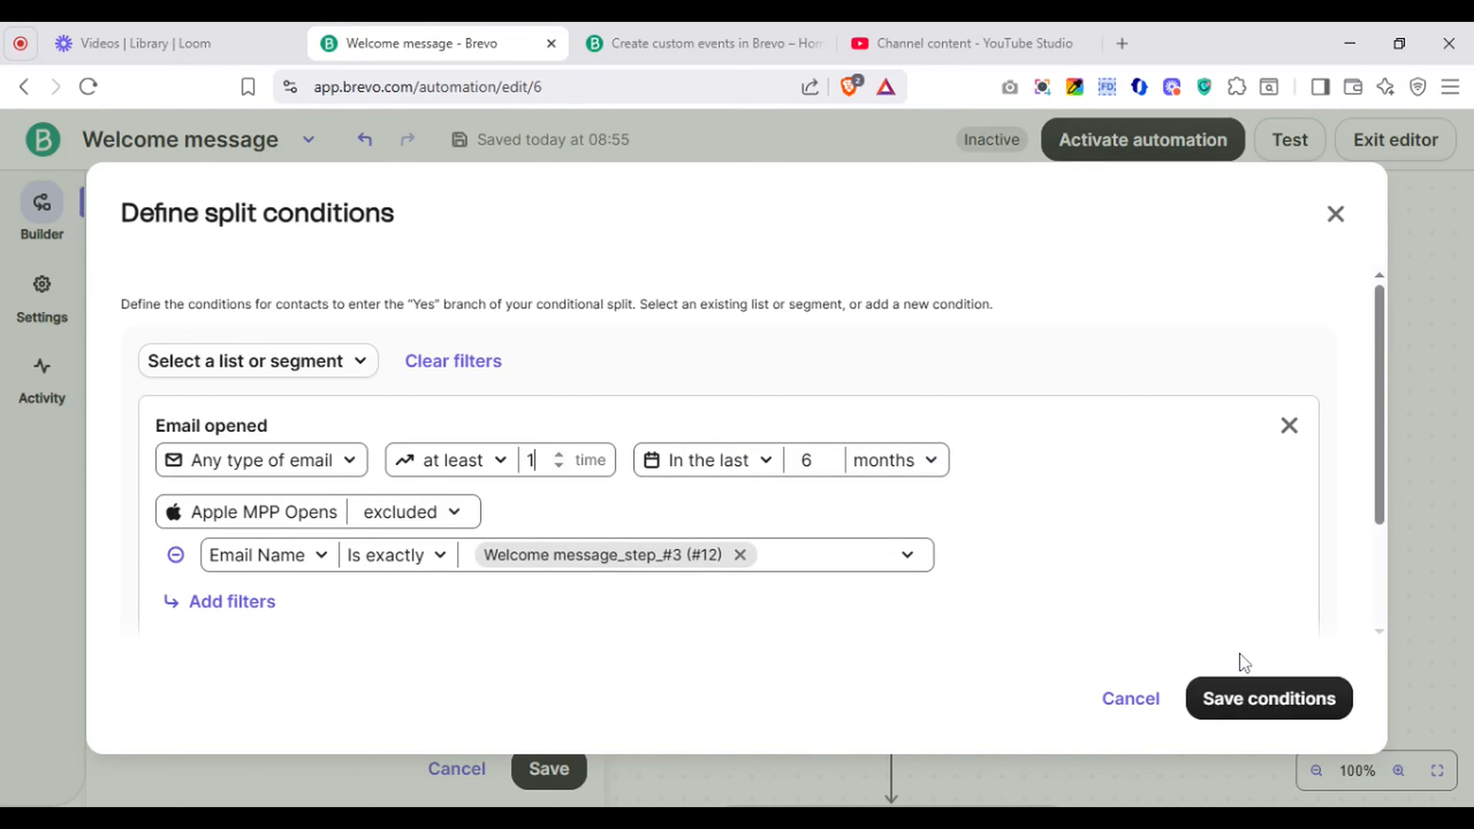
click(1306, 702)
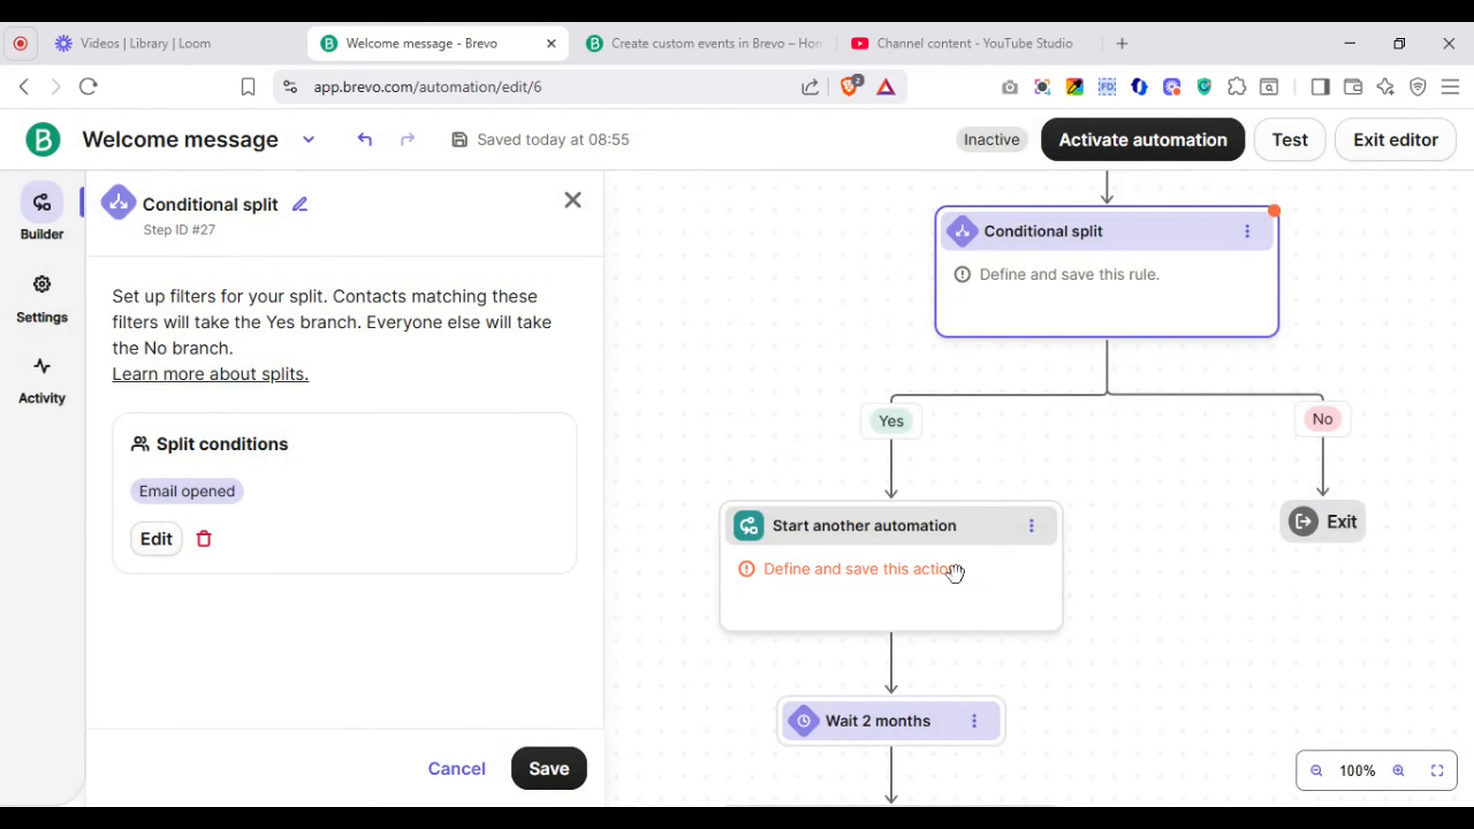
click(545, 770)
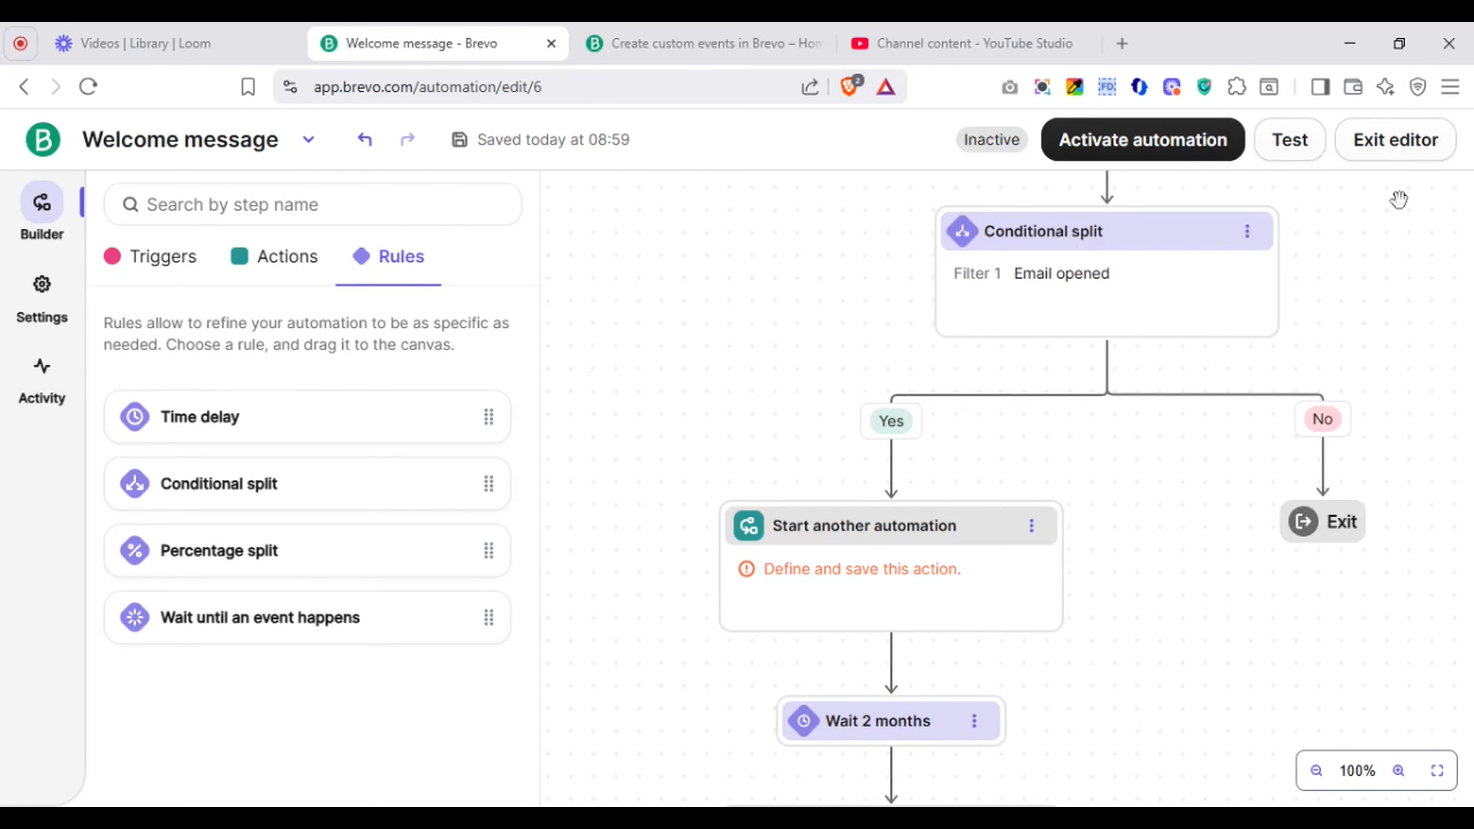
click(1326, 415)
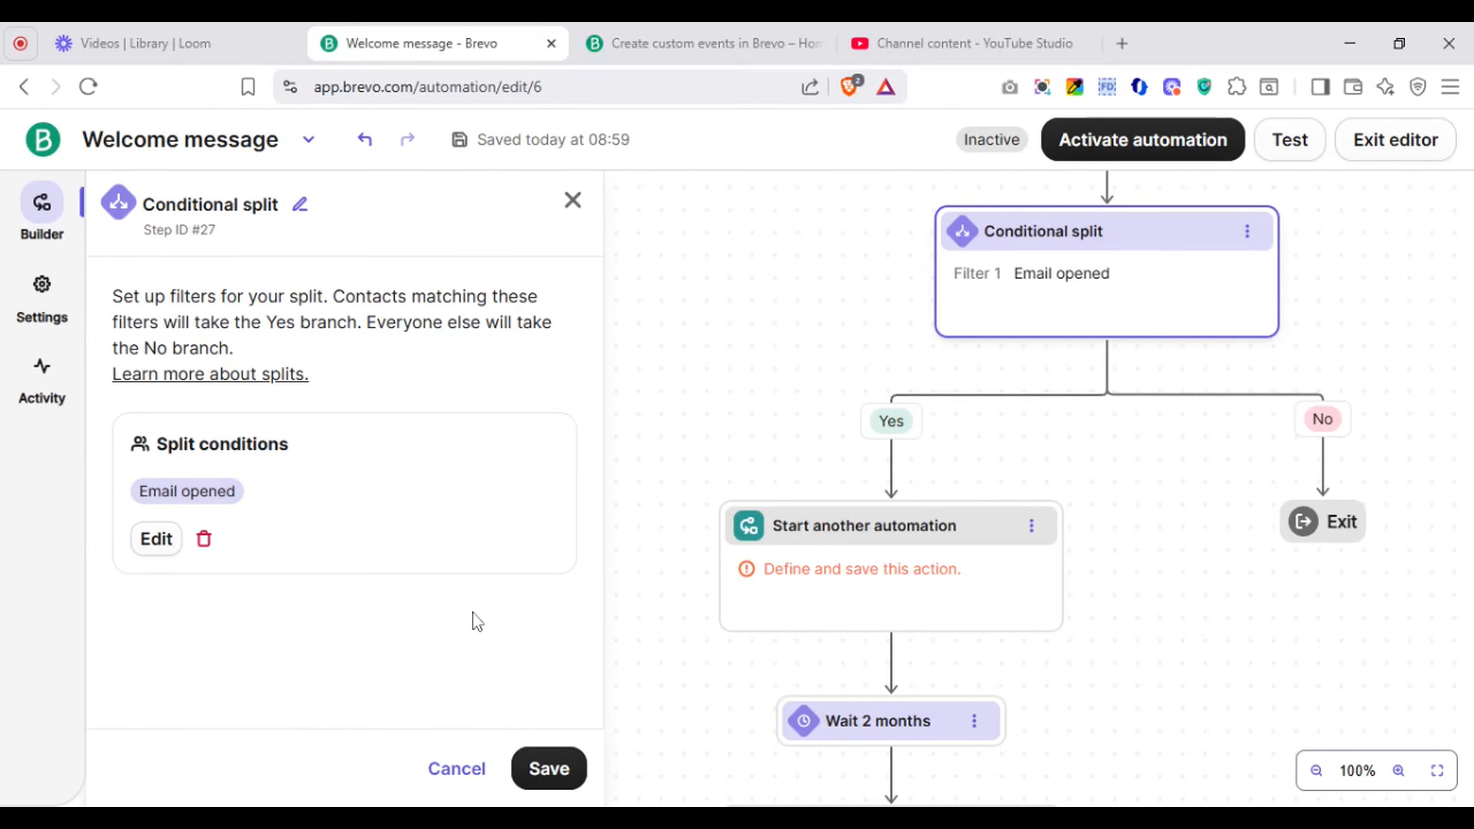
click(551, 775)
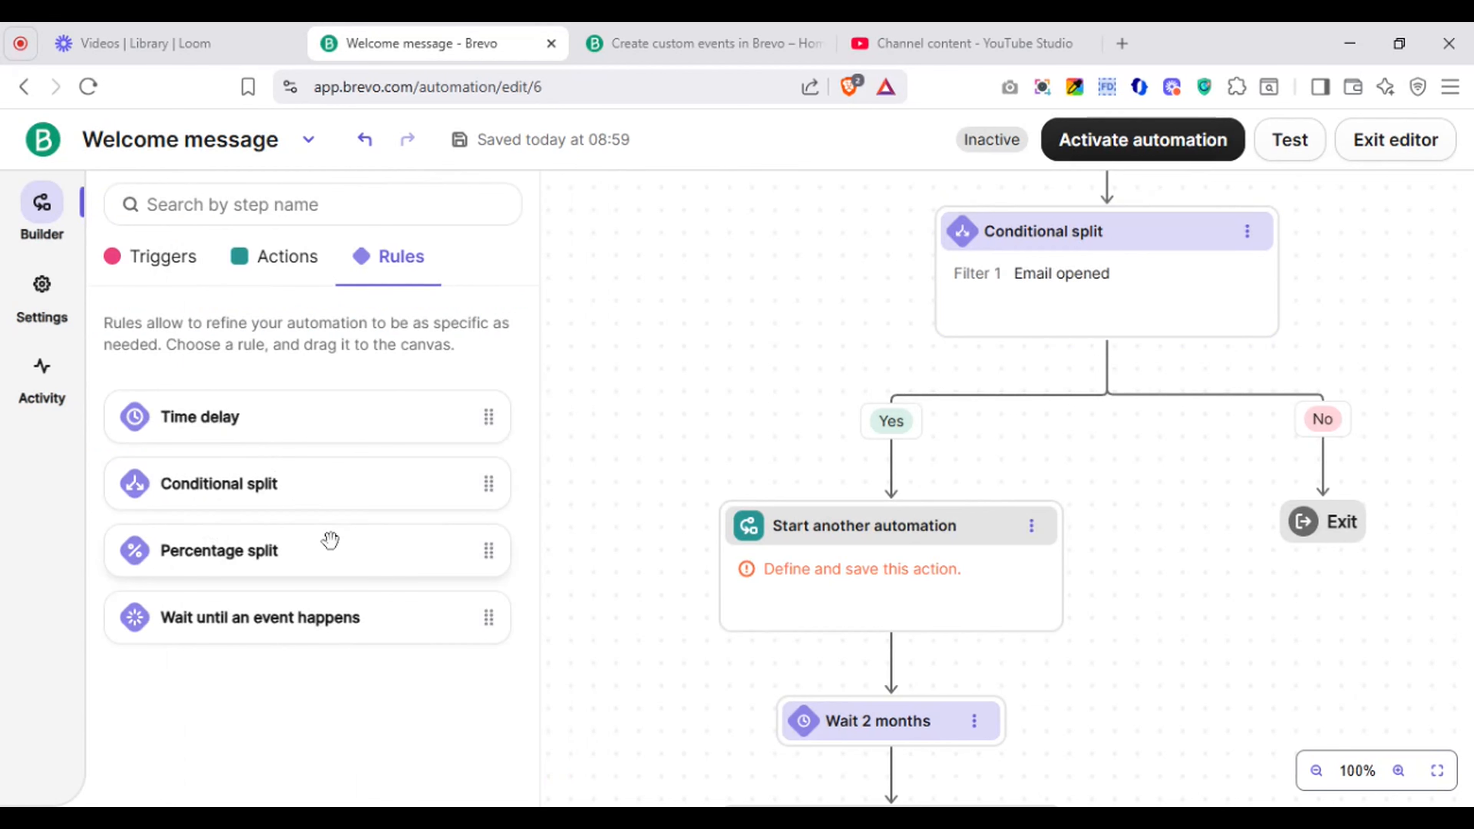
Step: Insert a Percentage split rule between the Start another automation and Wait 2 months steps
drag(330, 540, 893, 660)
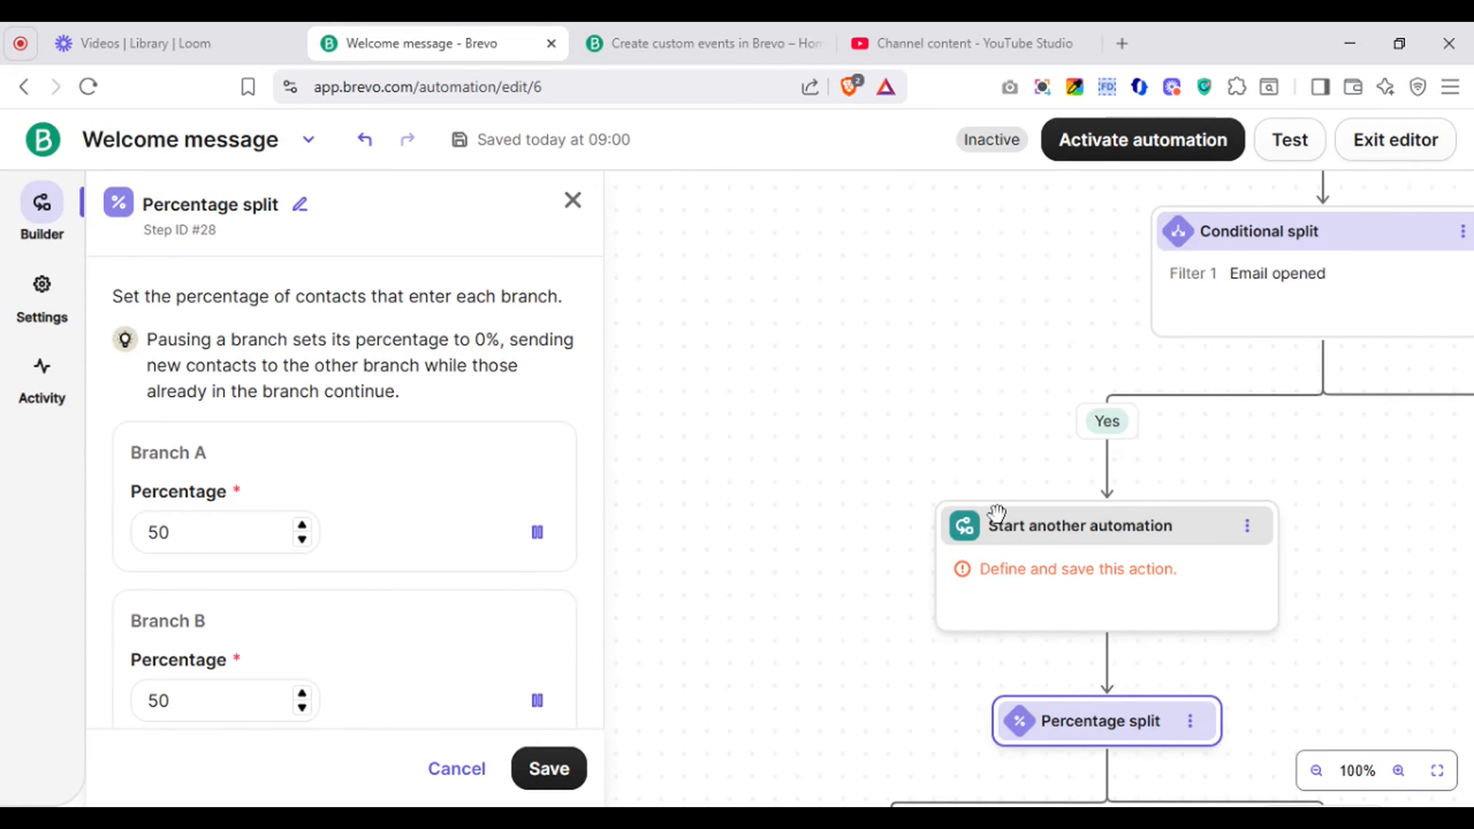
drag(996, 513, 968, 306)
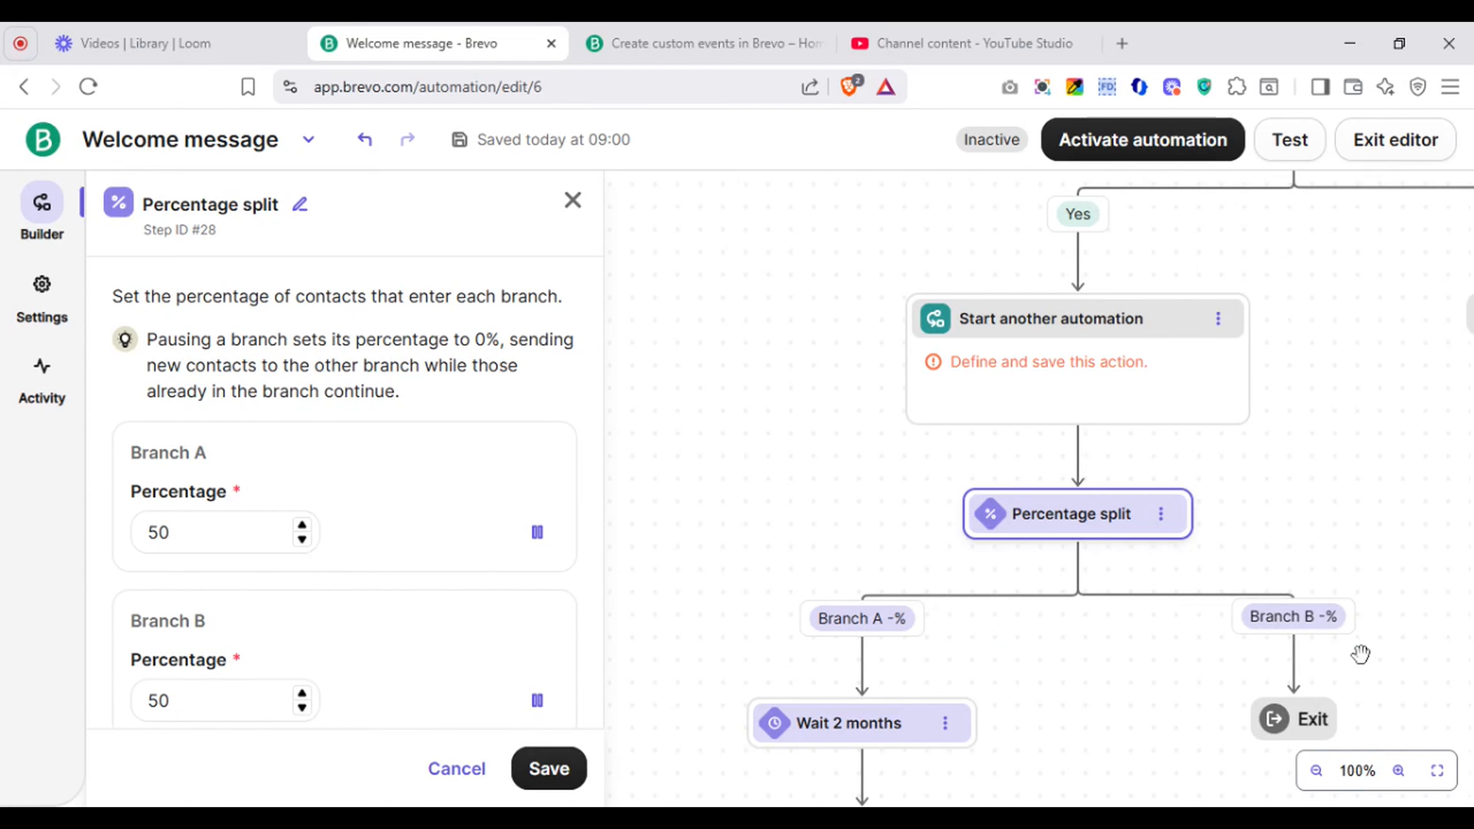
scroll(587, 607, down, 2)
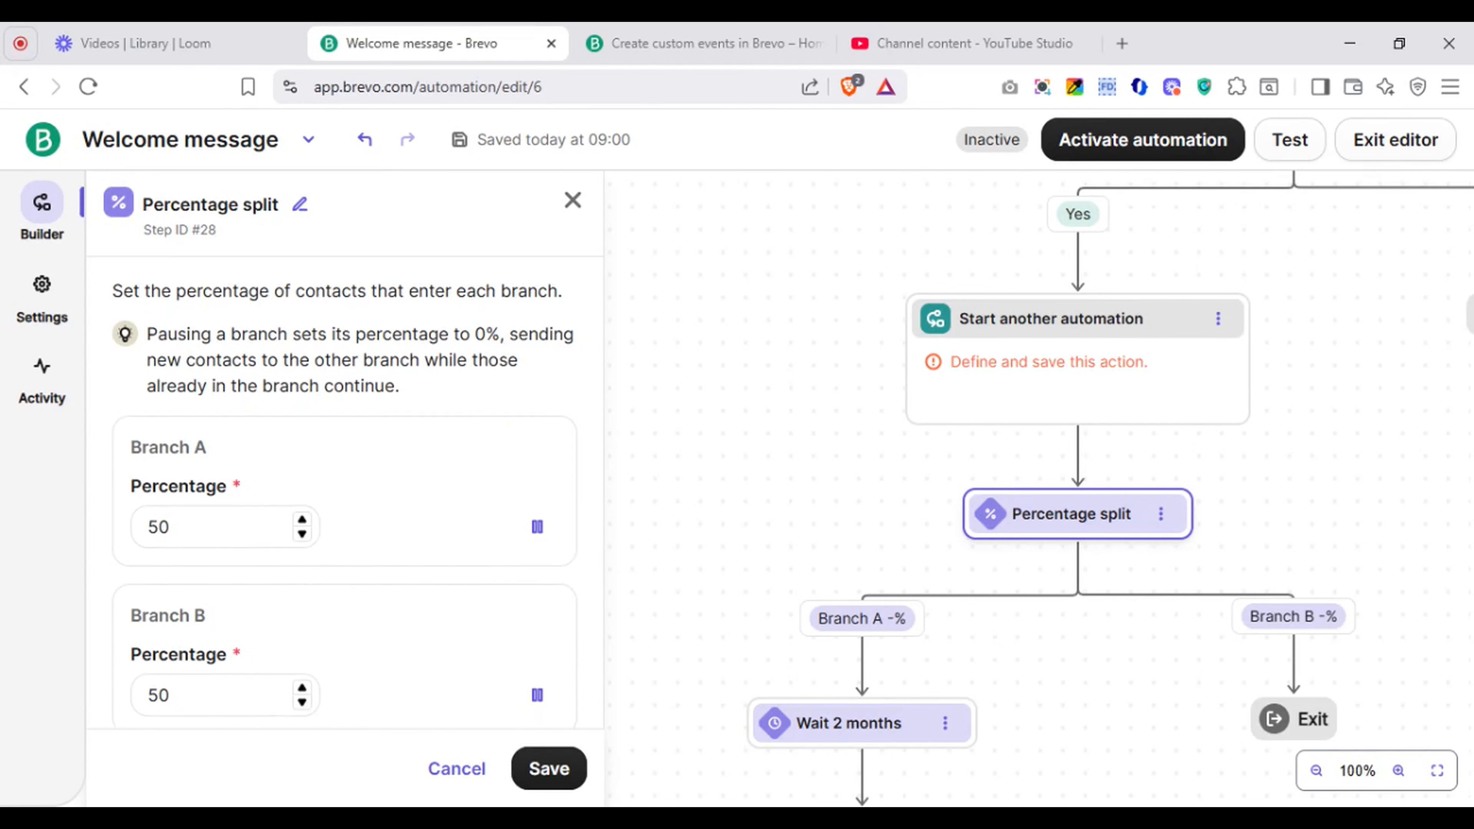
scroll(587, 607, up, 2)
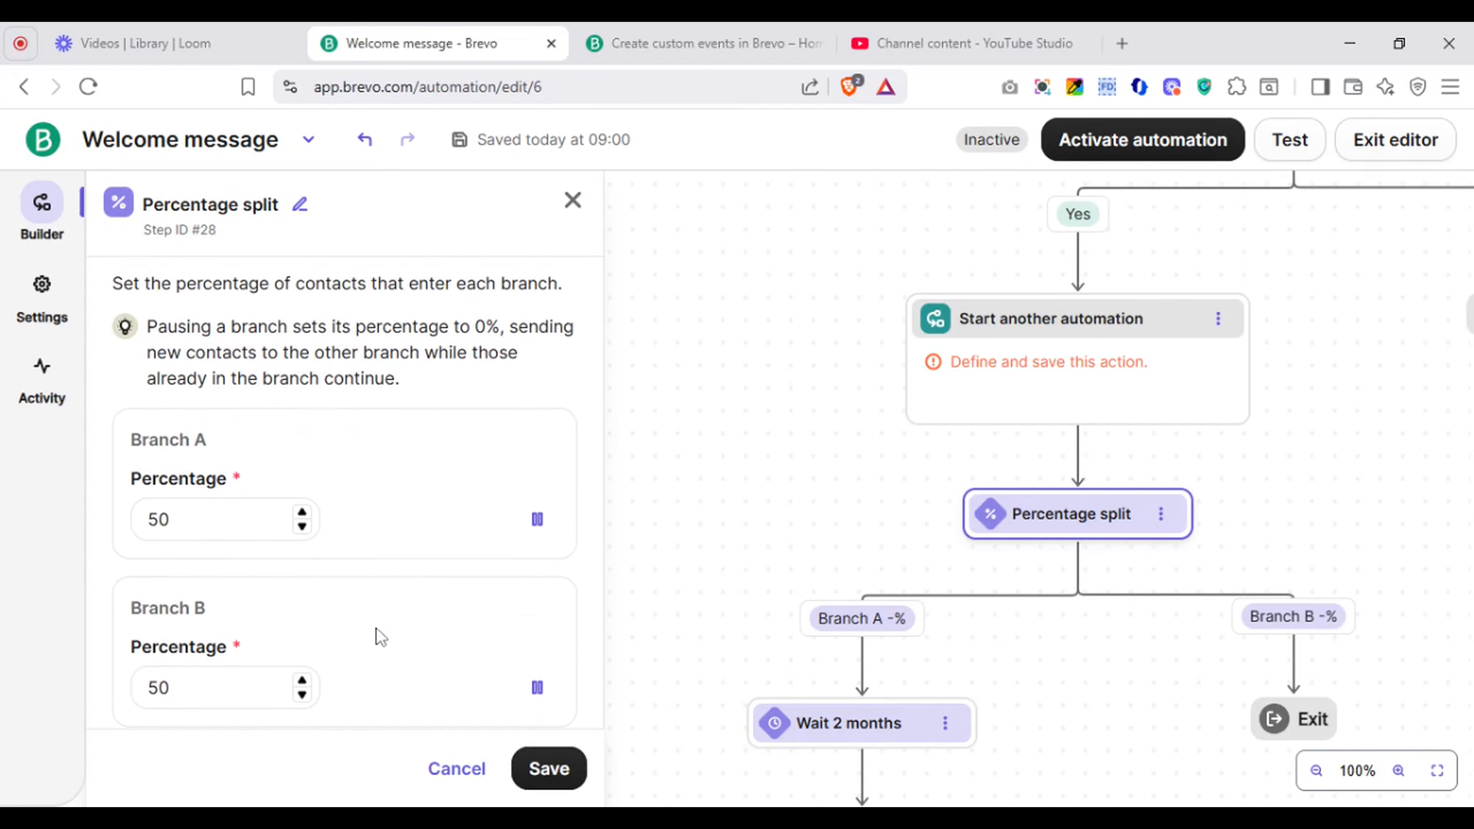
Step: Set Branch A of the Percentage split to 40 percent and save the rule
click(232, 519)
key(ctrl+a)
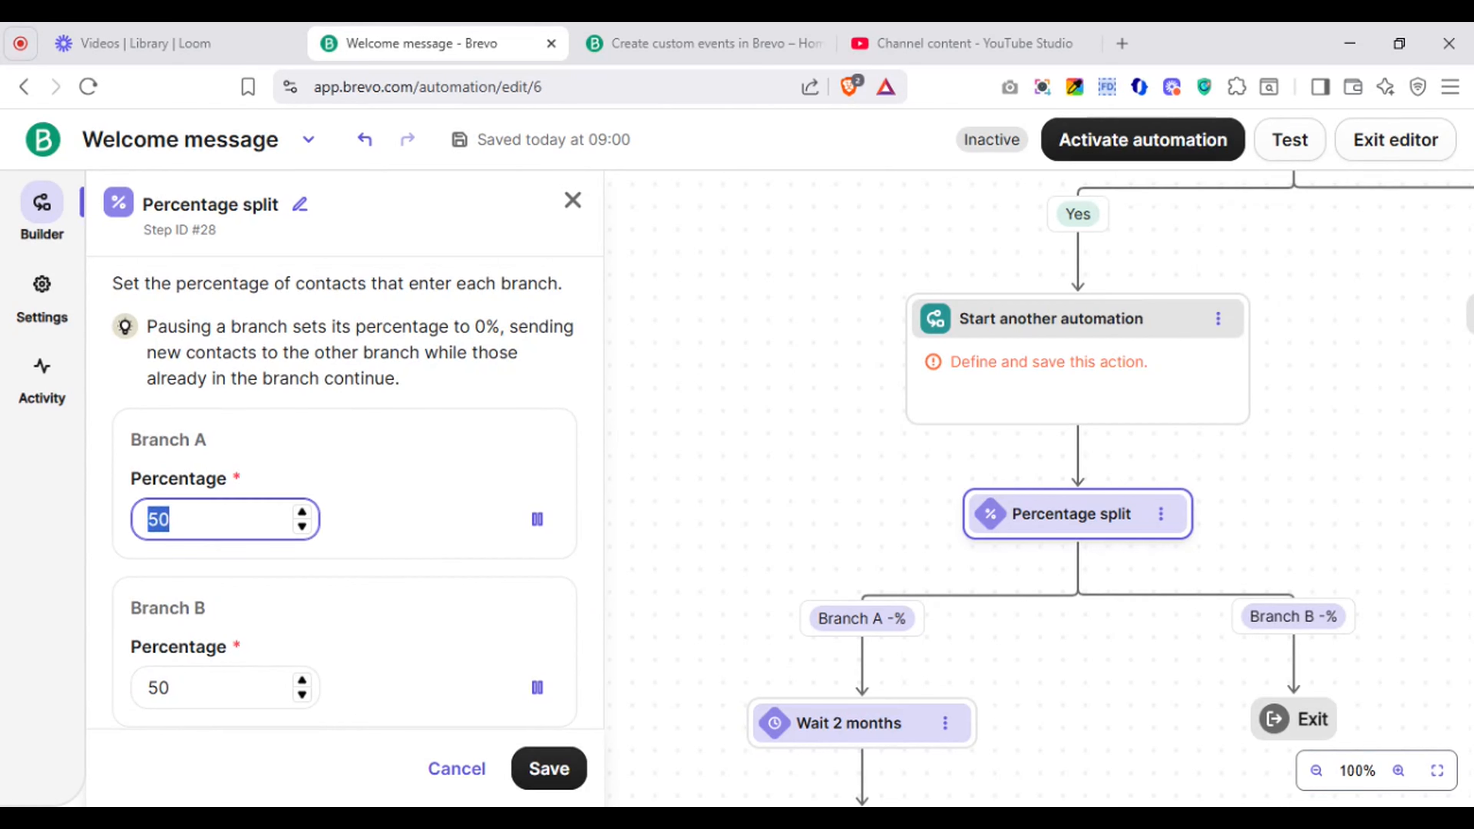
text(40)
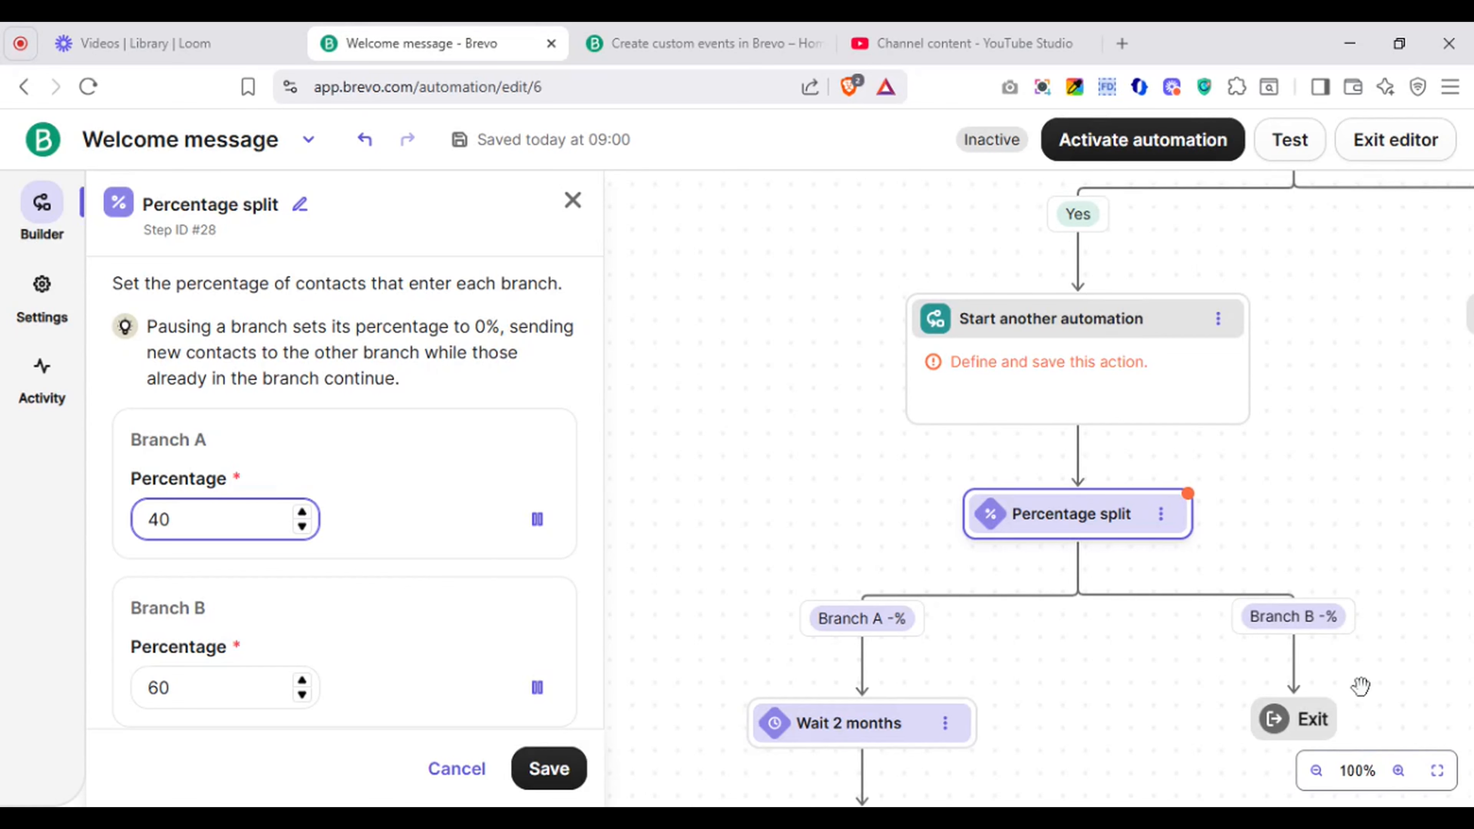
click(548, 777)
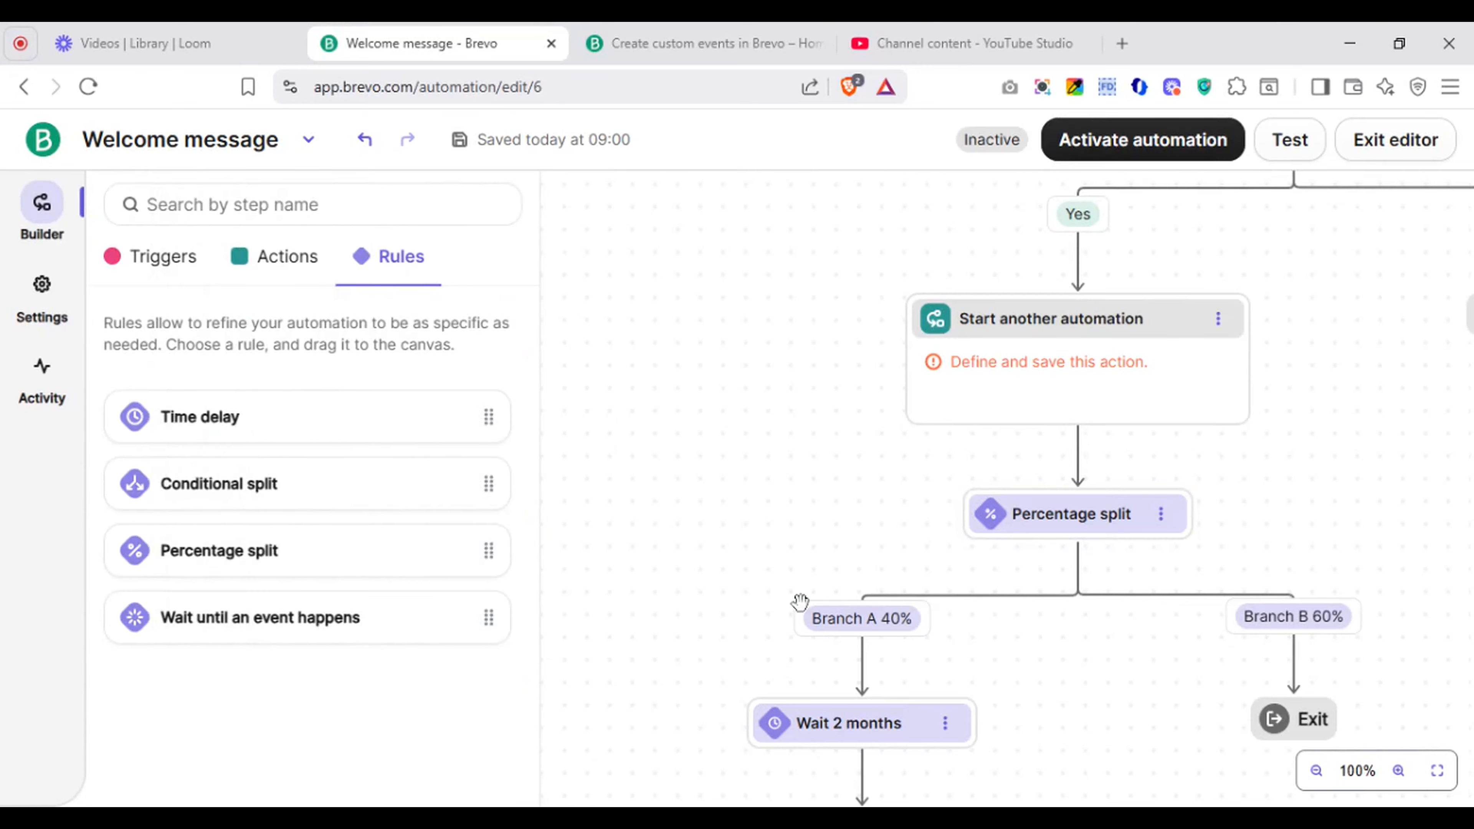
click(280, 274)
drag(274, 440, 1301, 644)
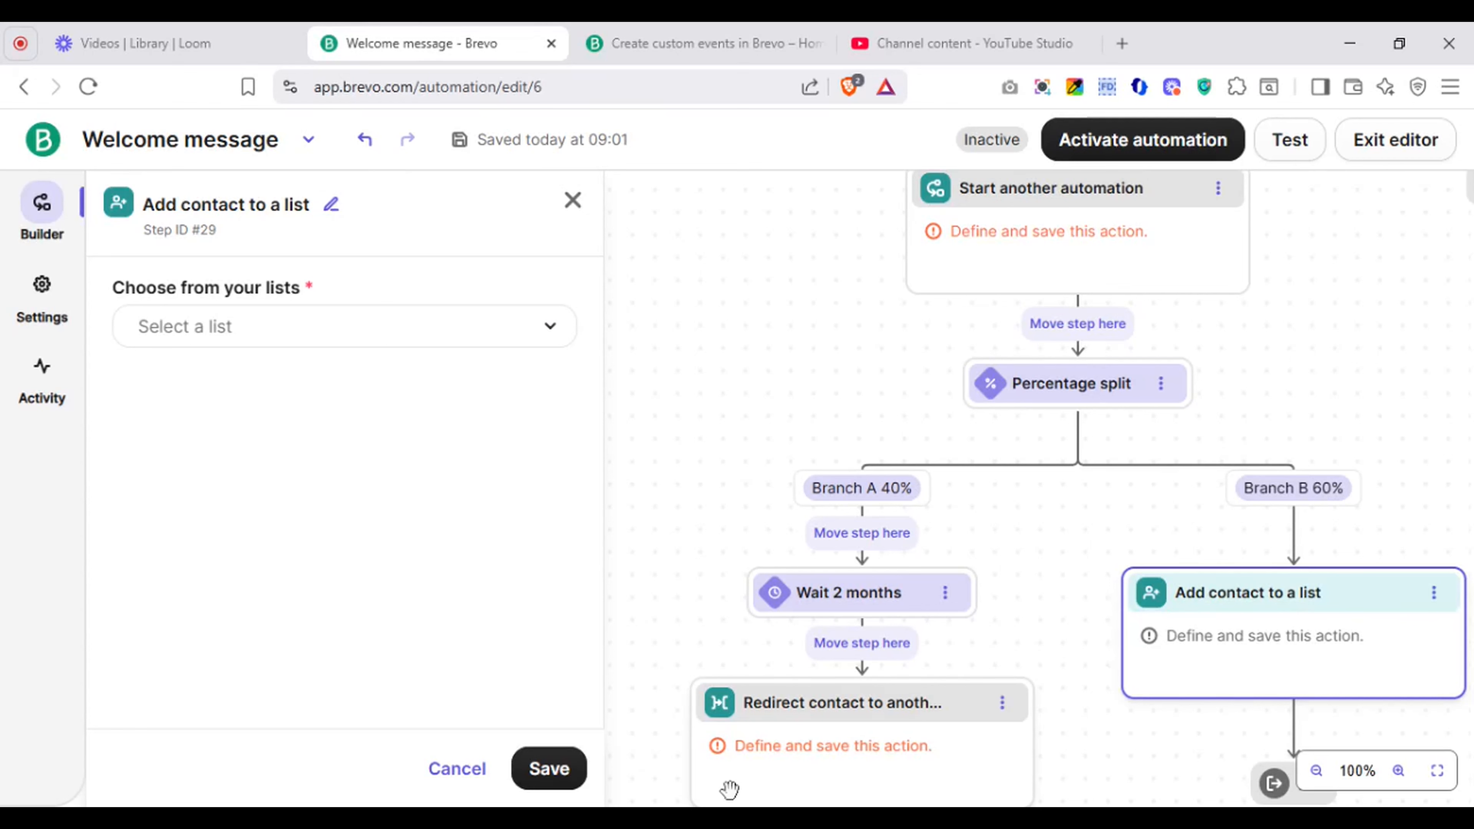
click(457, 343)
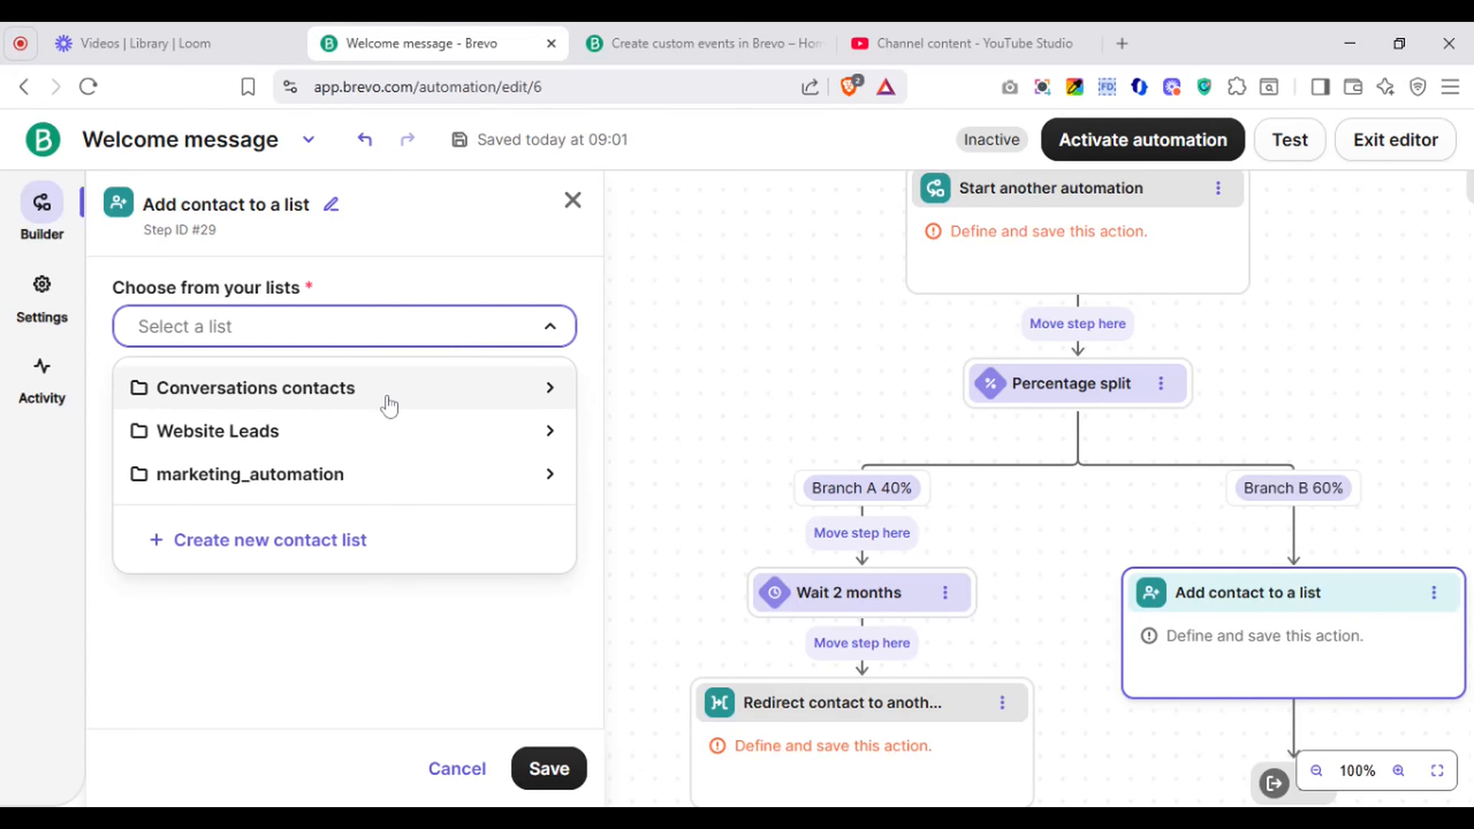
click(766, 457)
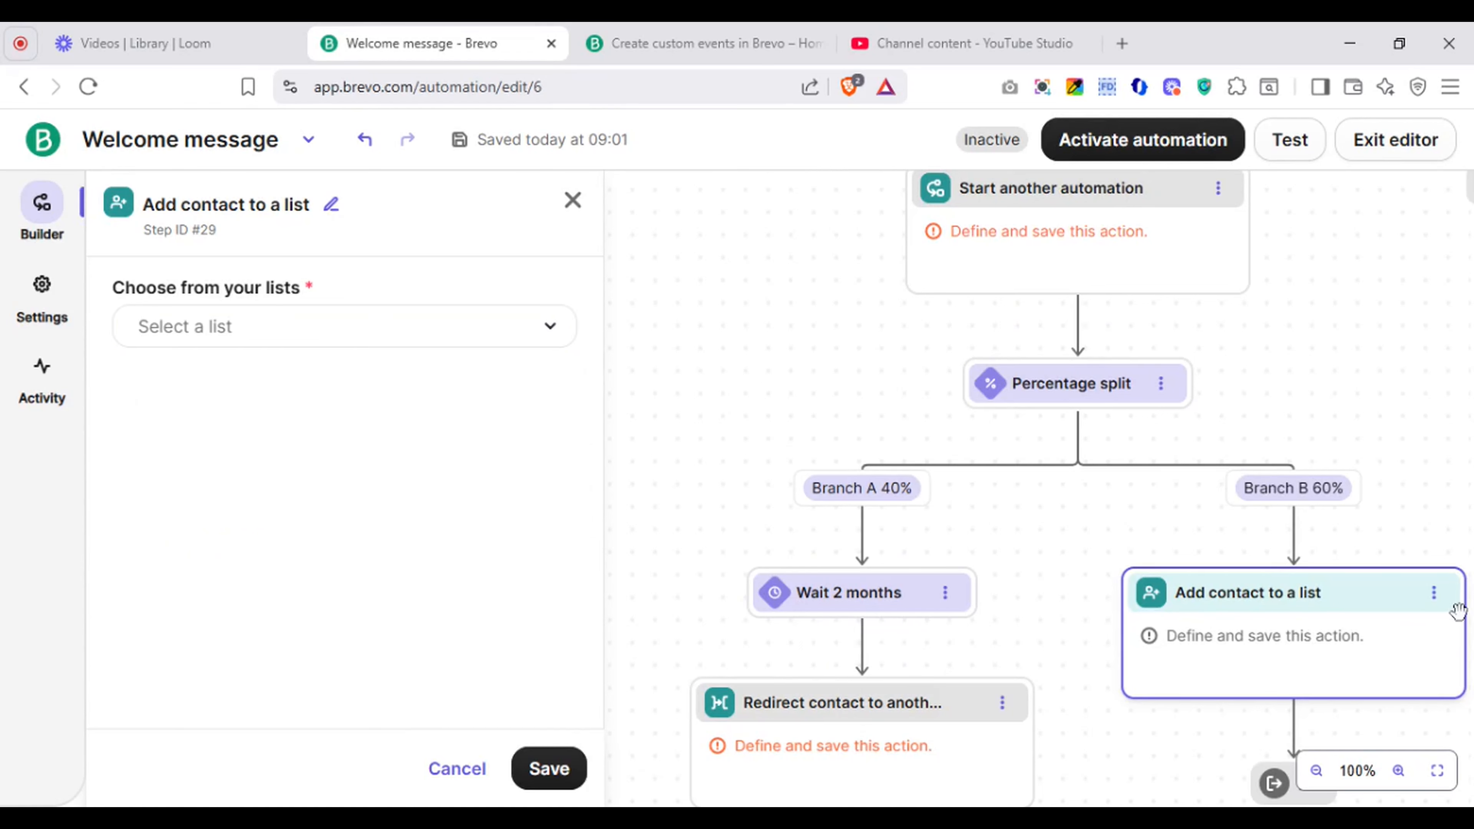
click(1436, 610)
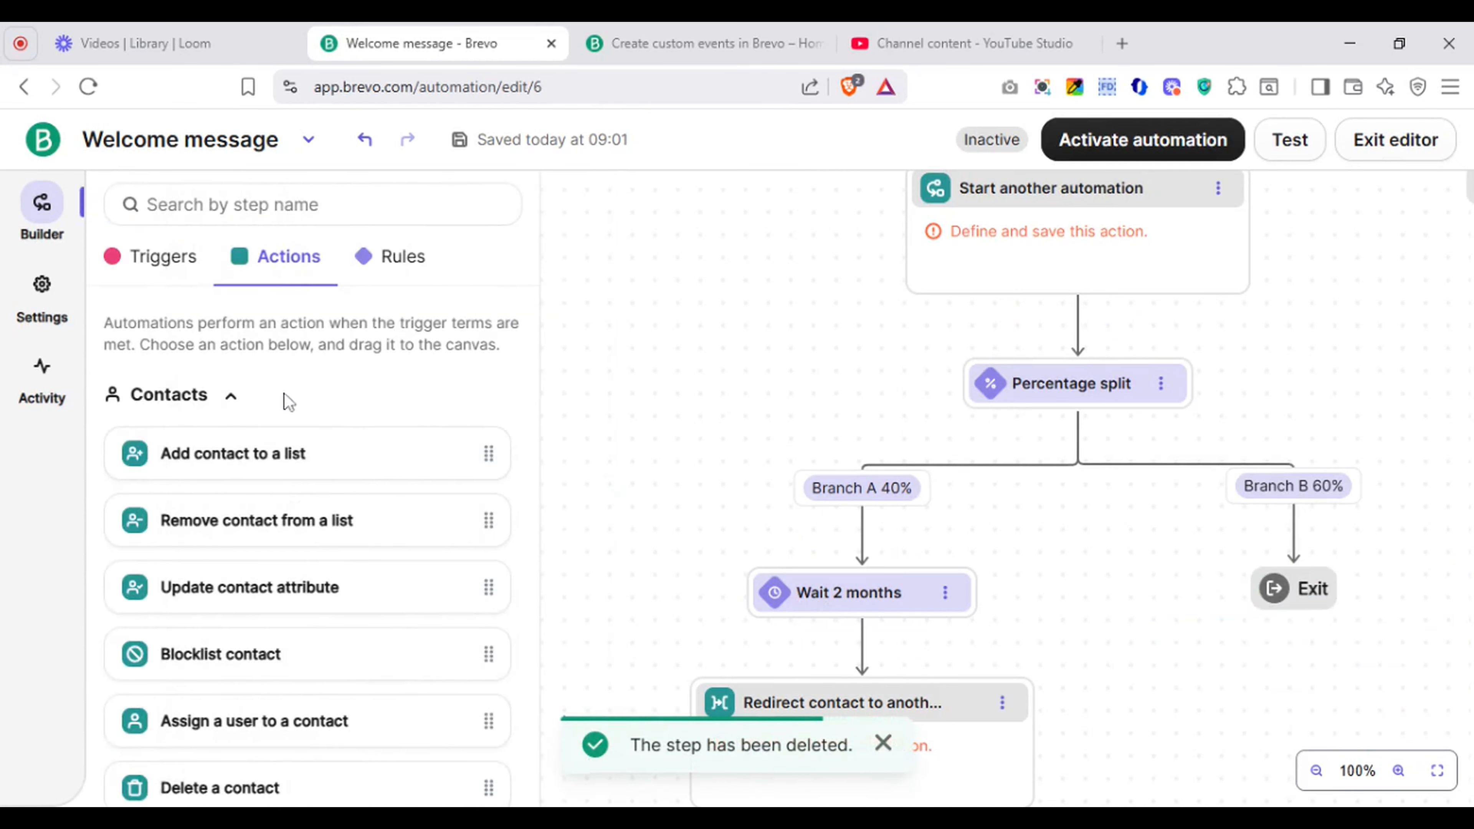
Step: Add a Send an email action to Branch B of the Percentage split and duplicate that step
scroll(202, 441, down, 8)
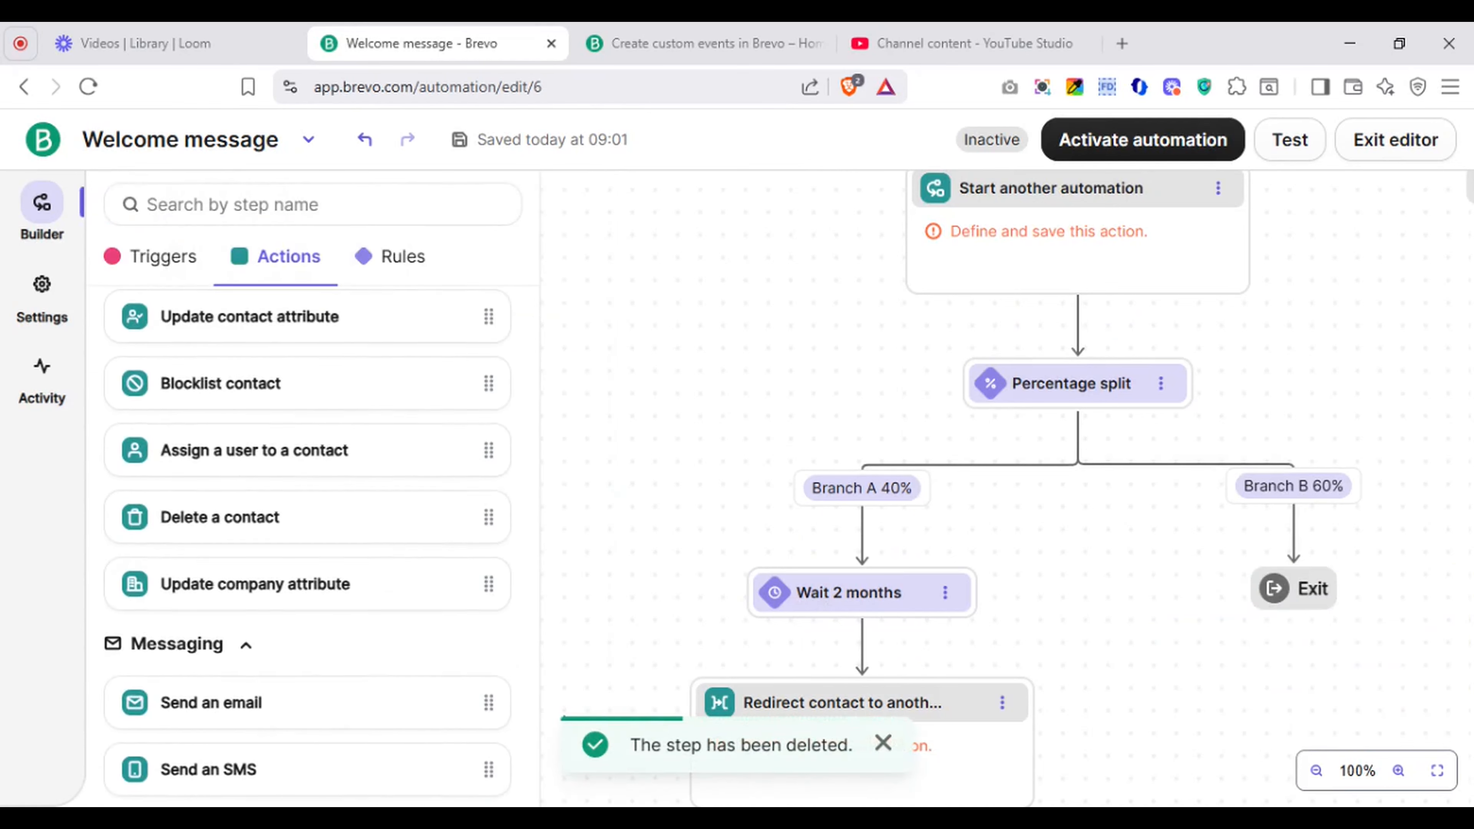
drag(202, 441, 1291, 504)
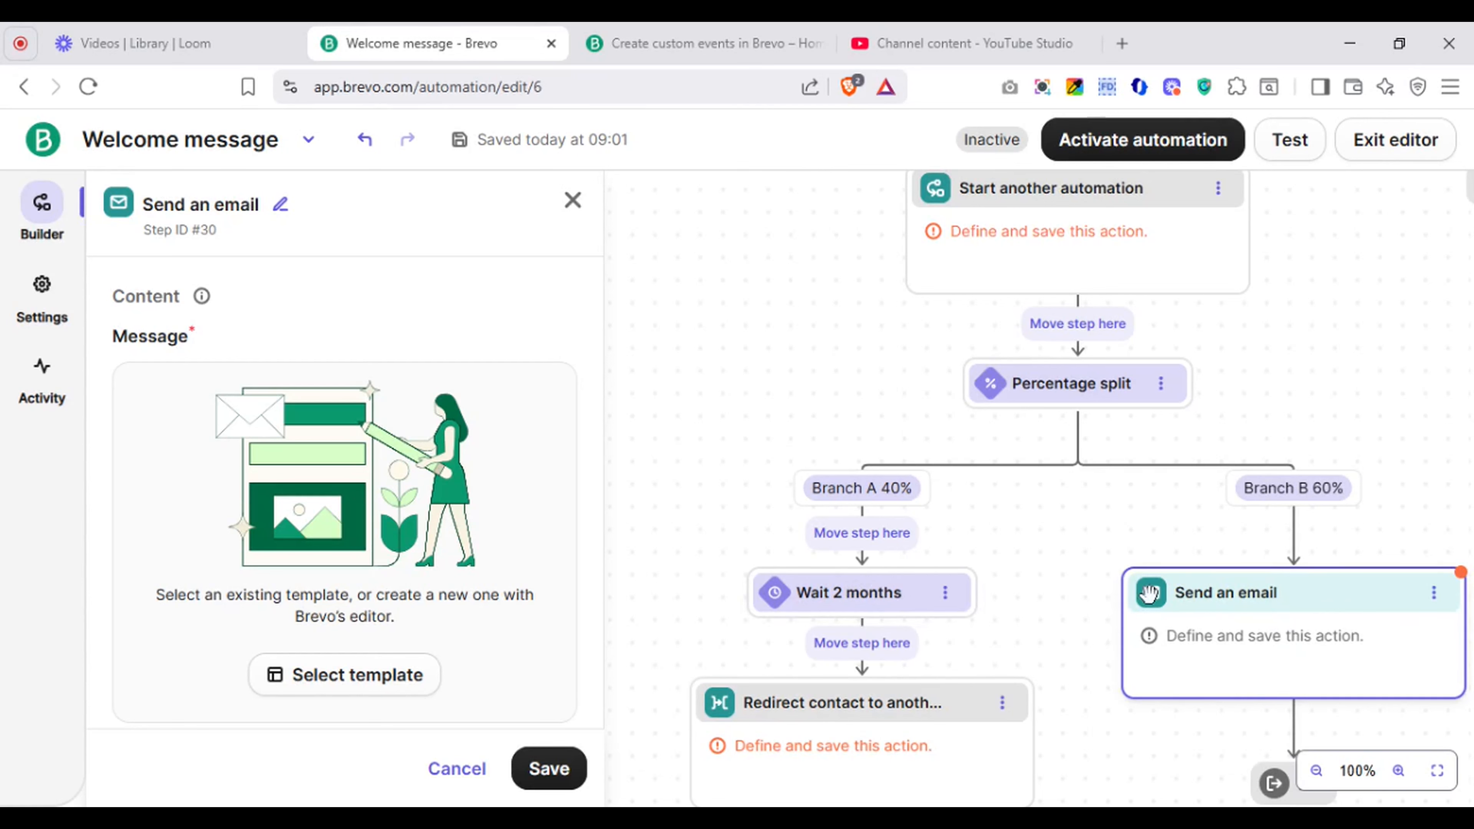
click(1434, 603)
click(1380, 643)
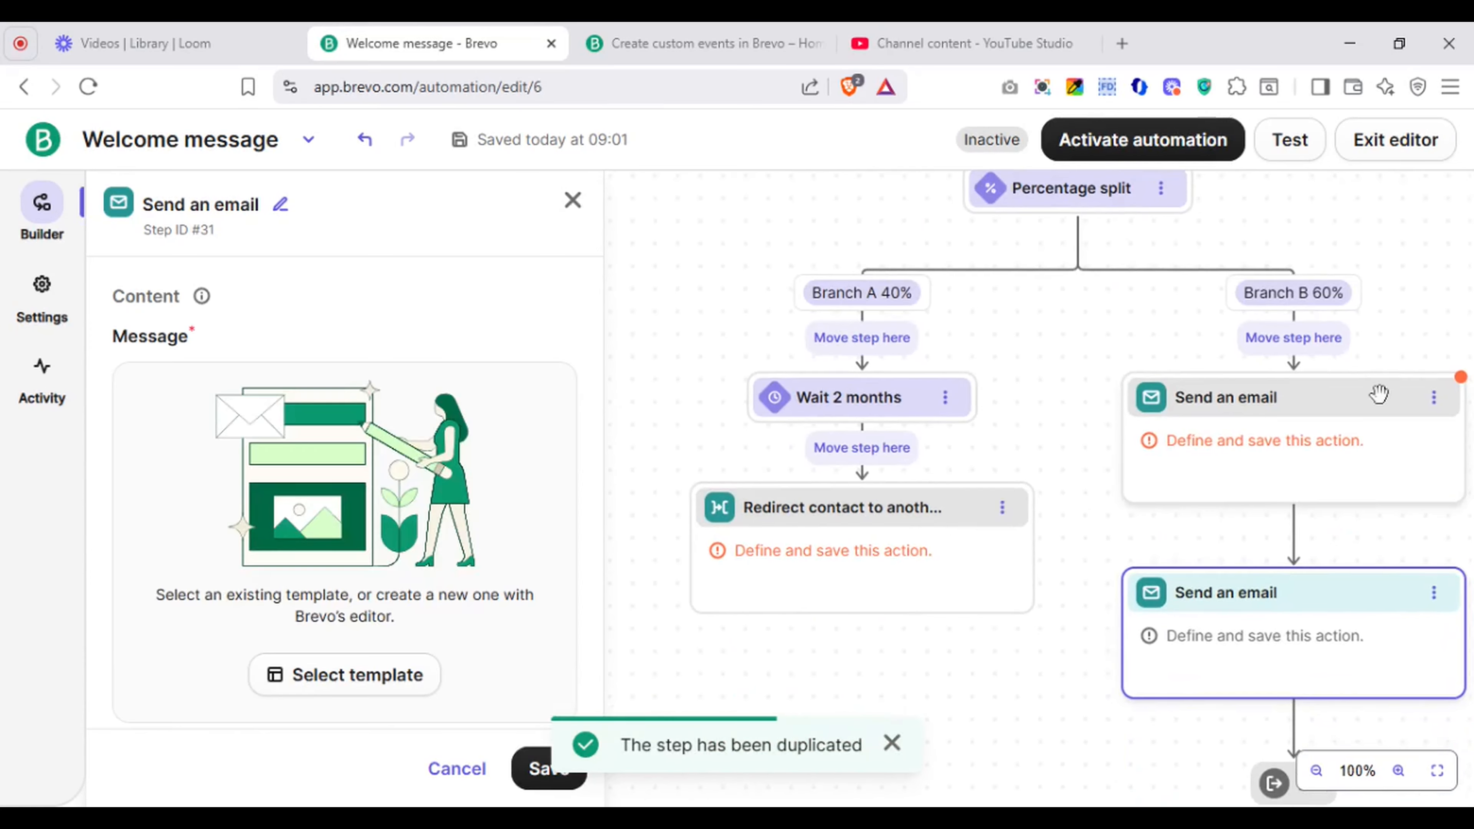
Step: Move the first Send an email step to Branch A above Wait 2 months, and close the open email step's settings
drag(1306, 390, 970, 359)
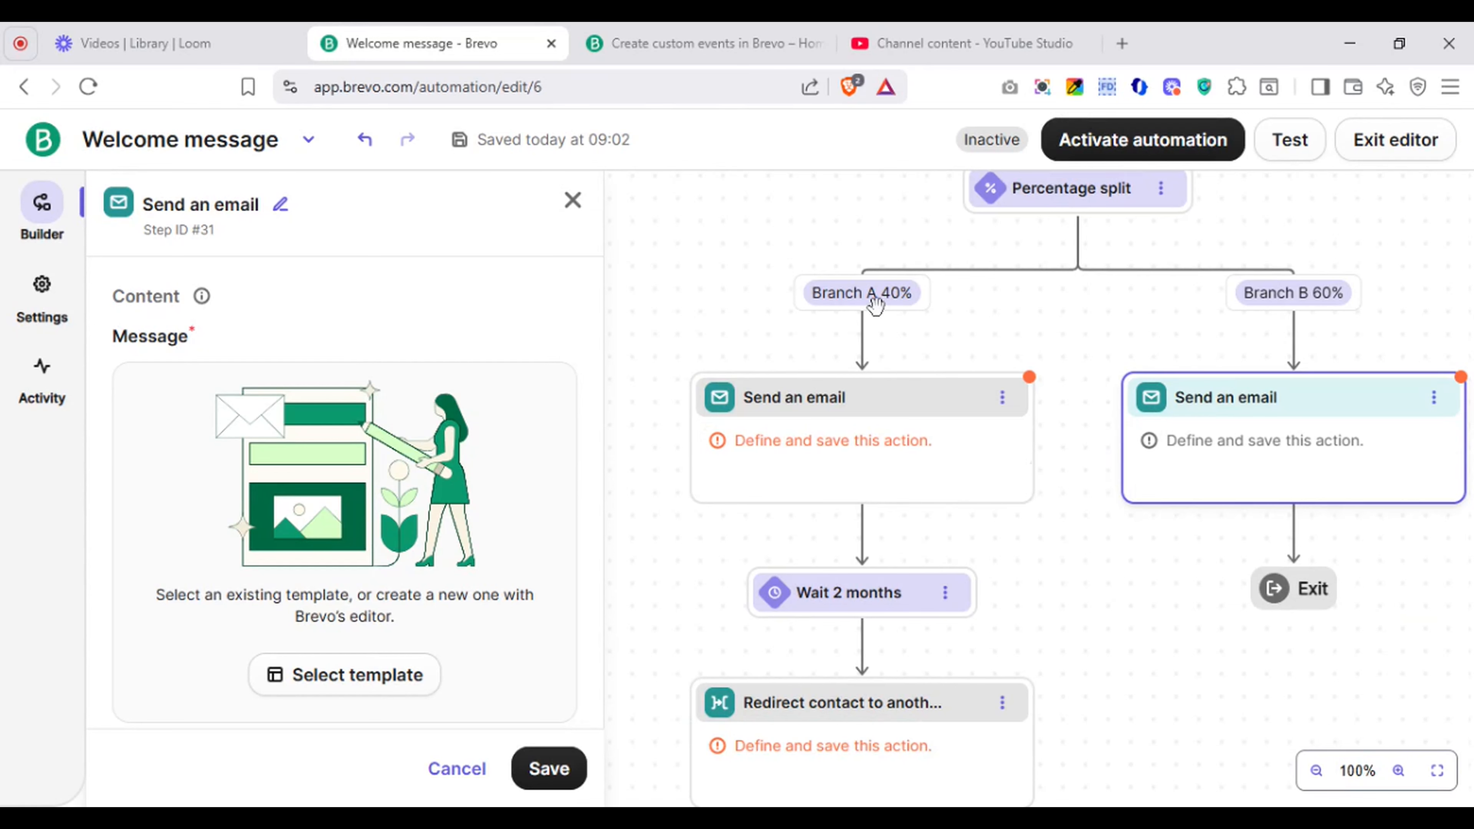
click(848, 483)
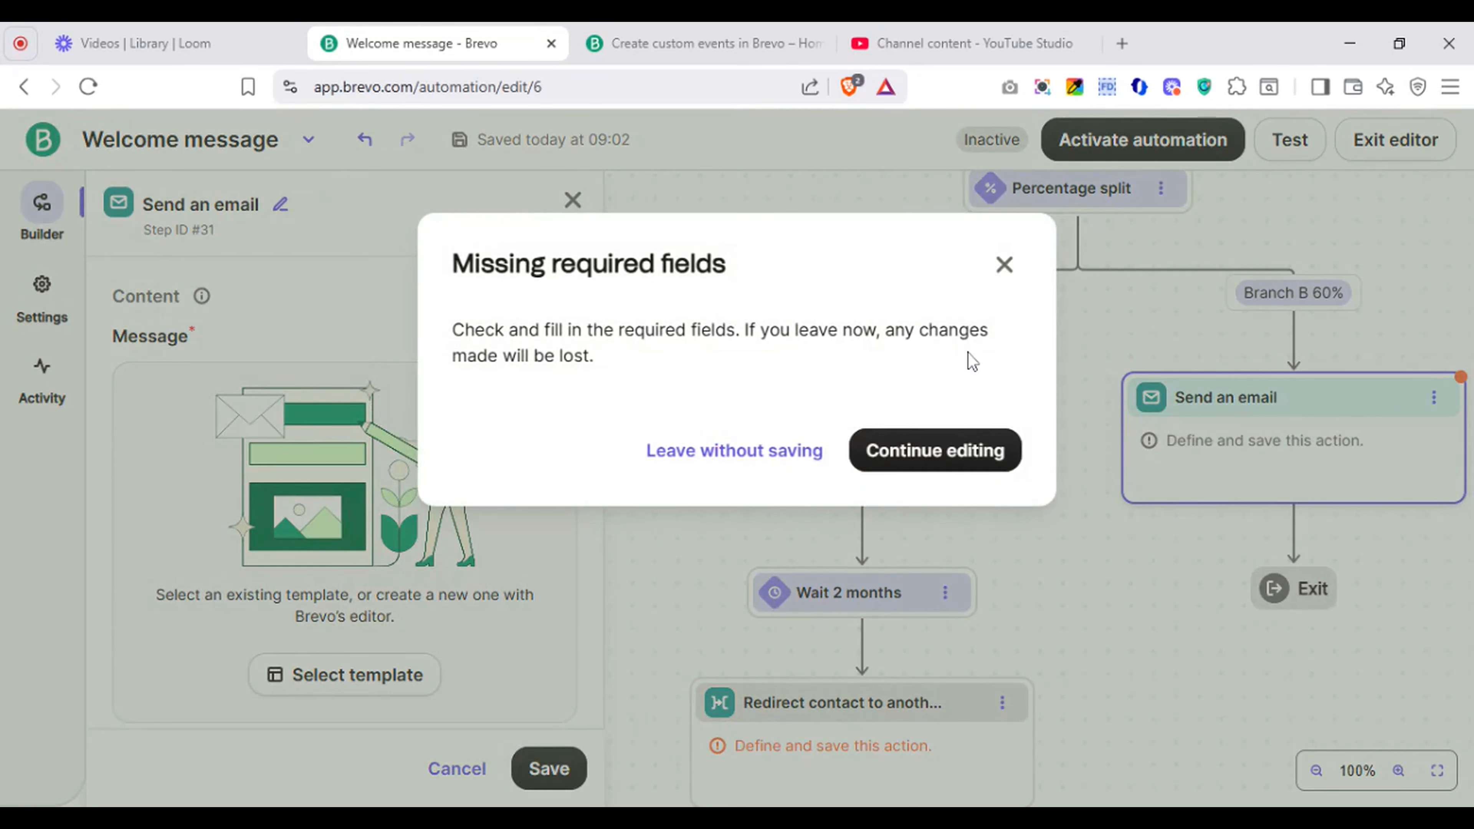
click(1012, 274)
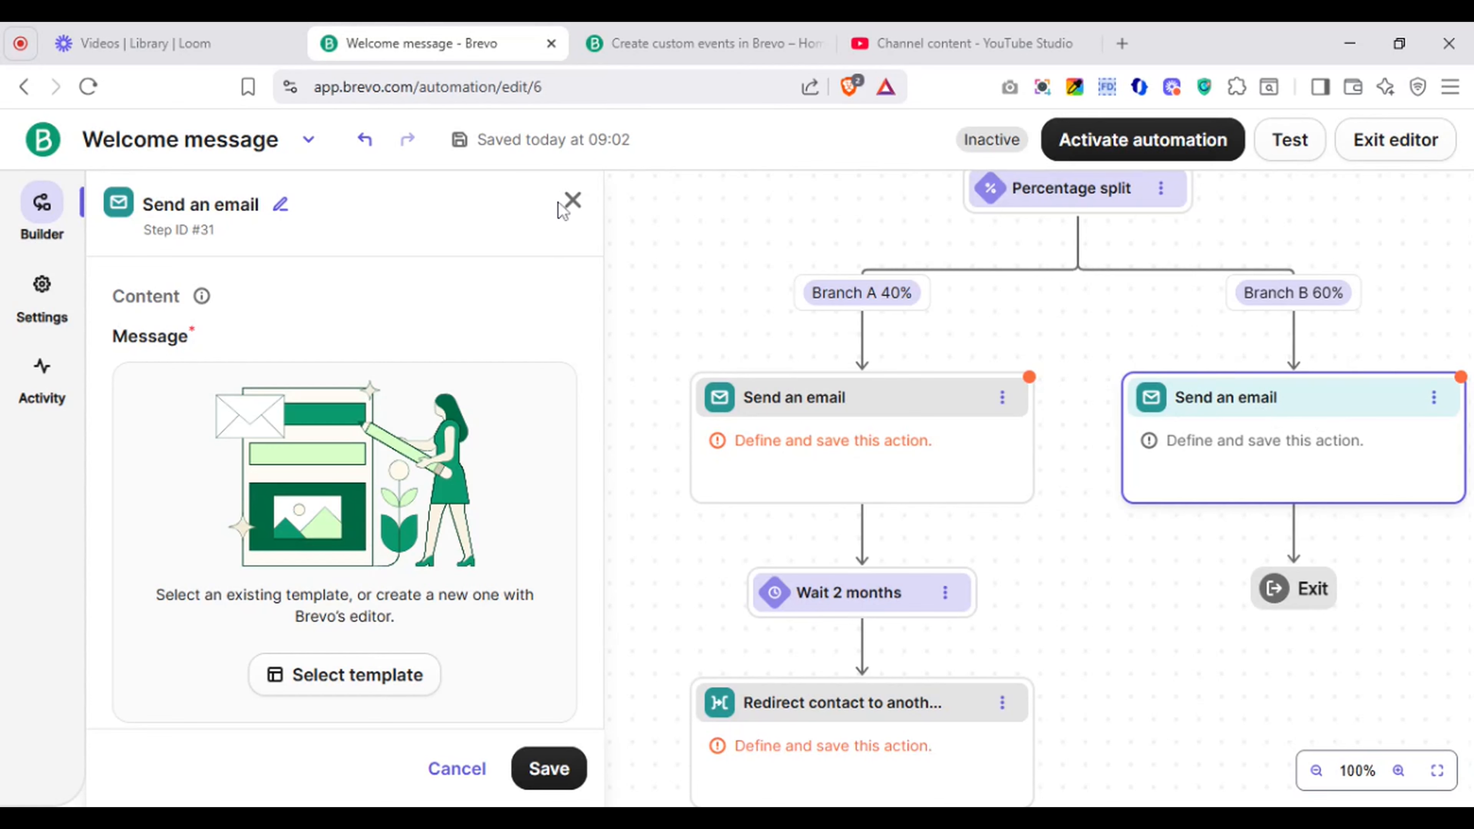
click(572, 200)
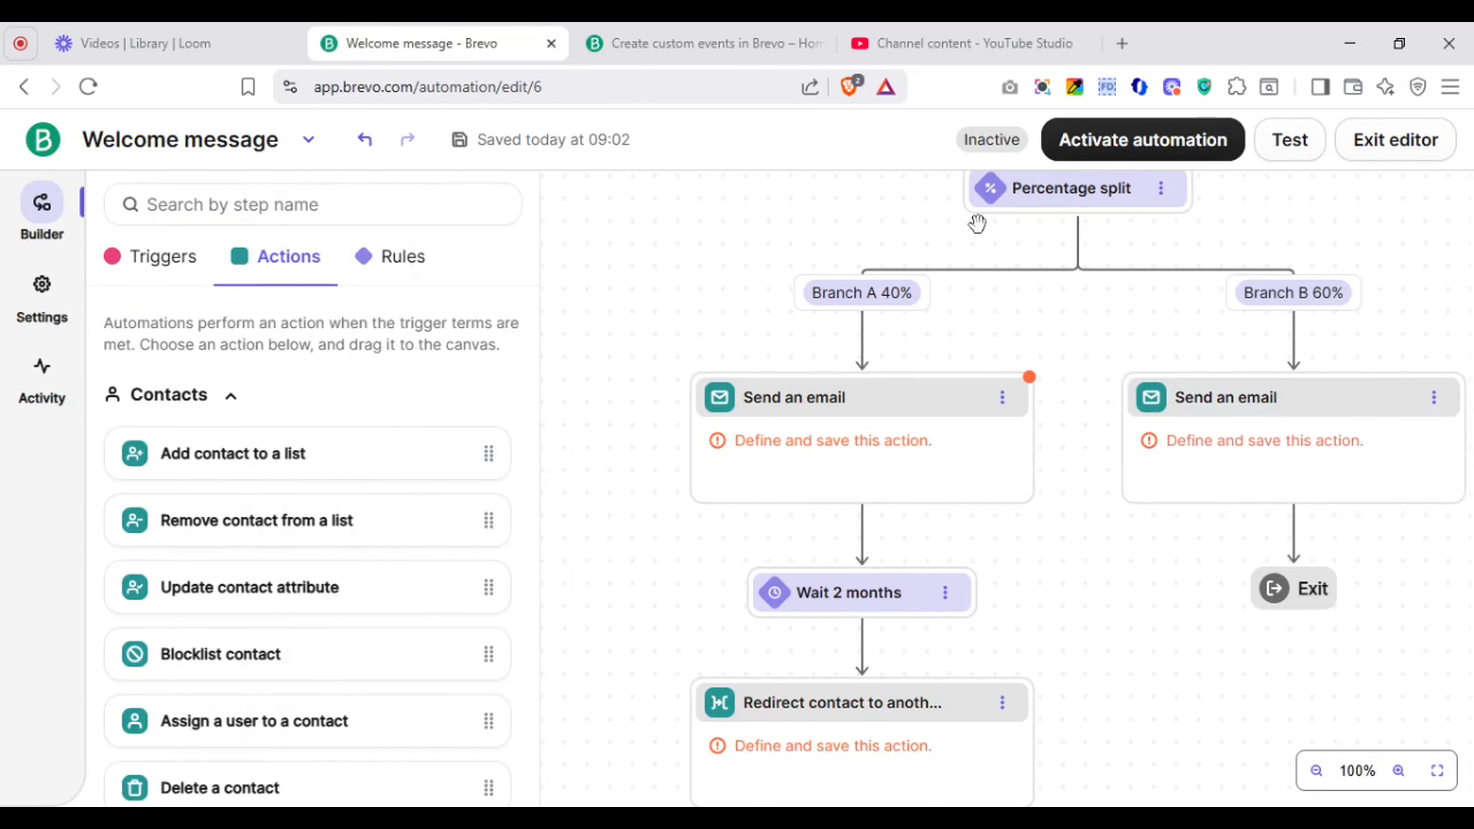
Step: Review the branch percentage settings of the Percentage split rule and close them
click(1016, 206)
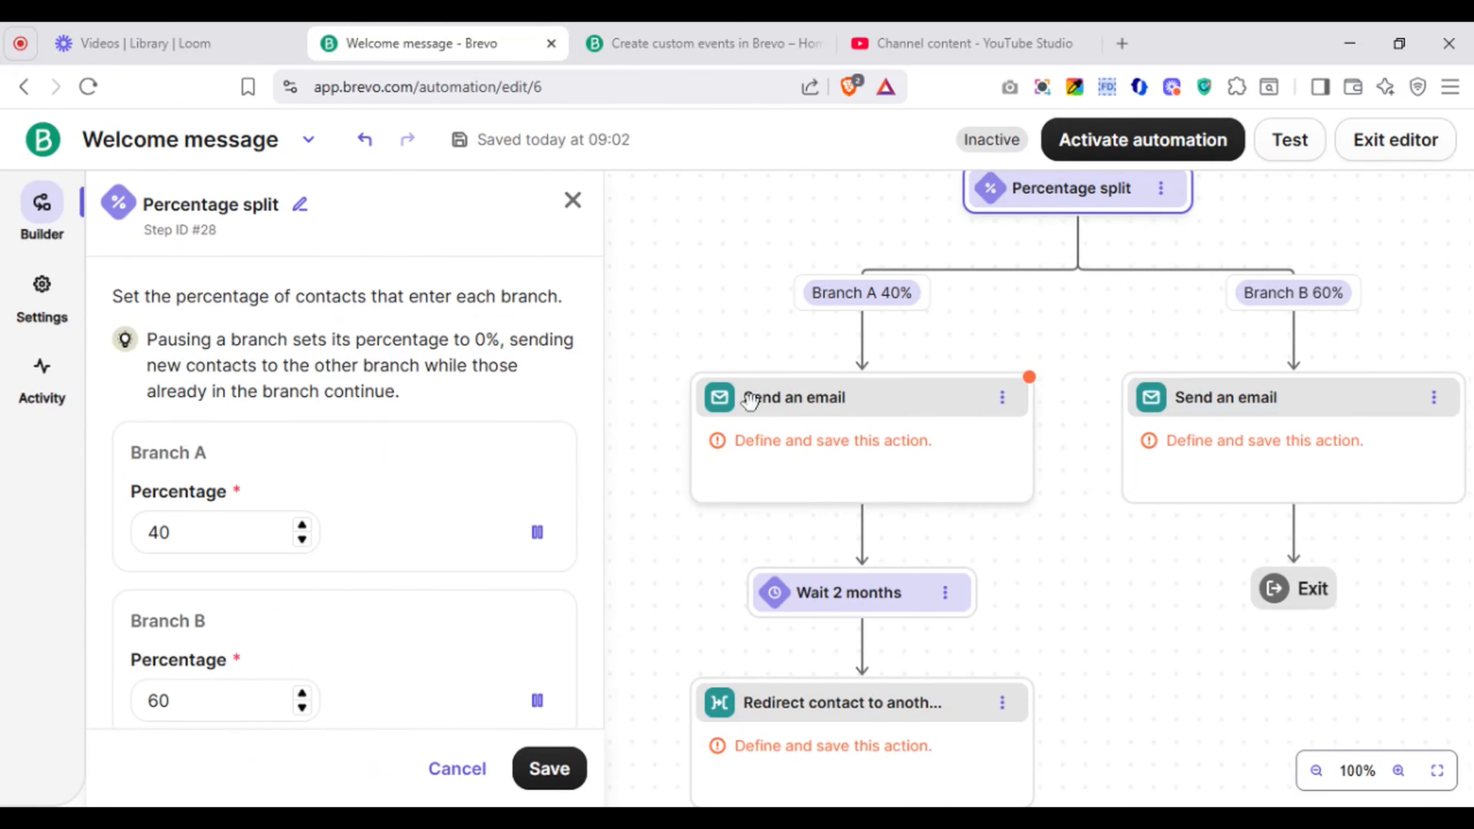
scroll(345, 493, down, 2)
scroll(344, 492, up, 2)
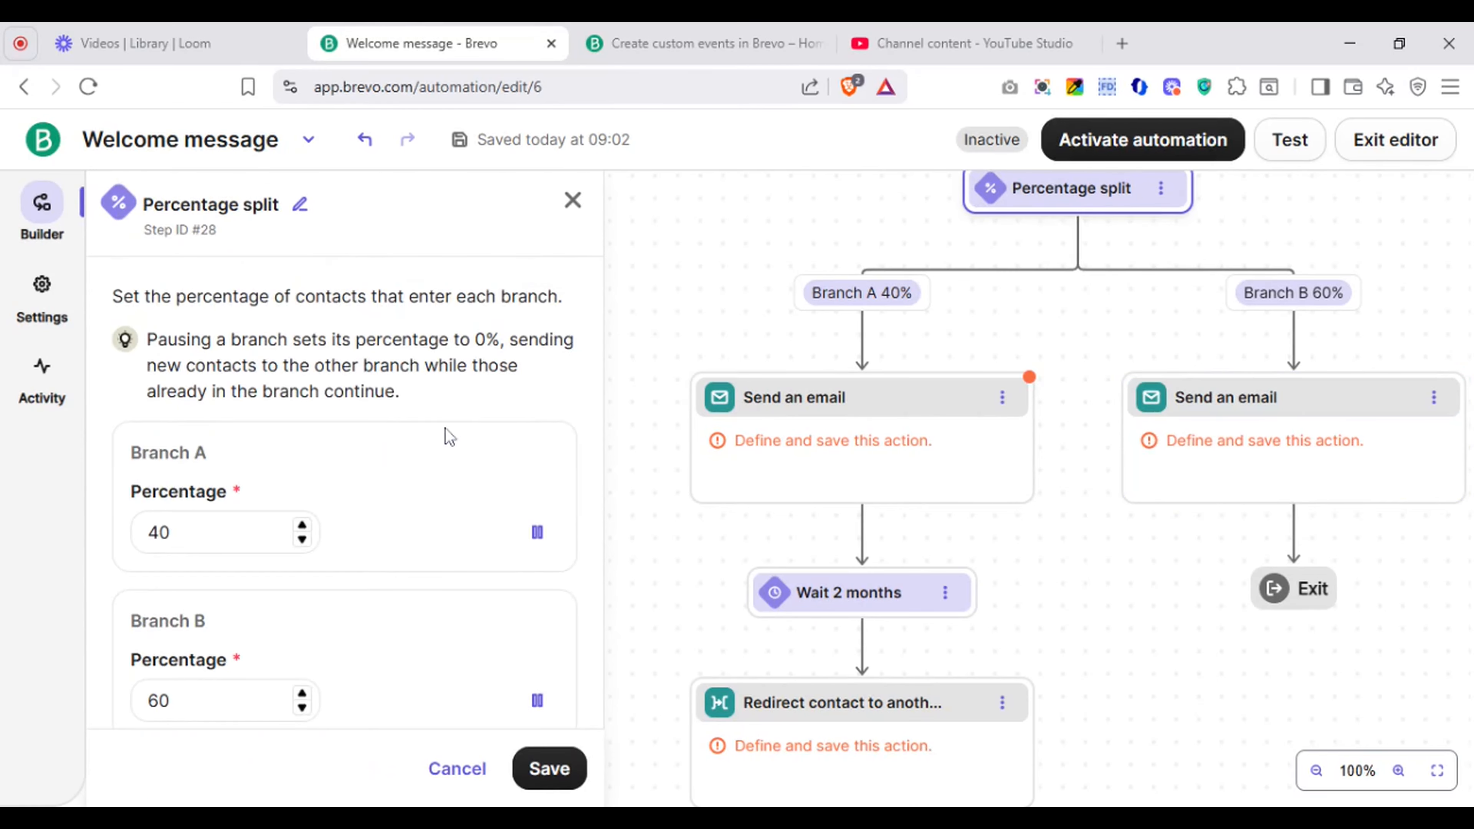
click(573, 197)
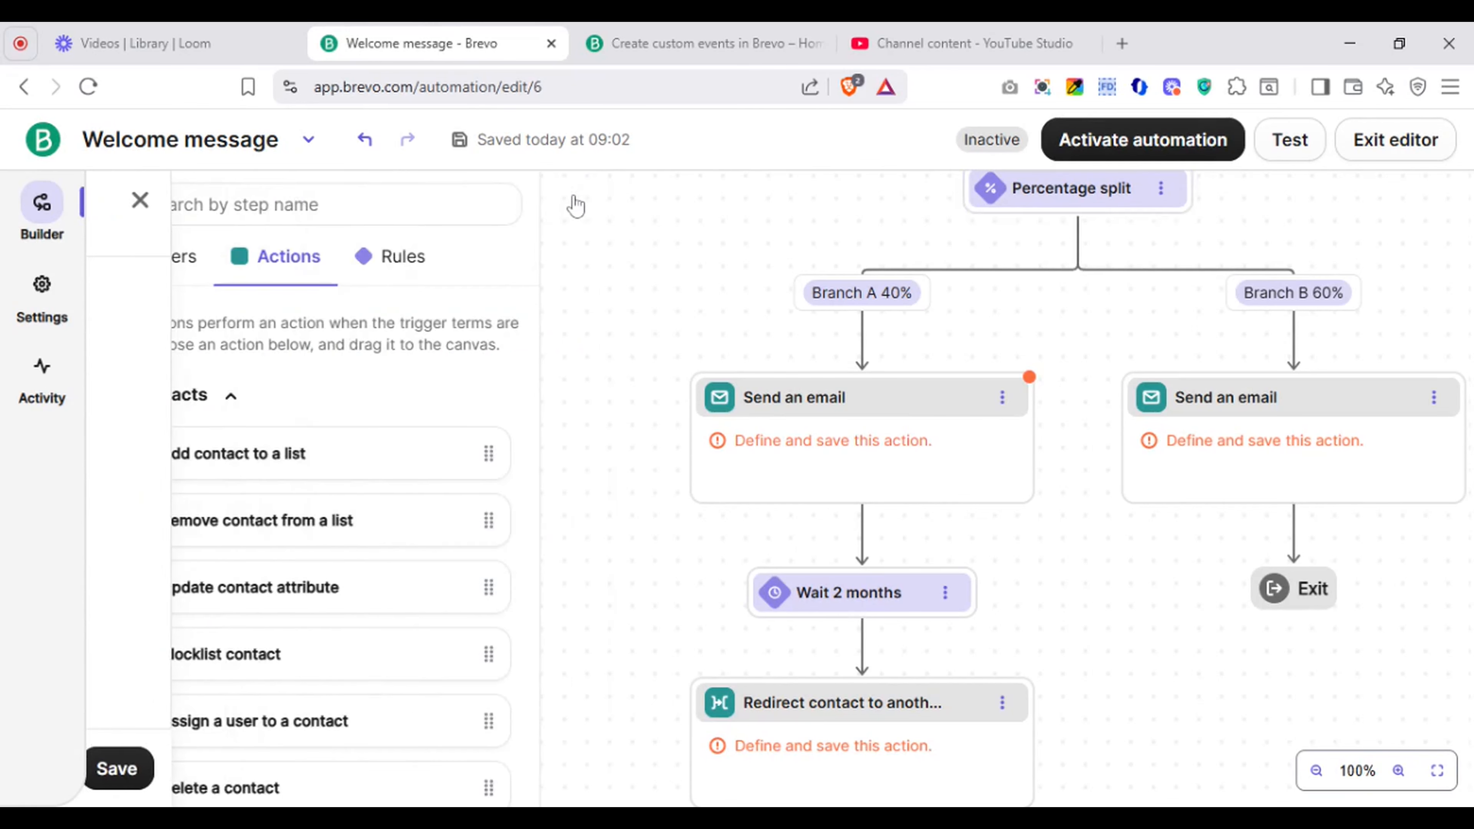
Step: Insert a Wait until an event happens rule between the Wait 2 days and Send an email steps
click(394, 267)
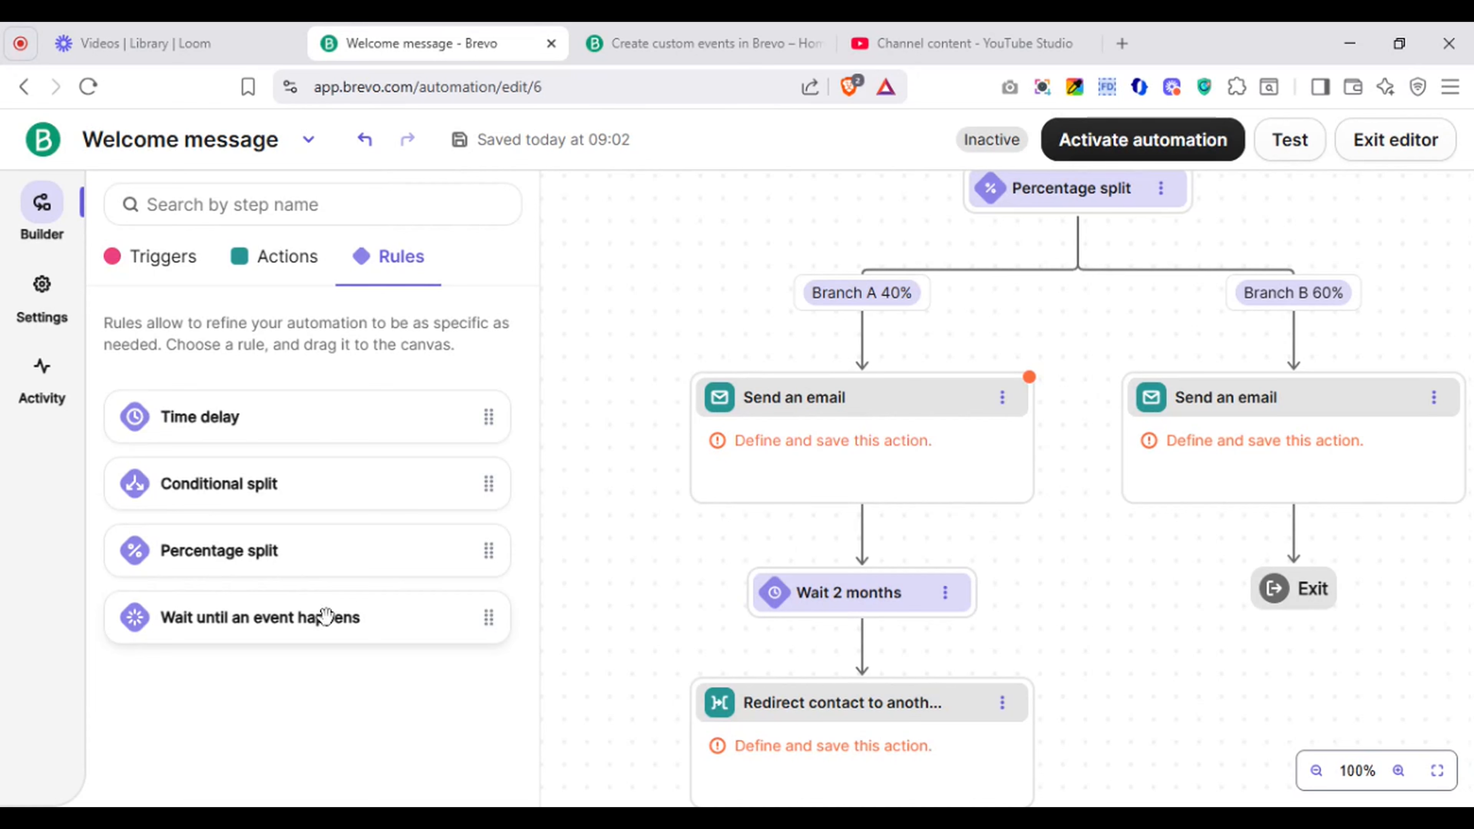
drag(325, 616, 1293, 527)
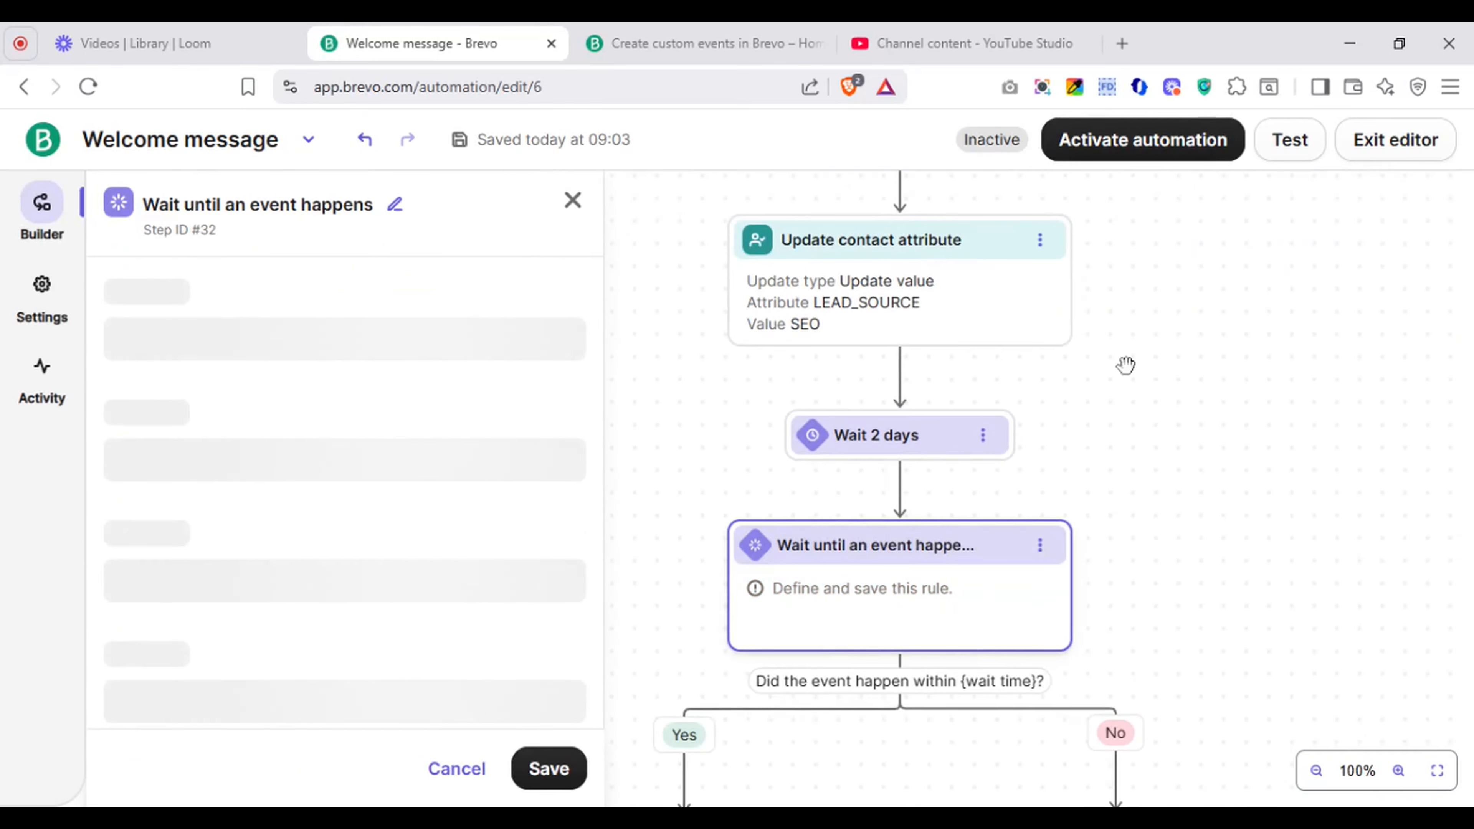
drag(1129, 341, 1156, 315)
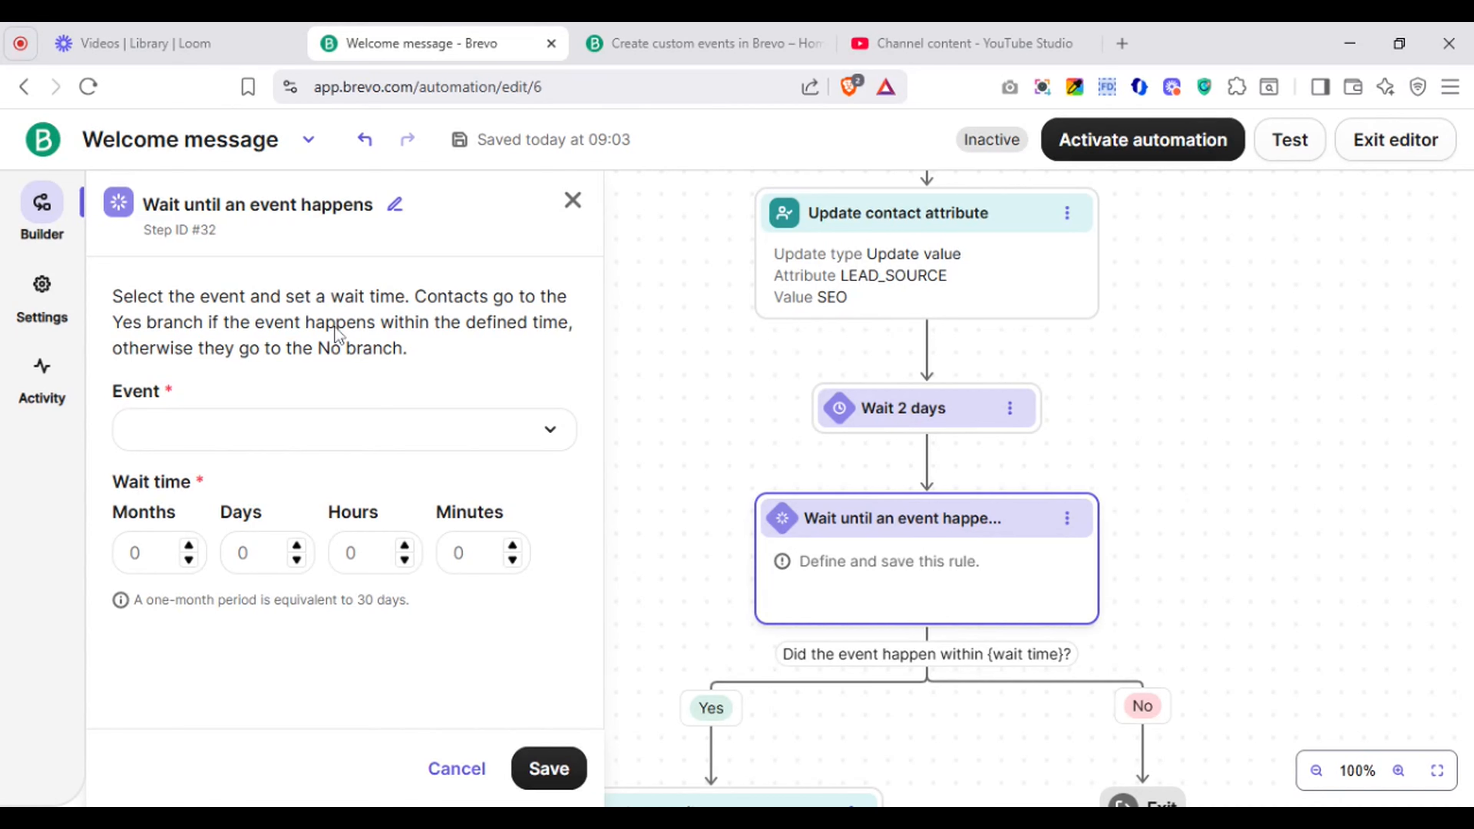
Step: Set the awaited event to Contact added to list, using the Hot Leads #9 list from the Conversations contacts folder
click(348, 429)
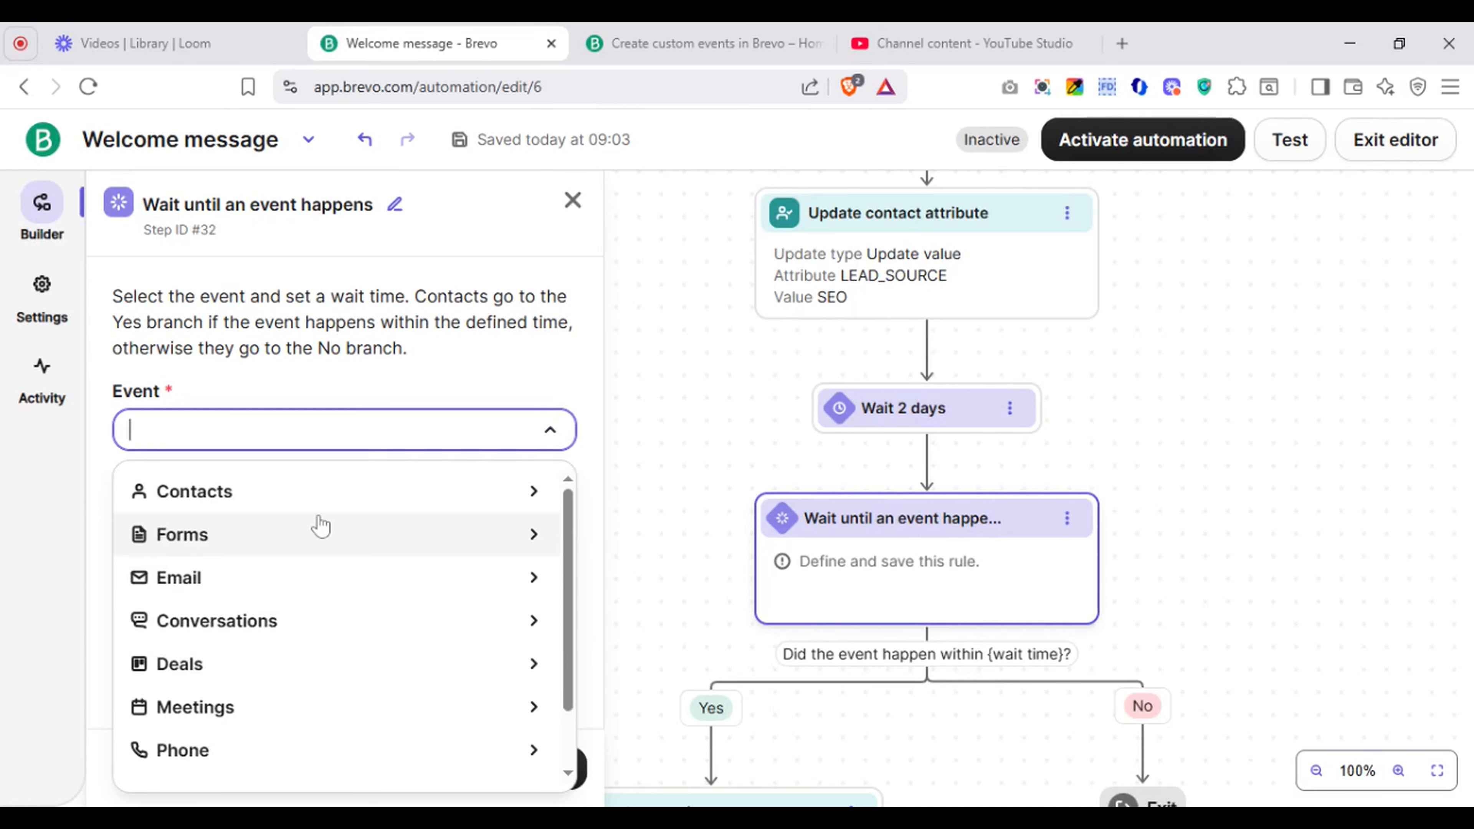
click(337, 512)
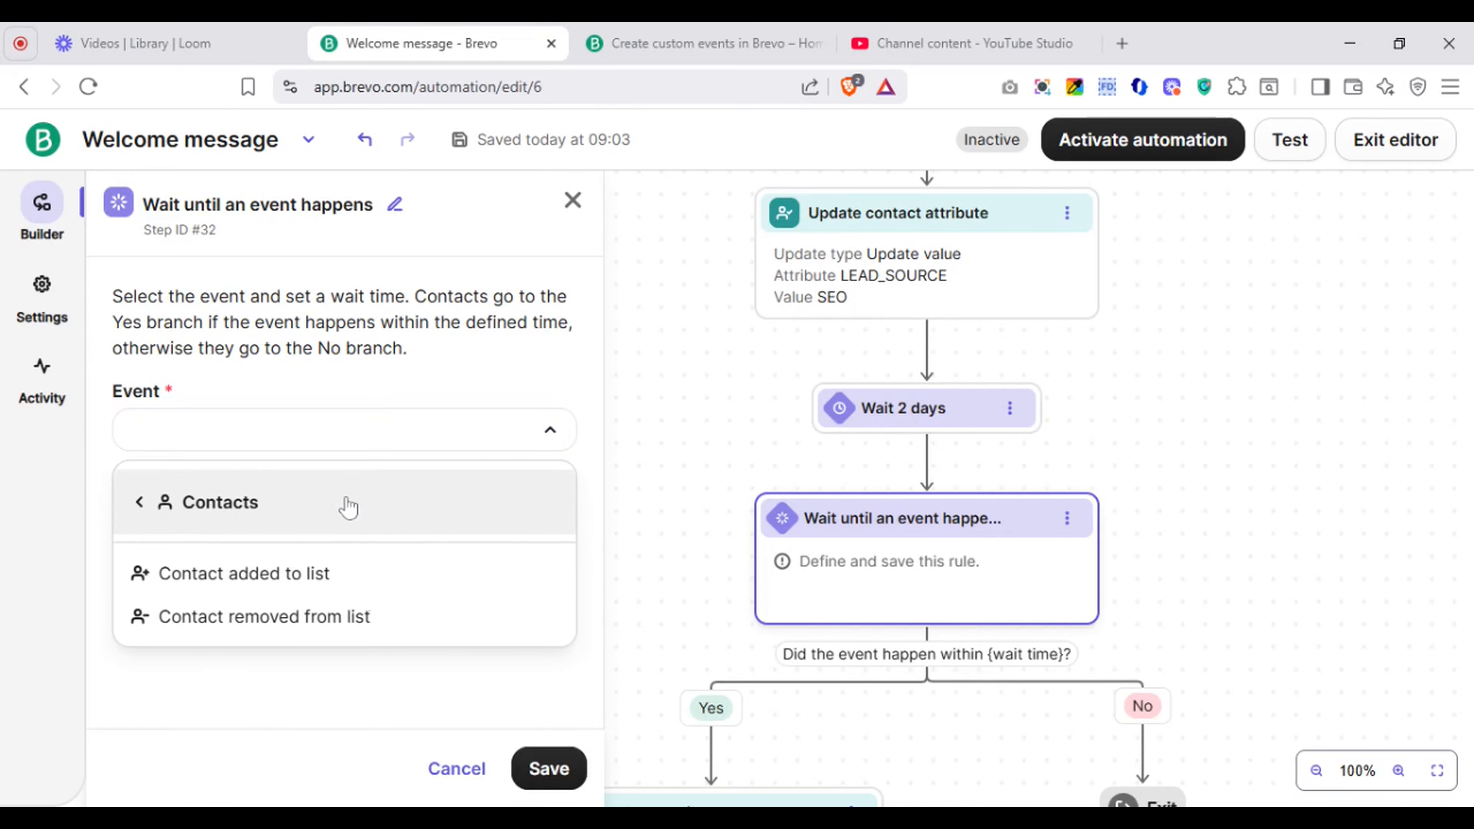
click(350, 590)
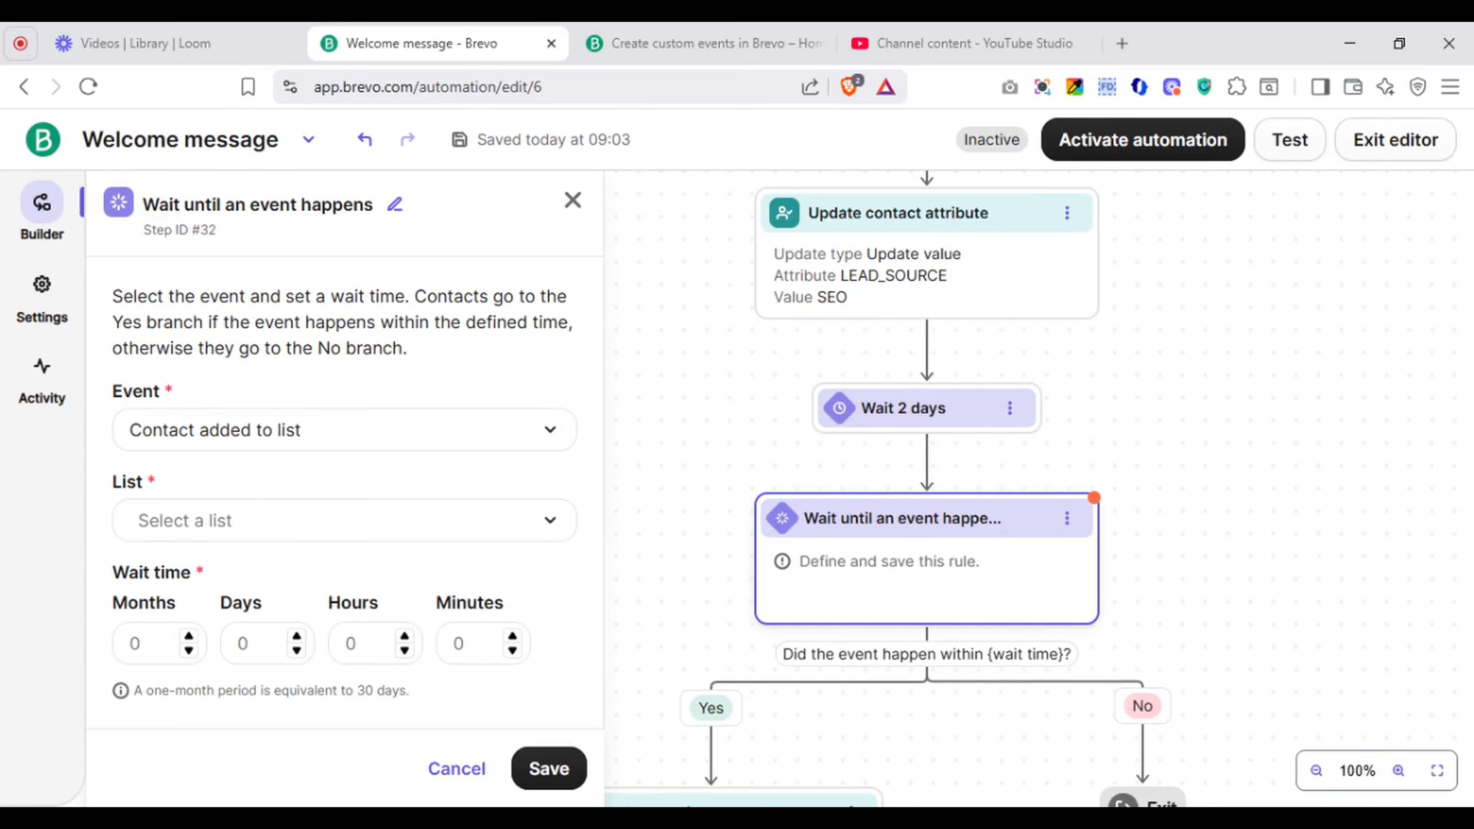
click(431, 530)
click(351, 598)
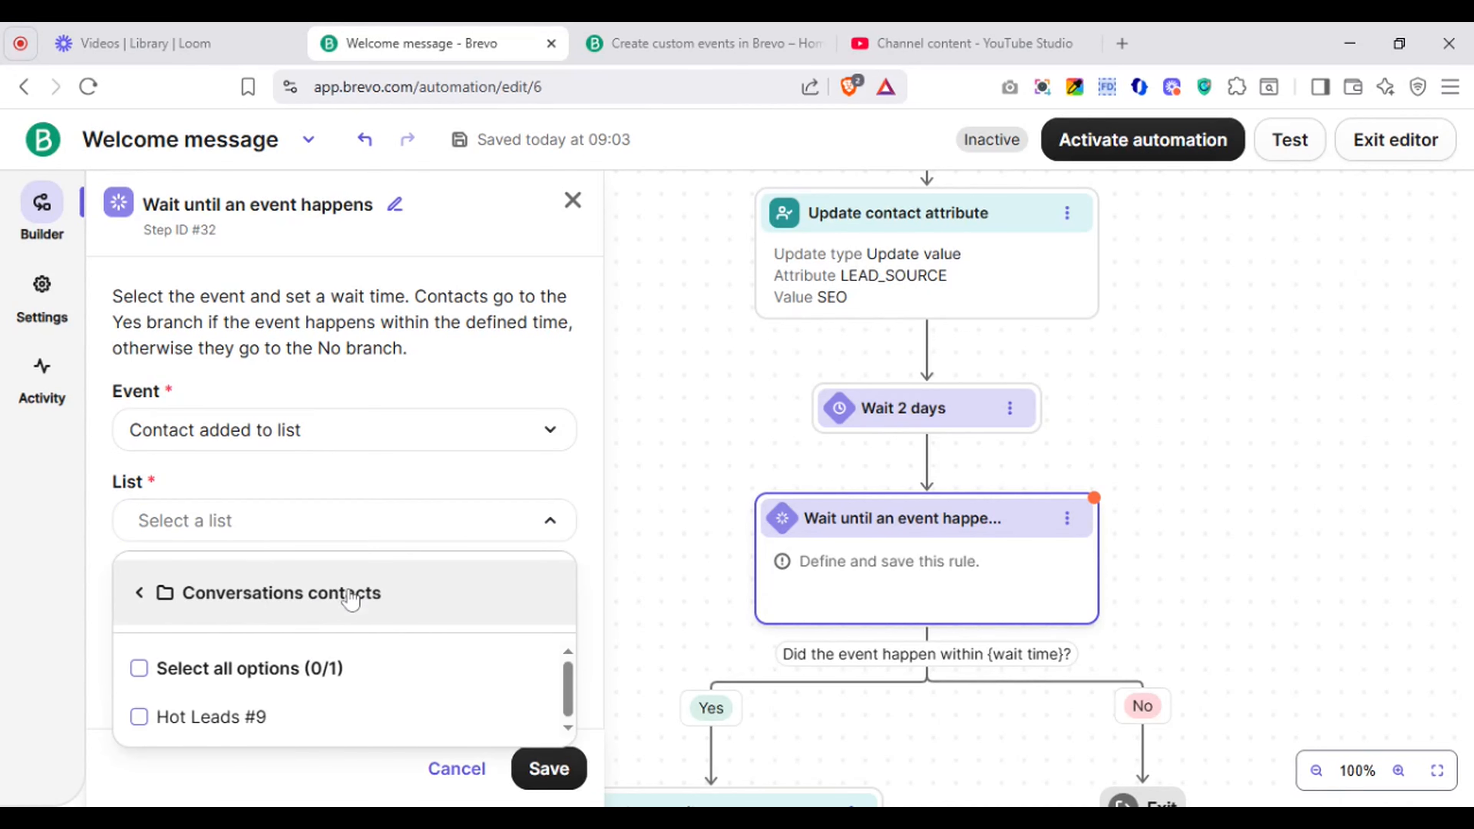
click(300, 720)
click(452, 496)
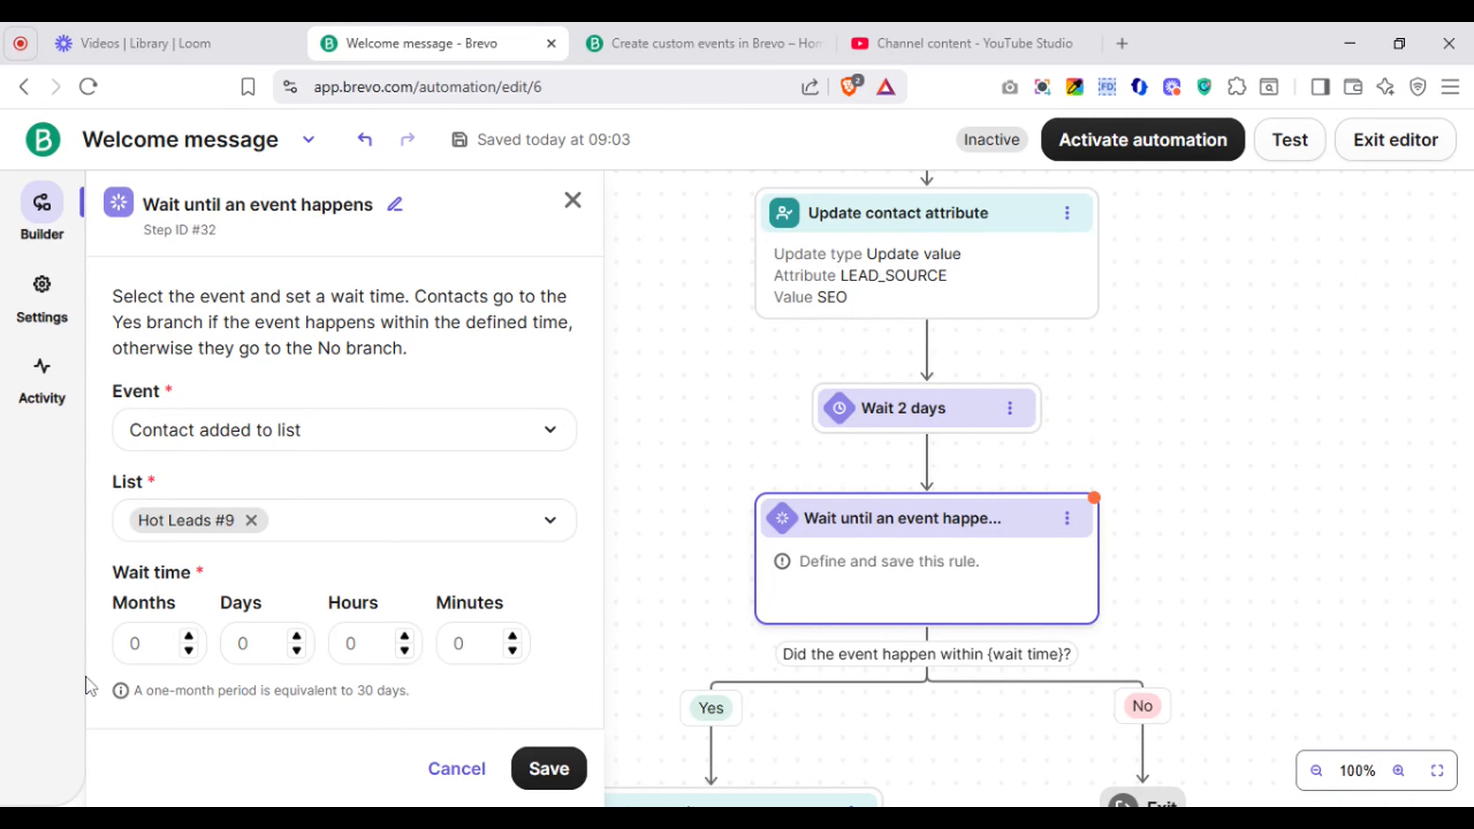
Step: Set the rule's wait time to 5 days and save the rule
click(297, 636)
click(297, 637)
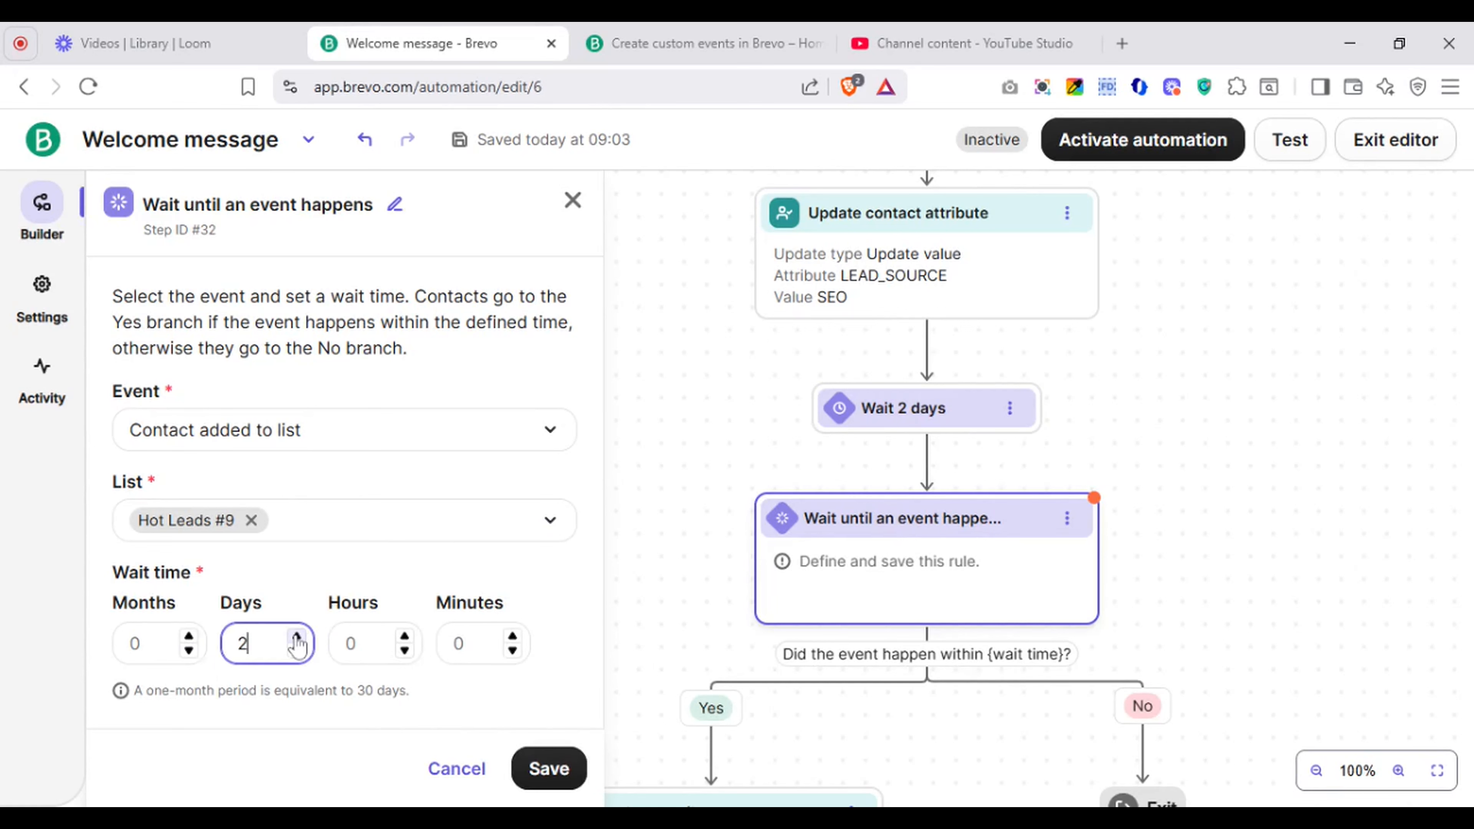
click(296, 636)
click(296, 636)
click(296, 637)
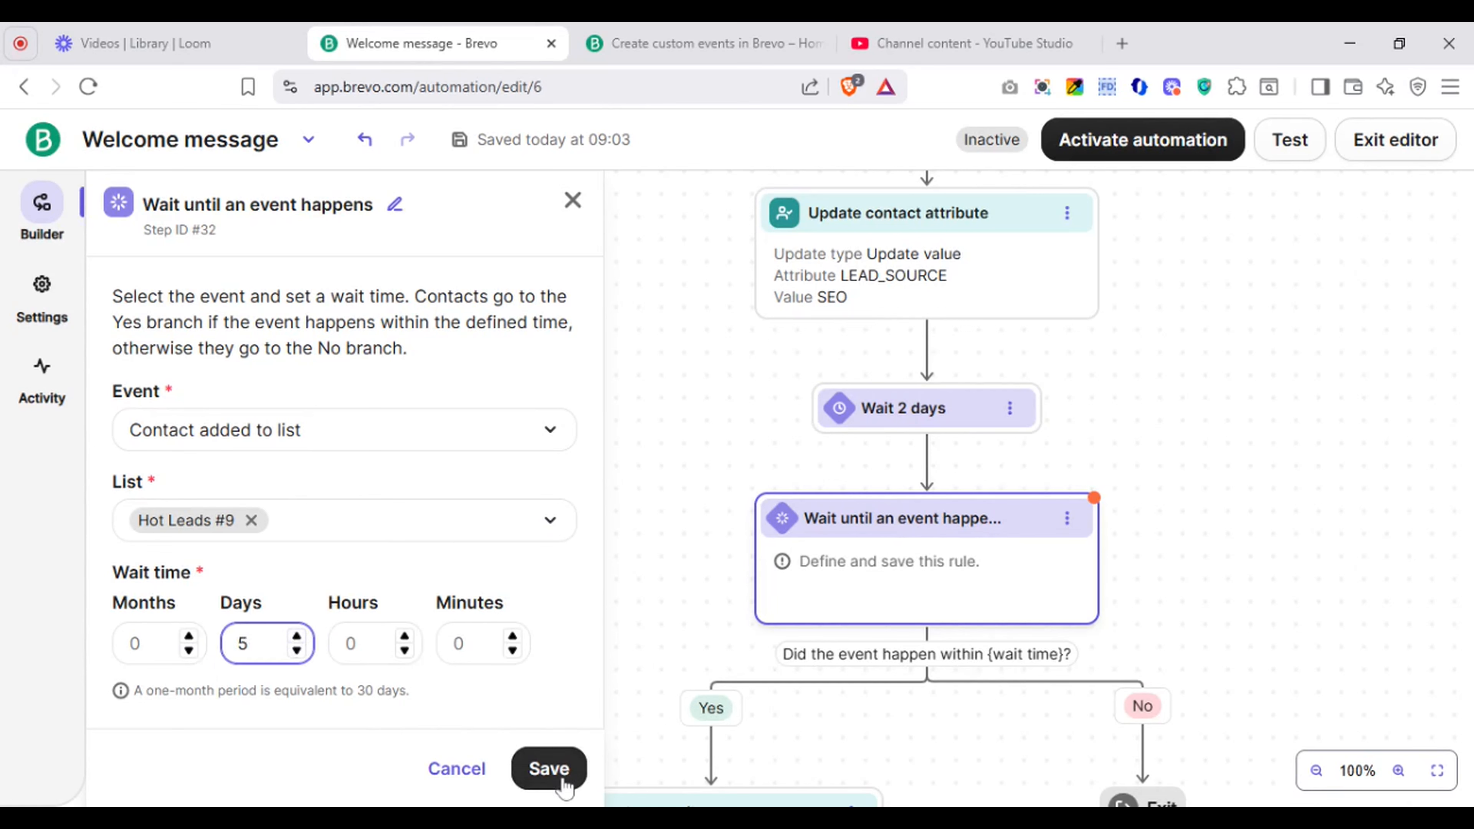
click(543, 770)
click(541, 771)
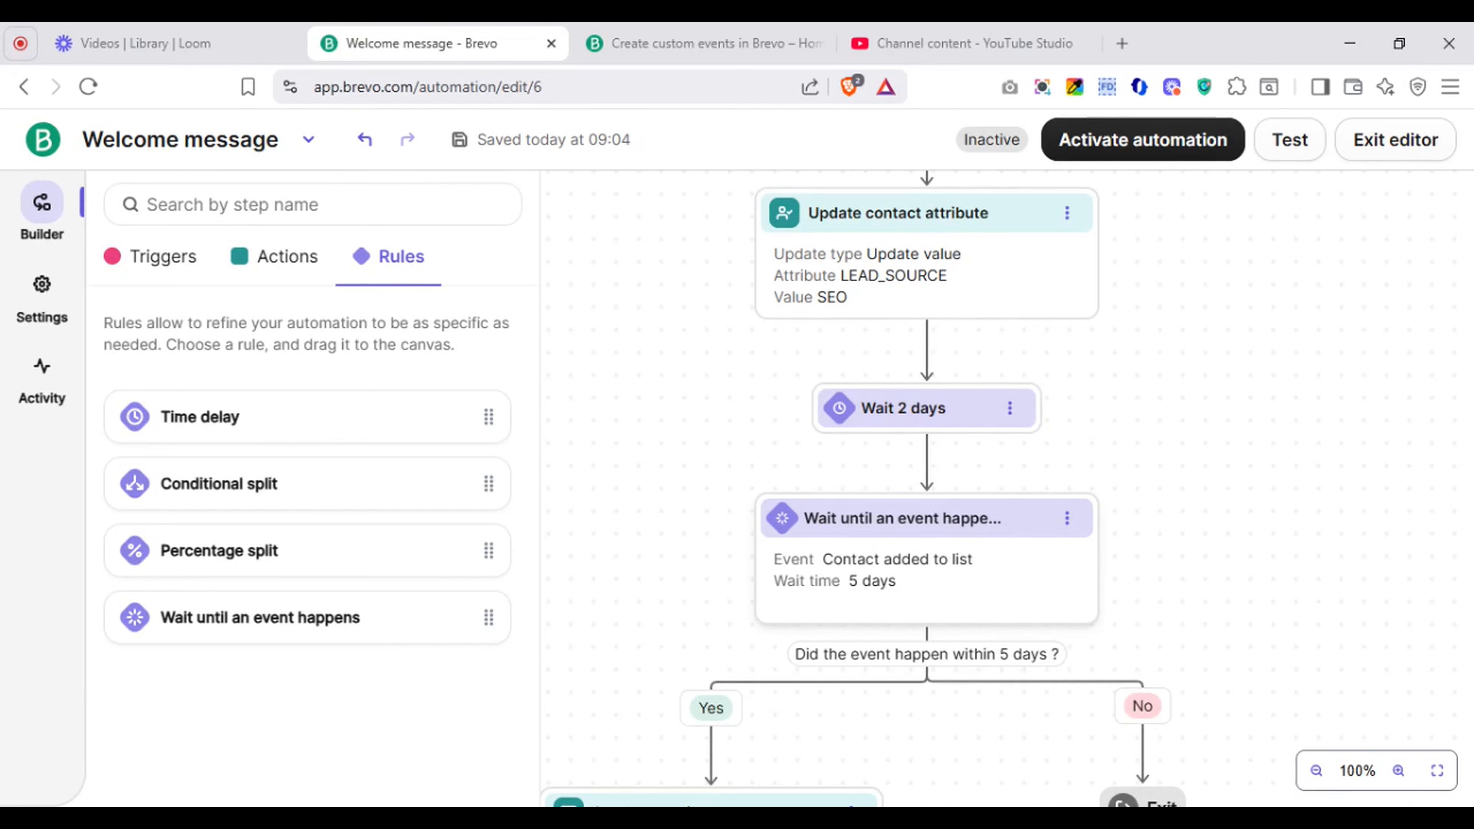
Step: Add a Start another automation action to the No branch of the event wait rule and close its settings undefined
scroll(905, 598, down, 5)
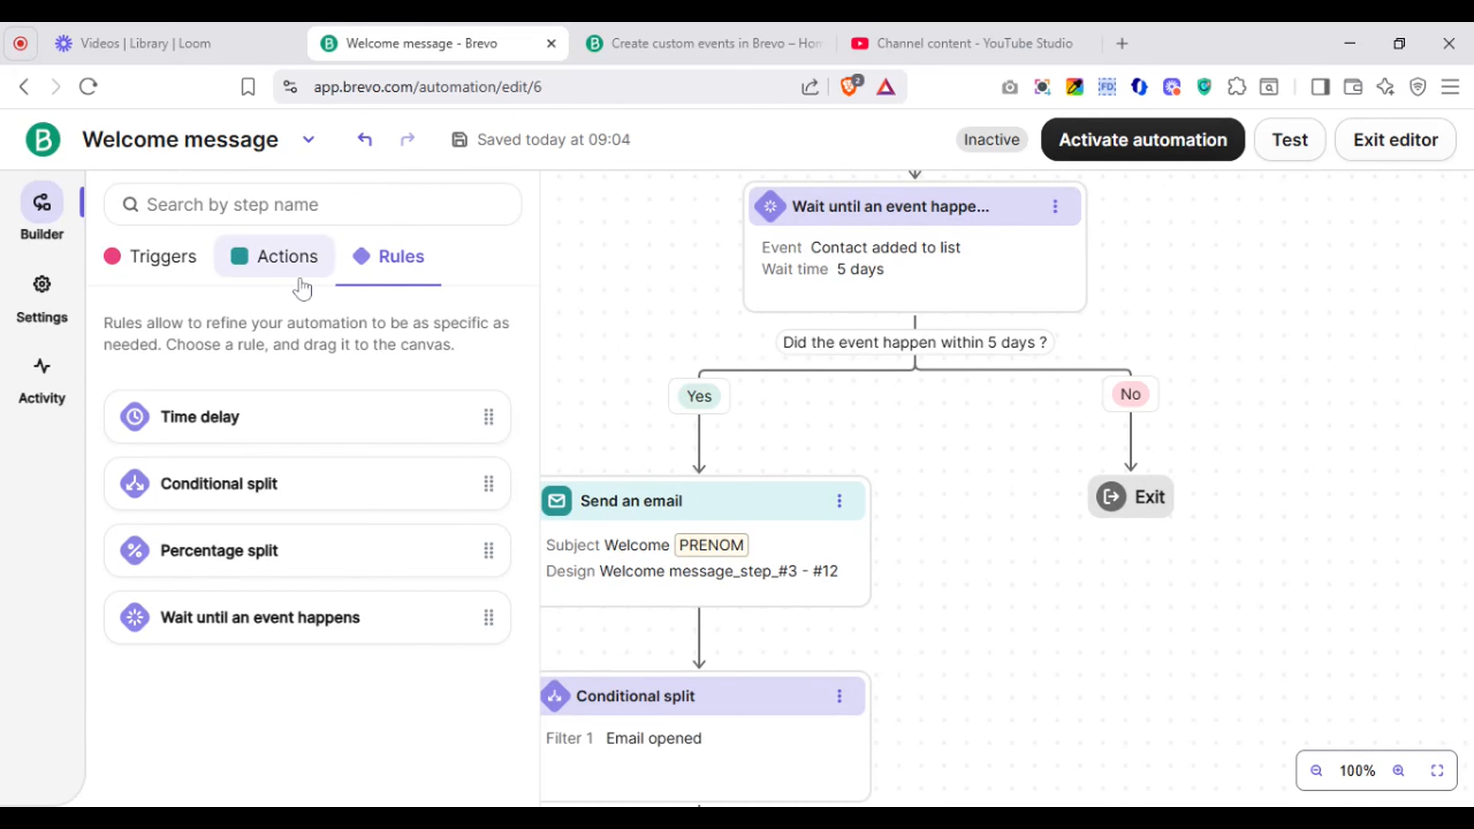
click(280, 262)
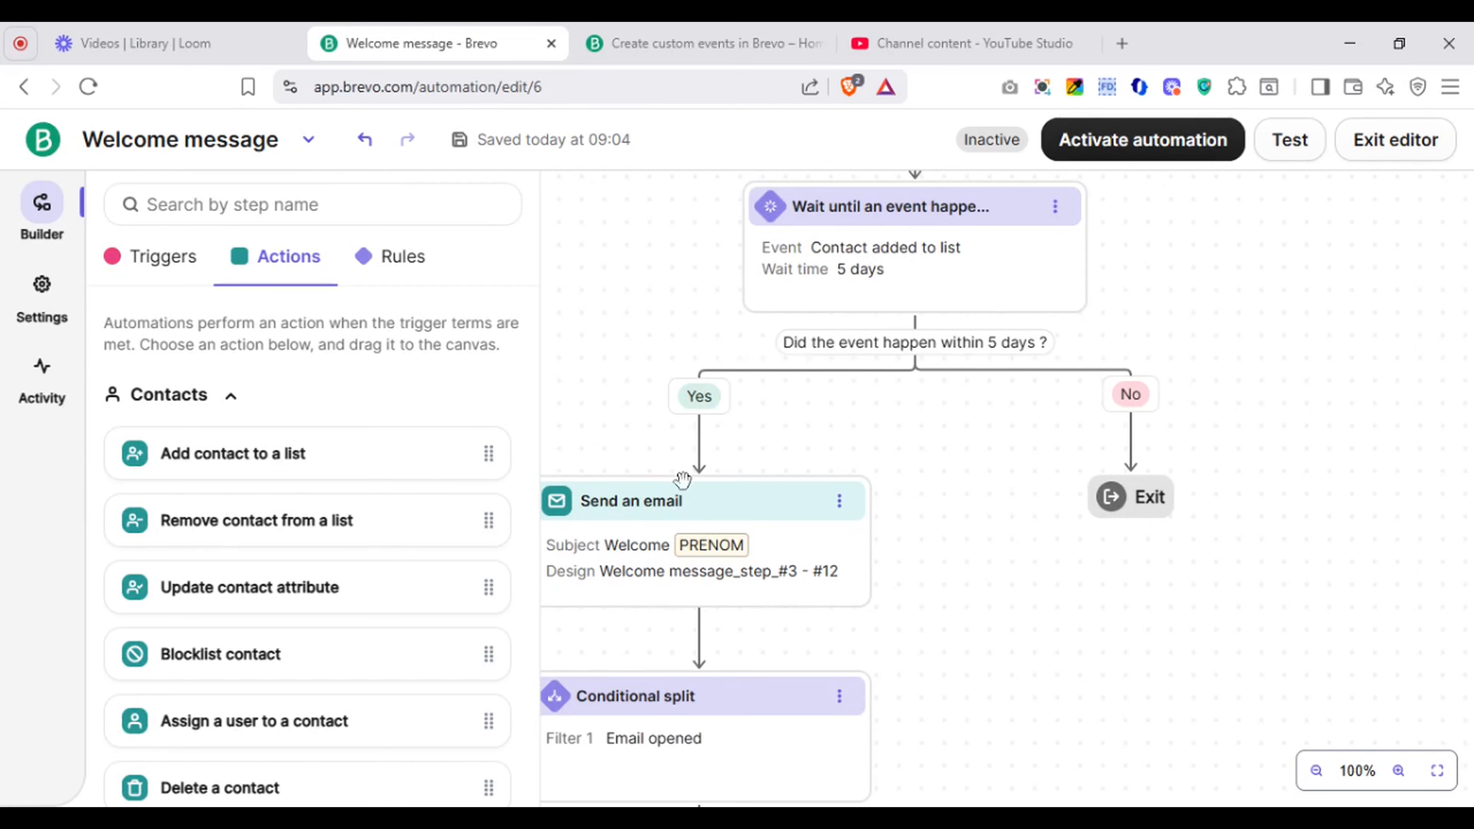
scroll(307, 522, down, 10)
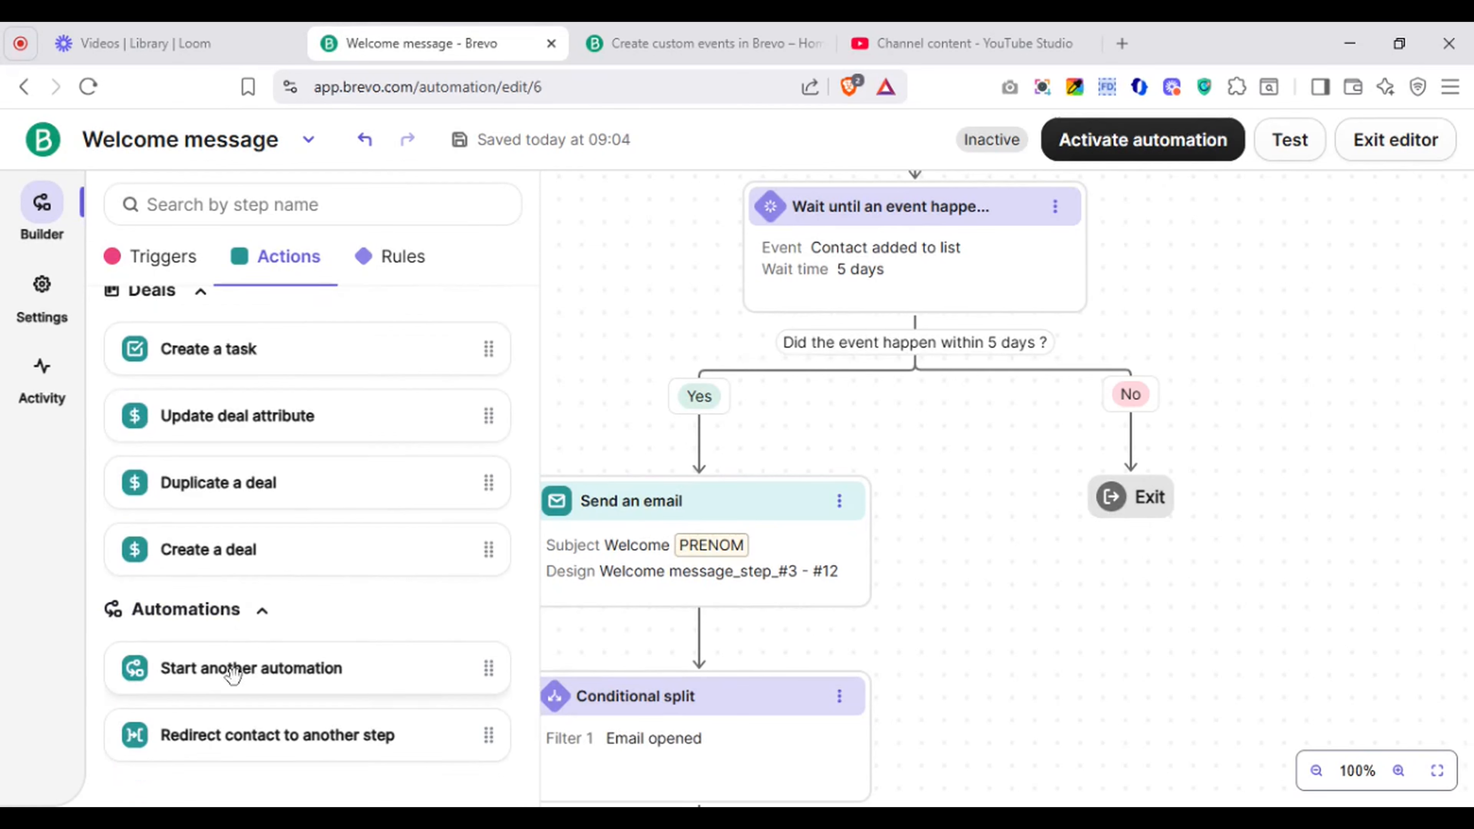
drag(232, 674, 1079, 458)
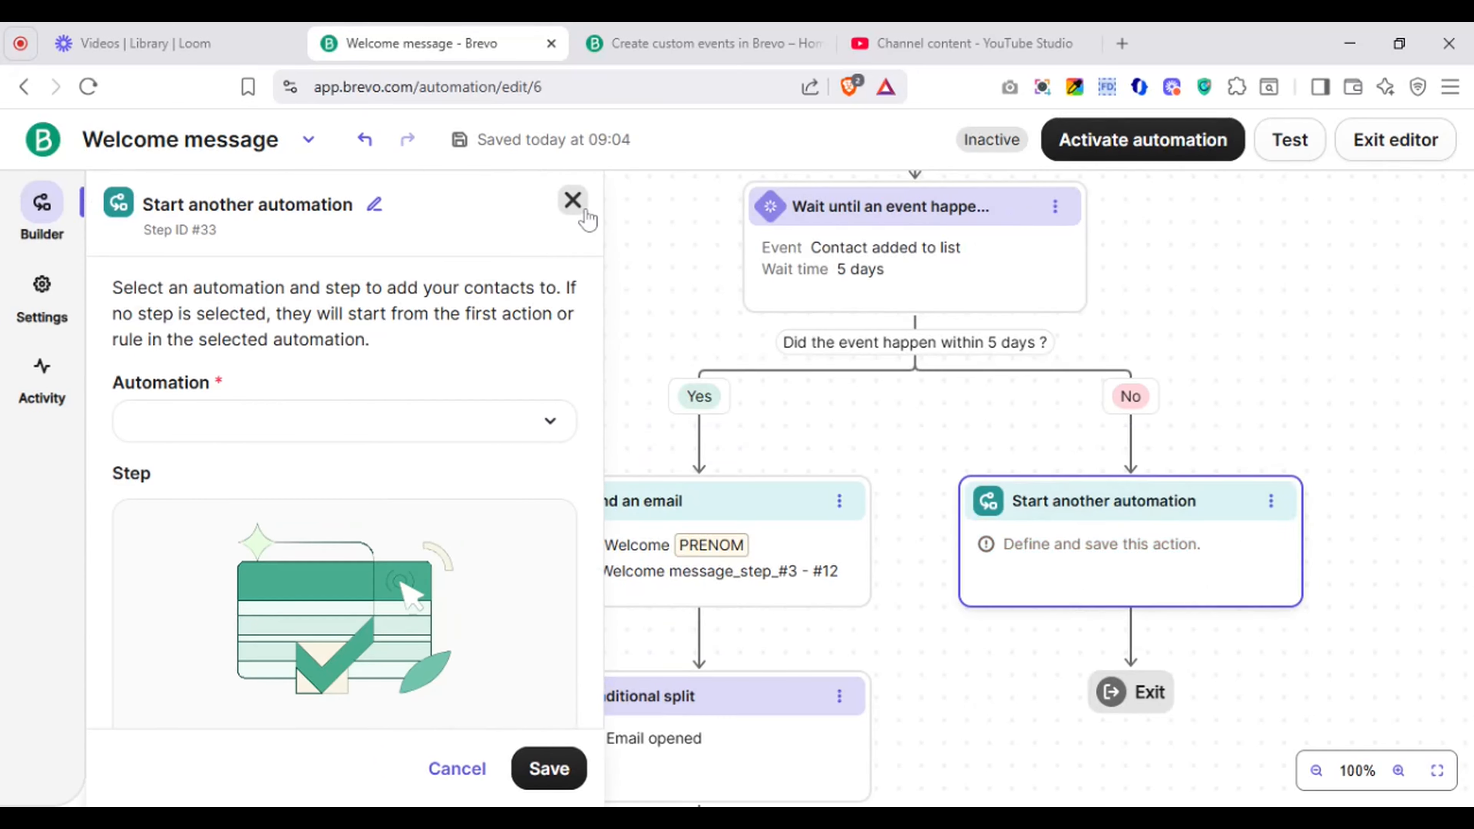
click(574, 201)
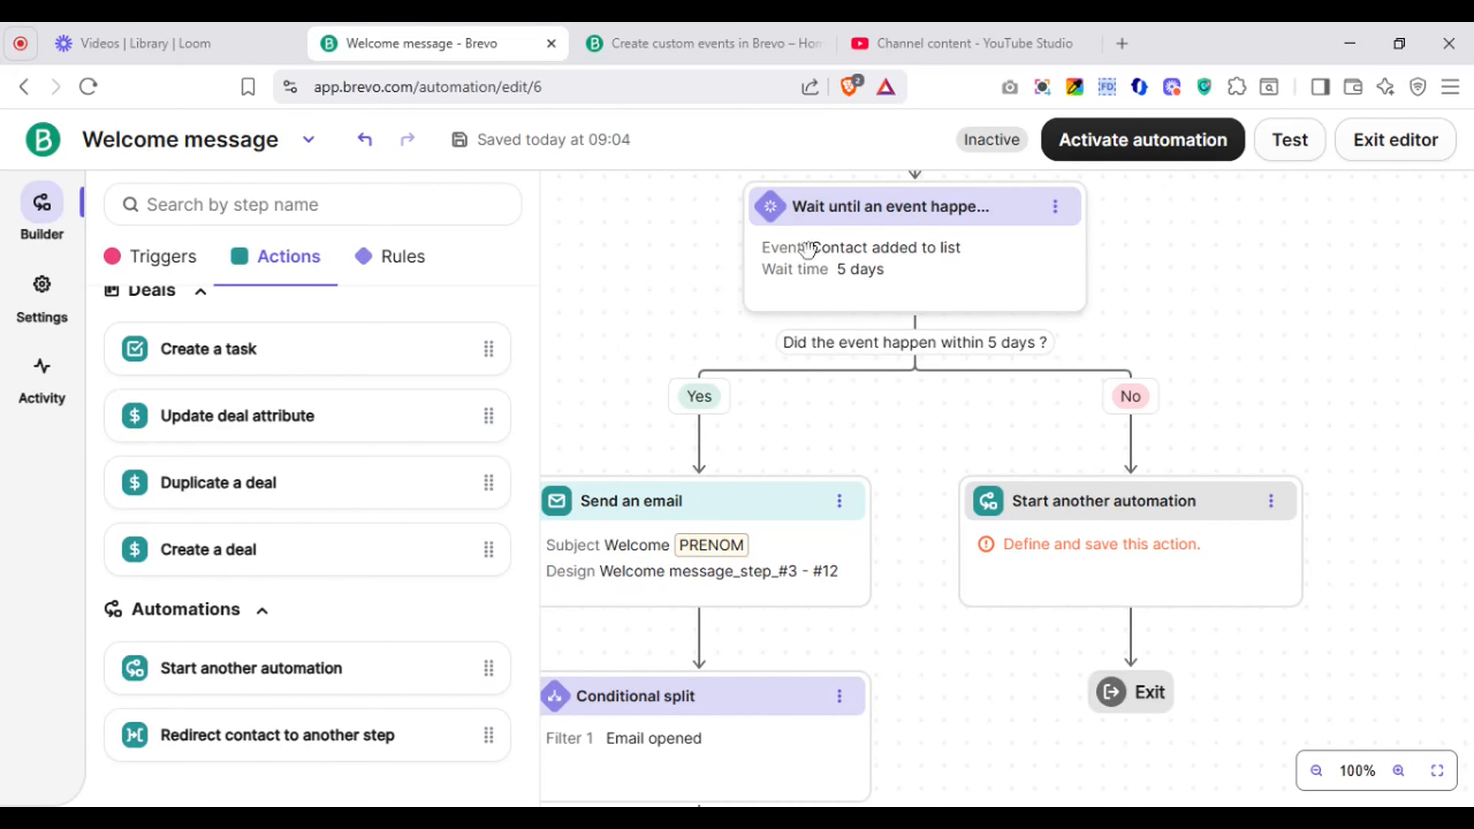
click(406, 277)
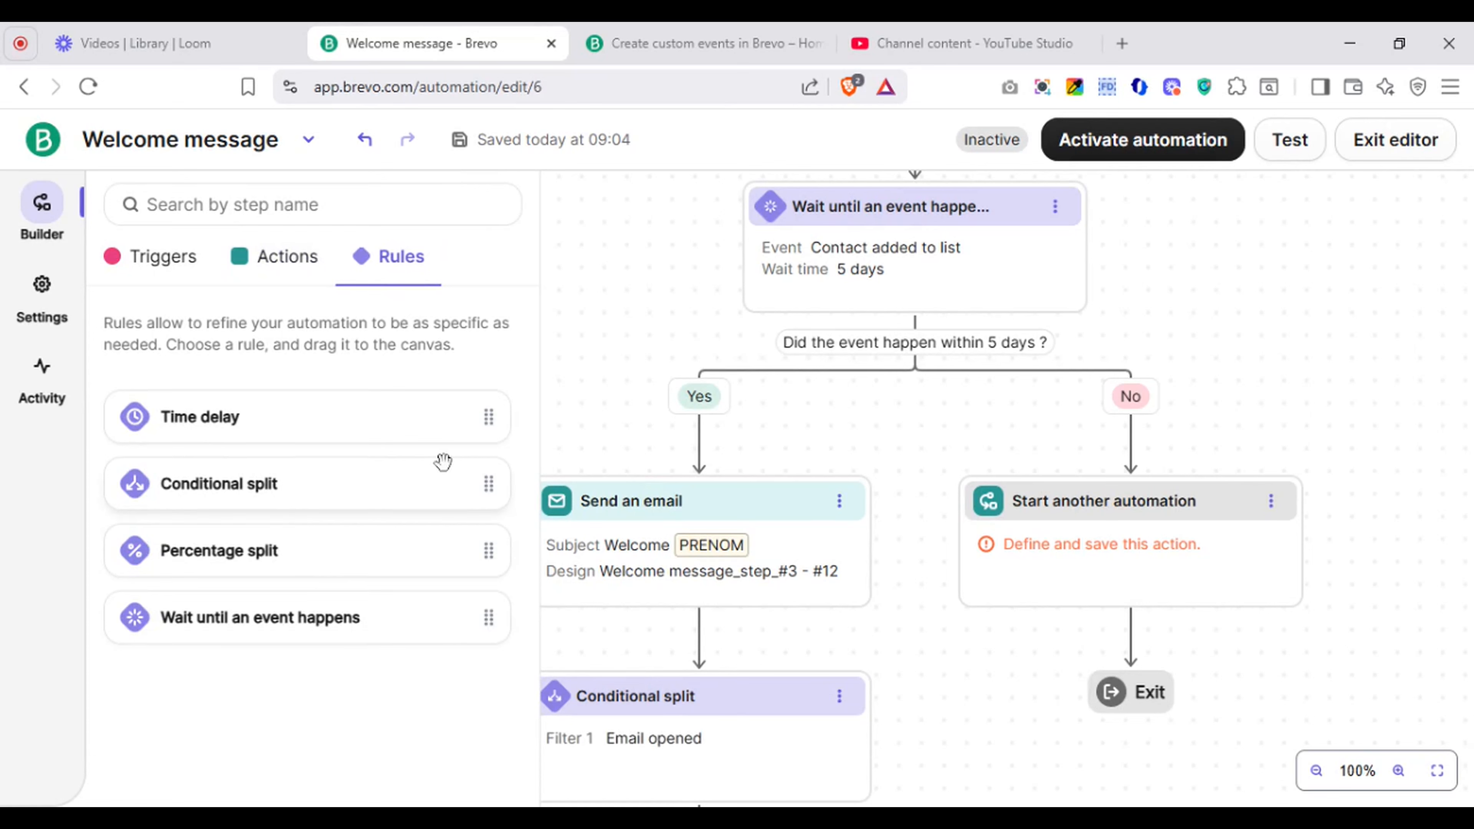
click(271, 267)
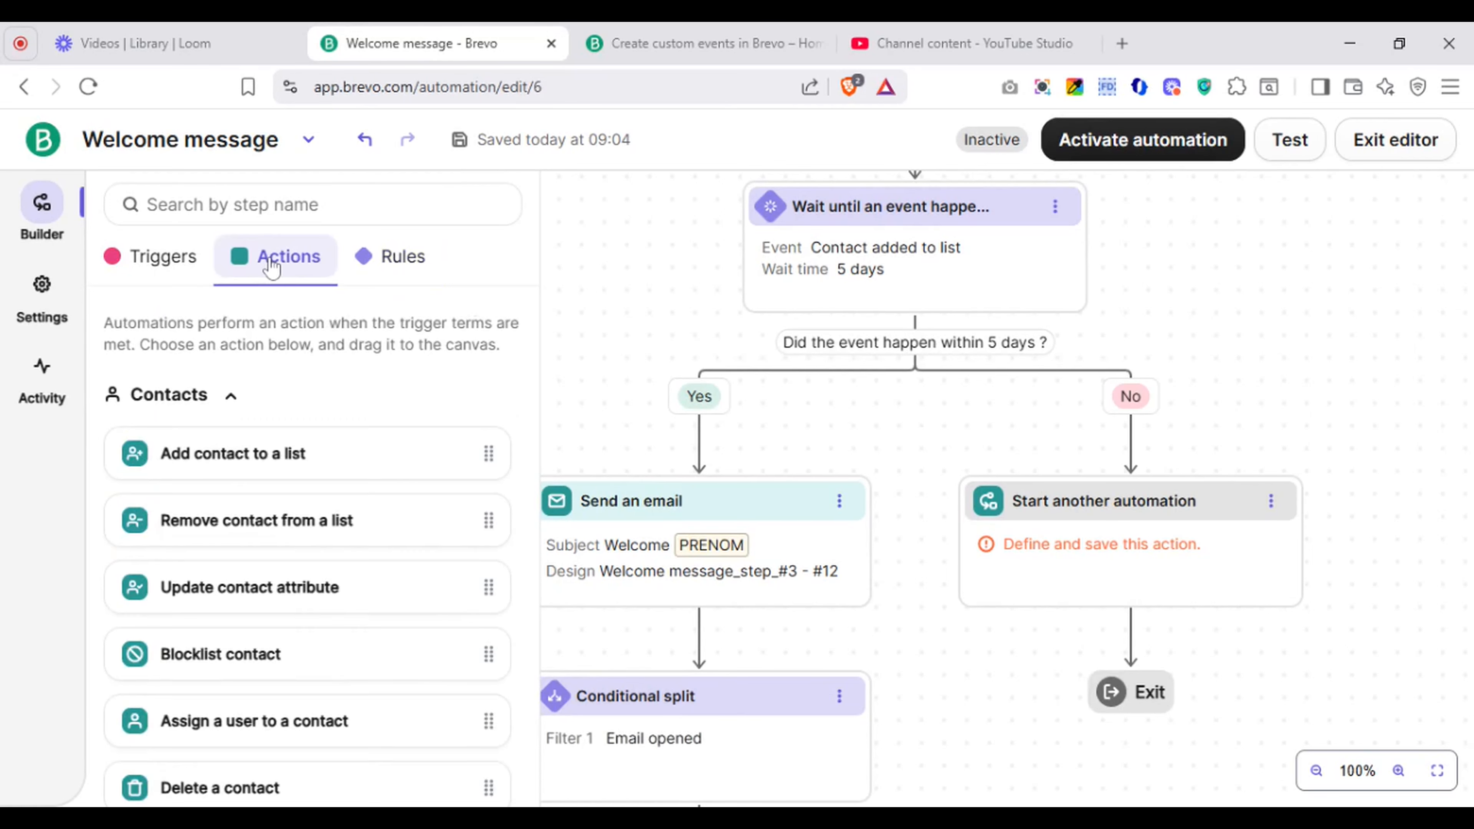
click(187, 282)
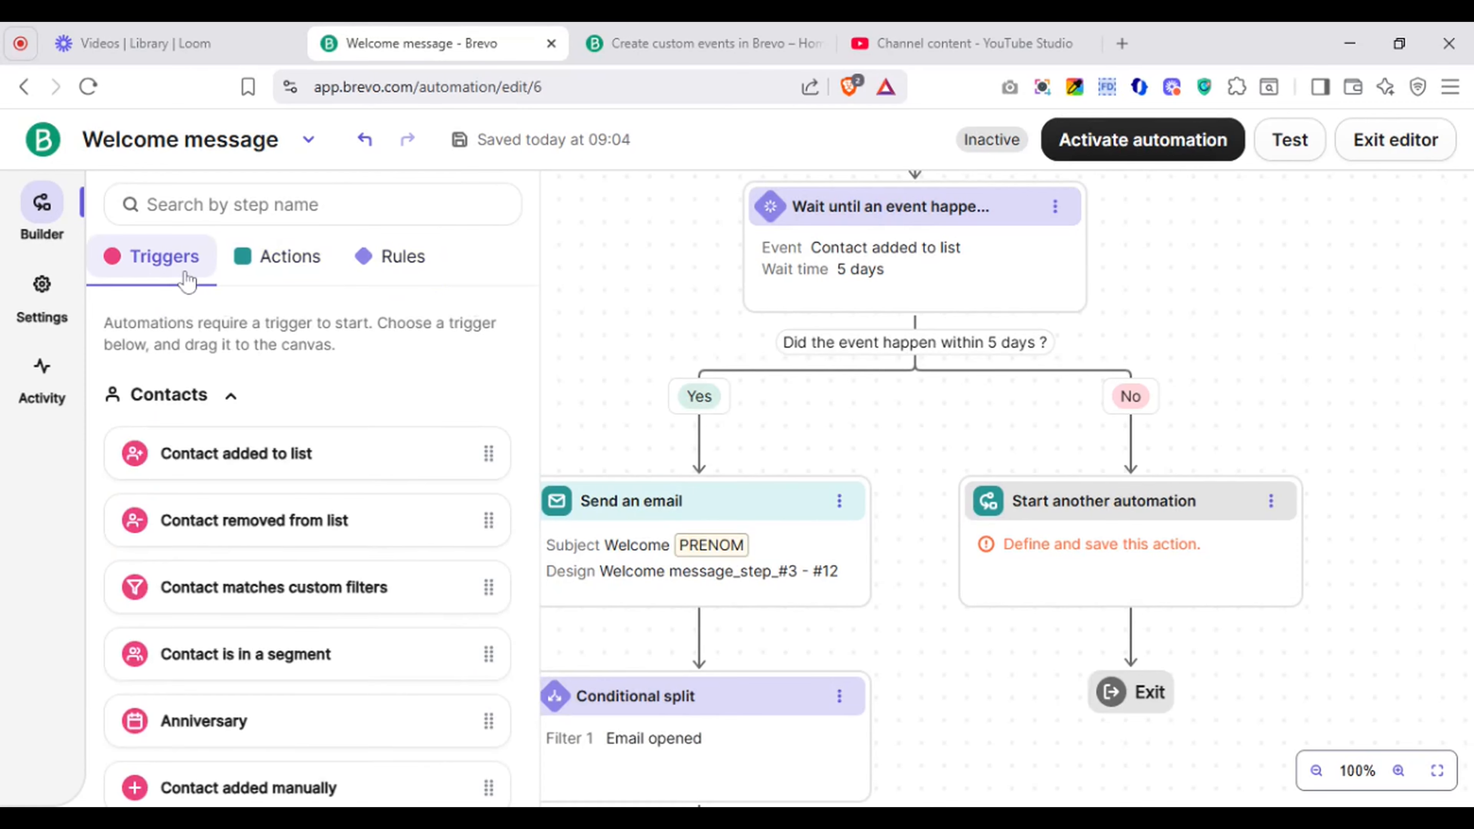
Step: Examine the automation's contact re-entry, exit and restart condition settings
click(50, 322)
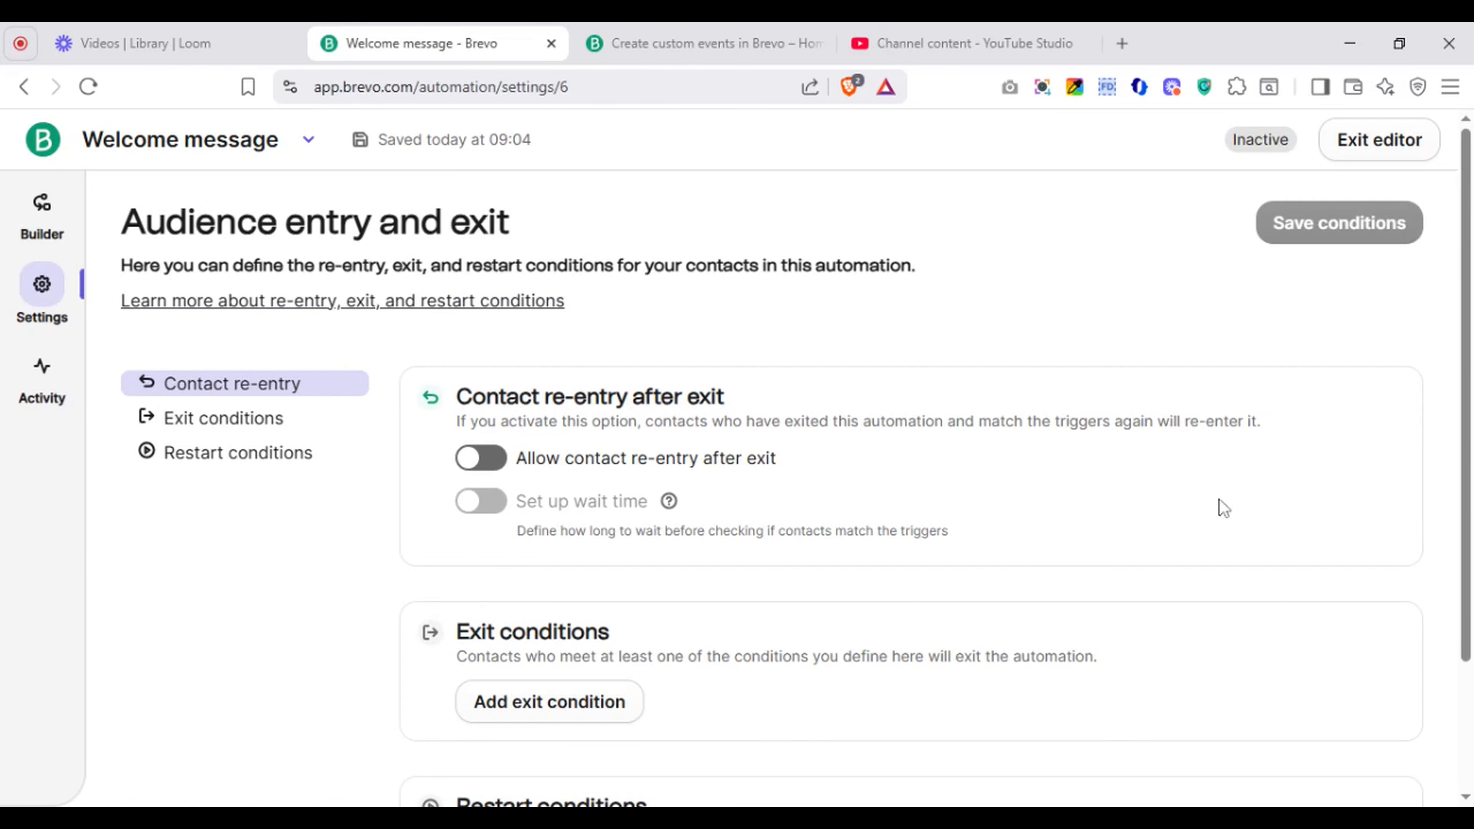
scroll(911, 568, down, 3)
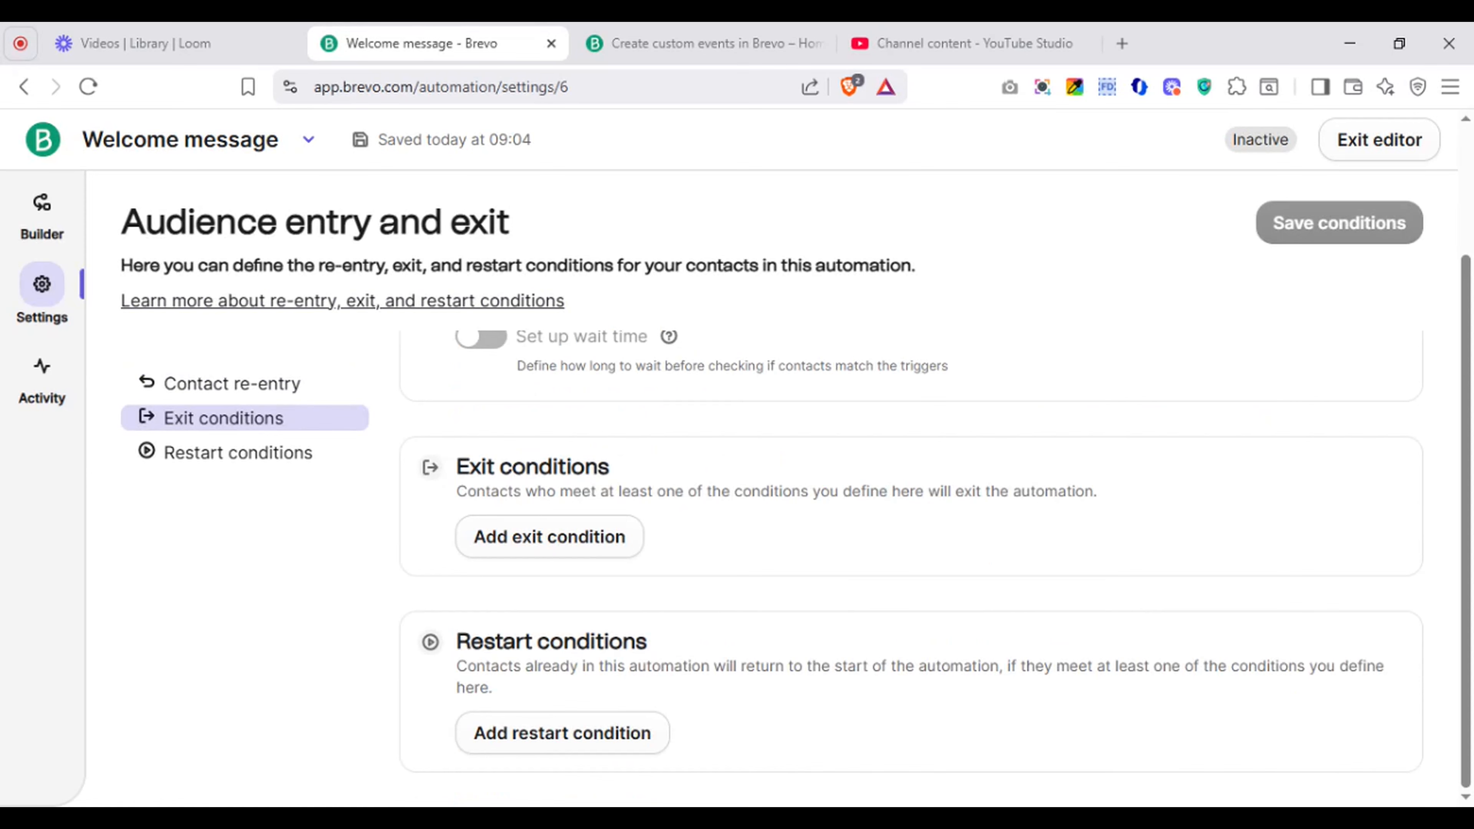
Step: Allow contact re-entry after exit for the automation, leaving its wait time option off
scroll(1469, 210, up, 3)
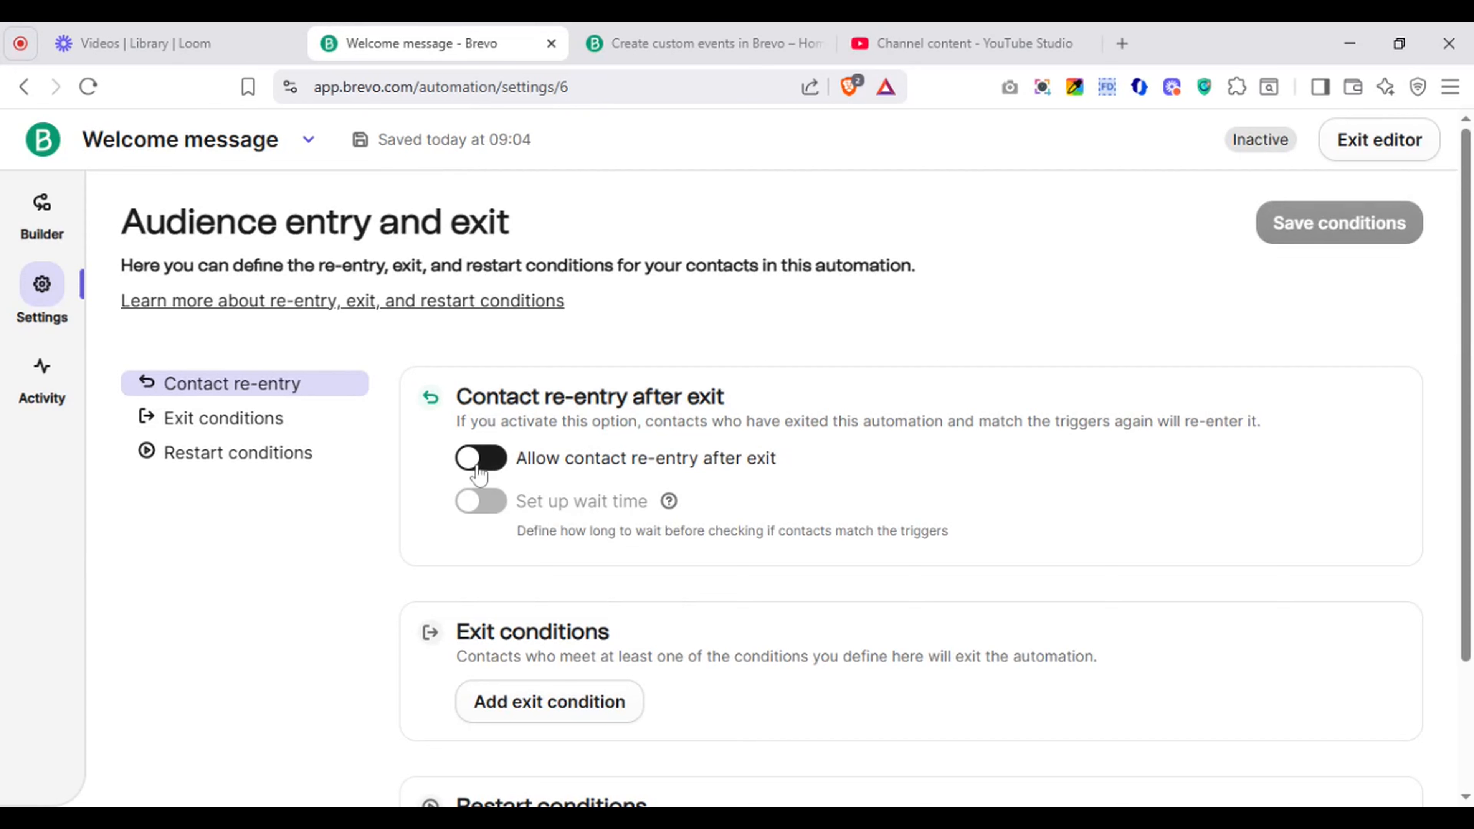
click(508, 459)
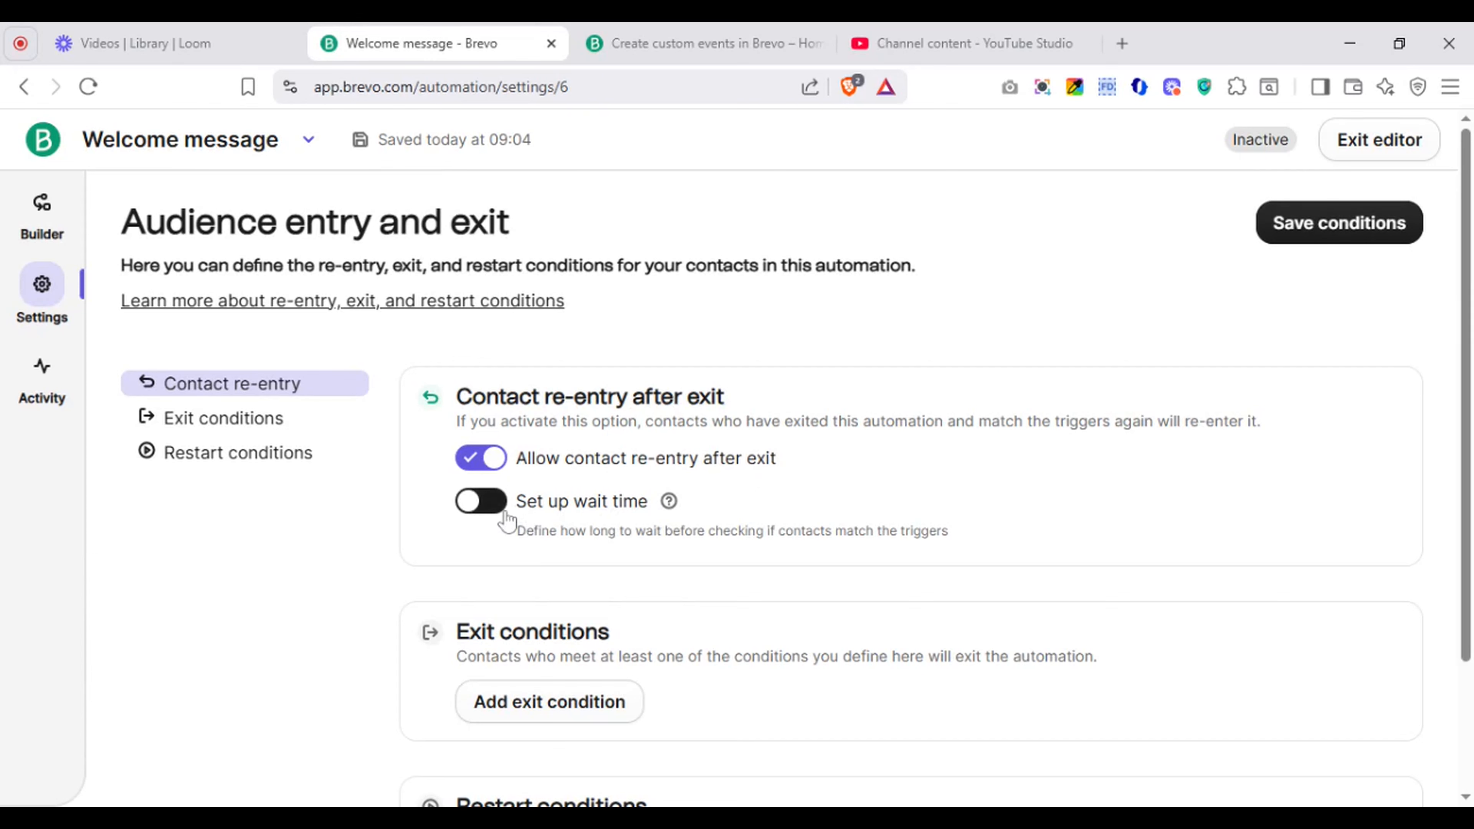
click(490, 505)
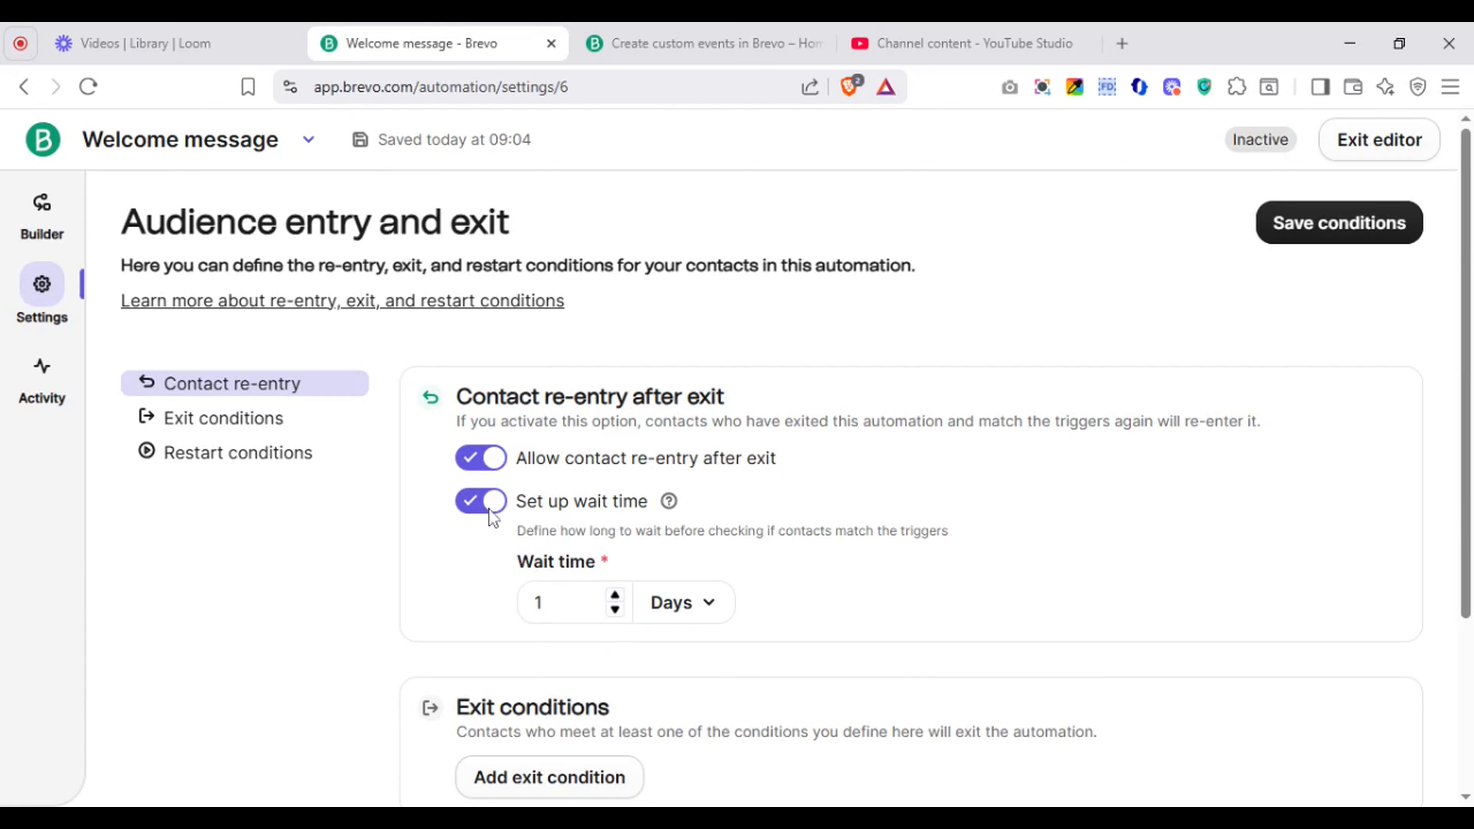
click(470, 501)
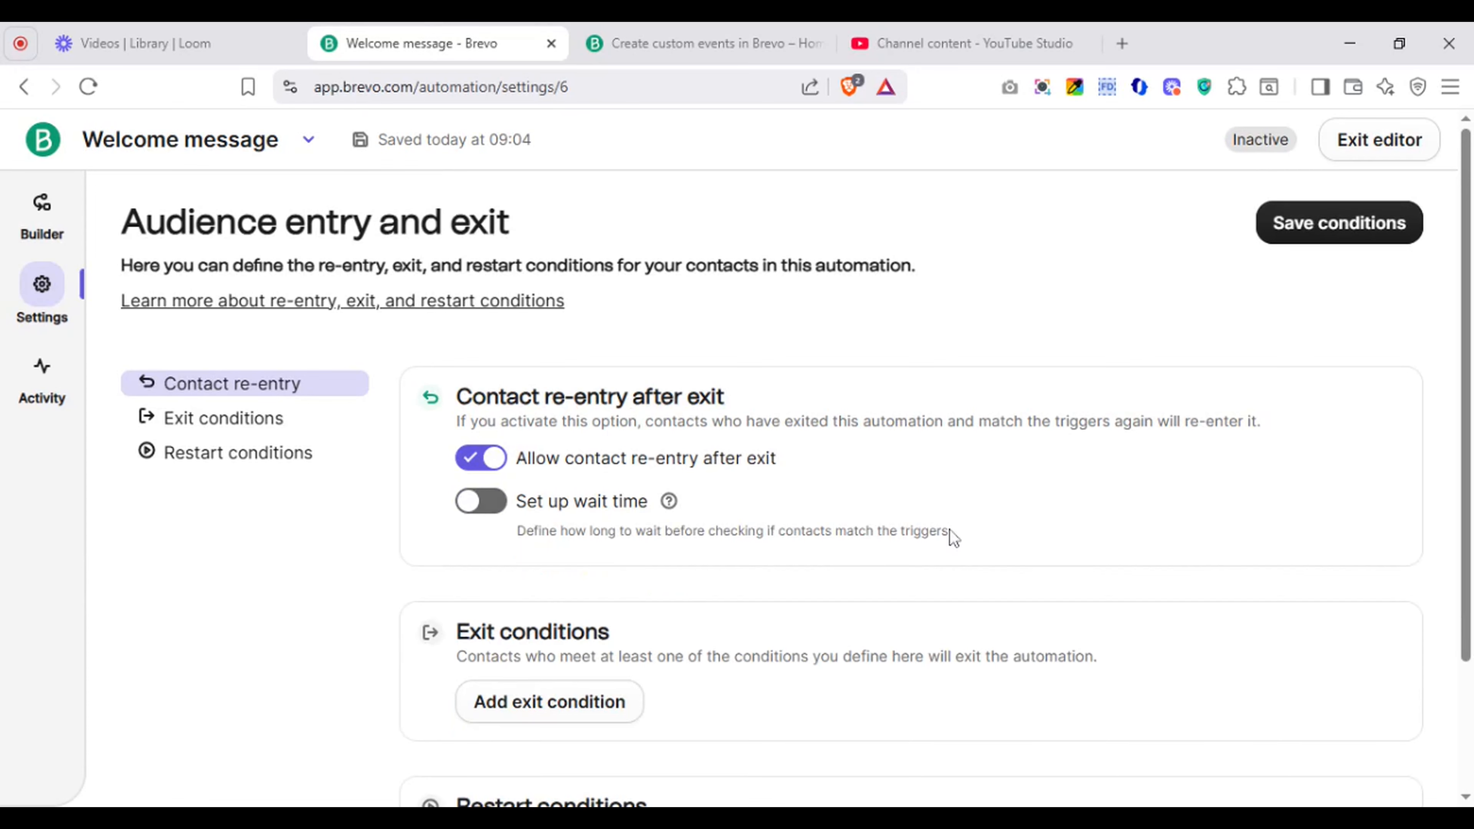
scroll(950, 530, down, 3)
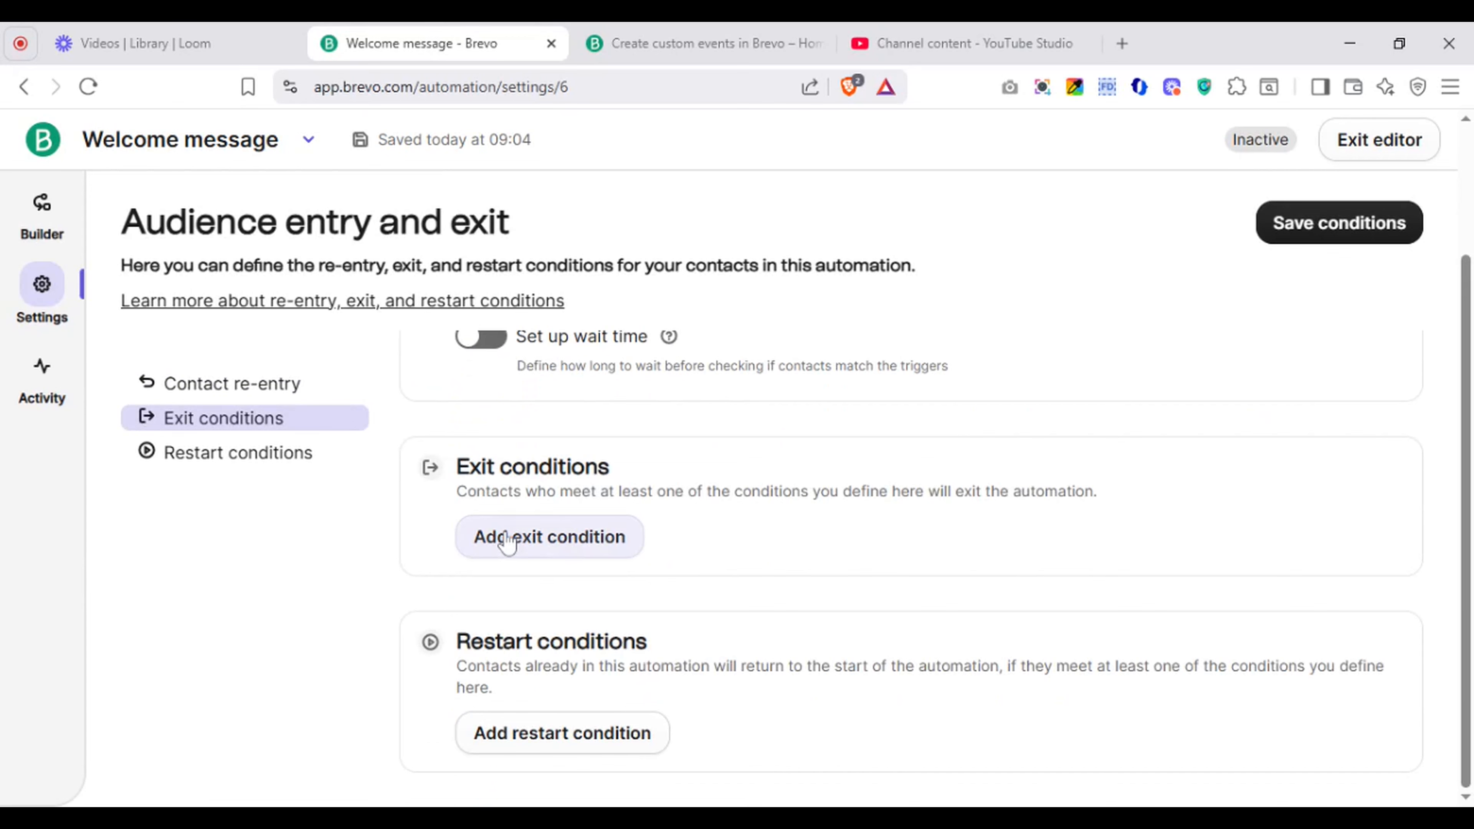
click(544, 555)
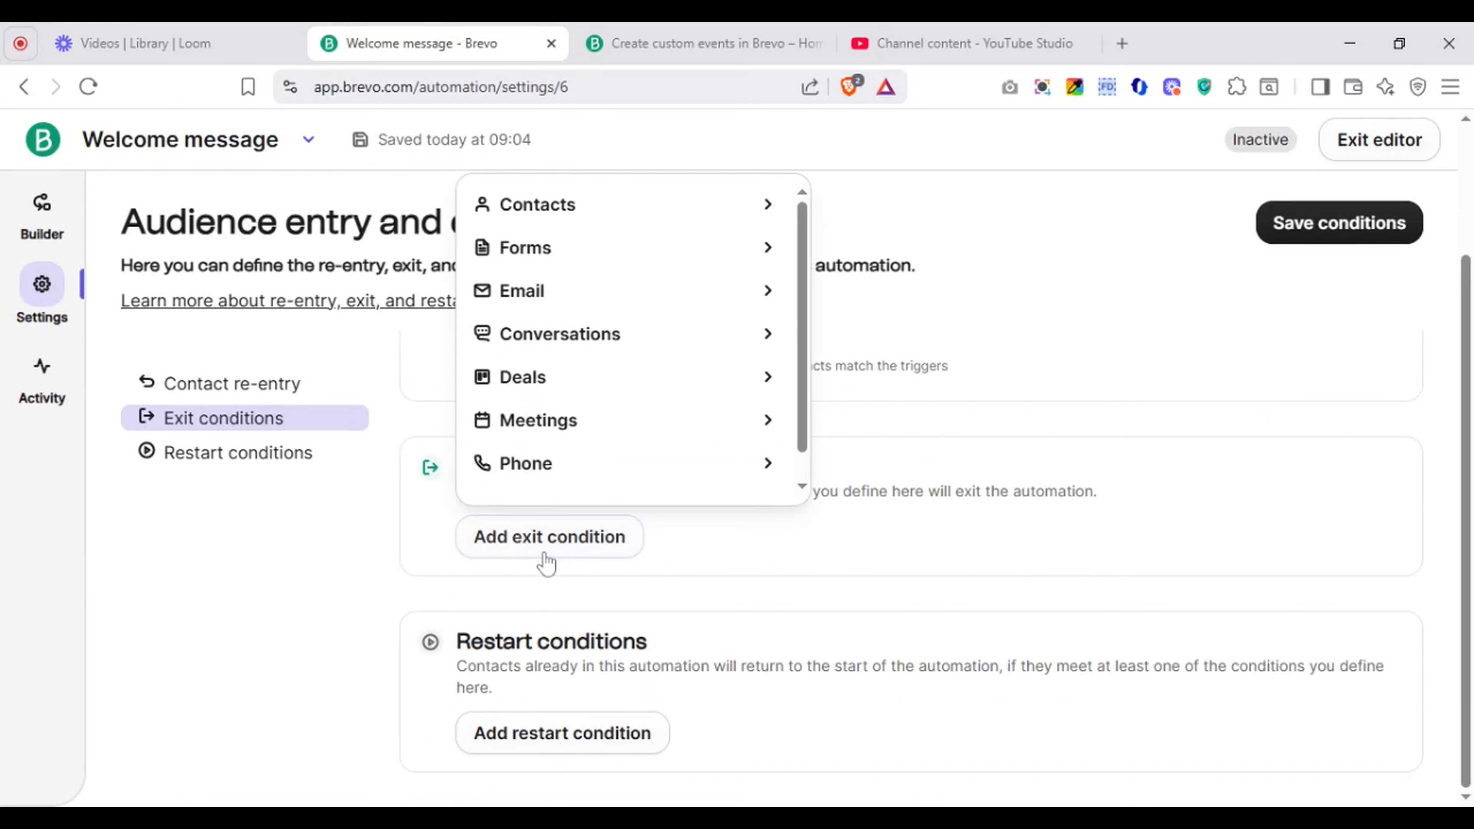
click(762, 221)
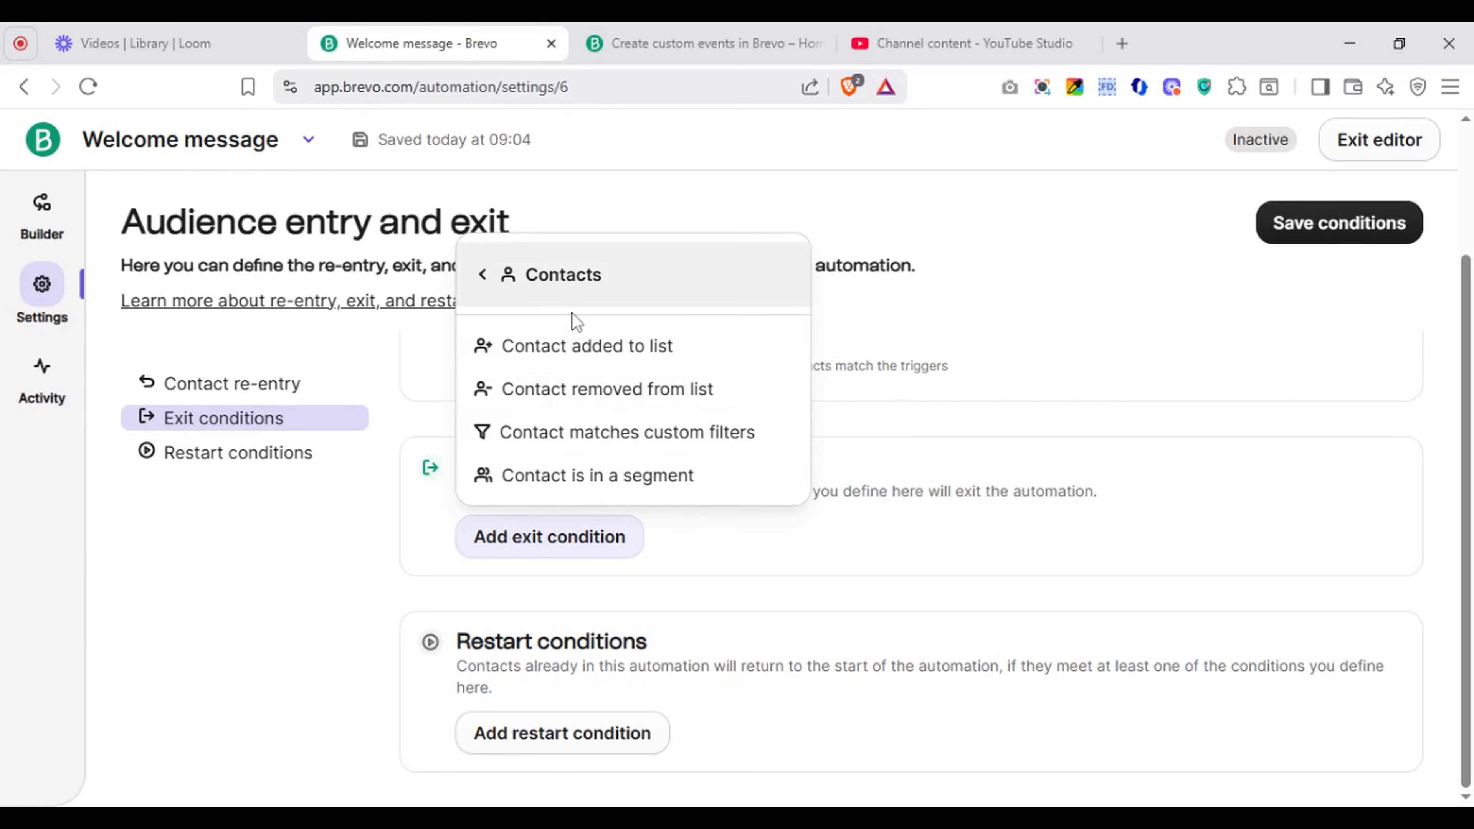
click(500, 293)
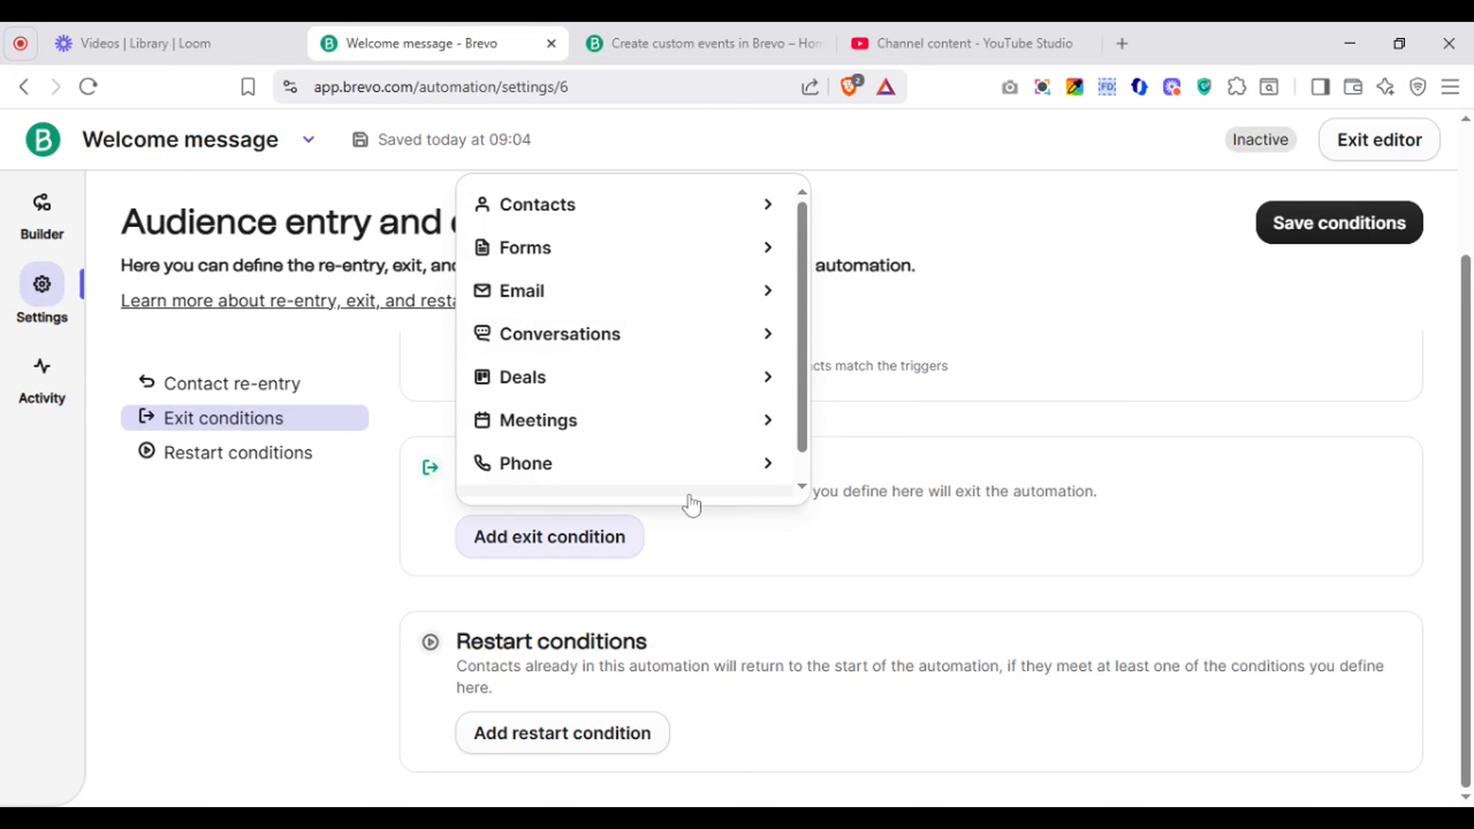
click(745, 553)
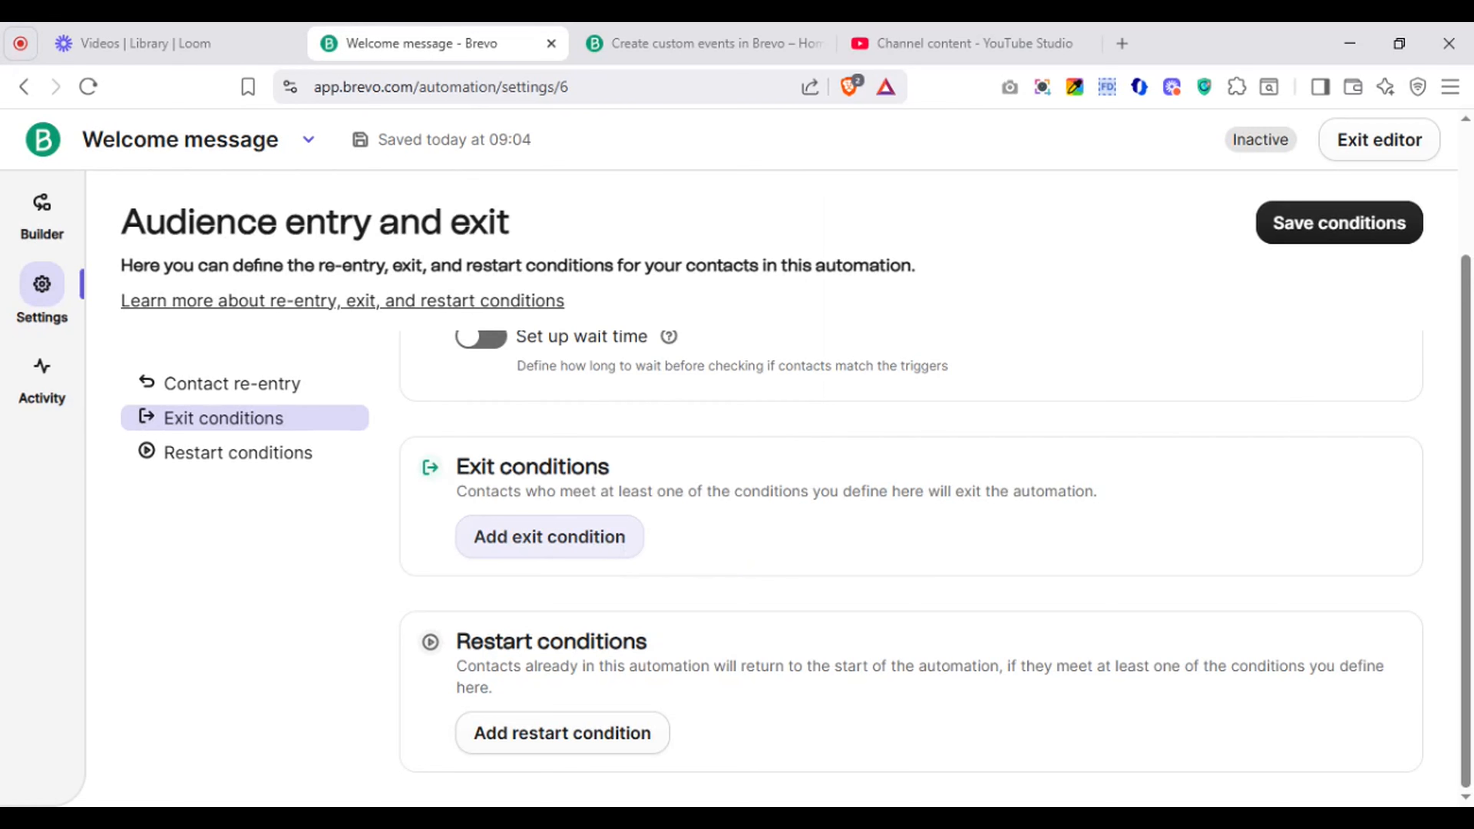
Step: Add an exit condition that uses the Deal created event from the Deals category
click(618, 552)
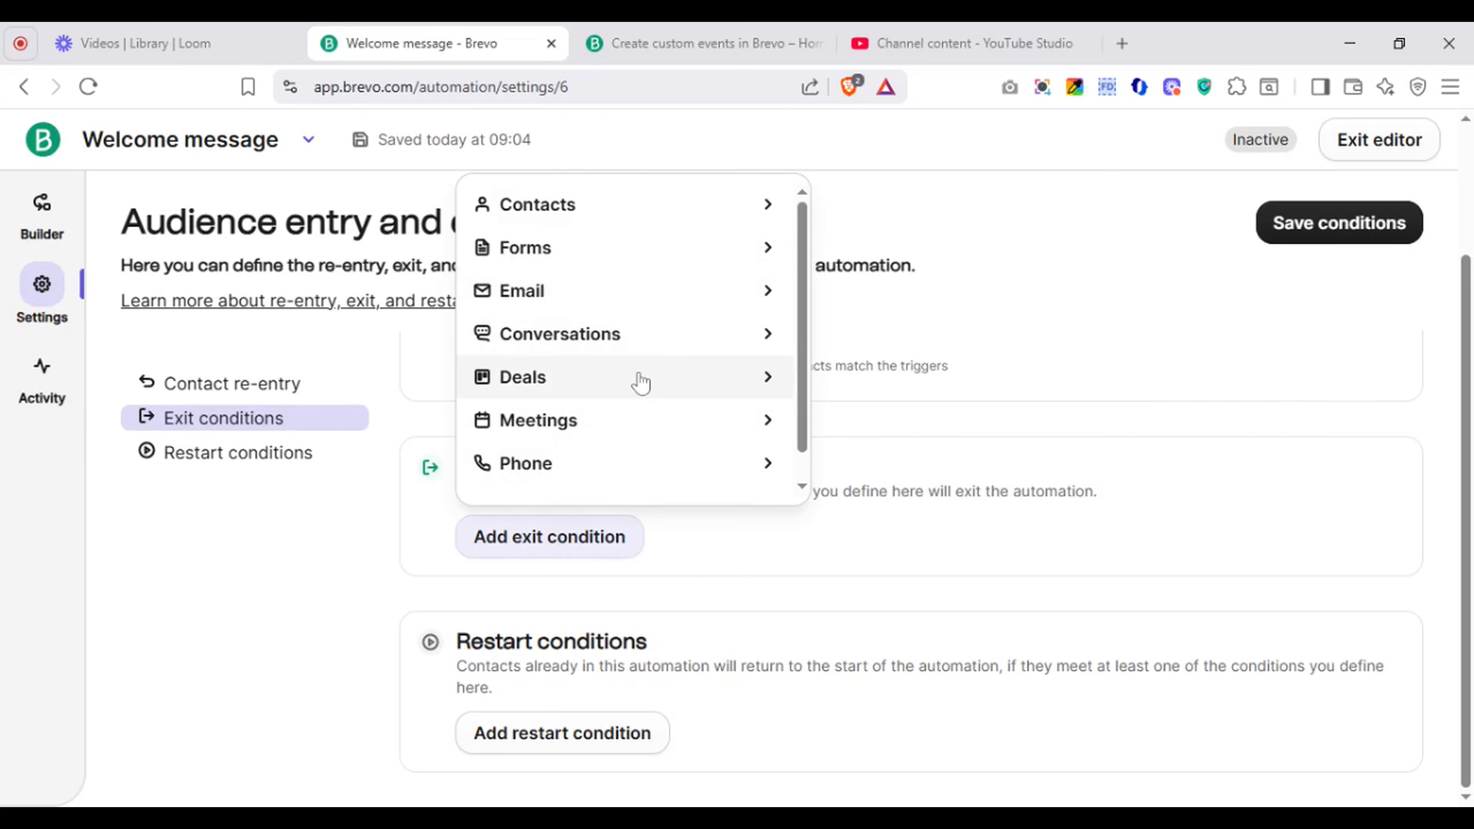
click(641, 383)
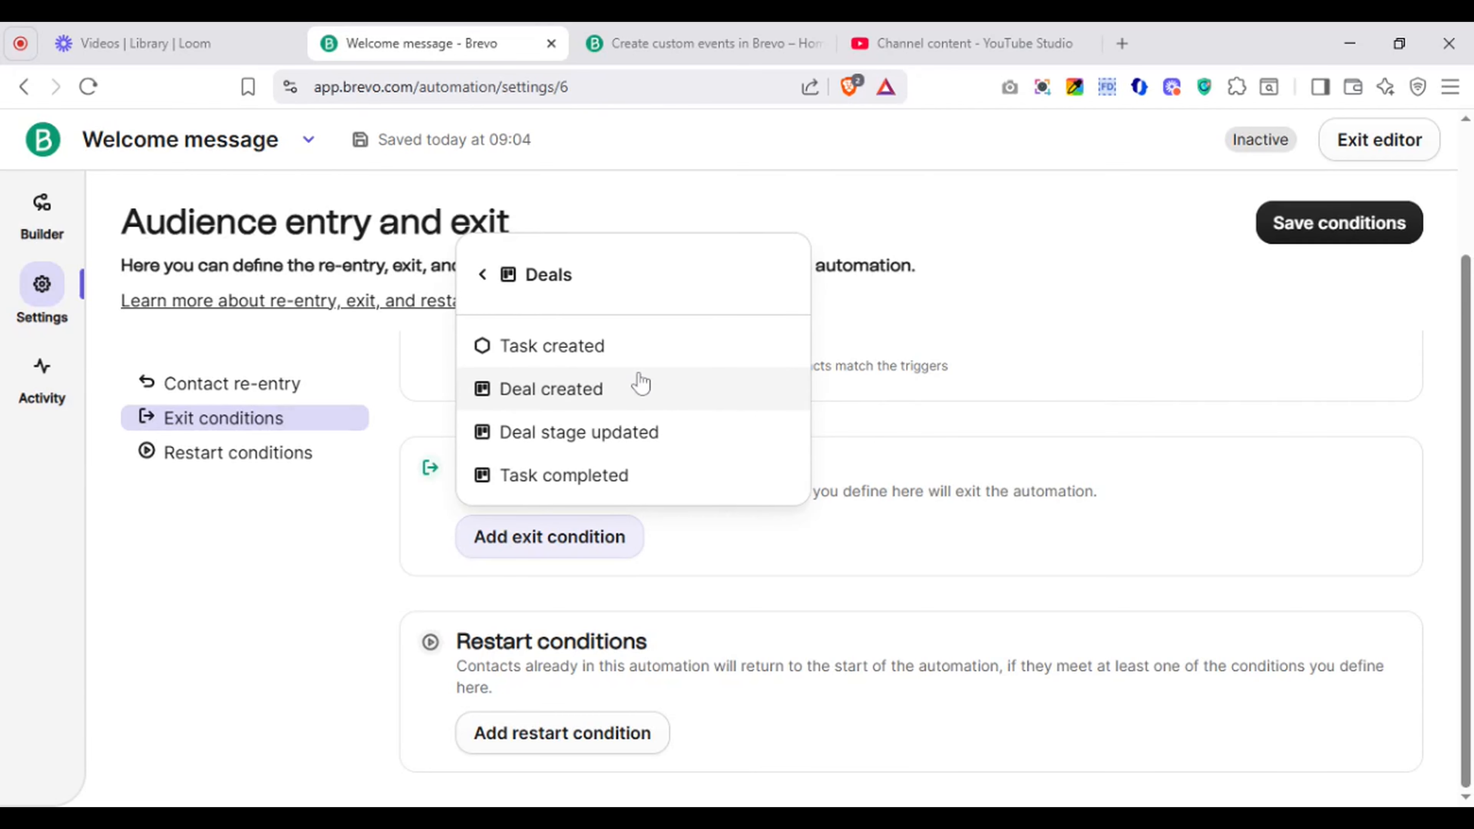
click(641, 387)
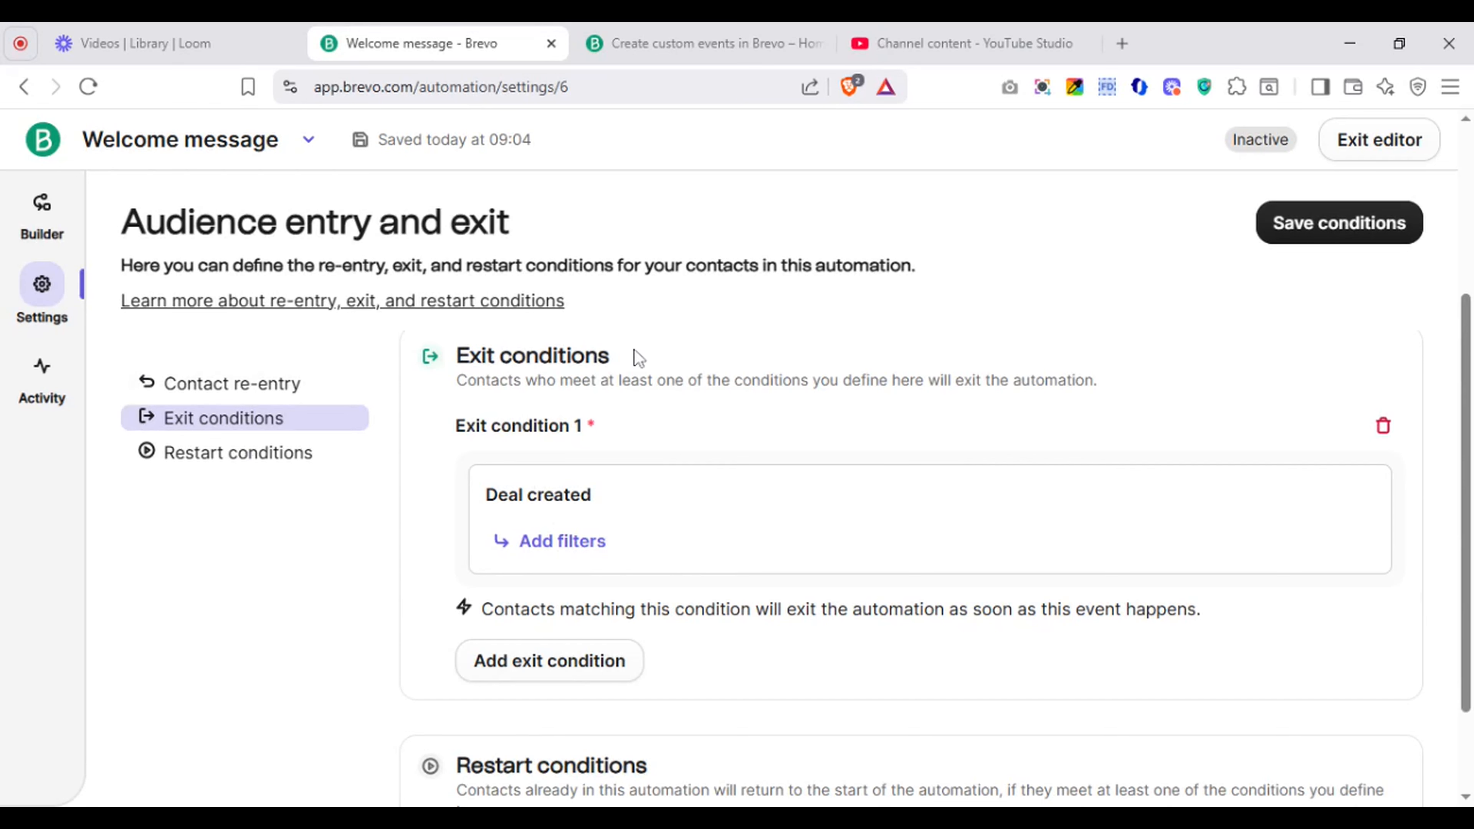
click(604, 685)
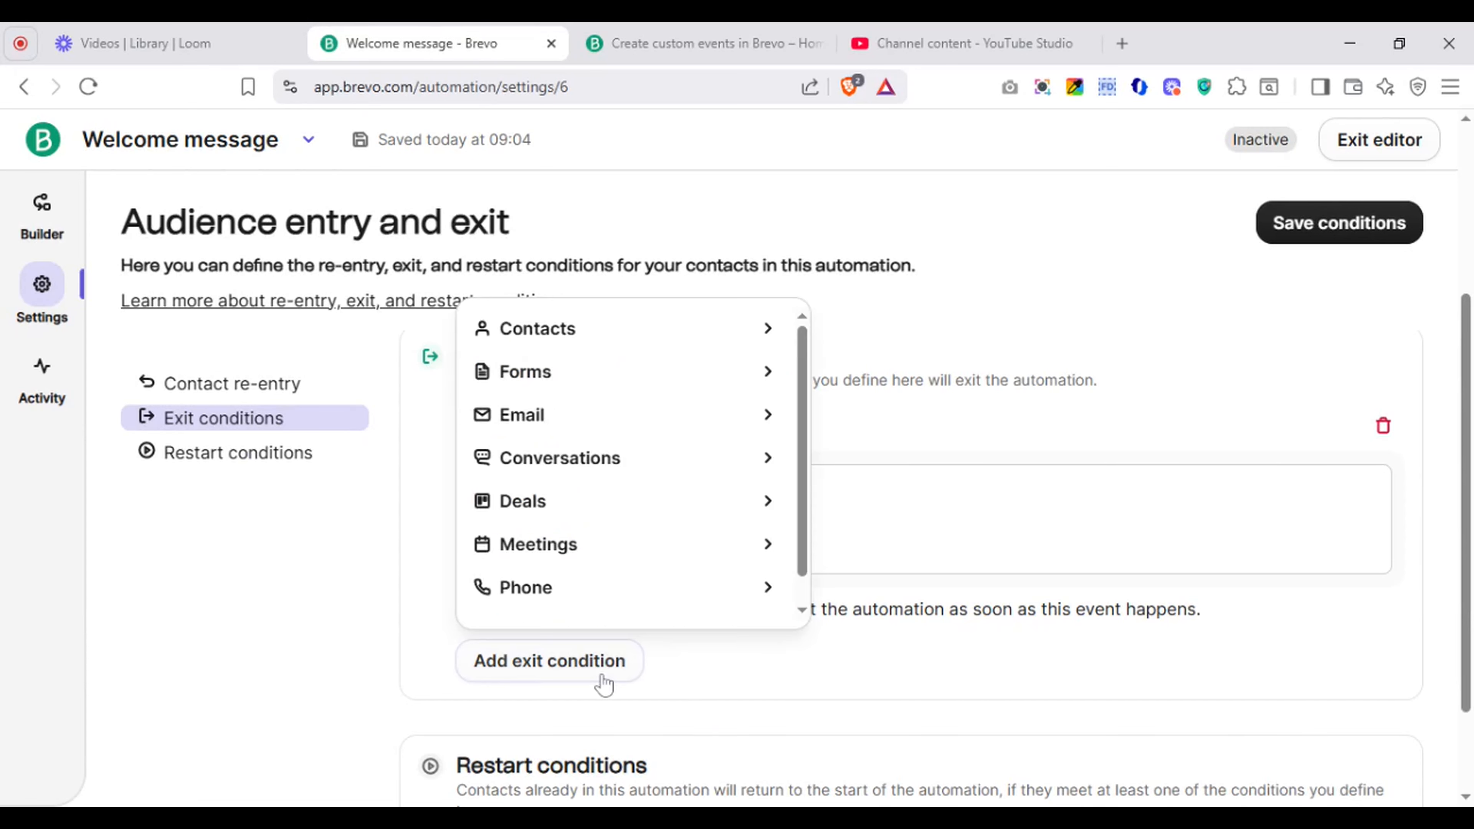
click(839, 653)
Step: Try out a Contact added to list restart condition and delete it without choosing a list
scroll(934, 550, down, 1)
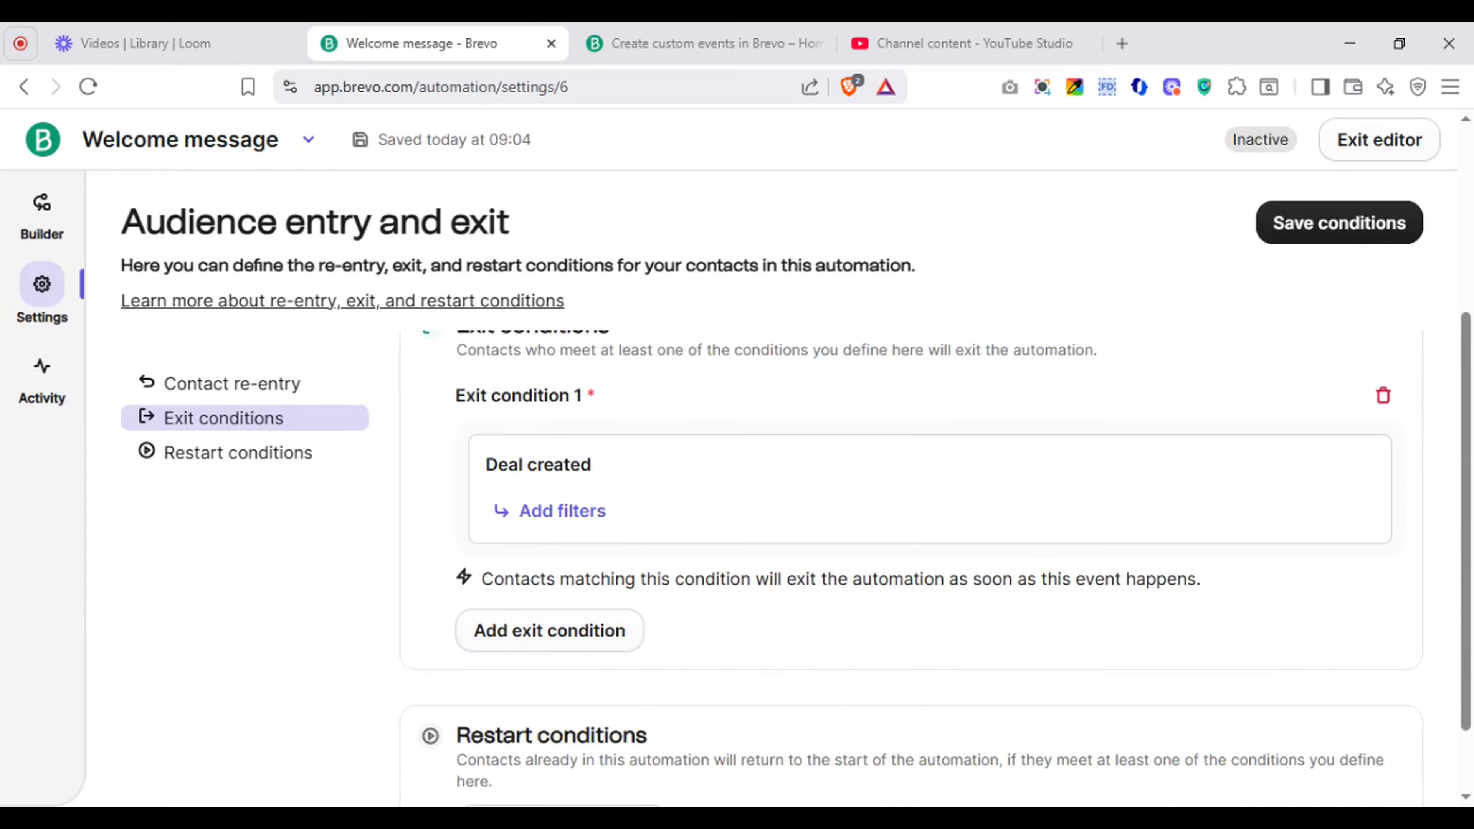
scroll(911, 552, down, 2)
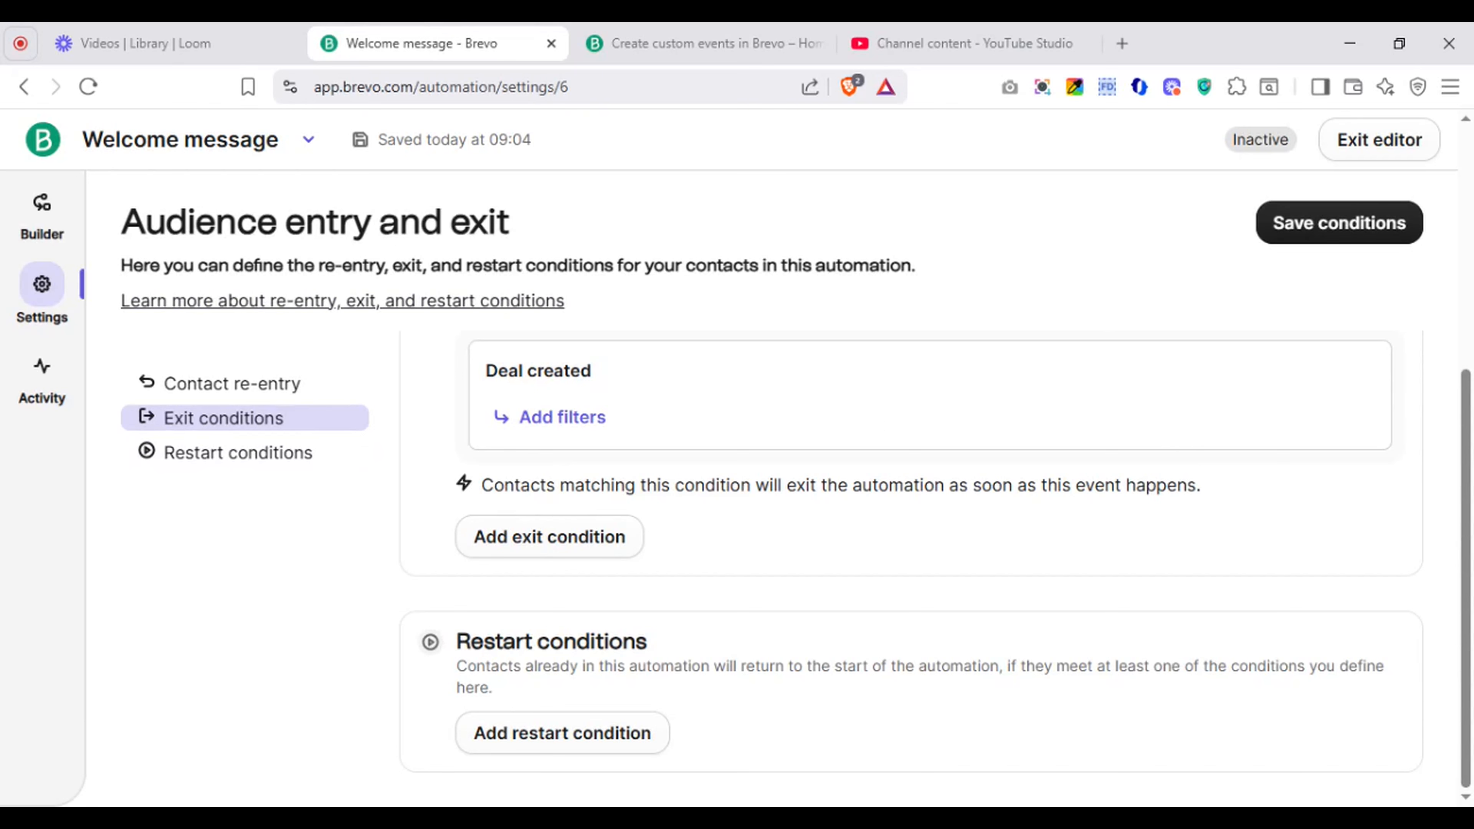
click(617, 743)
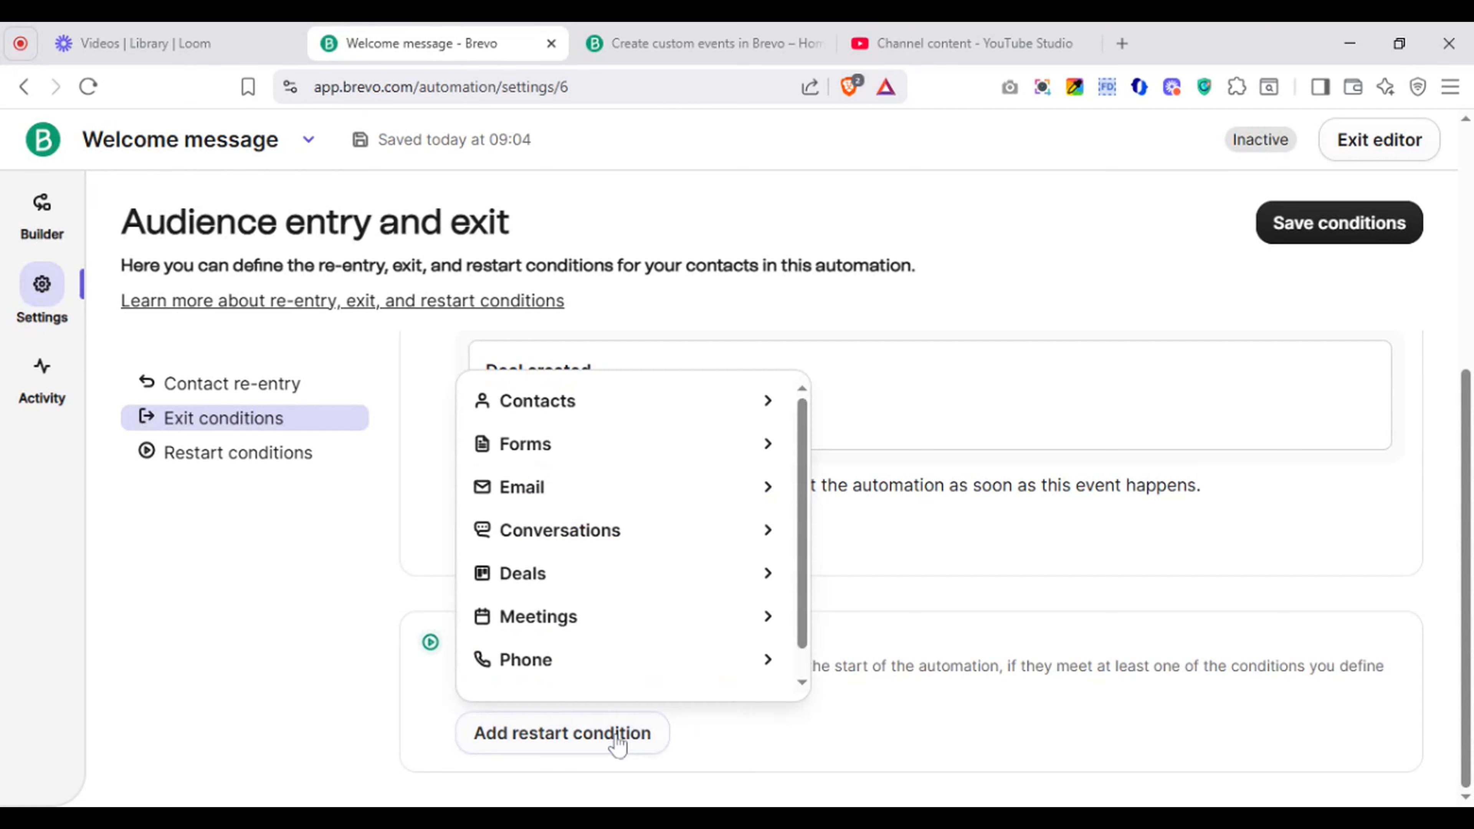
click(681, 407)
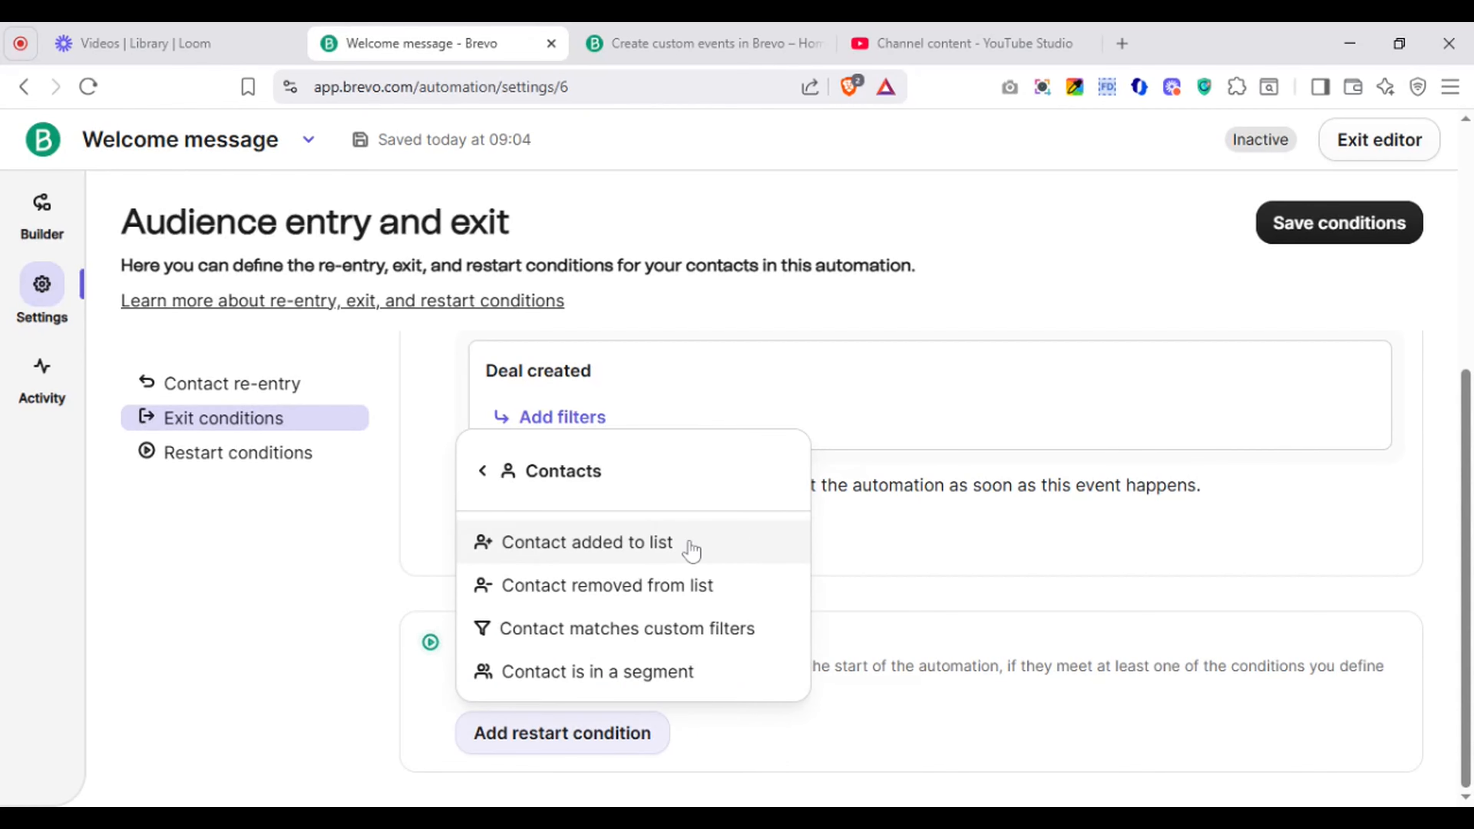
click(674, 546)
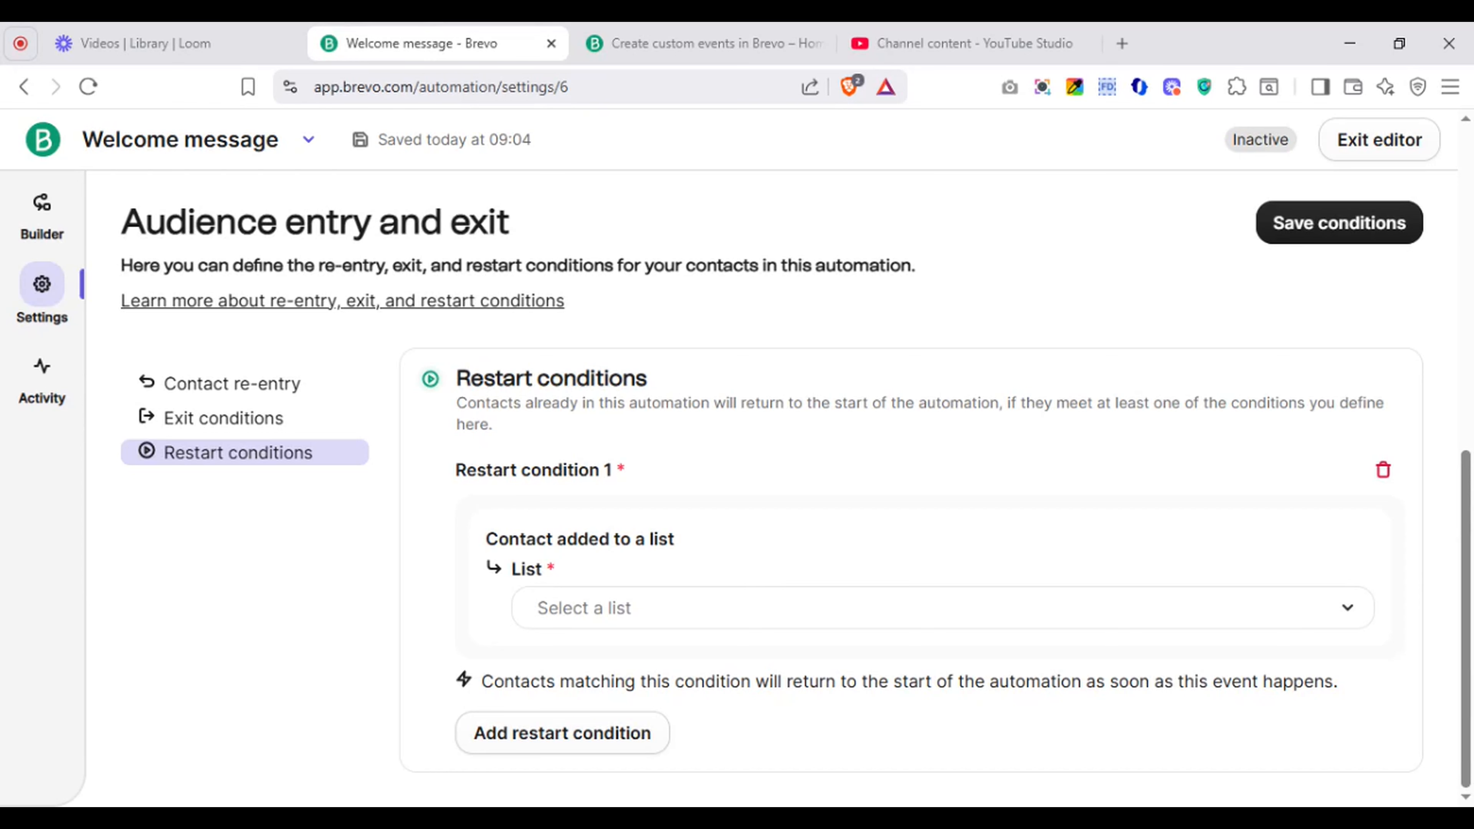
click(697, 604)
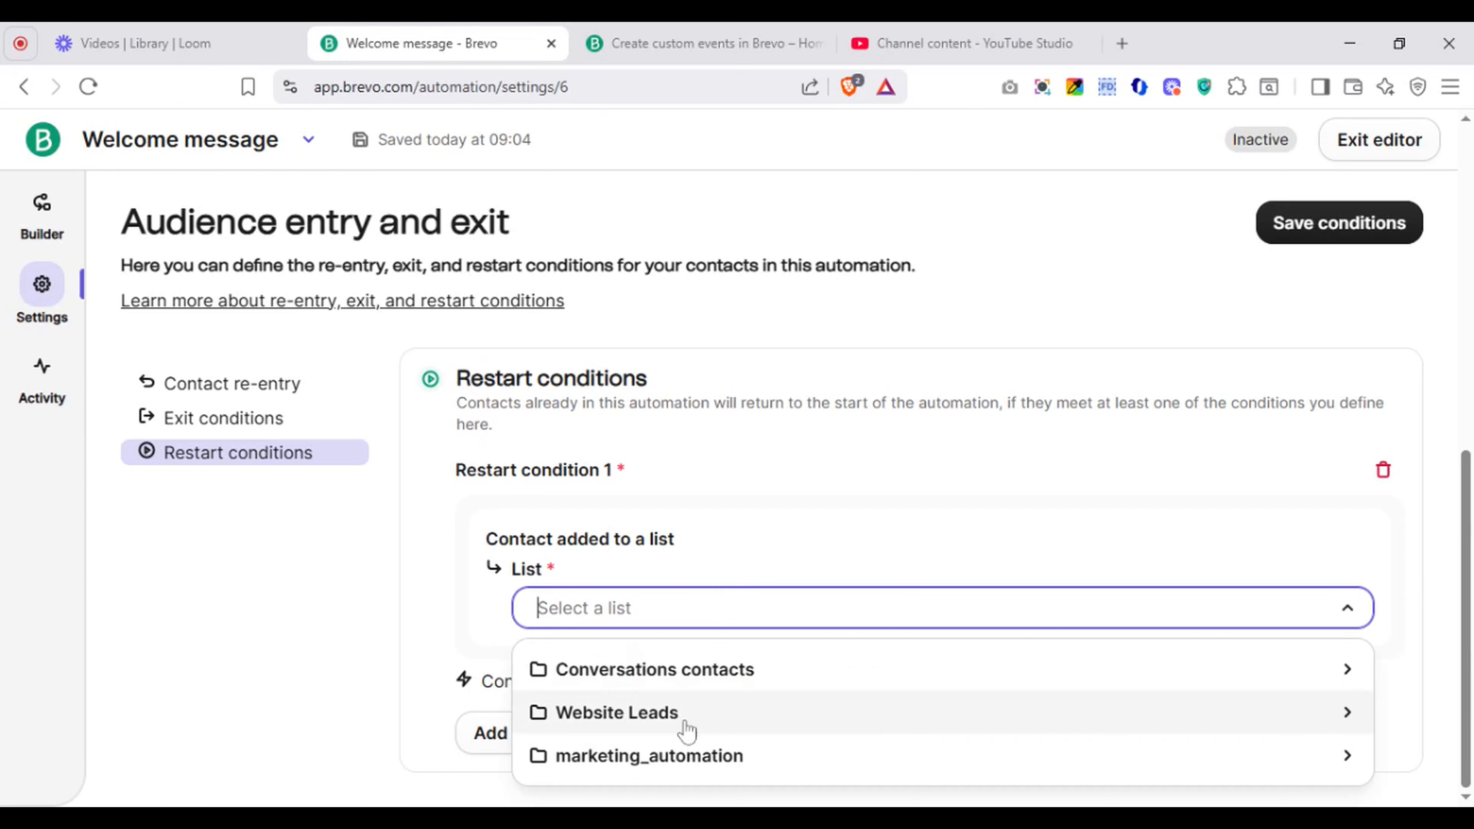
click(721, 520)
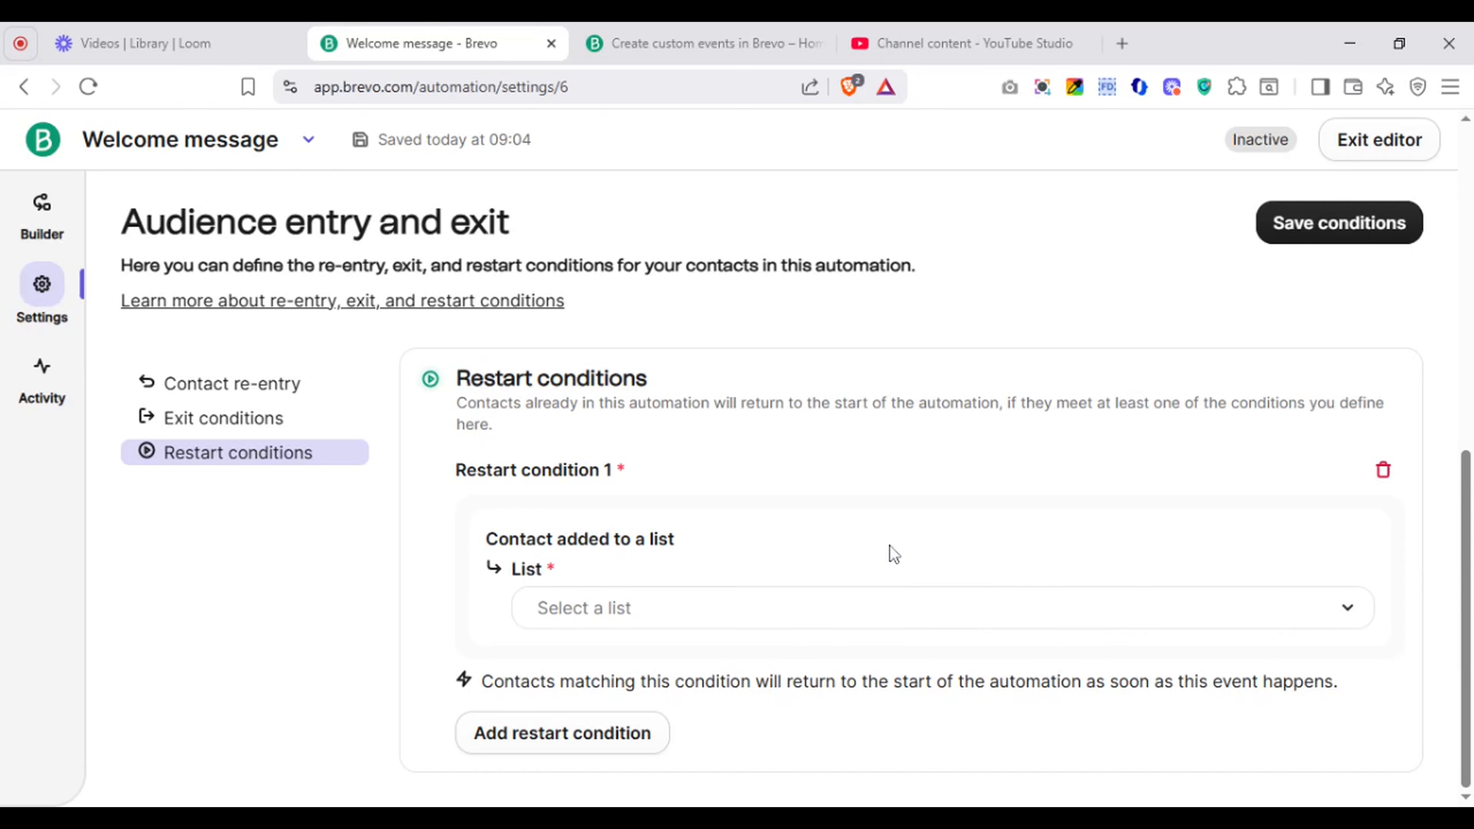
click(1383, 470)
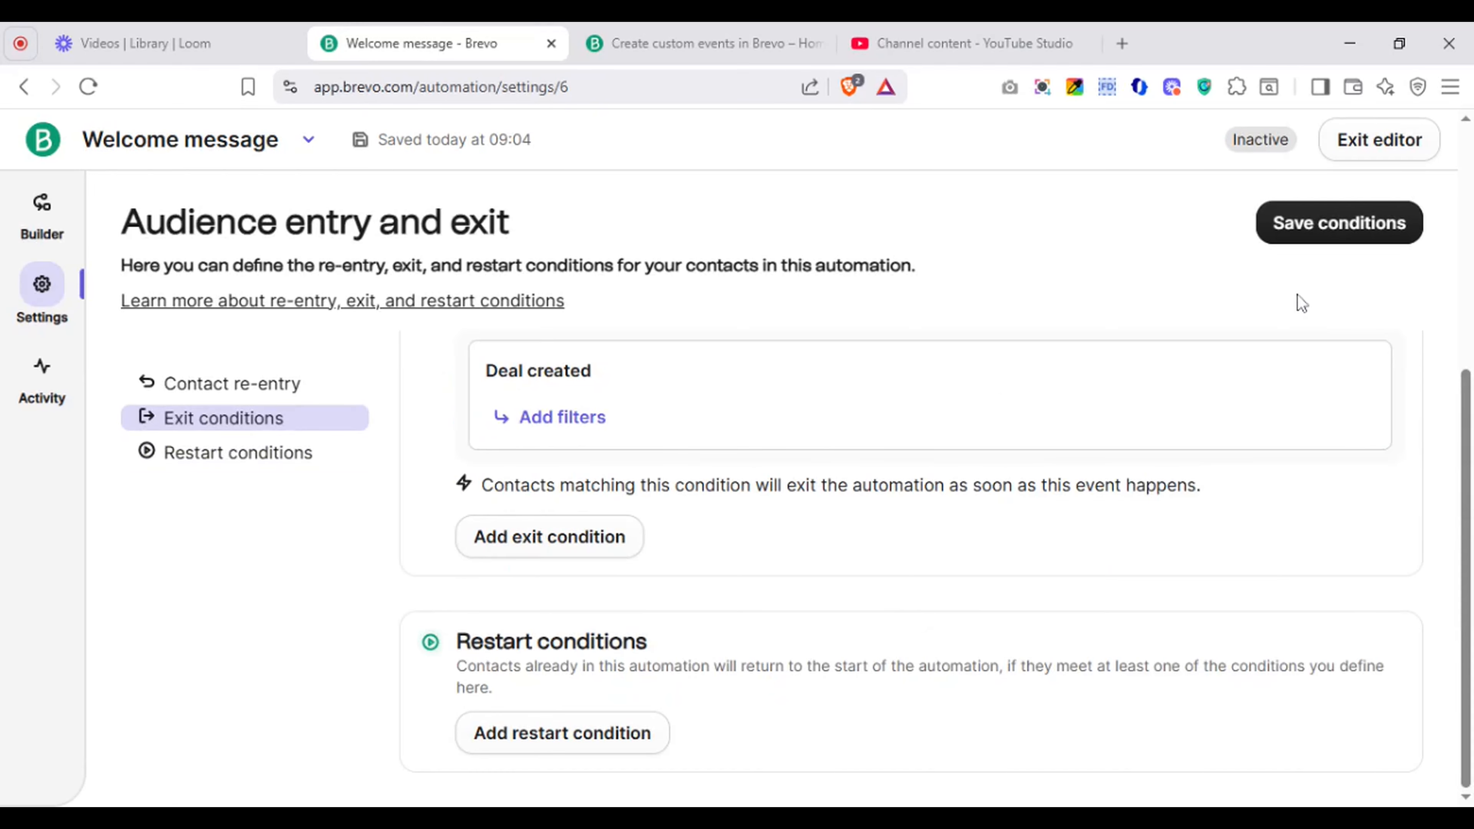
Step: Save the audience entry and exit conditions
click(1380, 233)
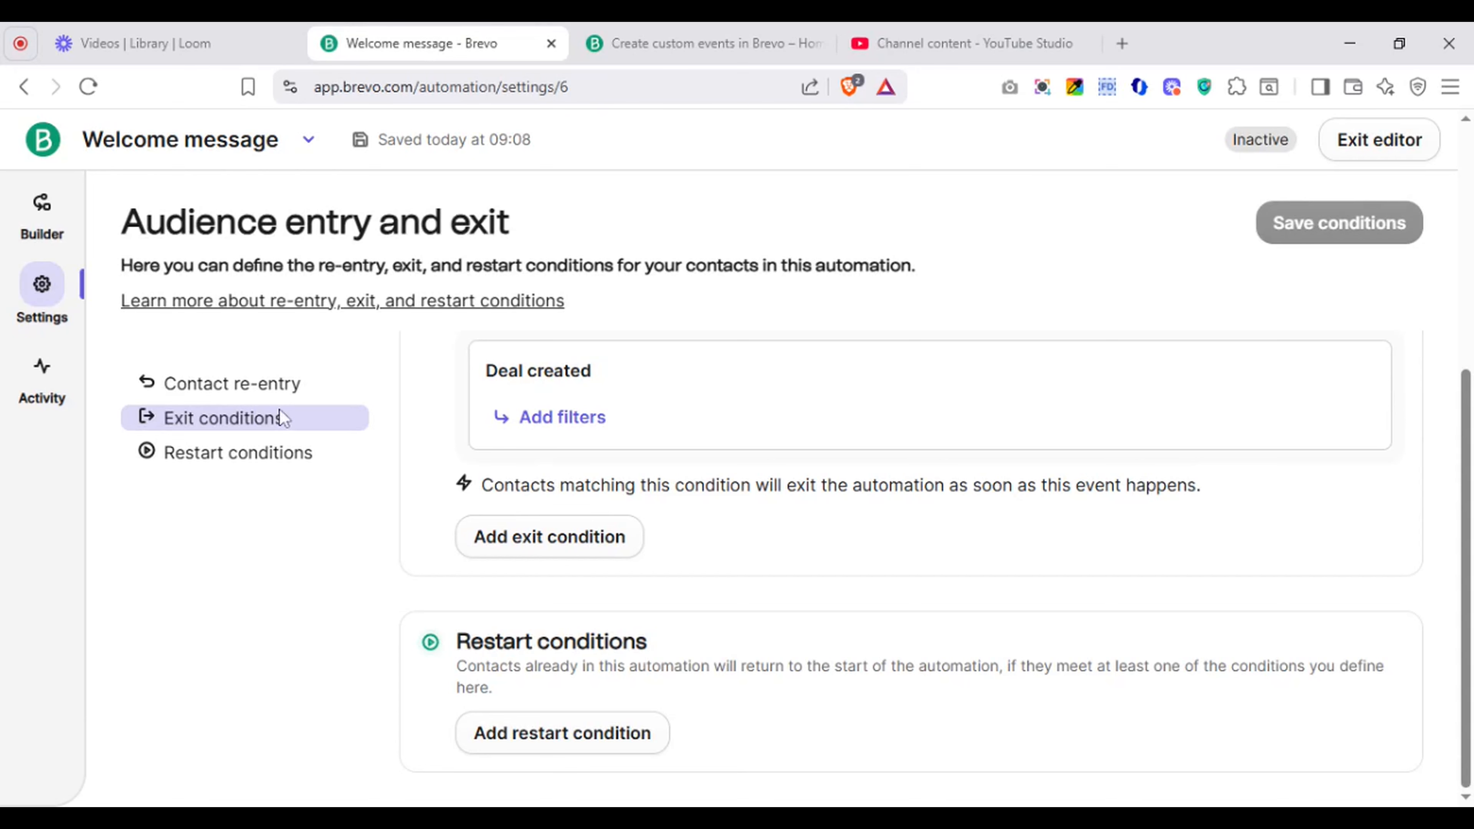
Step: View the automation's activity statistics for last month, the last 30 days and today, and examine the figures of each workflow step
click(52, 389)
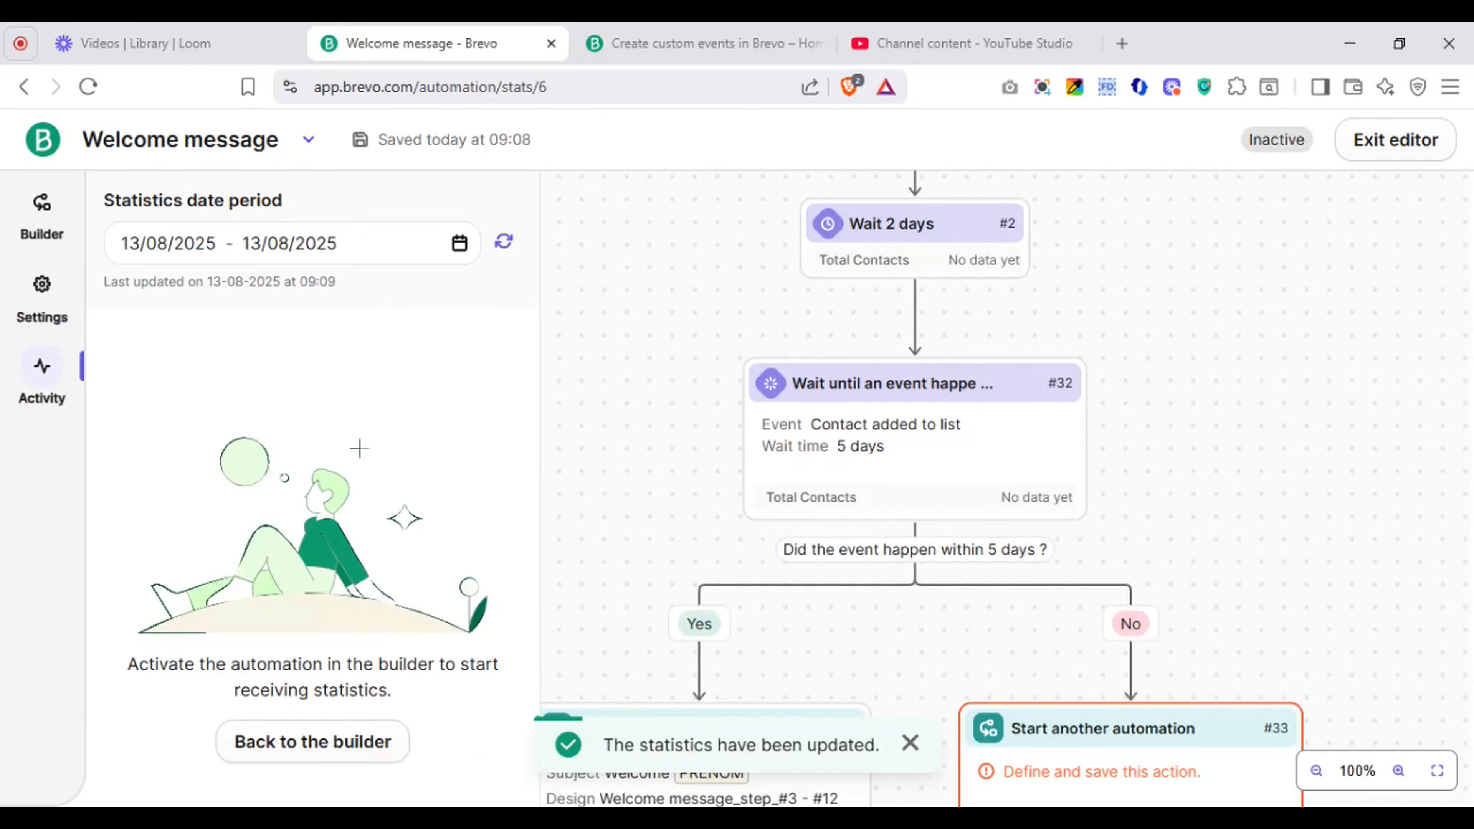
click(459, 242)
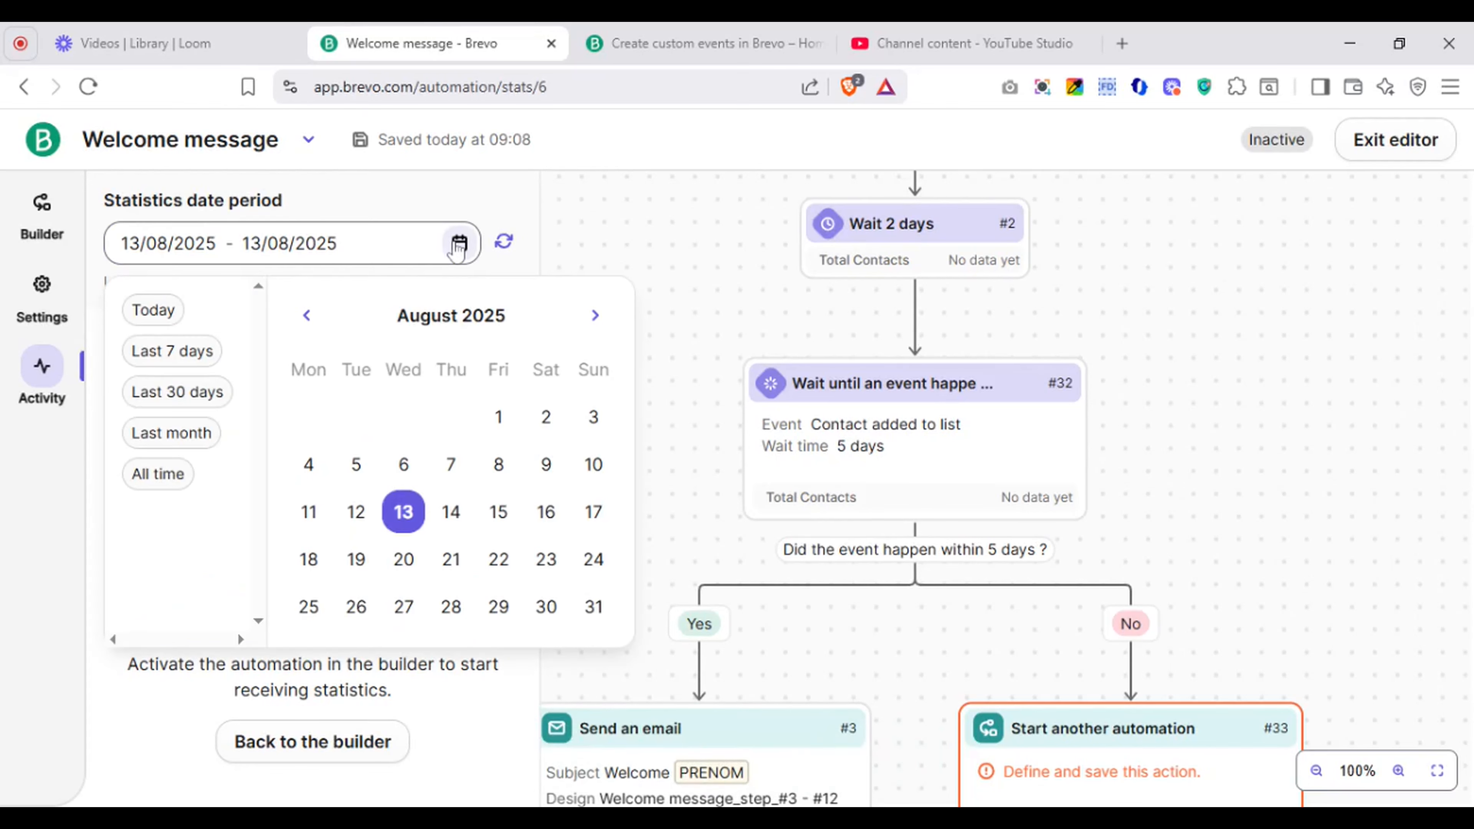
click(166, 441)
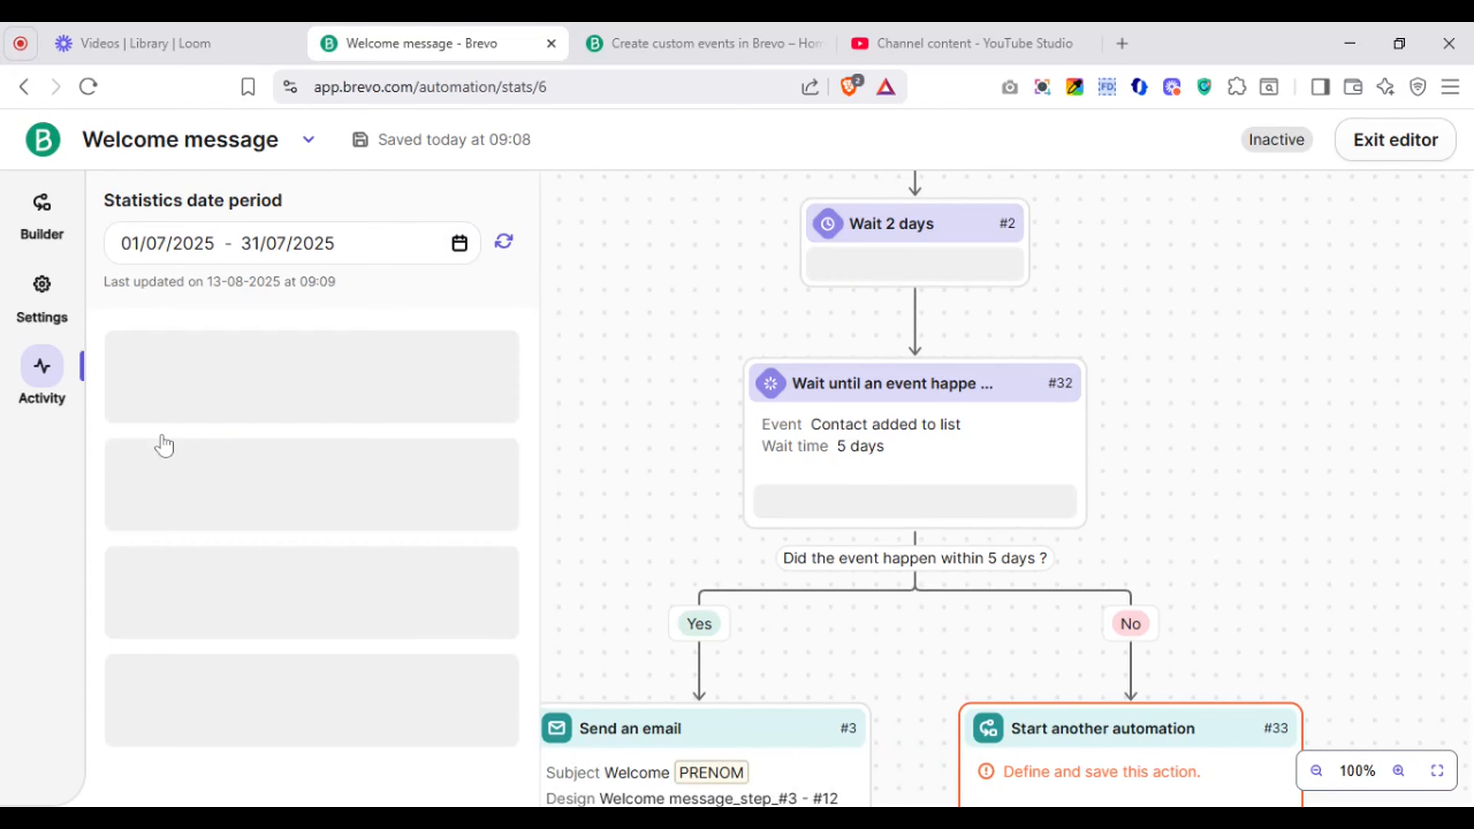
click(459, 242)
click(172, 393)
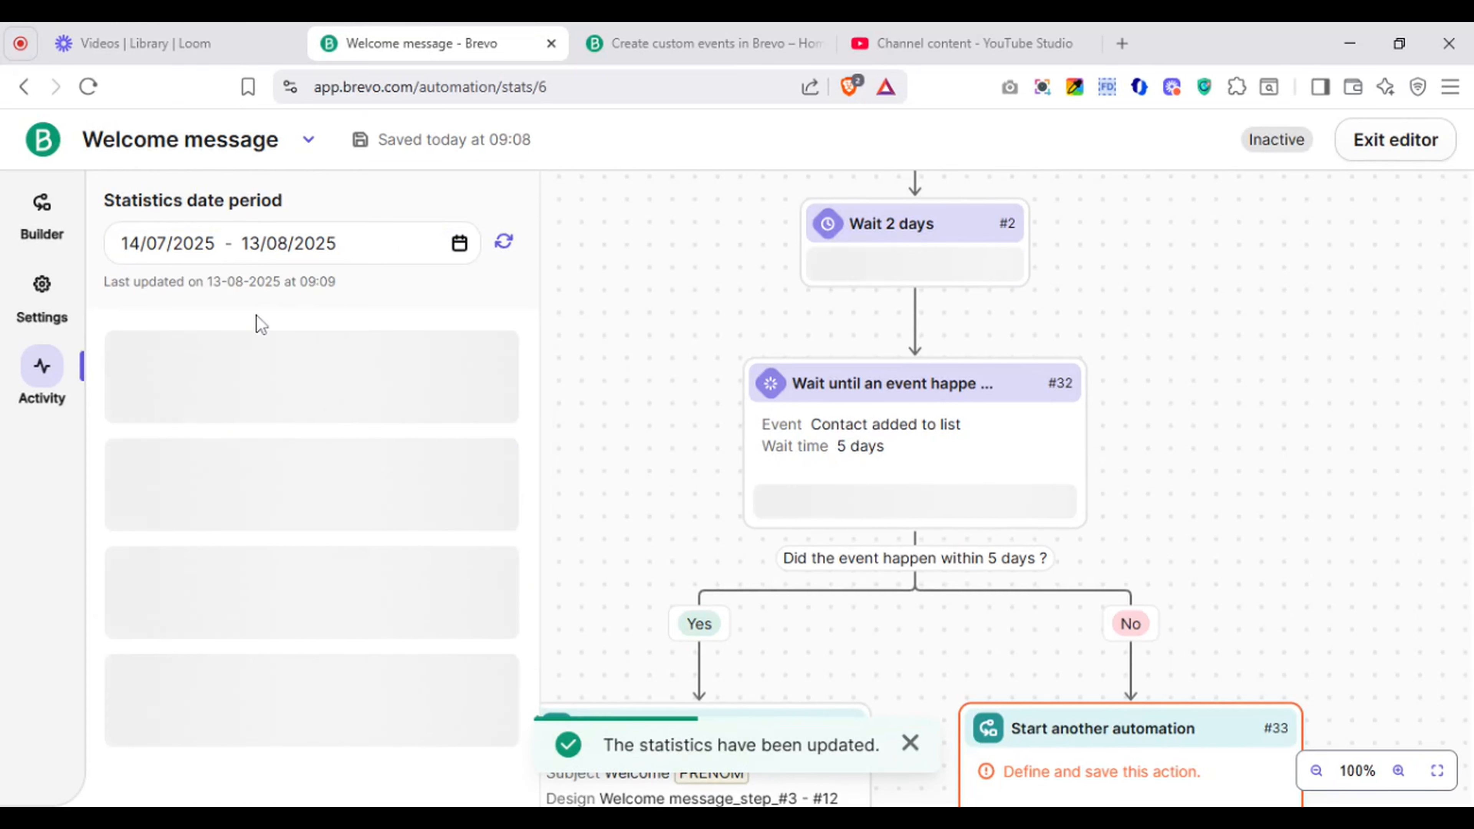
click(460, 242)
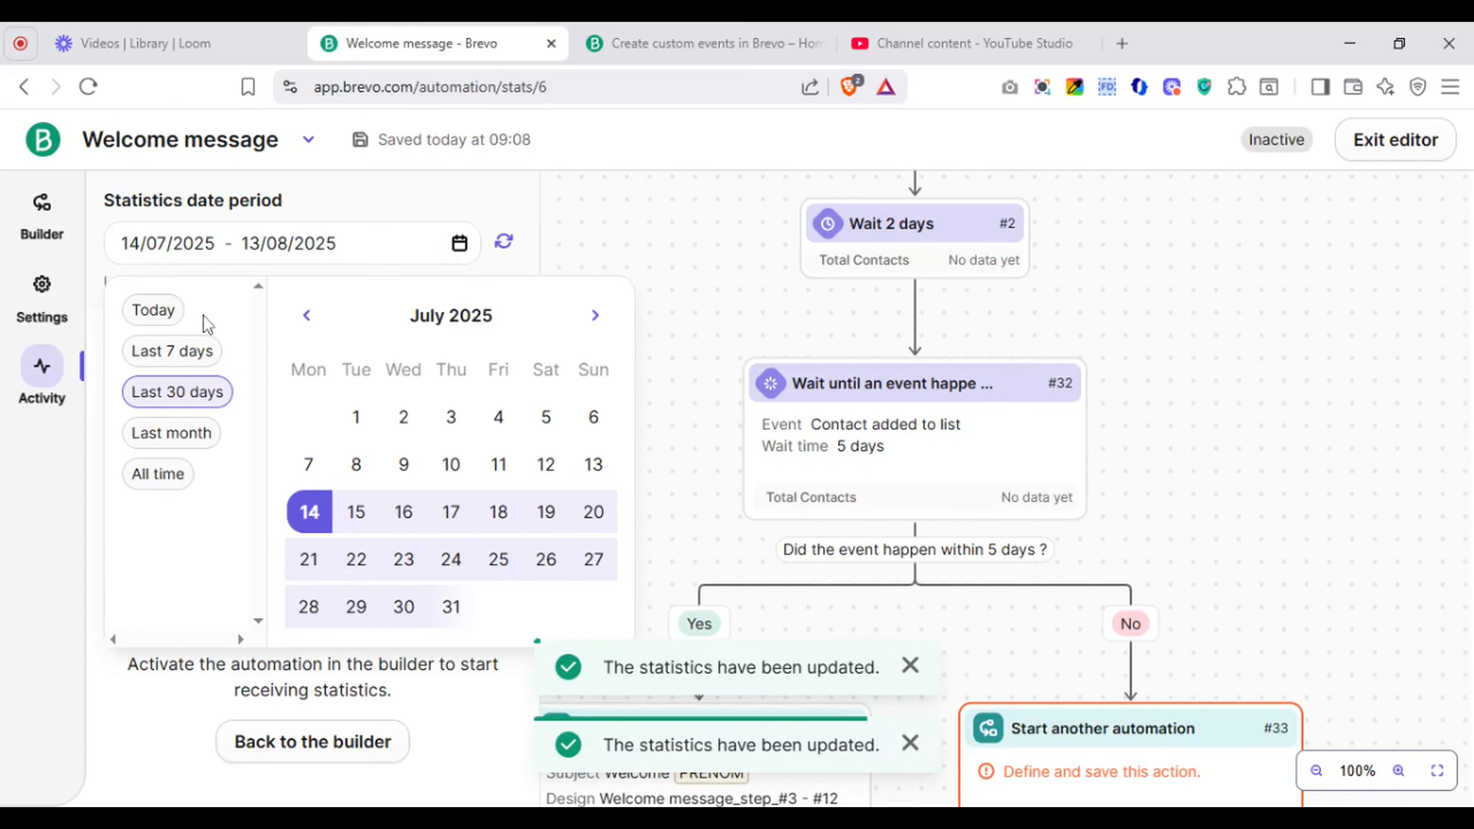
click(152, 309)
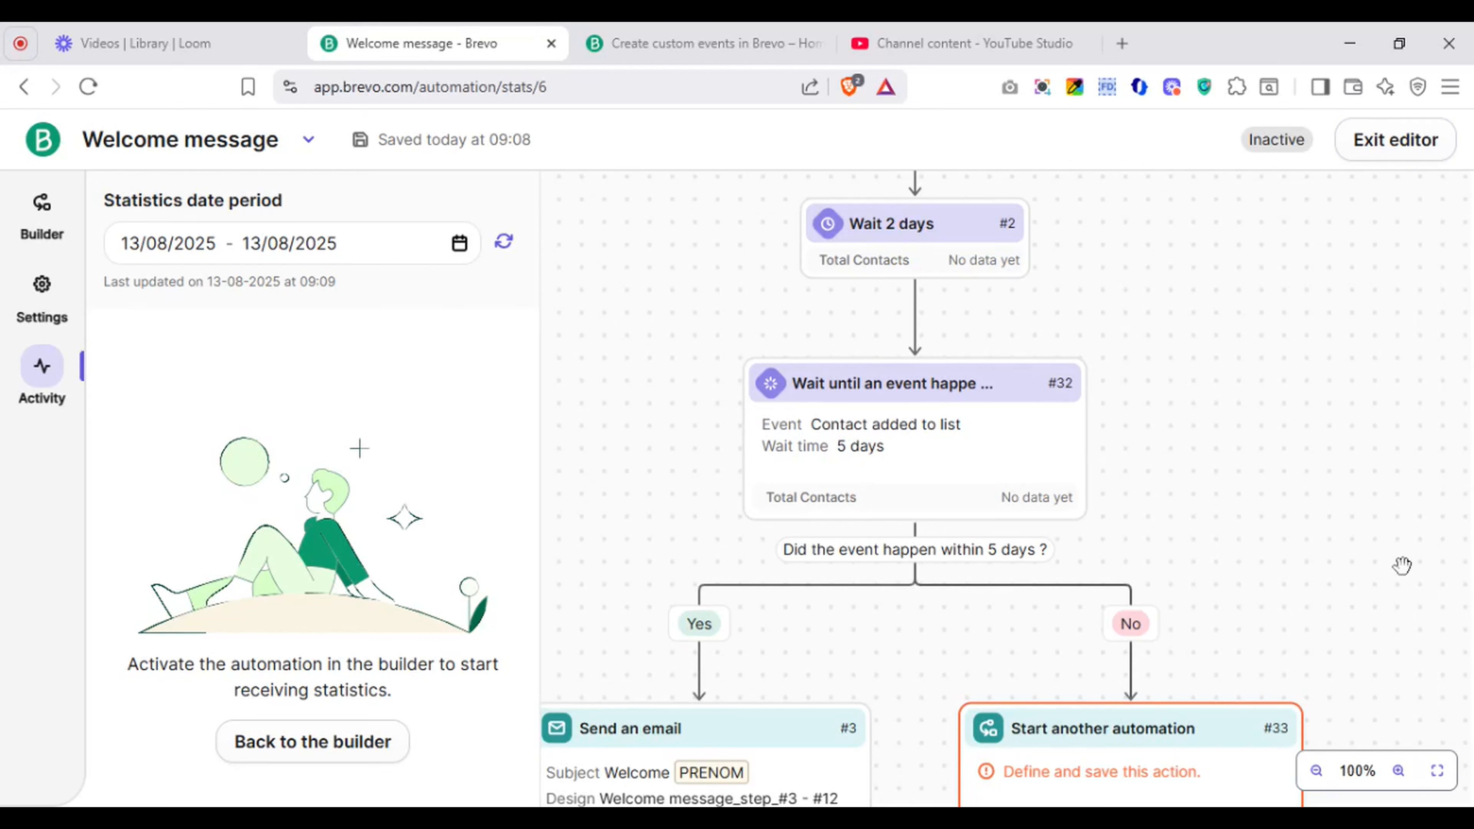
drag(1402, 565, 1420, 366)
scroll(1006, 488, down, 10)
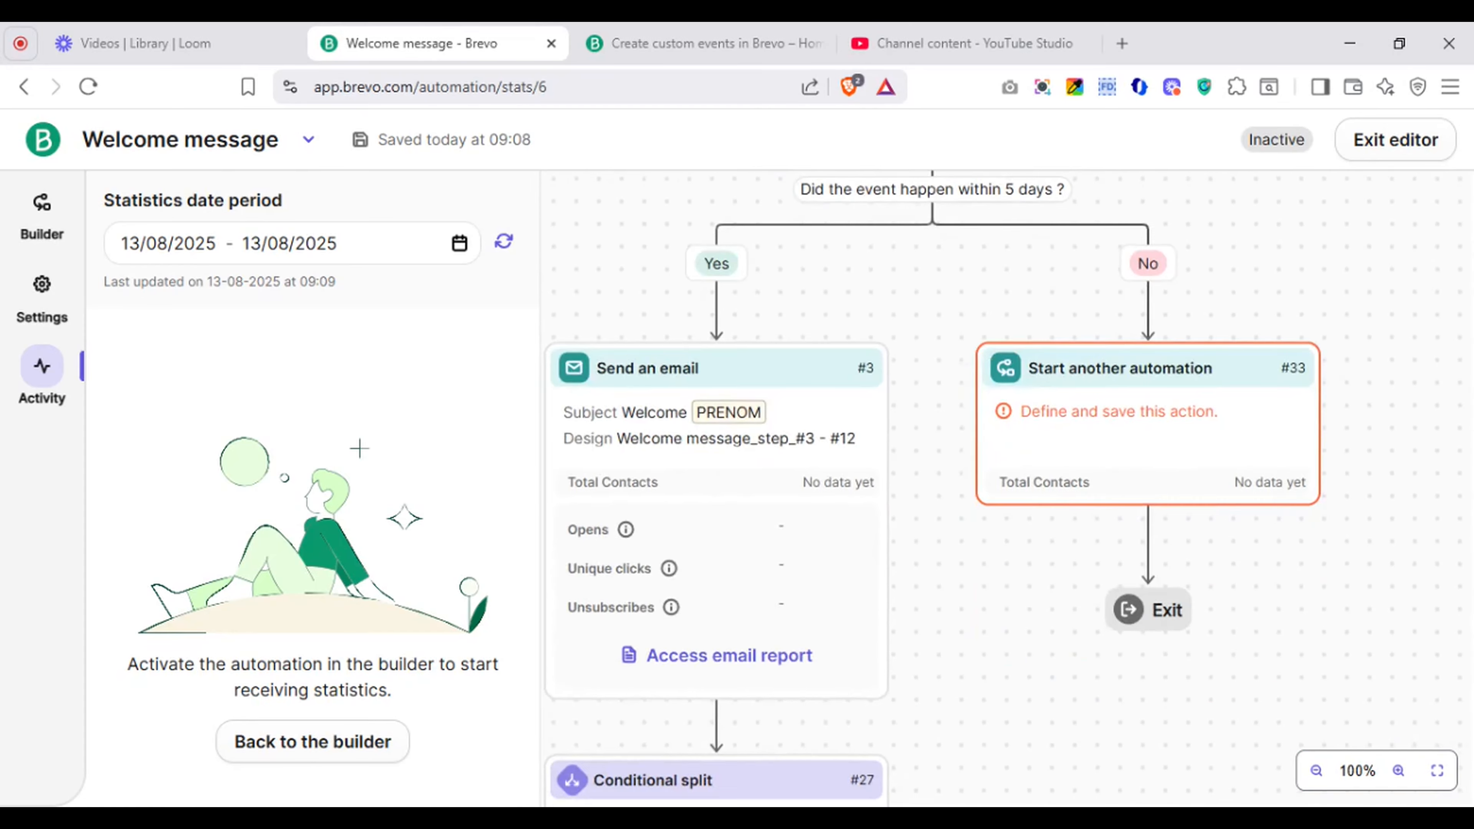
scroll(1007, 487, down, 5)
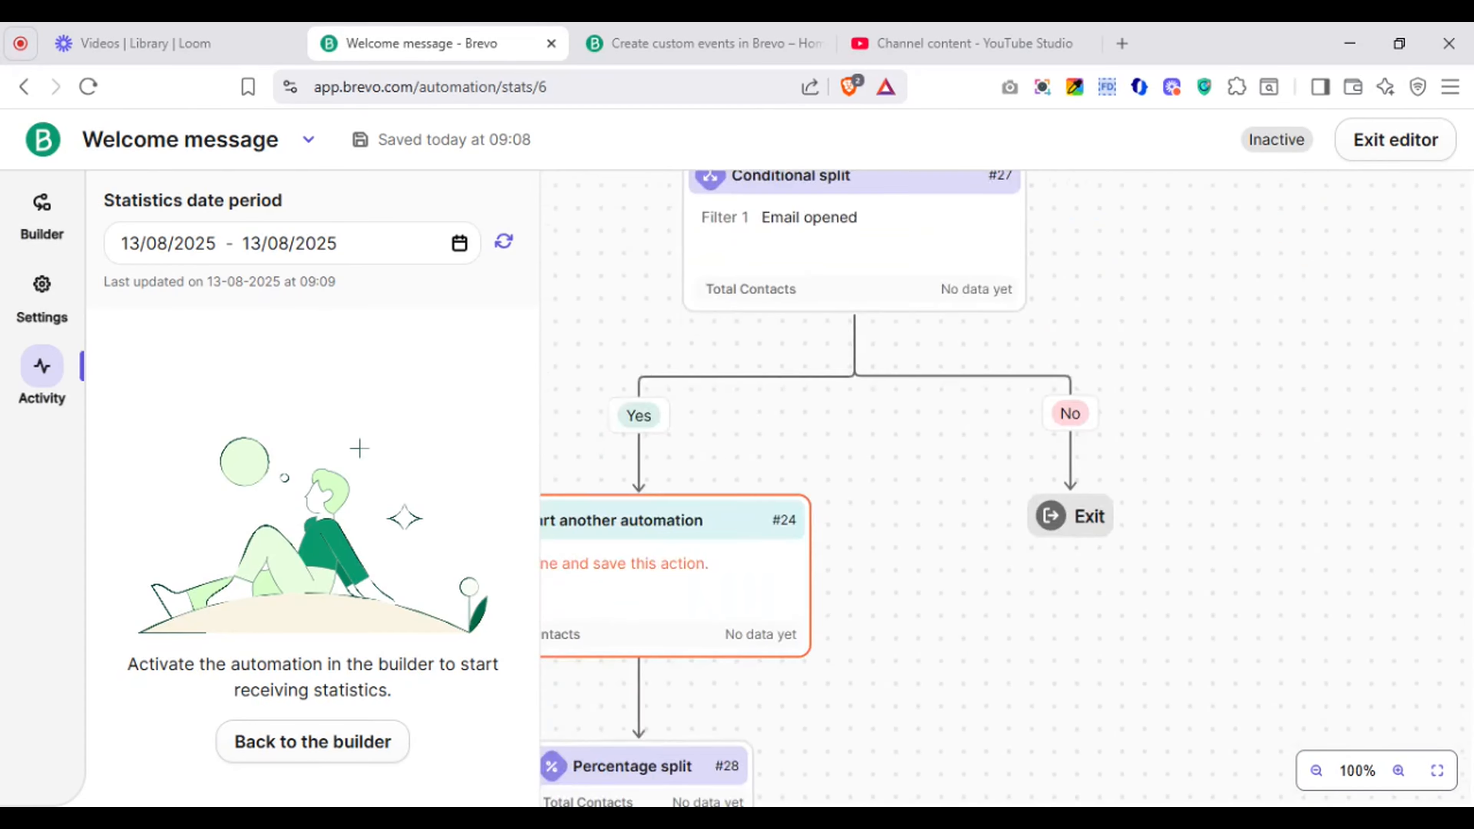
Step: Return to the builder and check the unsaved steps listed for activation, without activating the automation
click(313, 751)
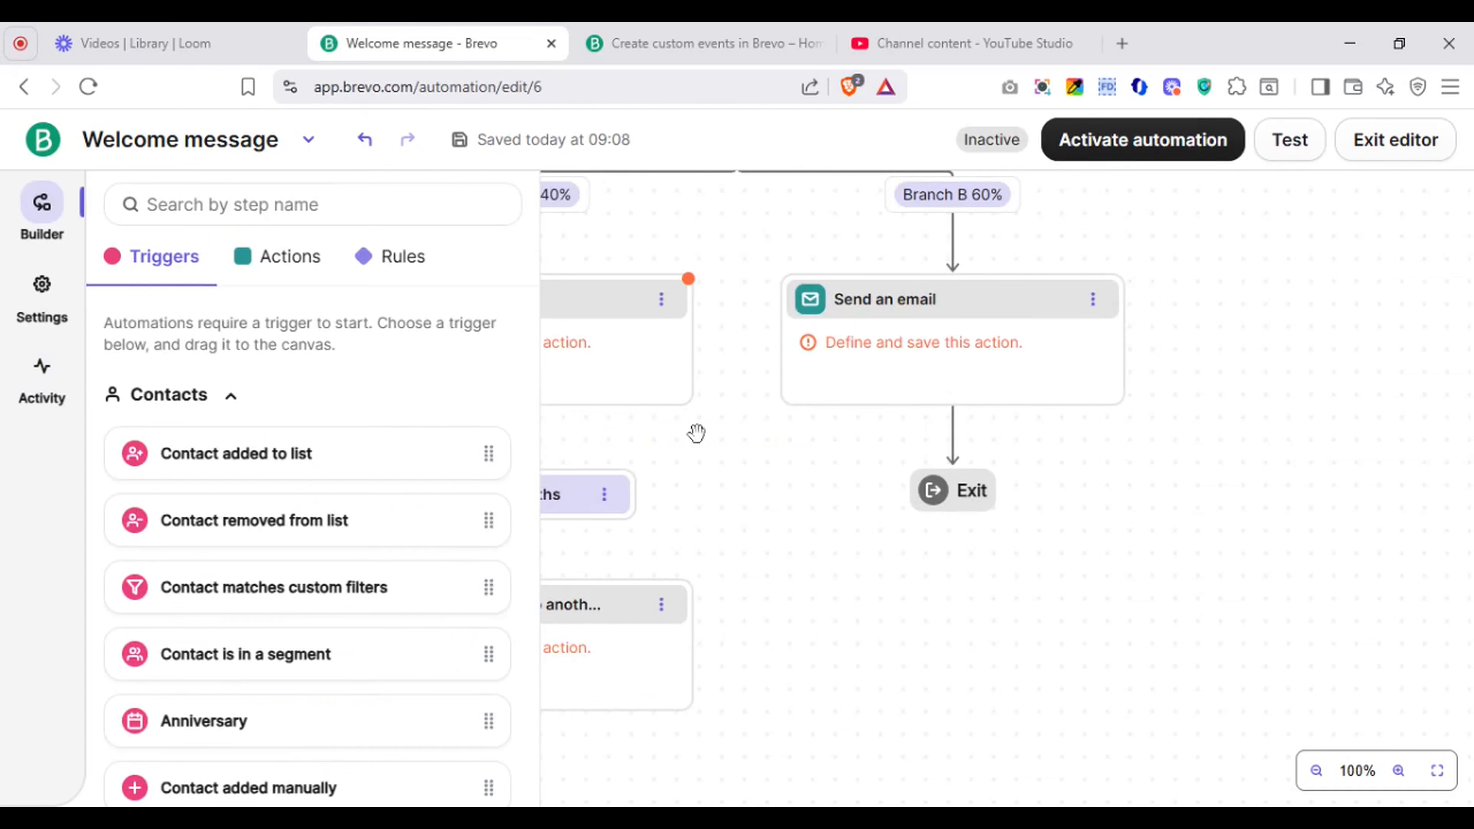
drag(921, 556, 1247, 659)
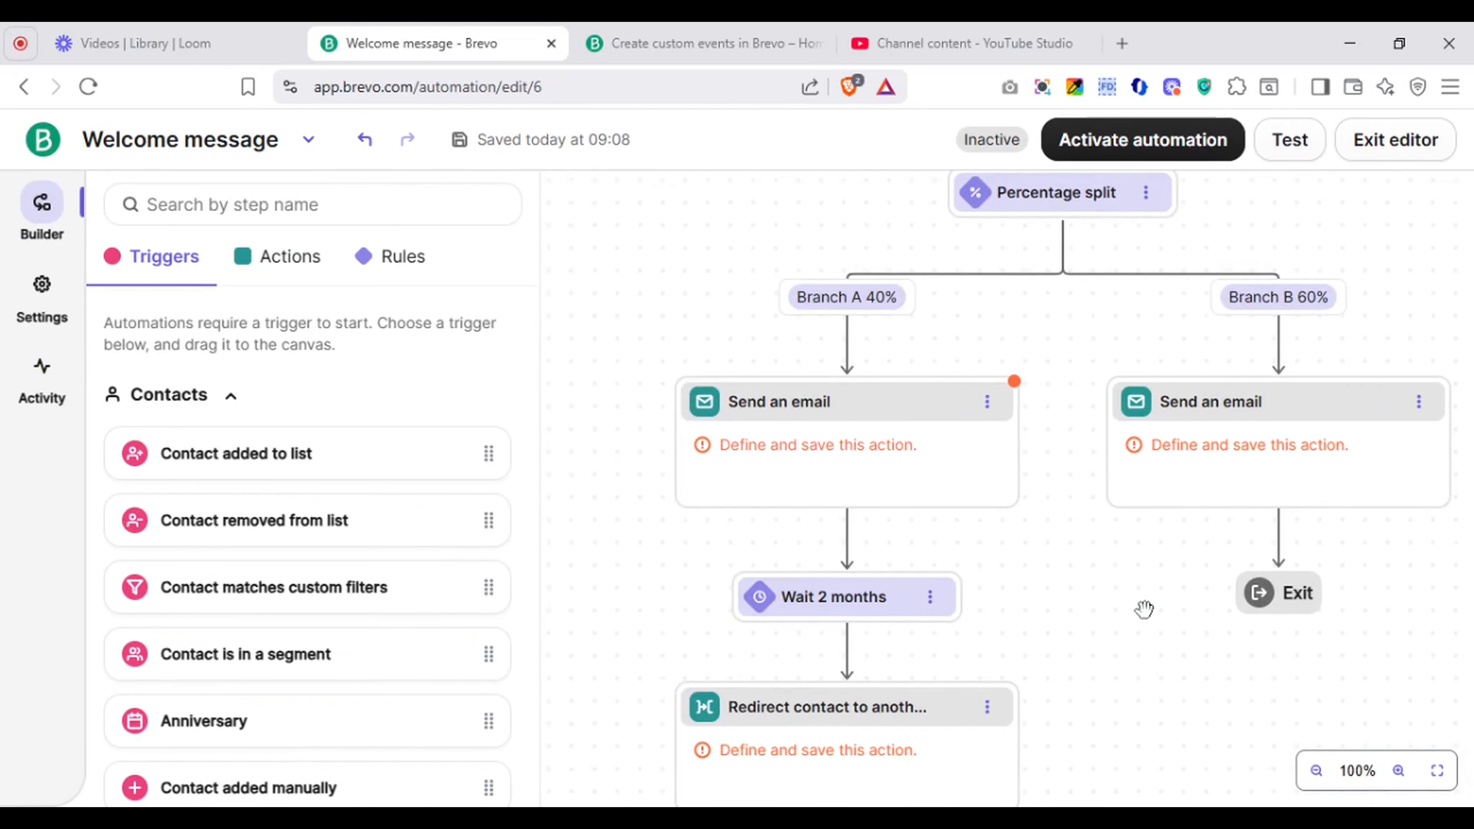
click(1183, 141)
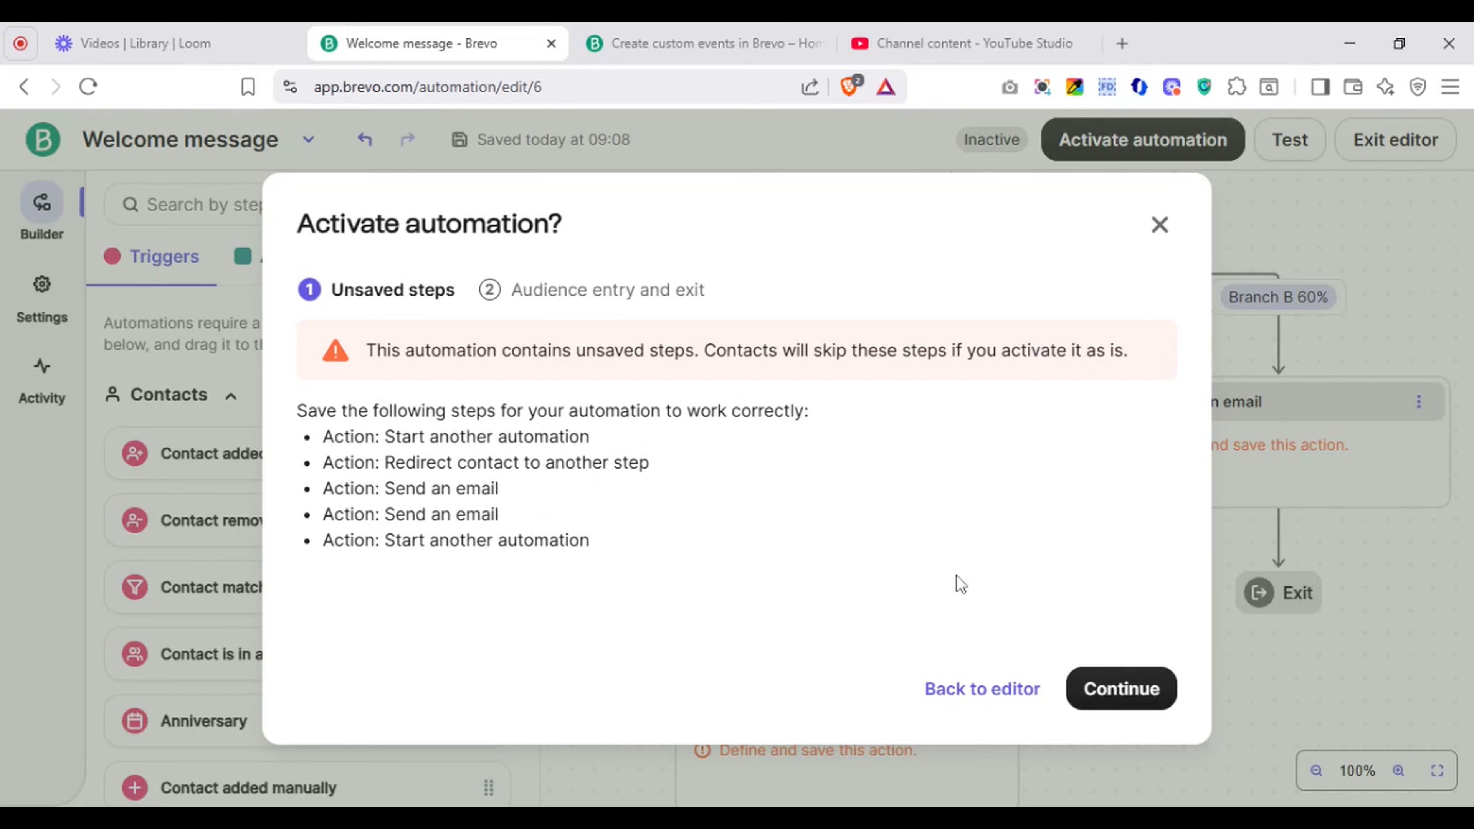
click(980, 689)
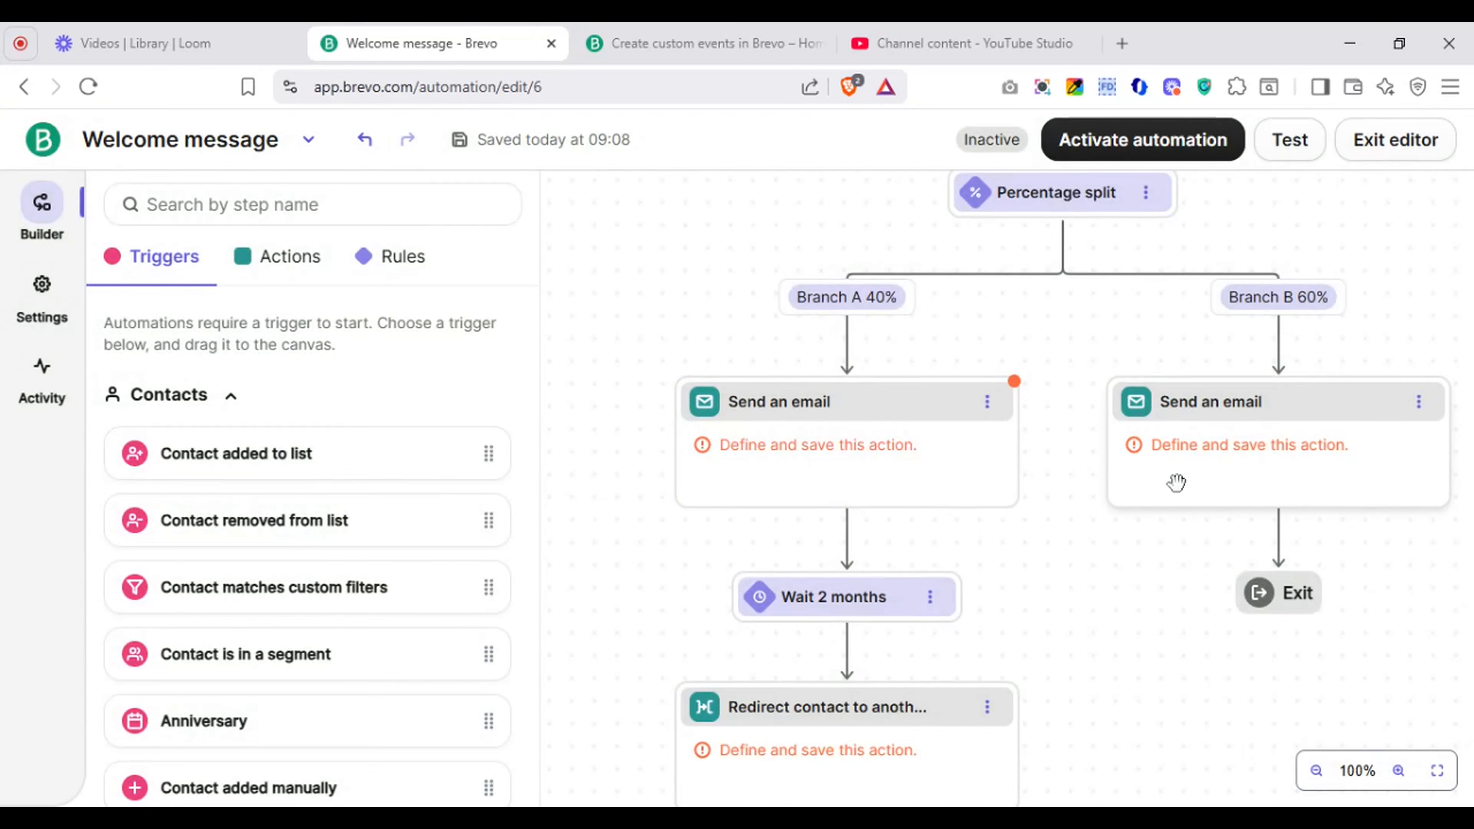
Step: Apply the saved Welcome Email template to the Branch B Send an email step and use its design in the automation
click(1176, 482)
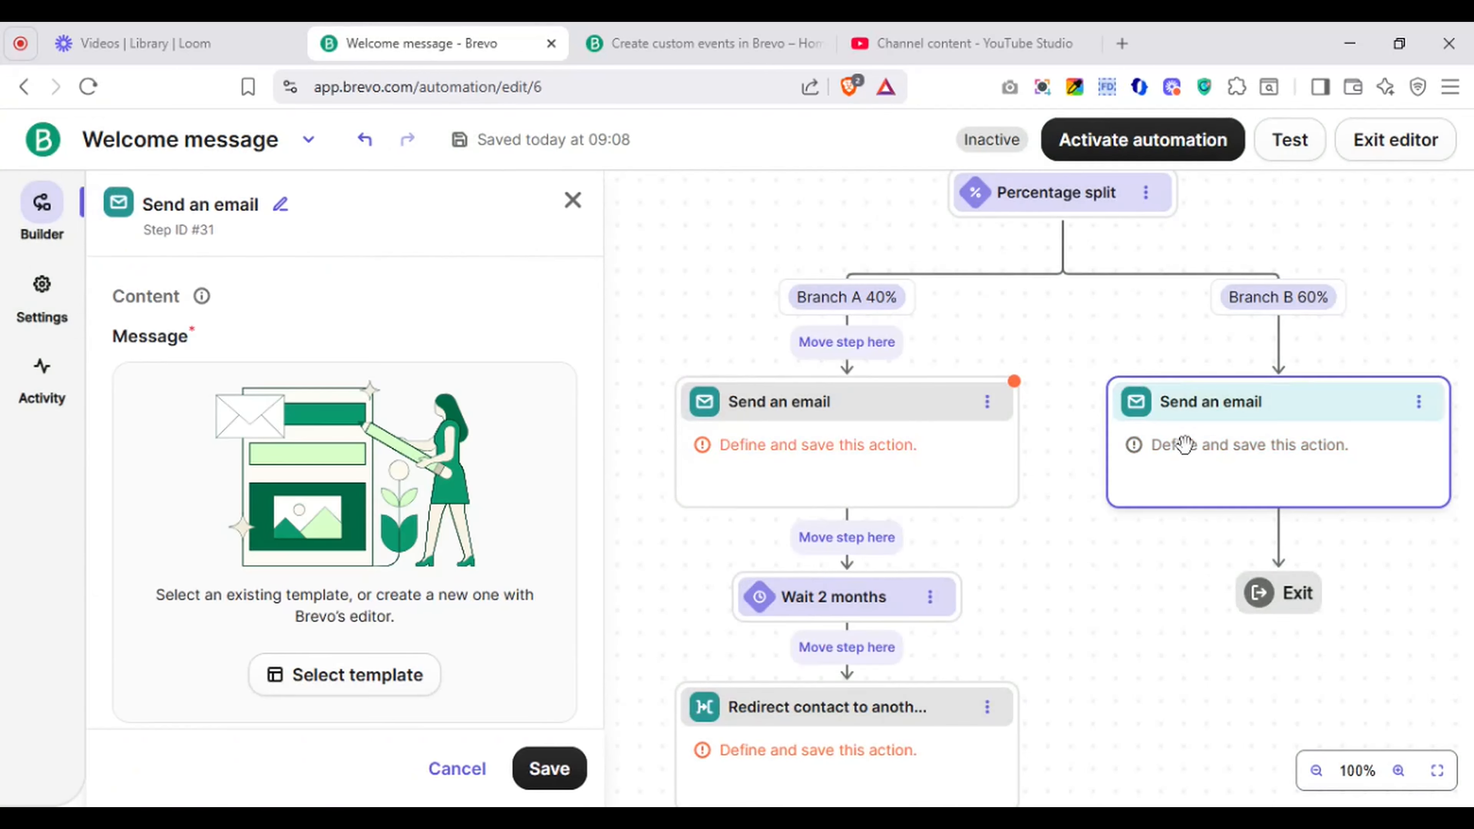
click(360, 696)
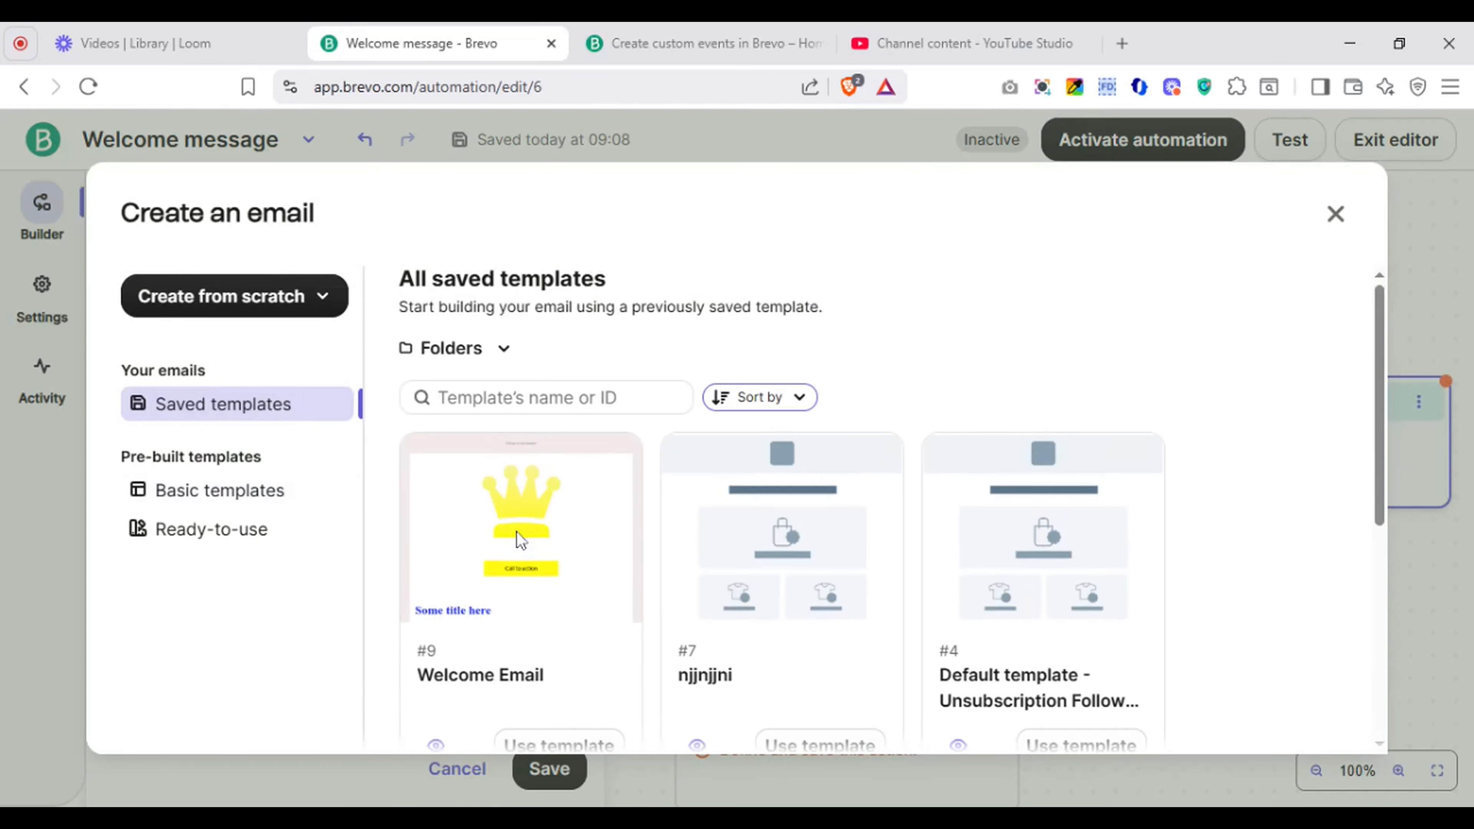
scroll(574, 739, down, 2)
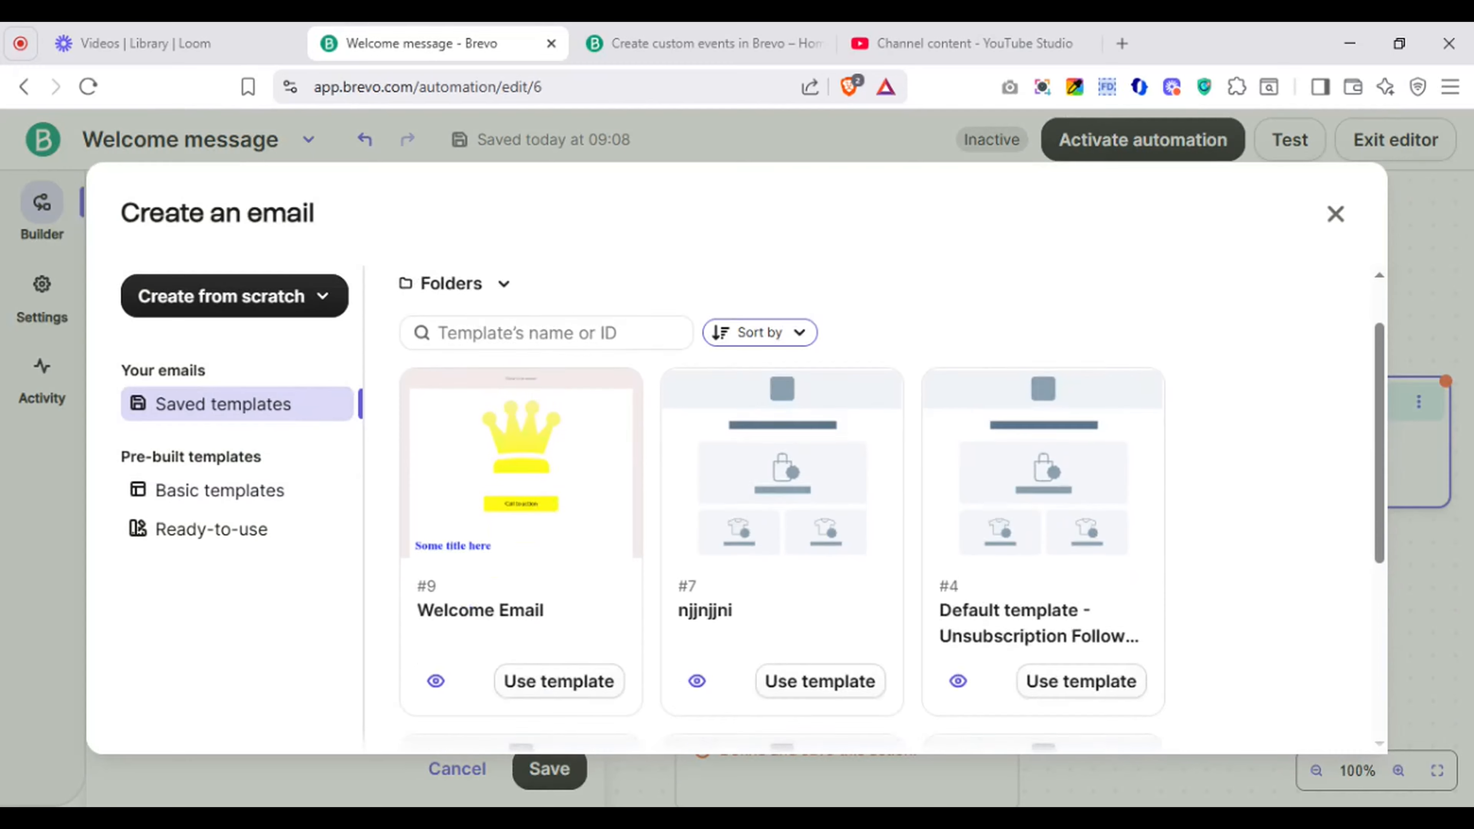
click(563, 601)
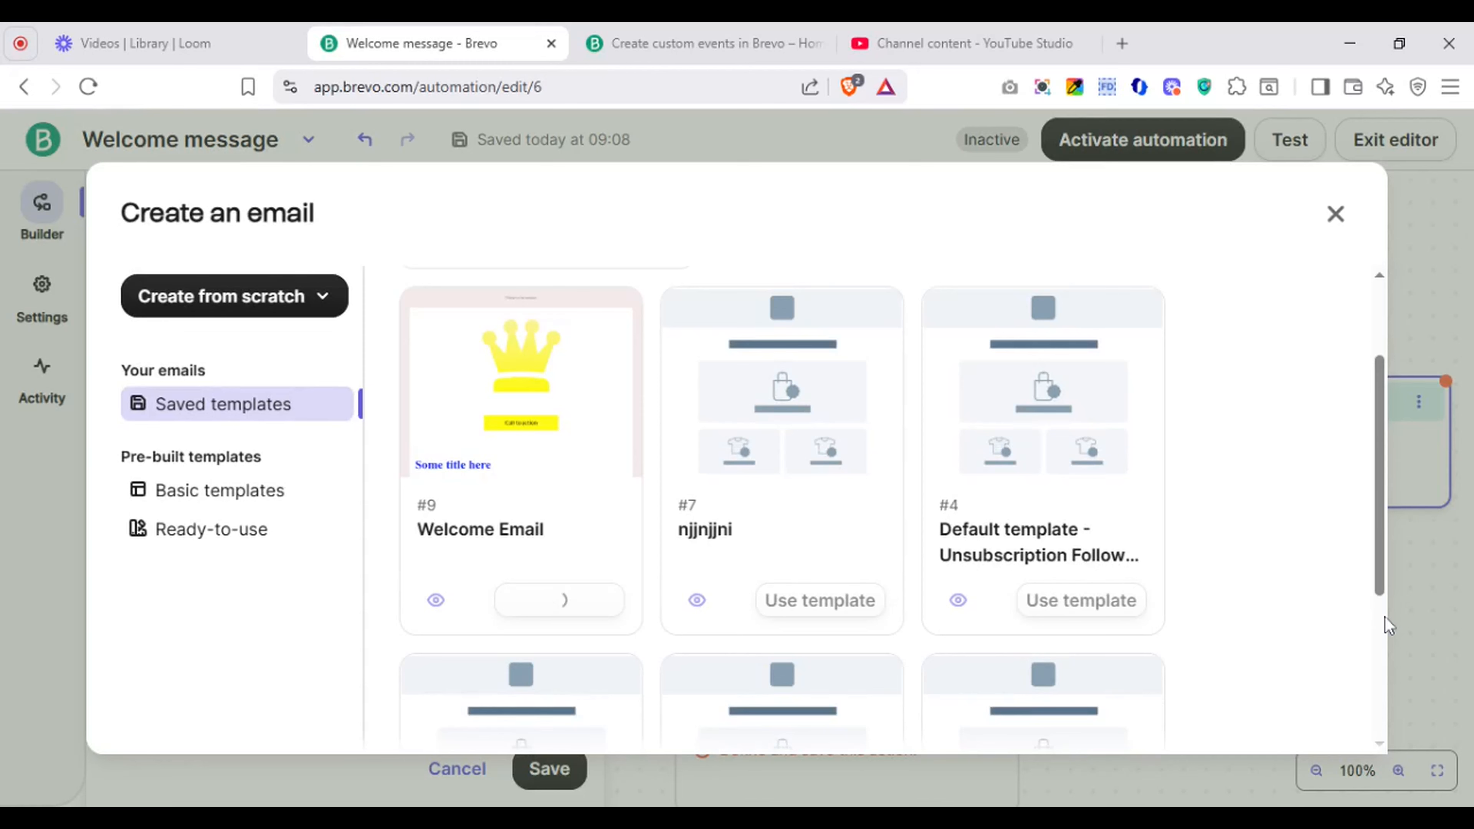
scroll(1384, 616, down, 5)
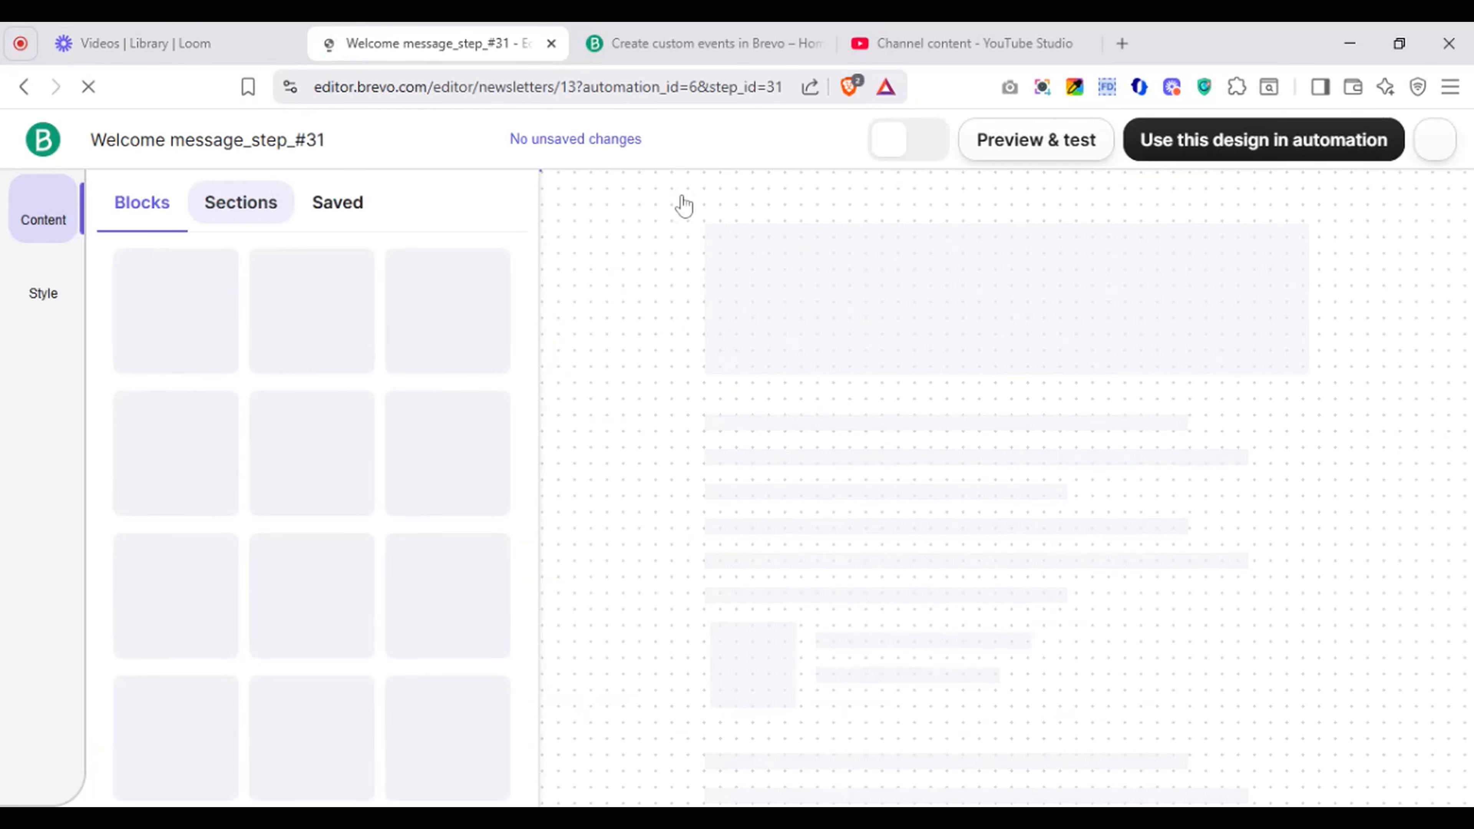
click(1204, 143)
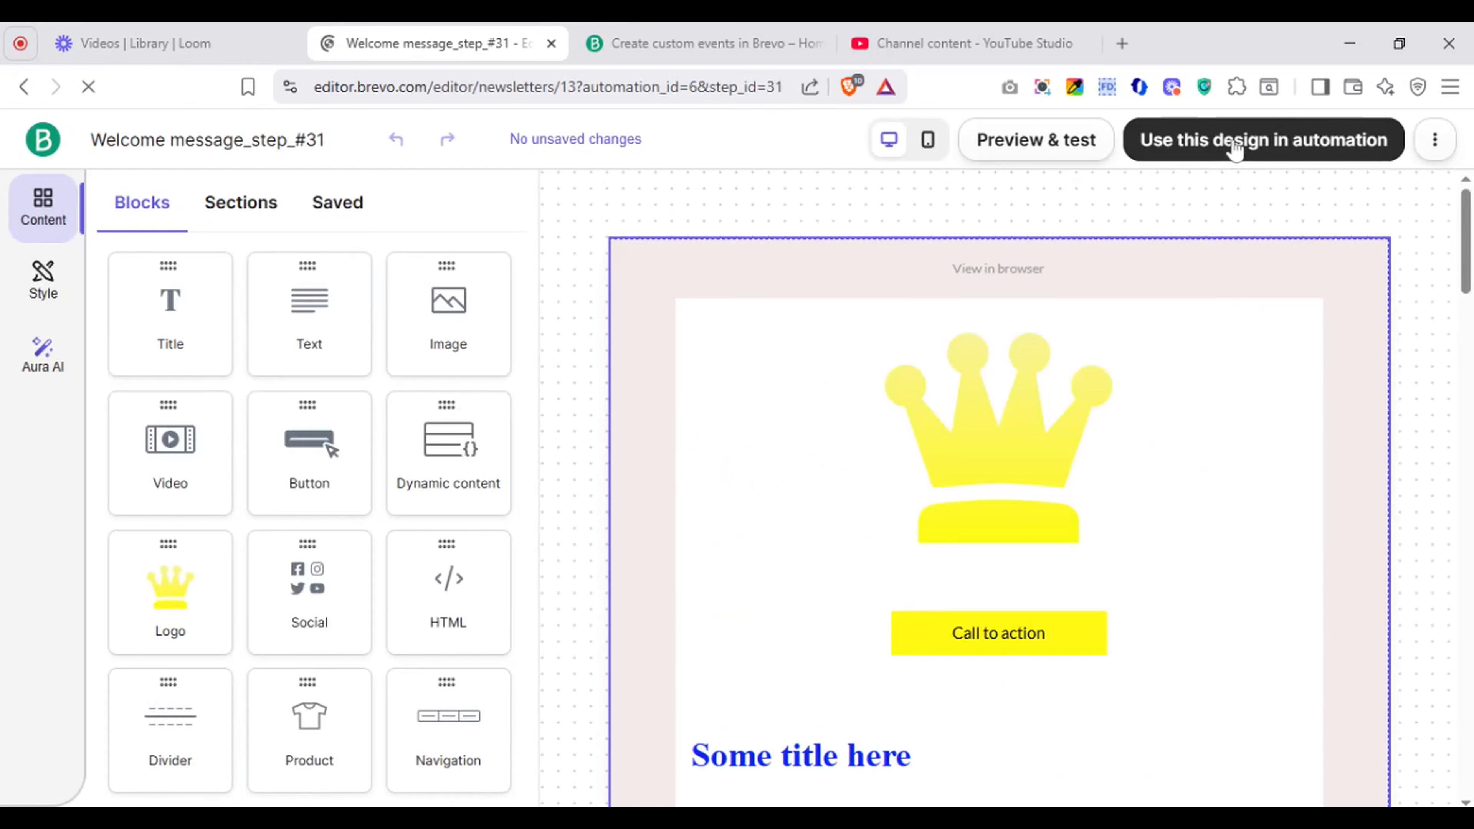
click(1234, 150)
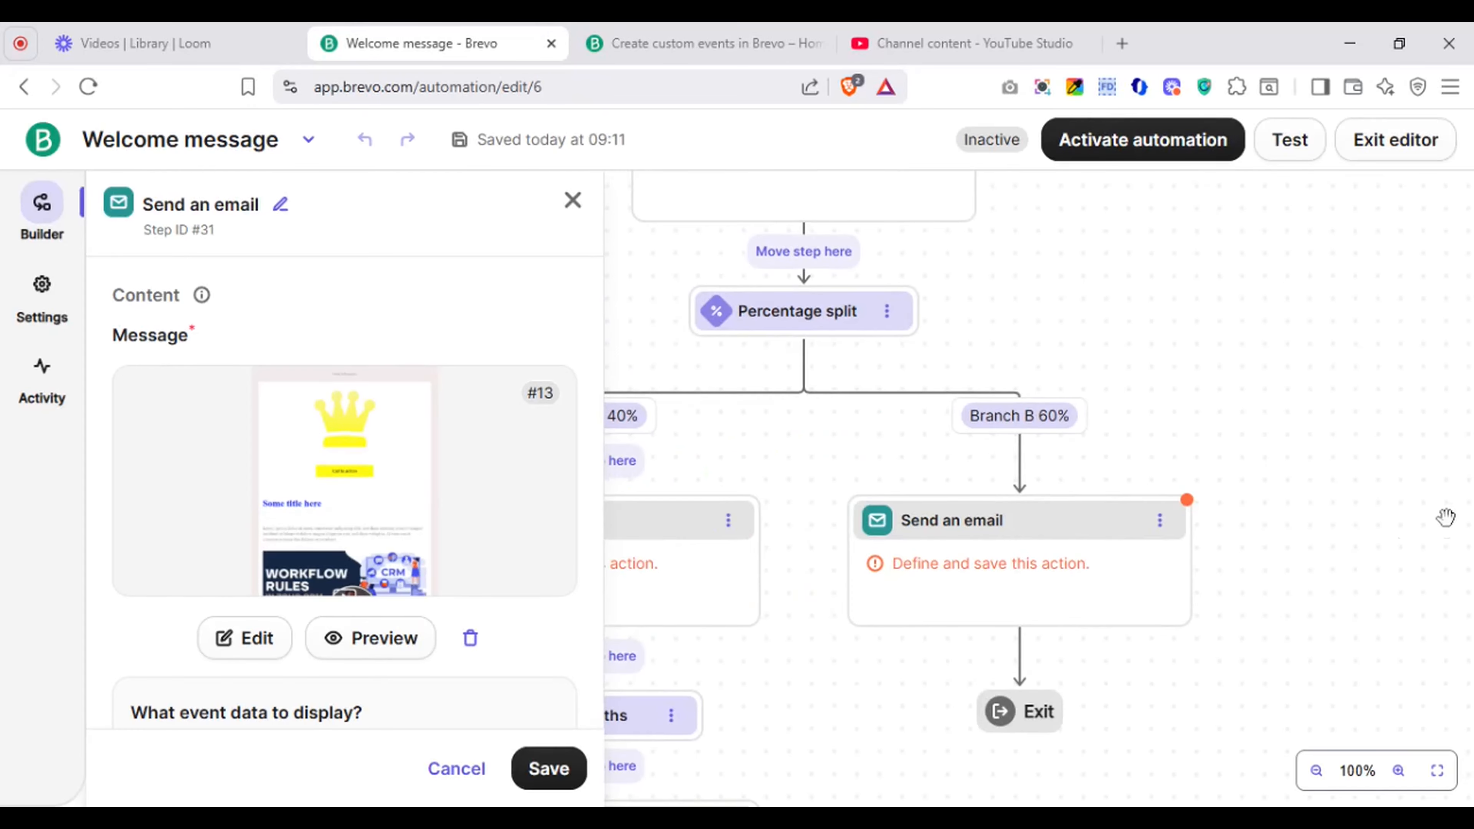
Step: Save the Branch B email step while switching to the Start another automation step on the Email opened split's Yes branch
scroll(1468, 460, up, 10)
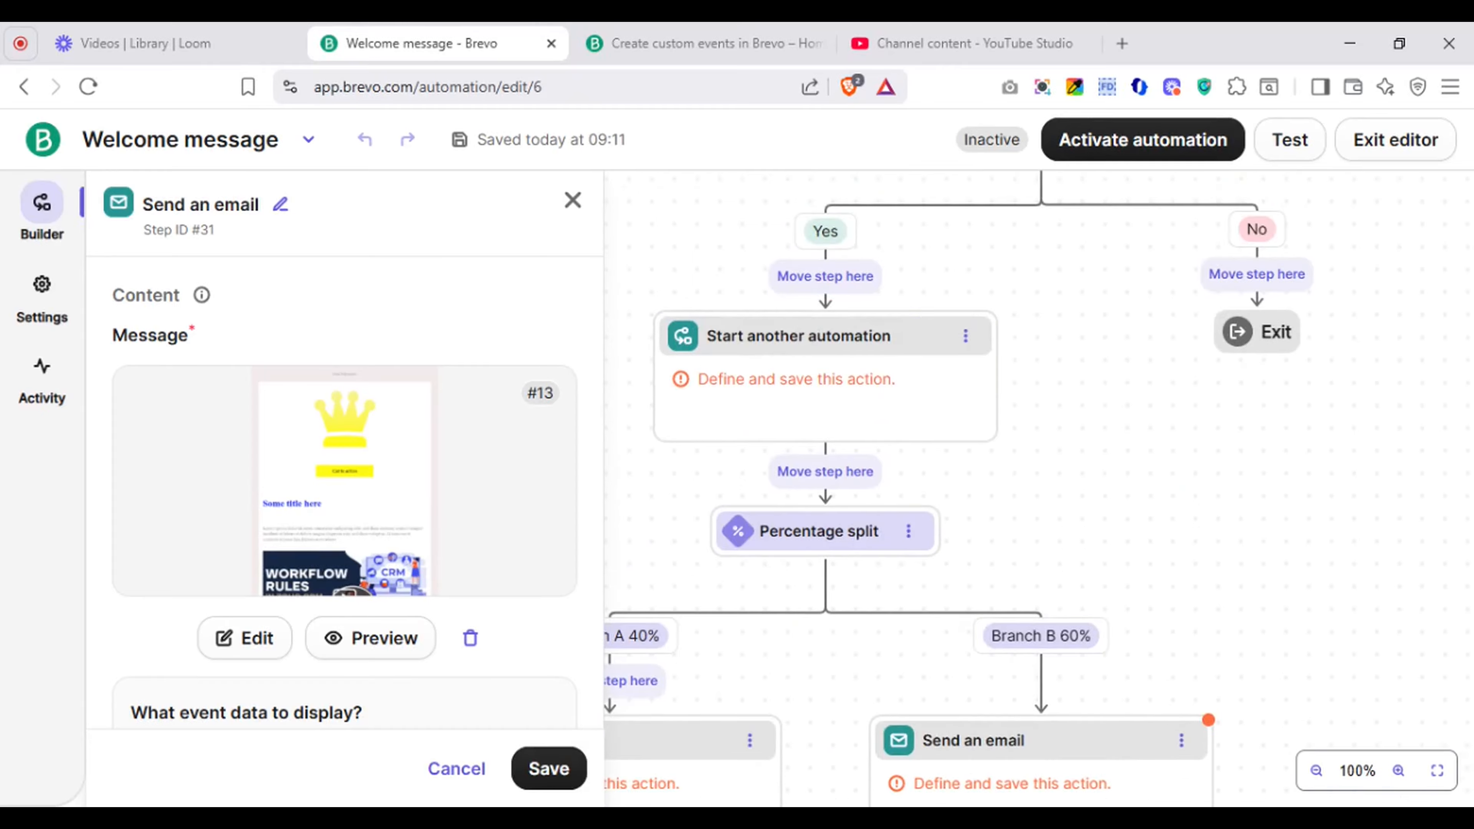
scroll(1468, 460, right, 3)
scroll(1039, 488, up, 5)
scroll(1039, 488, right, 2)
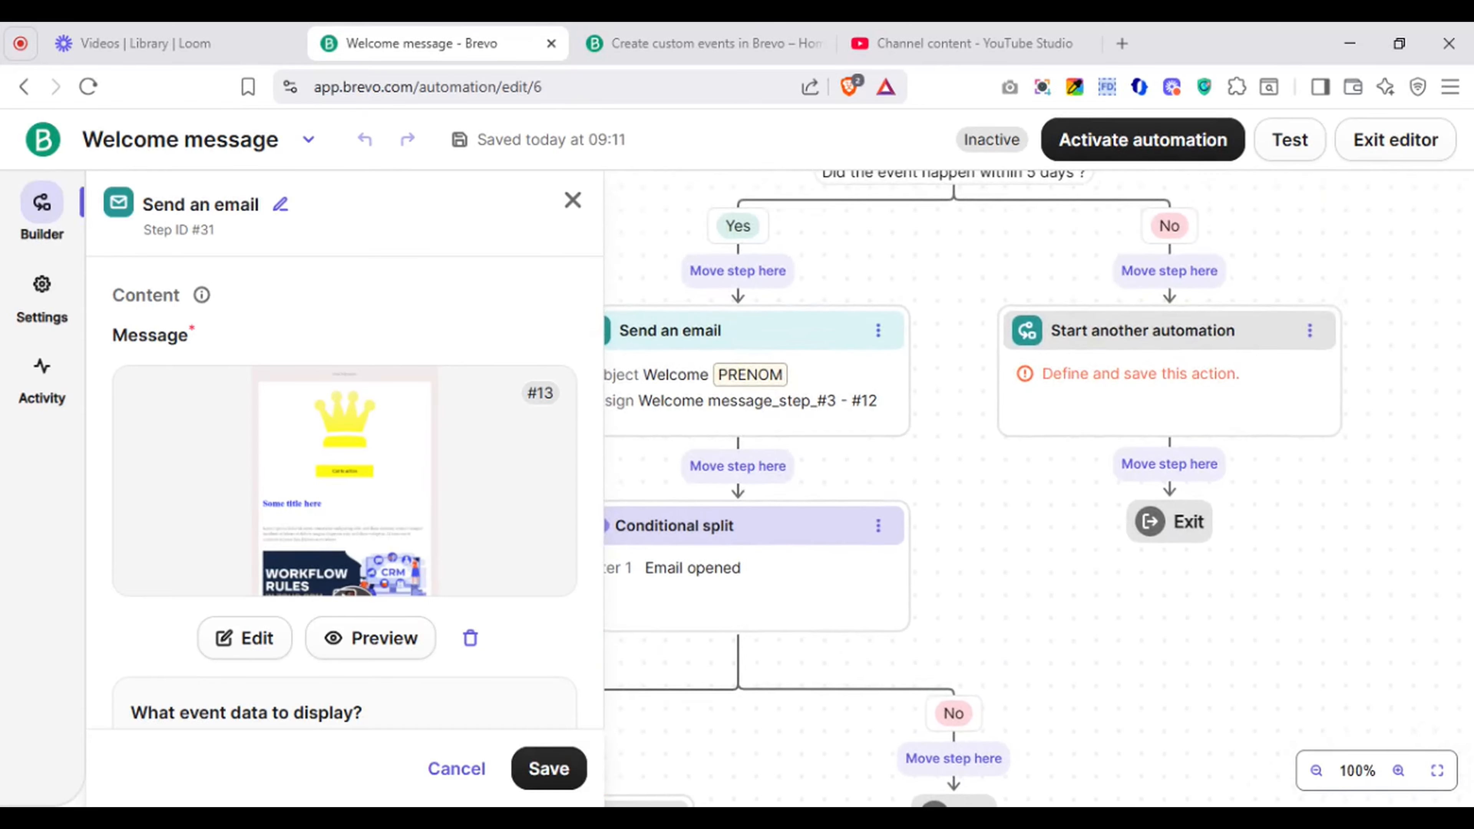
scroll(1038, 488, left, 3)
scroll(1039, 488, down, 5)
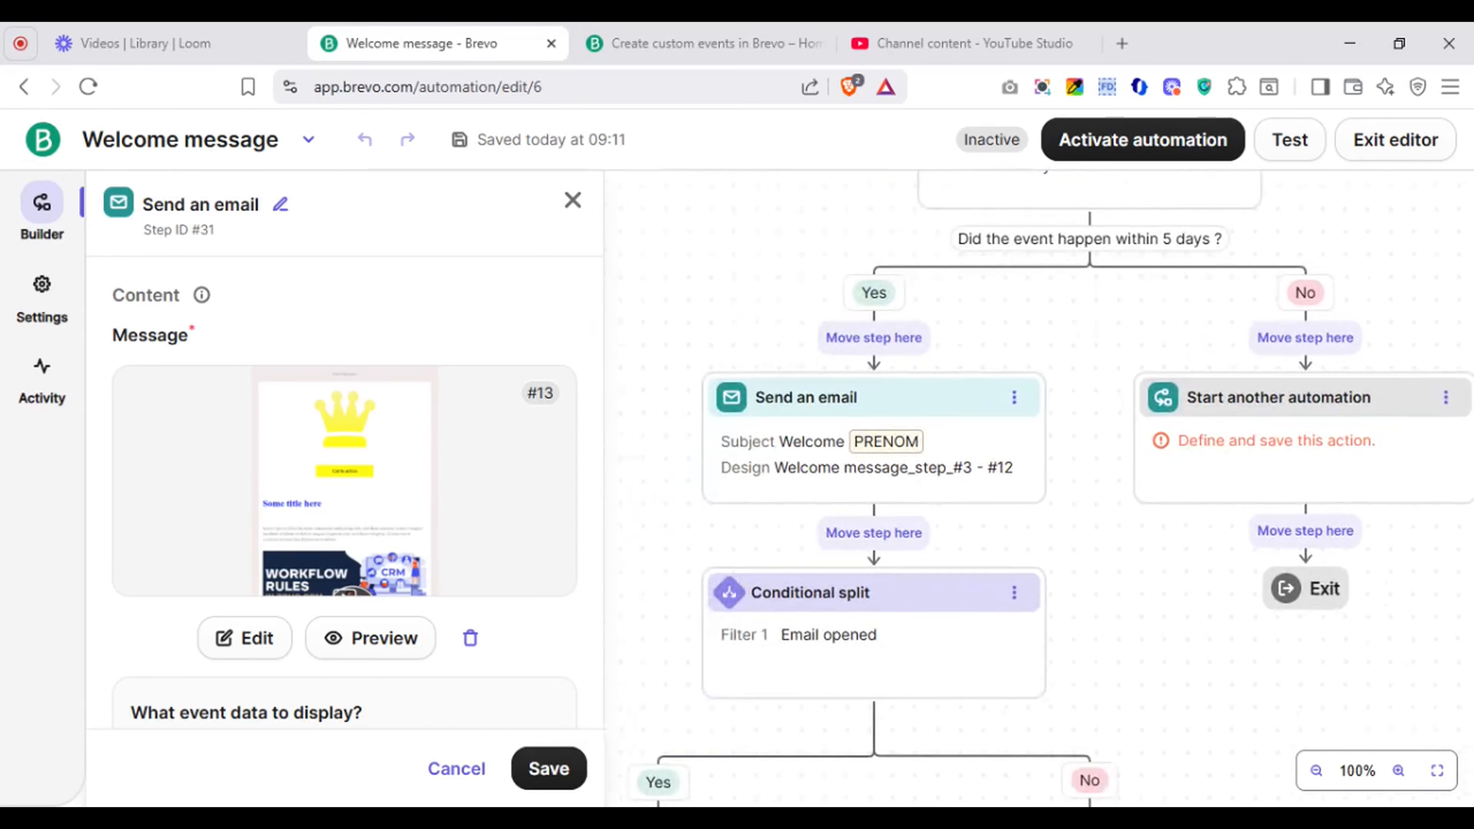
scroll(1038, 488, down, 5)
scroll(1038, 488, left, 4)
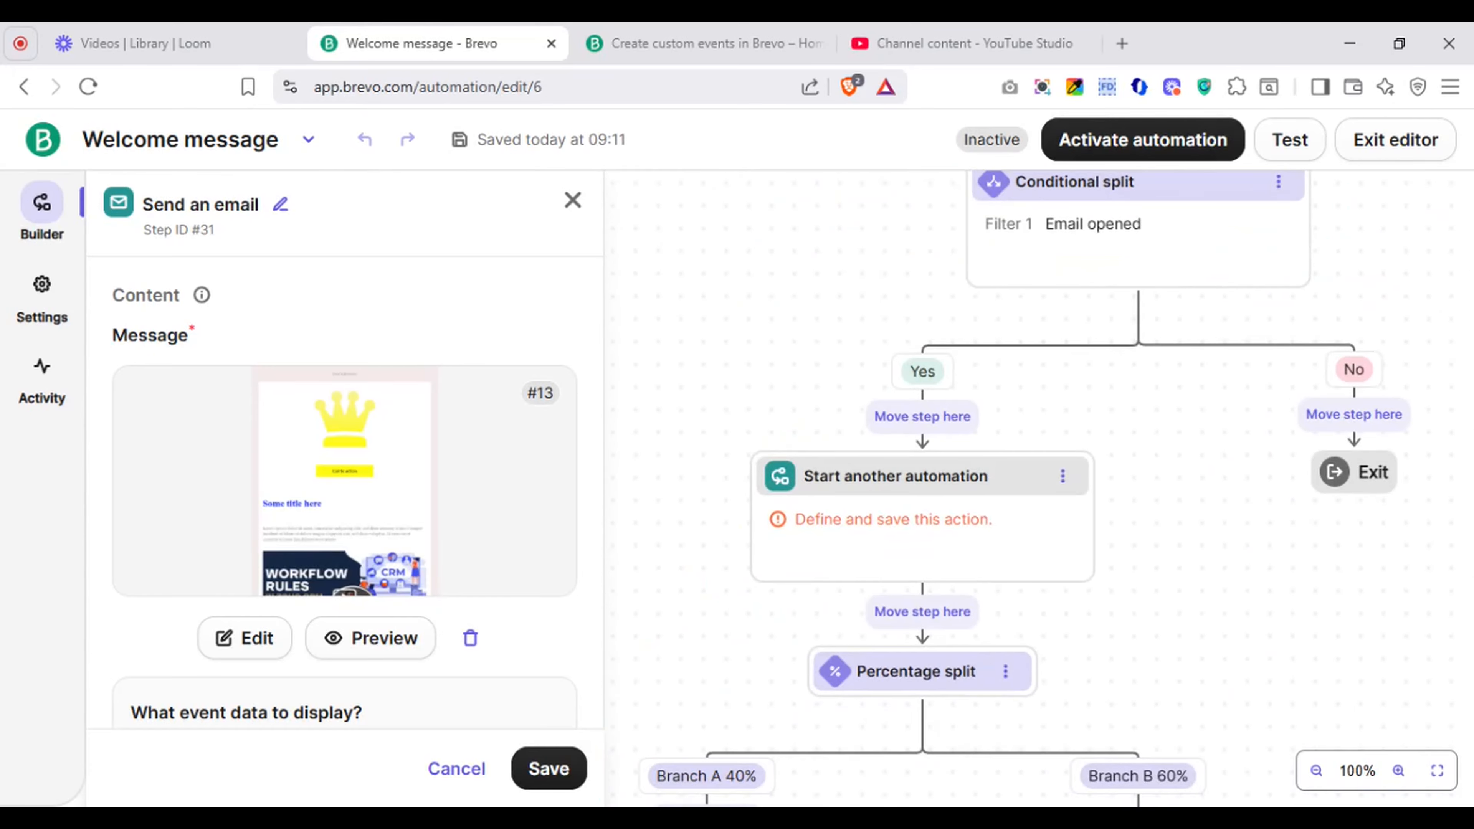
click(927, 515)
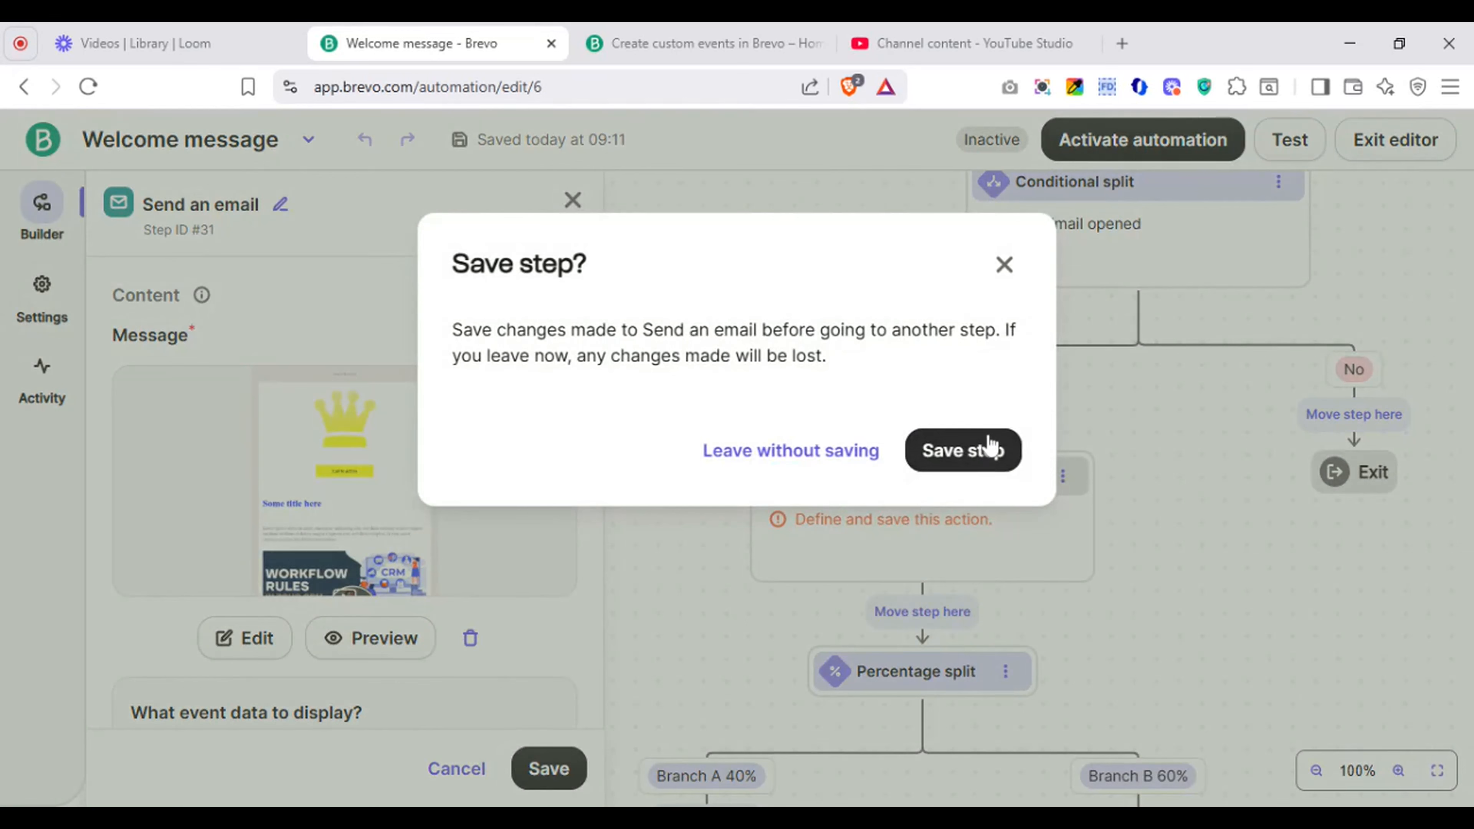
click(985, 450)
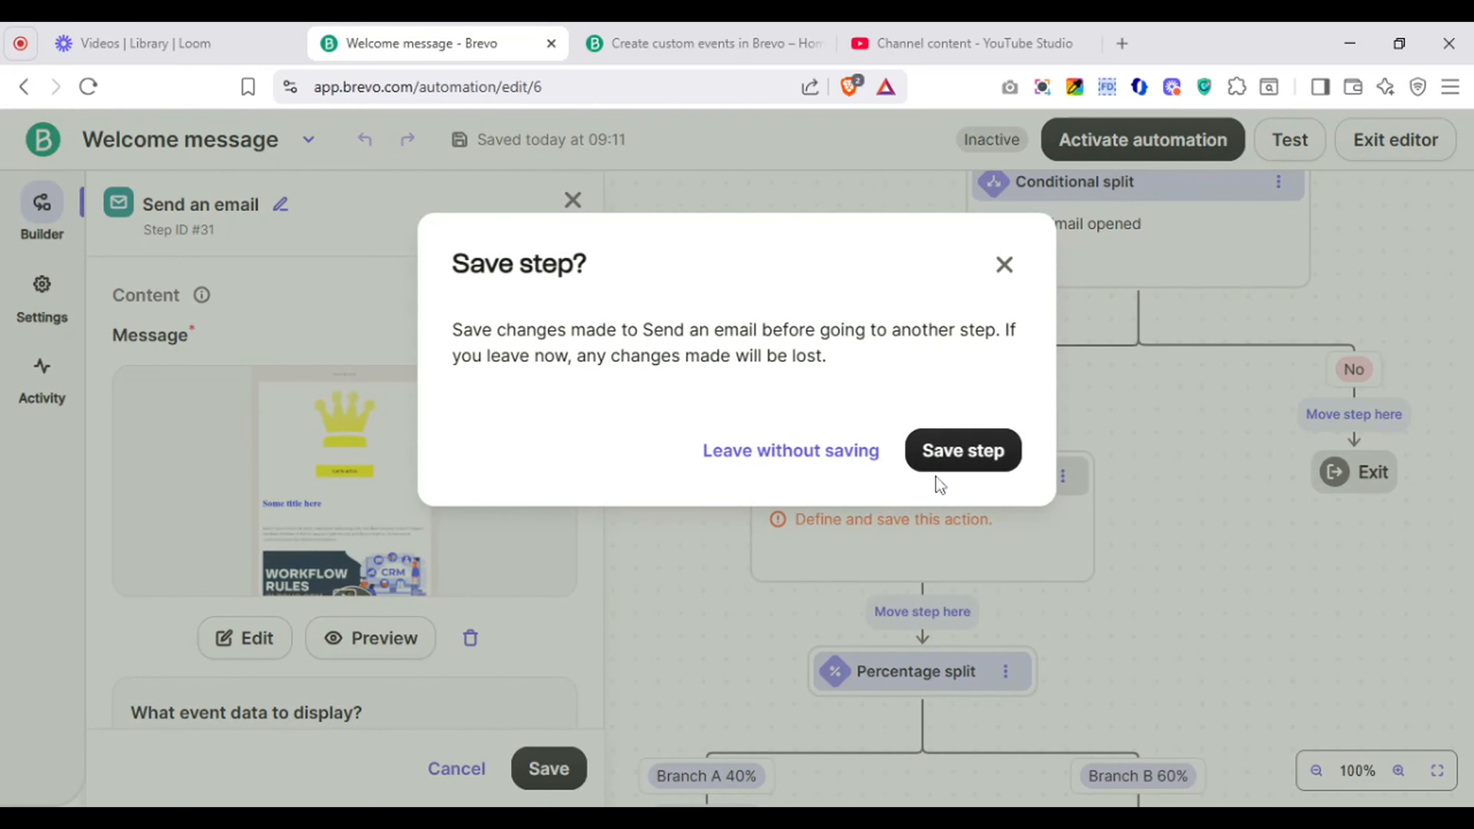
click(948, 464)
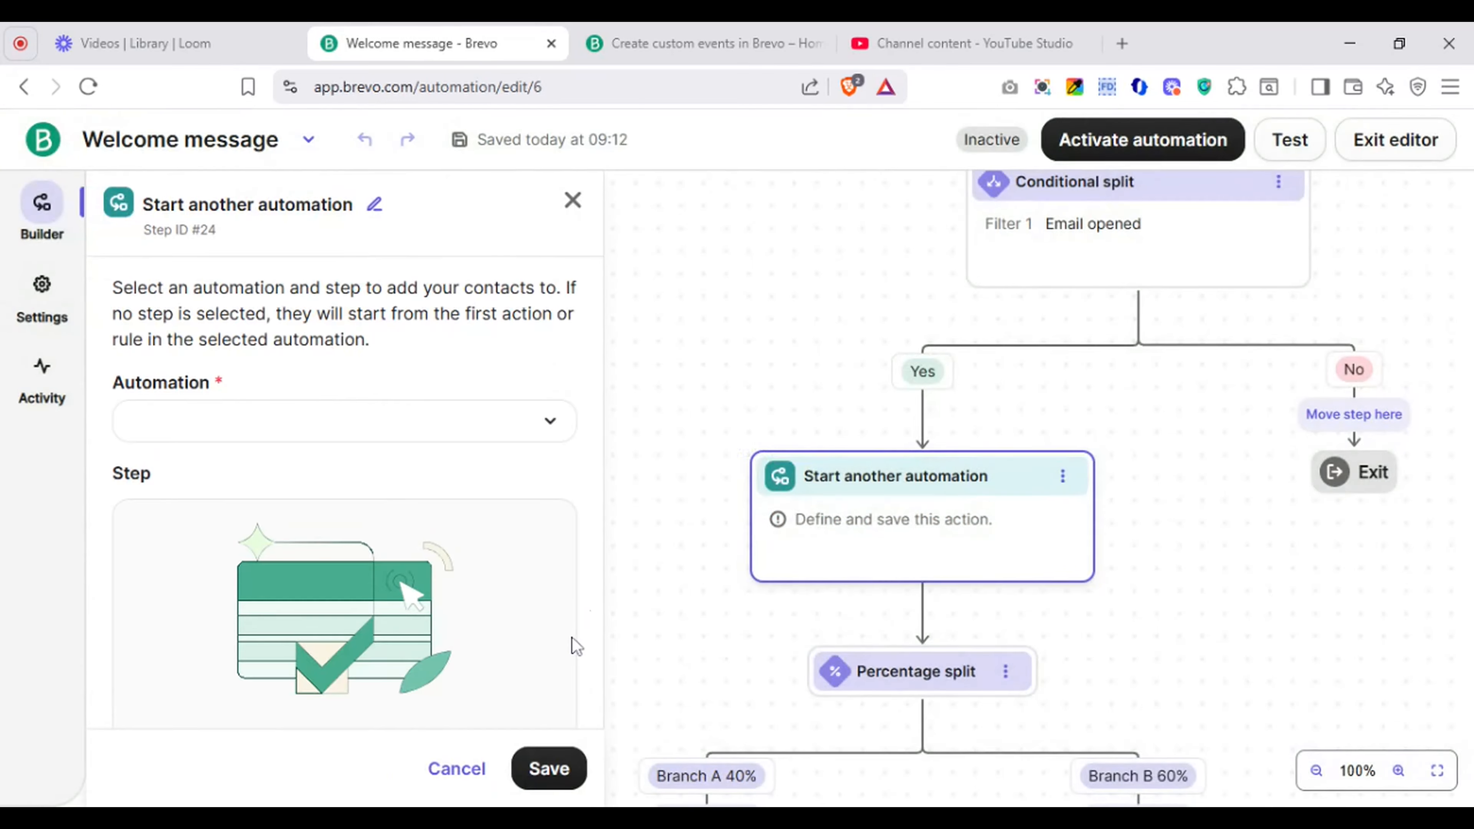
Step: Set the Email opened Yes branch to start the Welcome message automation and save the step
click(493, 422)
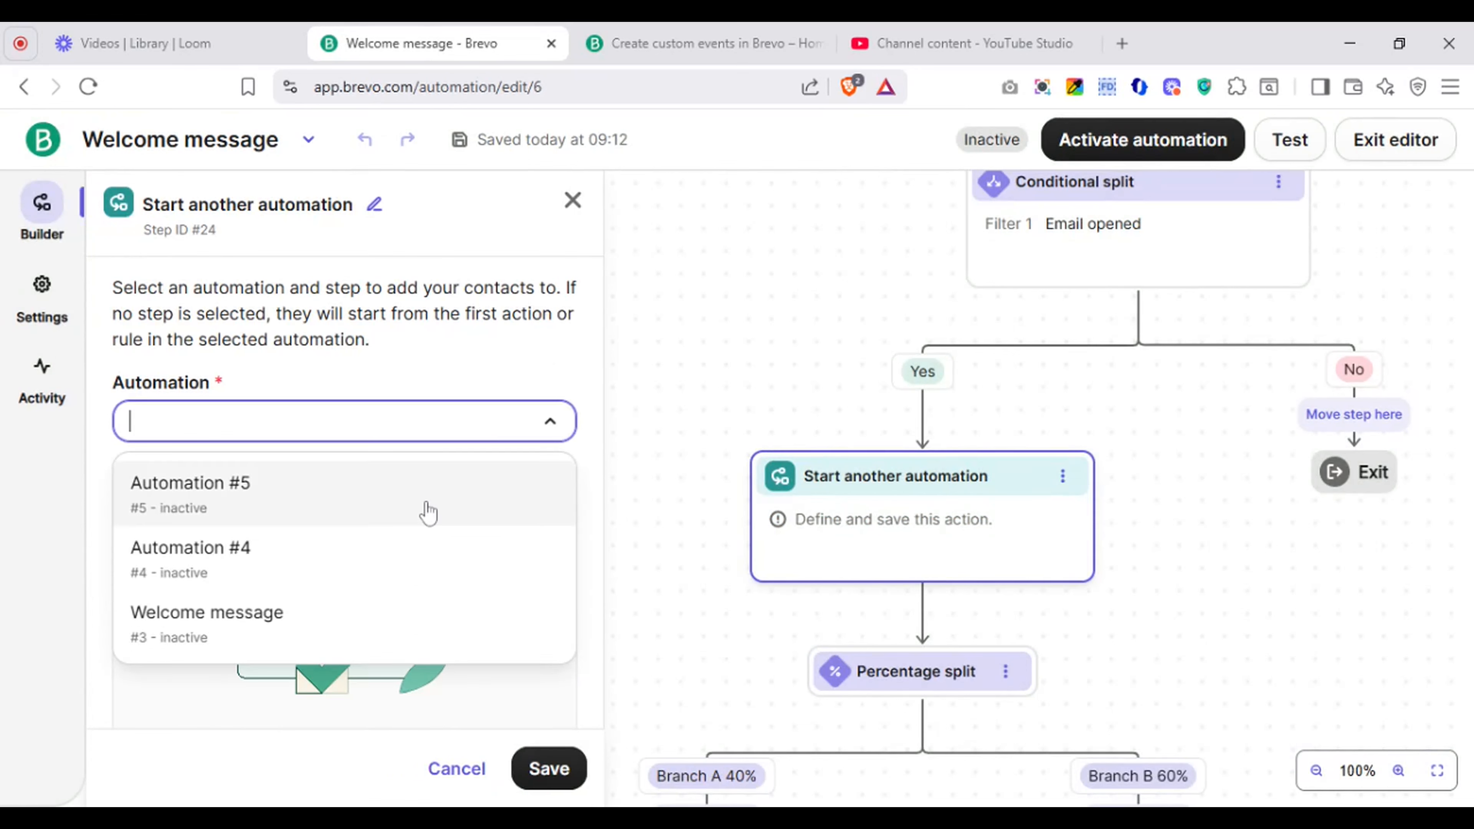
click(355, 611)
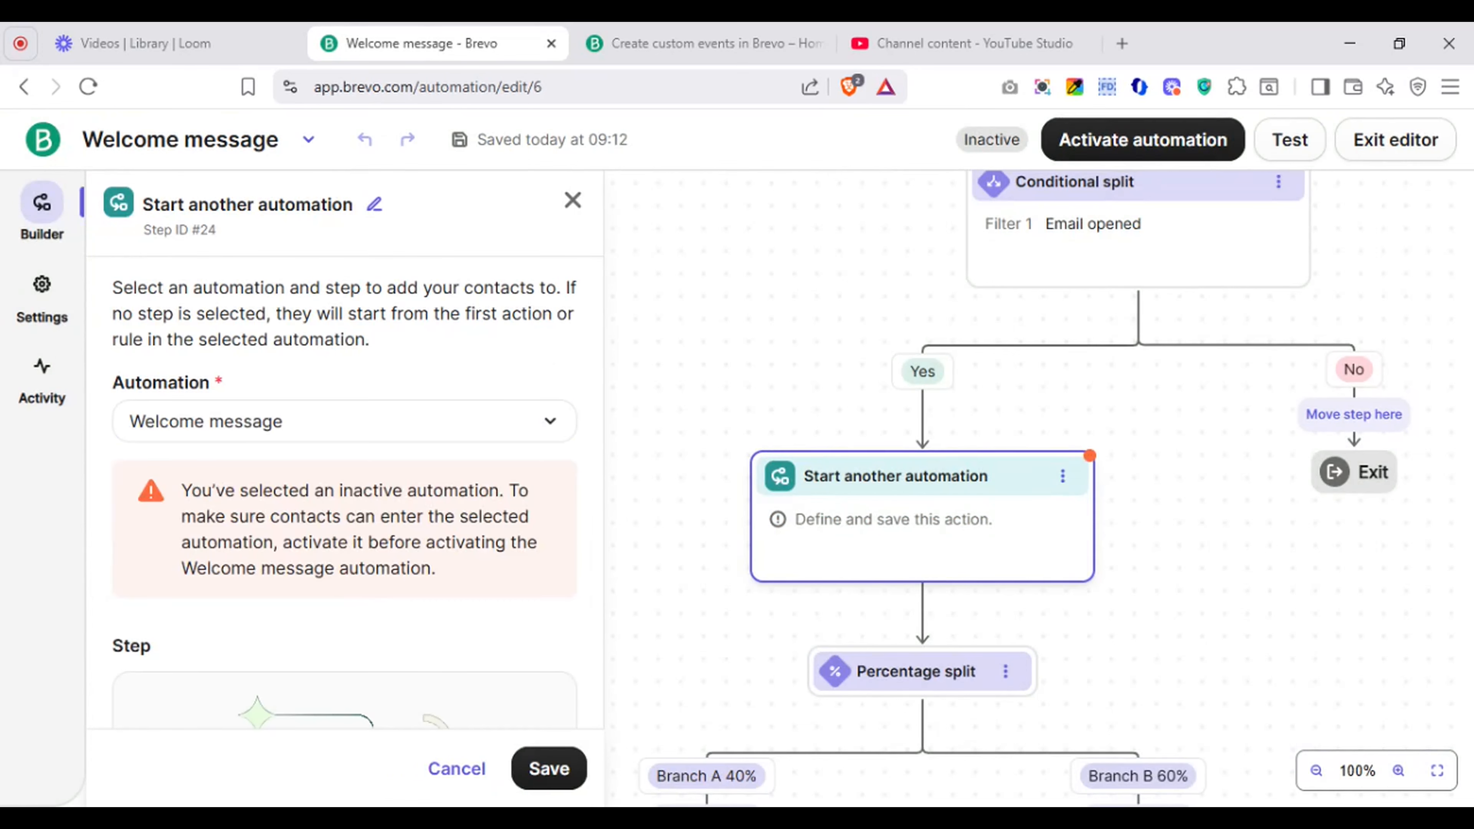
click(553, 768)
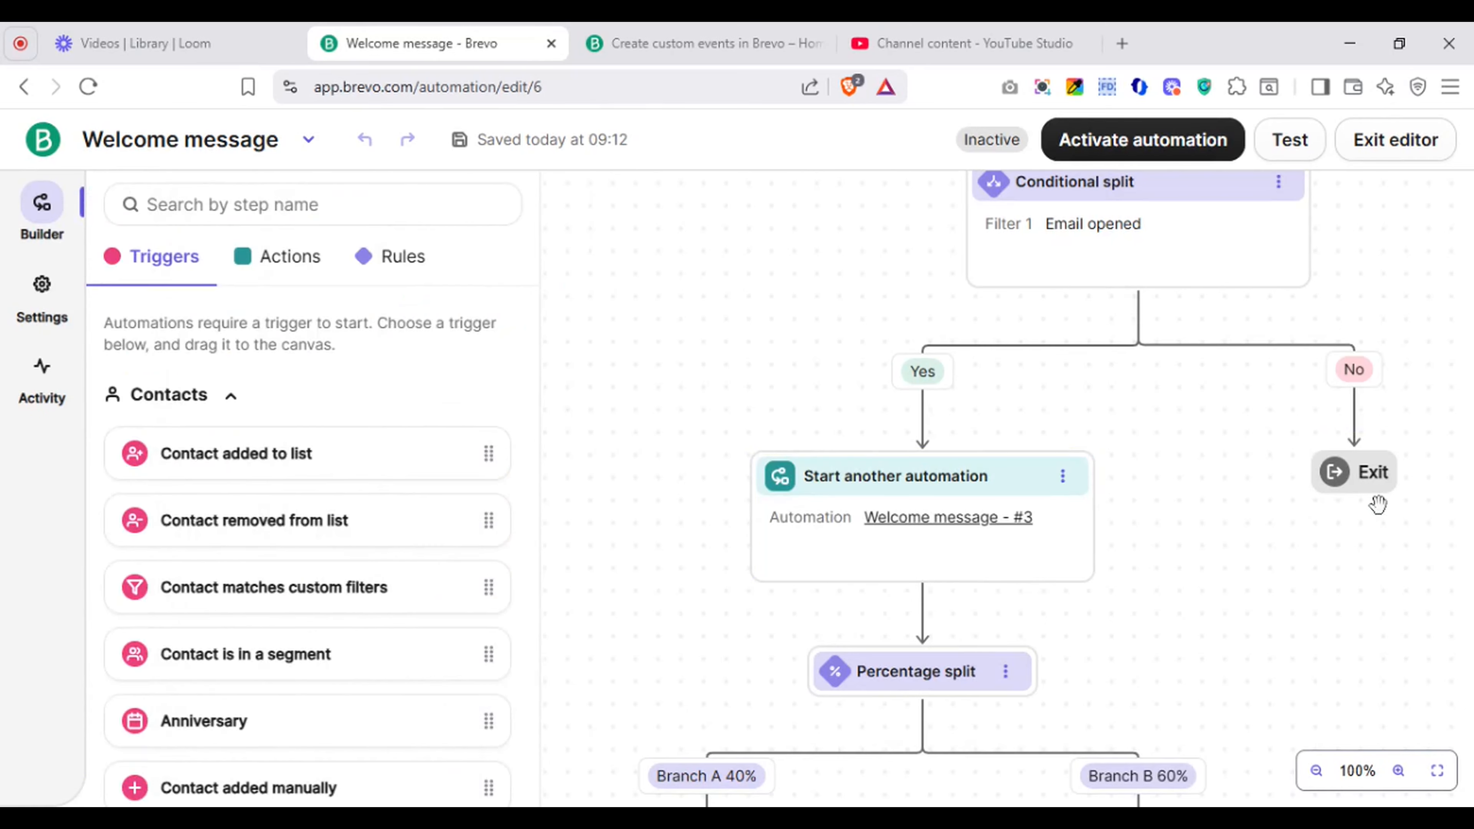
Step: Apply the saved Welcome Email template to the Branch A Send an email step, use its design, and save the step
drag(1246, 498, 1198, 132)
click(710, 521)
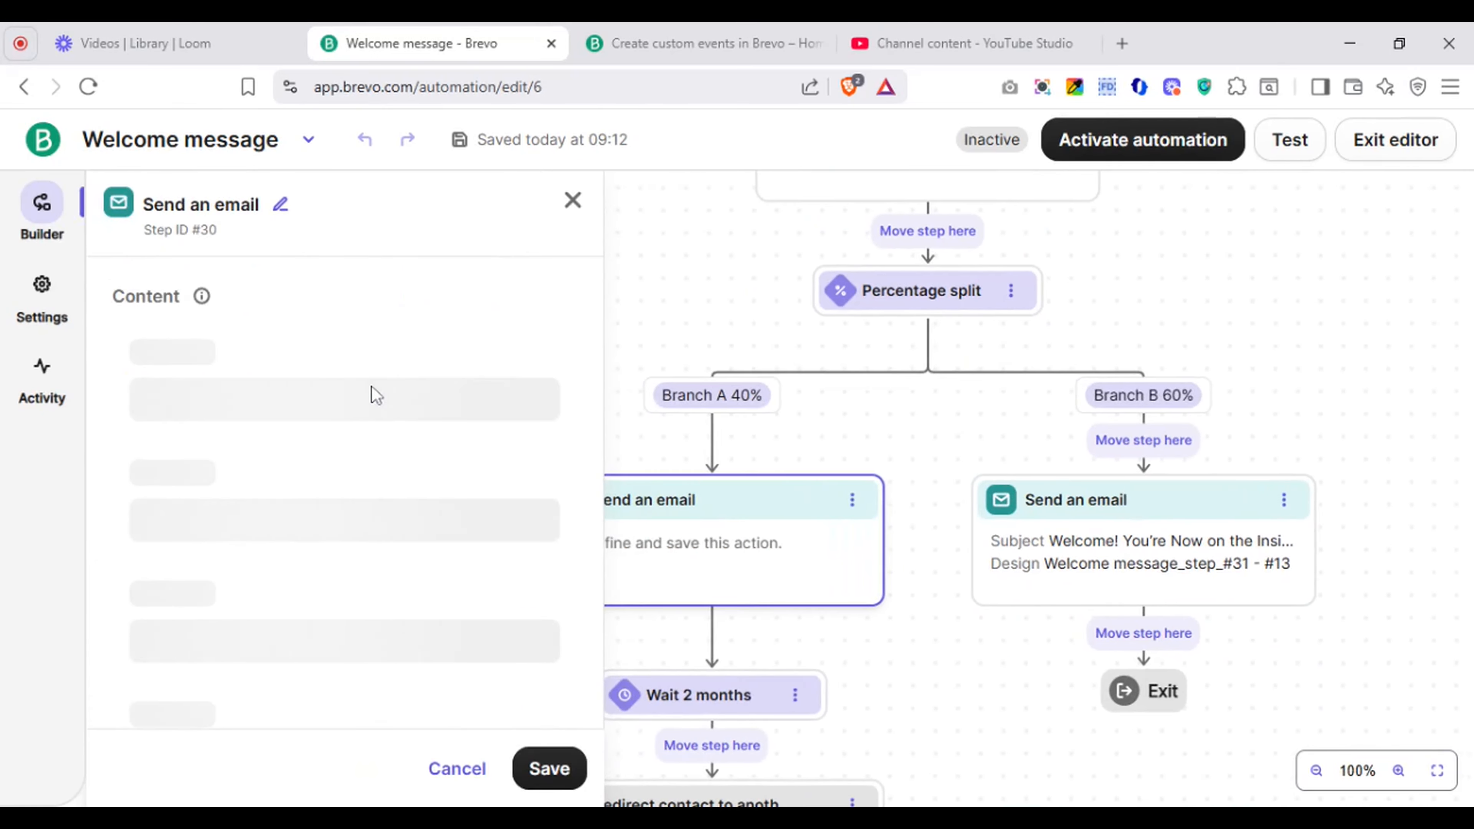
click(365, 697)
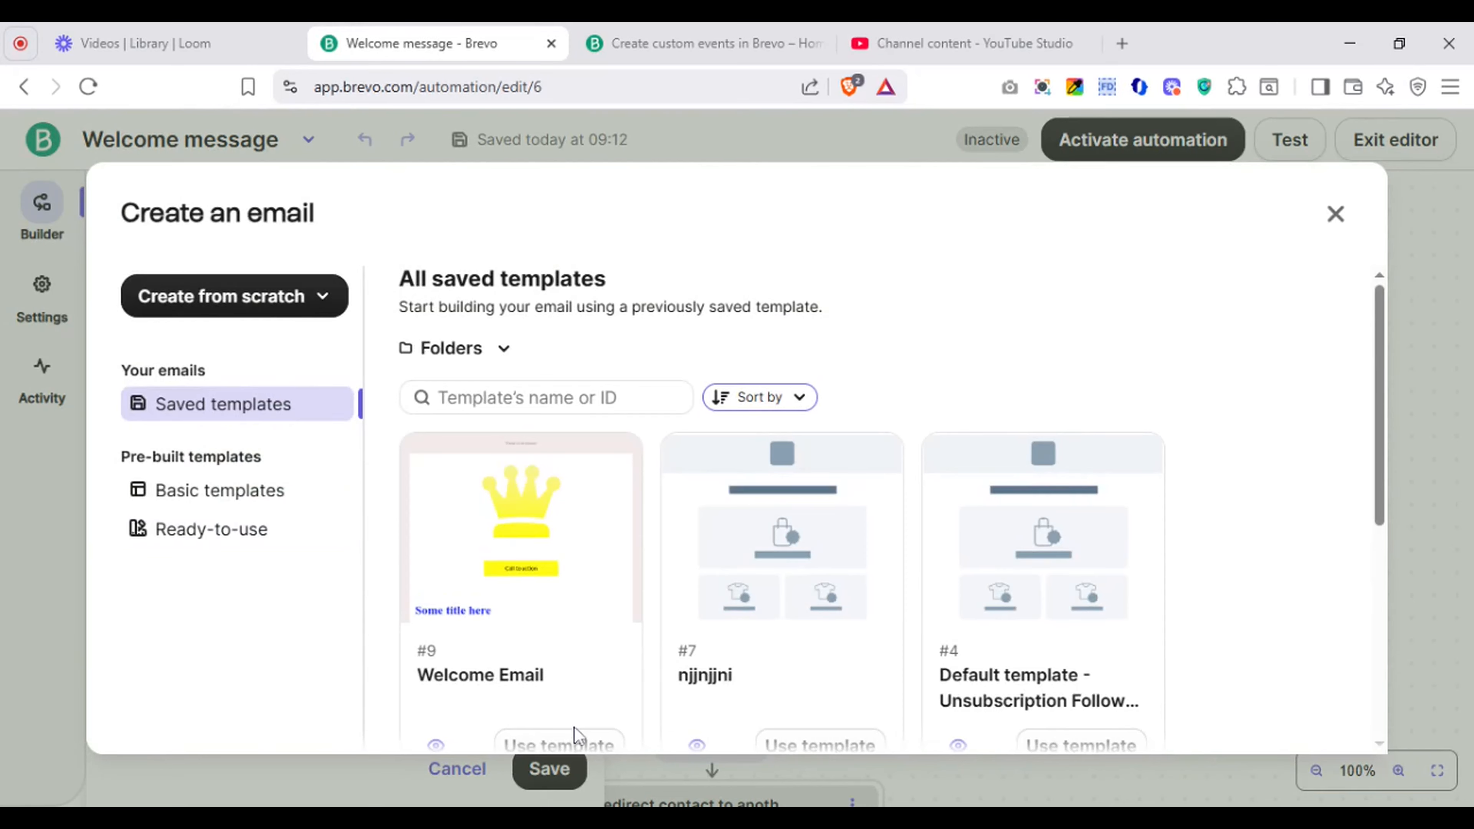
scroll(574, 734, down, 3)
click(549, 613)
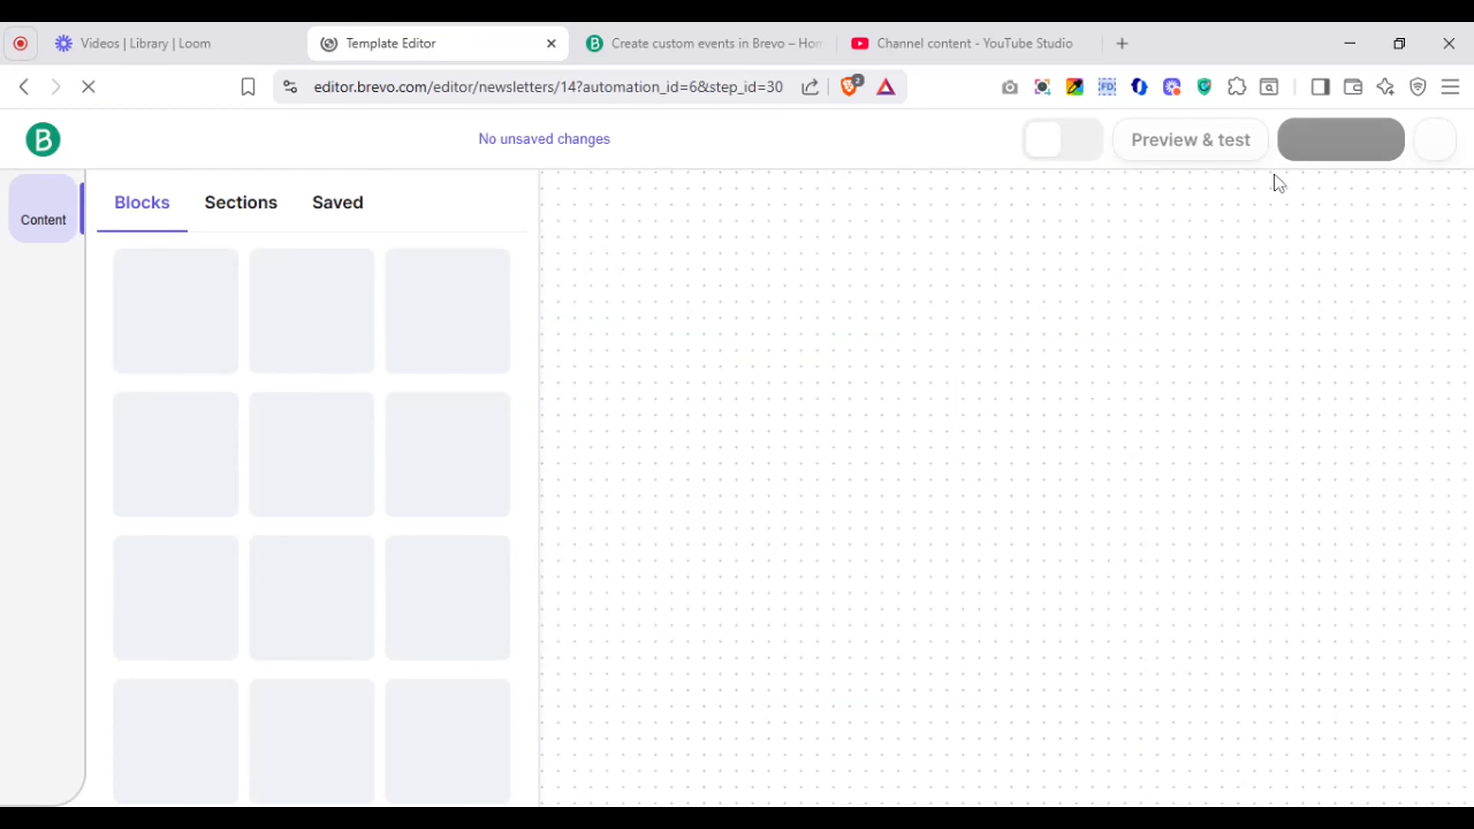
click(1286, 148)
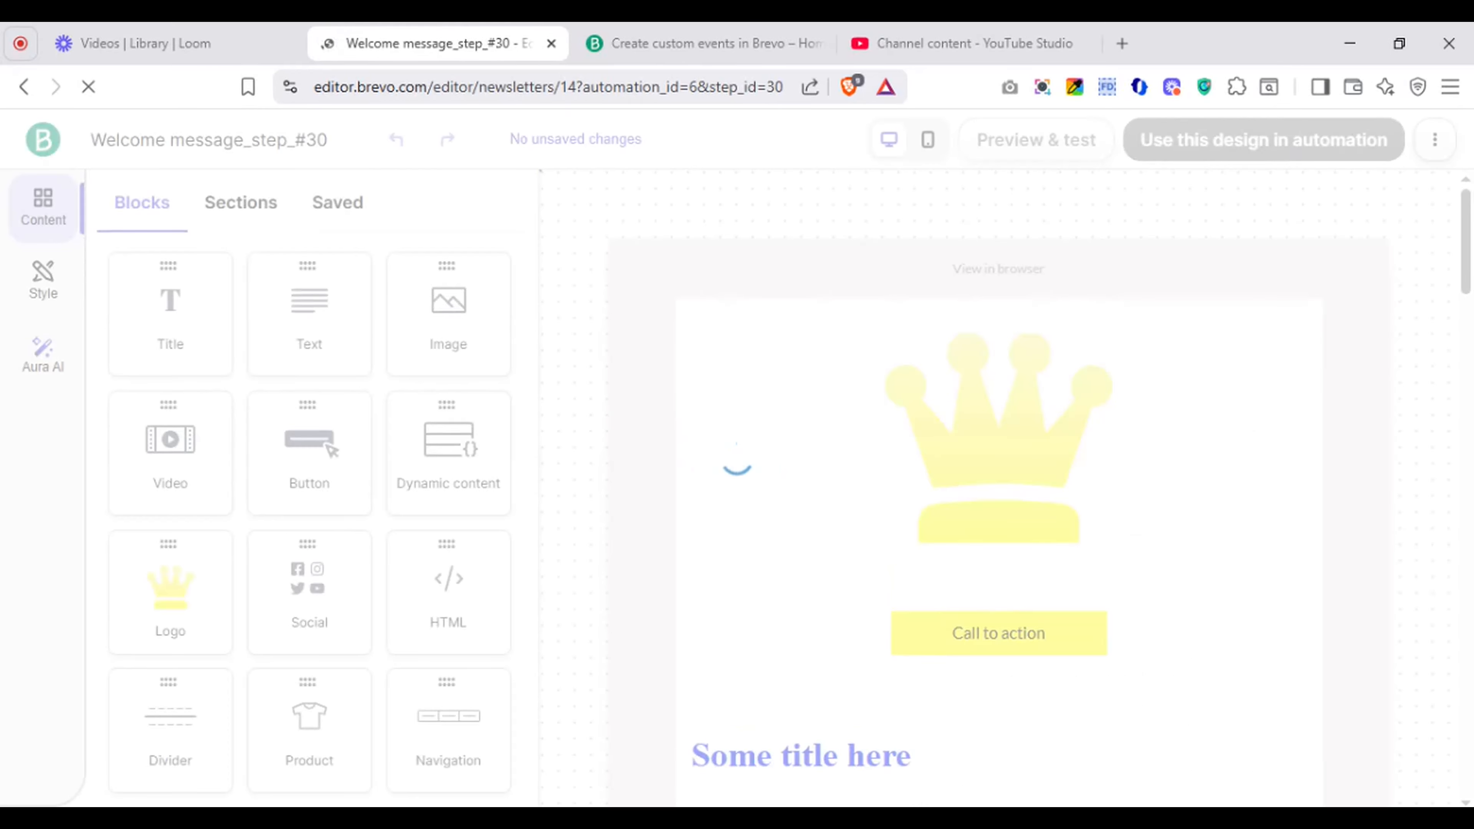
click(1276, 140)
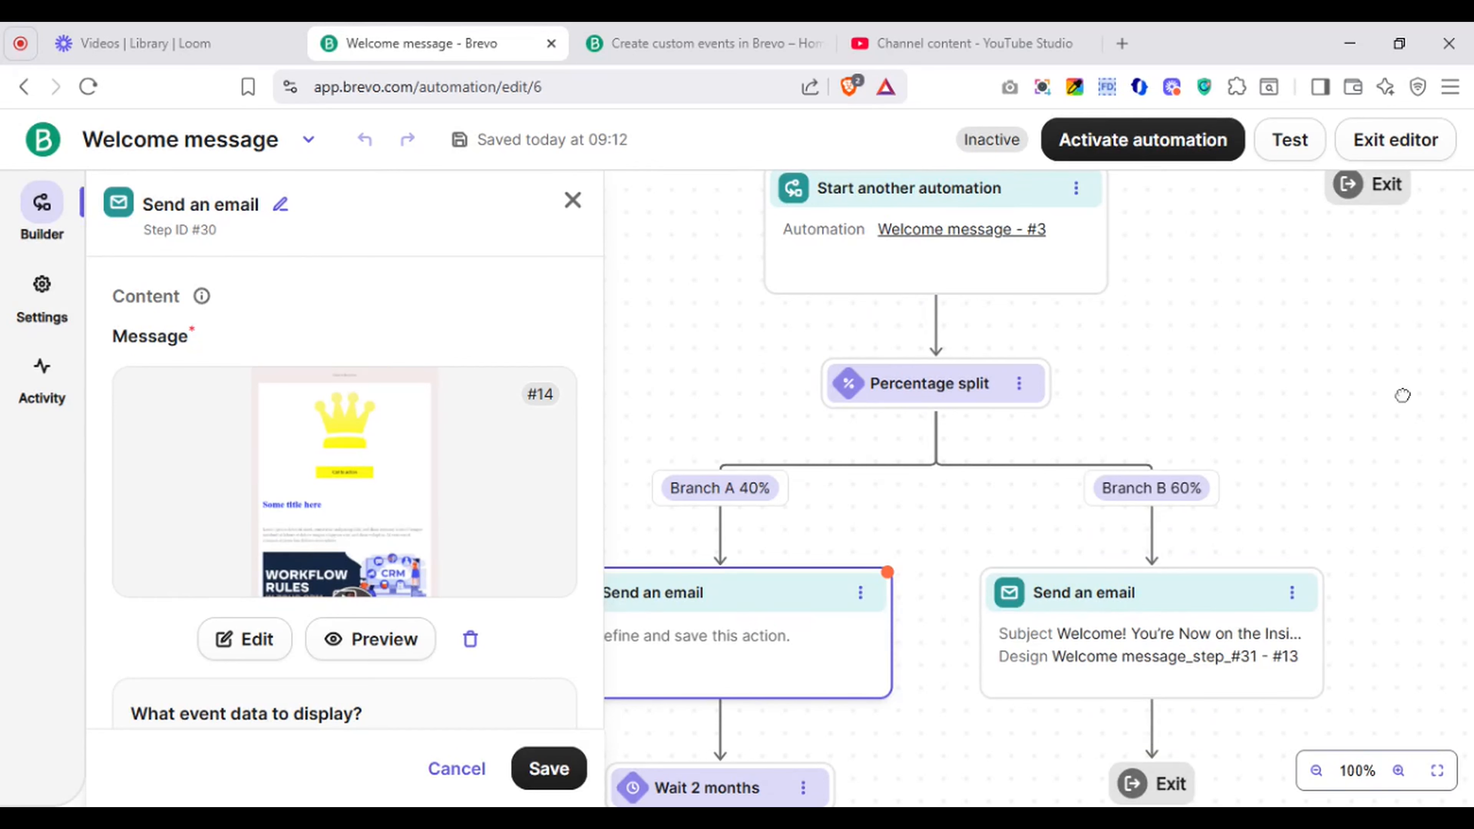
click(543, 773)
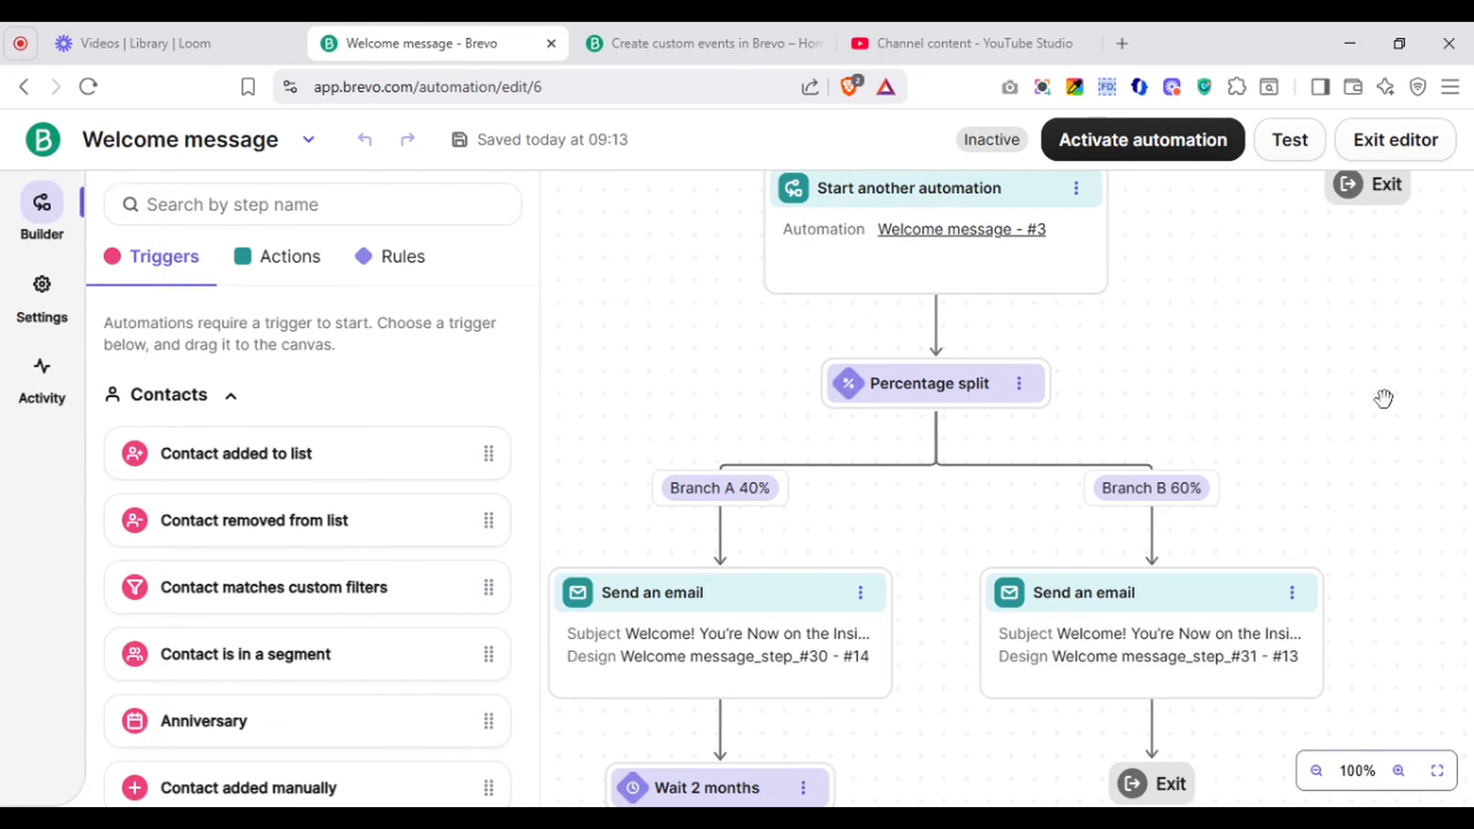
Step: Set the Redirect contact to another step action after the 2-month wait to send contacts back to Branch A's Send an email step
drag(1383, 399, 1230, 824)
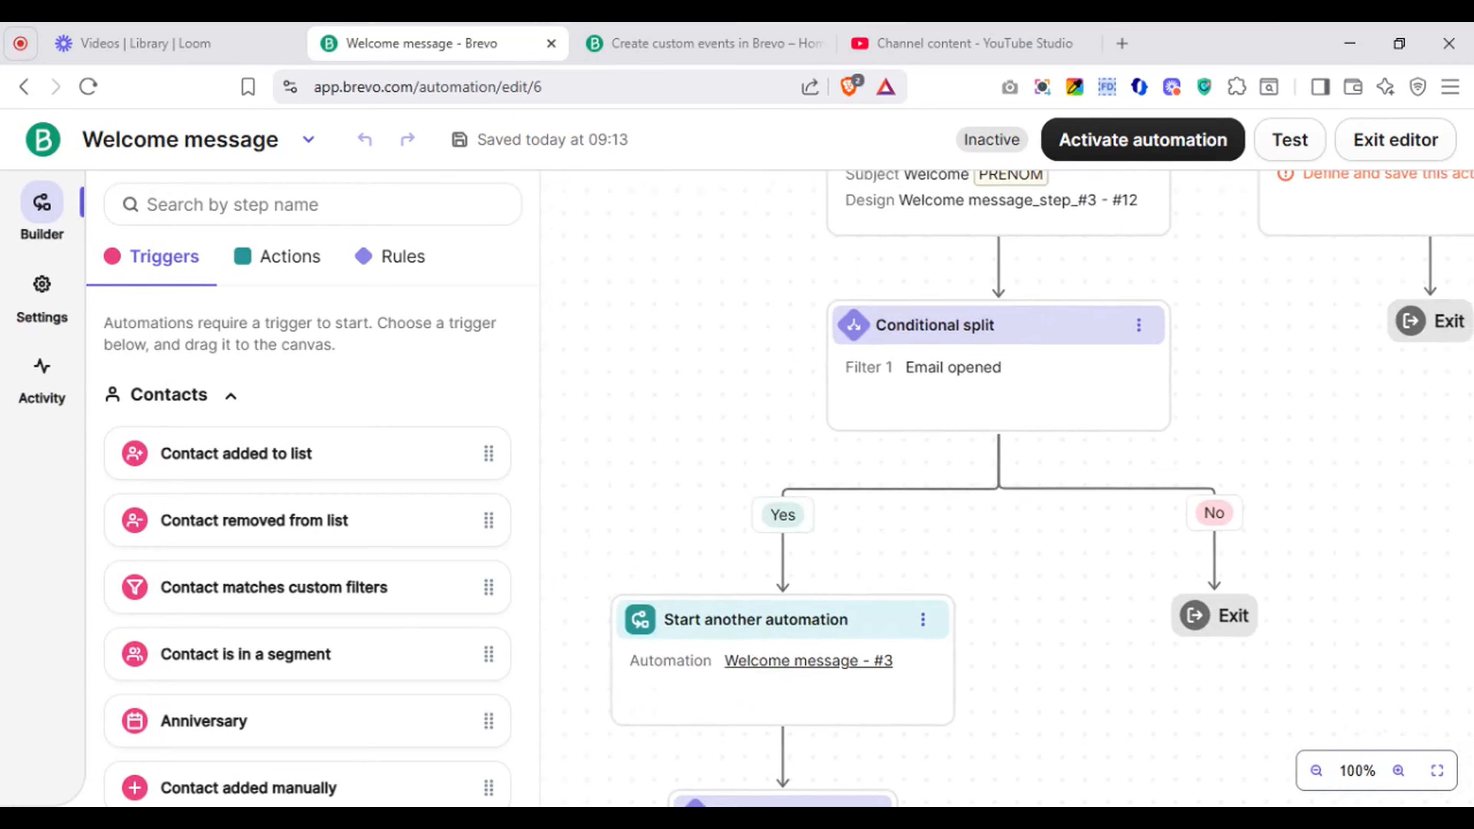
drag(1277, 492, 1046, 804)
drag(1460, 355, 1470, 281)
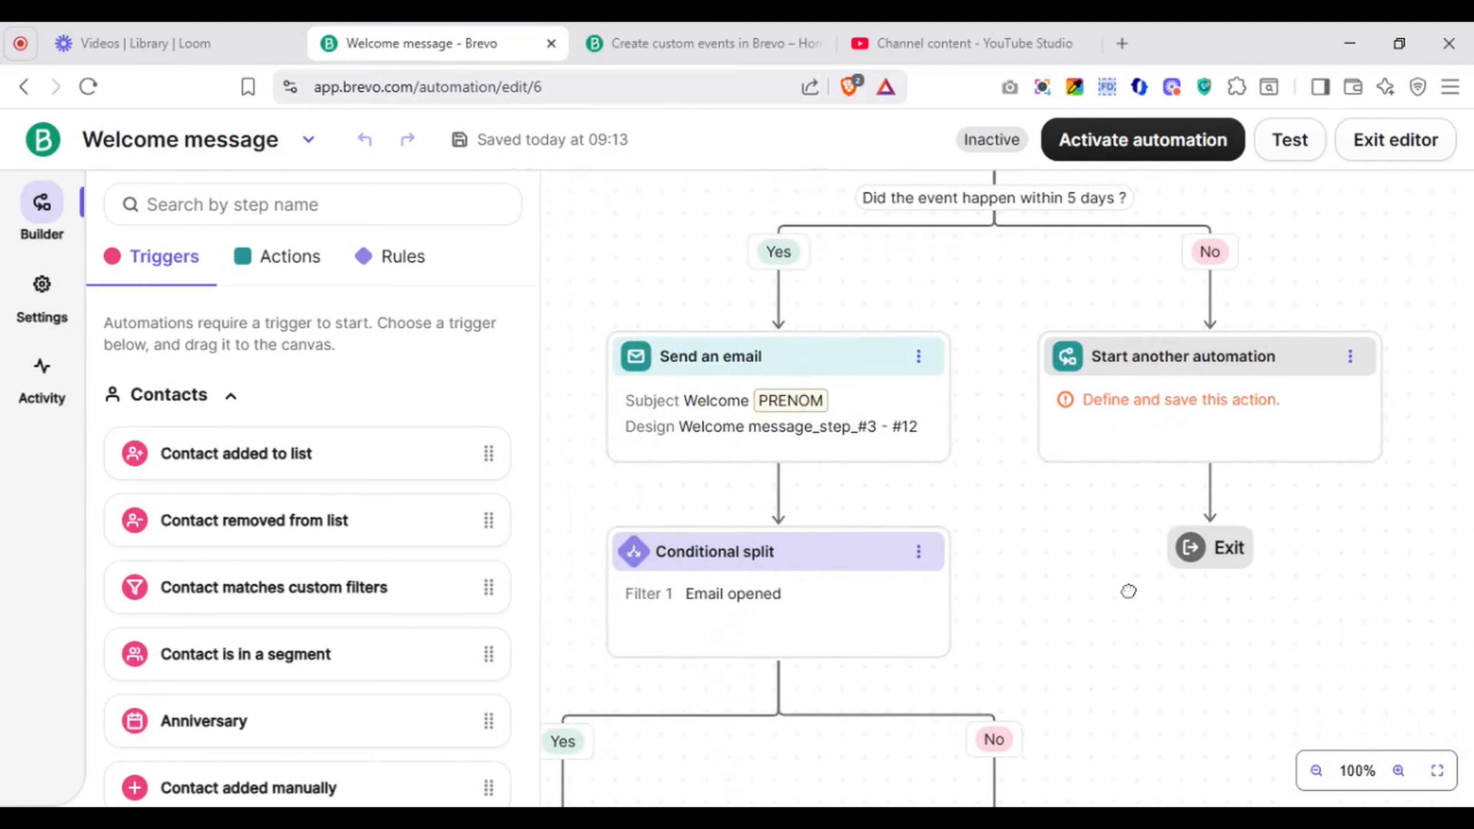
drag(1128, 591, 1168, 132)
drag(1115, 398, 1260, 158)
drag(1194, 503, 1427, 206)
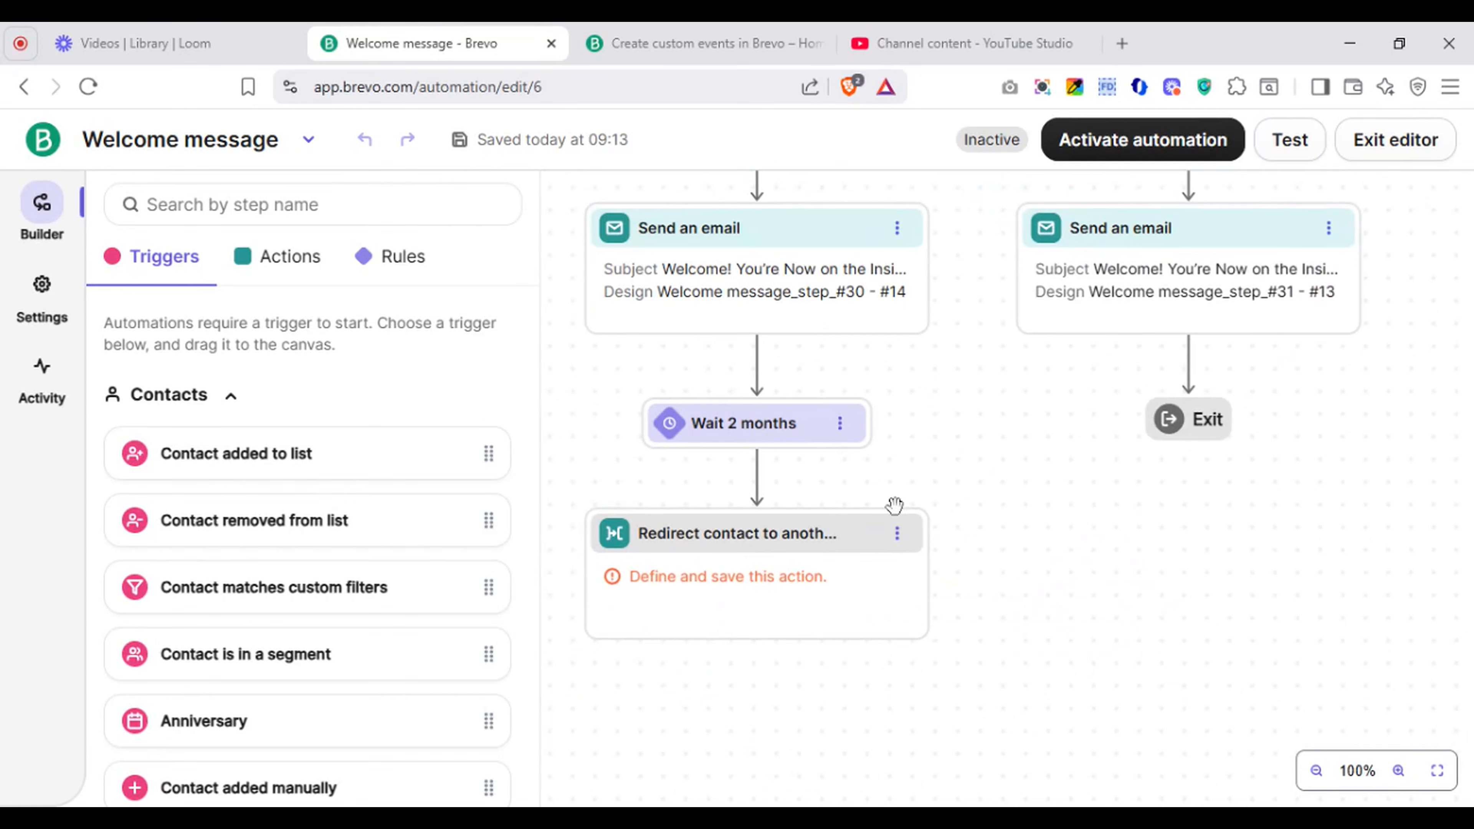
click(822, 597)
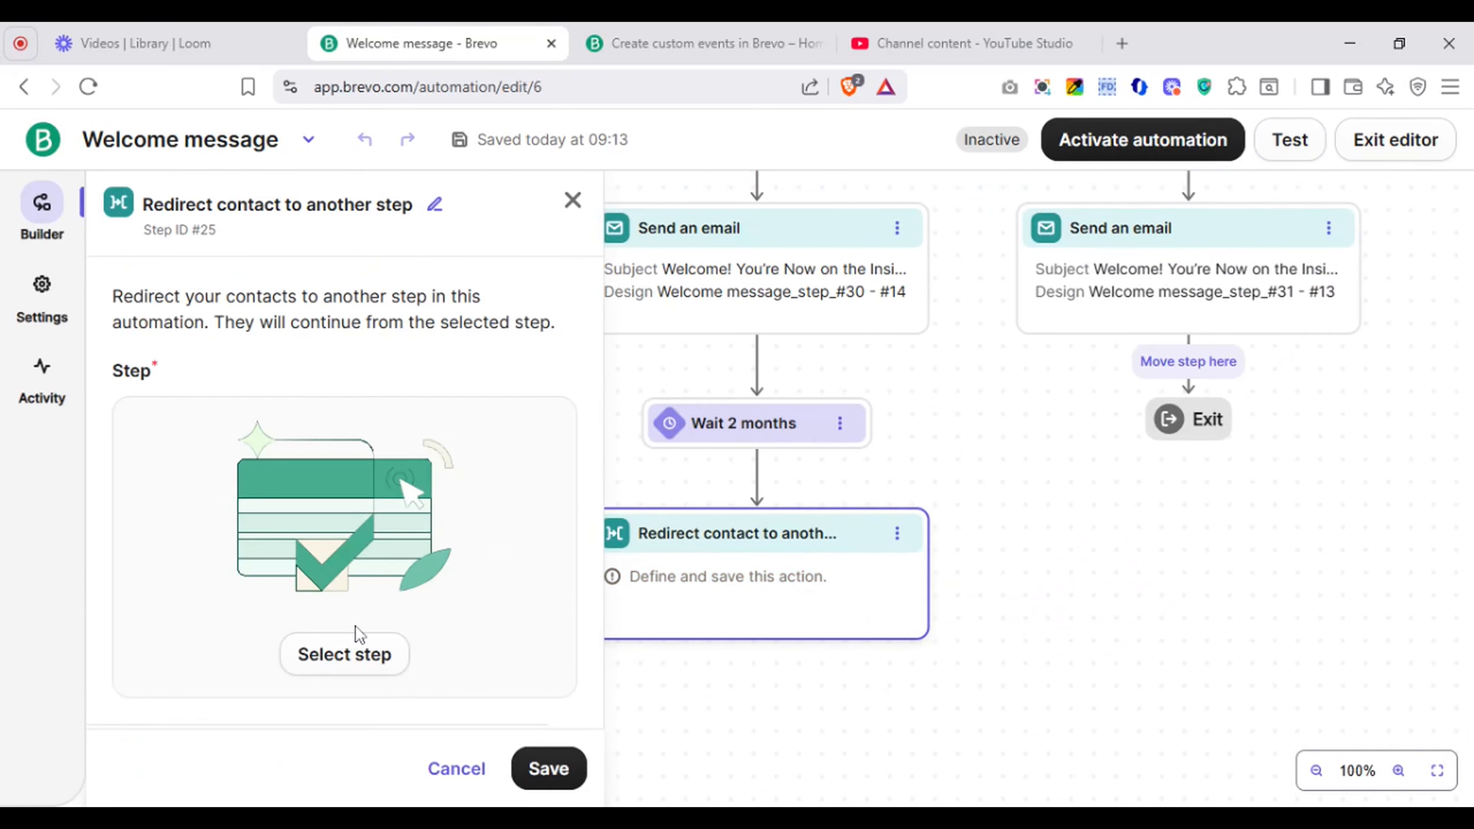
click(347, 655)
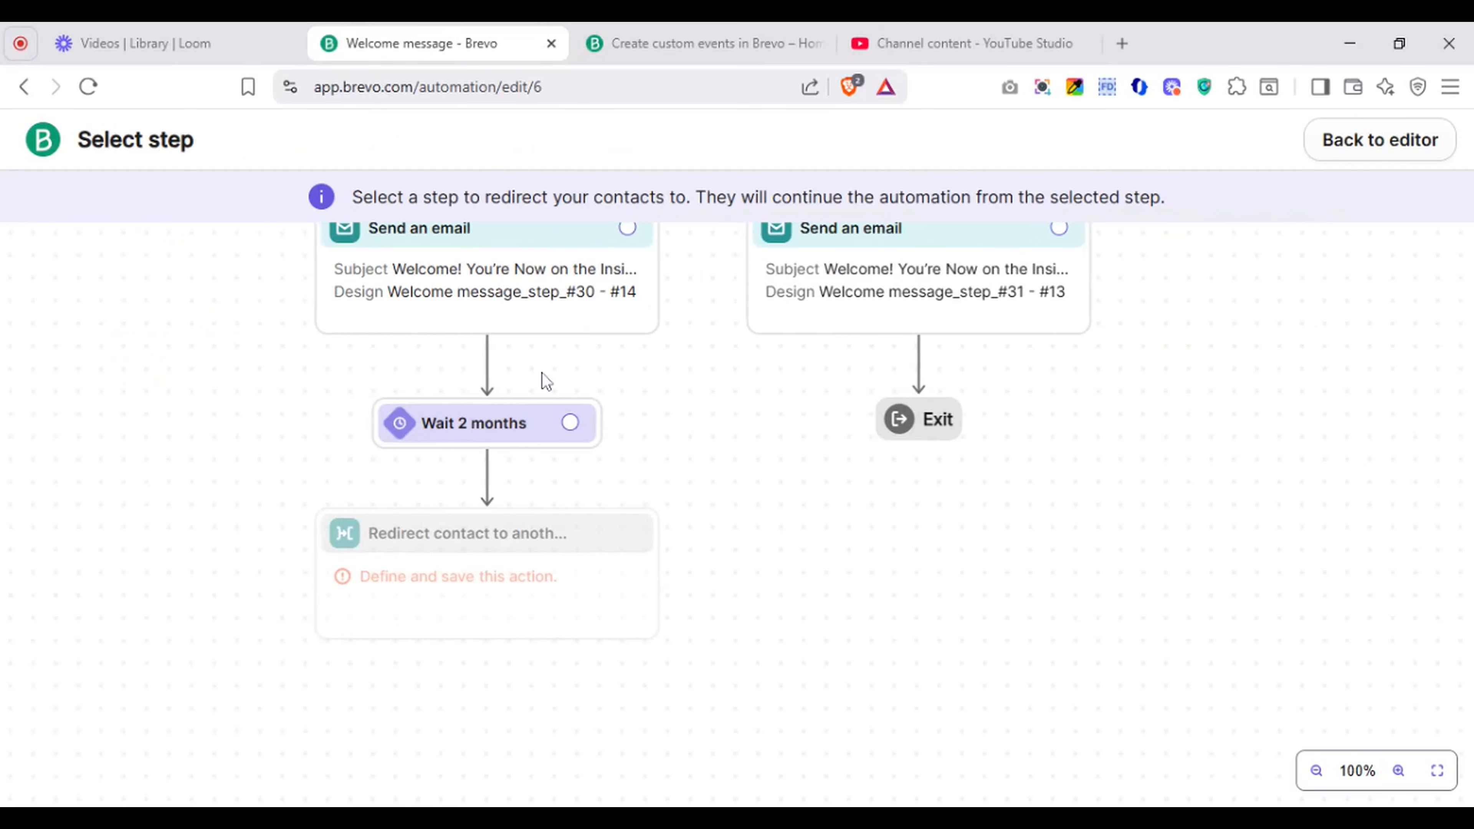
click(627, 228)
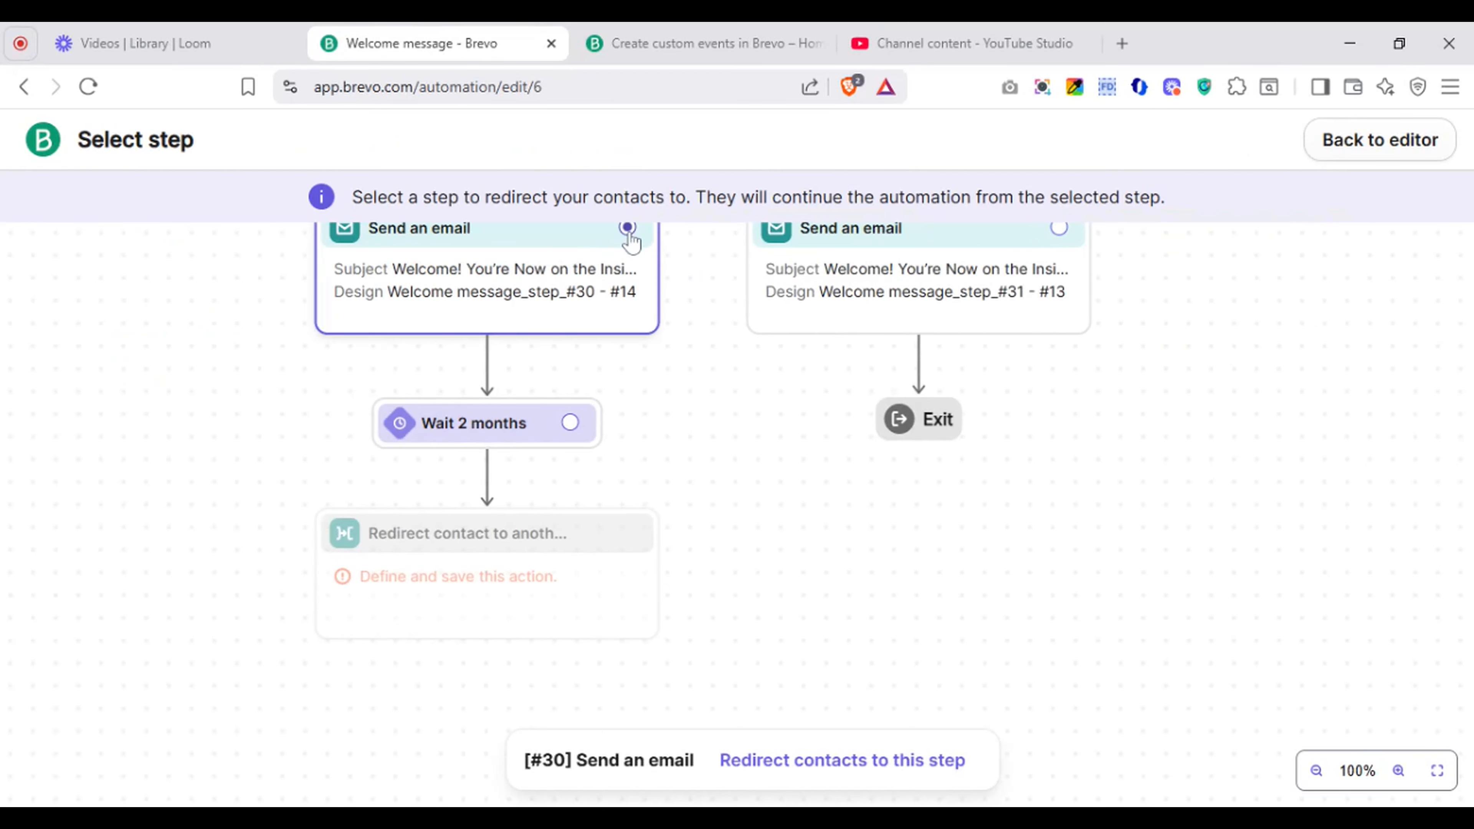
click(813, 761)
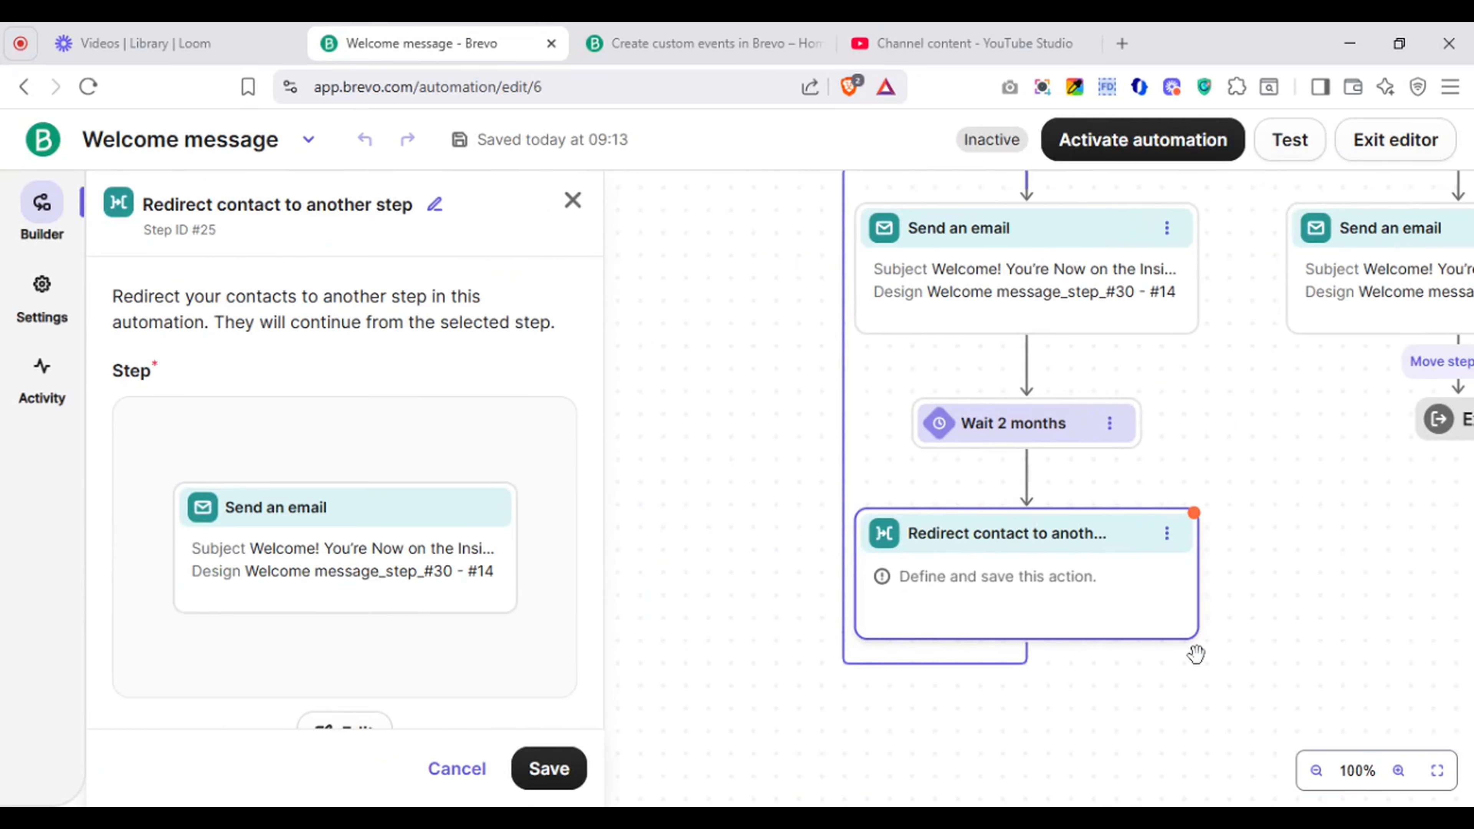
Step: Save the redirect step while switching to the Start another automation step on the No branch of the 5-day event check
drag(1387, 470, 1029, 767)
drag(1306, 465, 1356, 689)
drag(1219, 441, 880, 730)
drag(1131, 442, 1040, 679)
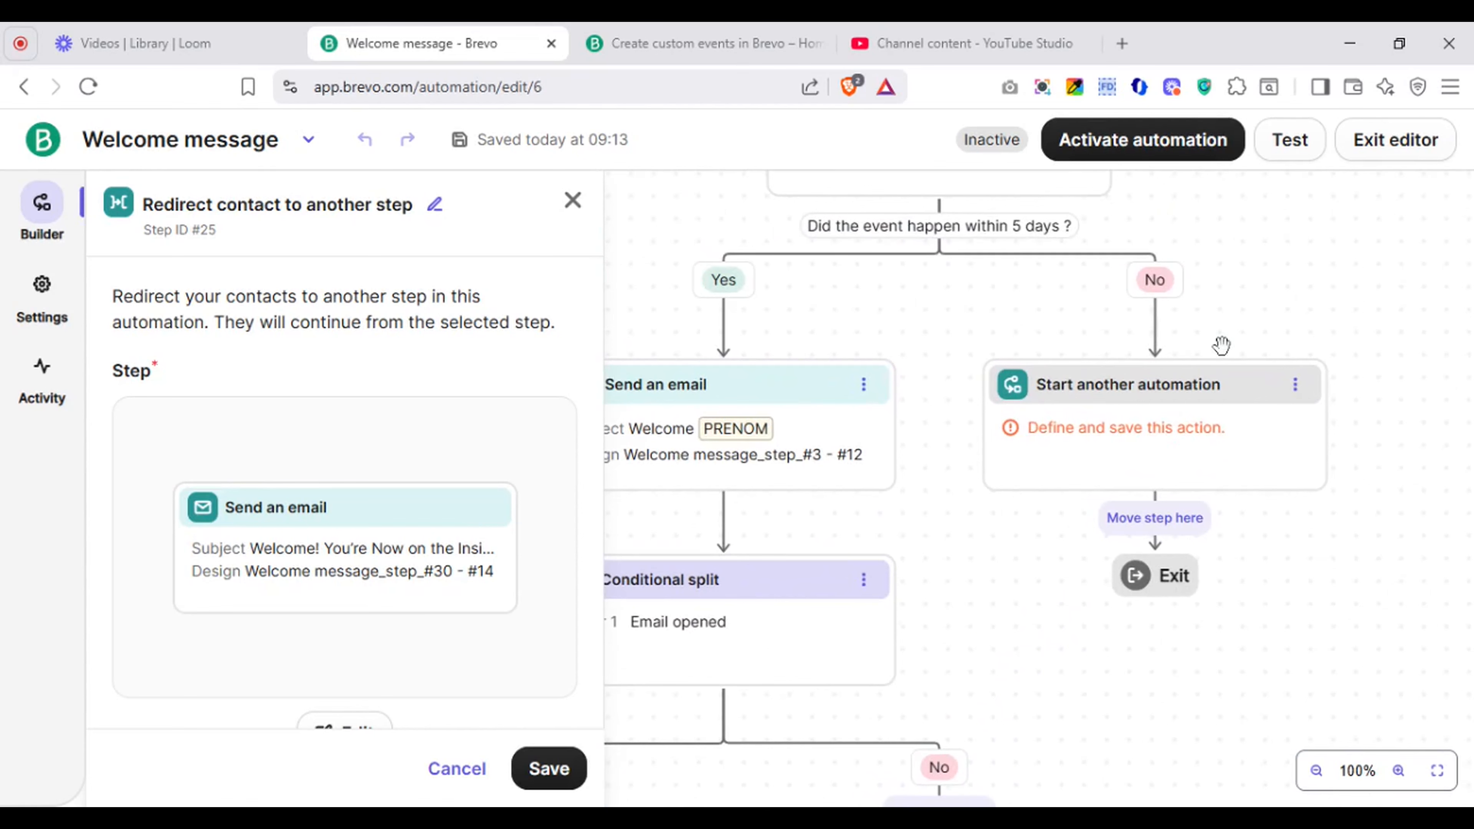
click(1238, 442)
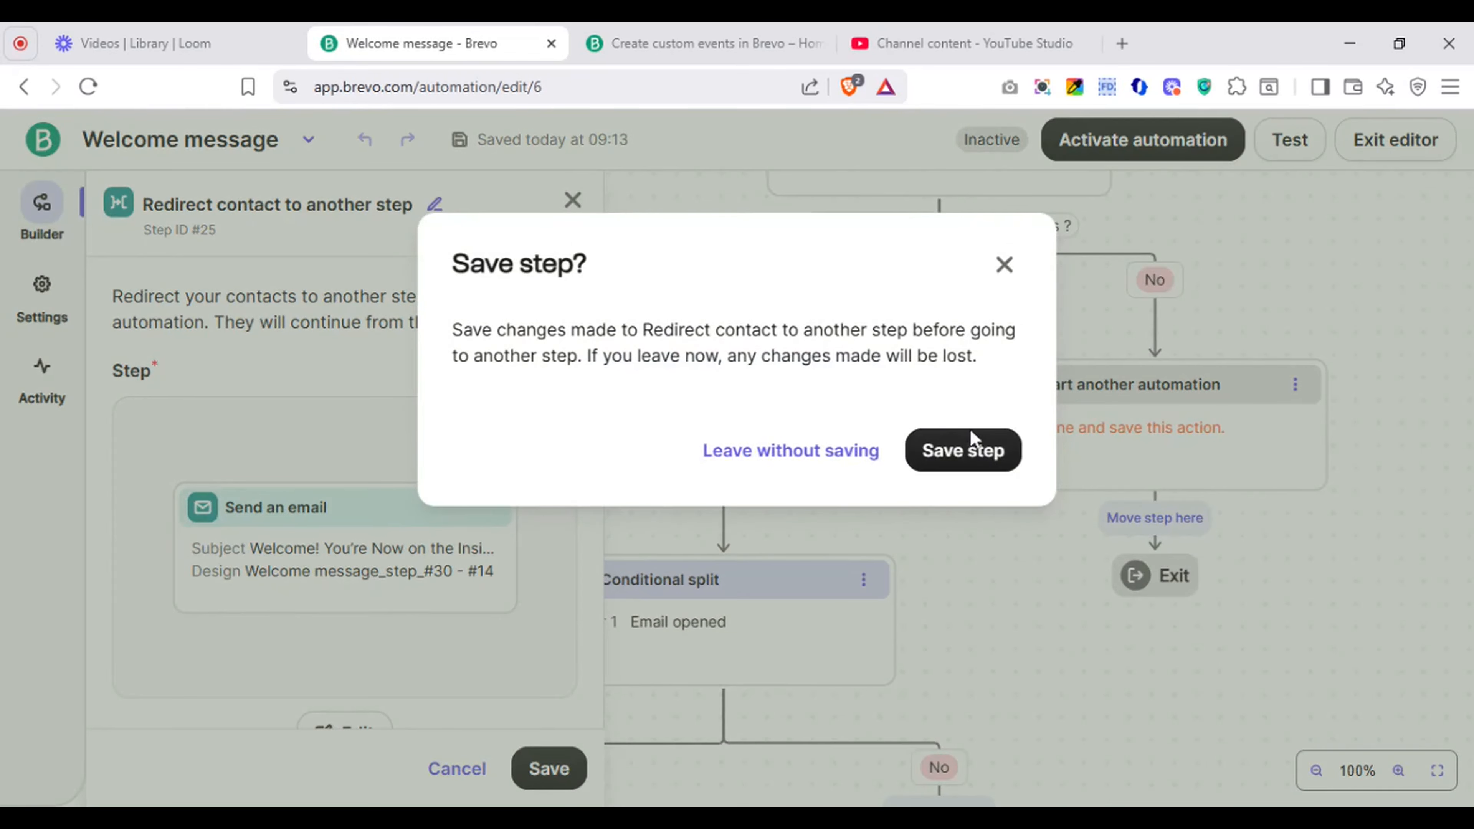
click(966, 455)
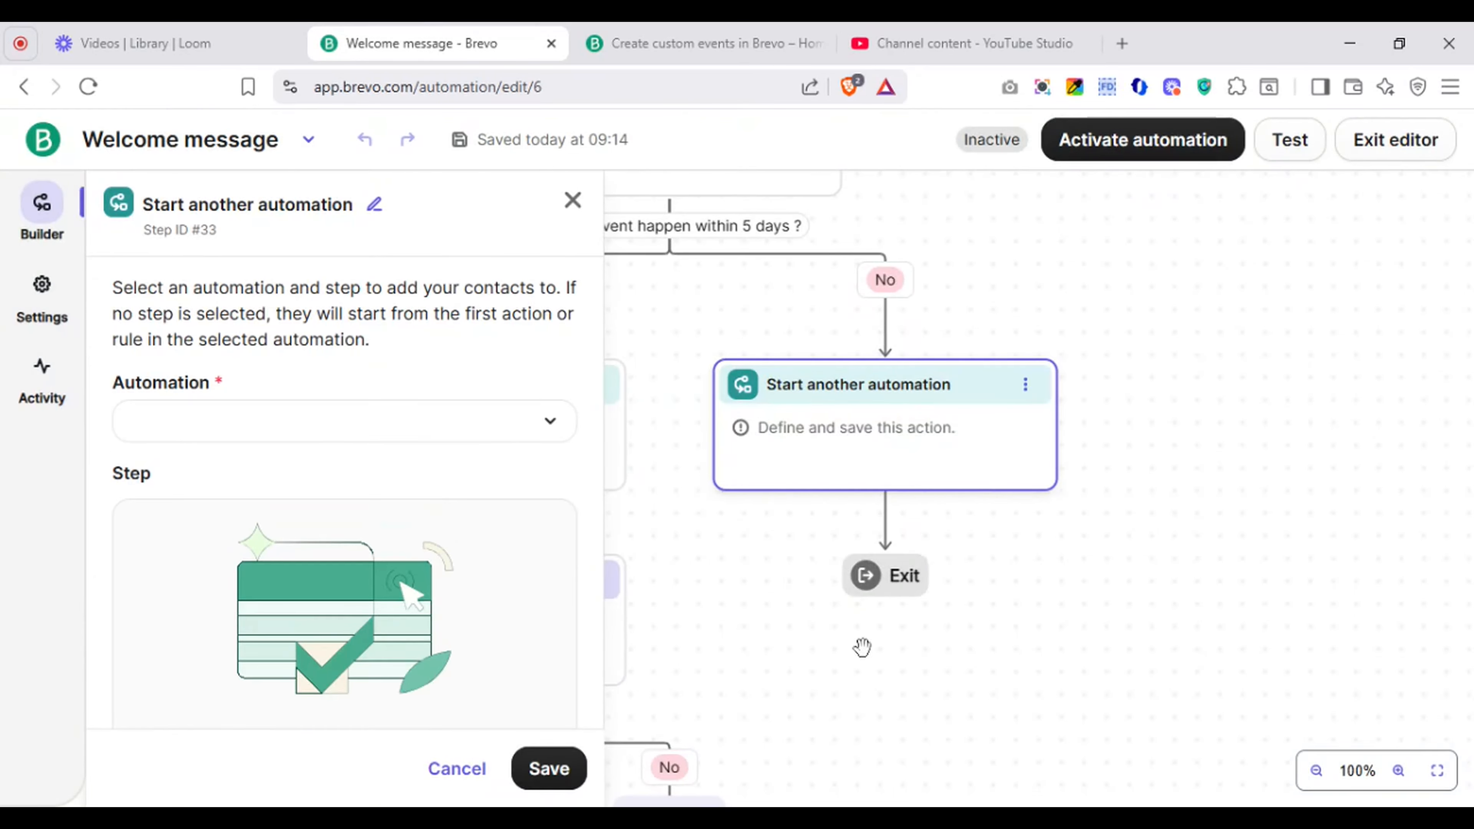
Step: Set the Start another automation step on the 5-day event check's No branch to the Welcome message automation and save it
click(551, 775)
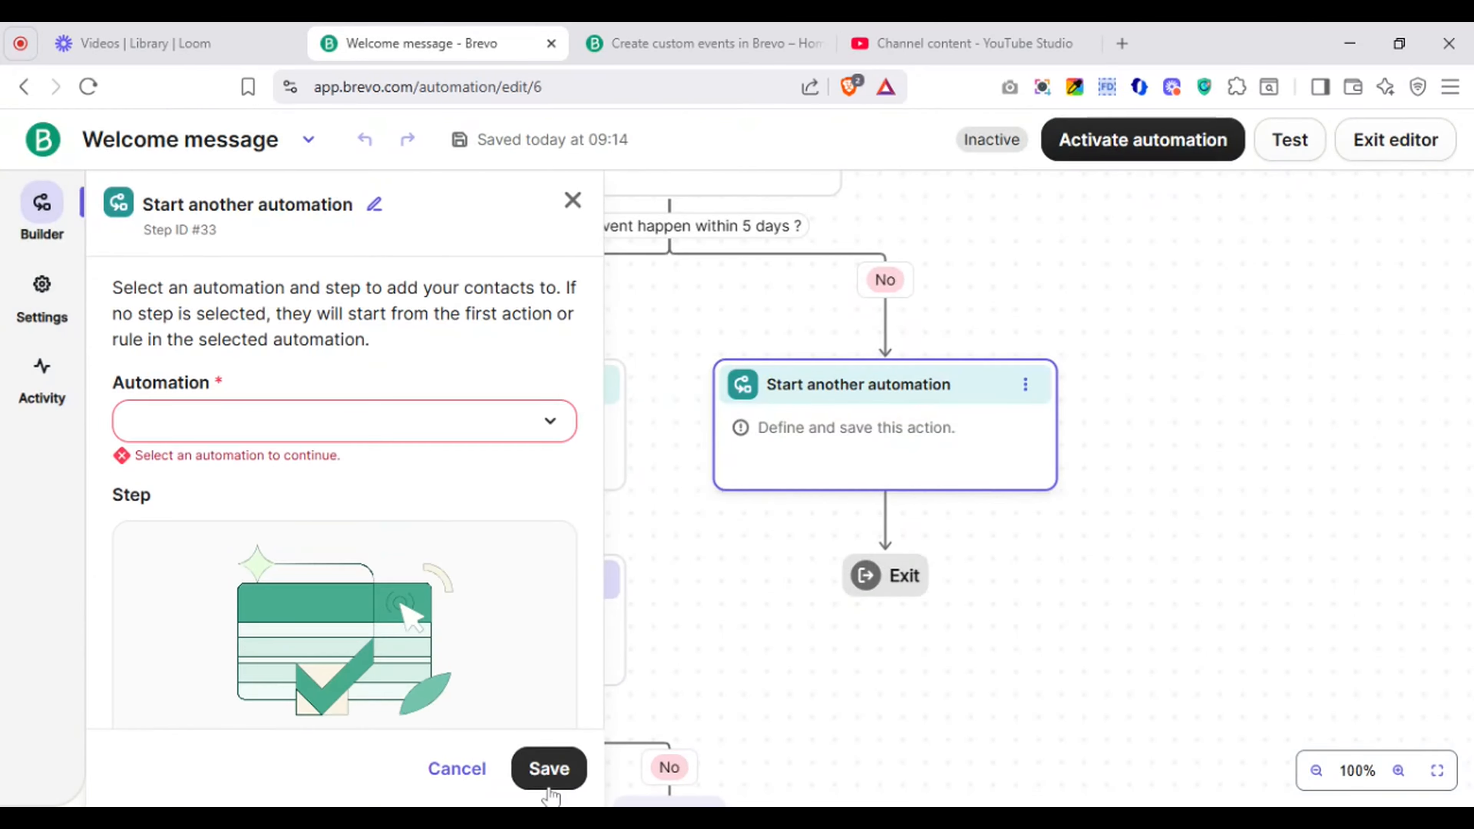
click(422, 422)
click(269, 630)
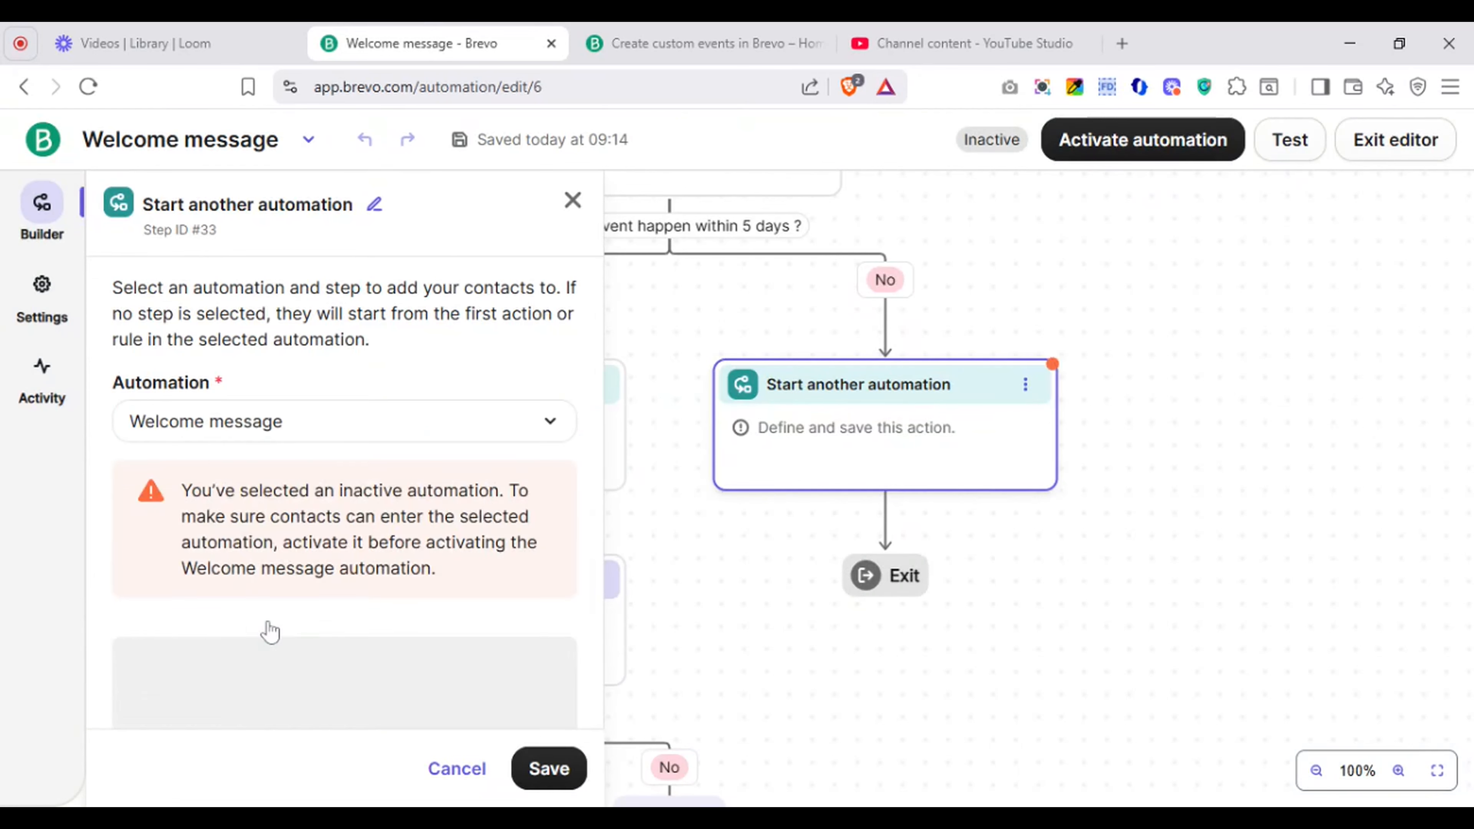
click(543, 773)
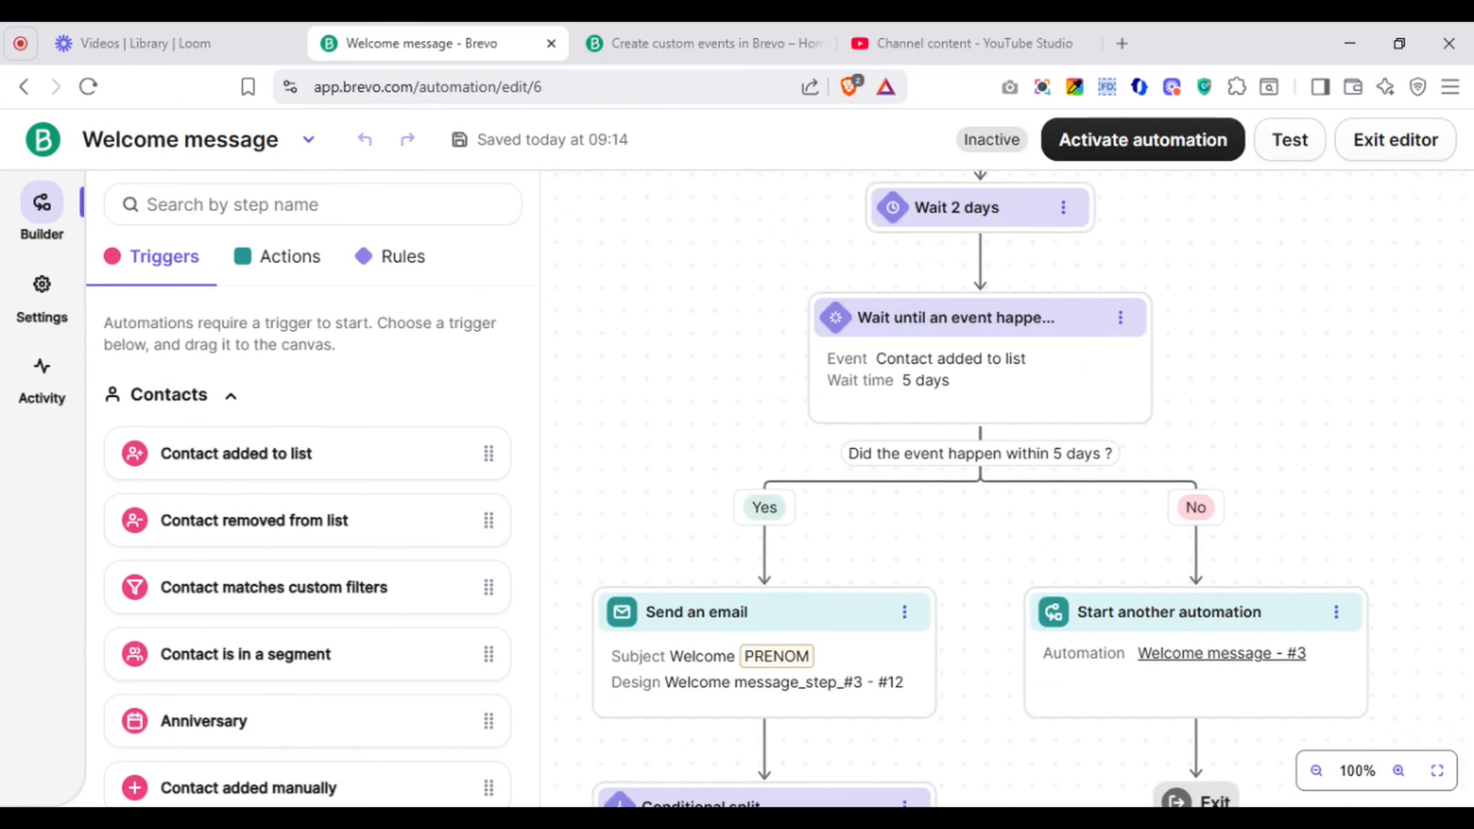
Step: Review the workflow from the 5-day event check through the conditional and percentage splits to the redirect step
drag(952, 720, 1020, 258)
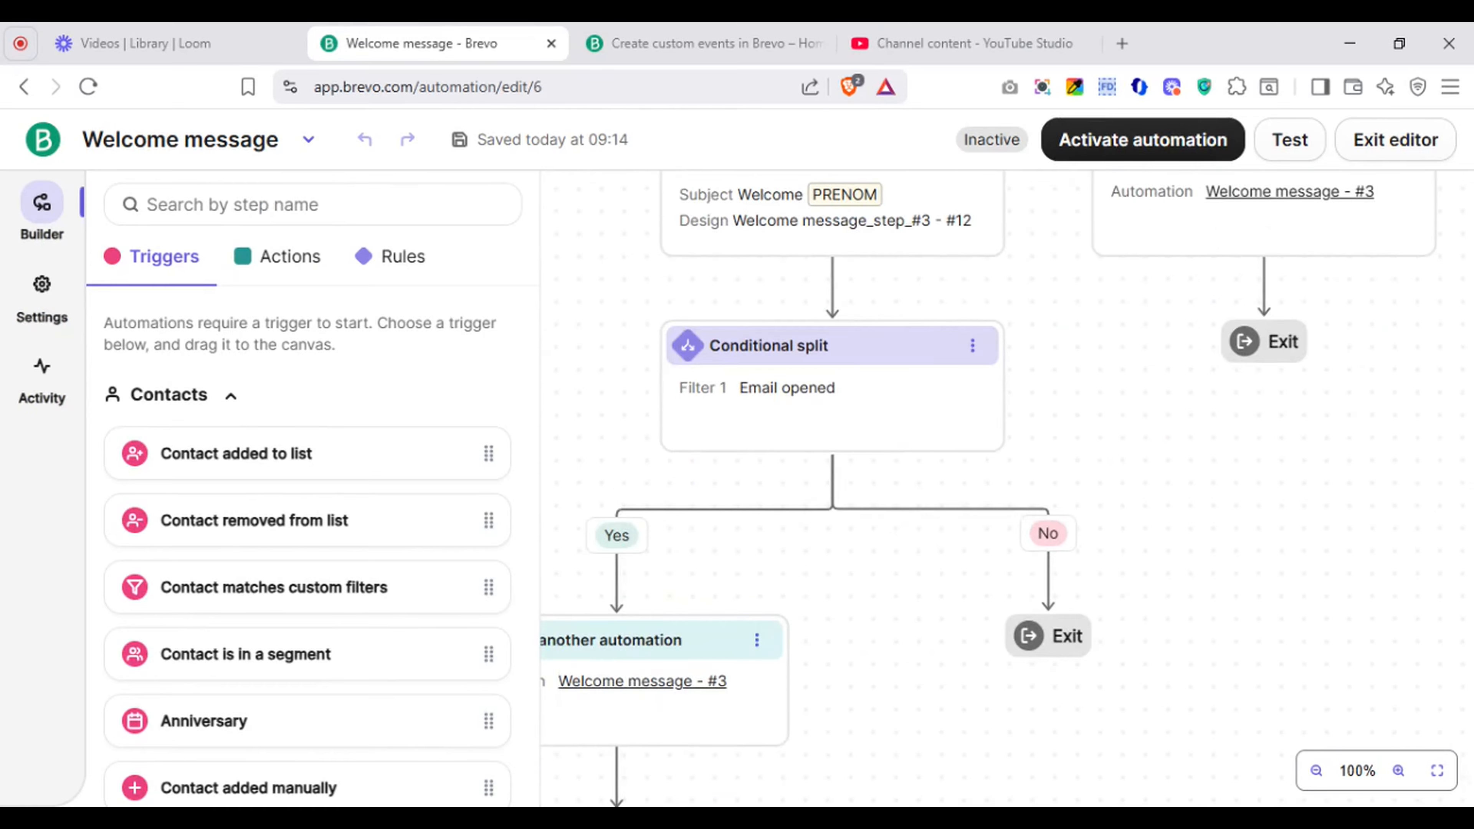
drag(754, 772, 1155, 185)
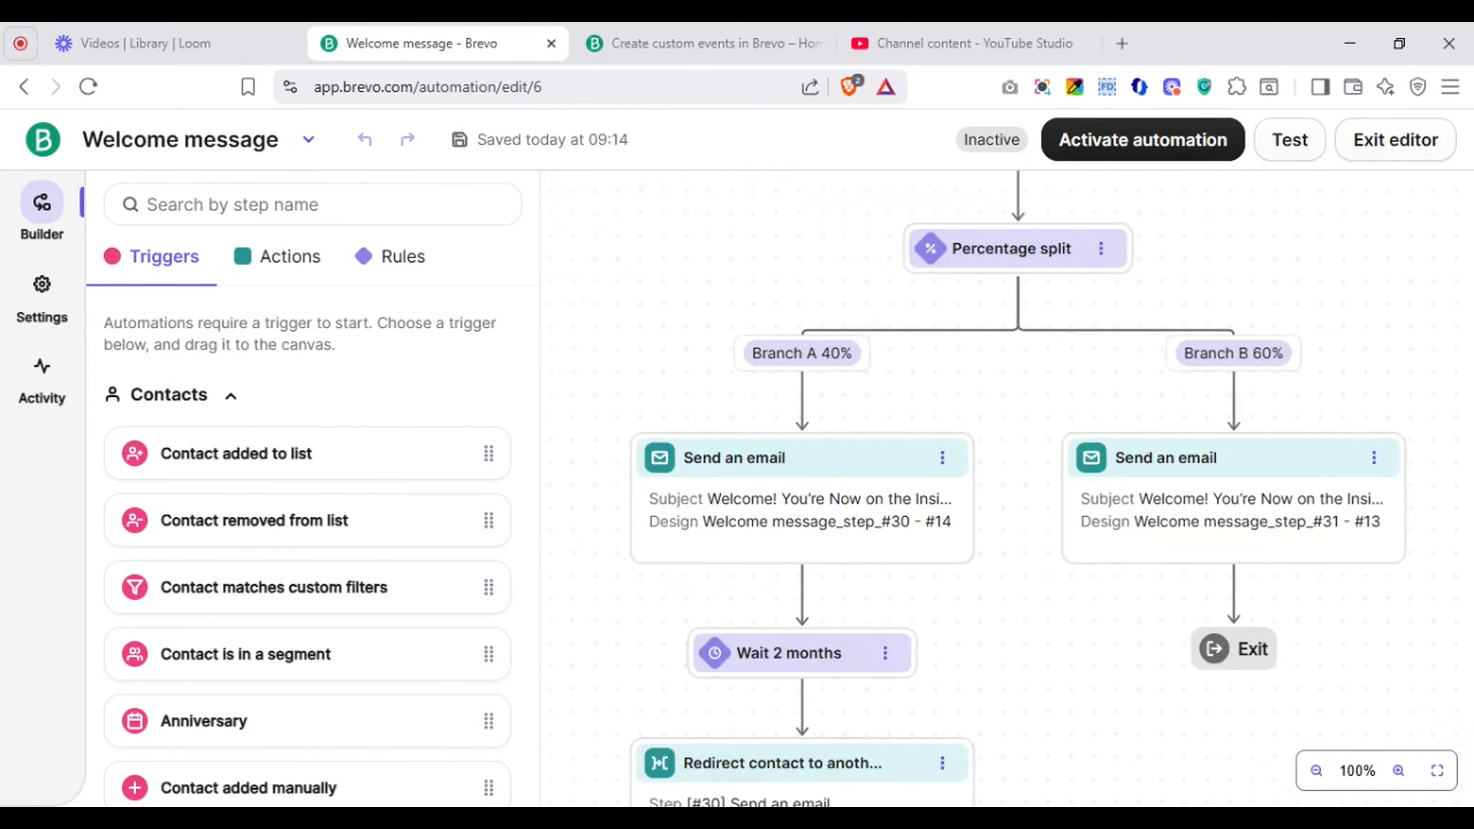
drag(986, 511, 803, 717)
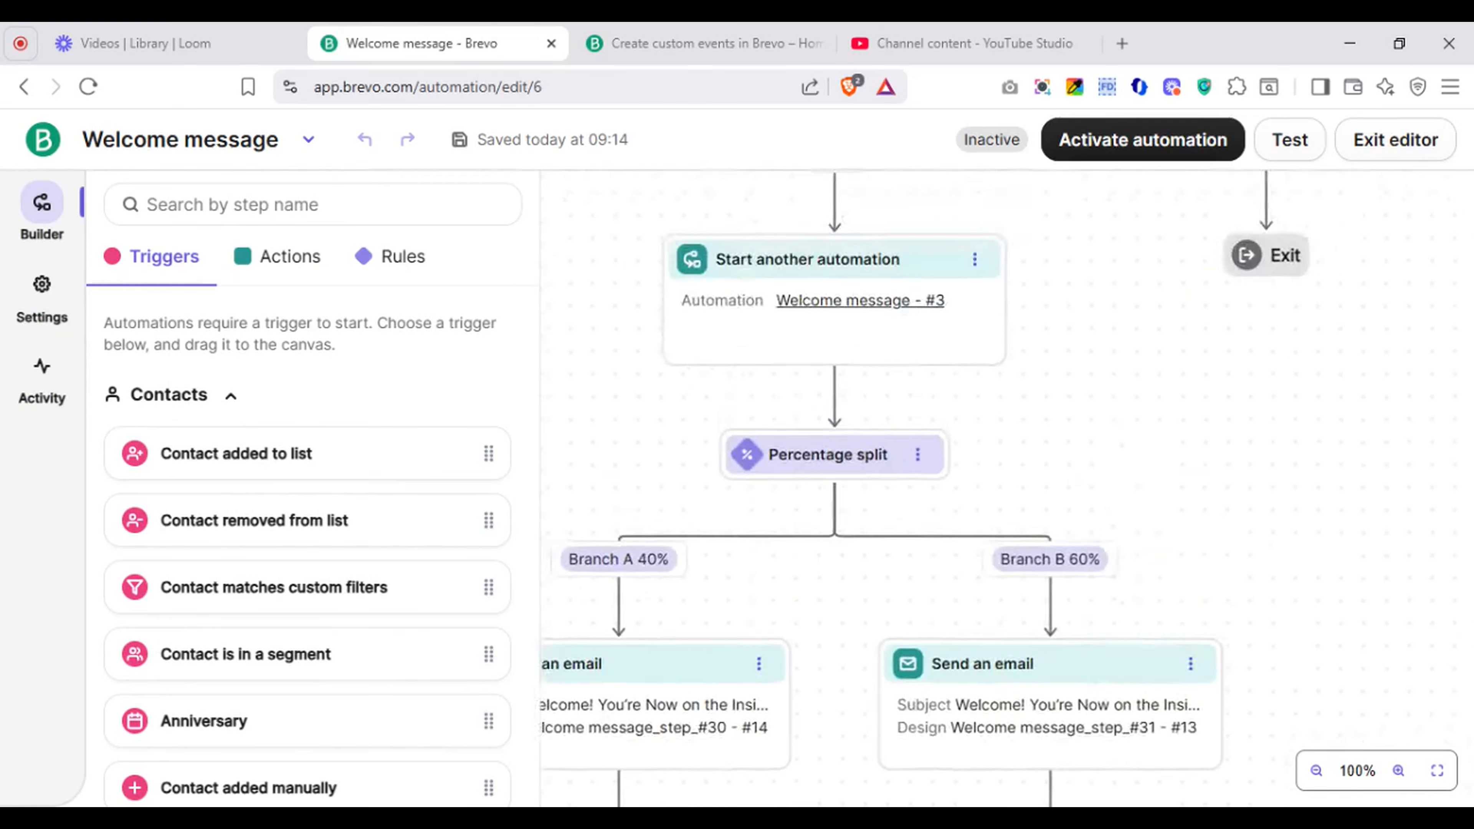
drag(951, 232, 724, 758)
drag(951, 261, 808, 718)
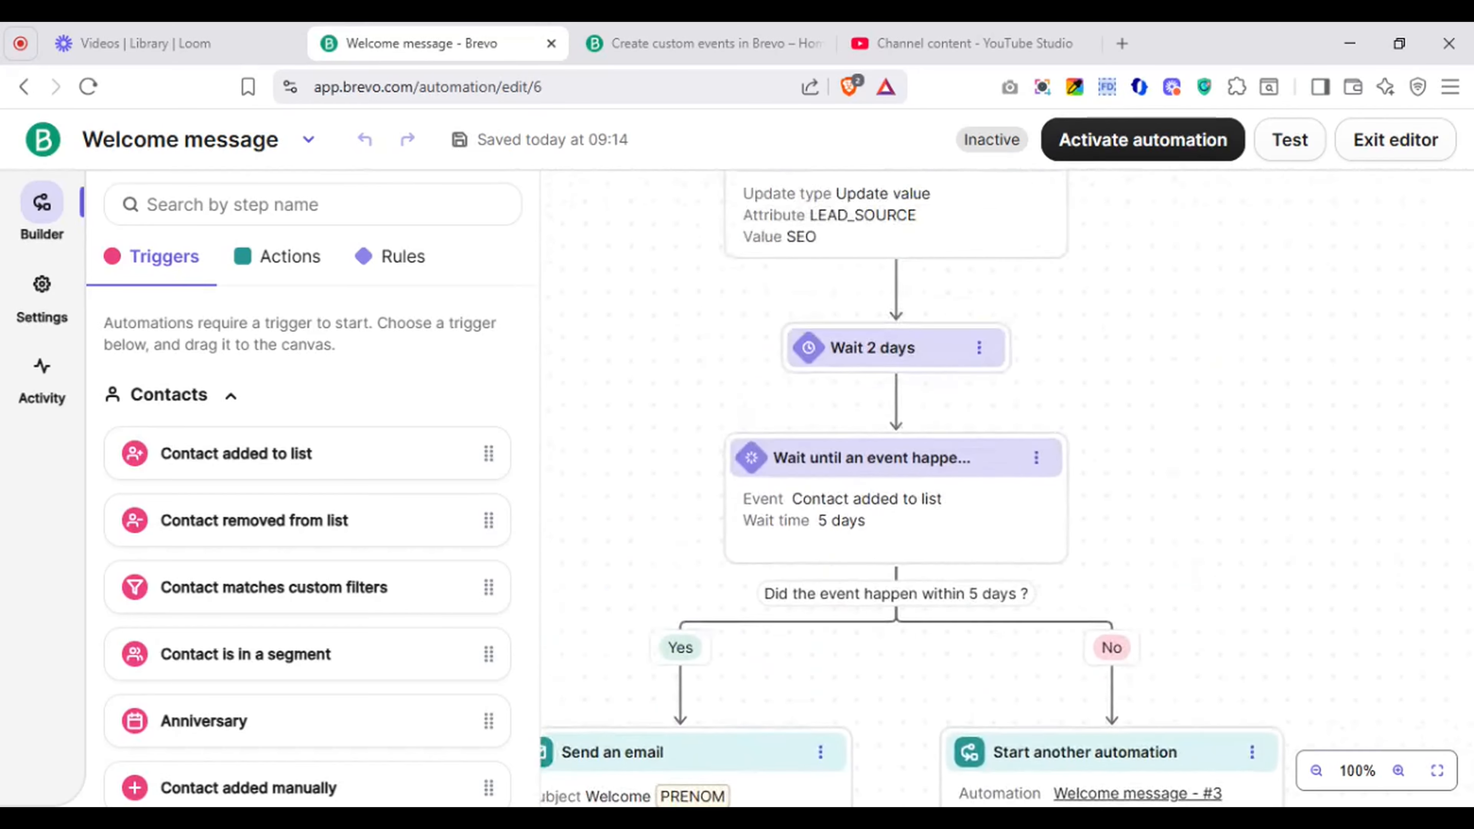
drag(951, 406, 962, 285)
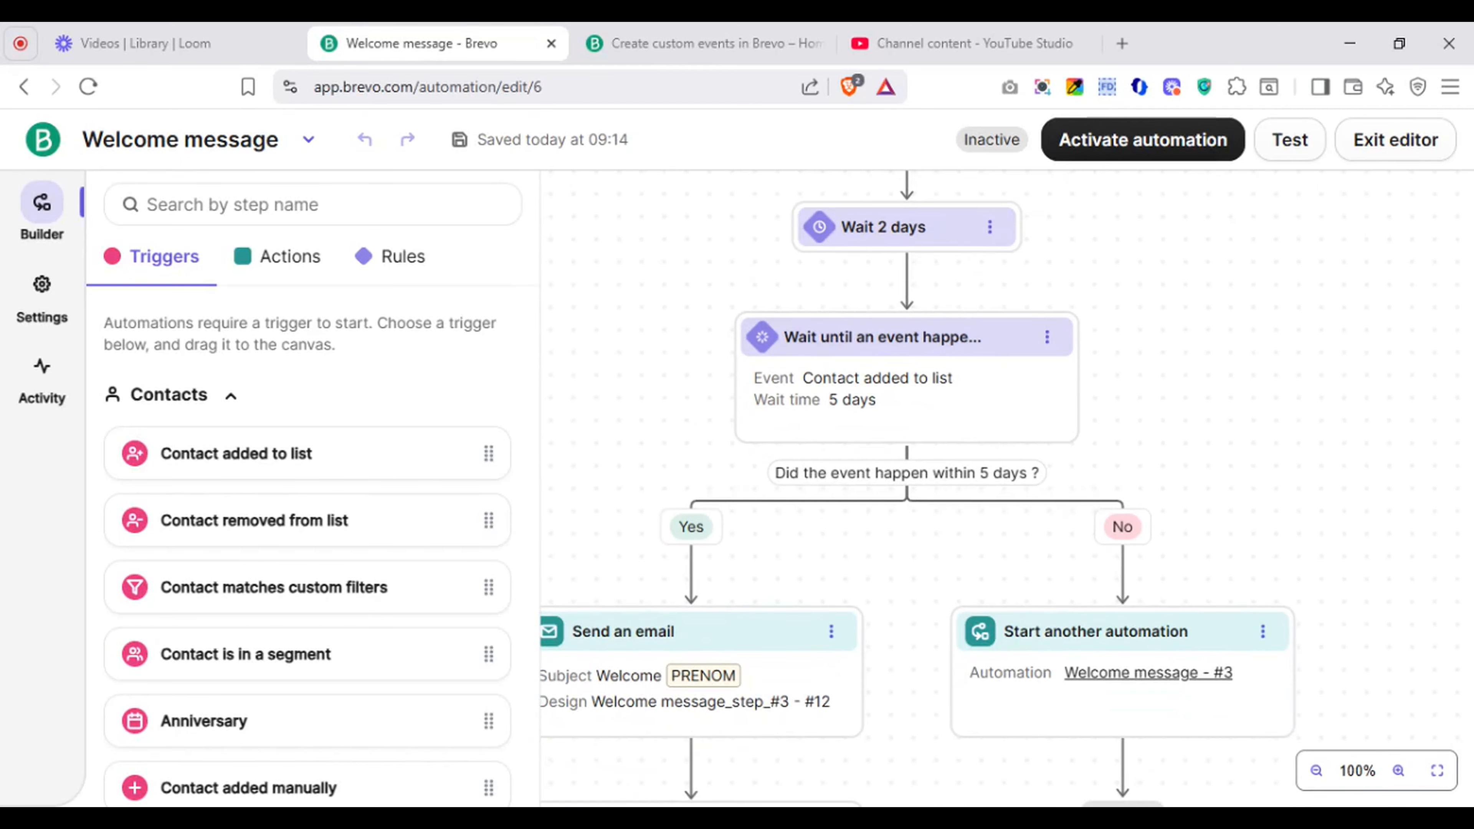
drag(928, 581, 977, 347)
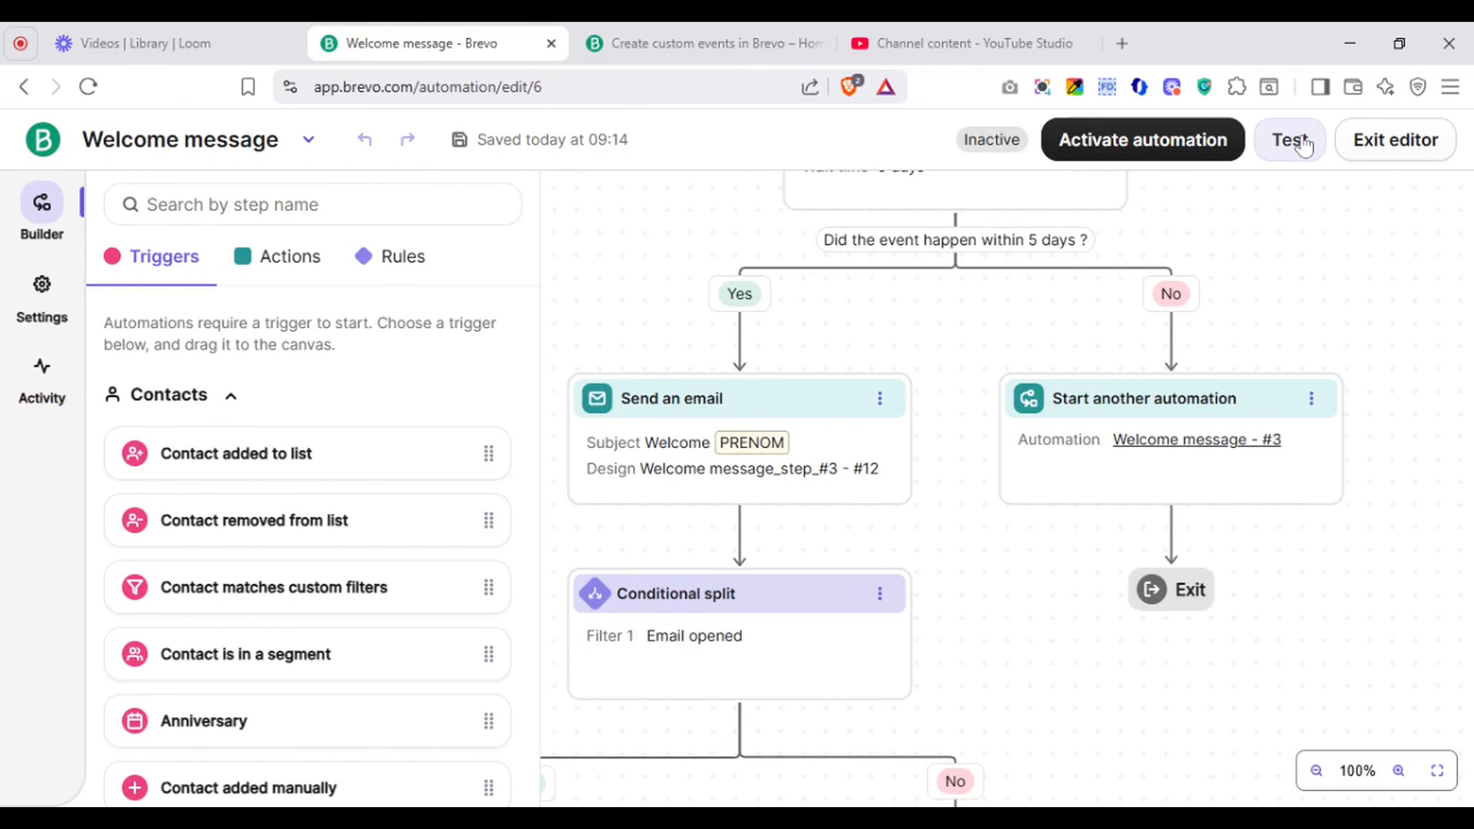
Step: Send all the automation's messages as a test to the contact's e-mail address and finish the test
click(1291, 140)
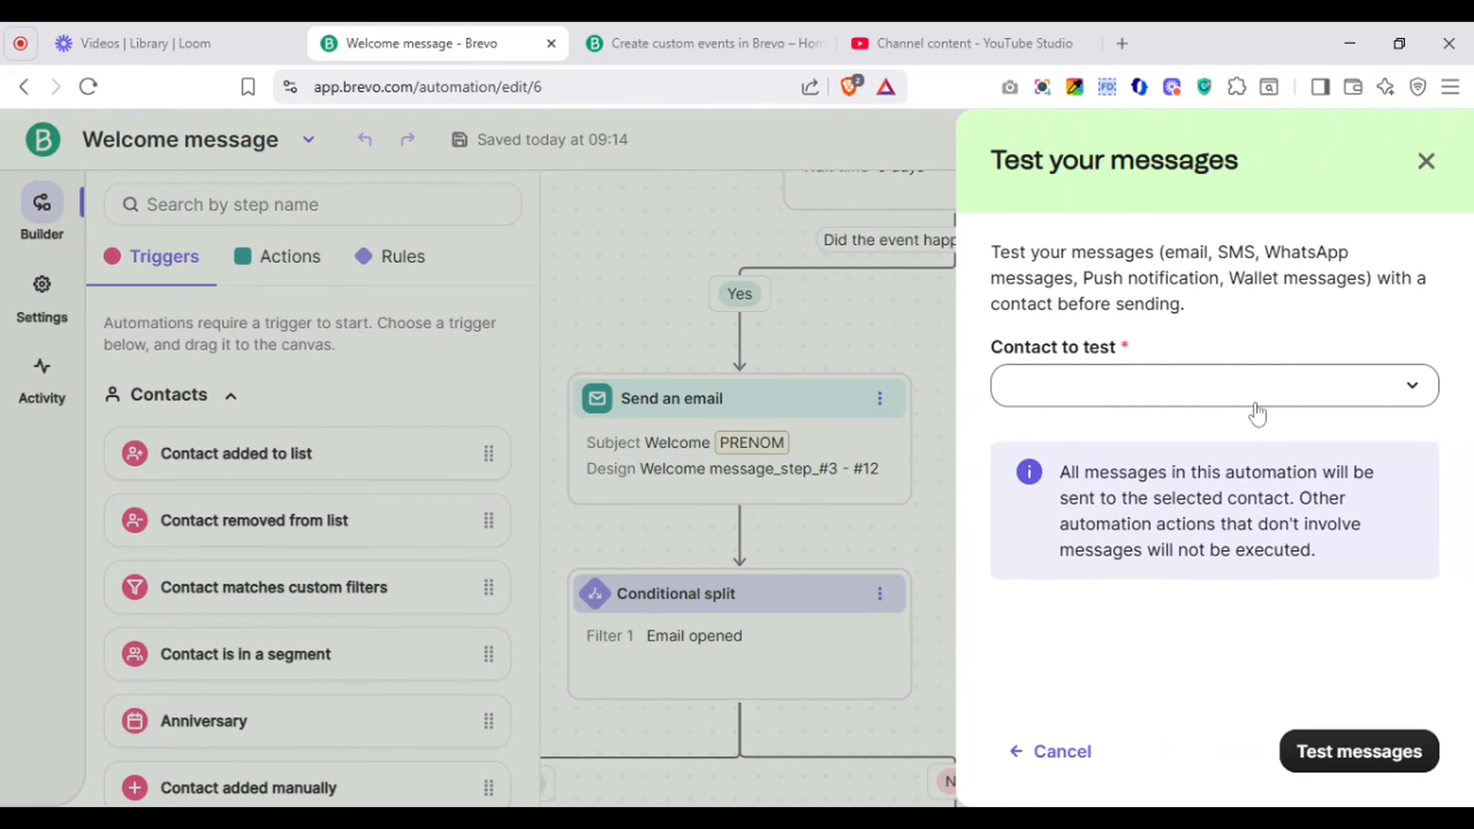
click(1260, 398)
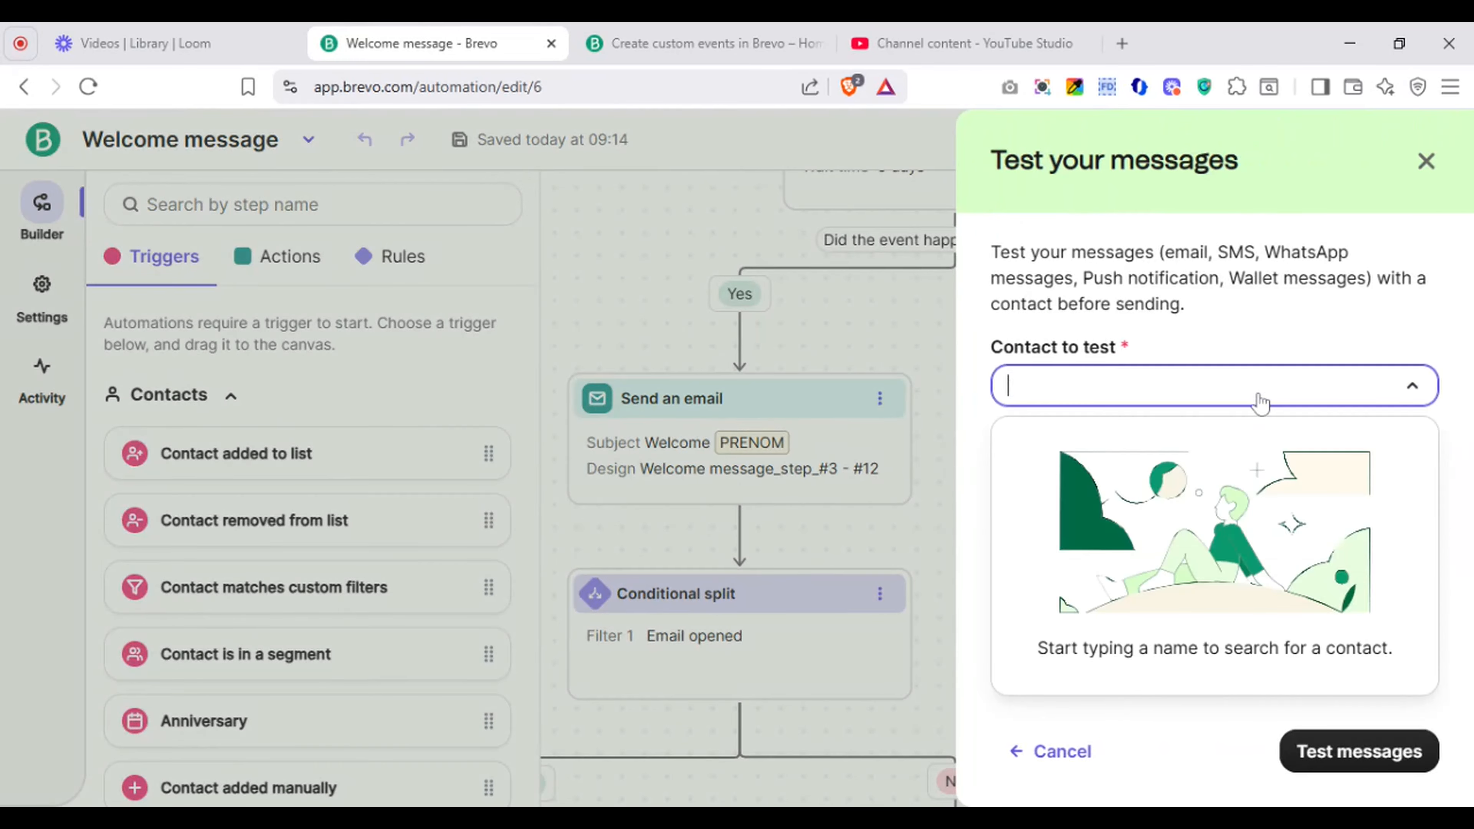
text(hema)
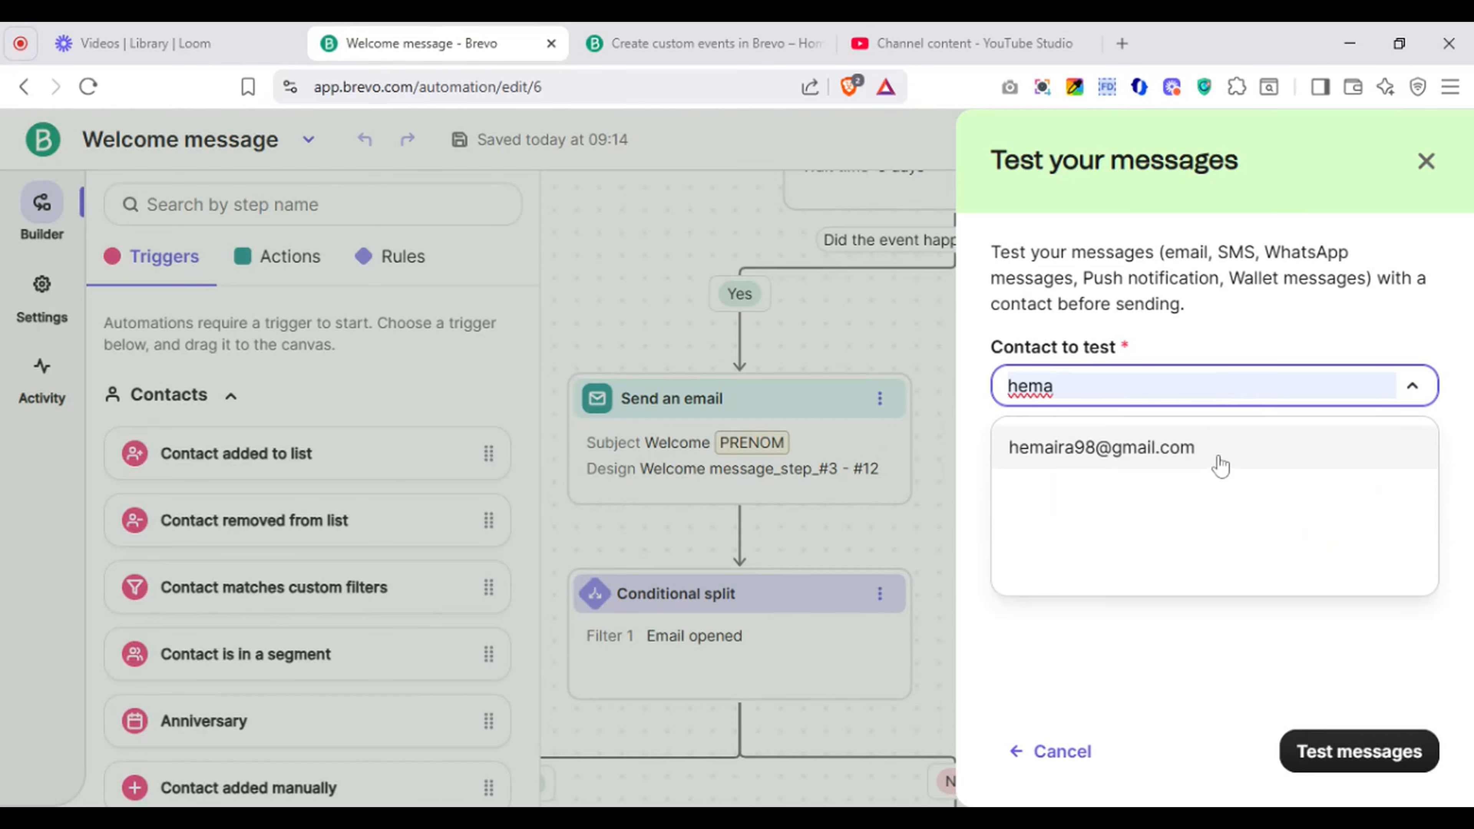
click(1173, 452)
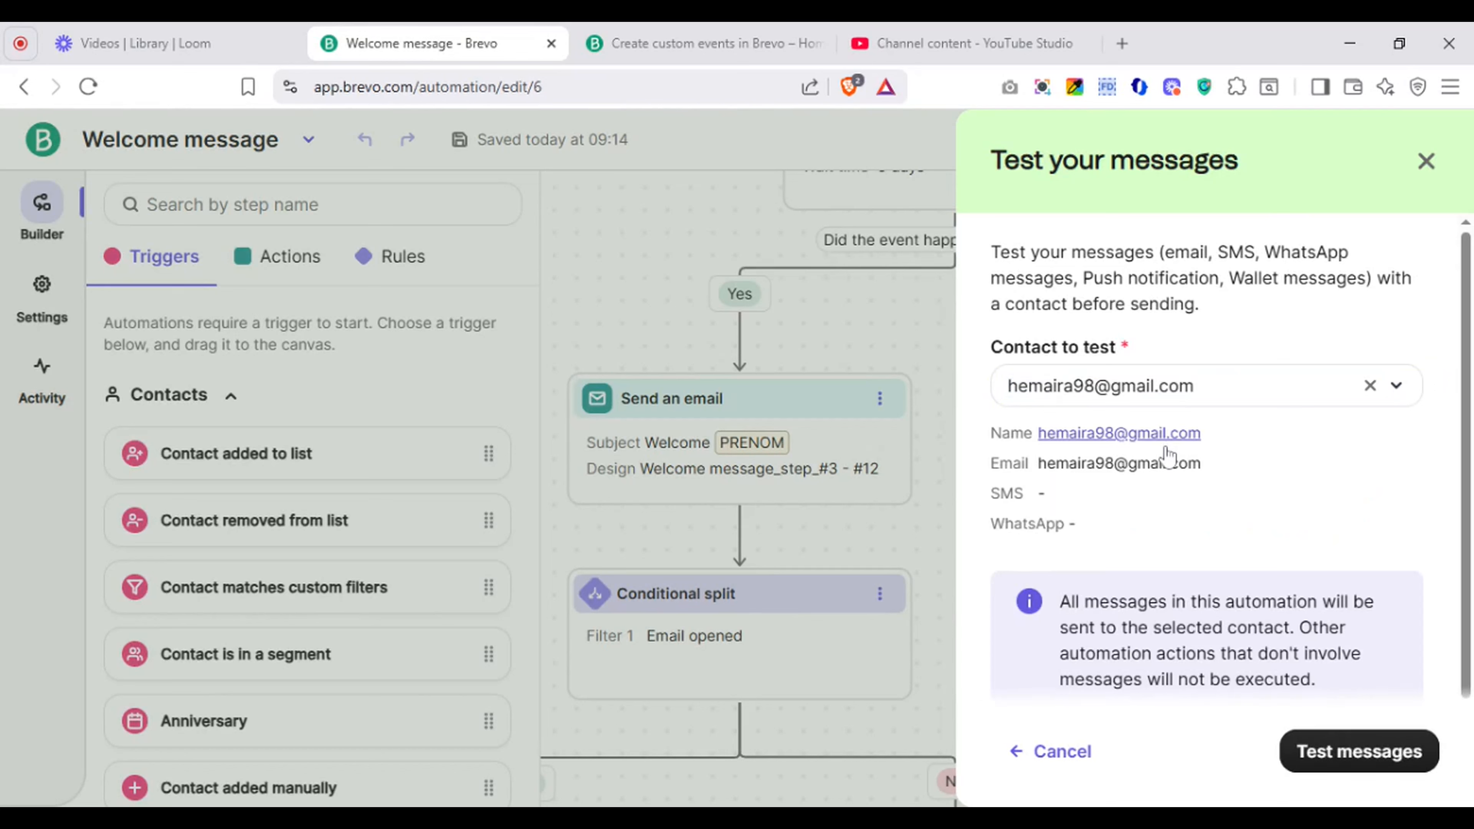
click(1331, 752)
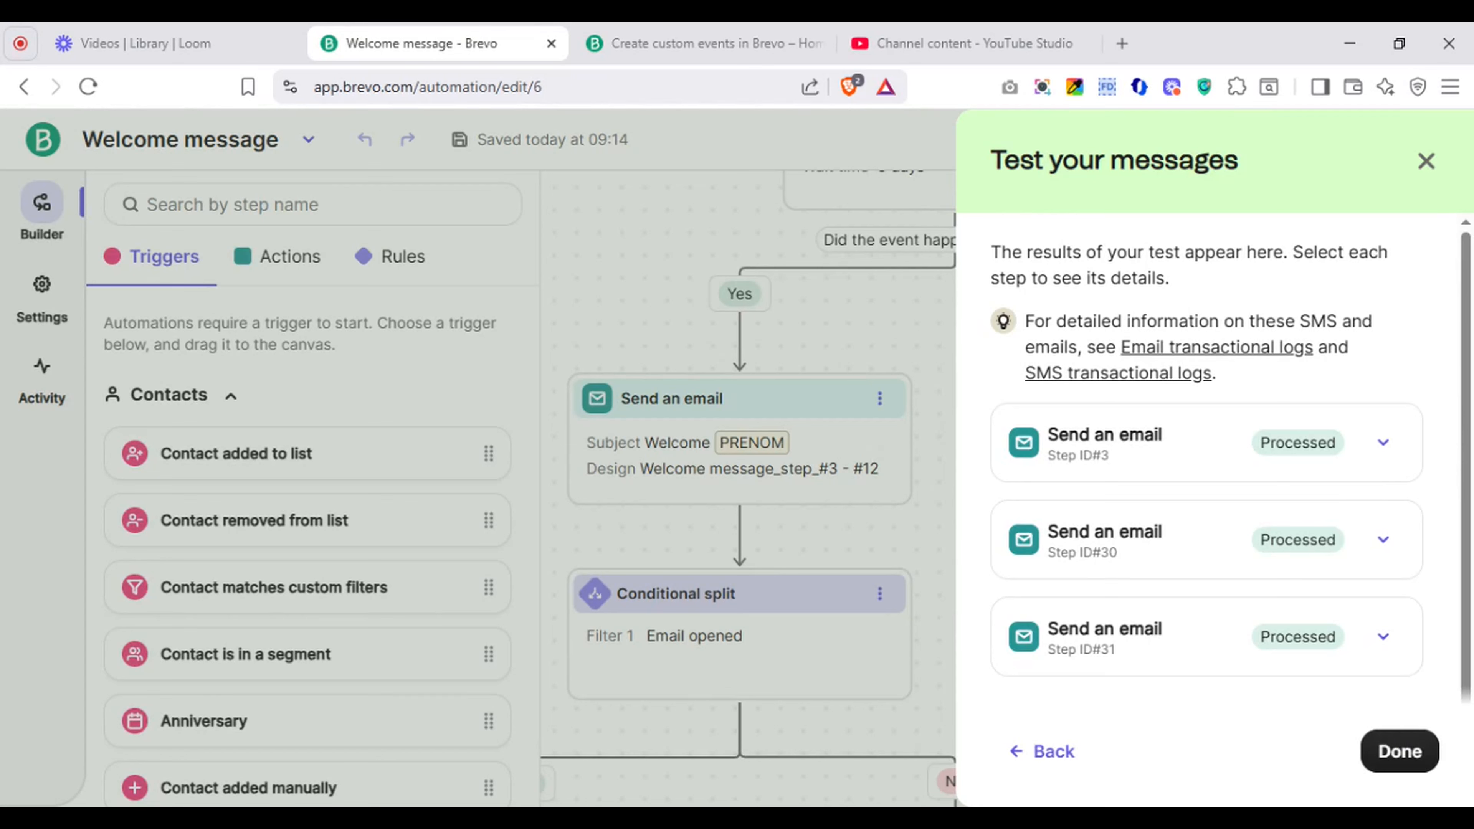
click(1423, 770)
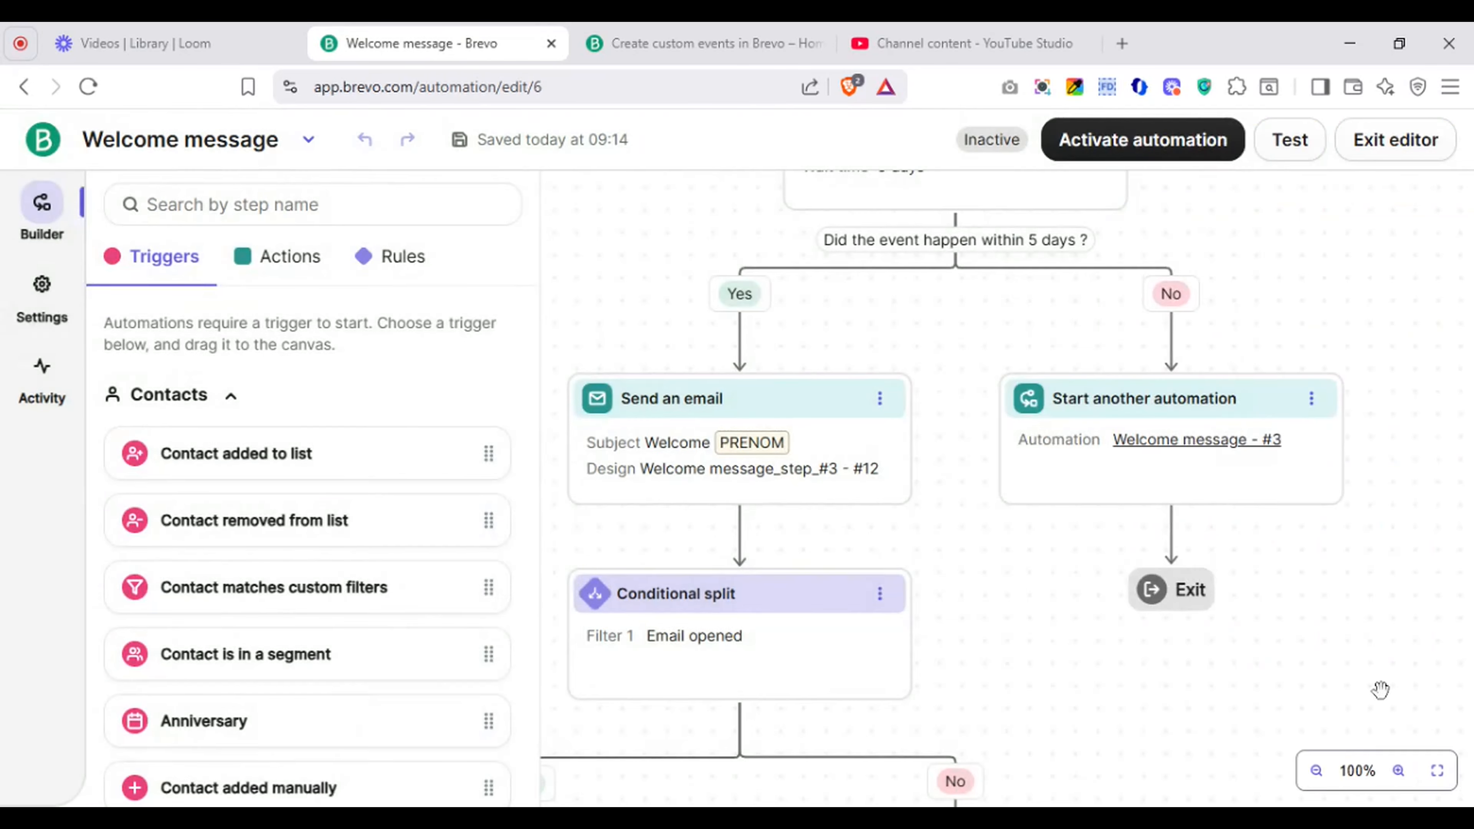
Step: Review the re-entry and exit conditions and activate the Welcome message automation with contact re-entry after exit allowed
click(1158, 151)
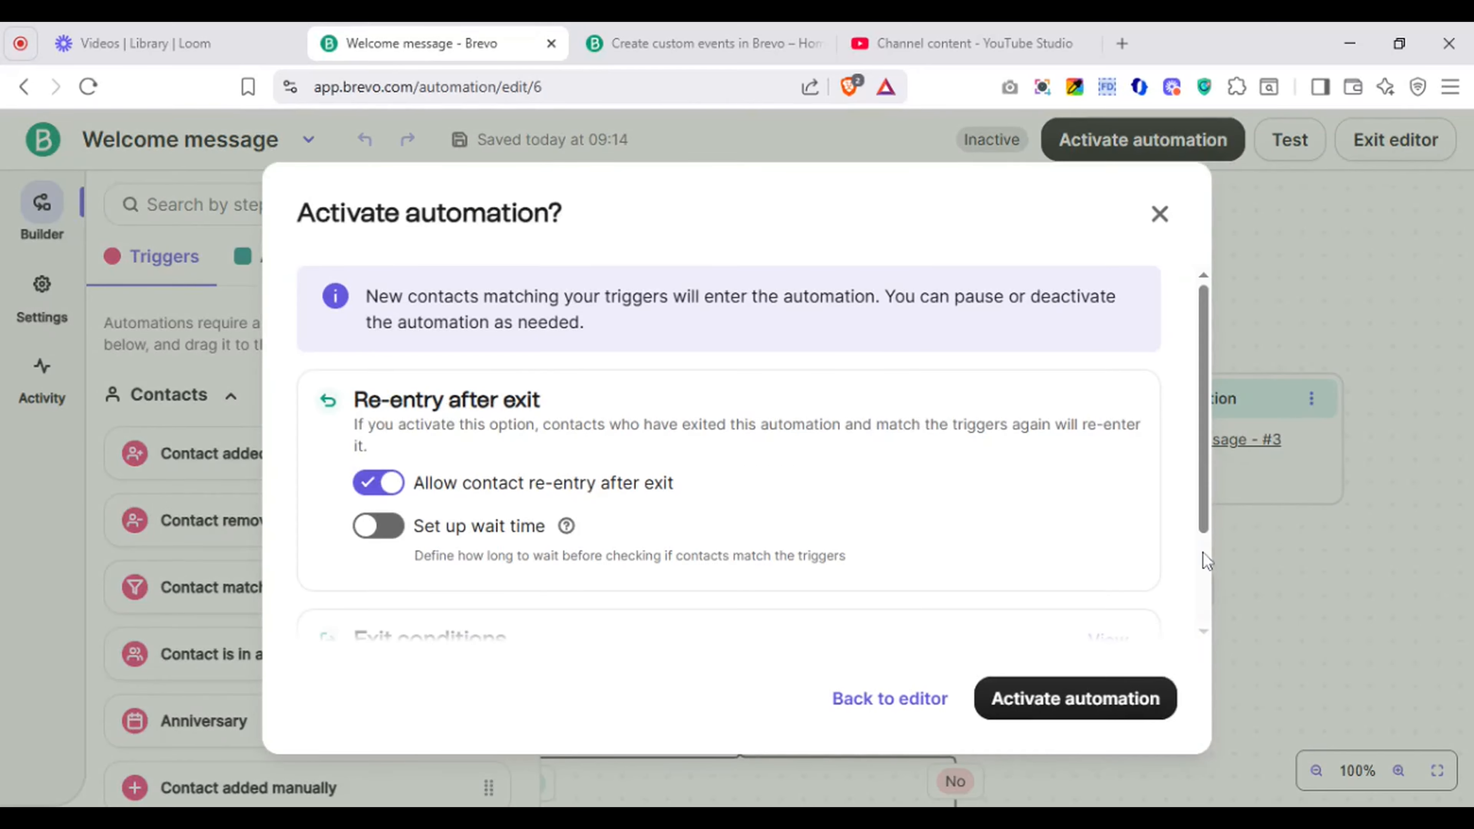
scroll(1202, 552, down, 3)
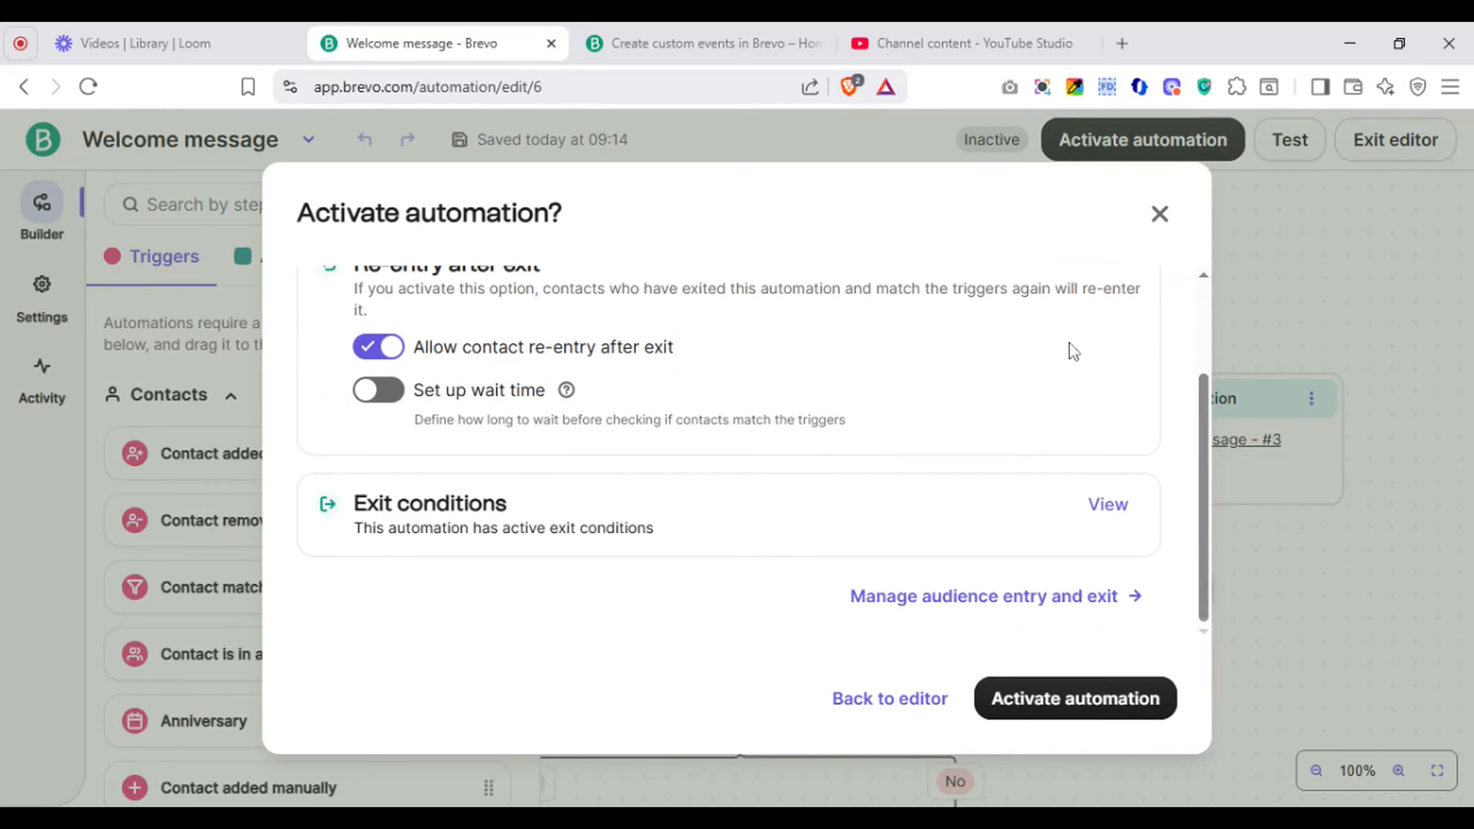
drag(1202, 500, 1186, 428)
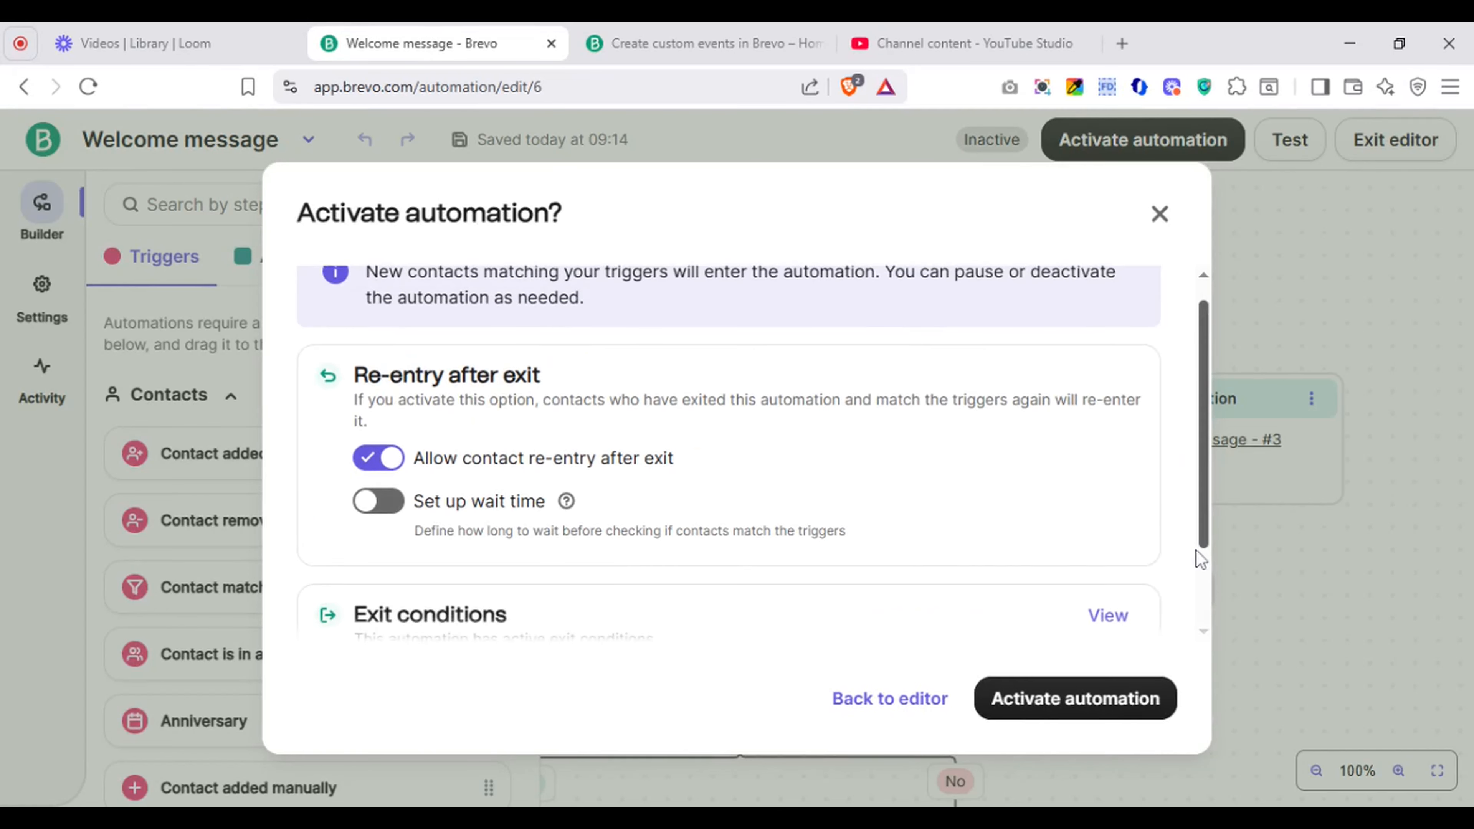
scroll(1208, 611, down, 2)
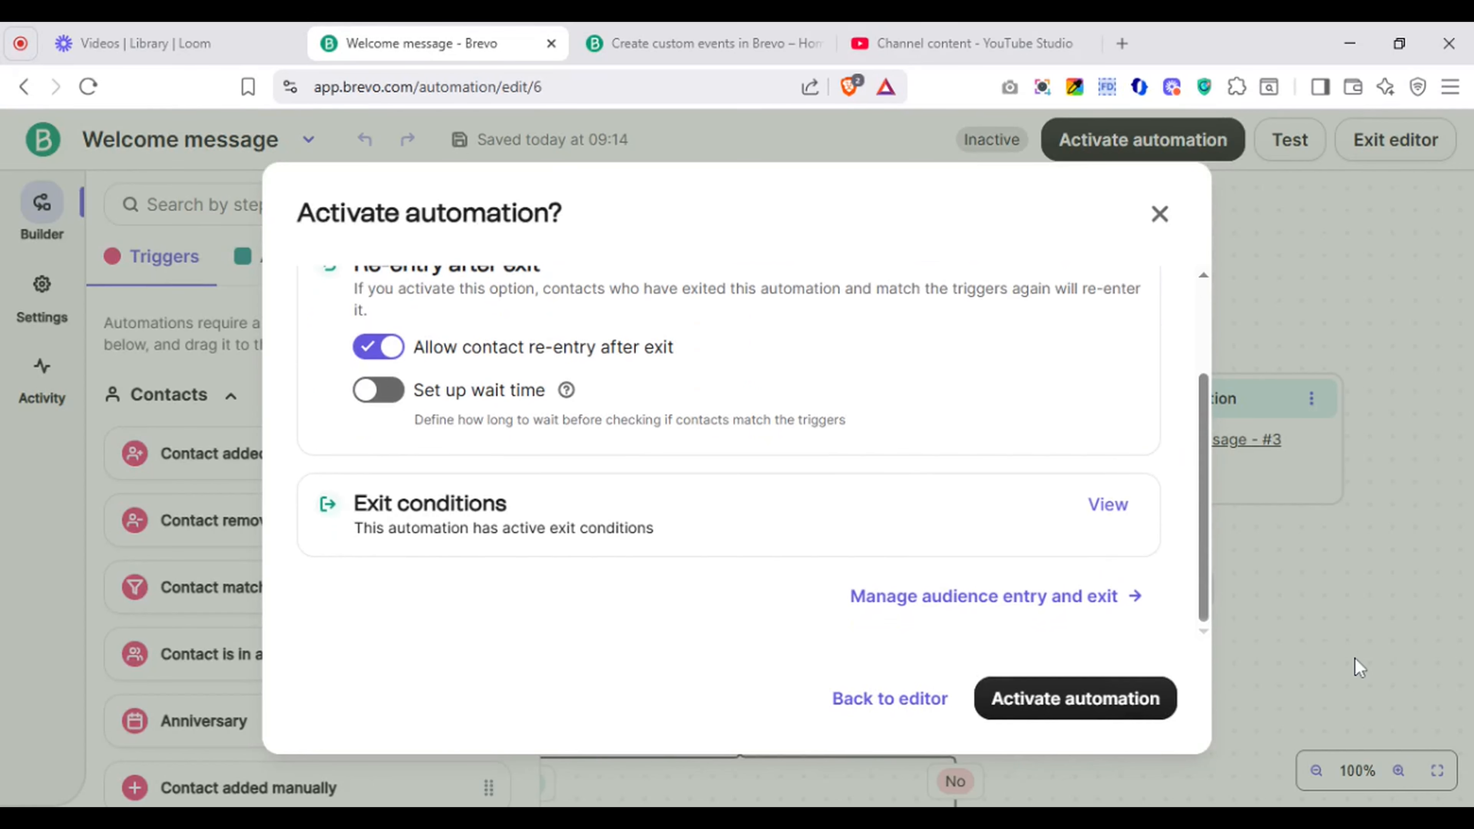
click(1123, 700)
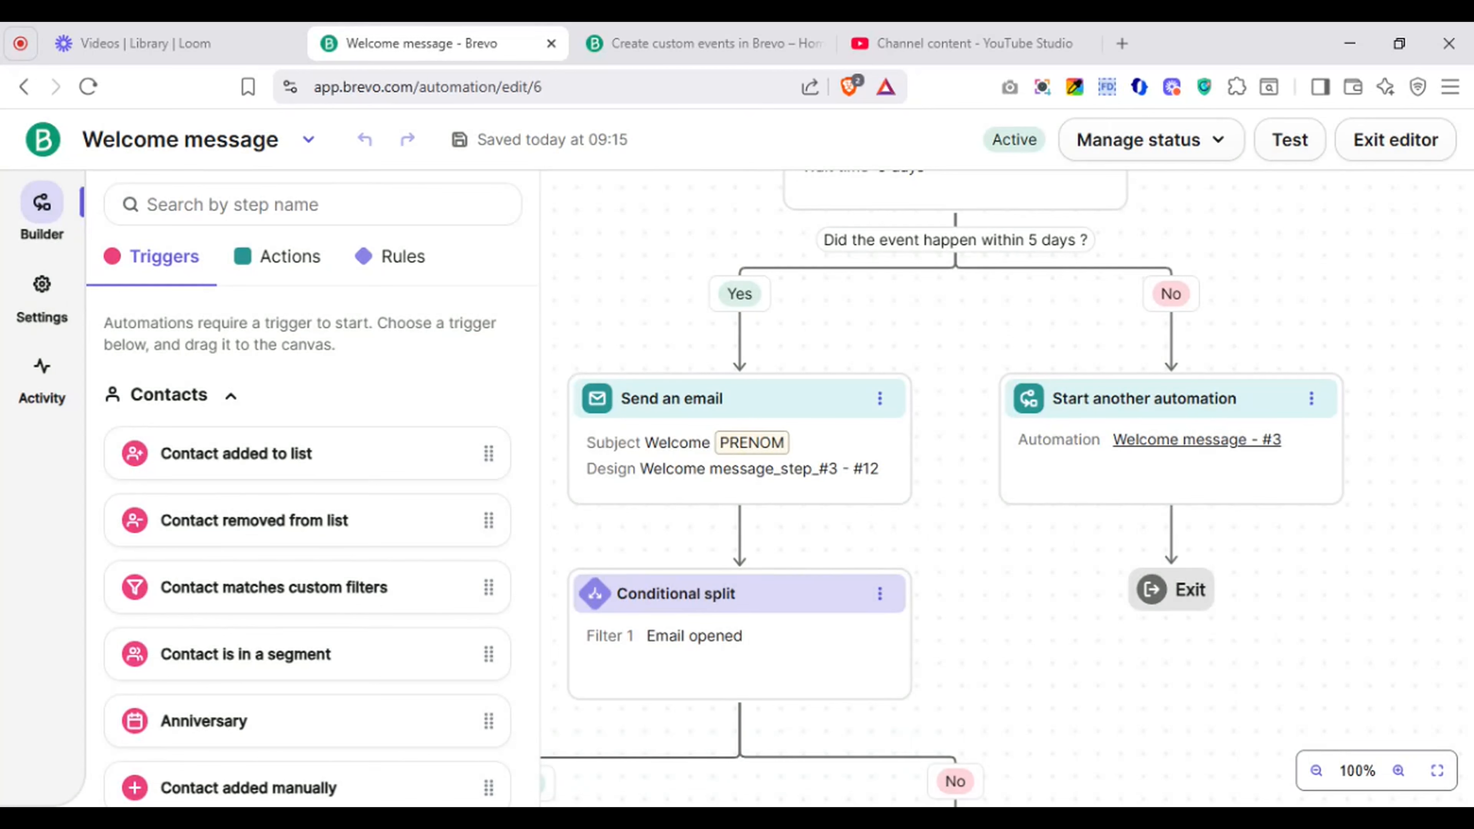
Step: Check the automation's status options, then exit the editor and view the active, paused and inactive automations in turn
click(1202, 148)
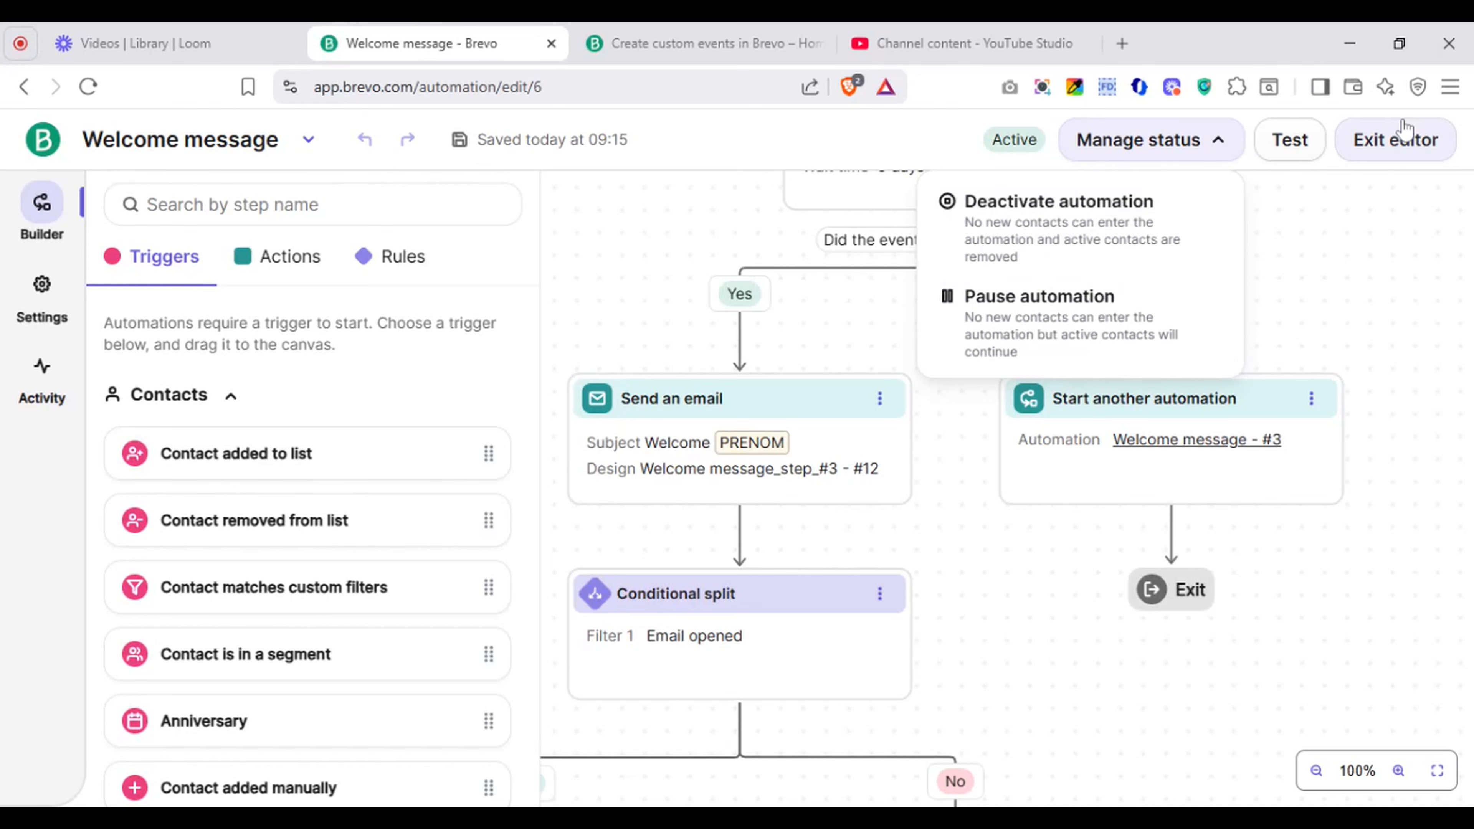
click(1420, 152)
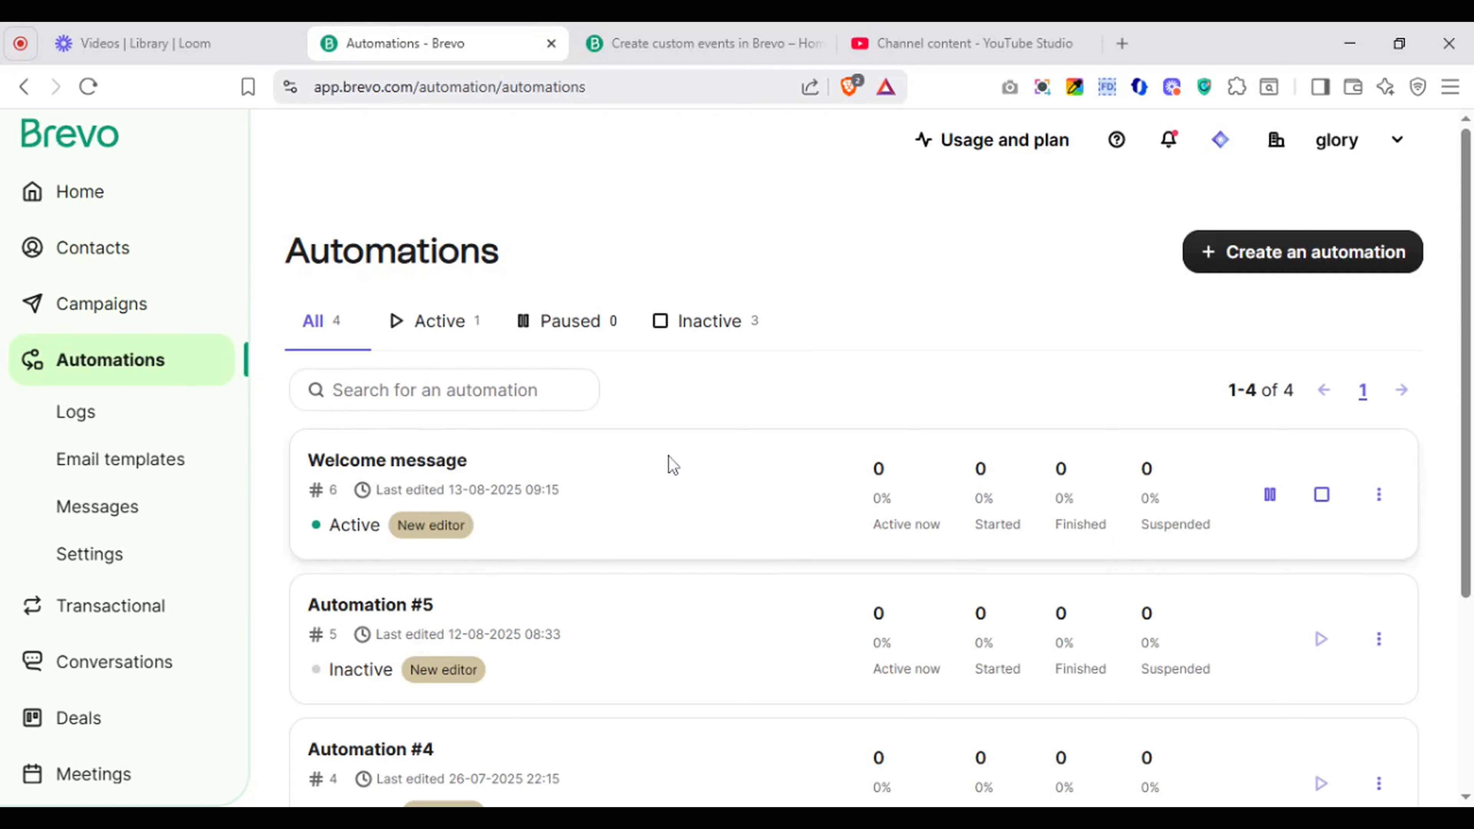
click(412, 349)
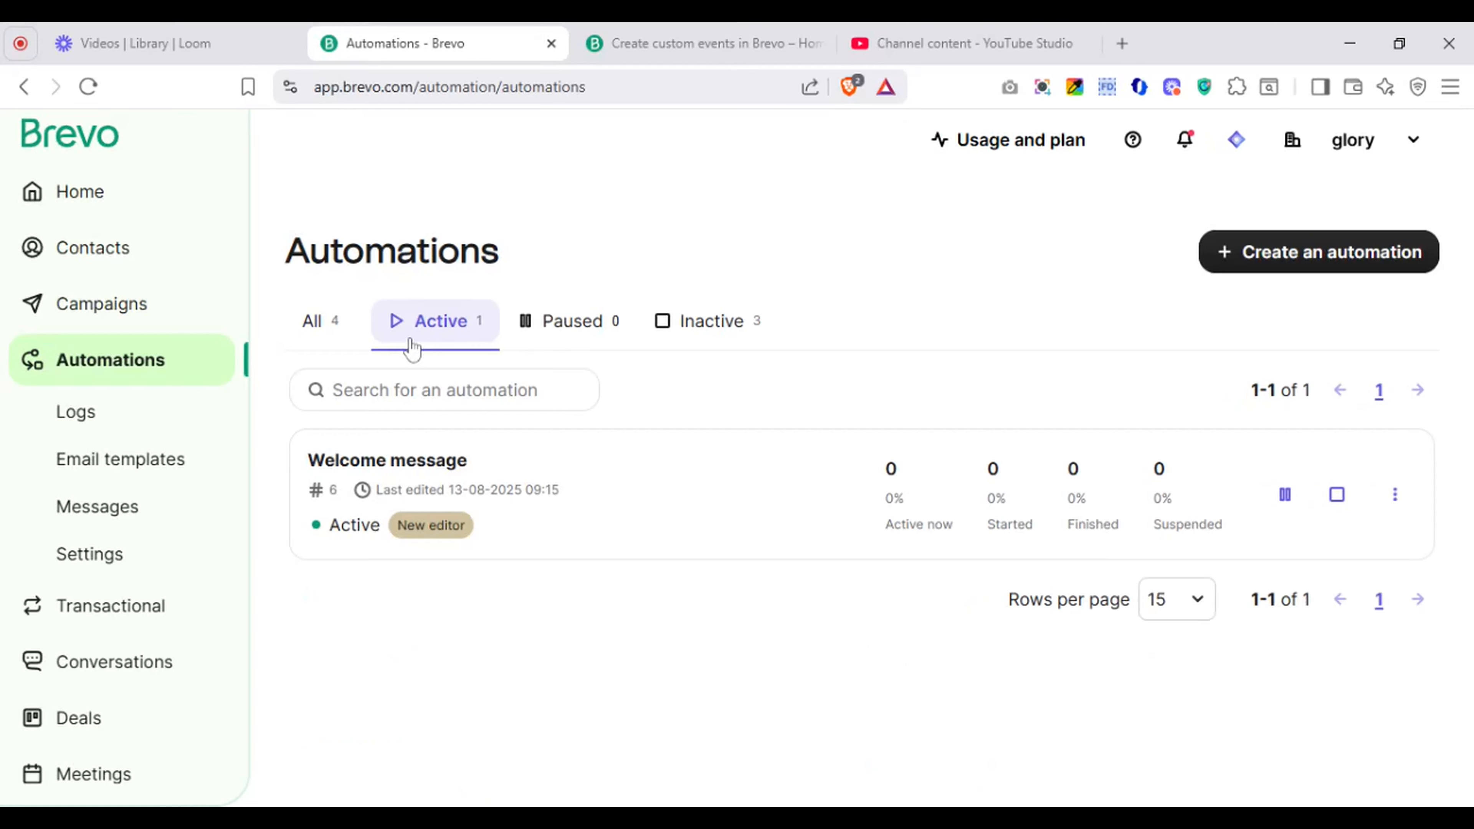
click(562, 336)
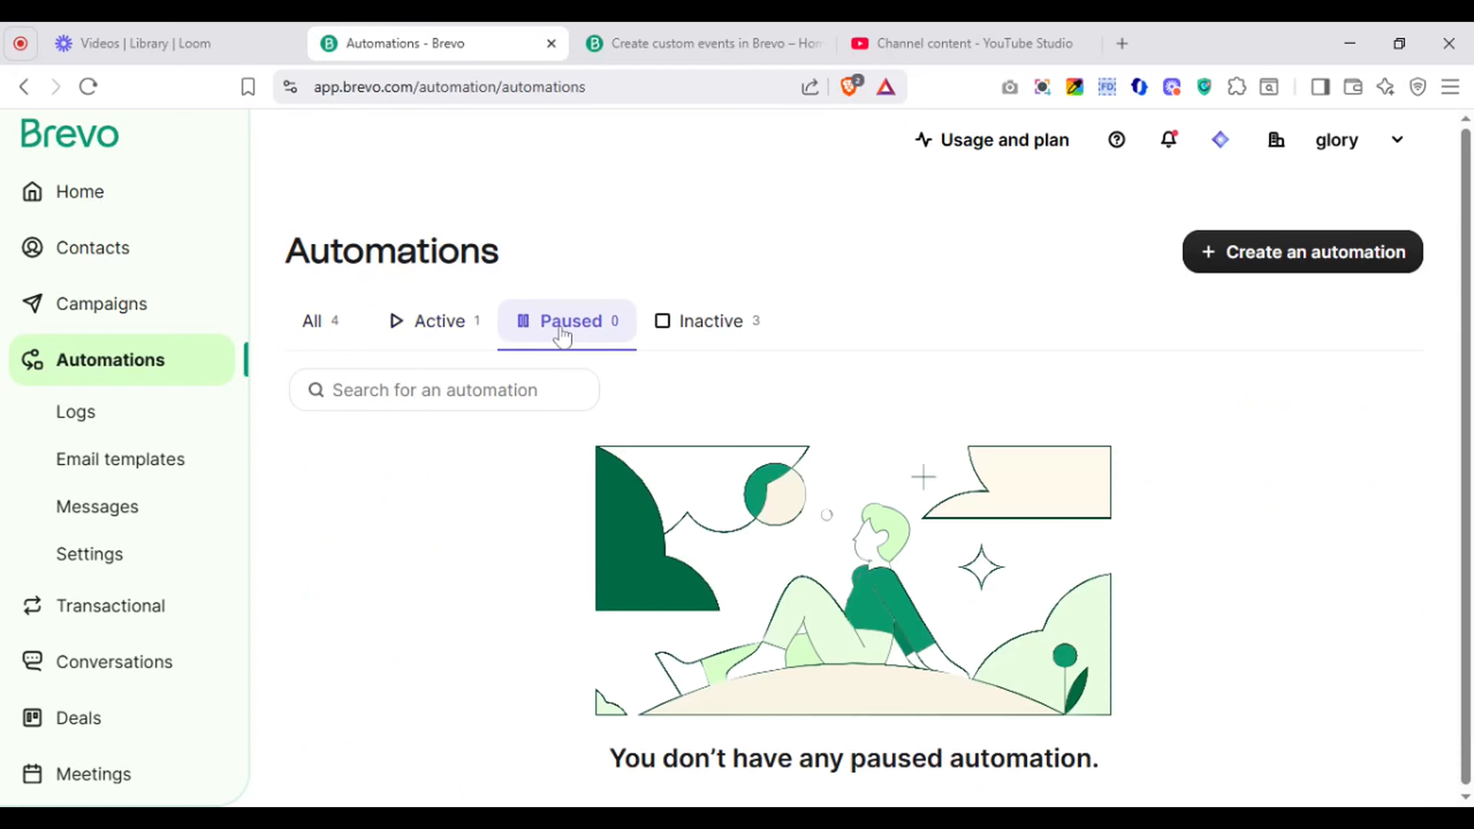
click(704, 346)
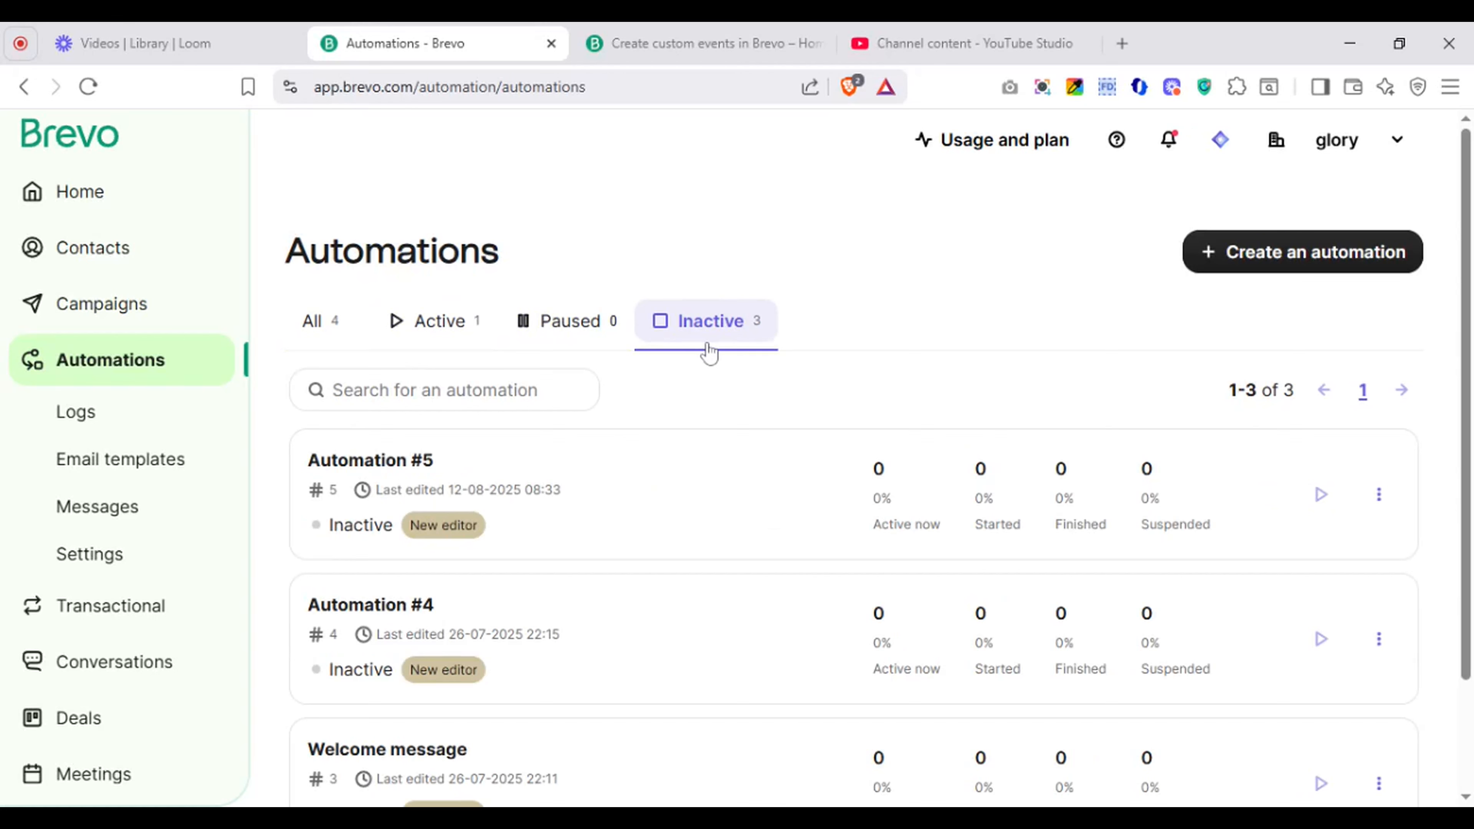
Step: View the automation logs for workflows, events and contacts in workflows
click(77, 430)
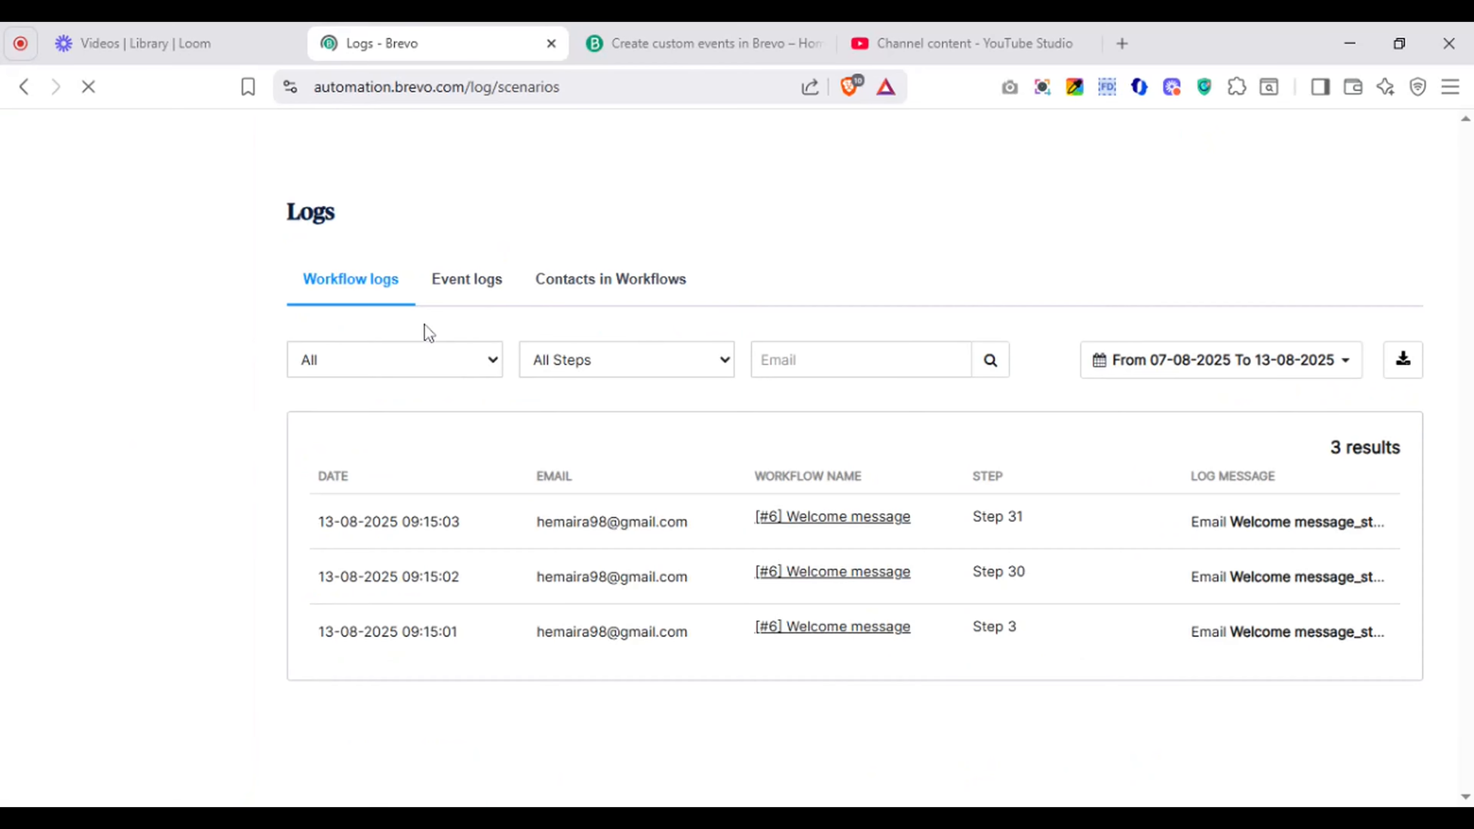
click(449, 290)
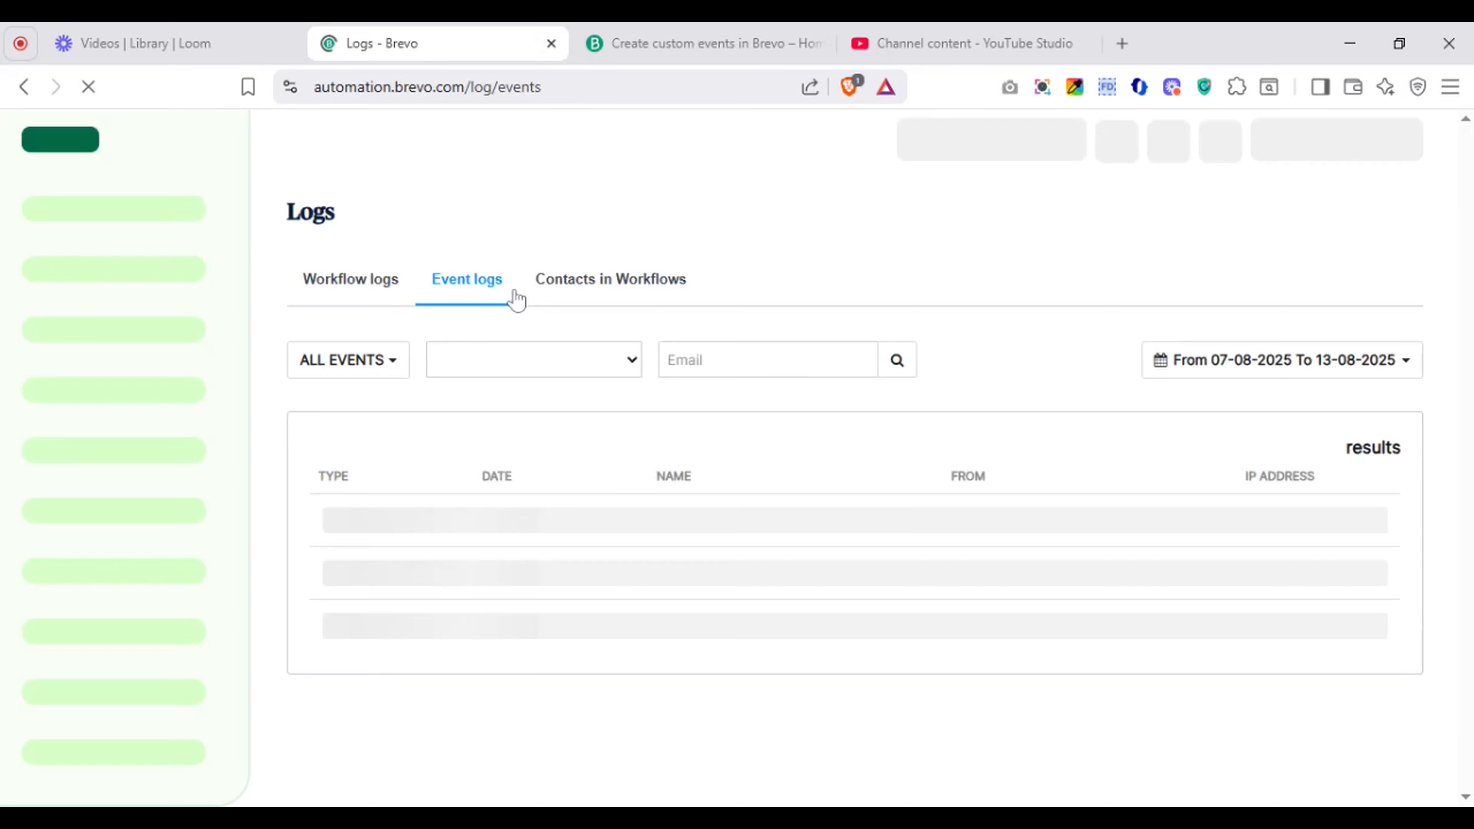
click(576, 281)
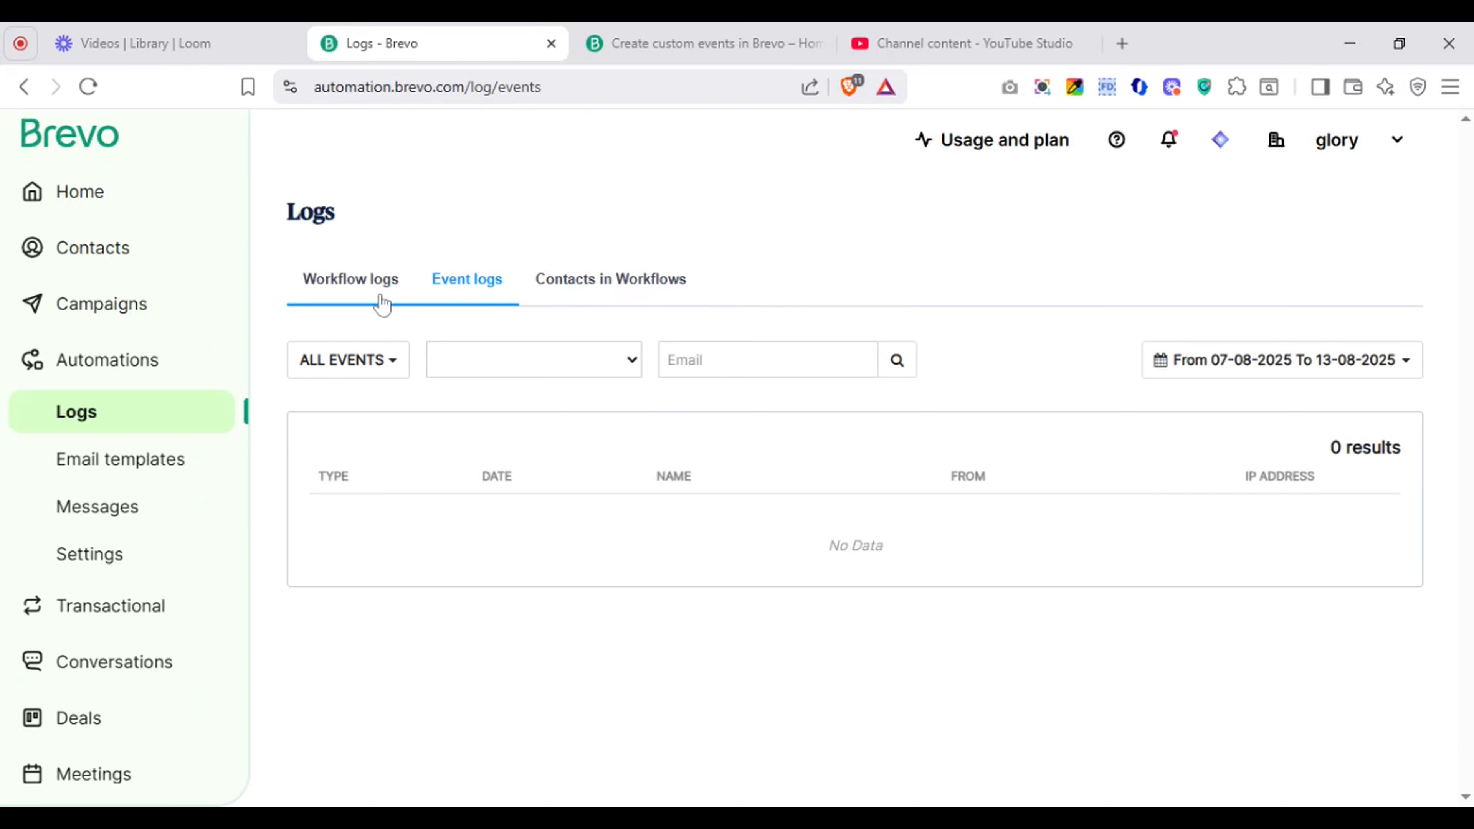
click(619, 297)
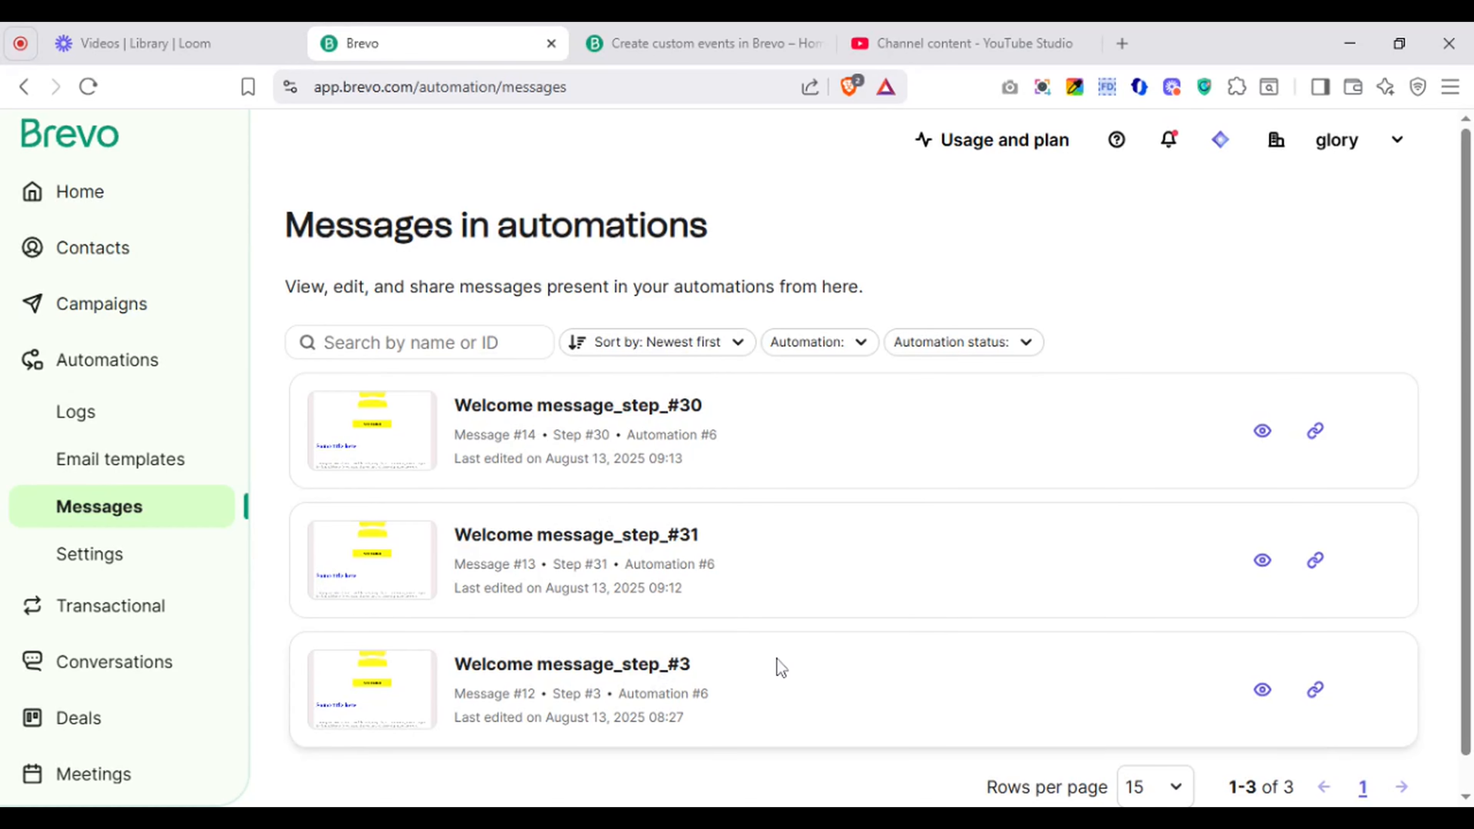
Step: Open the Brevo tracker from the automation settings
click(87, 555)
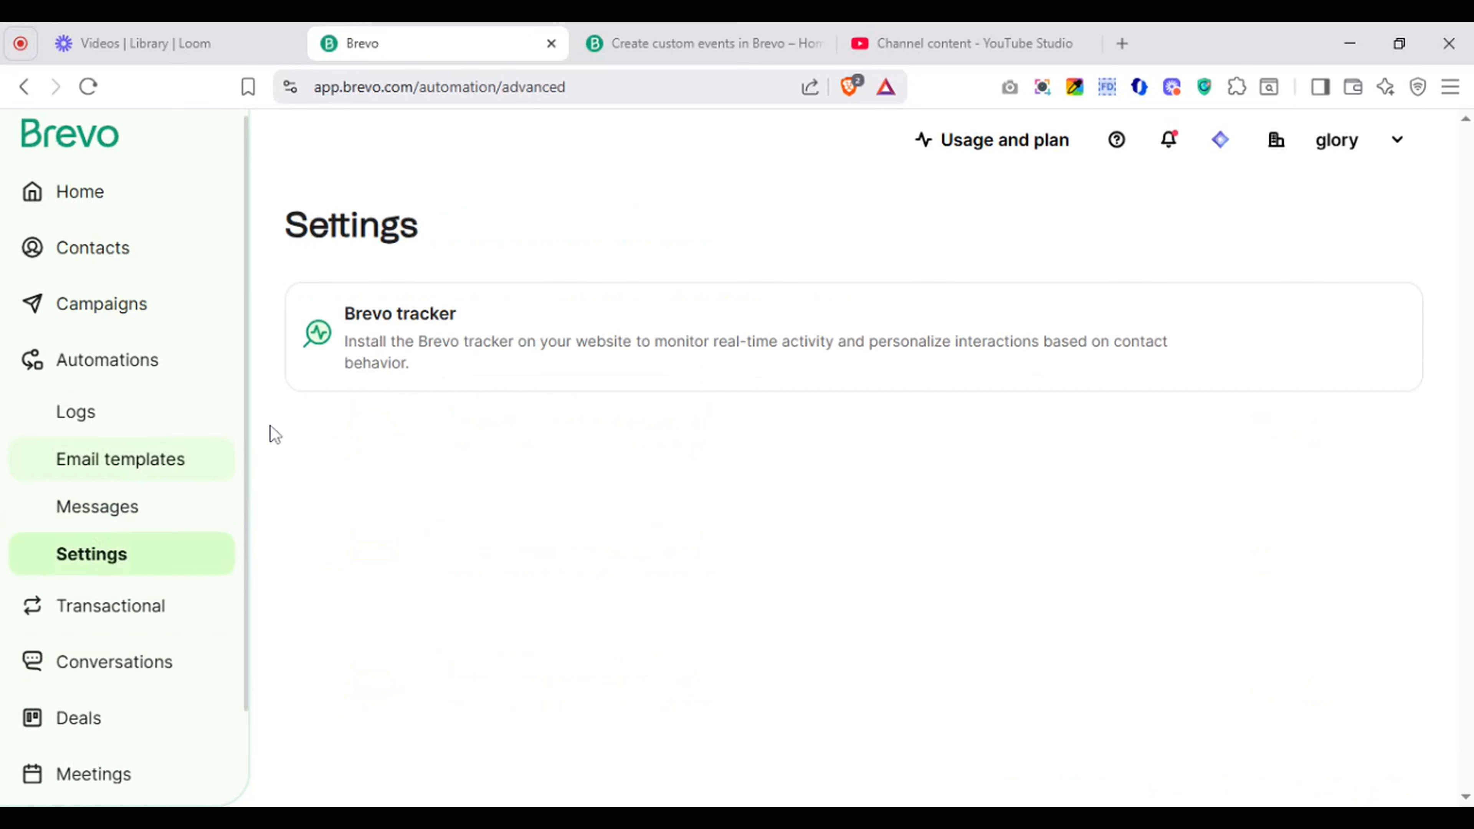
click(542, 384)
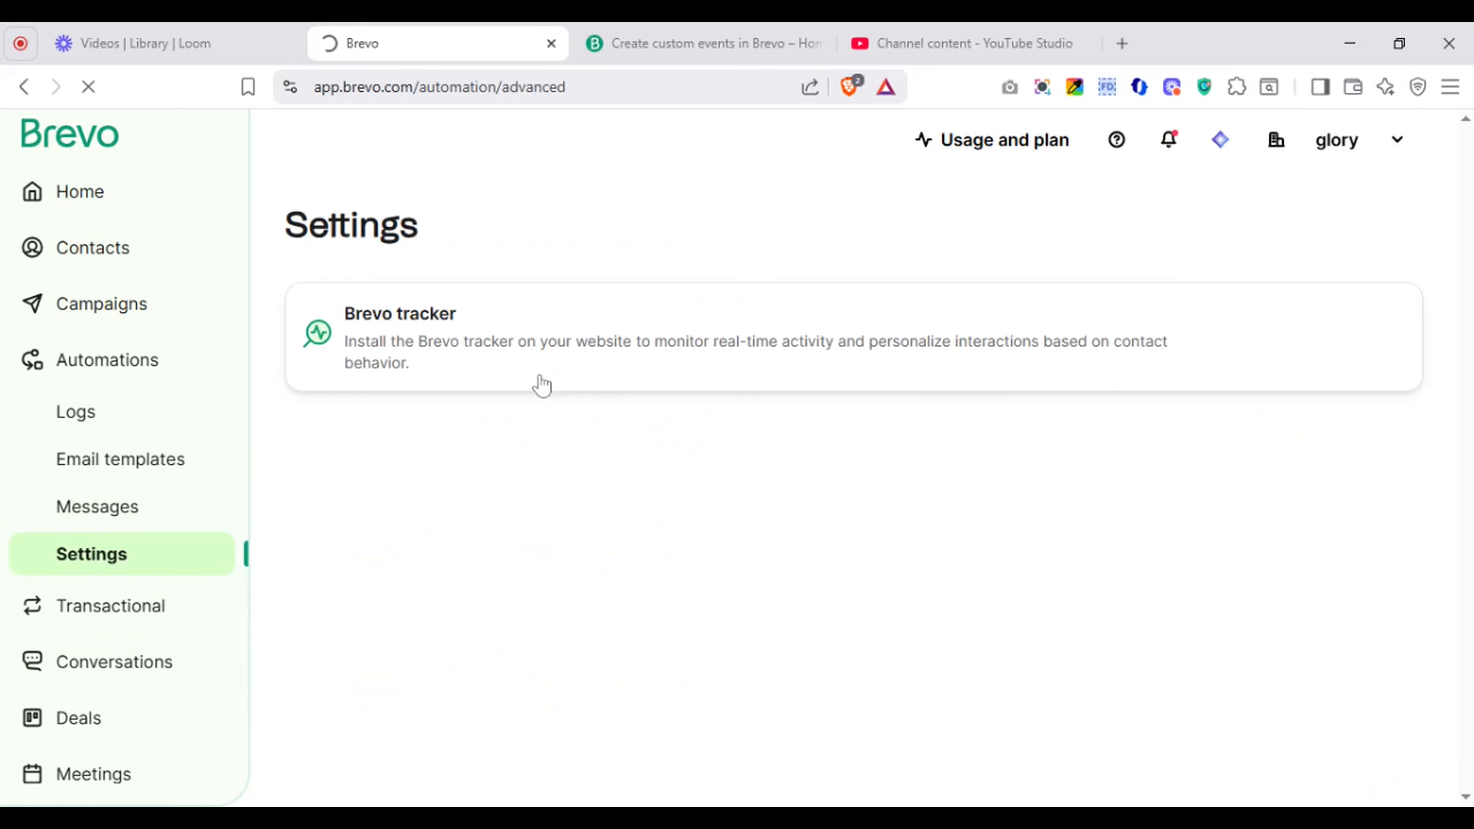